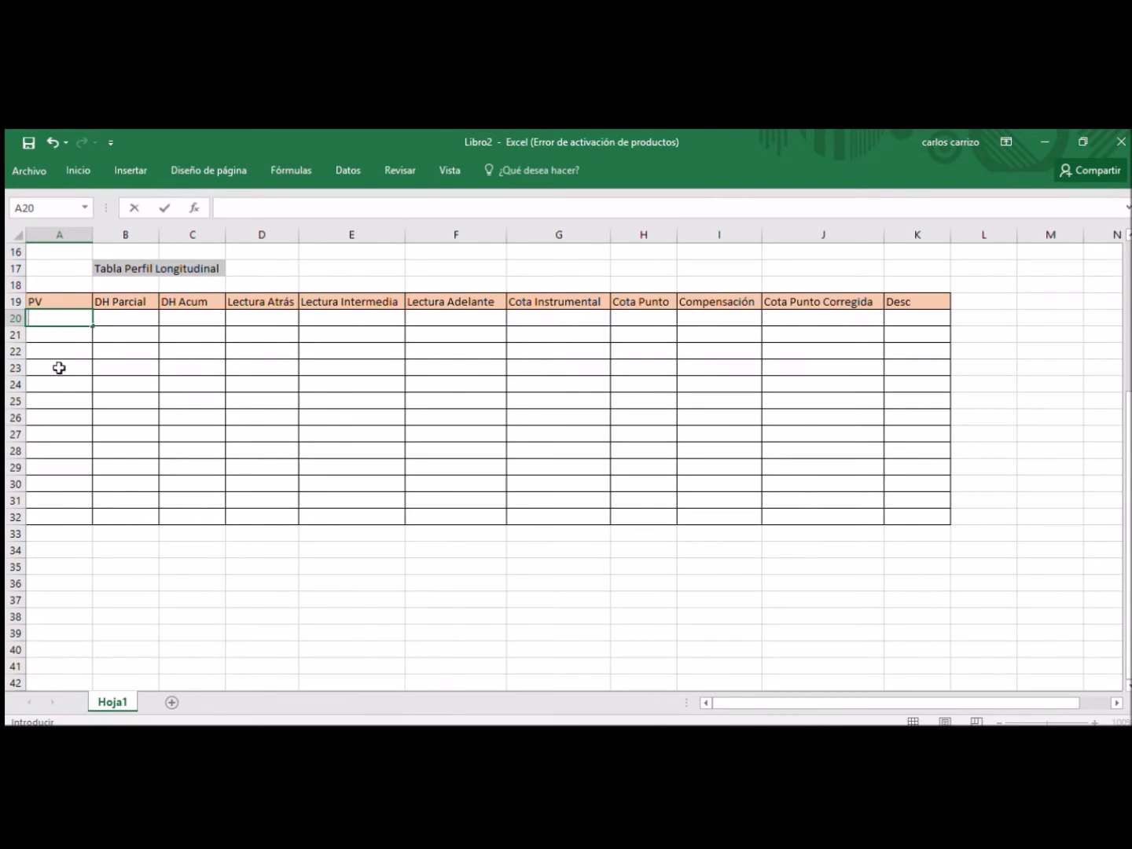
Step: Fill the PV column from A20 to A32 with PR1, the numbers 1 through 11, and PR2
text(PR1)
key(Return)
text(1)
key(Return)
text(2)
key(Return)
text(3)
key(Return)
text(4)
key(Return)
text(5)
key(Return)
text(6)
key(Return)
text(7)
key(Return)
text(8)
key(Return)
text(9)
key(Return)
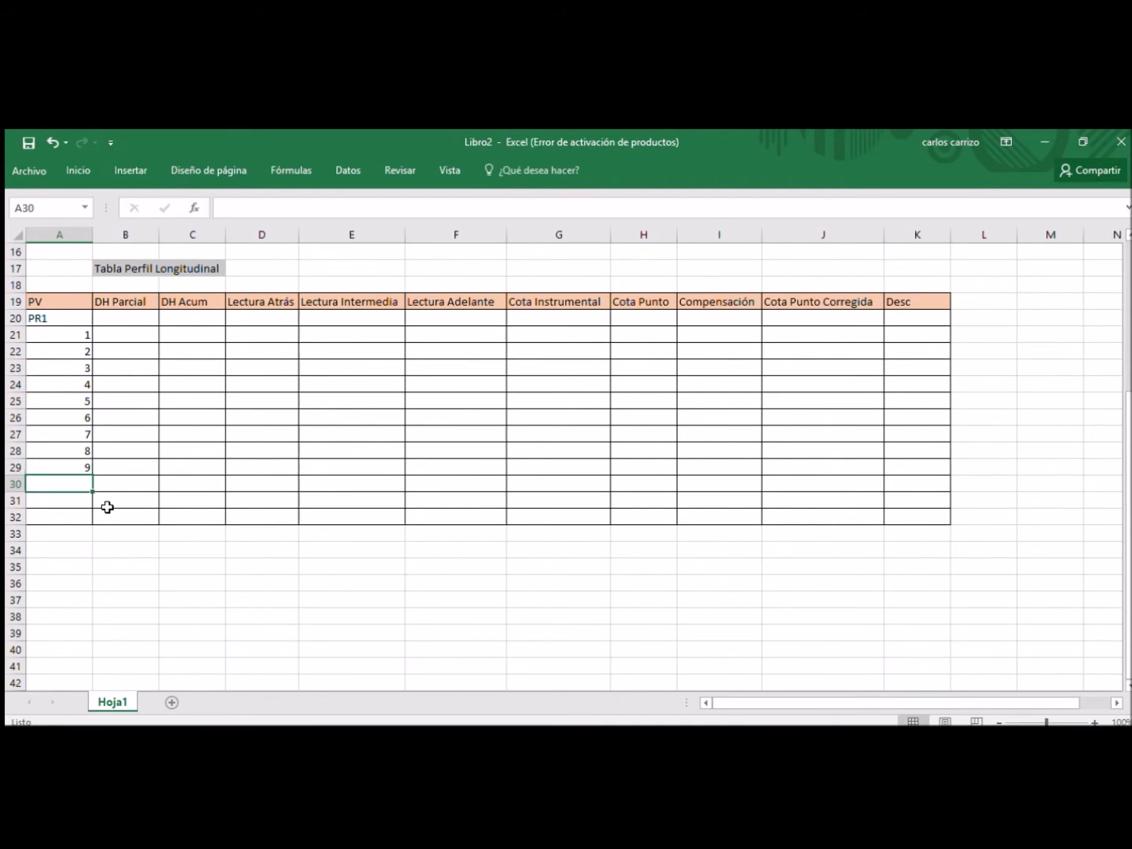
text(10)
key(Return)
text(11)
key(Return)
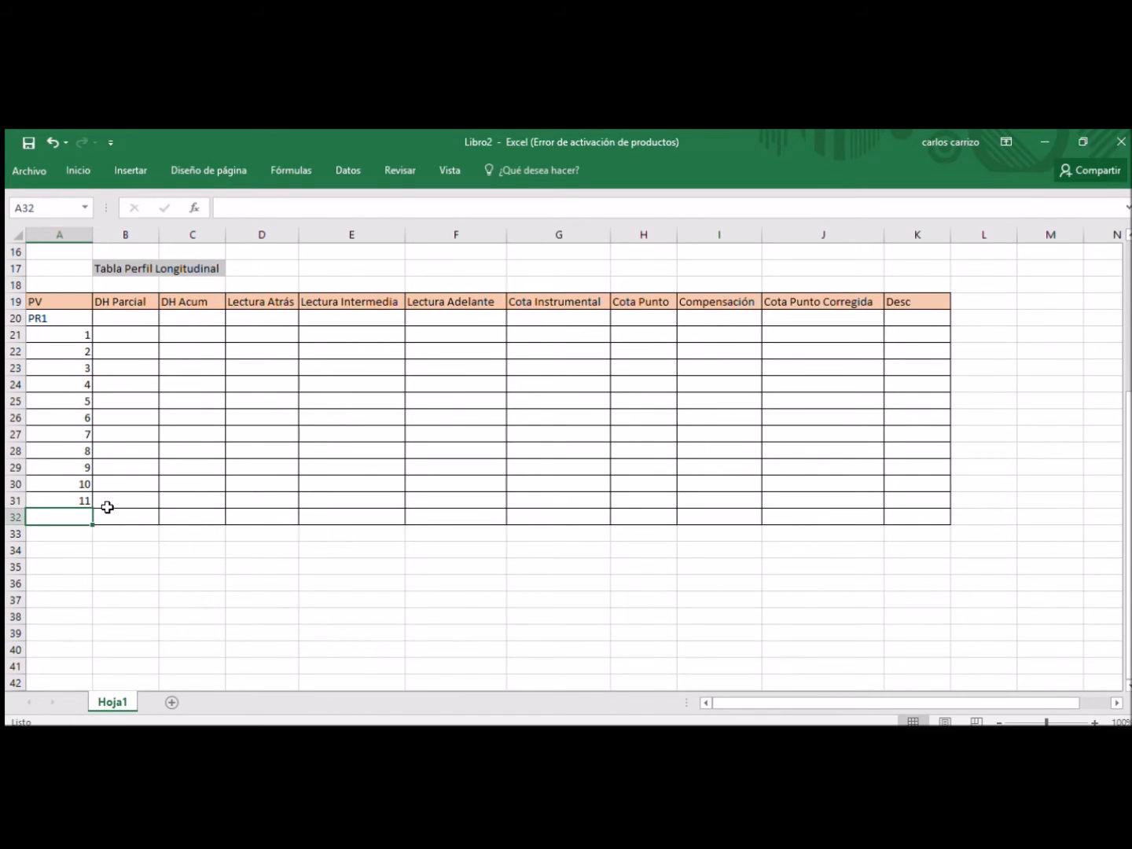
text(PR2)
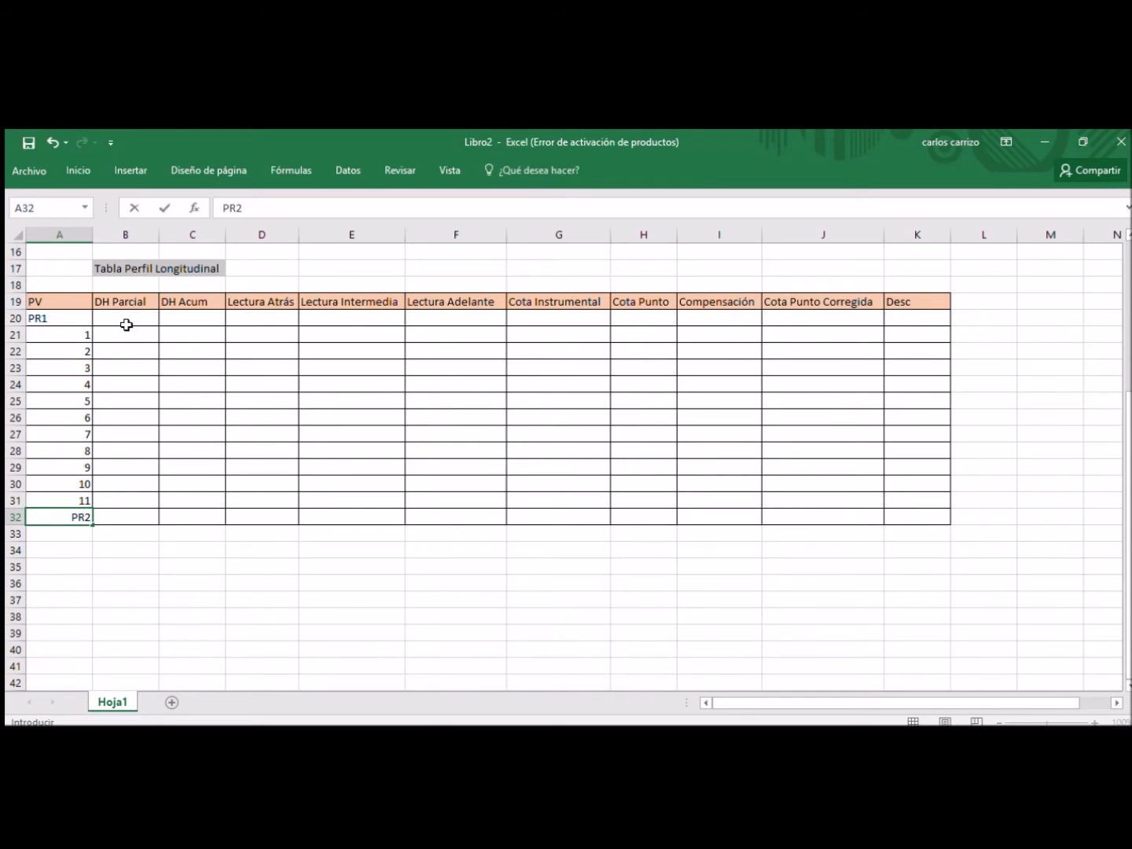
Step: Enter the DH Parcial distances 0, 9.1, 9.93 and 8.8 for points PR1 to 3 in B20:B23
click(126, 320)
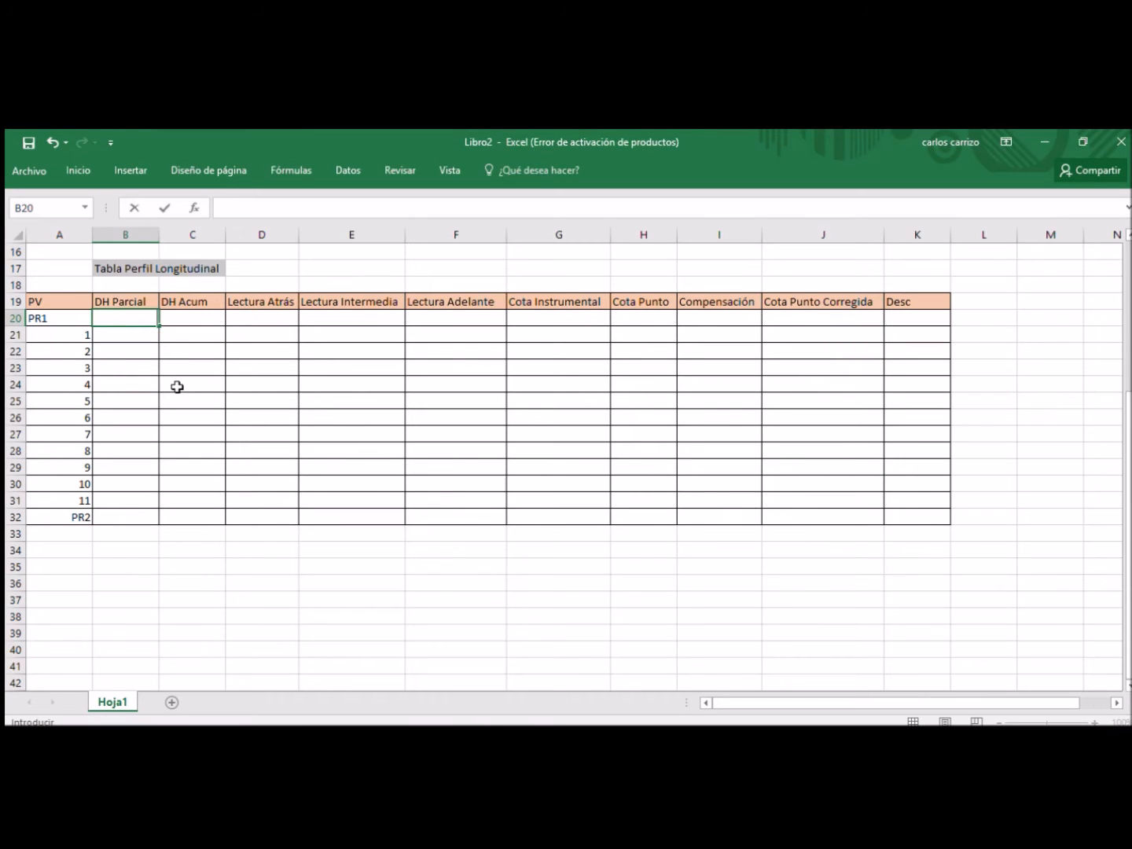
text(0)
key(Return)
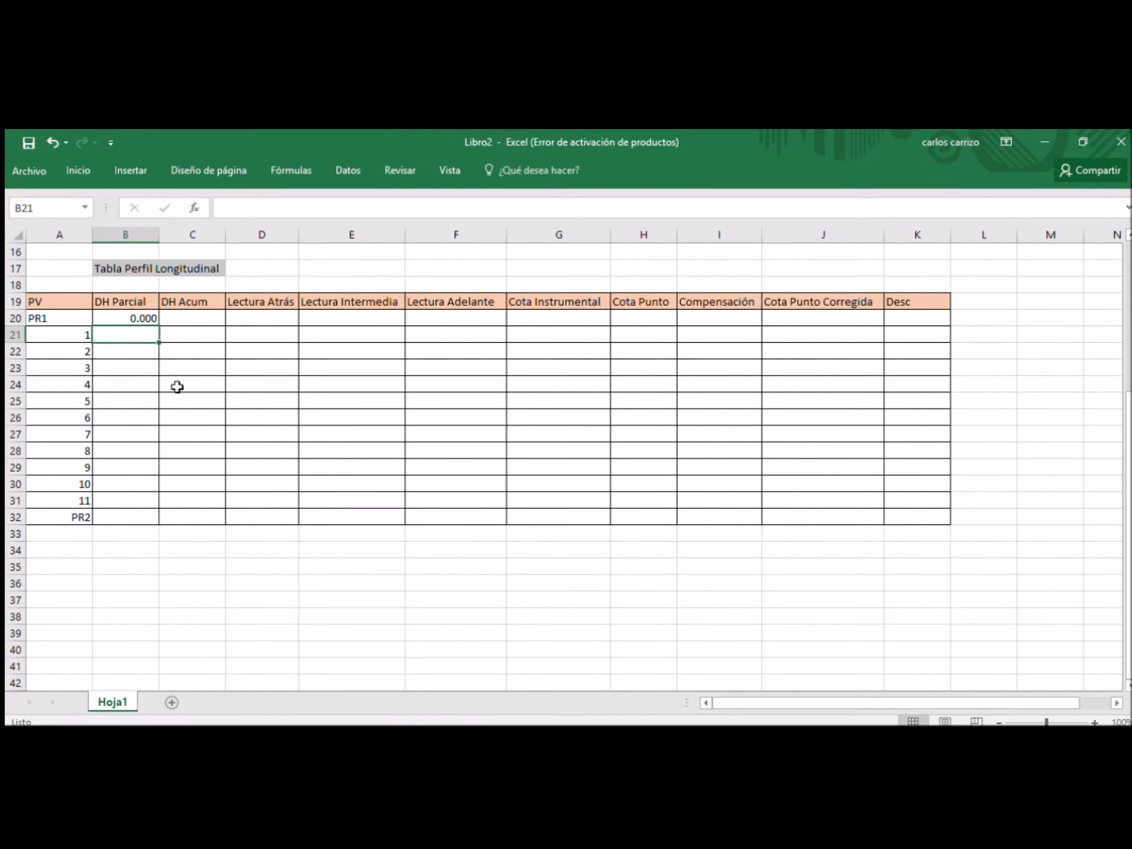
text(9.1)
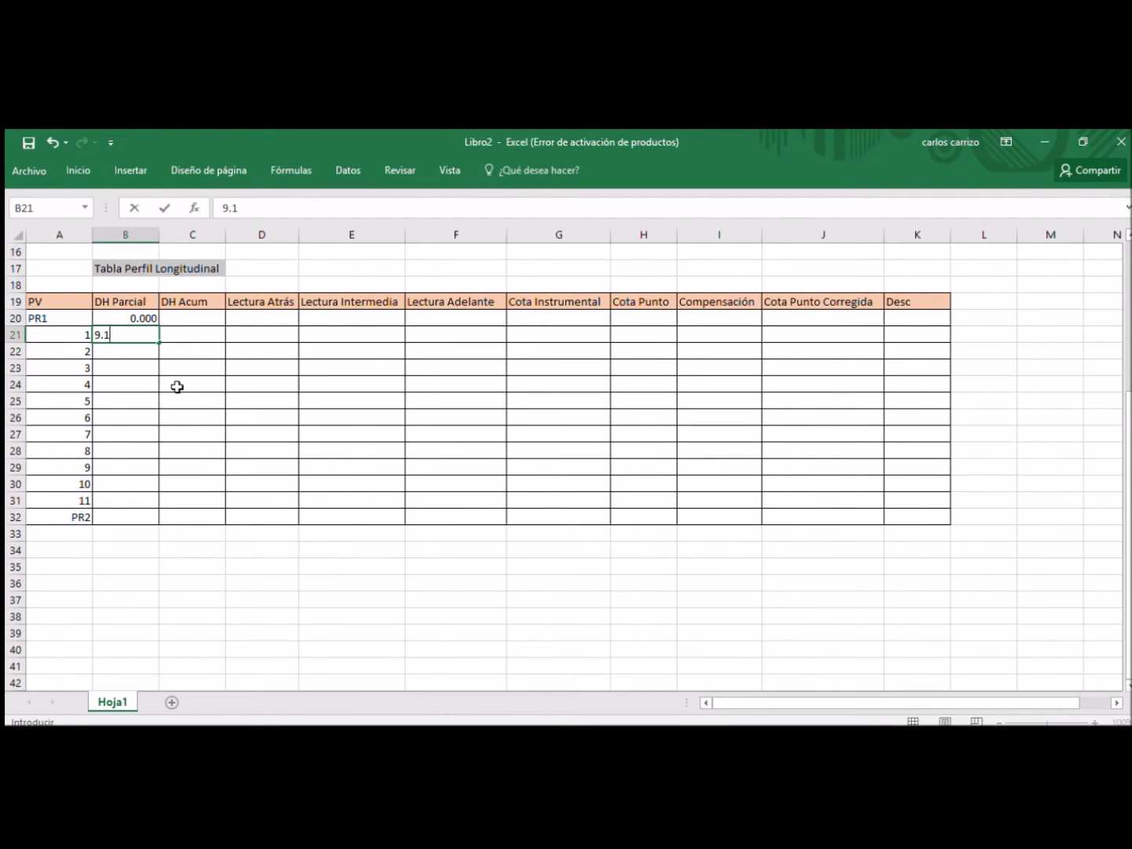
key(Return)
text(9.93)
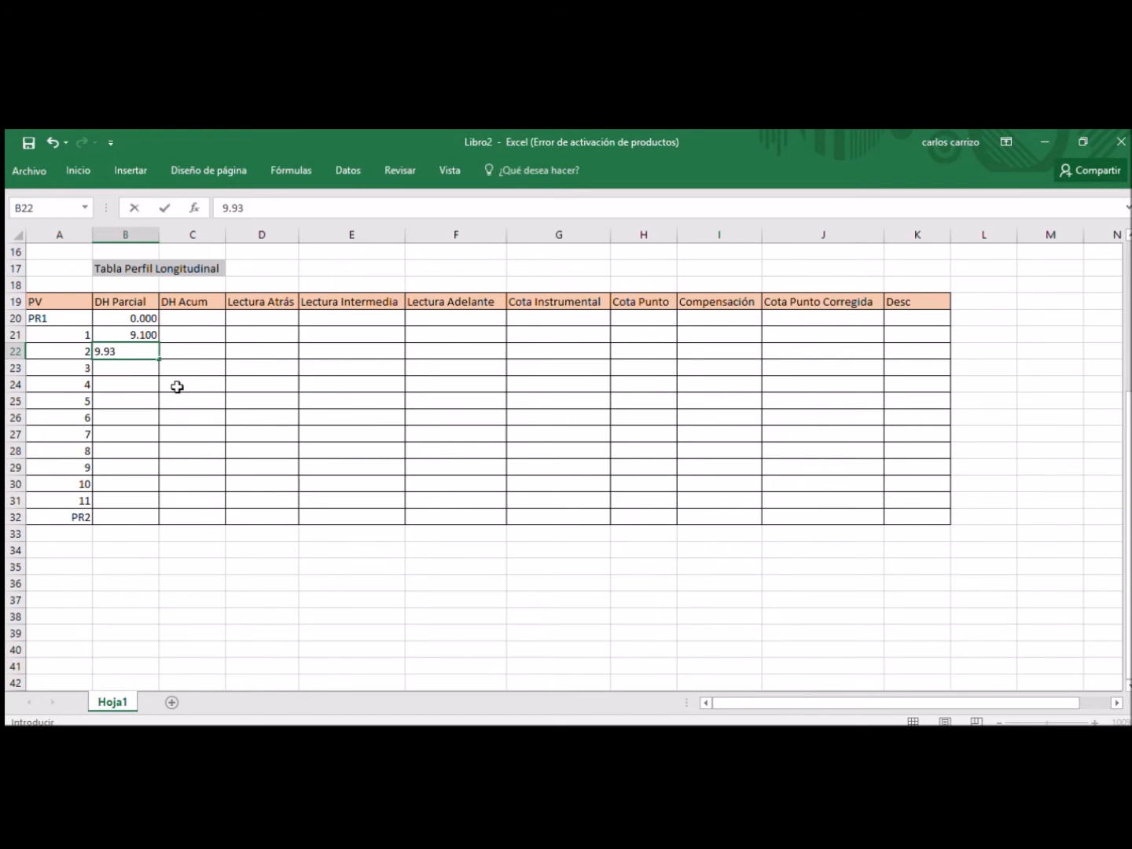
key(Return)
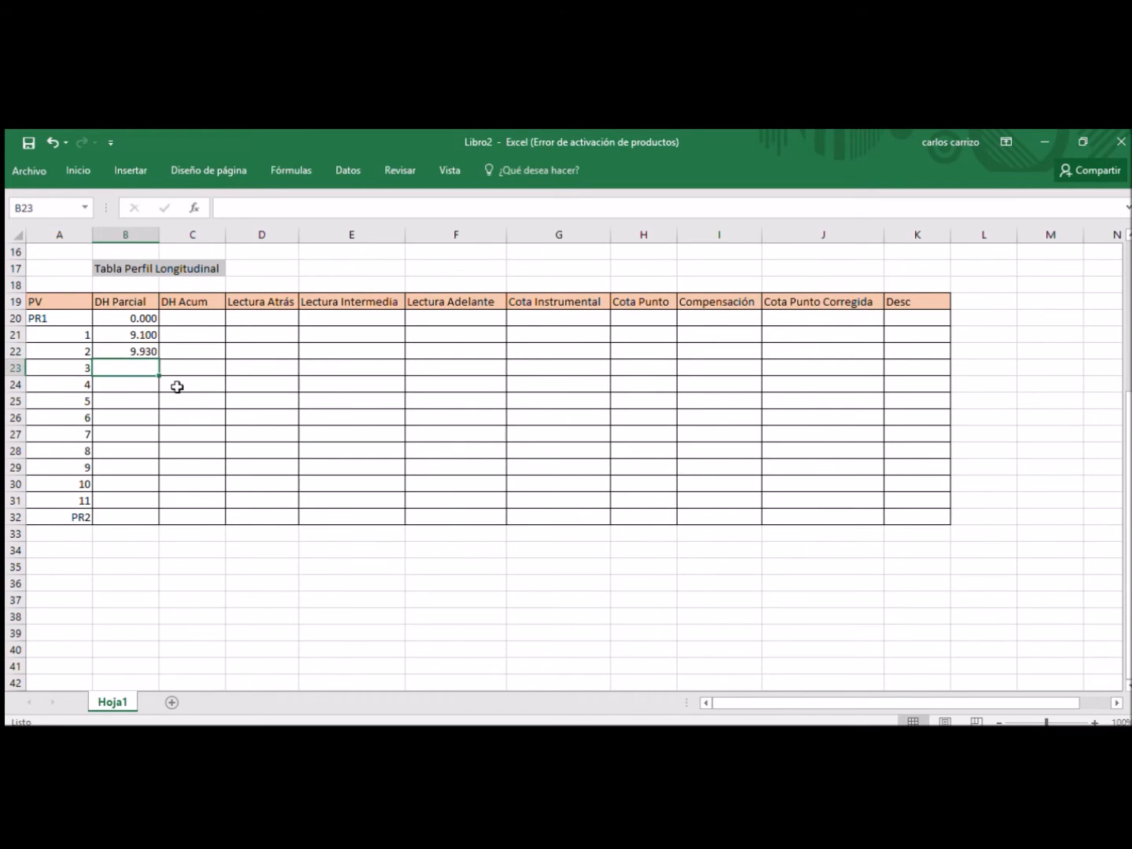
text(8.8)
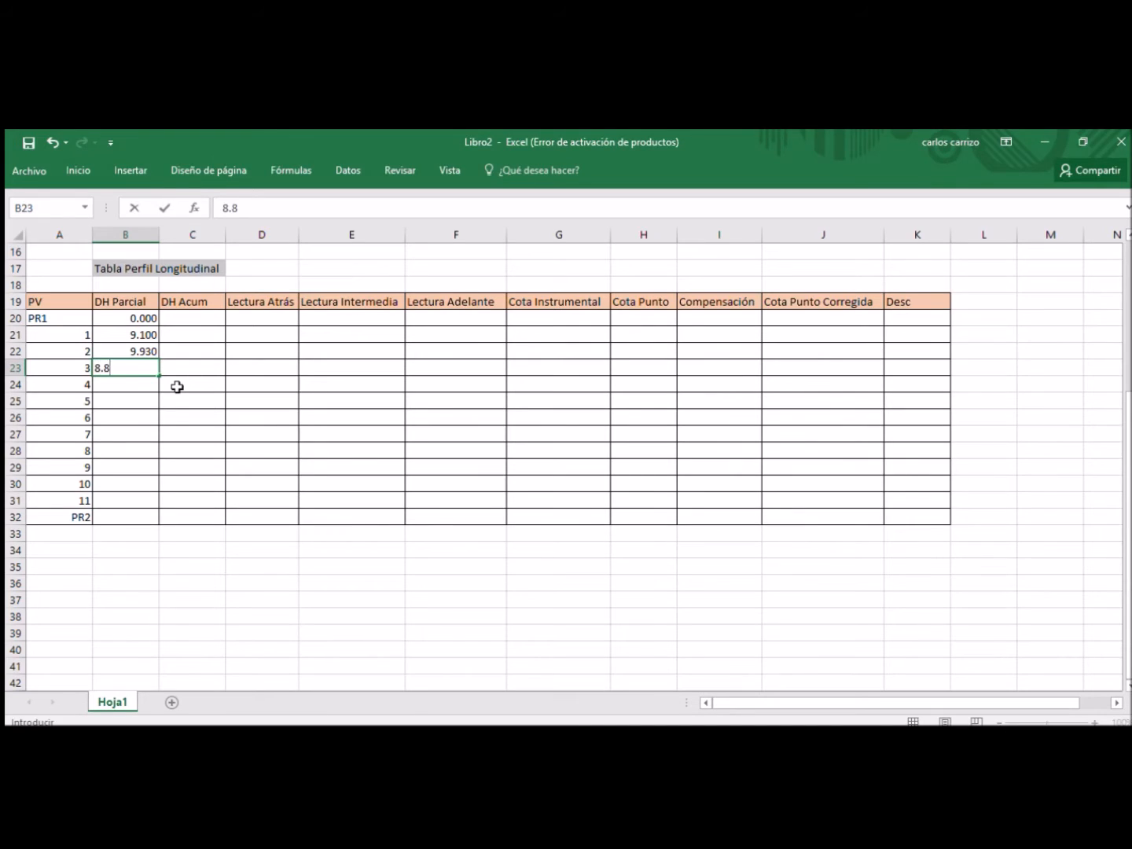
key(Return)
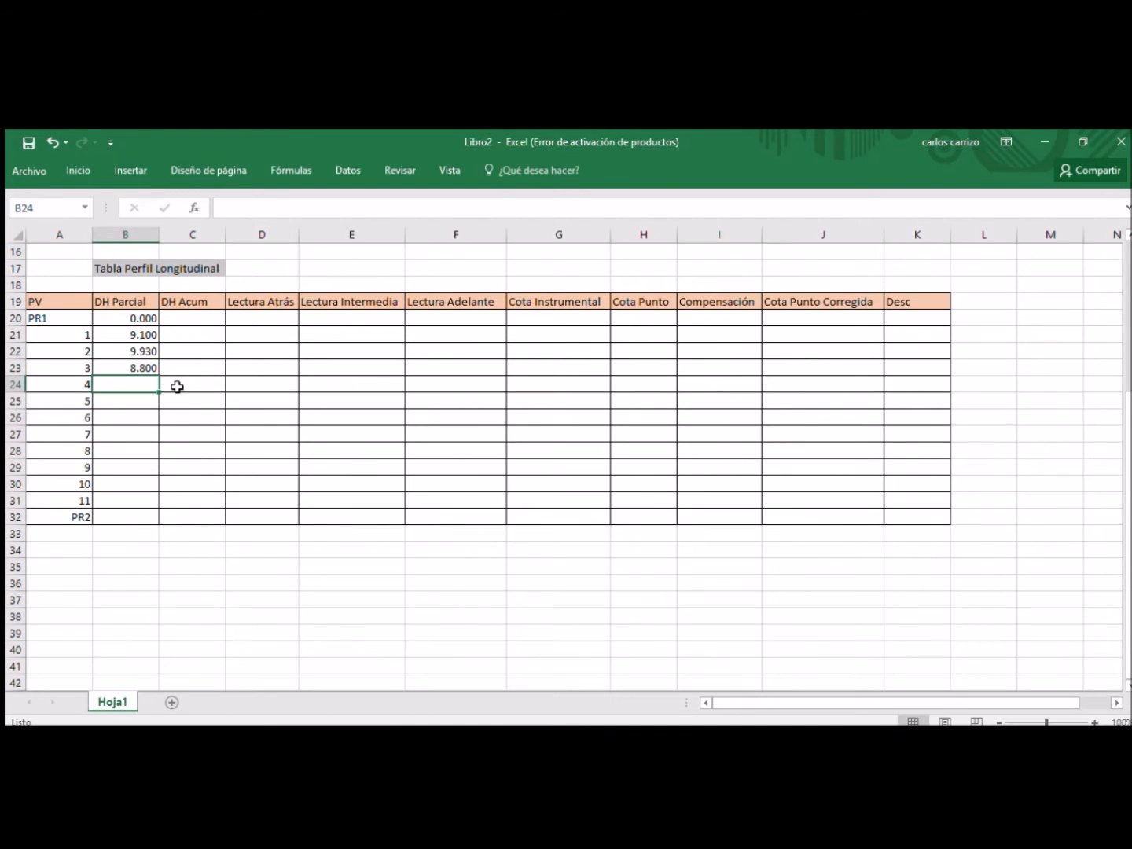
Step: Enter the DH Parcial distances 9.9, 9.99, 9.71, 9.8 and 9.65 for points 4 to 8 in B24:B28
text(9.9)
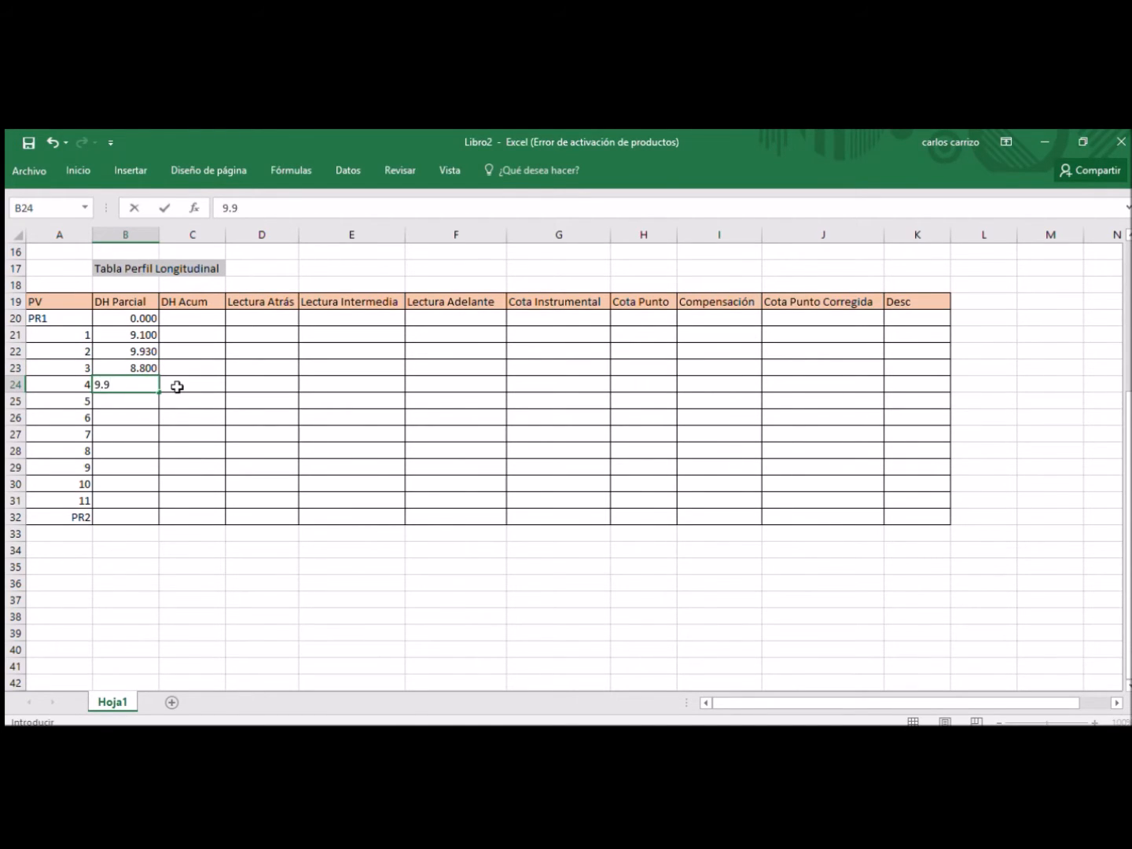
key(Return)
text(9.99)
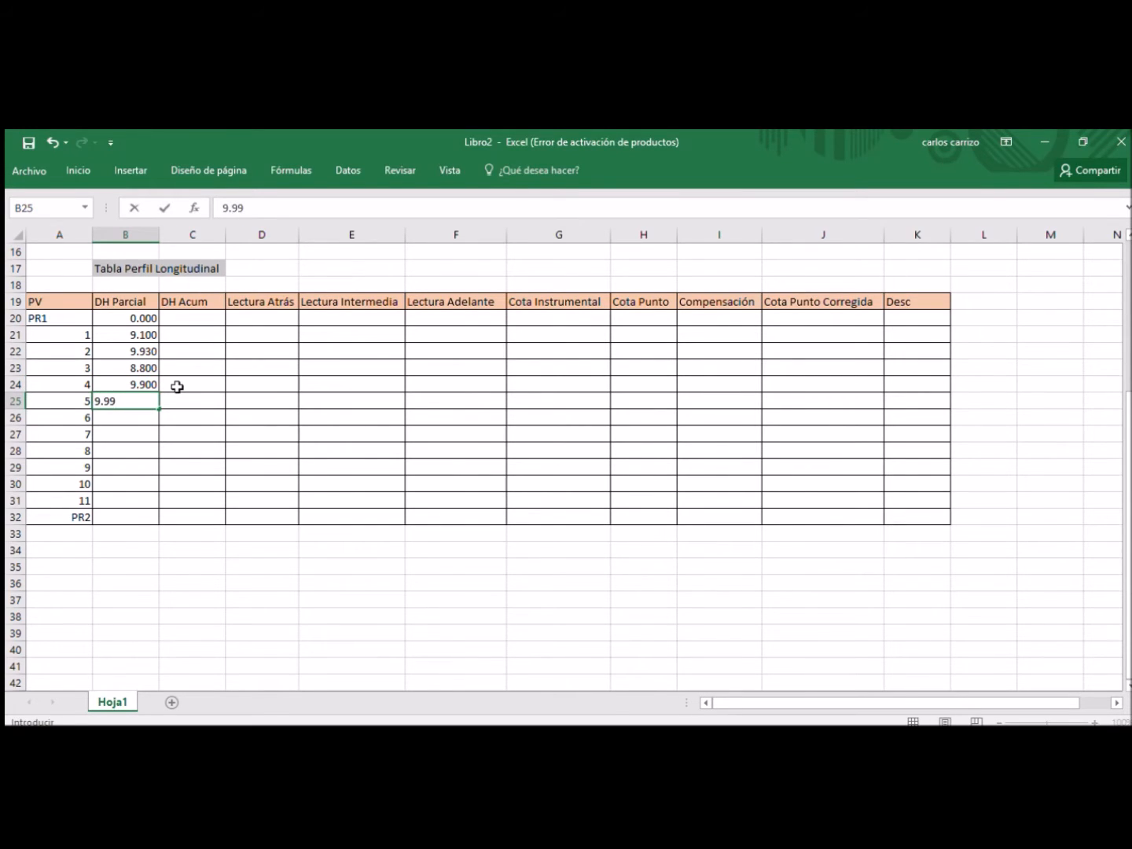
key(Return)
text(9.71)
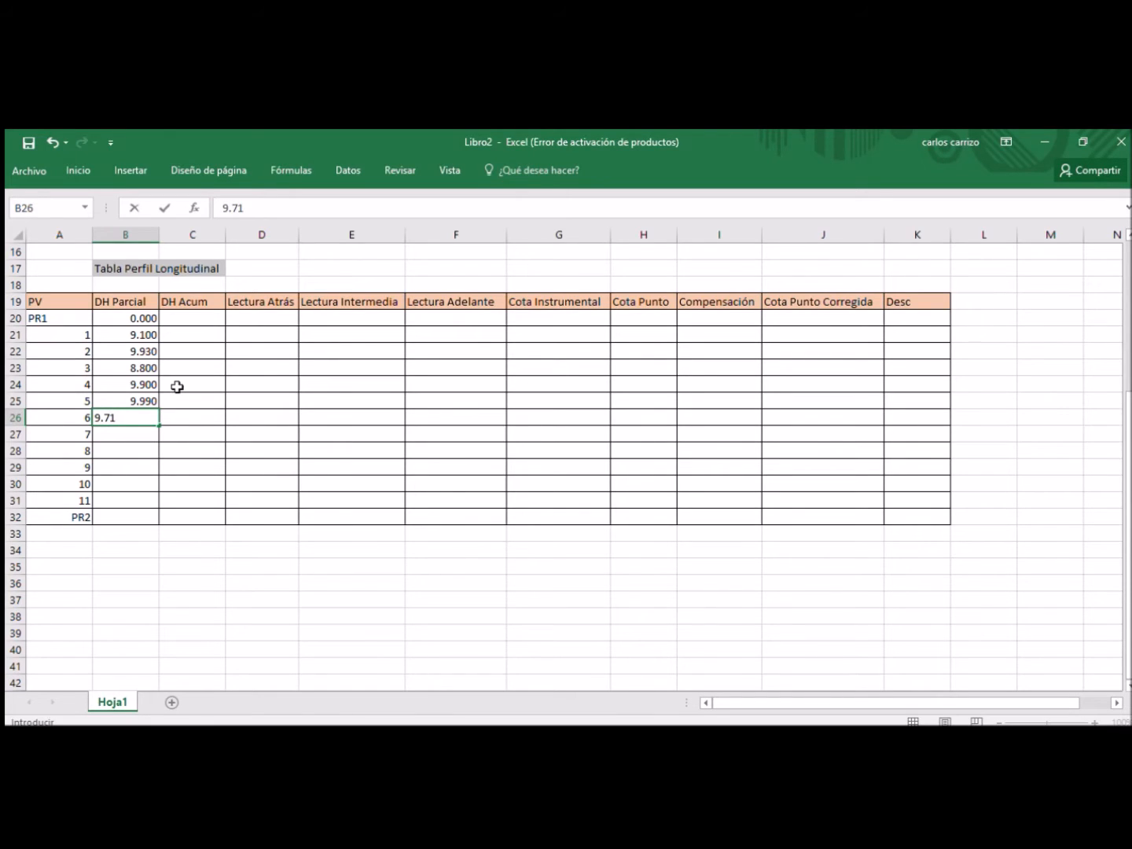
key(Return)
text(9.8)
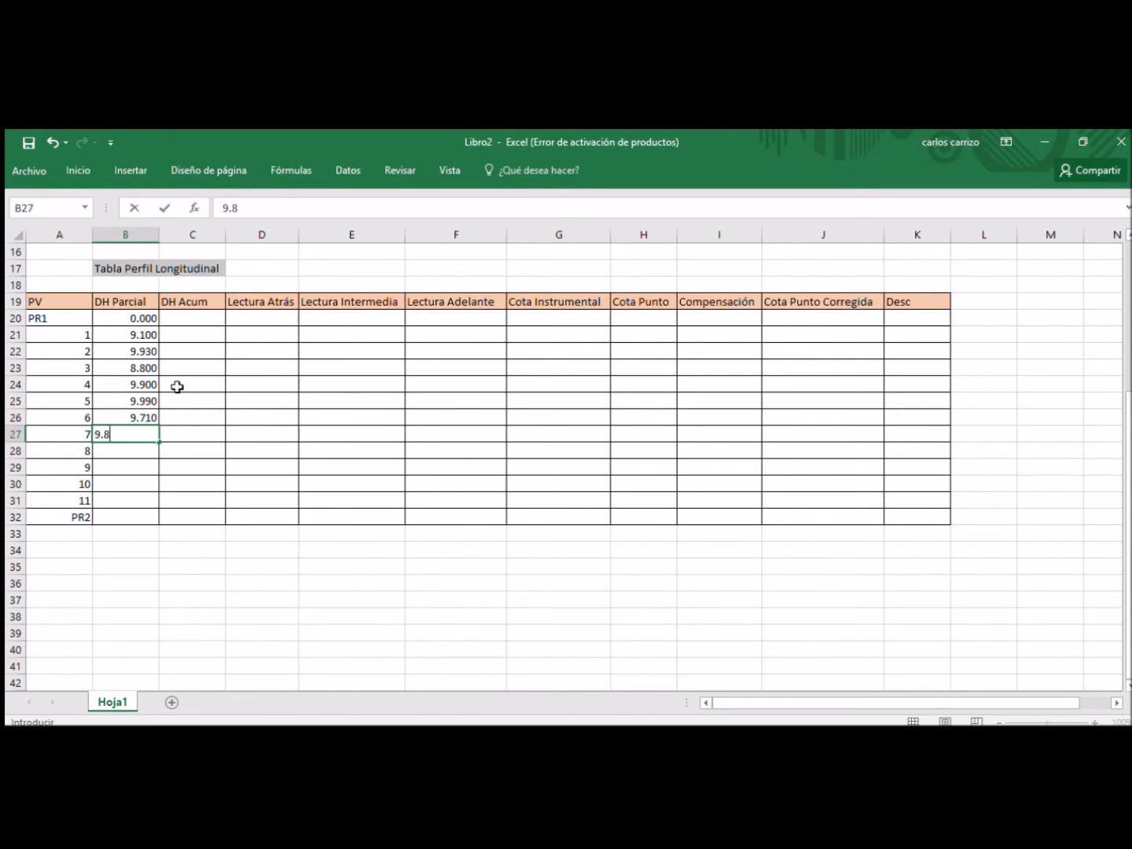
key(Return)
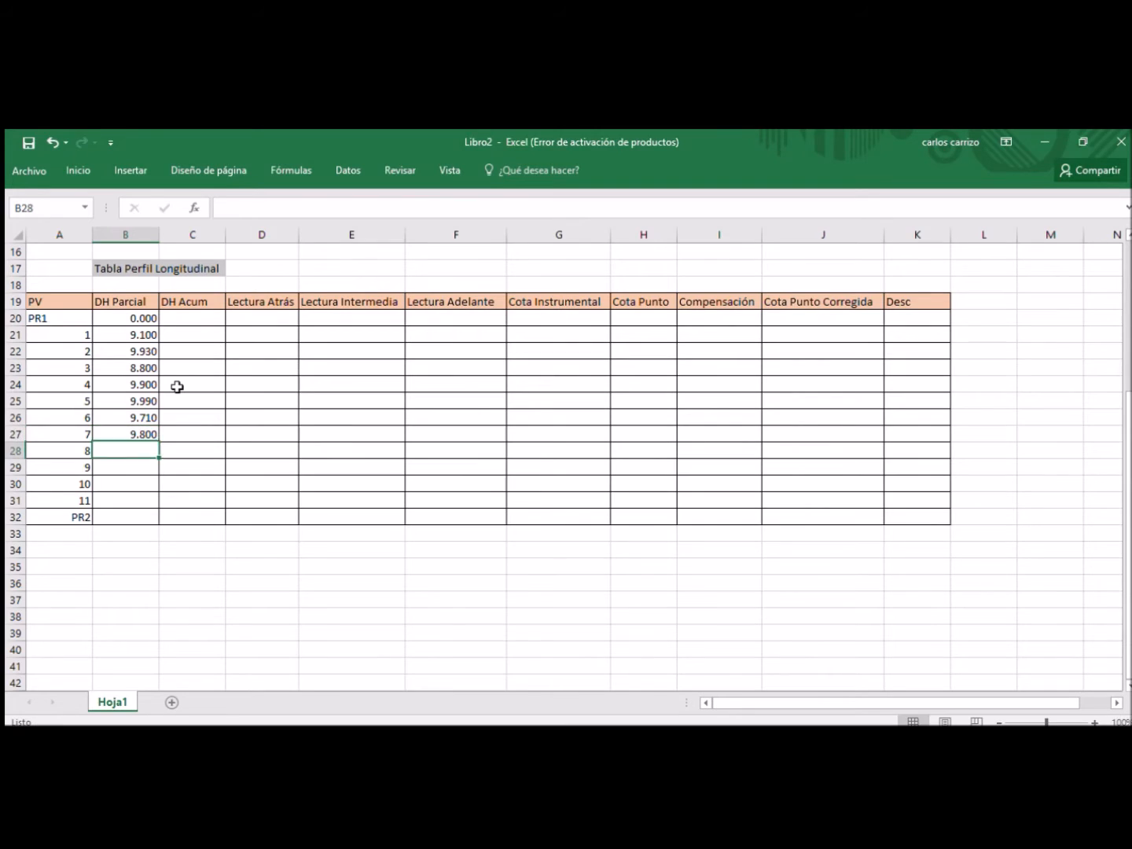
text(9.)
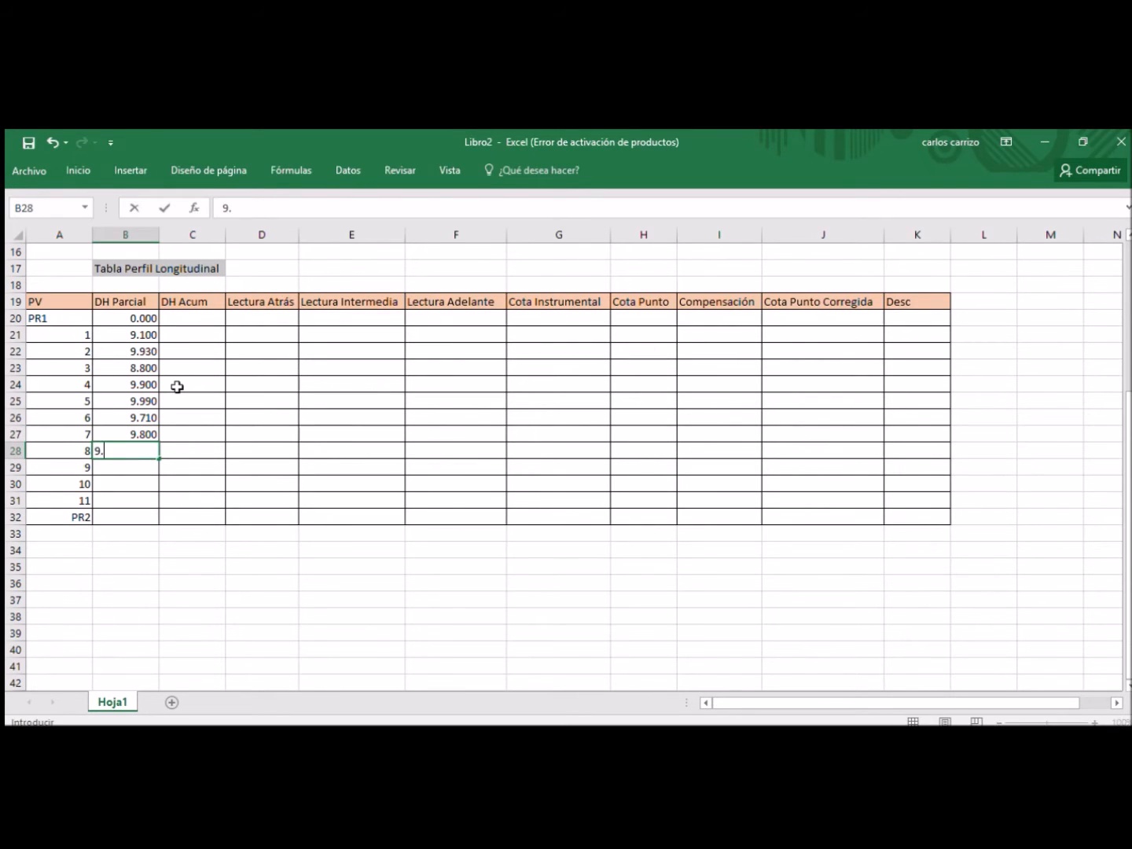
text(65)
key(Return)
Step: Enter the DH Parcial distances 9.73, 10.4, 5.58 and 4.87 for points 9 to PR2 in B29:B32
text(9.)
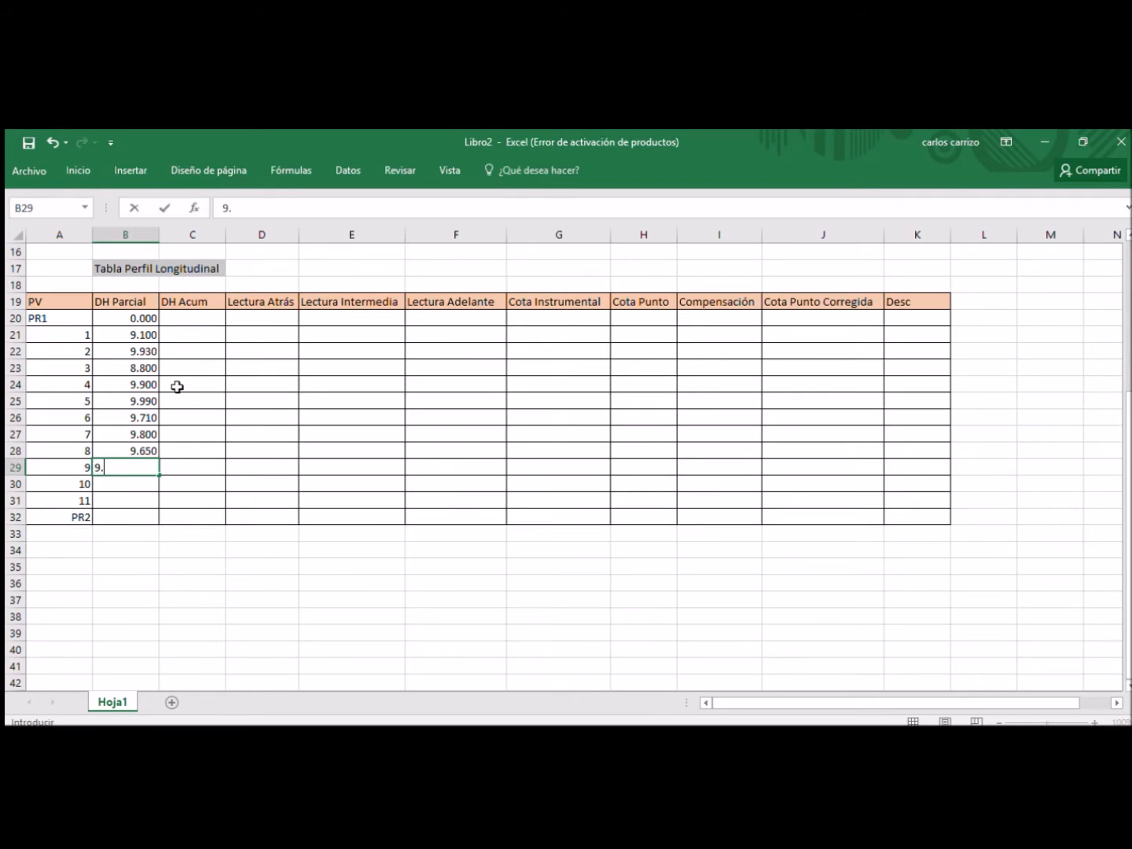
text(73)
key(Return)
text(1)
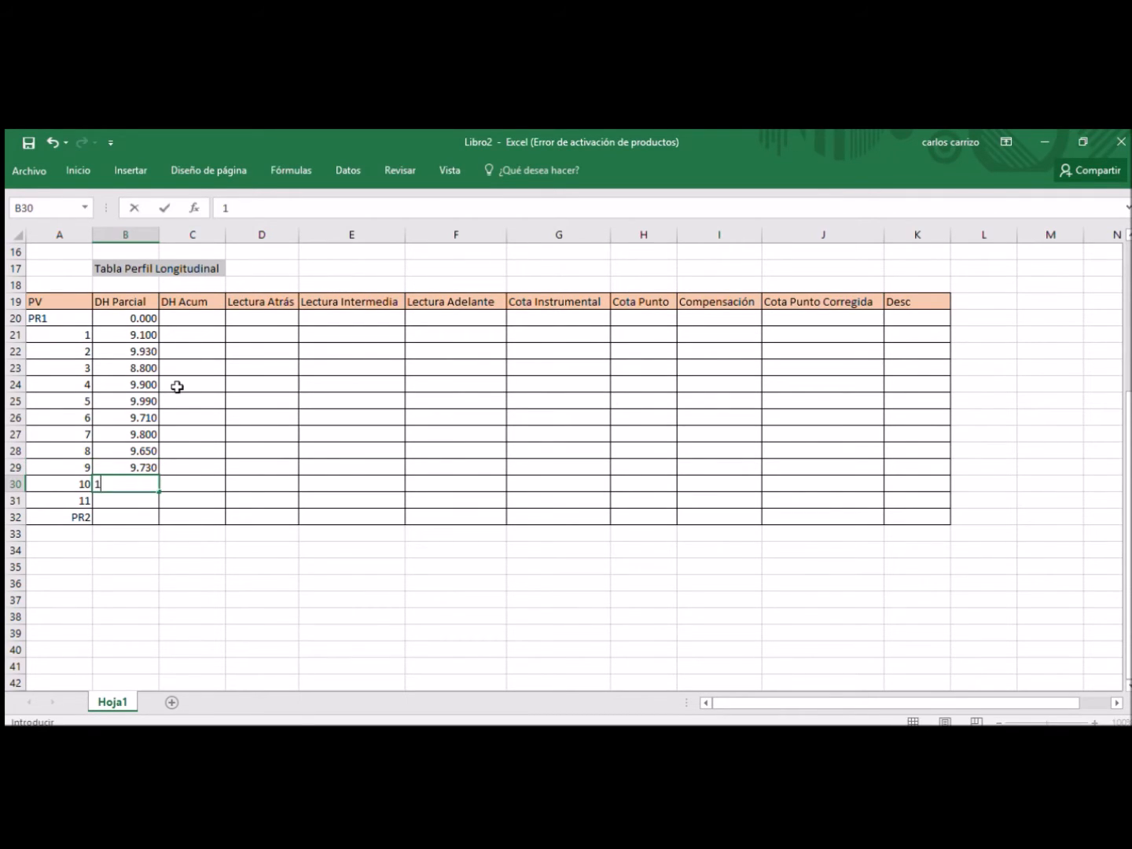
text(0.4)
key(Return)
text(5.58)
key(Return)
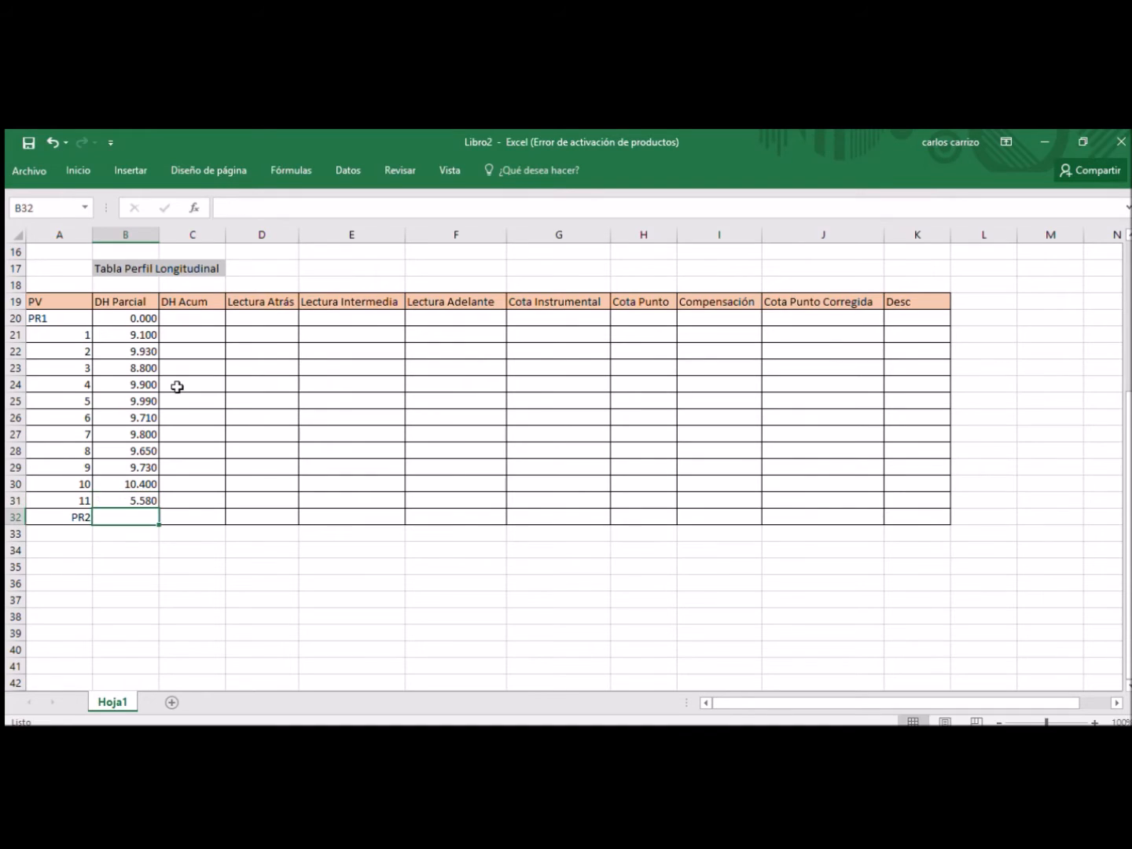
text(4)
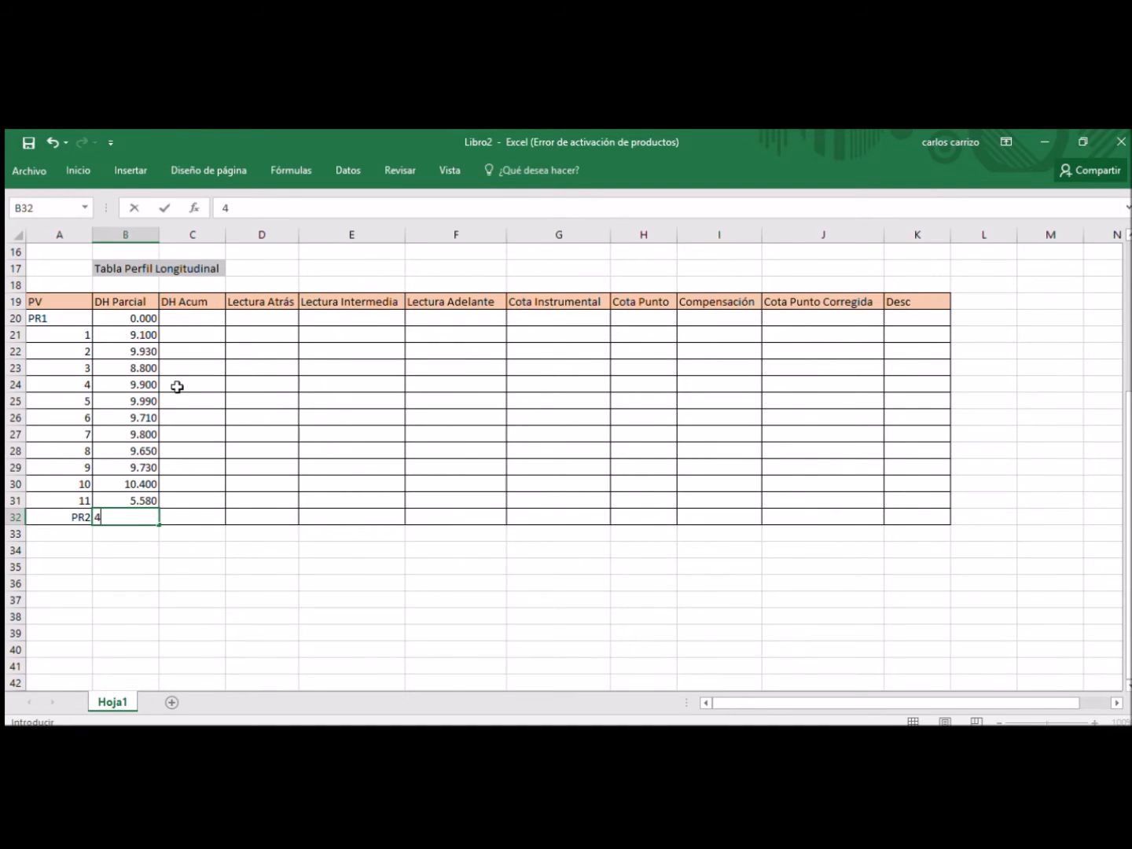
text(.87)
click(154, 532)
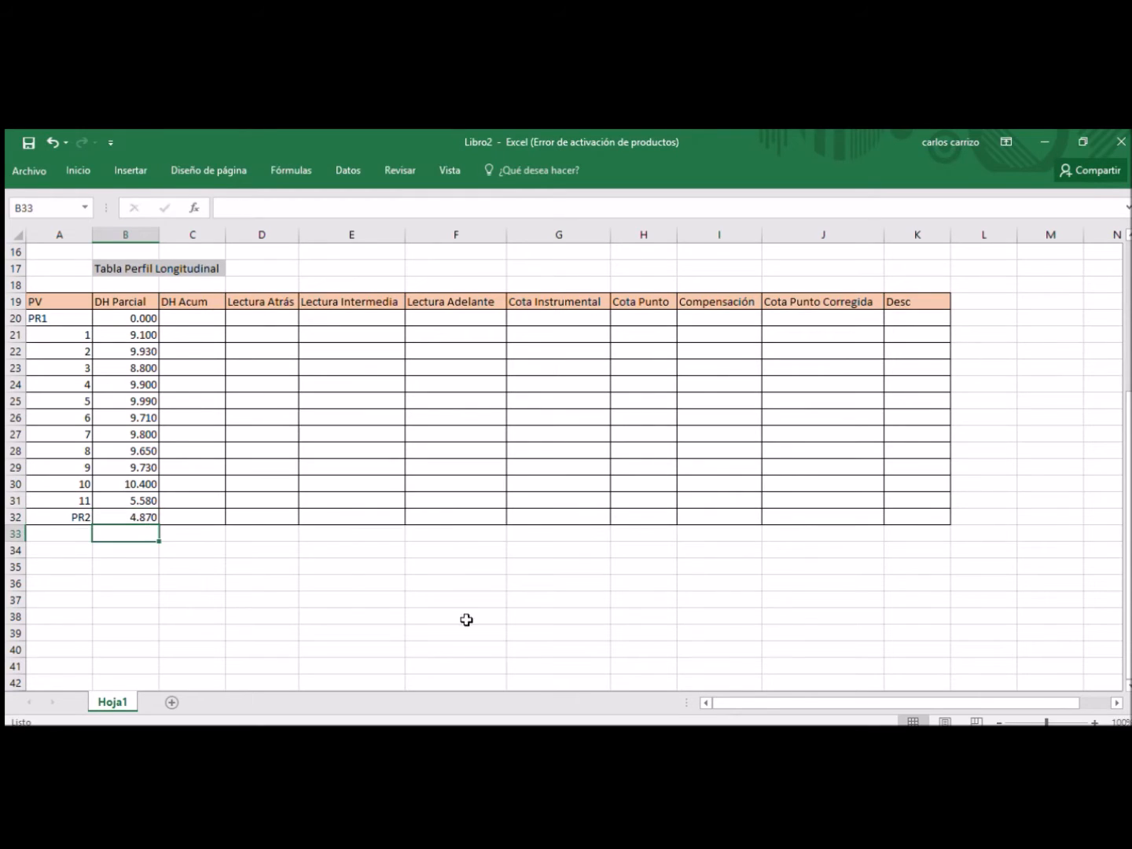
Step: Start the DH Acum column with 0 in C20 and the formula =C20+B21 in C21
double_click(191, 318)
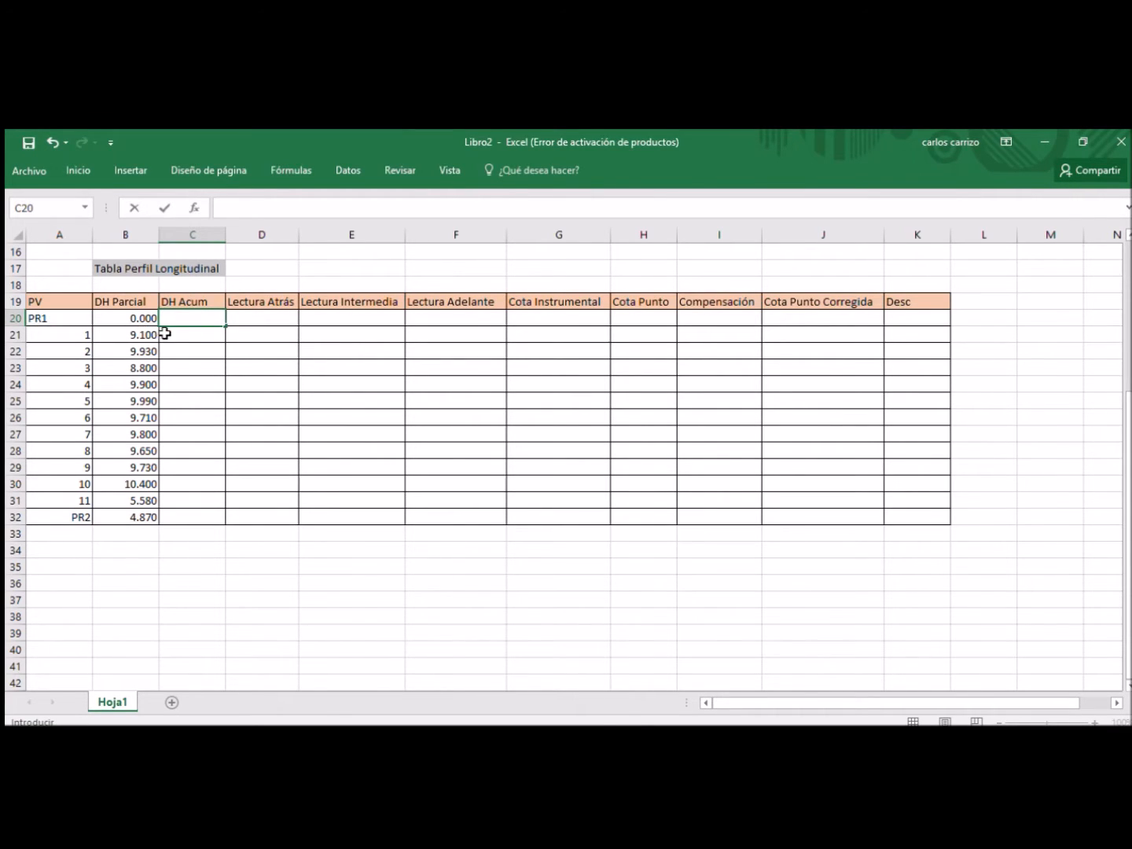
text(0)
key(Return)
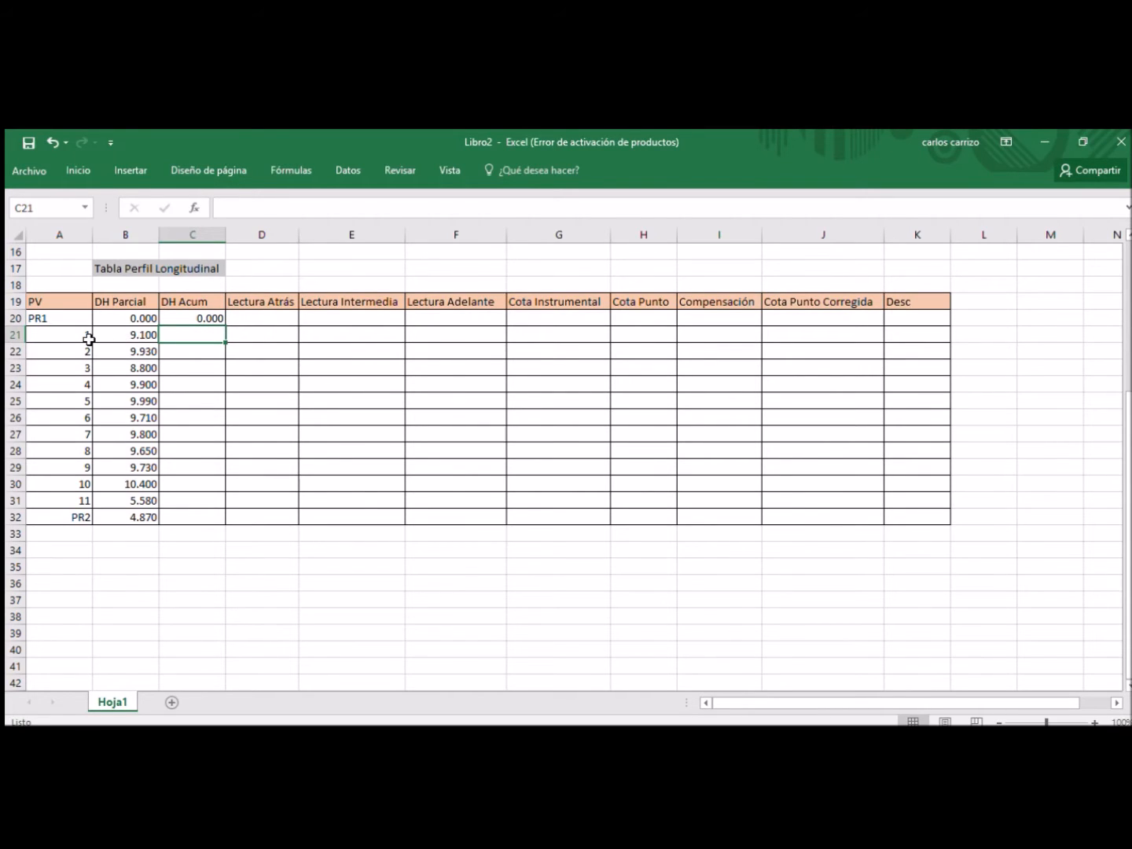
text(=)
click(185, 317)
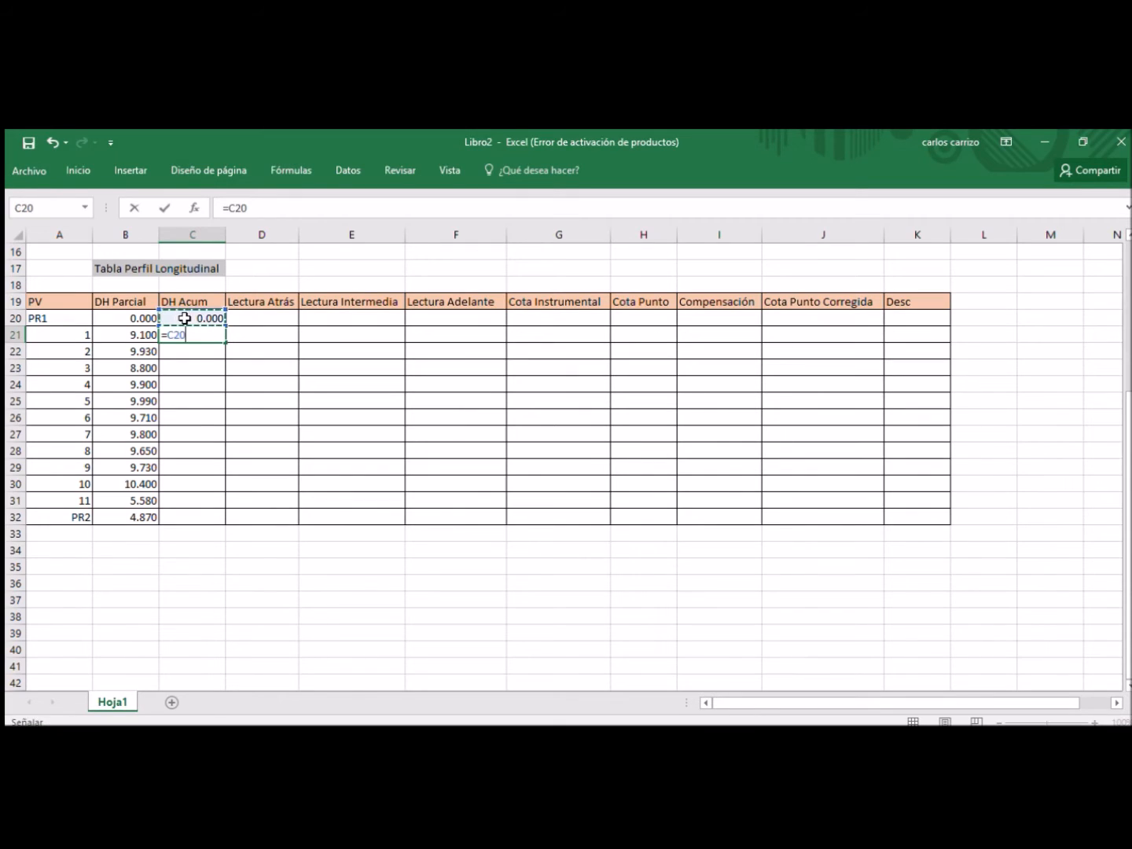
text(+)
click(134, 335)
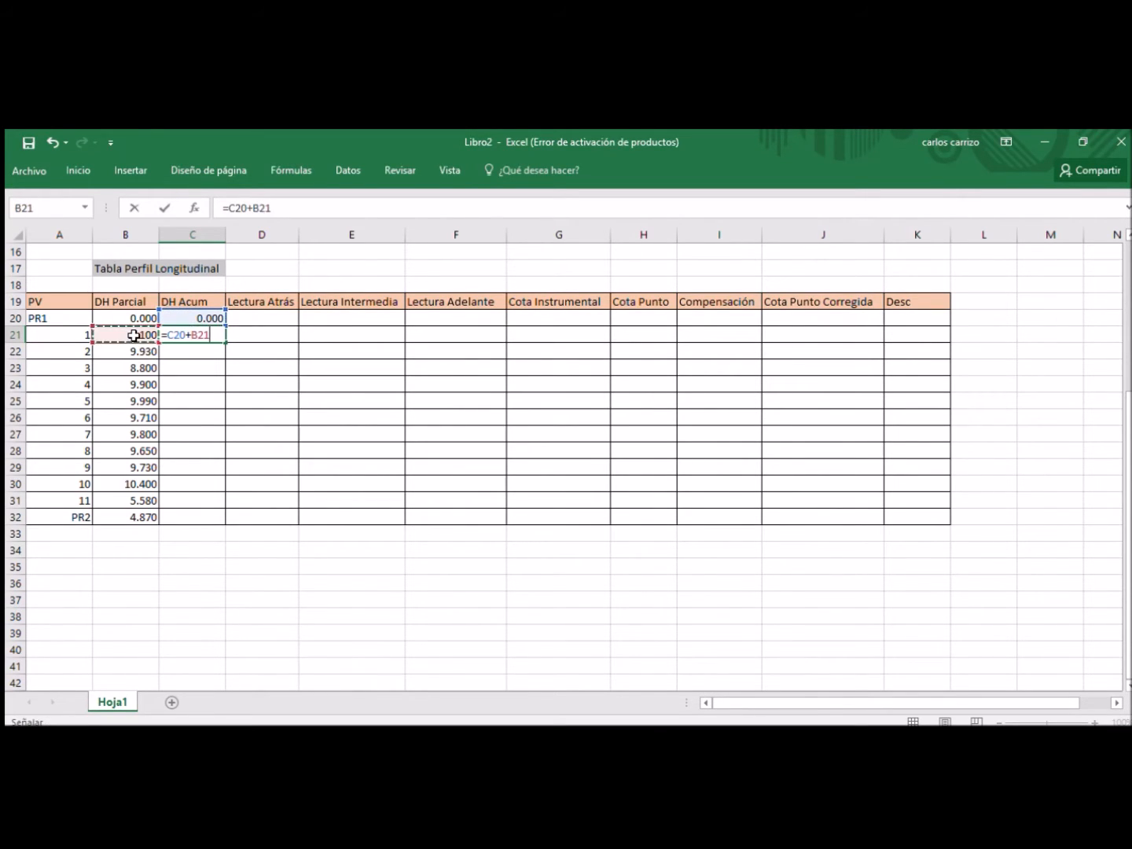
key(Return)
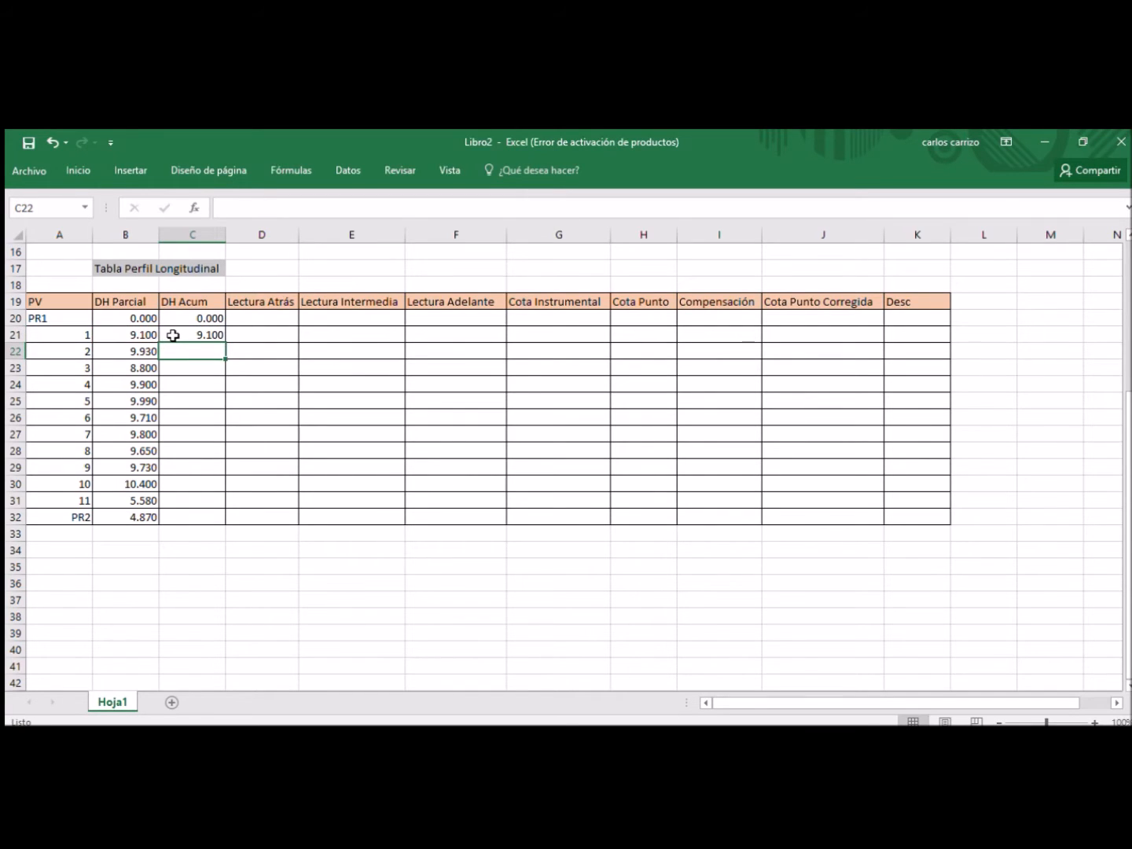
Step: Copy the accumulated distance formula from C21 down through C32 for all remaining points
key(Up)
drag(210, 344, 214, 518)
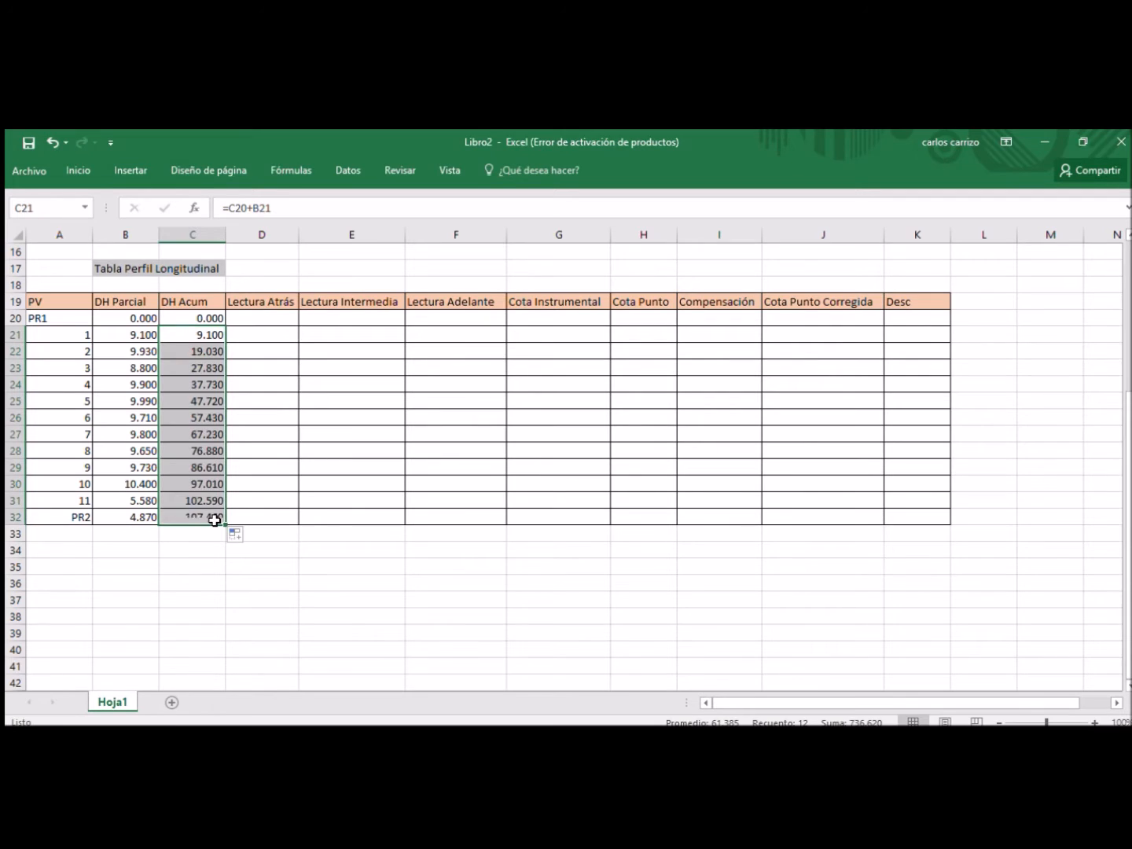
click(185, 546)
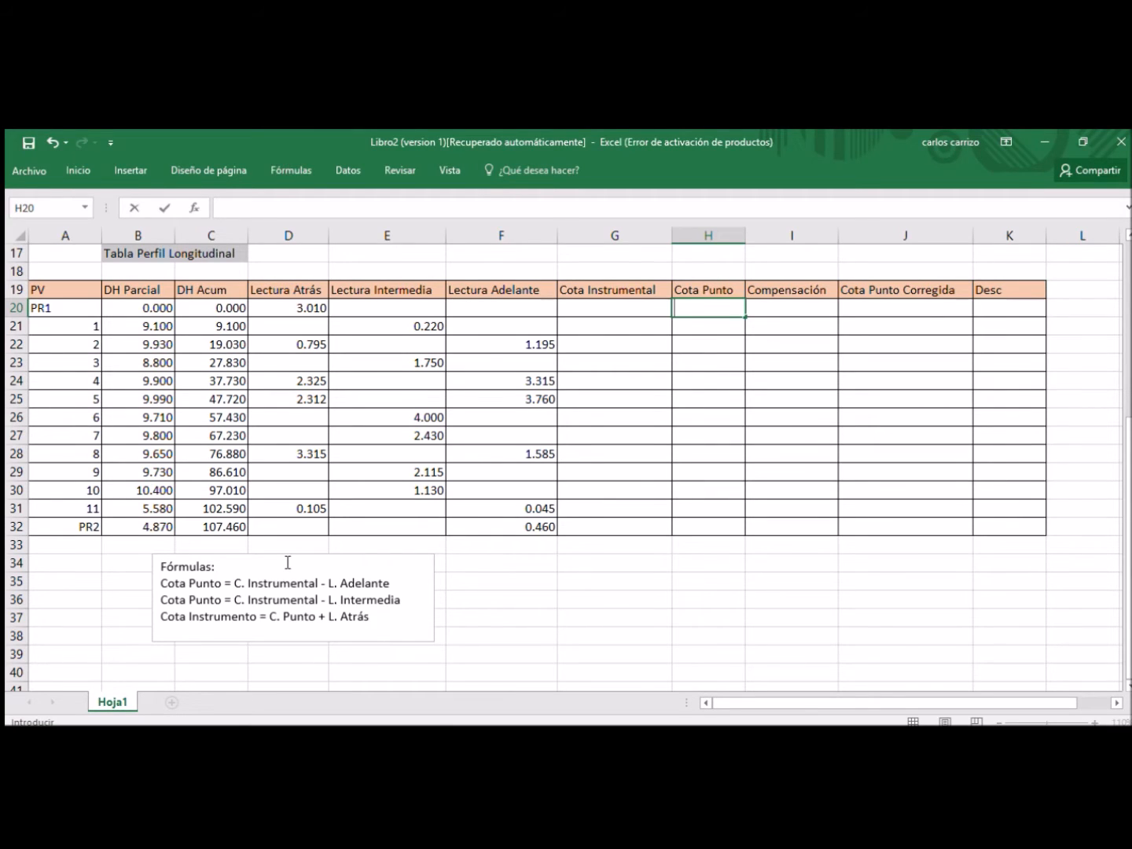
Step: Set PR1's Cota Punto in H20 to 300 and calculate its Cota Instrumental in G20 with =H20+D20
text(300)
key(Left)
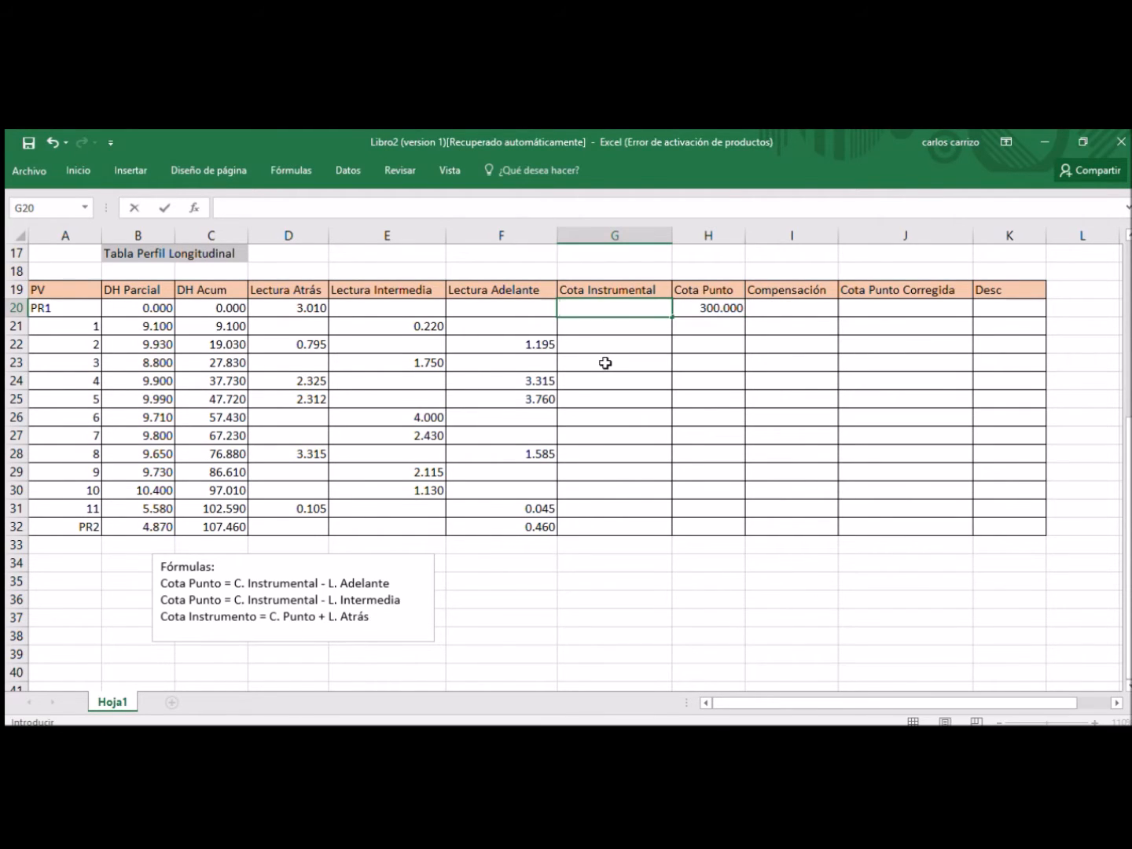
text(=)
click(702, 308)
text(+)
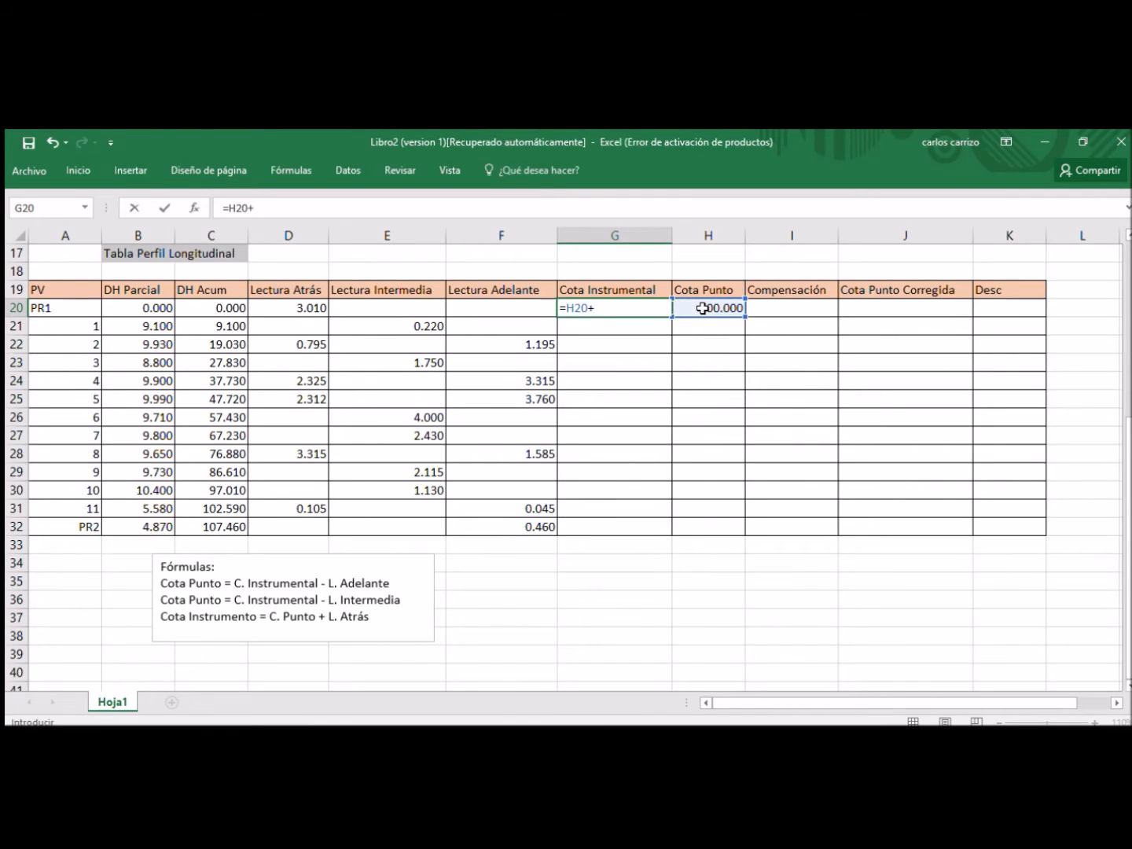
click(282, 309)
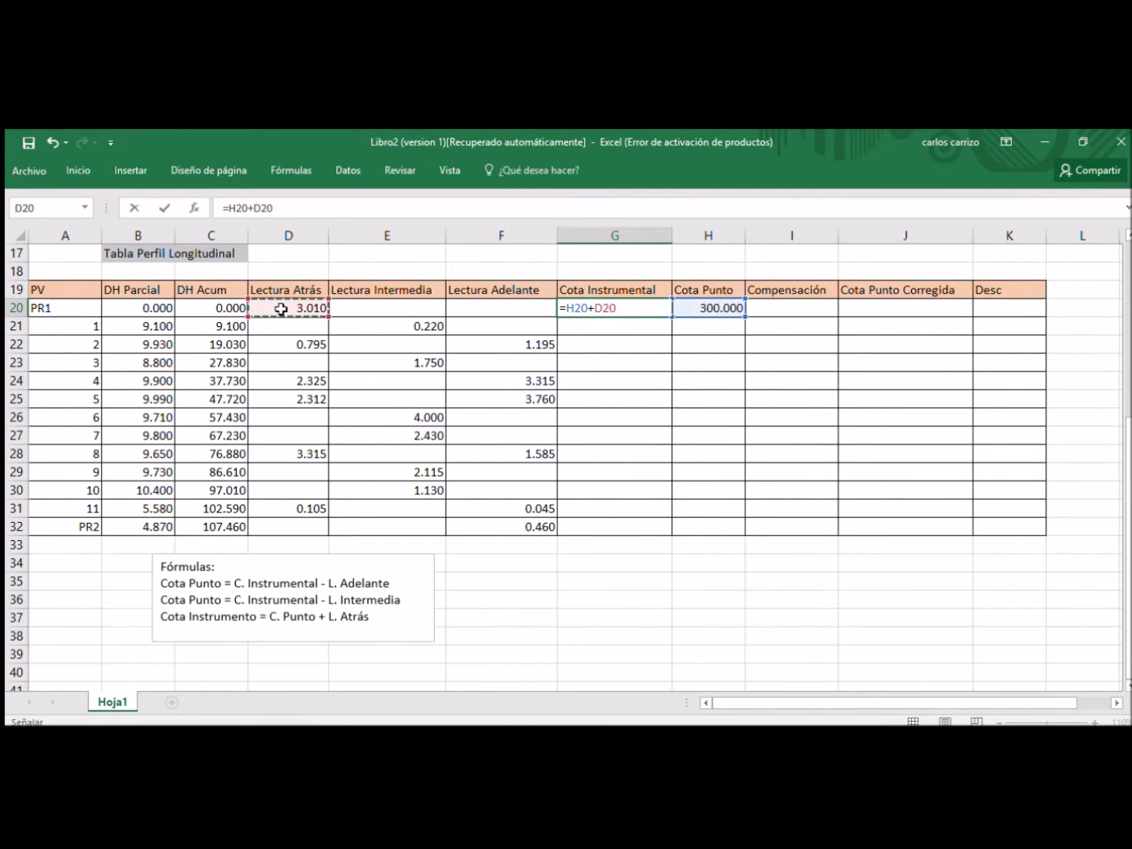
key(Return)
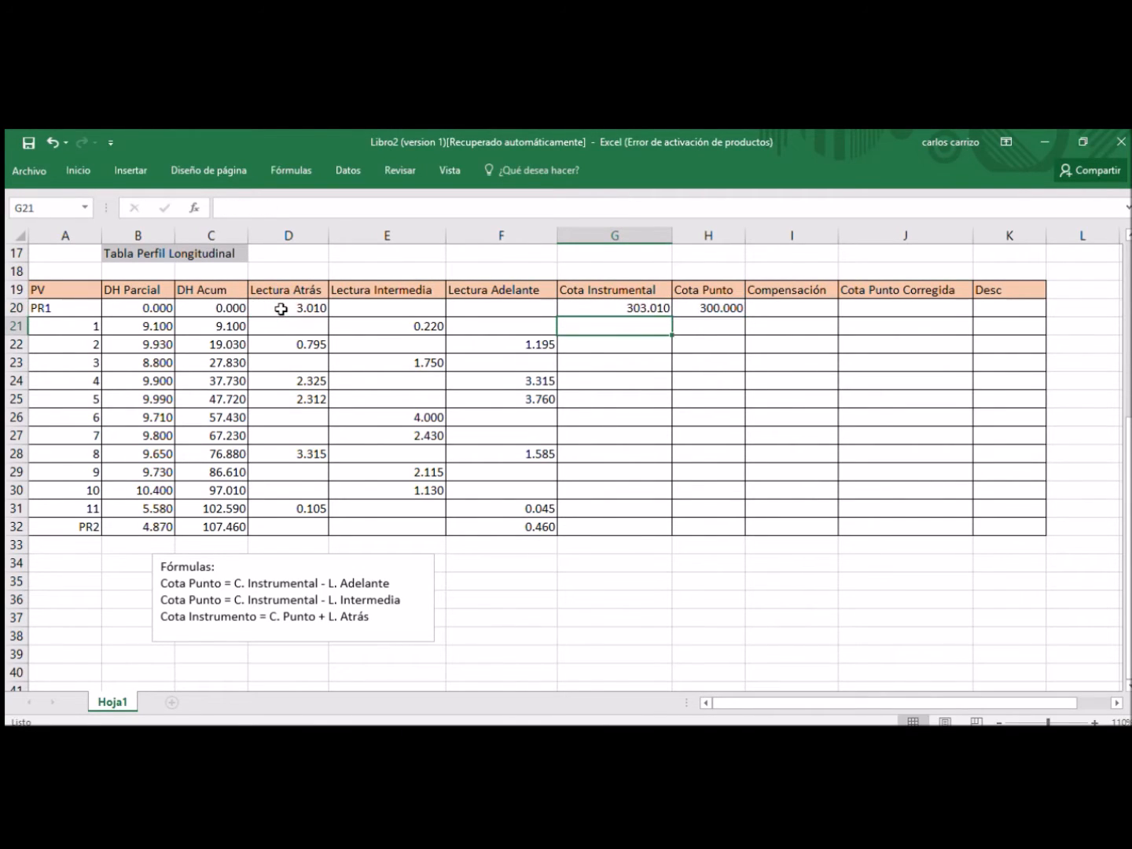
Step: Calculate the Cota Punto of point 1 in H21 with the formula =G20-E21
click(690, 322)
text(=)
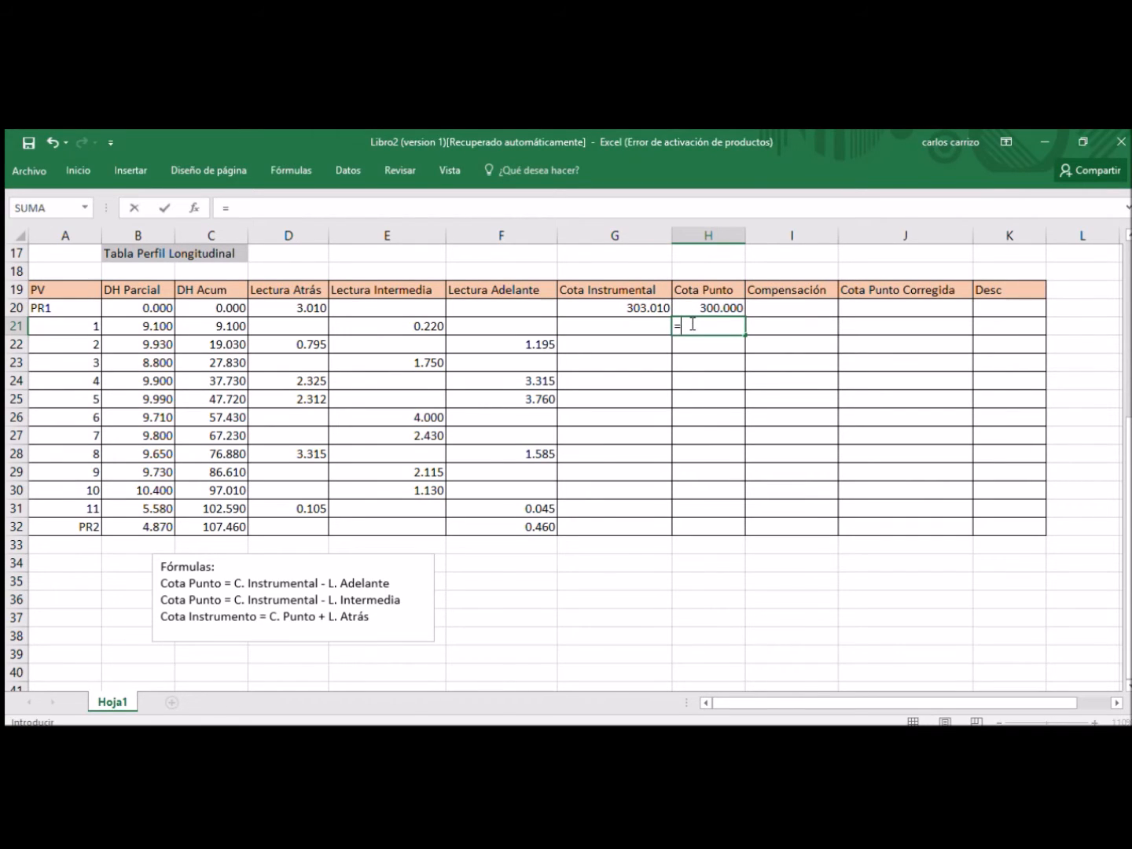
click(634, 306)
text(-)
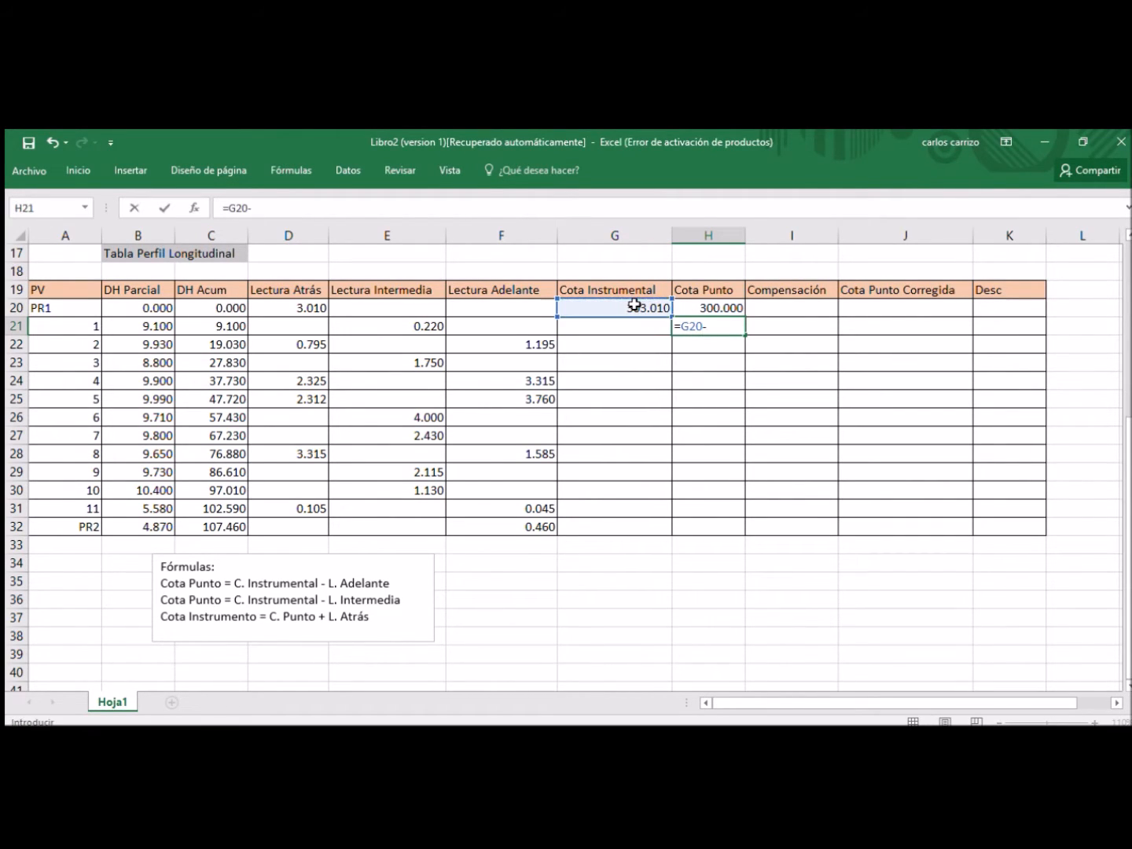
click(401, 325)
key(Return)
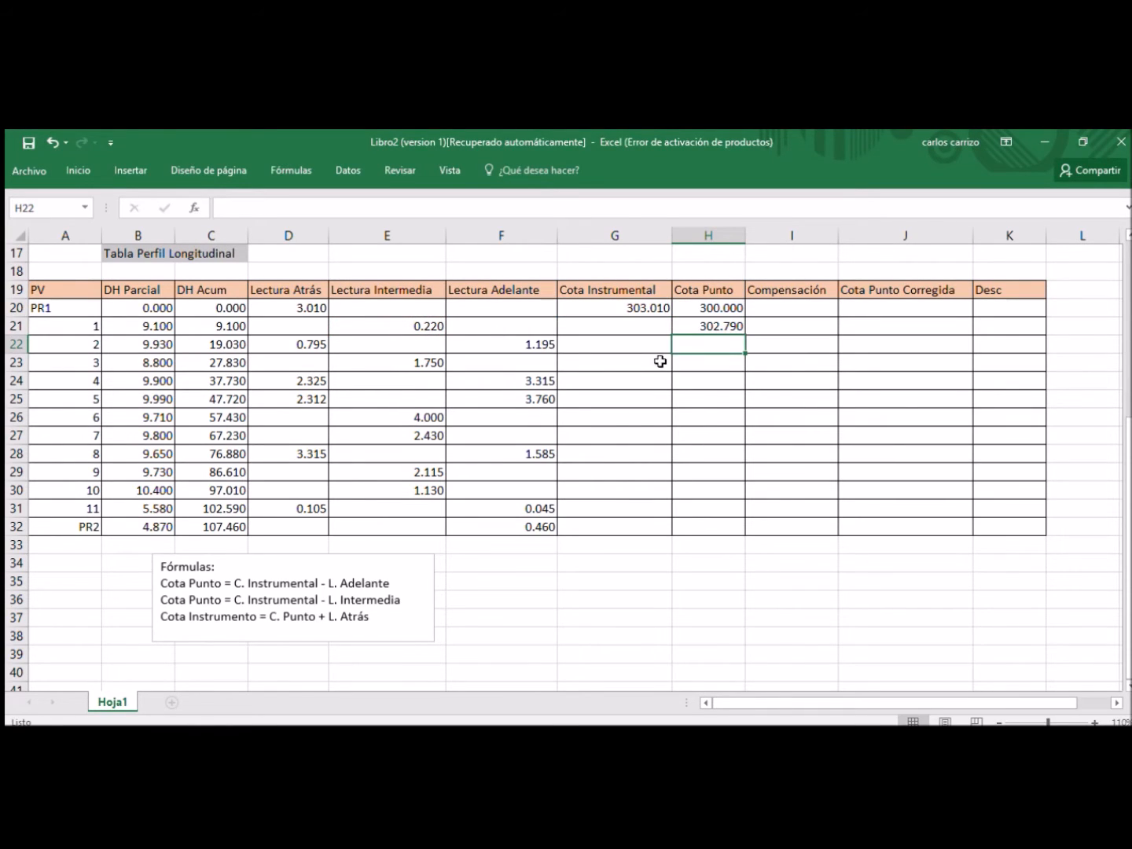
Step: Calculate the Cota Punto of point 2 in H22 with the formula =G20-F22
text(=)
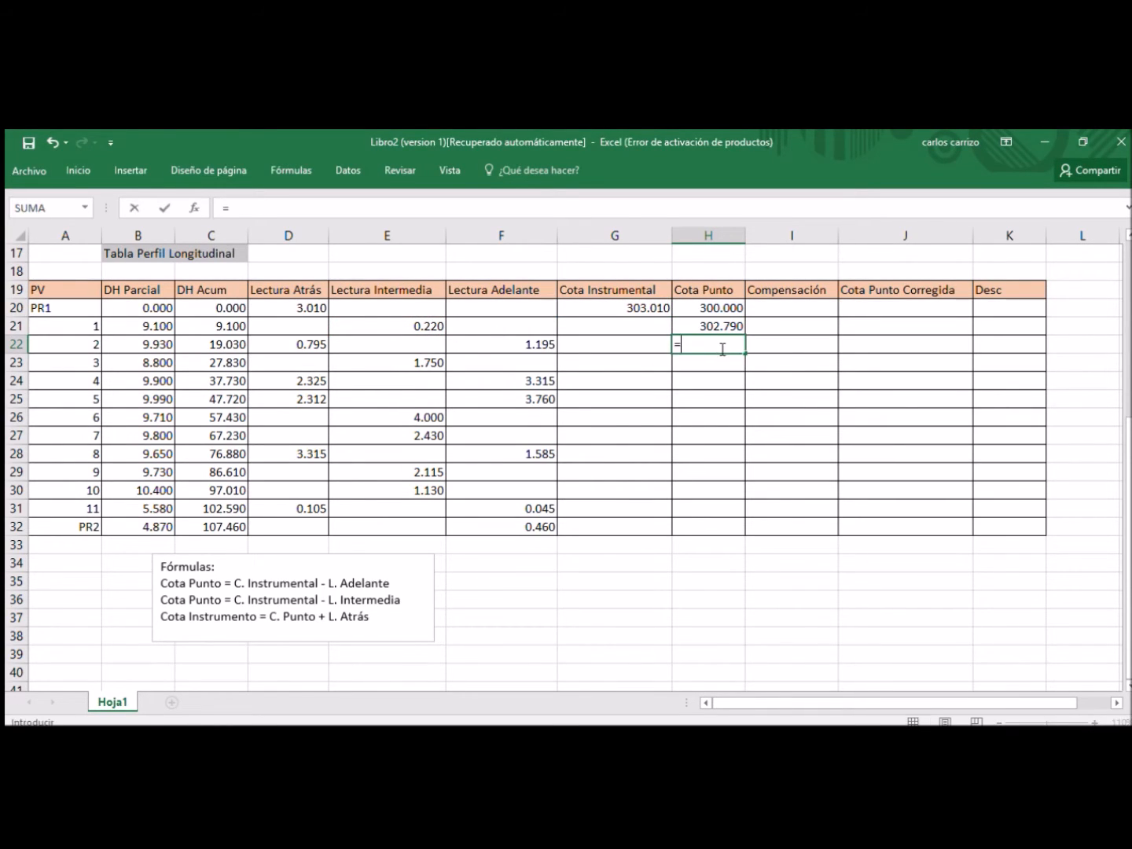
click(636, 310)
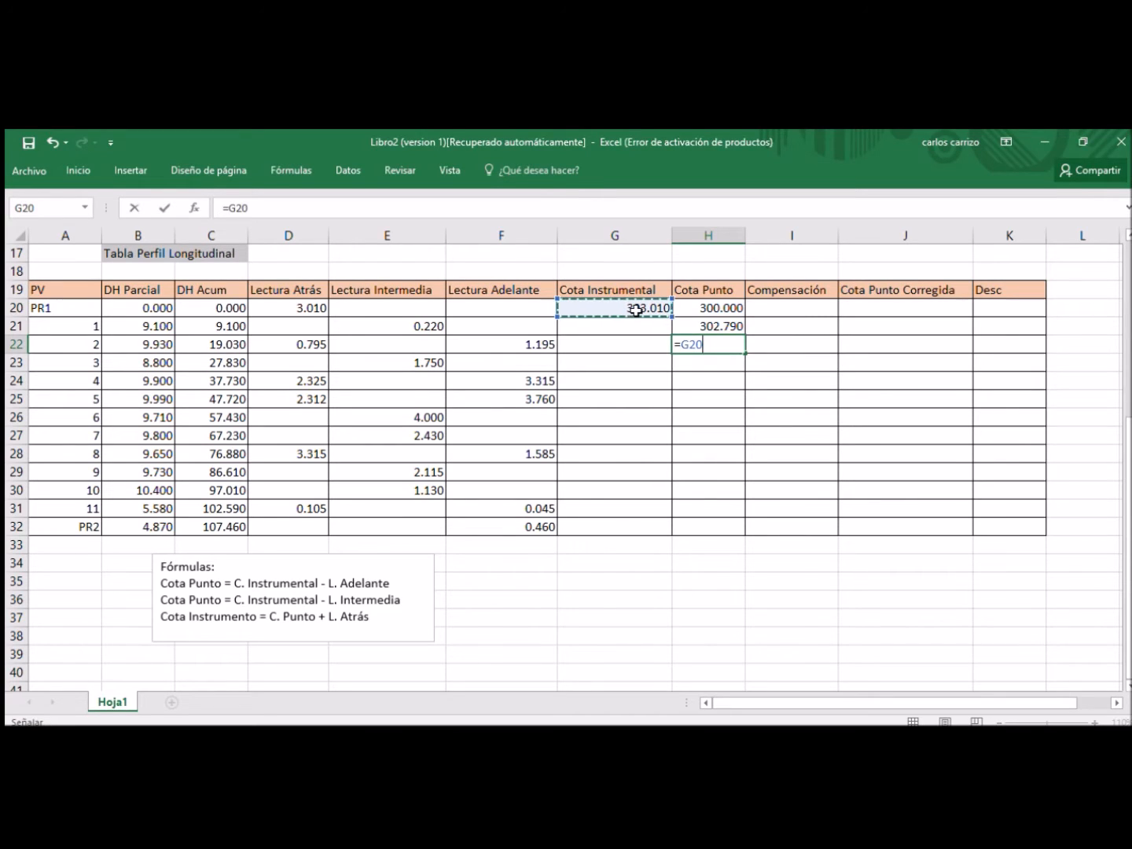
text(-)
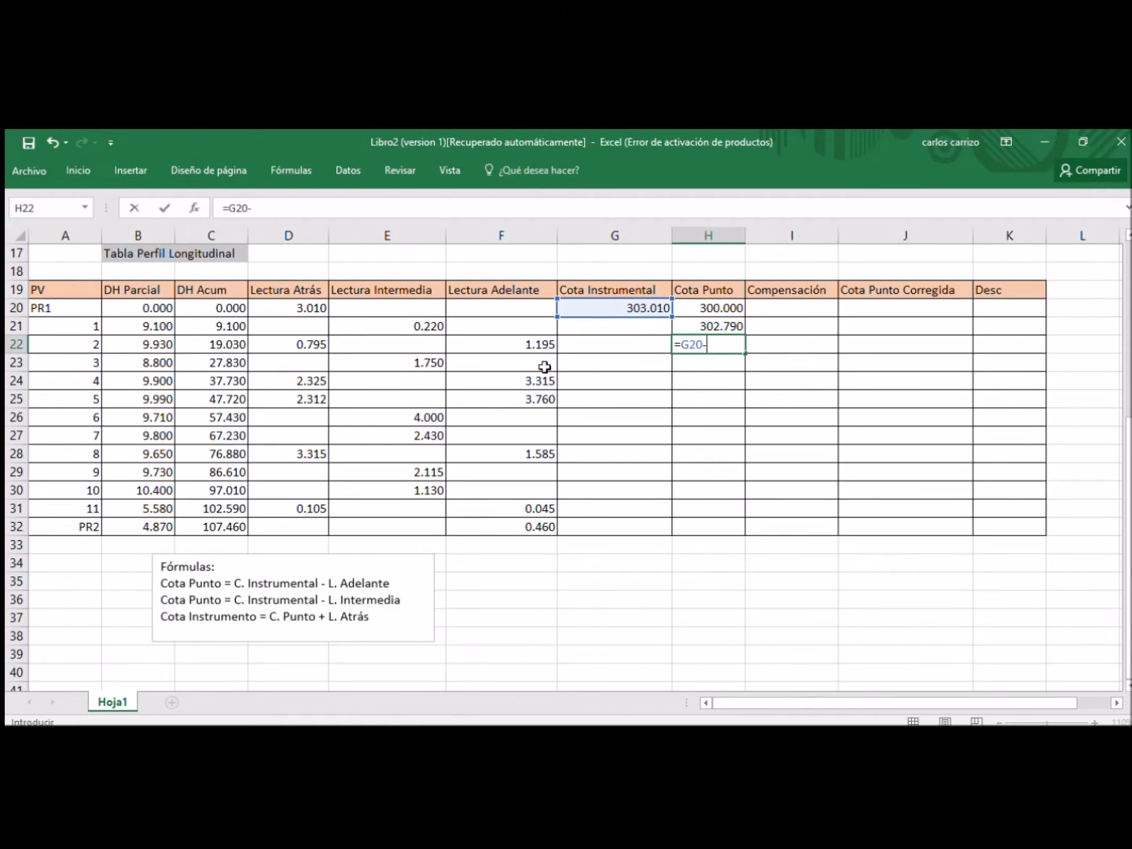
click(507, 353)
key(Return)
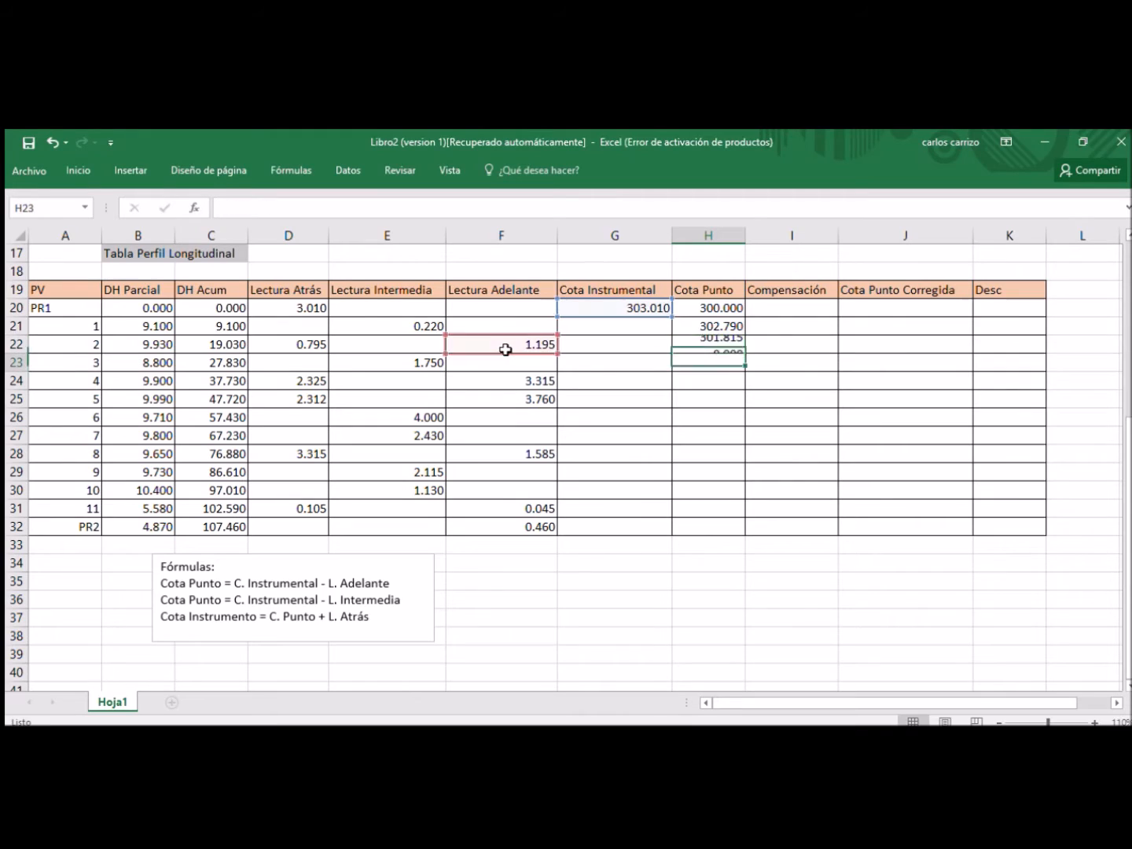
Step: Calculate the Cota Instrumental of point 2 in G22 with the formula =H22+D22
click(606, 345)
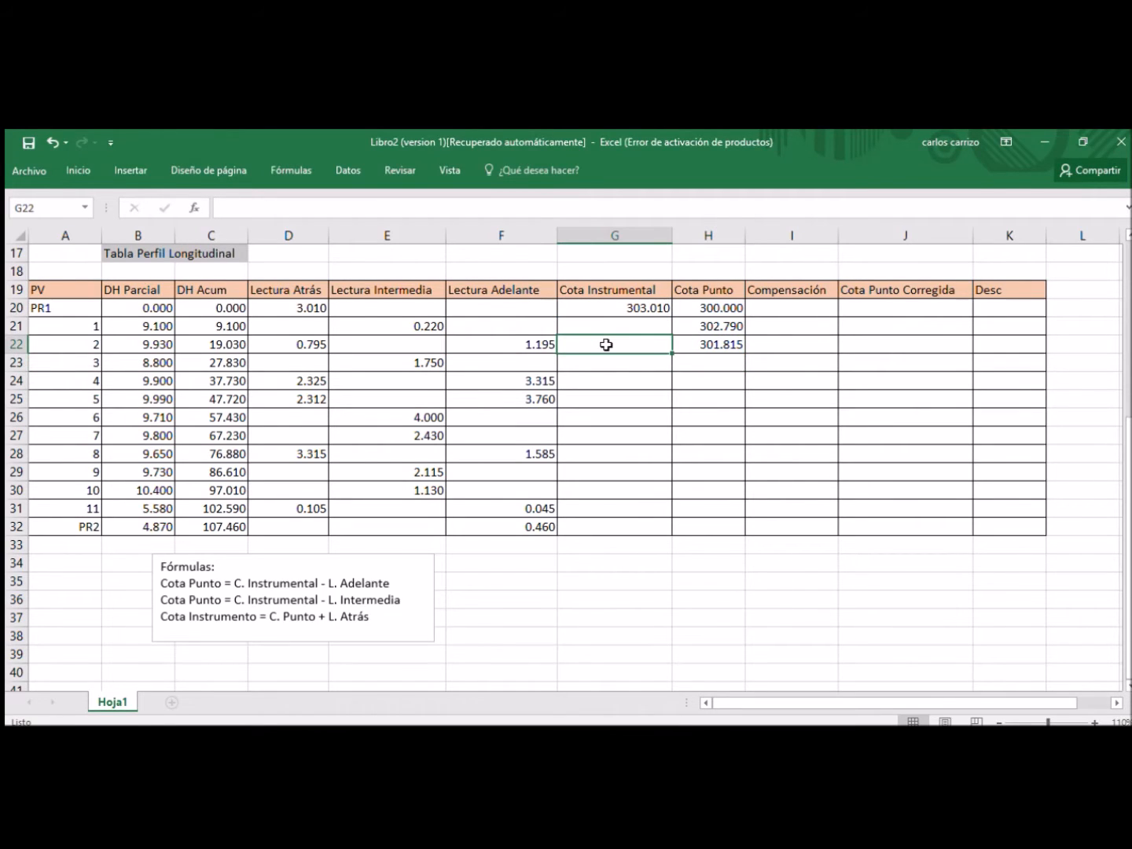
text(=)
click(731, 347)
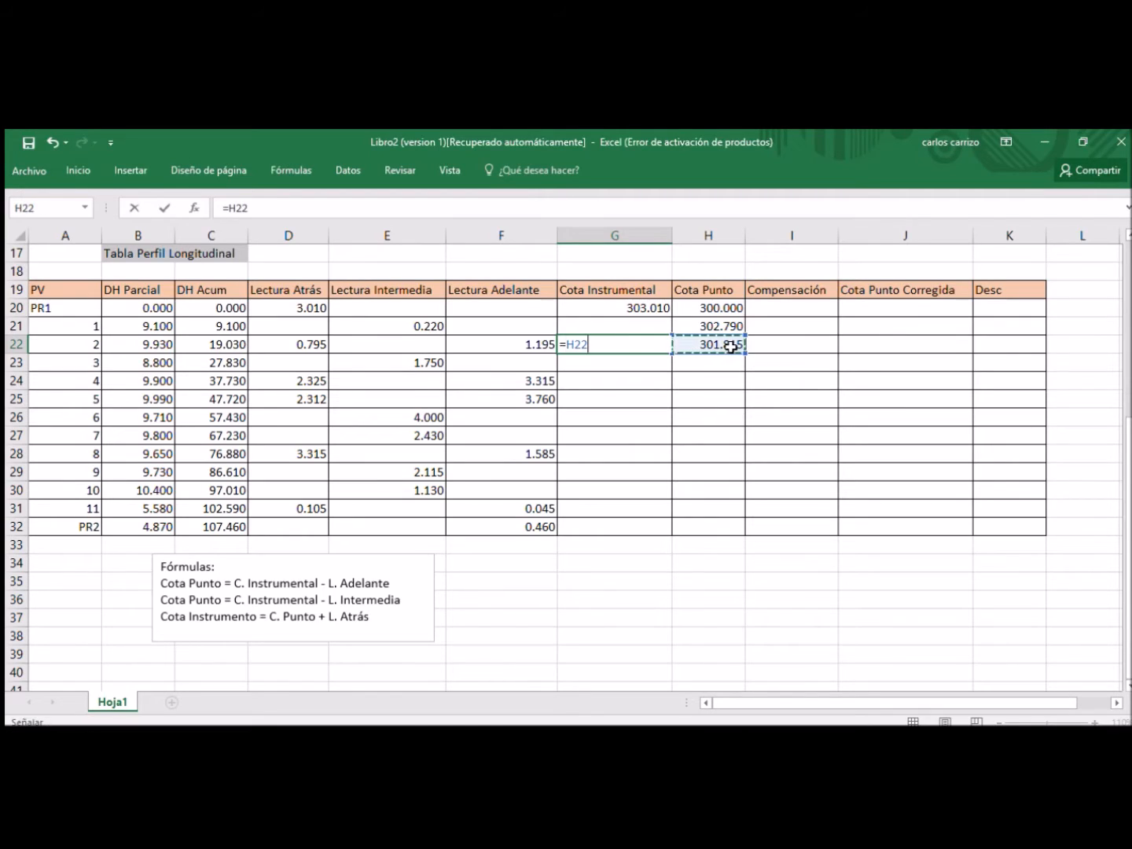
text(+)
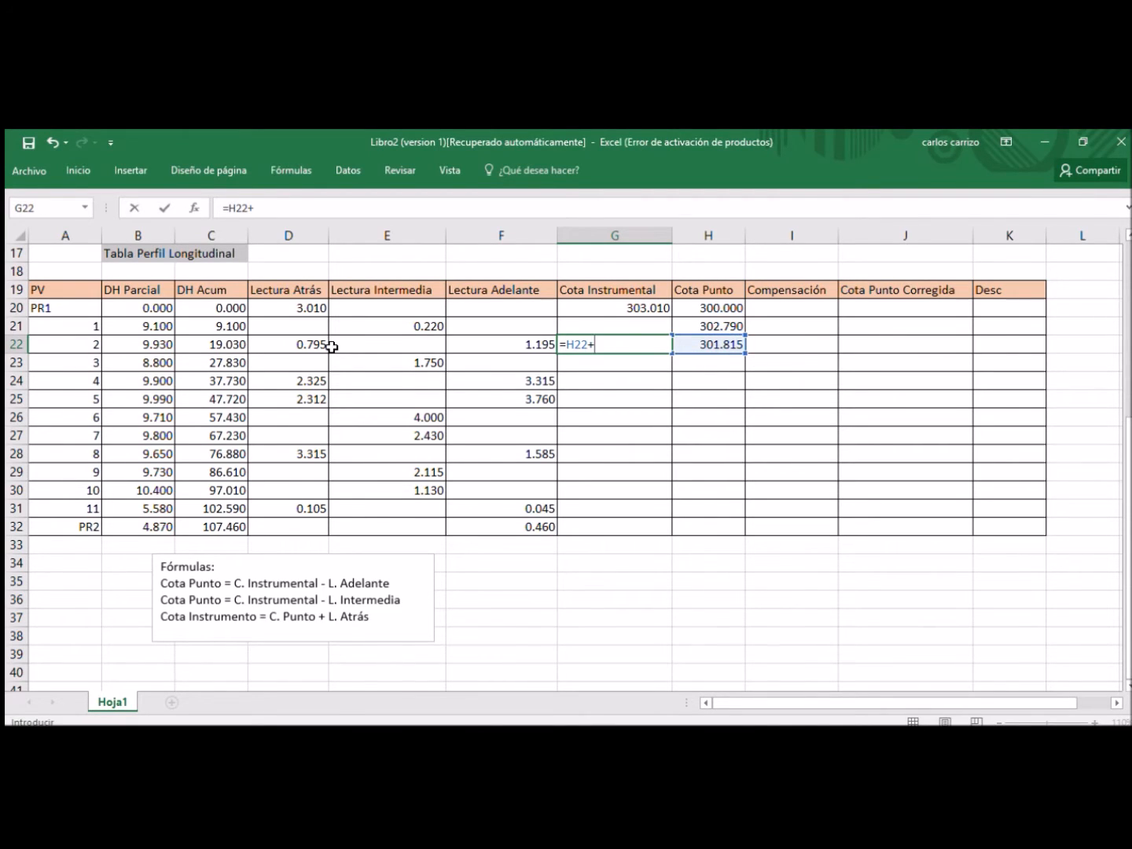
click(301, 347)
key(Return)
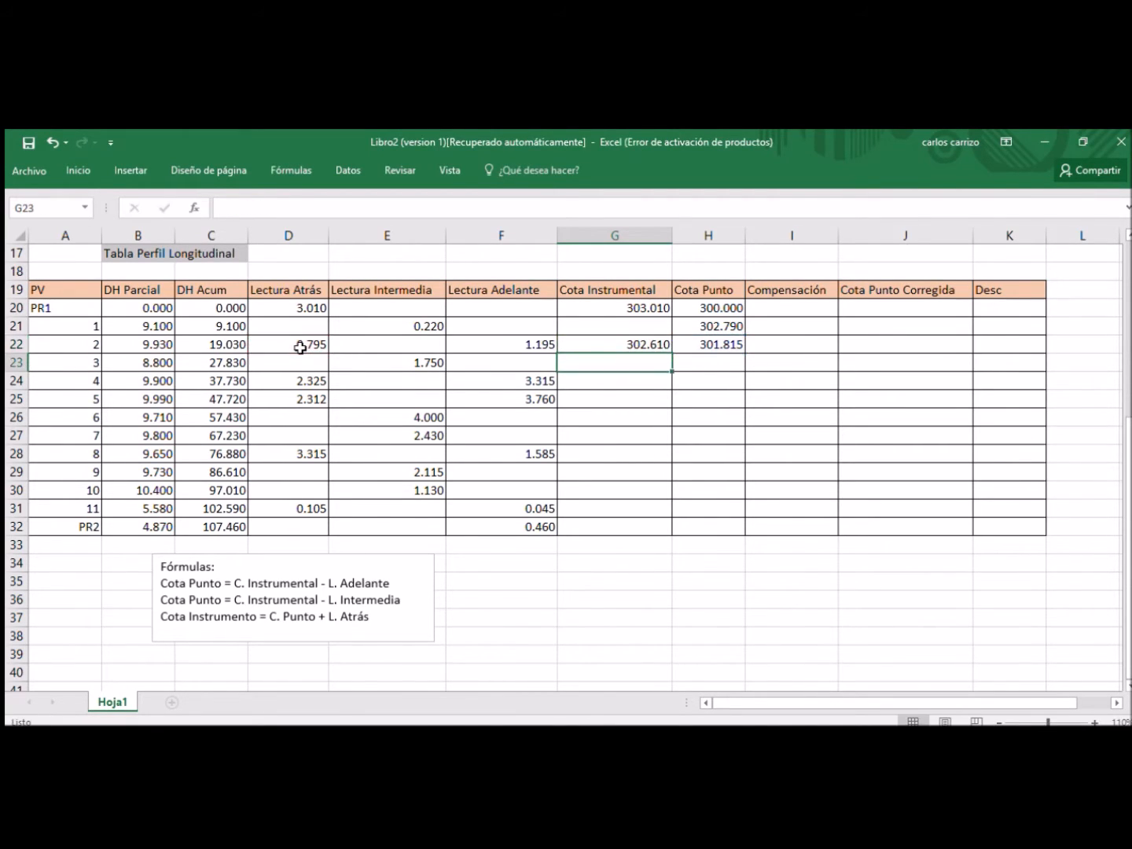
Step: Calculate the Cota Punto of point 3 in H23 with the formula =G22-E23
click(697, 365)
text(=)
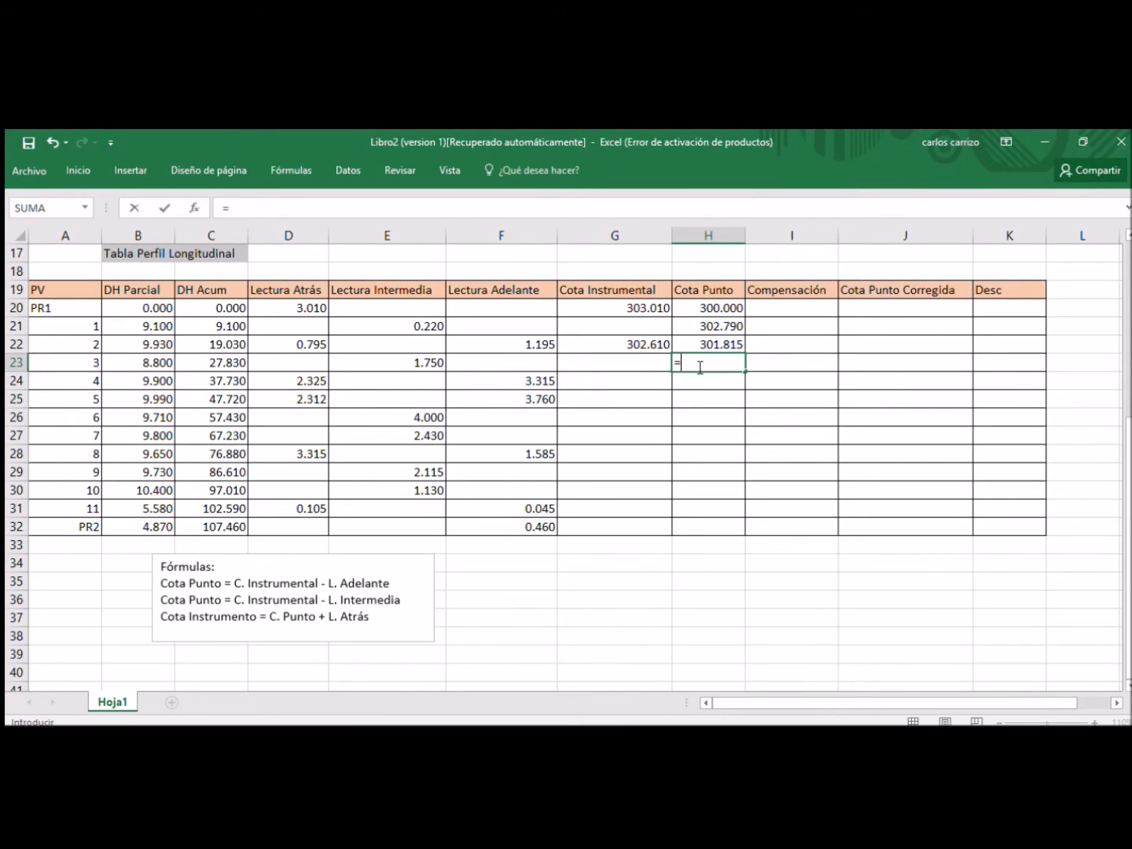
click(638, 347)
text(-)
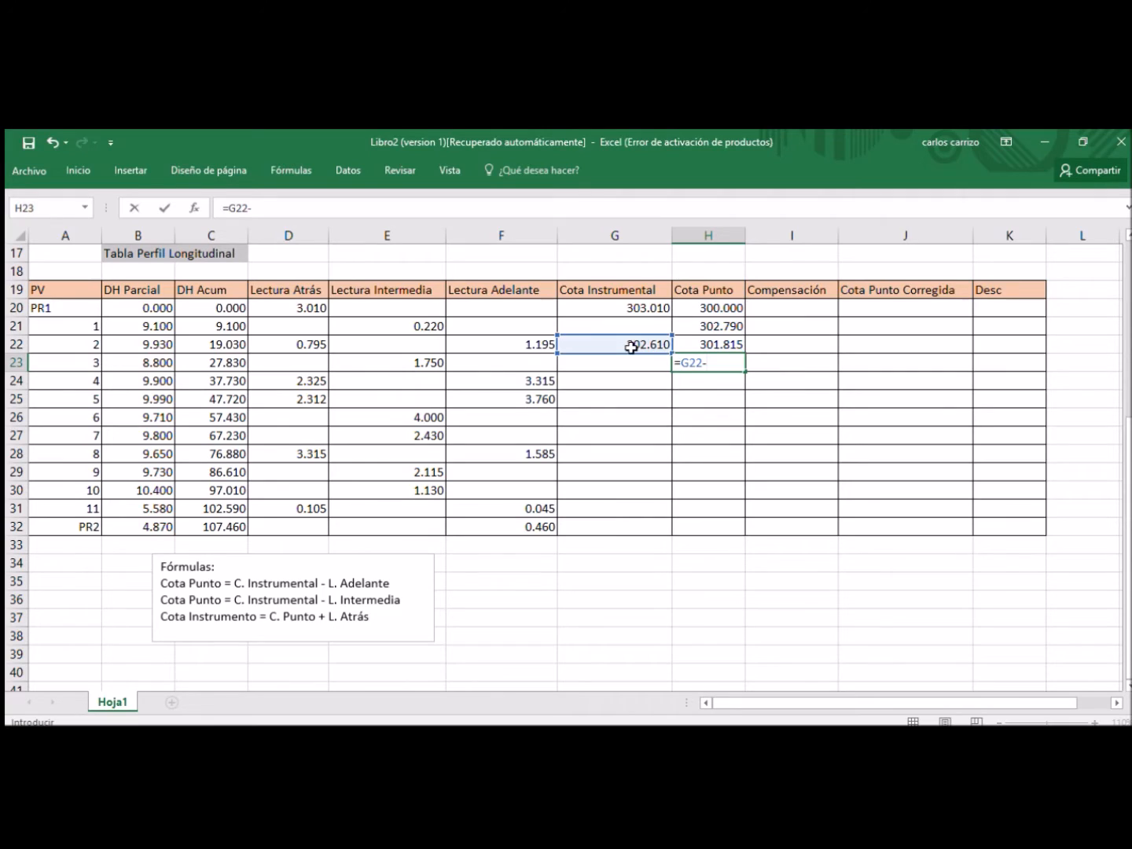
click(434, 364)
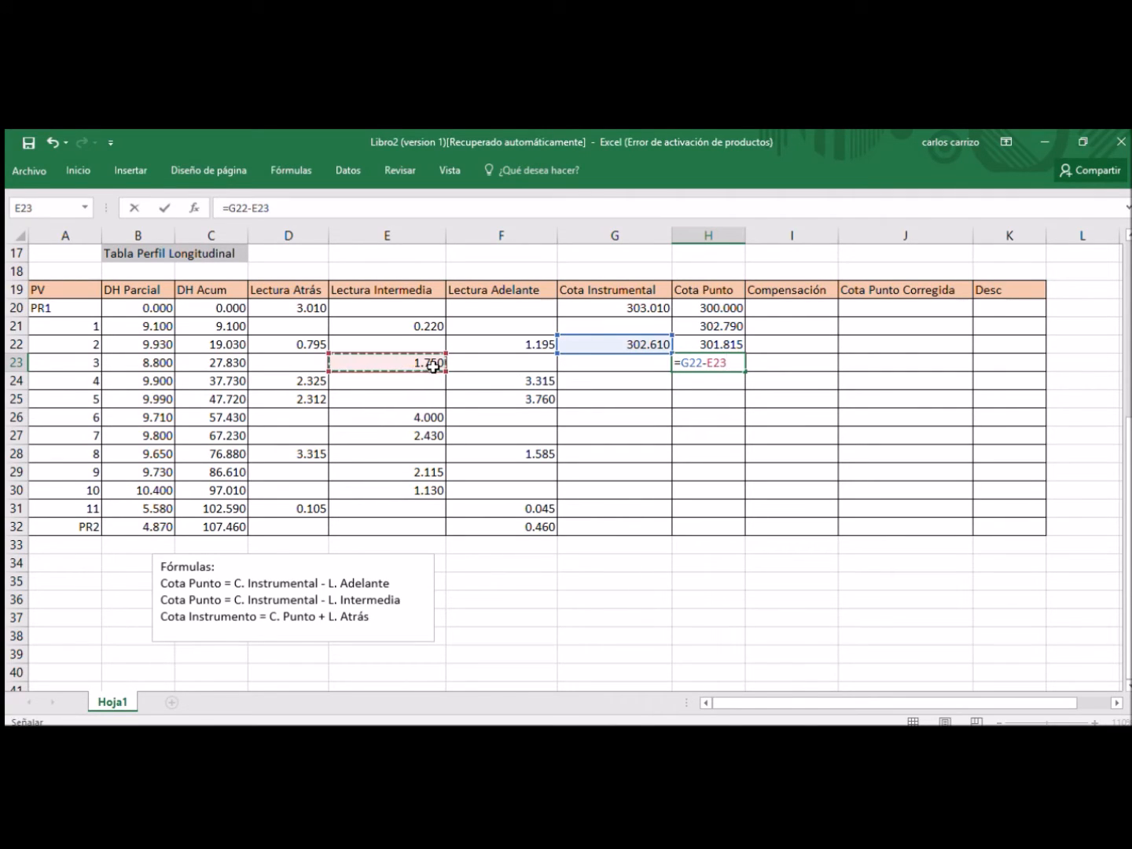
key(Return)
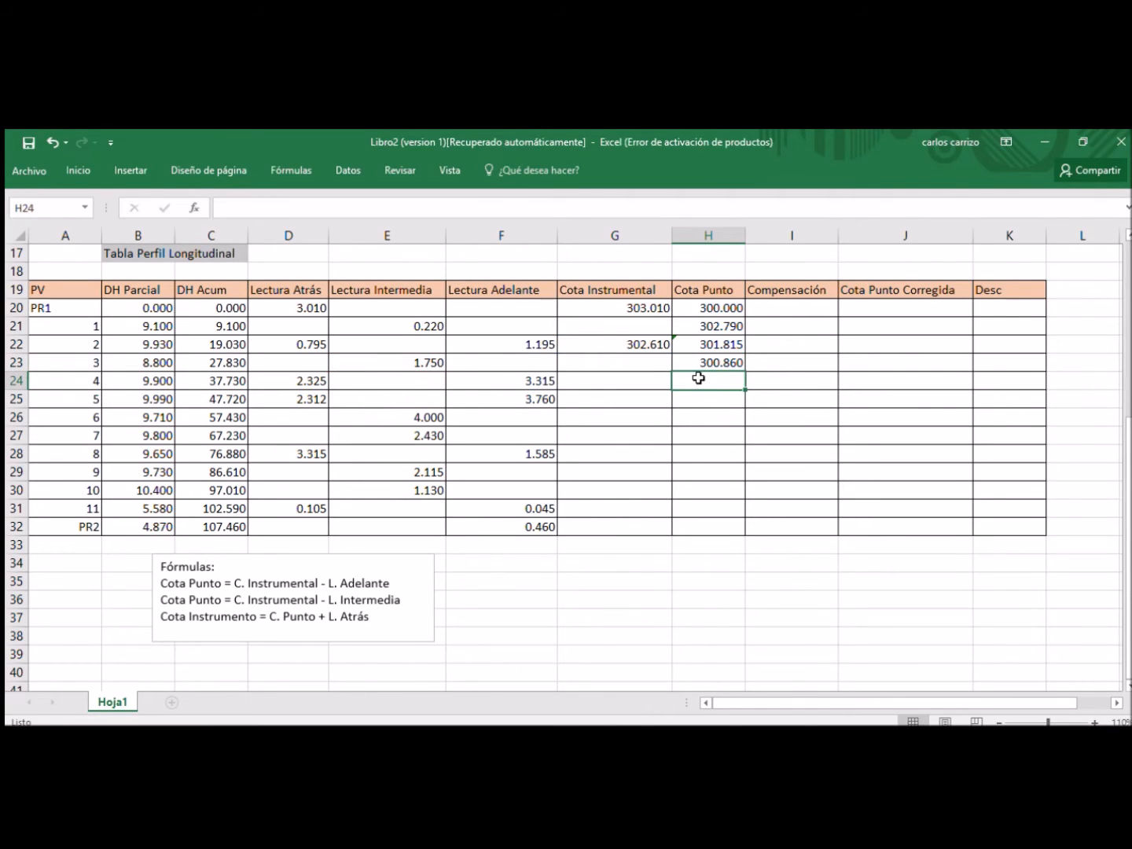
Step: Calculate the Cota Punto of point 4 in H24 with the formula =G22-F24
text(==)
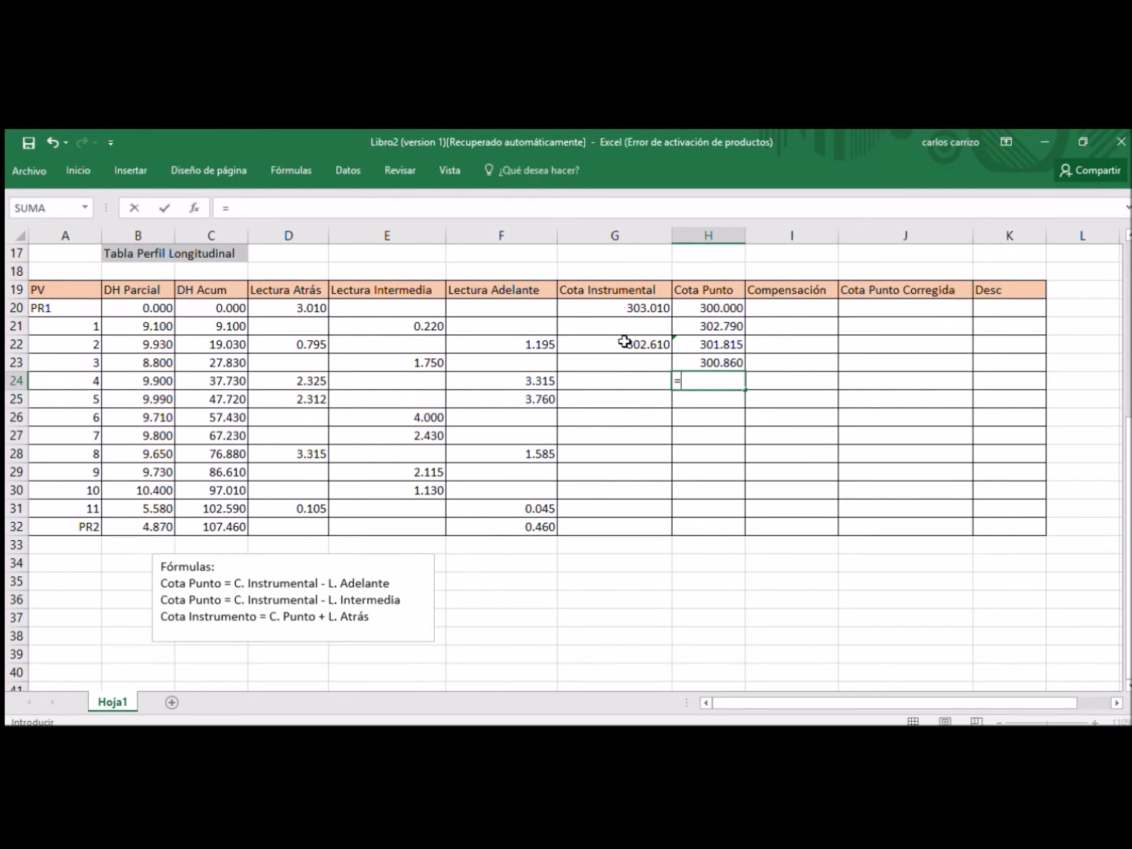
click(624, 341)
text(-)
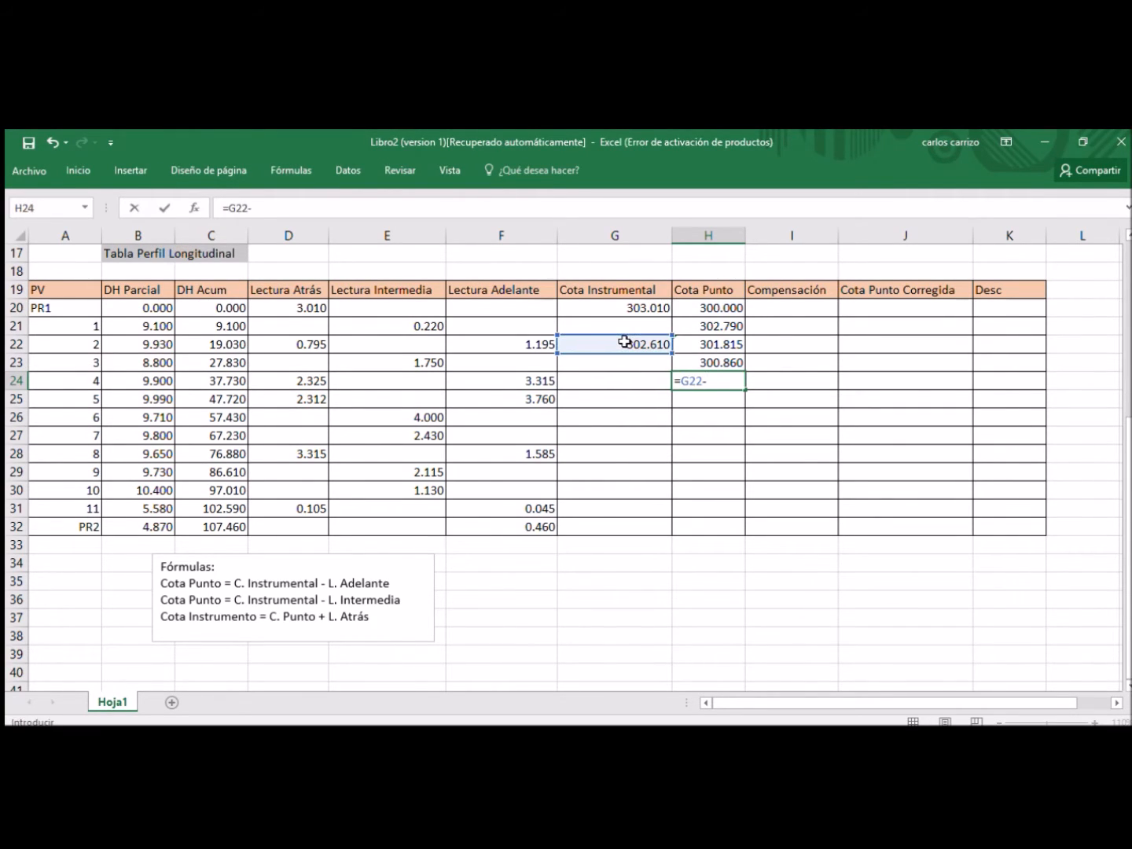
click(526, 382)
key(Return)
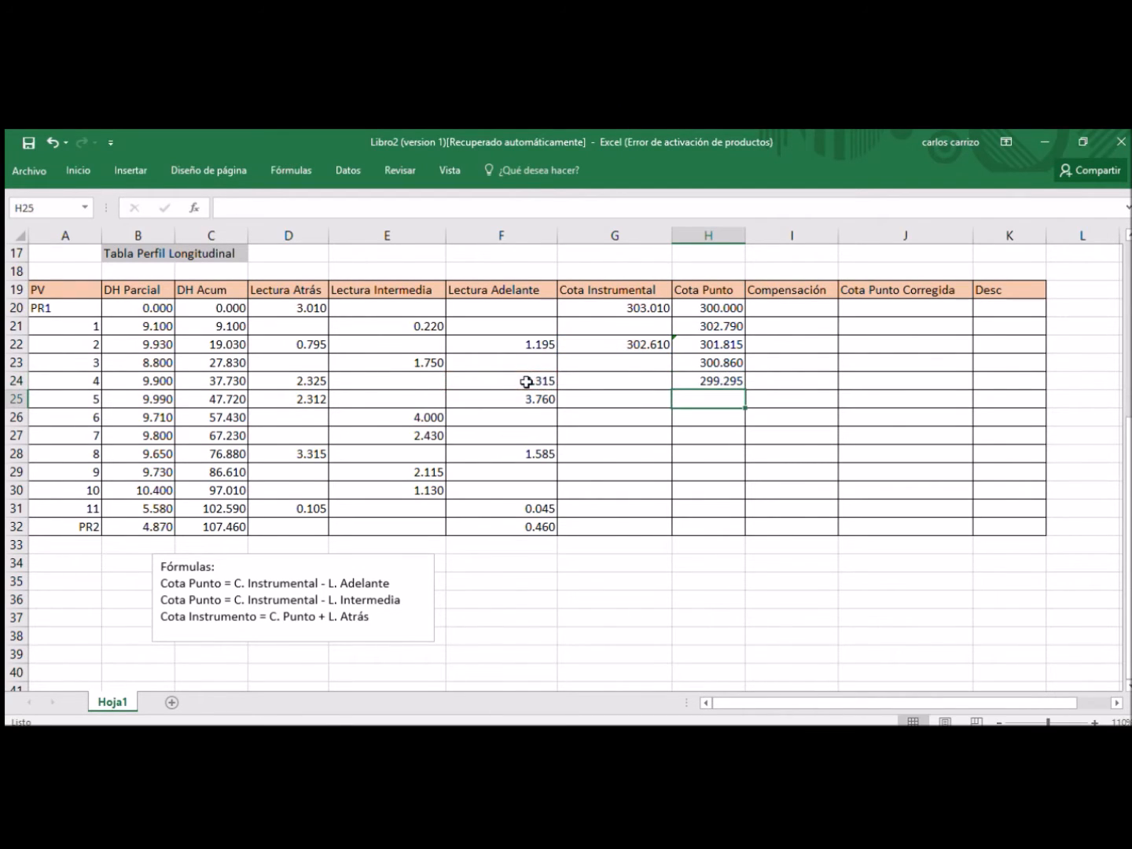
Step: Calculate the Cota Instrumental of point 4 in G24 with the formula =H24+D24
click(574, 381)
double_click(574, 383)
text(=)
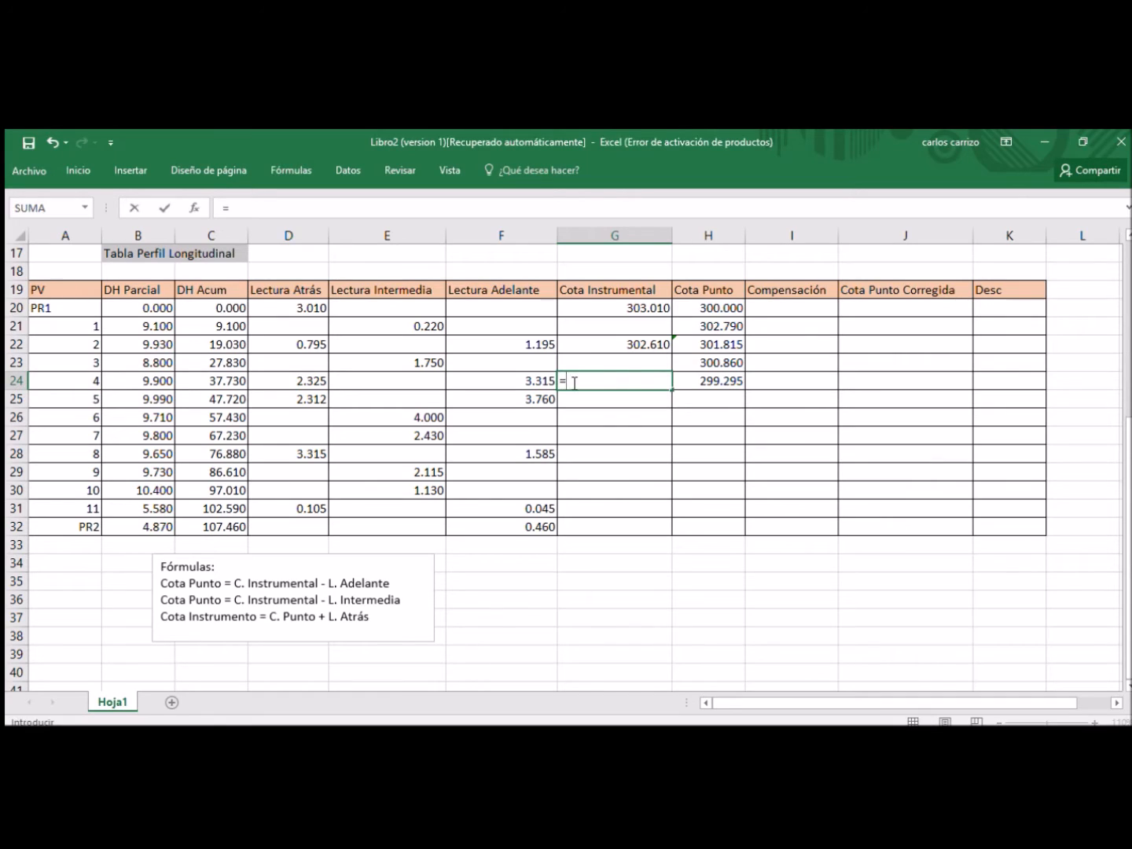
click(700, 383)
text(+)
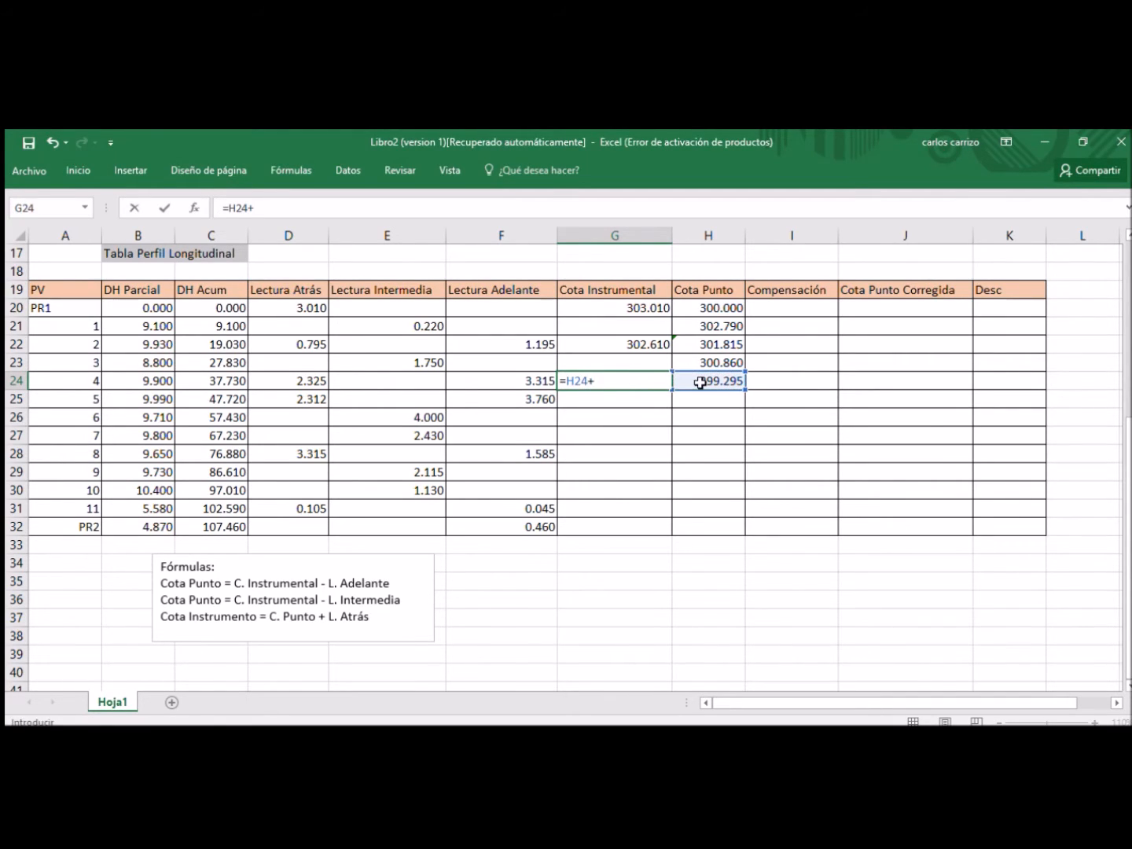
click(297, 382)
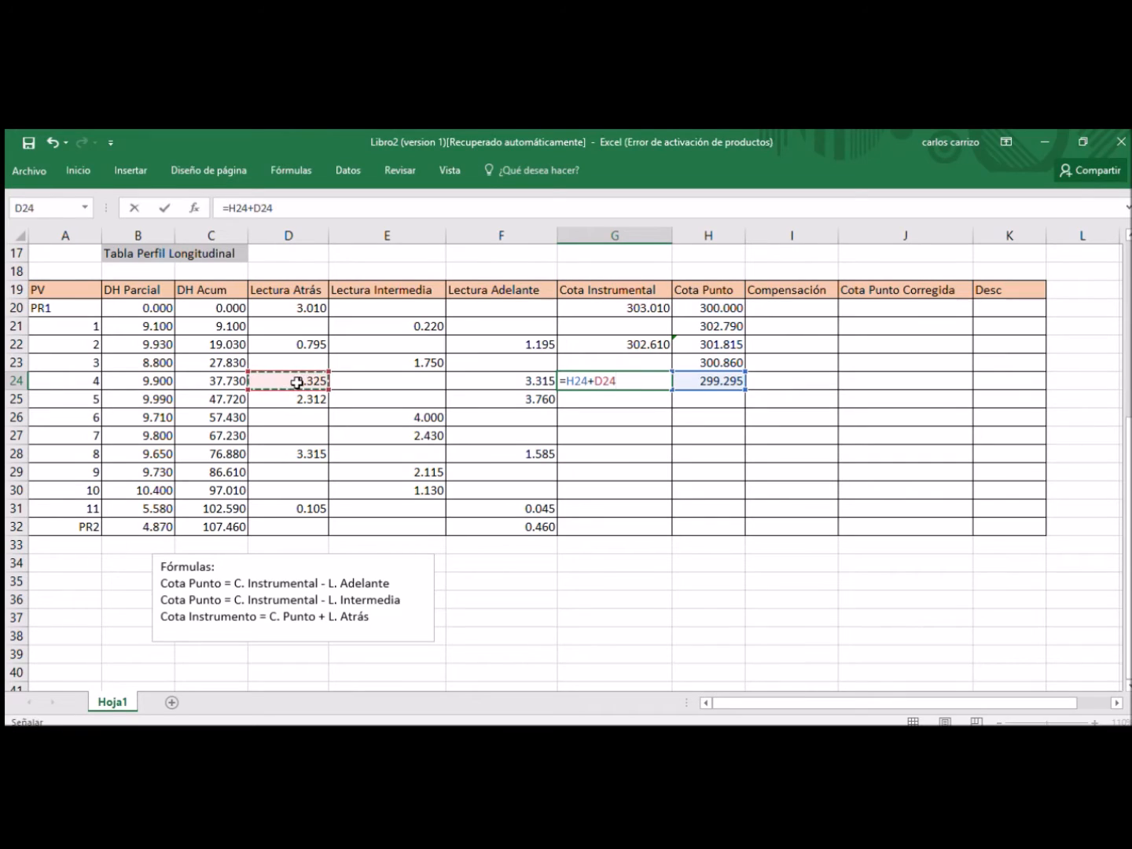
key(Return)
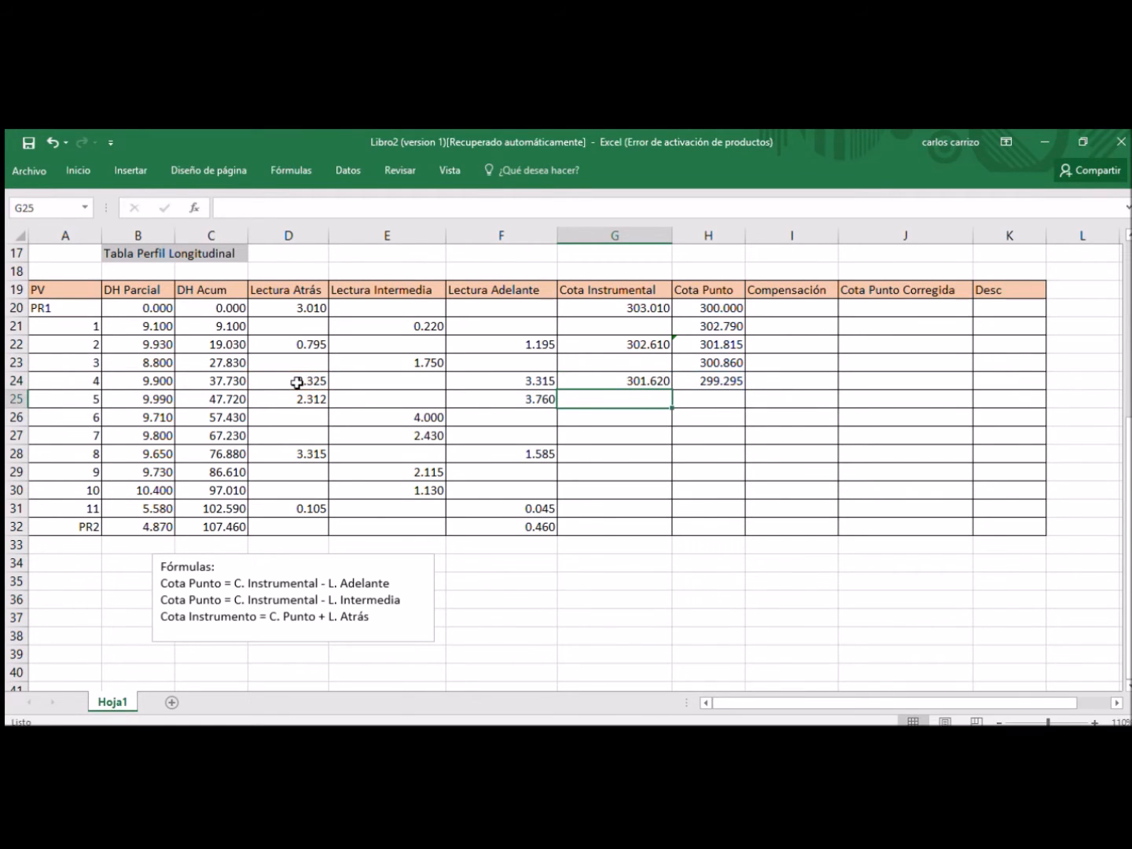
Step: Calculate the Cota Punto of point 5 in H25 with the formula =G24-F25
click(707, 397)
text(=)
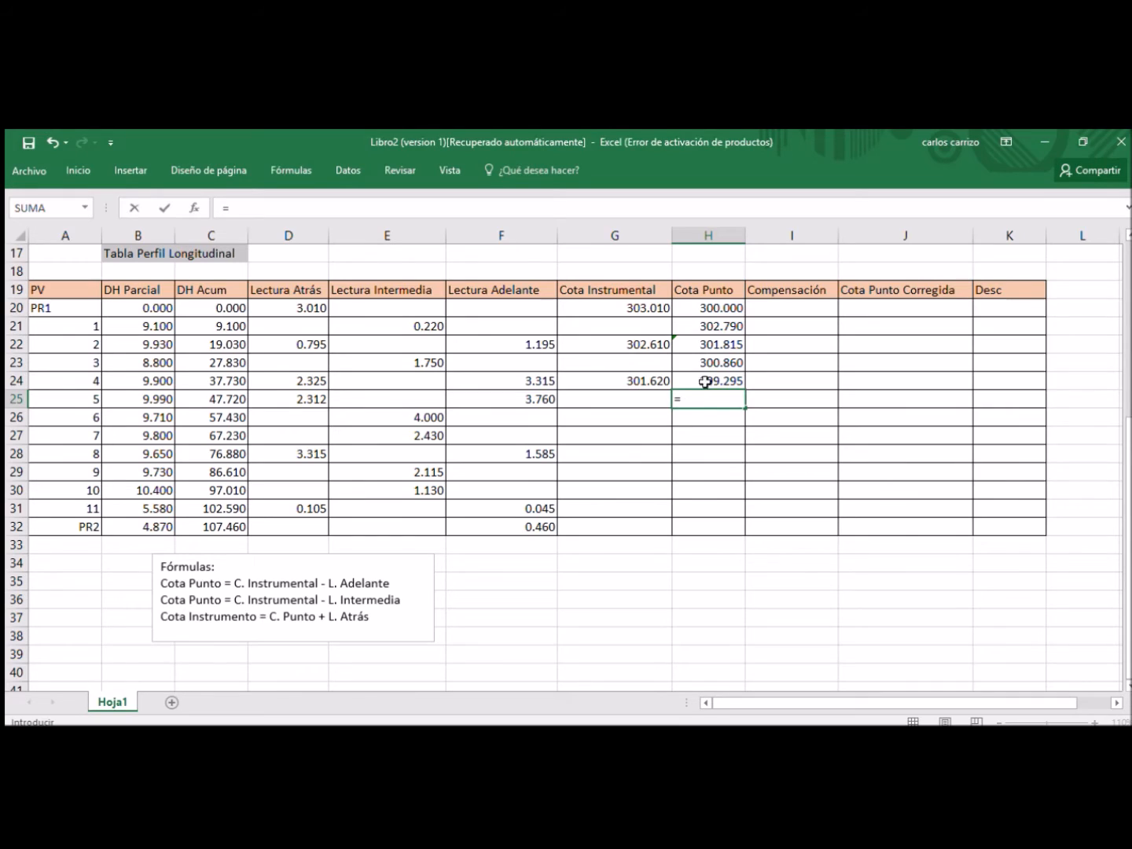
click(646, 381)
text(-)
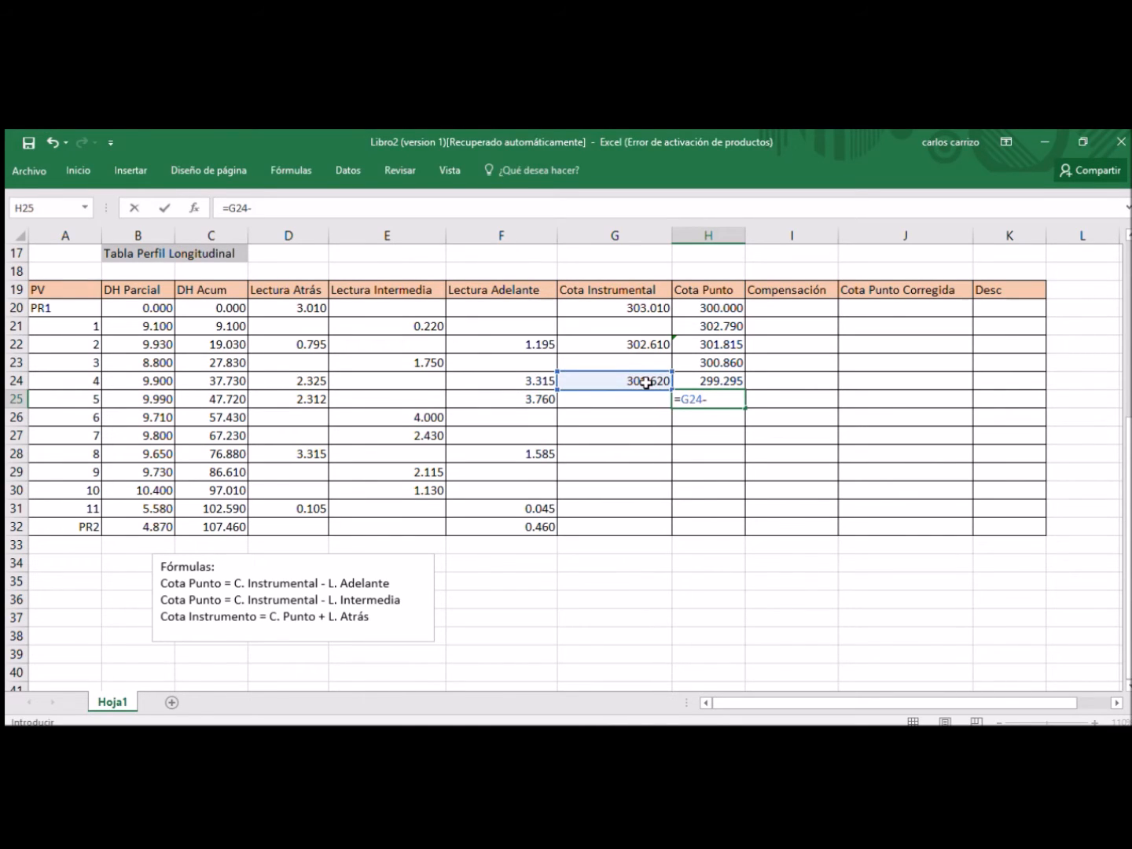
click(512, 399)
key(ctrl+Return)
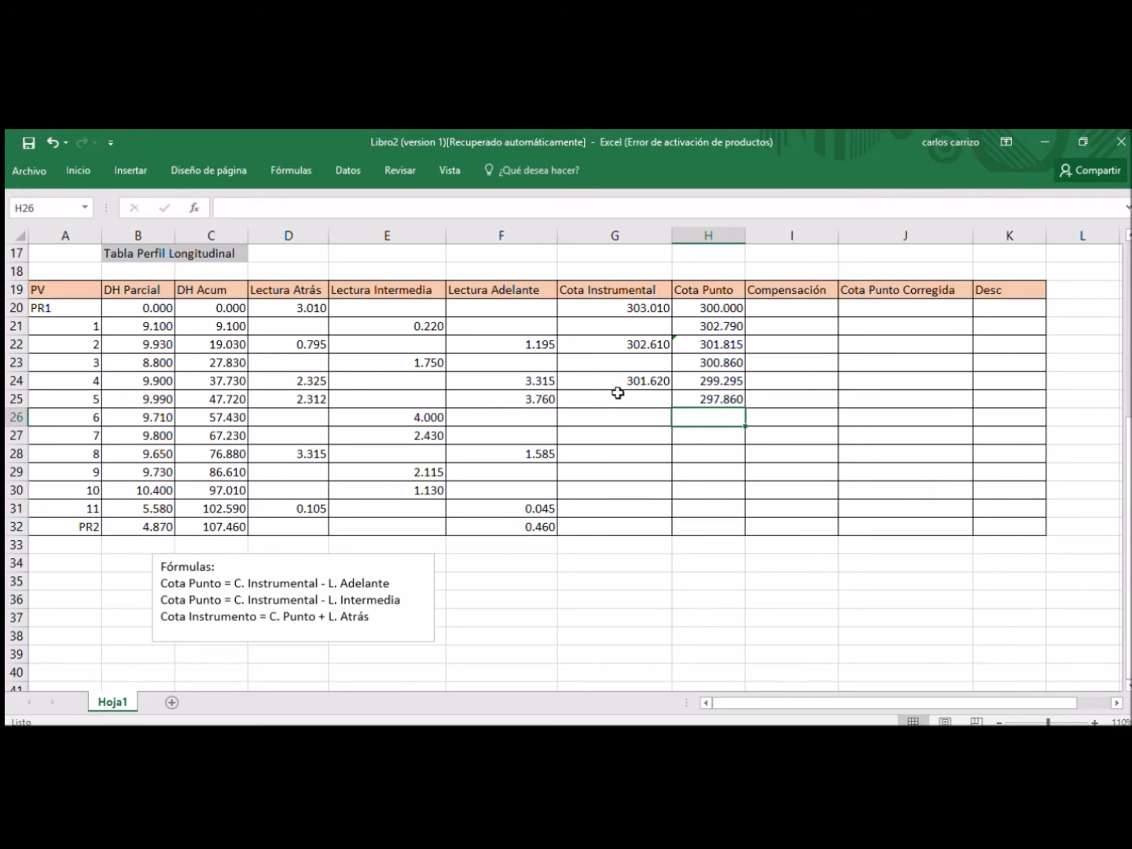
Step: Calculate the Cota Instrumental of point 5 in G25 with the formula =H25+D25
click(619, 401)
text(=)
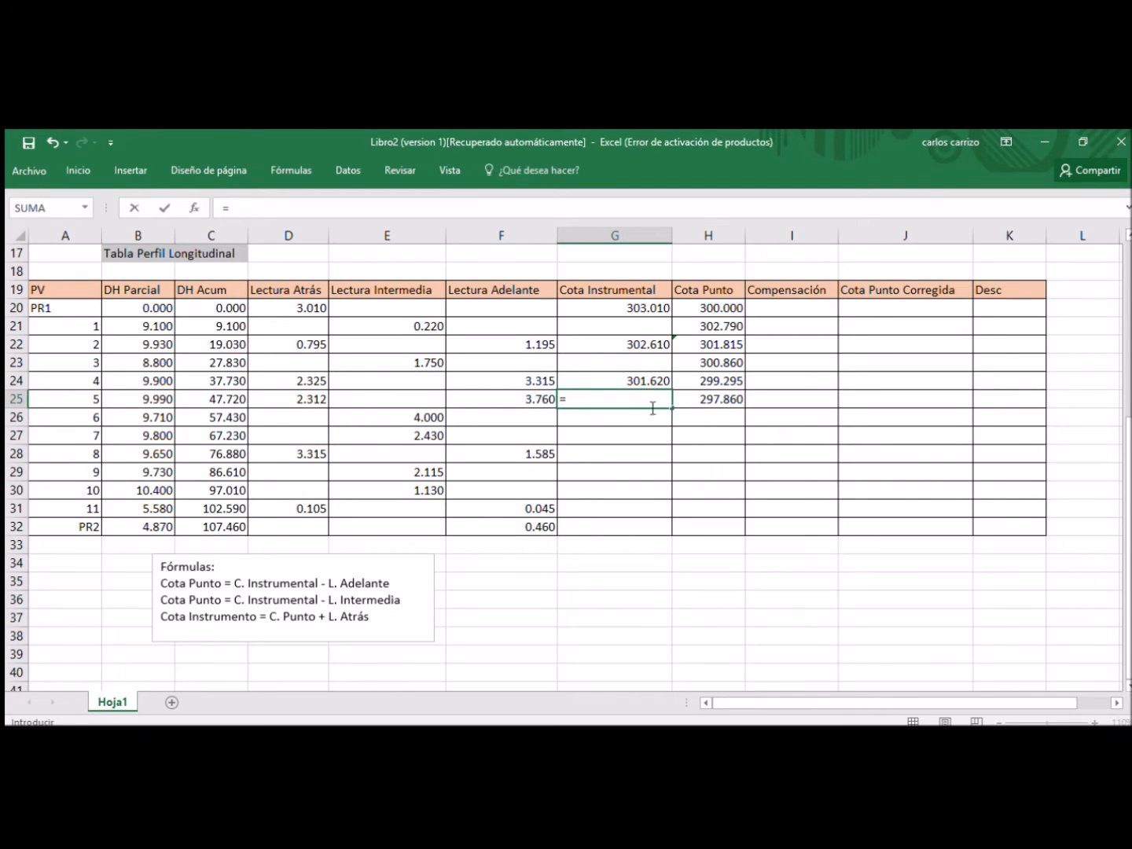
click(719, 401)
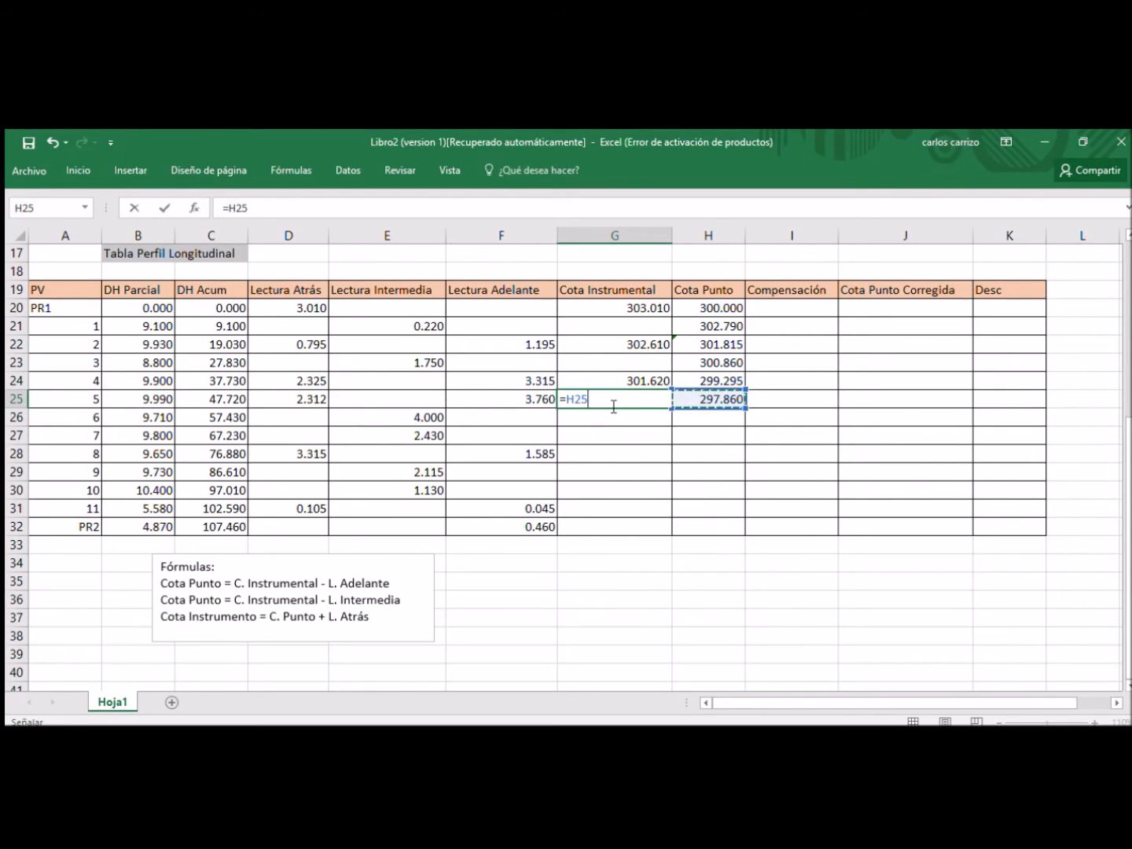
text(+)
click(312, 401)
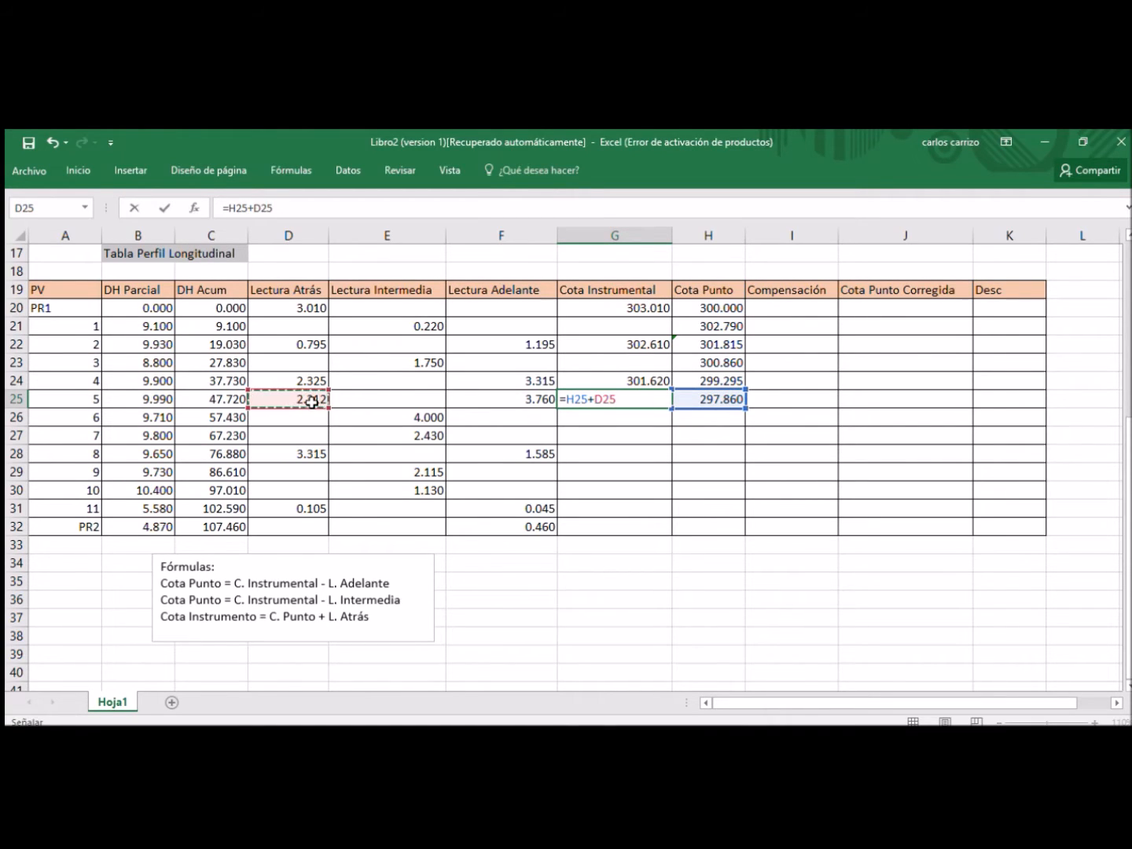
key(Return)
Step: Calculate the Cota Punto of point 6 in H26 with the formula =G25-E26
click(705, 423)
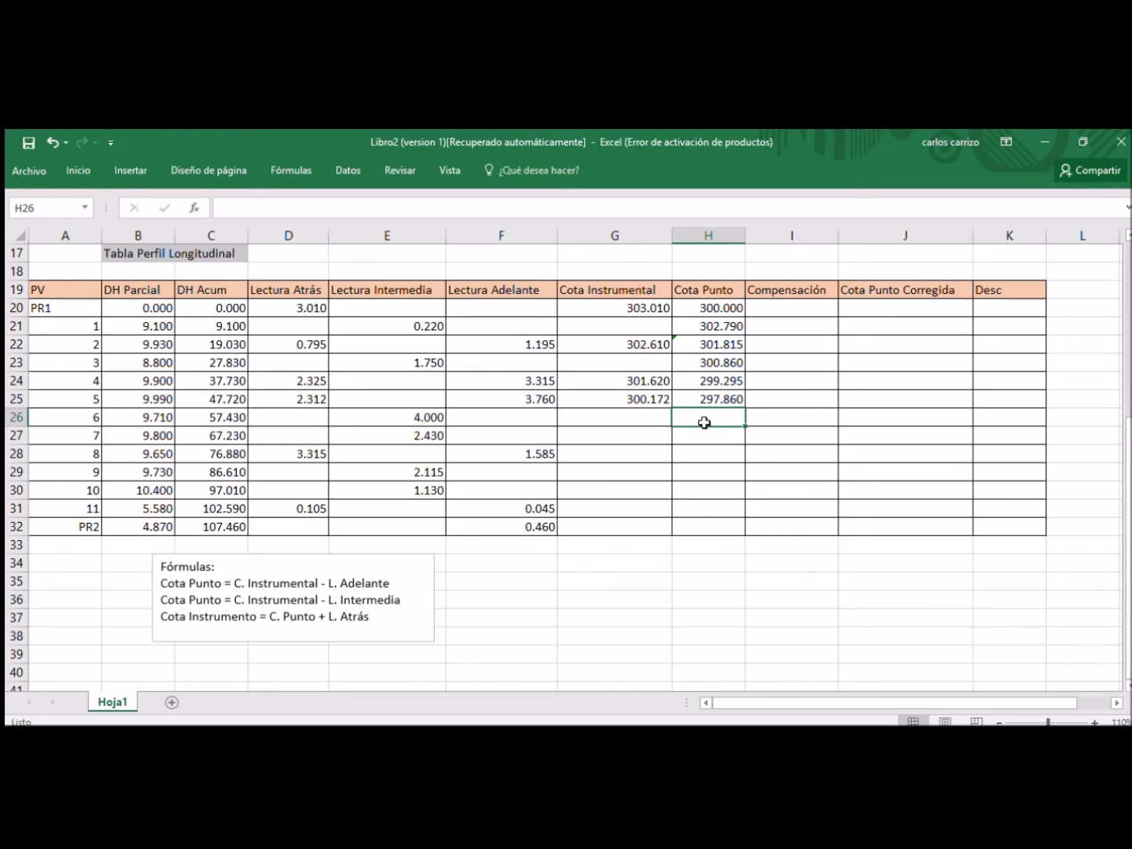
text(=)
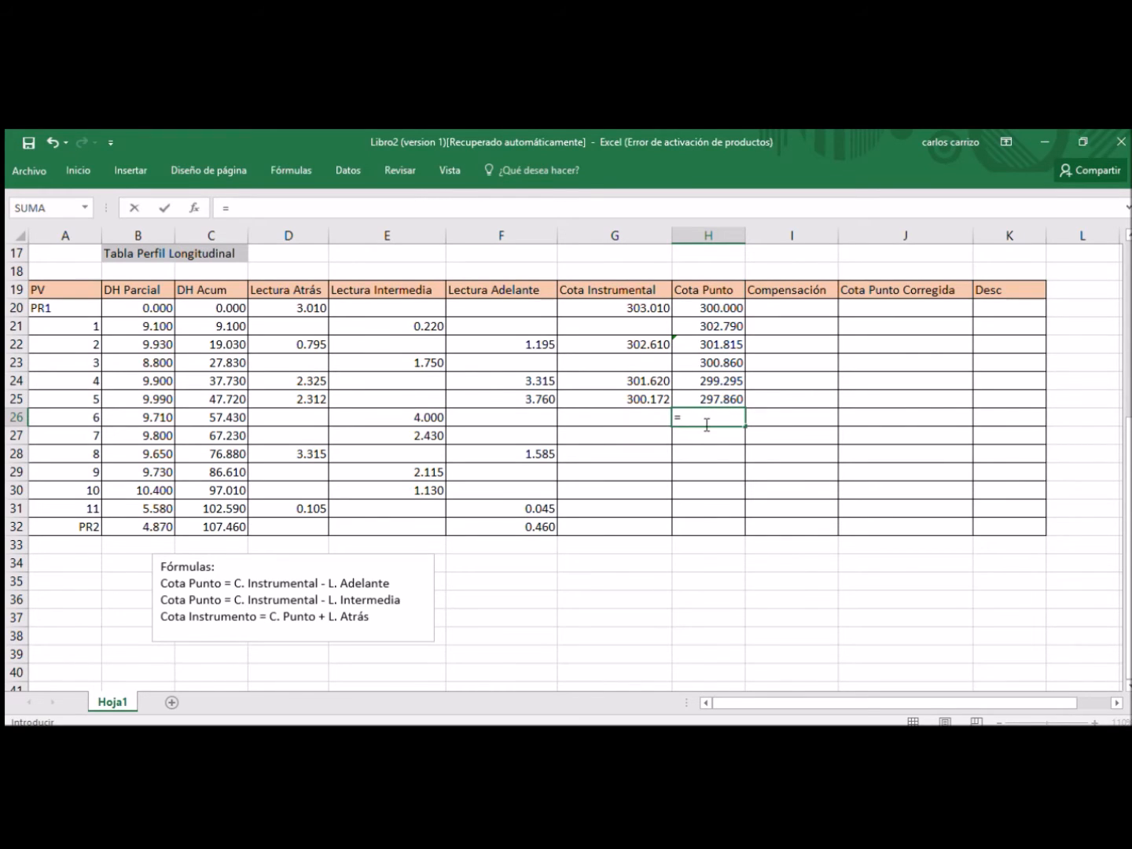
click(641, 400)
text(-)
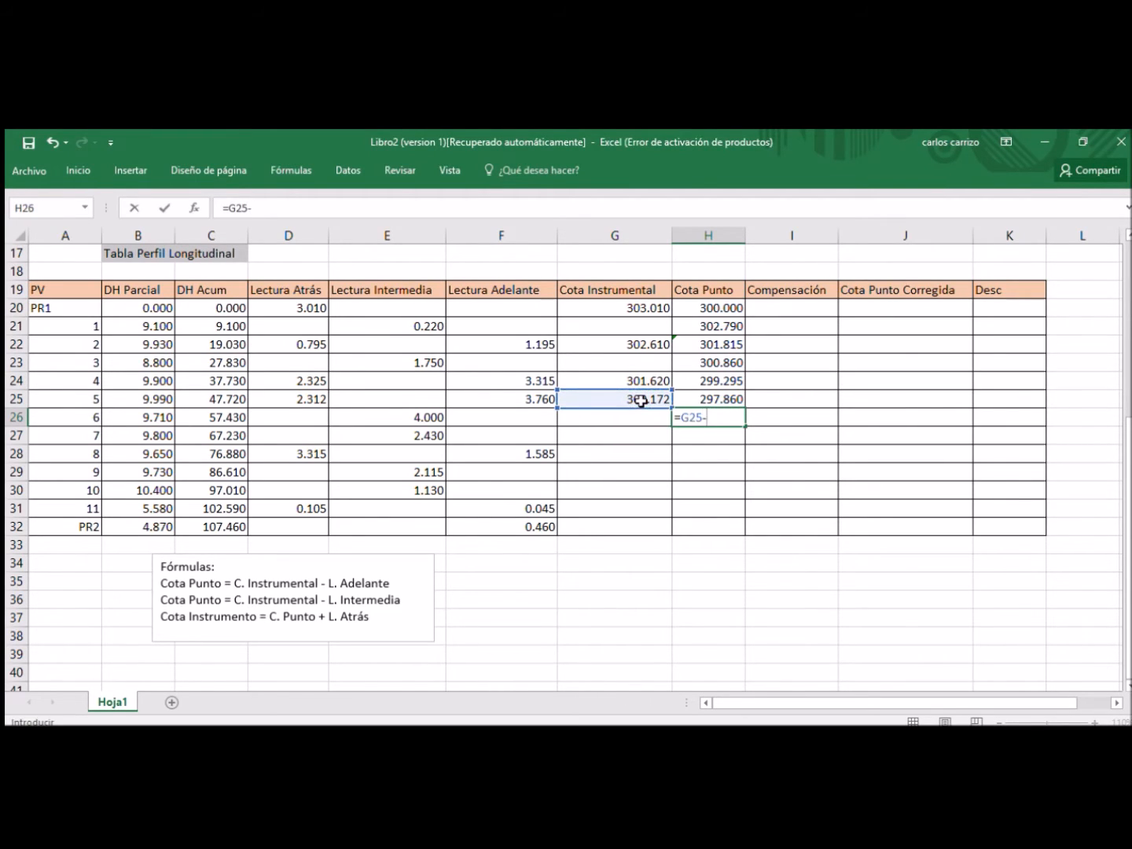
click(422, 419)
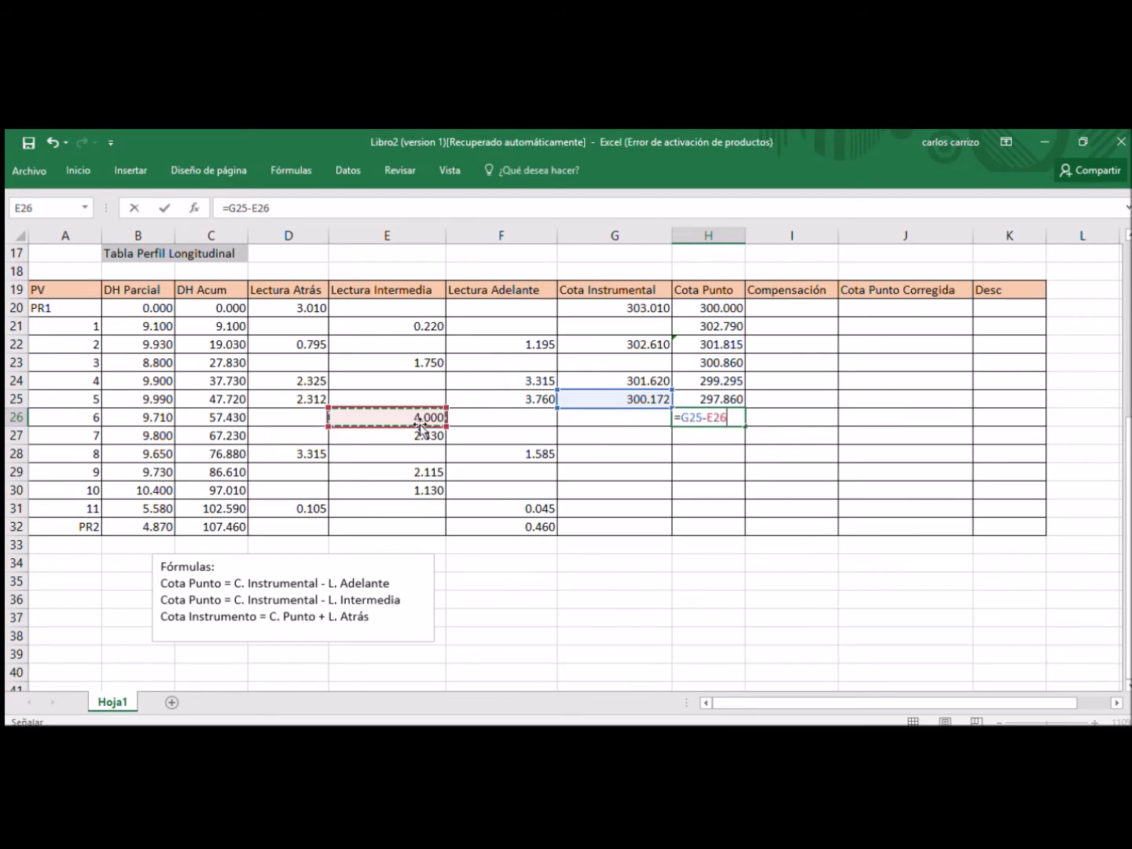
key(Return)
Step: Calculate the Cota Punto of point 7 in H27 with the formula =G25-E27
text(=)
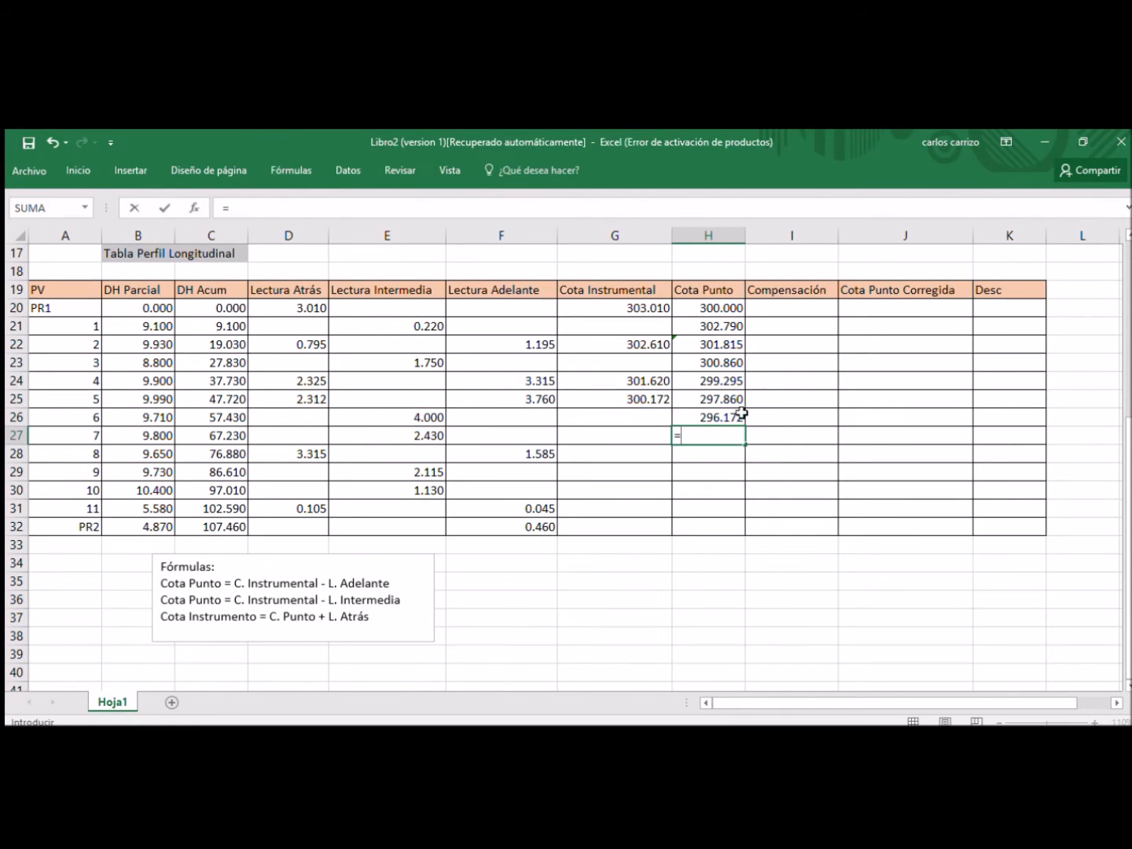
click(647, 399)
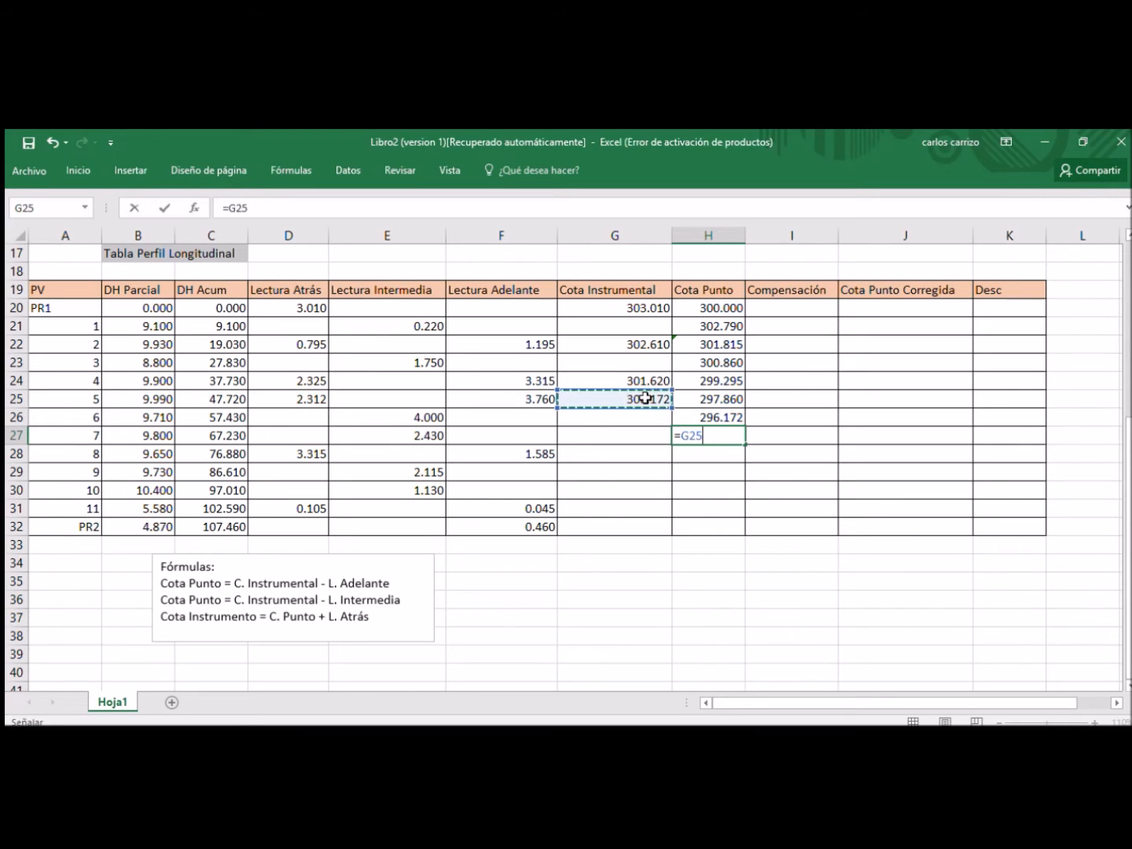
text(-)
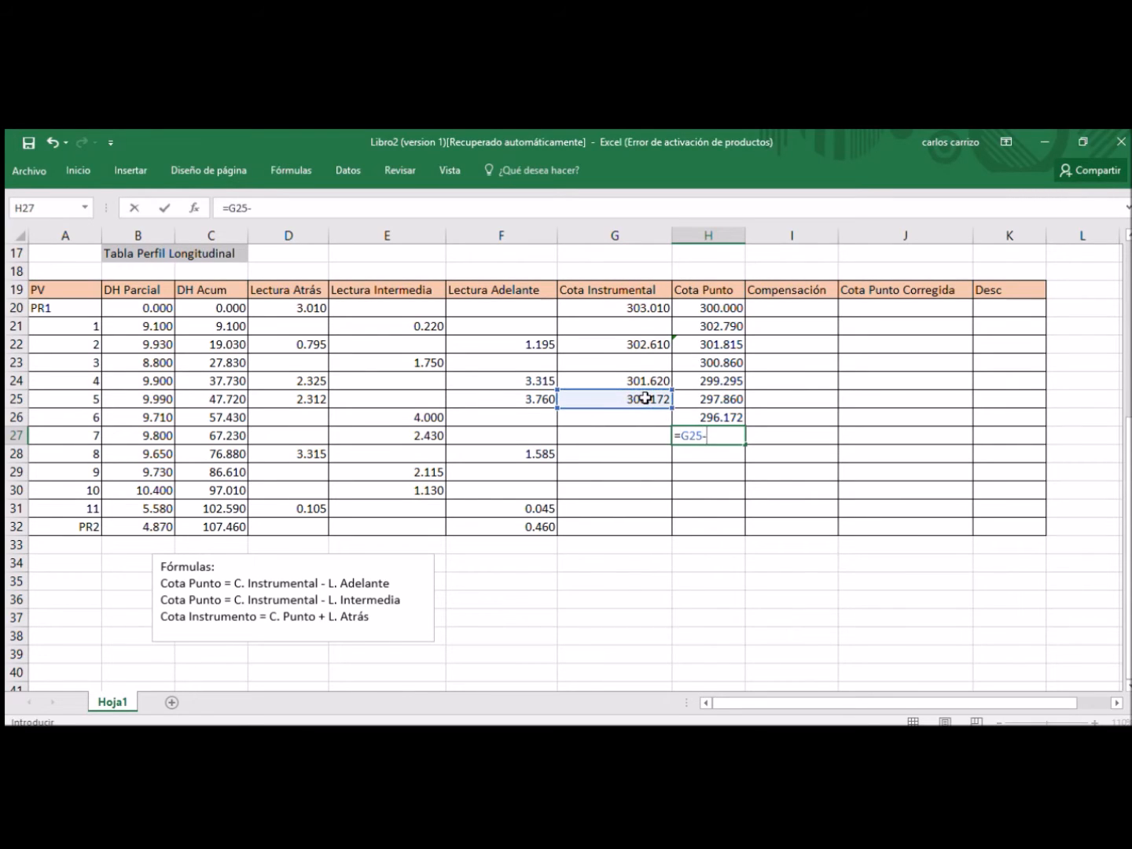
click(412, 437)
key(Return)
Step: Calculate the Cota Punto of point 8 in H28 with the formula =G25-F28
text(=)
scroll(712, 438, down, 1)
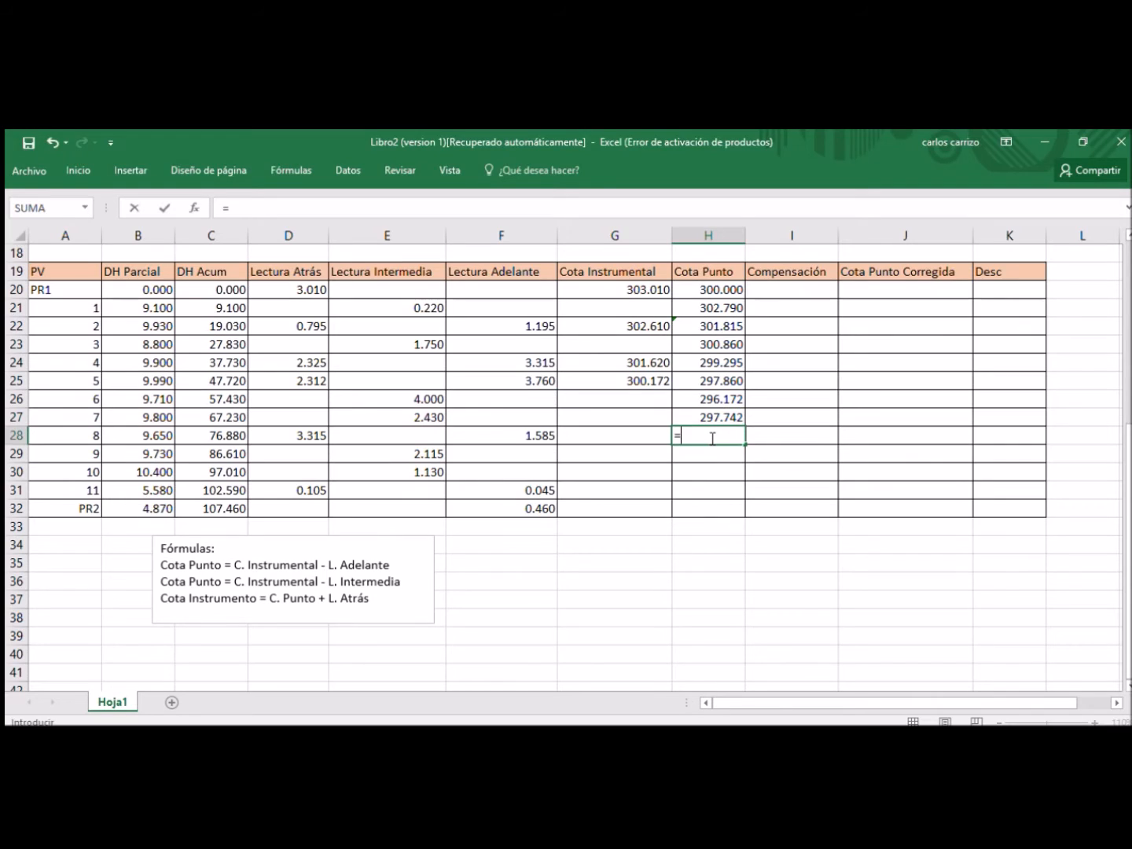
click(624, 377)
text(-)
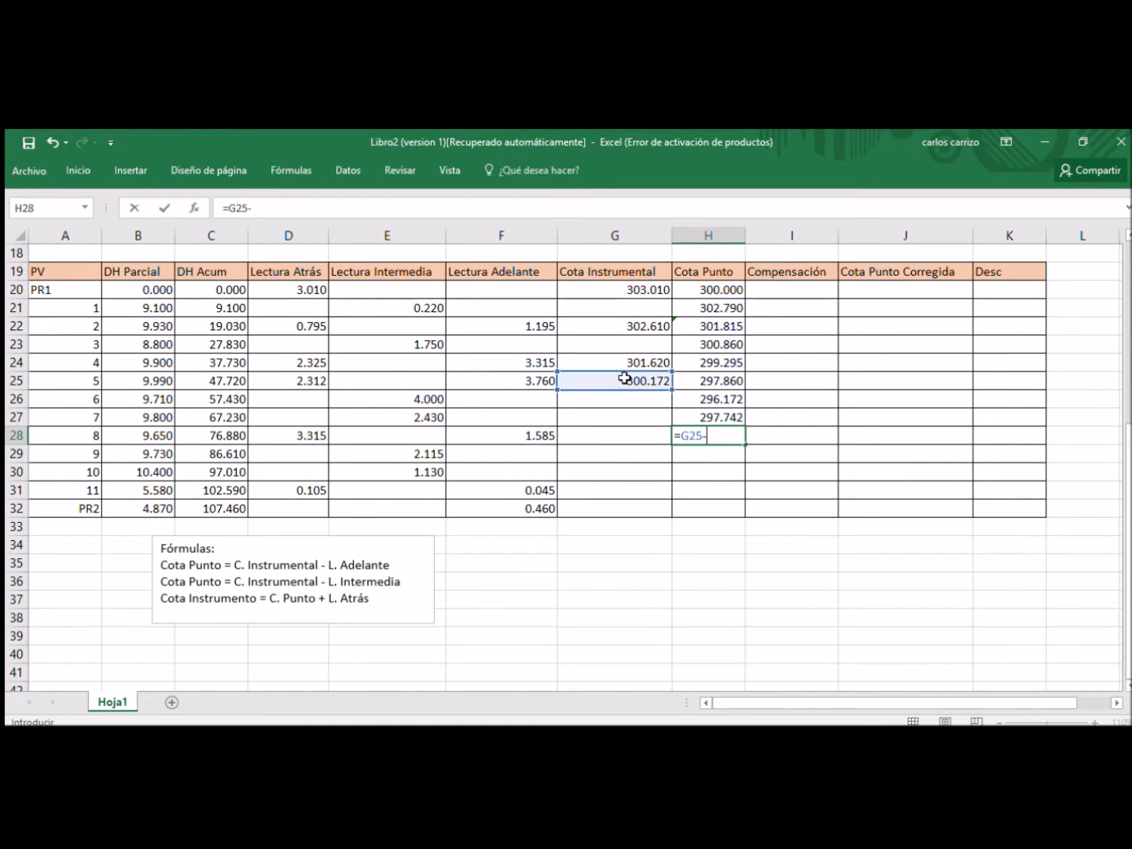
click(533, 434)
key(Return)
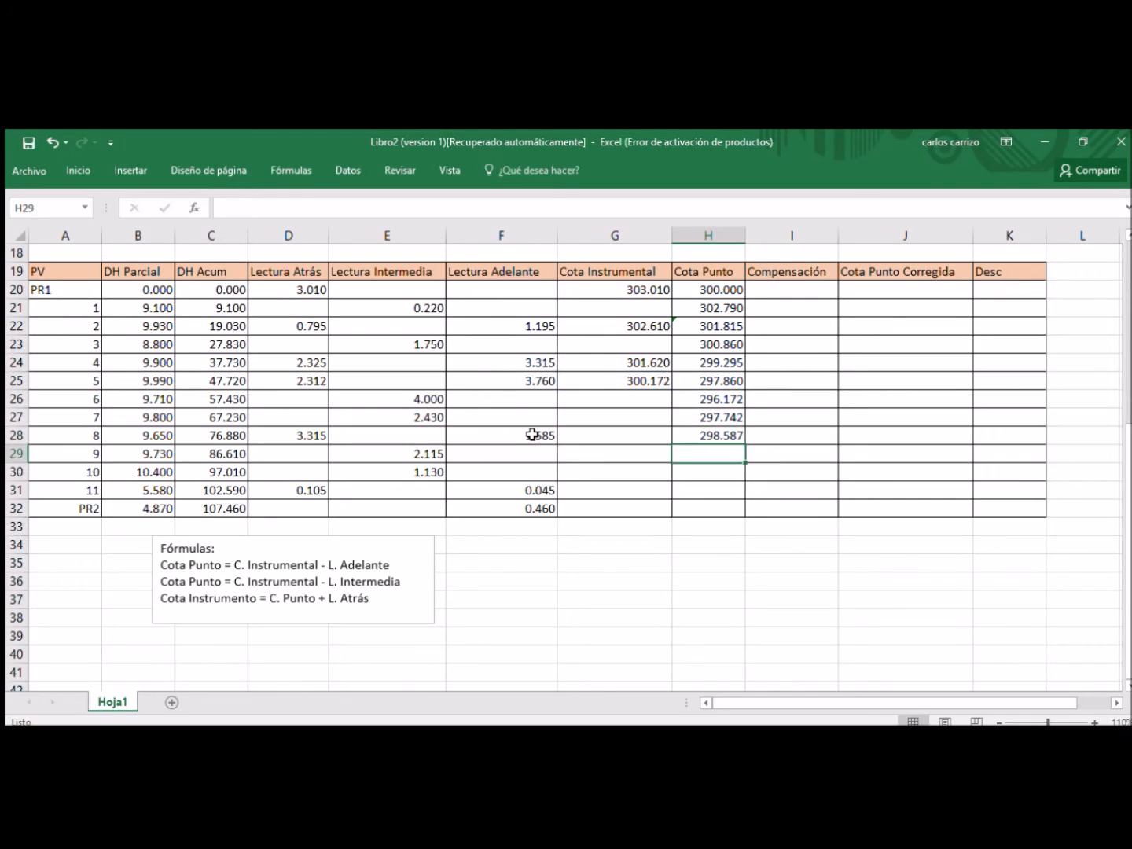
Step: Calculate the Cota Instrumental of point 8 in G28 with the formula =H28+D28
click(597, 437)
text(=)
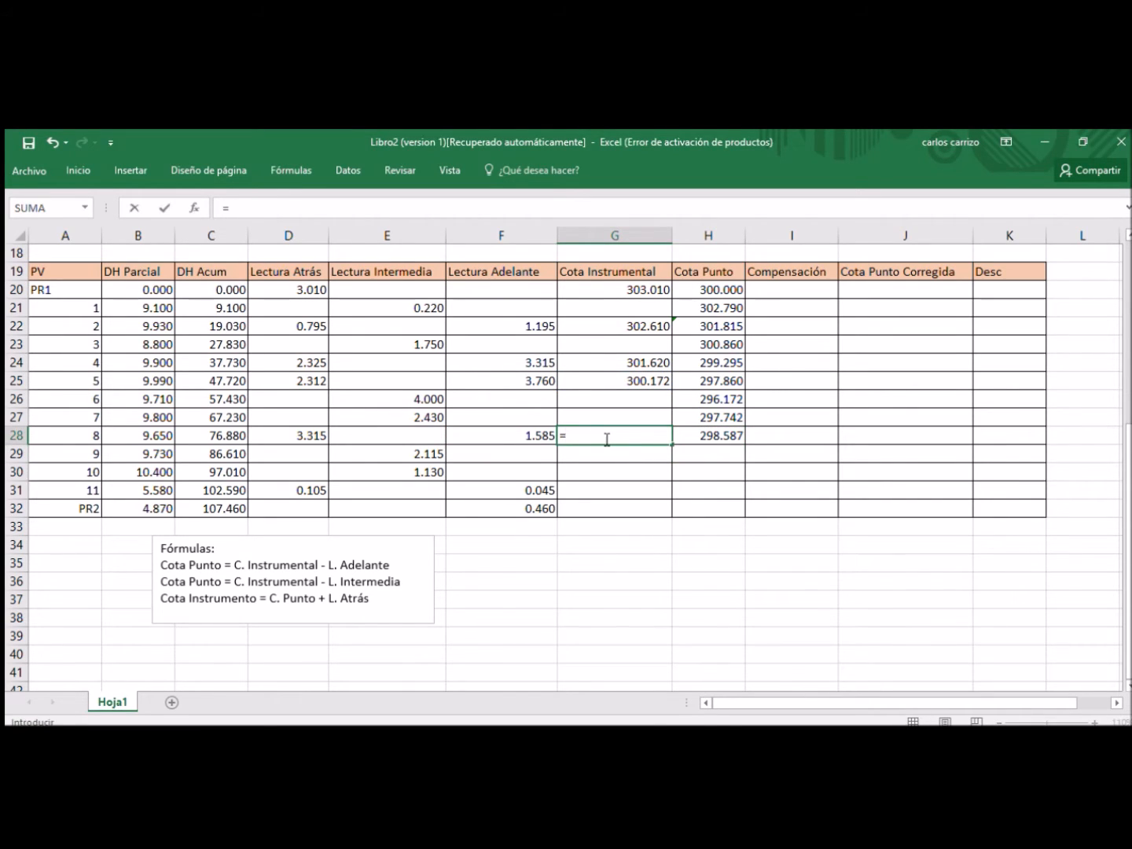
click(691, 437)
text(+)
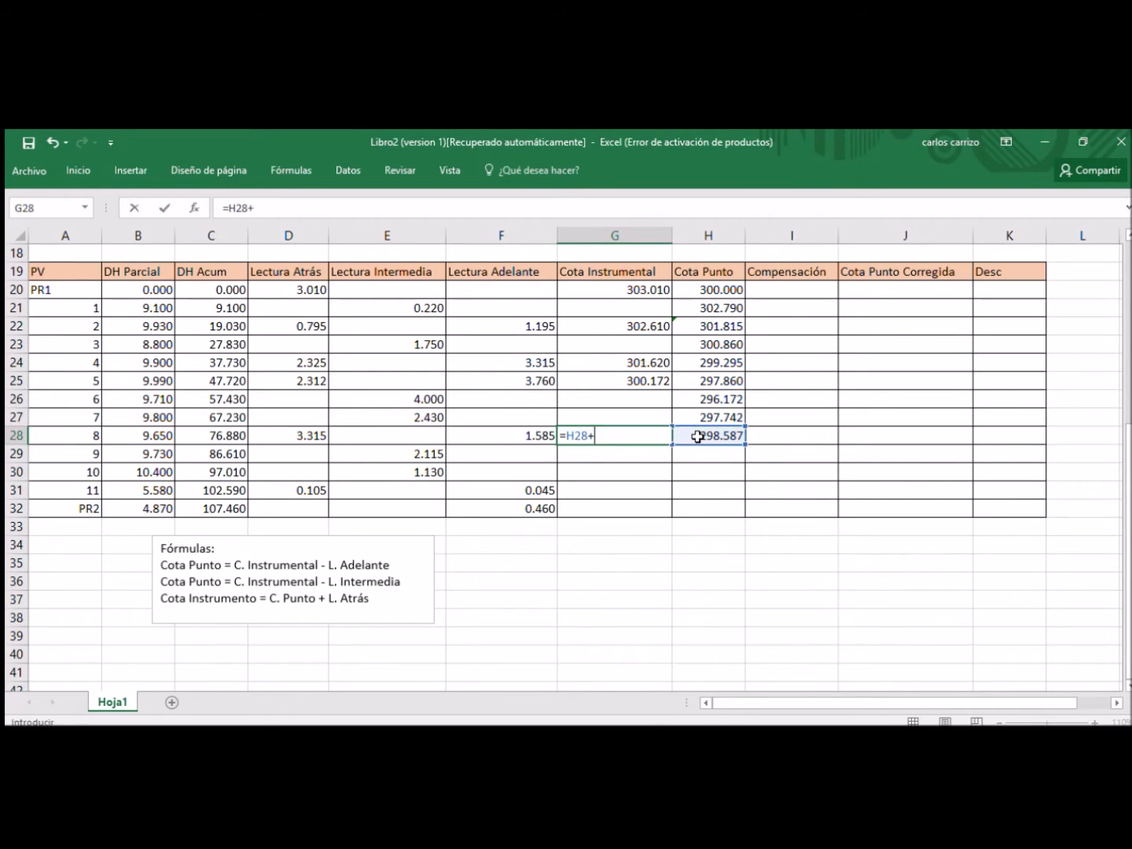
click(273, 434)
key(Return)
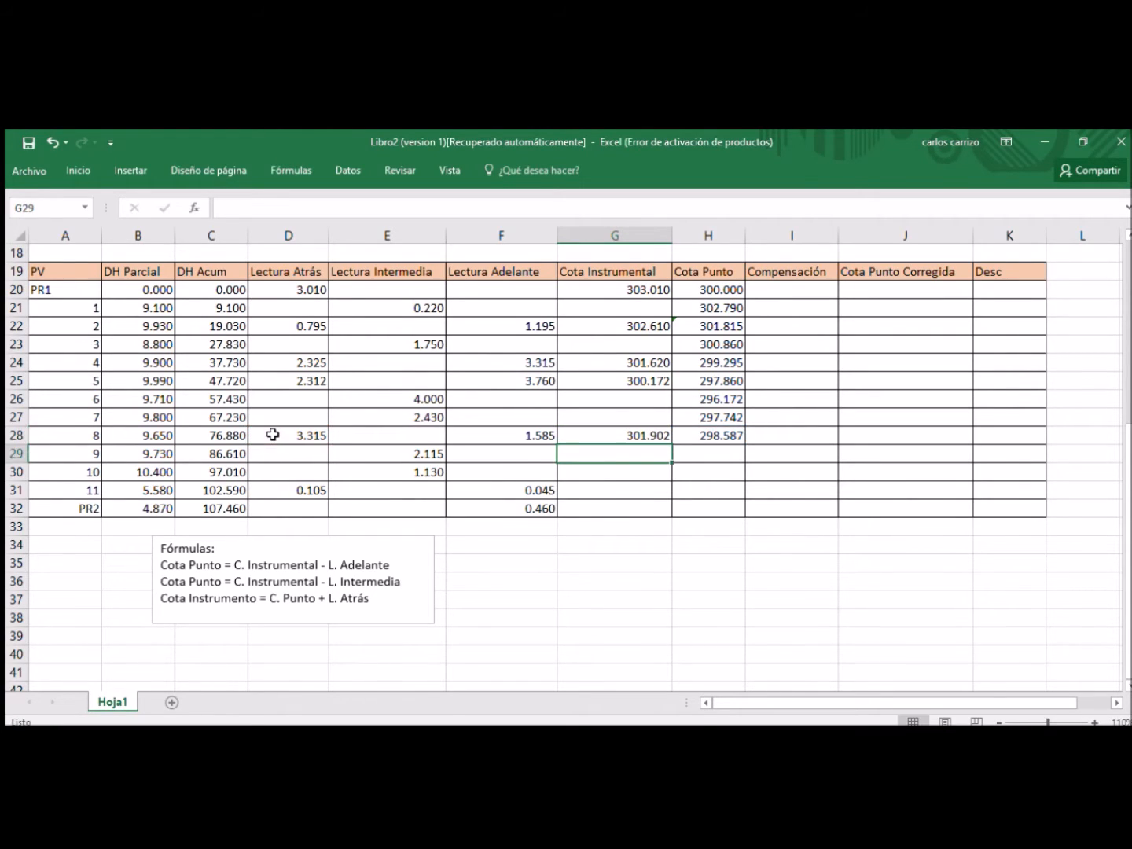
Step: Calculate the Cota Punto of point 9 in H29 with the formula =G28-E29
click(693, 460)
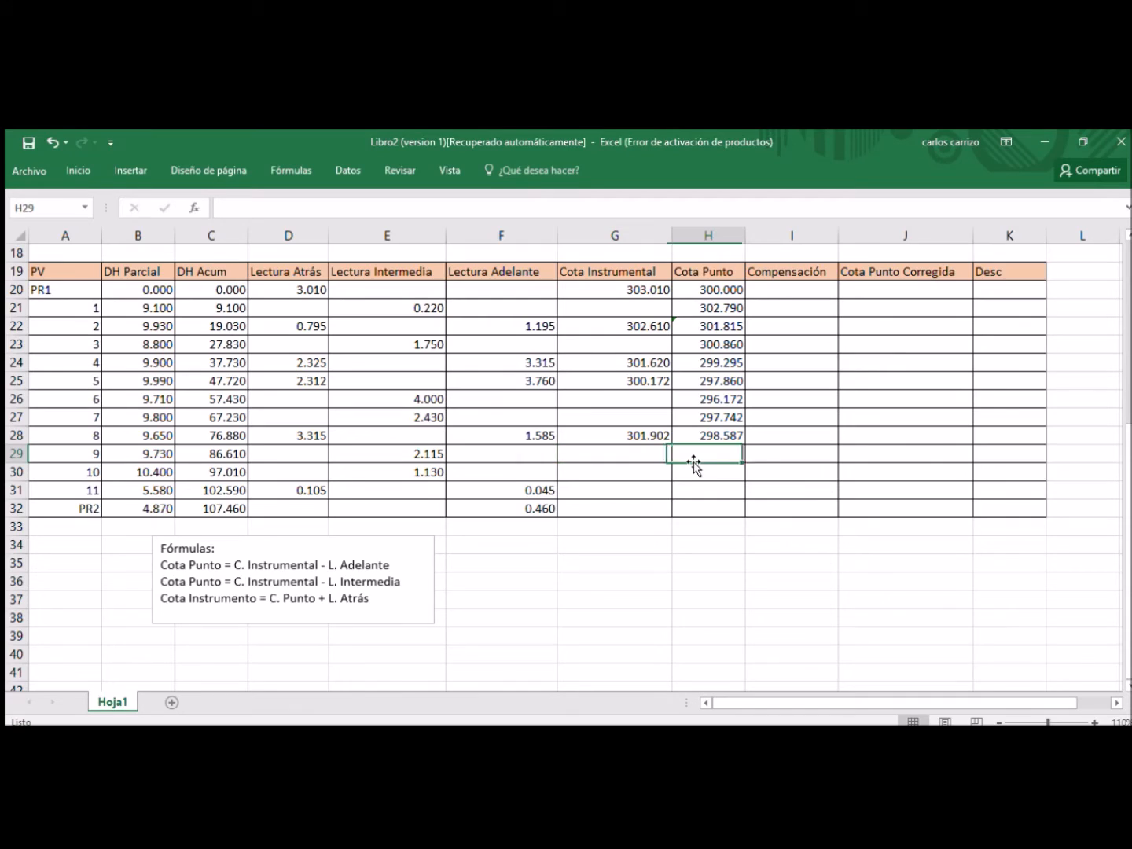
text(=)
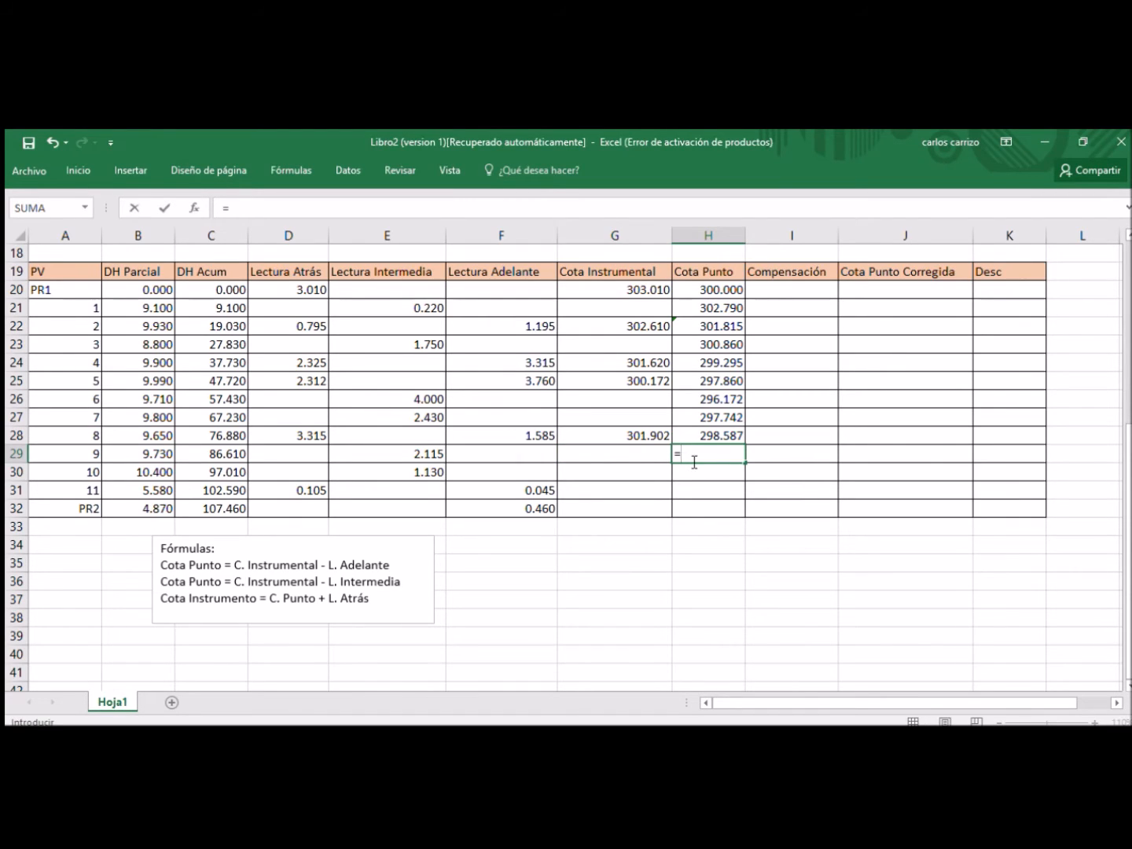
click(624, 436)
text(-)
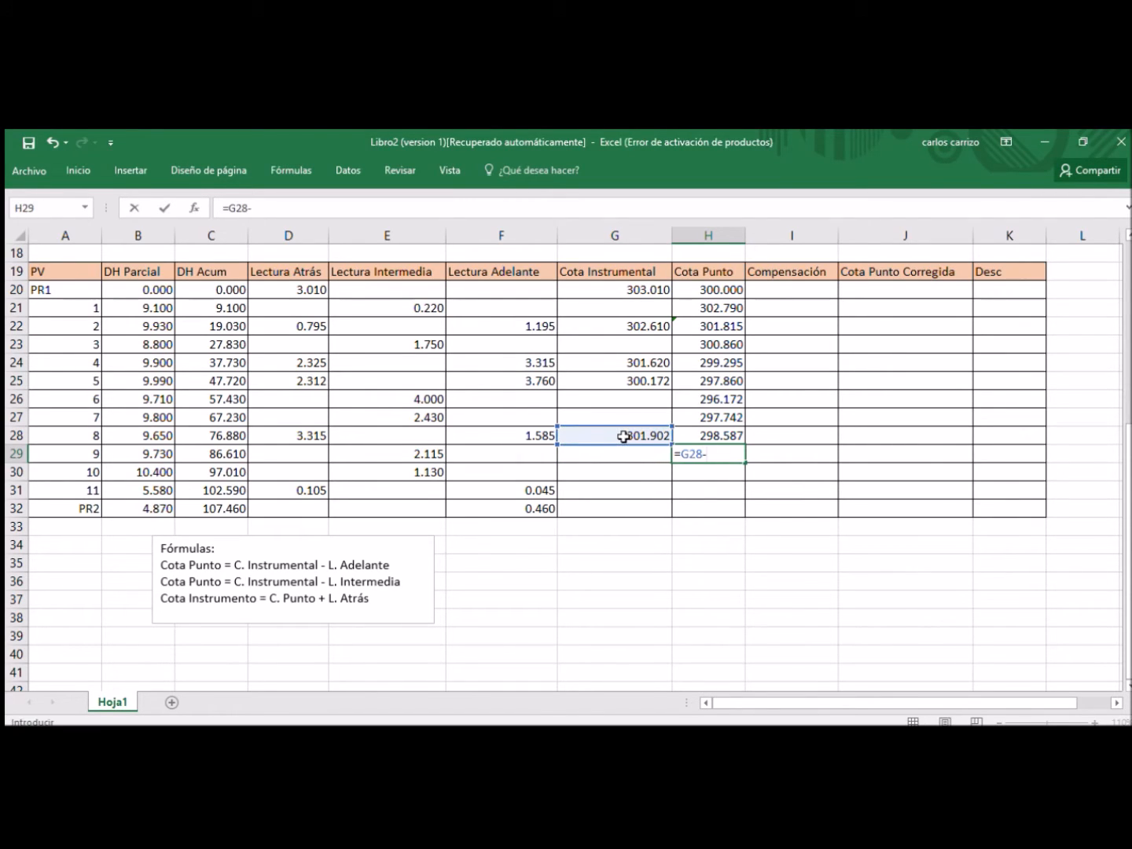
click(434, 455)
key(Return)
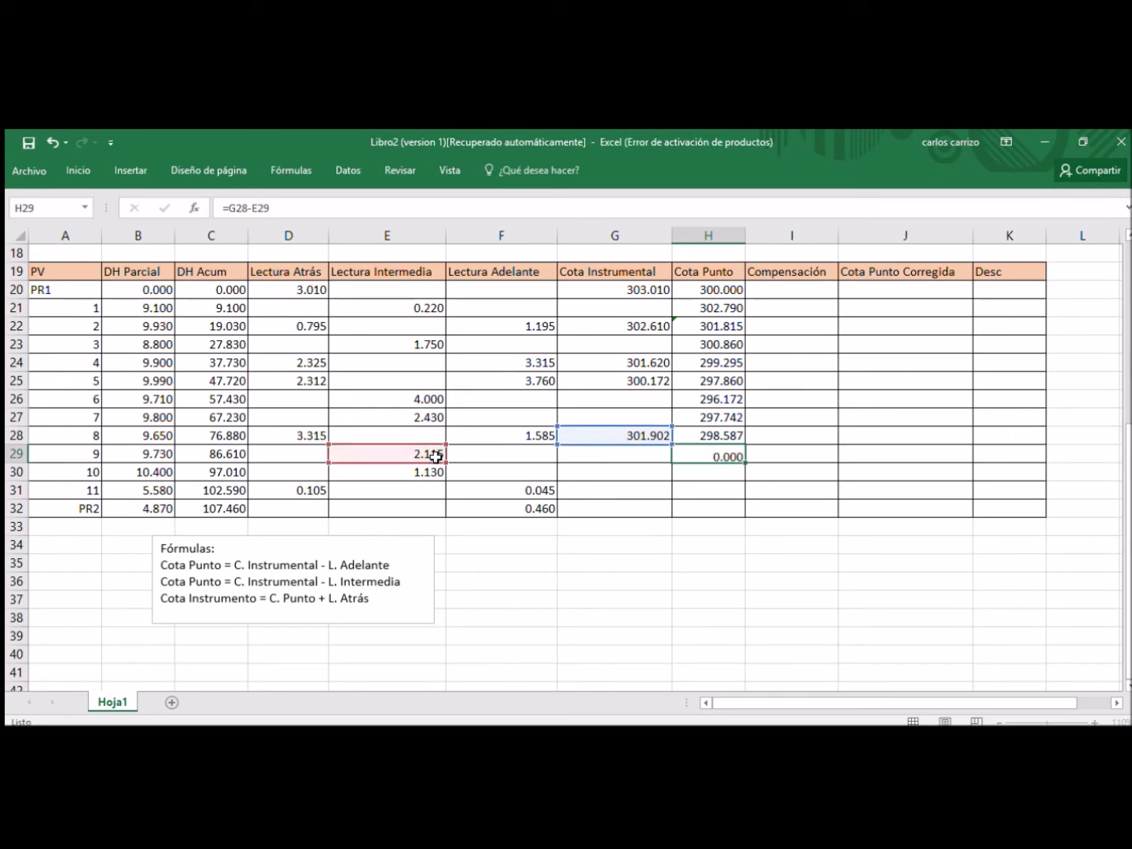
Step: Calculate the Cota Punto of point 10 in H30 with the formula =G28-E30
text(=)
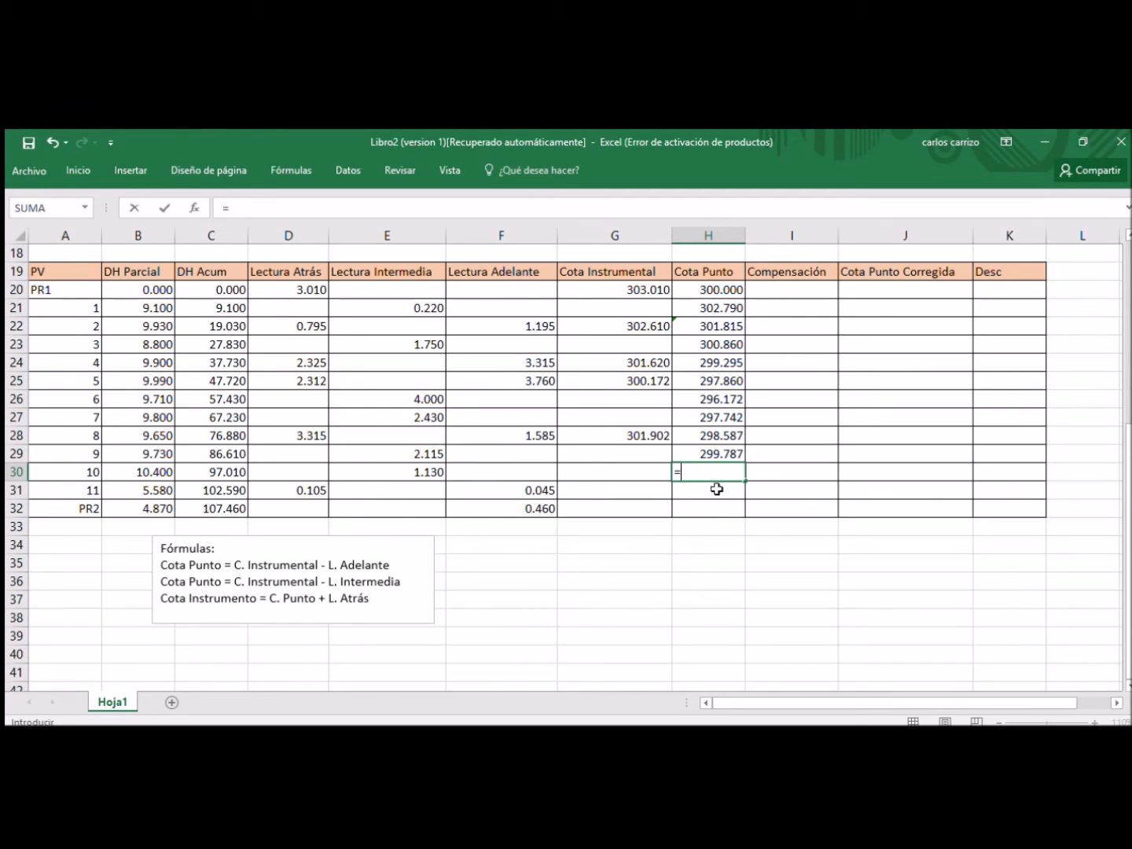
click(643, 438)
text(-)
click(431, 473)
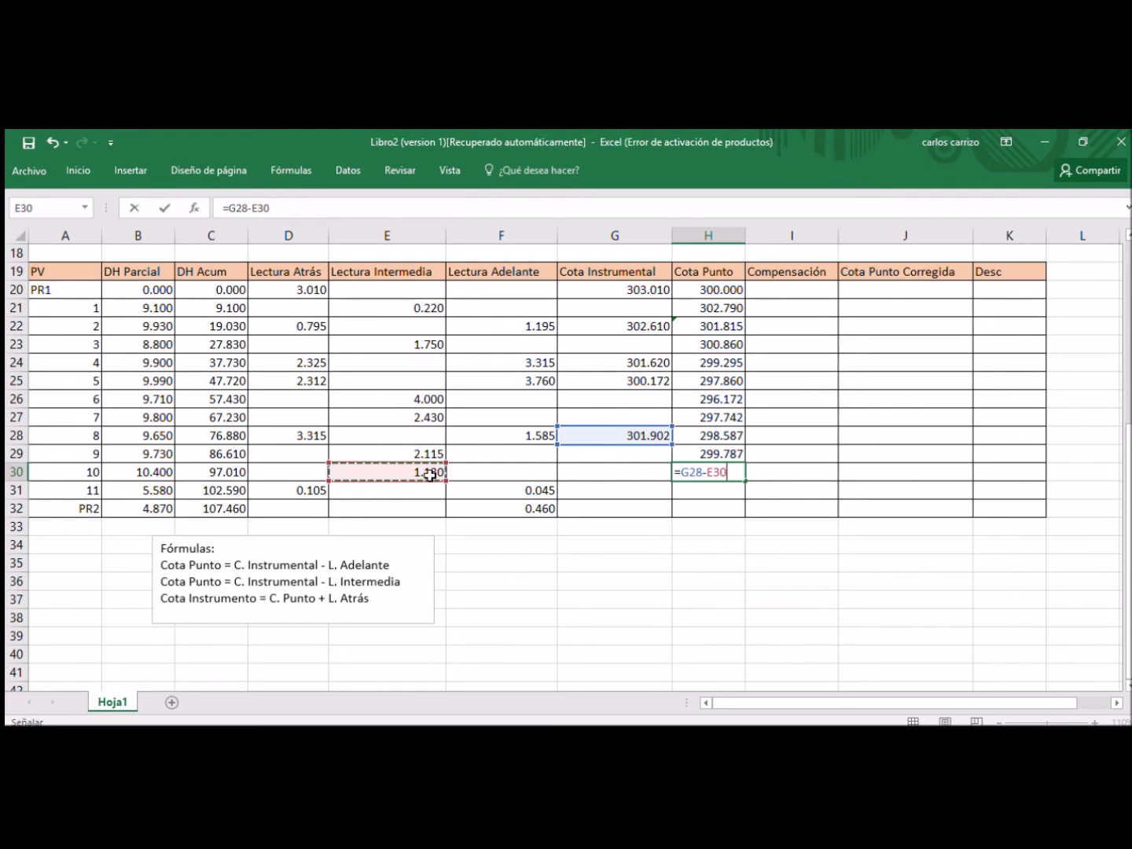
key(Return)
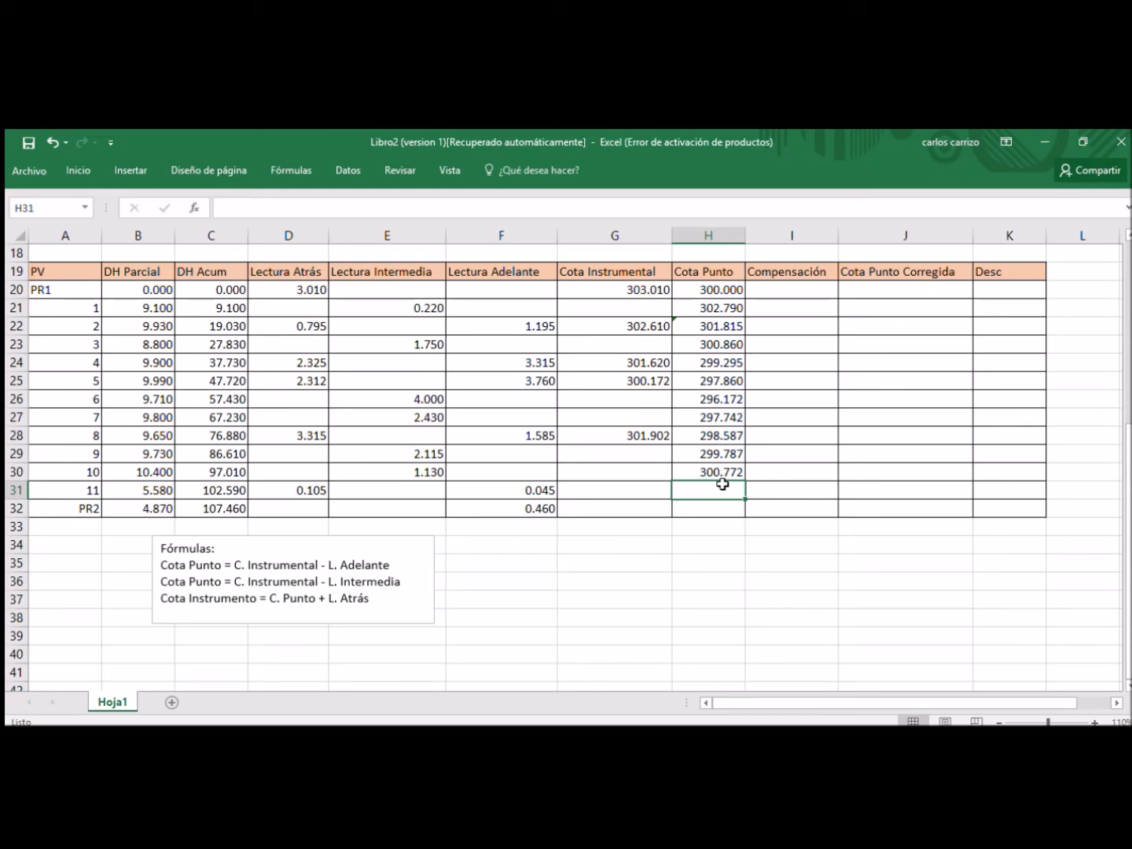
Step: Calculate the Cota Punto of point 11 in H31 with the formula =G28-F31
text(=)
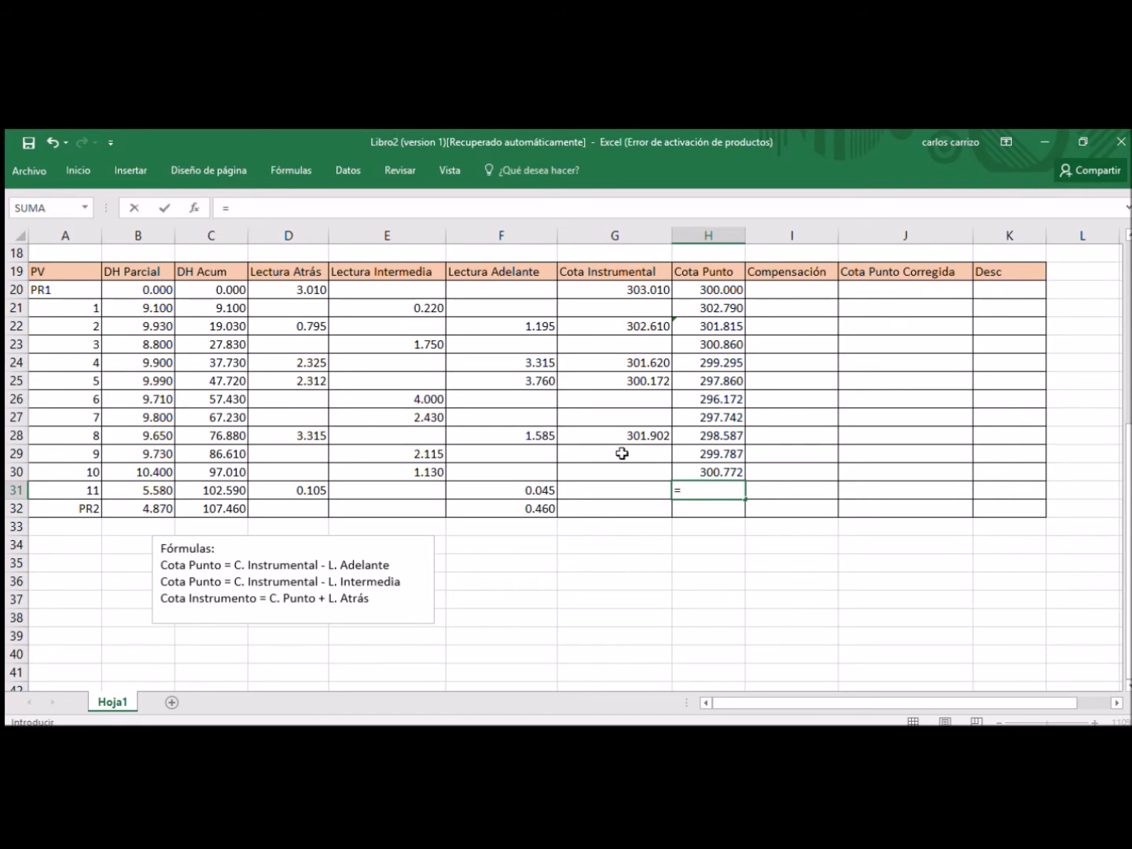
click(623, 441)
text(-)
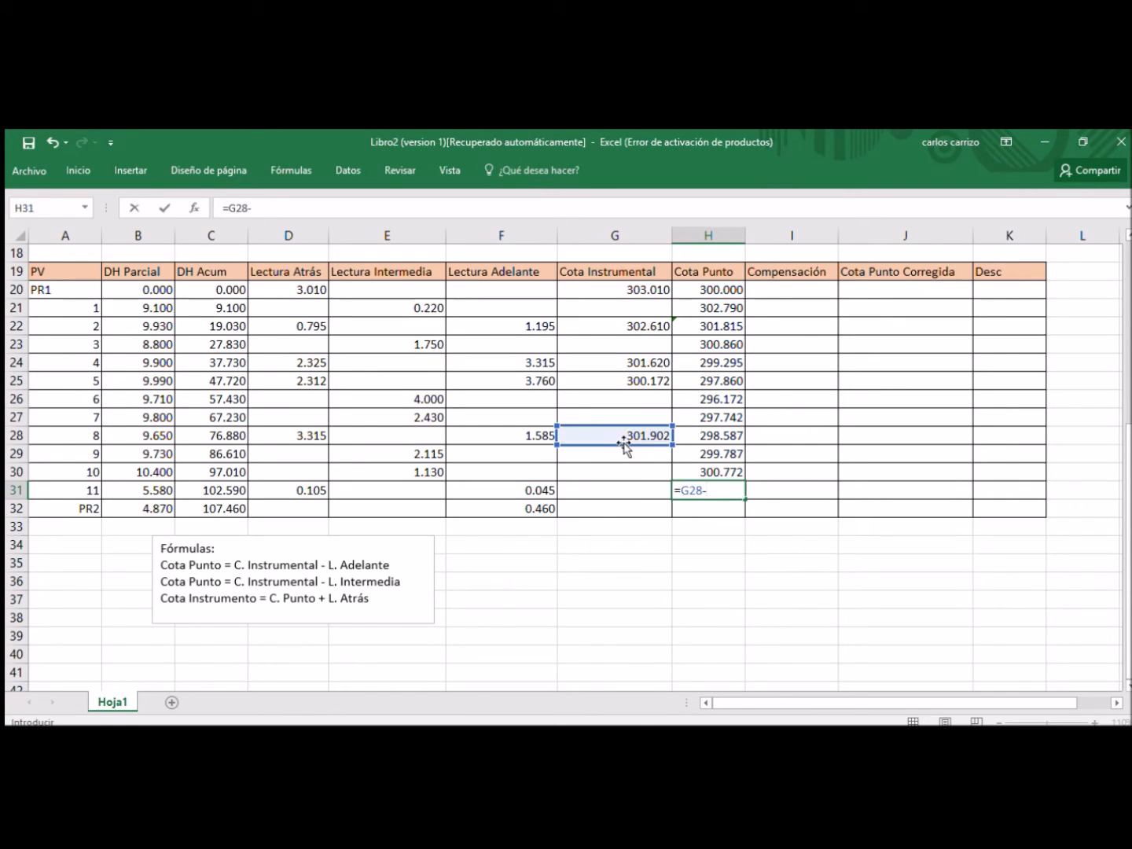
click(526, 488)
key(Return)
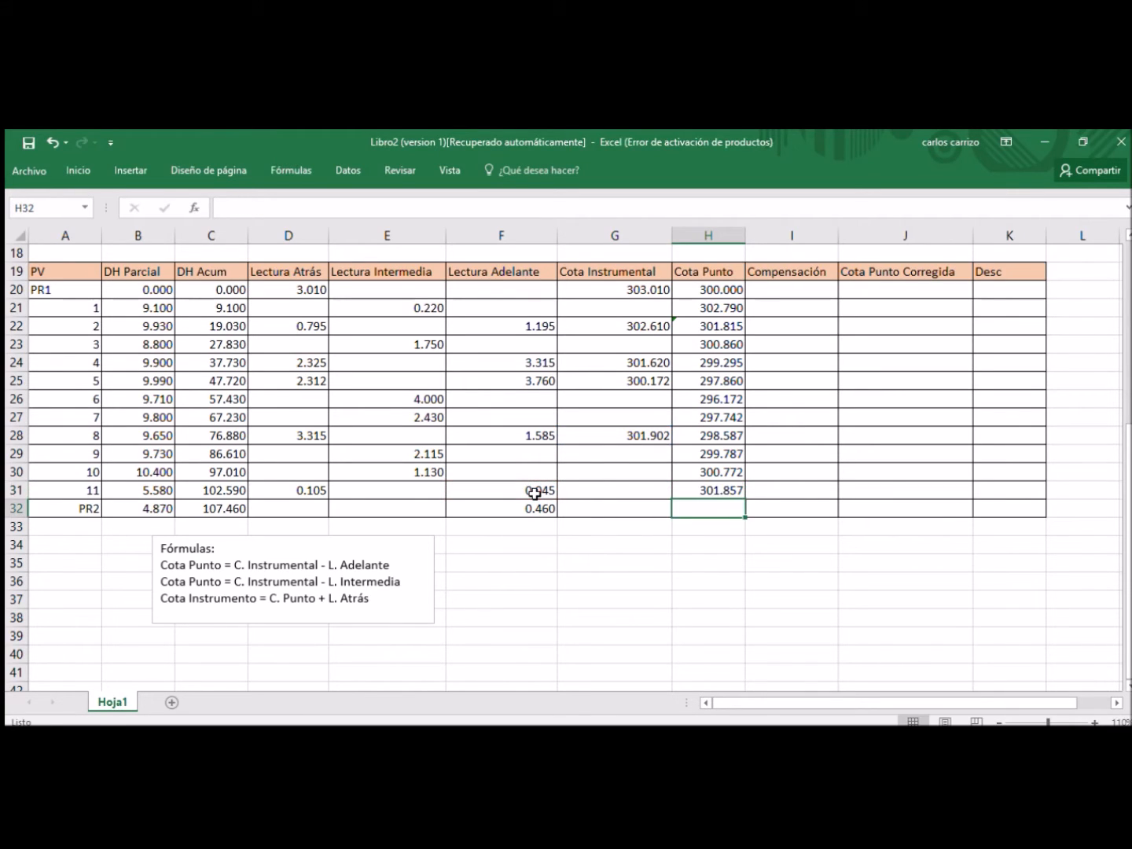
Step: Calculate the Cota Instrumental of point 11 in G31 with the formula =H31+D31
click(608, 491)
text(=)
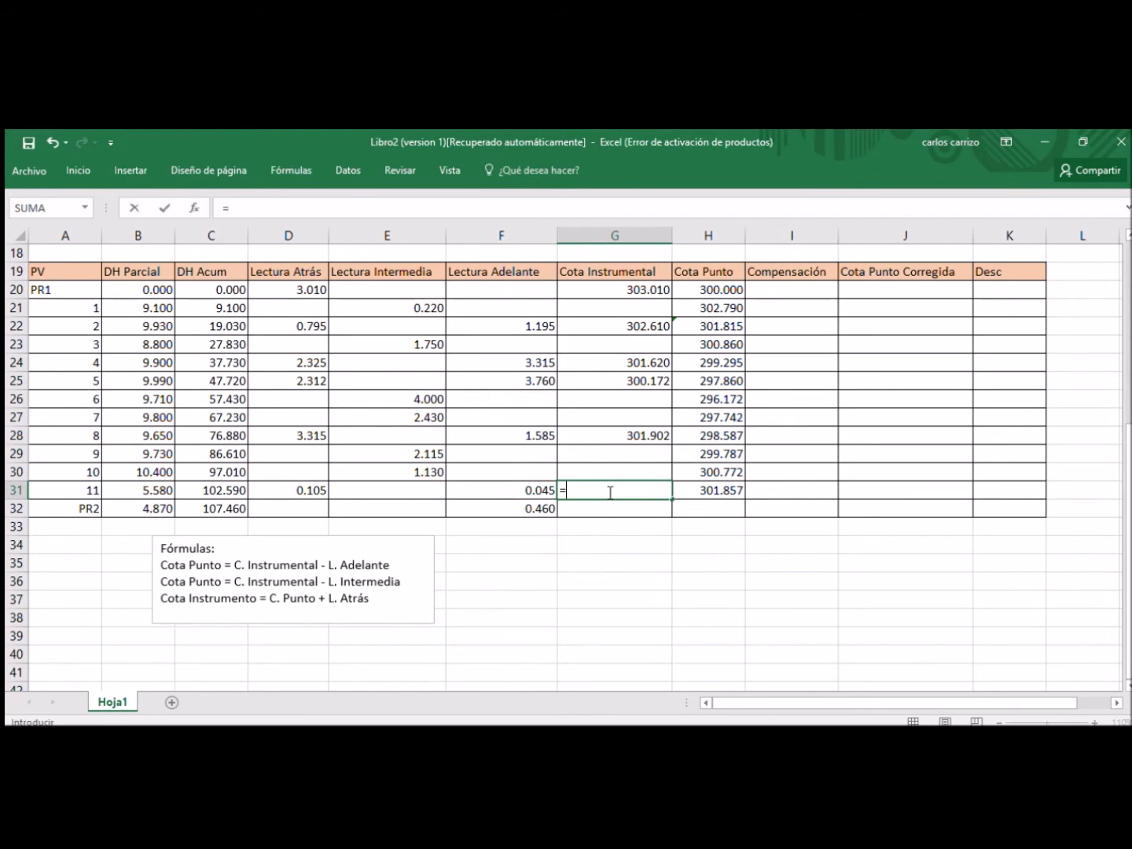
click(686, 490)
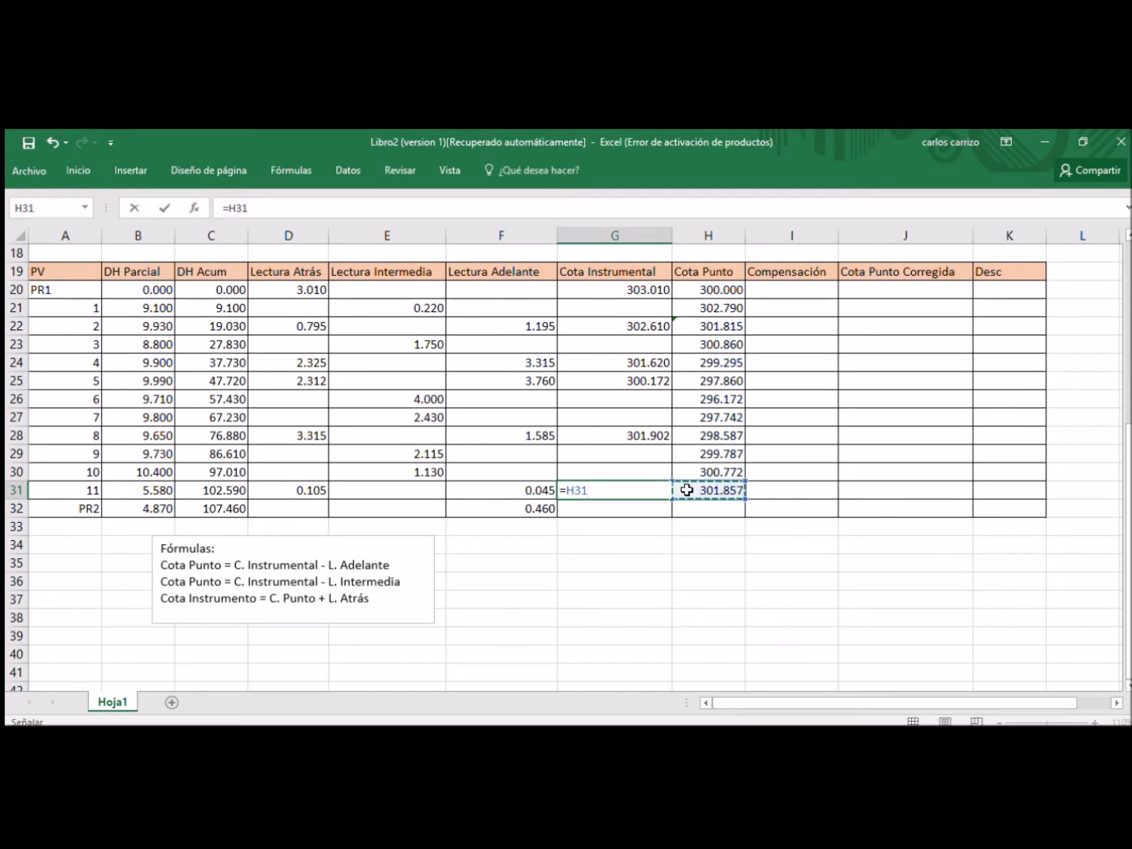
text(+)
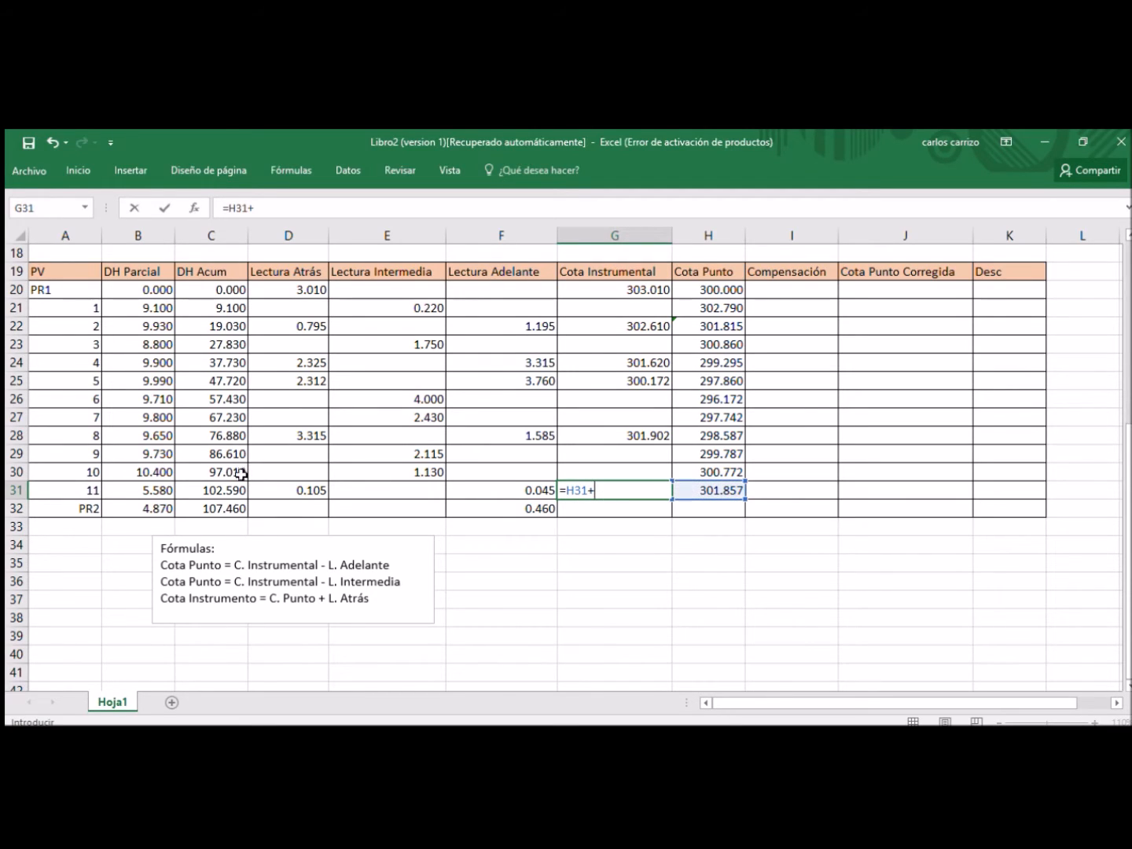
click(304, 494)
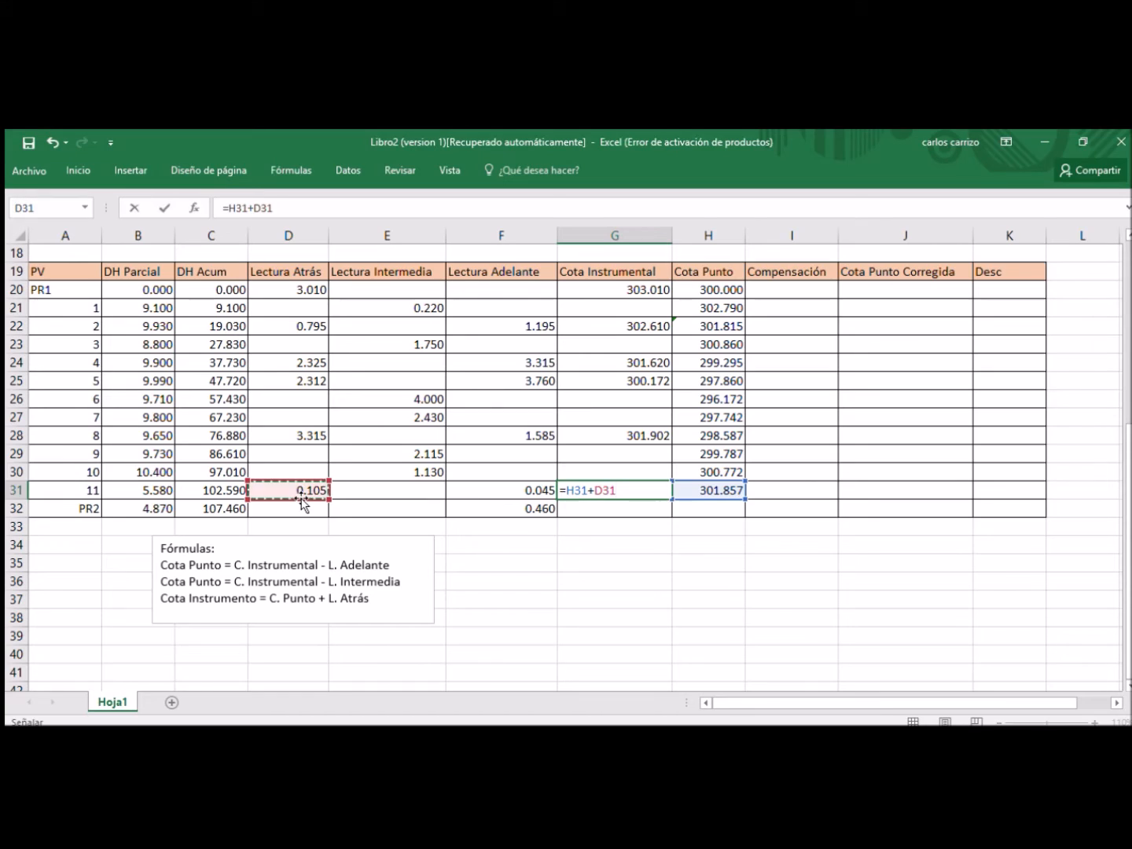
key(Return)
Step: Calculate the Cota Punto of PR2 in H32 with the formula =G31-F32
click(696, 515)
text(=)
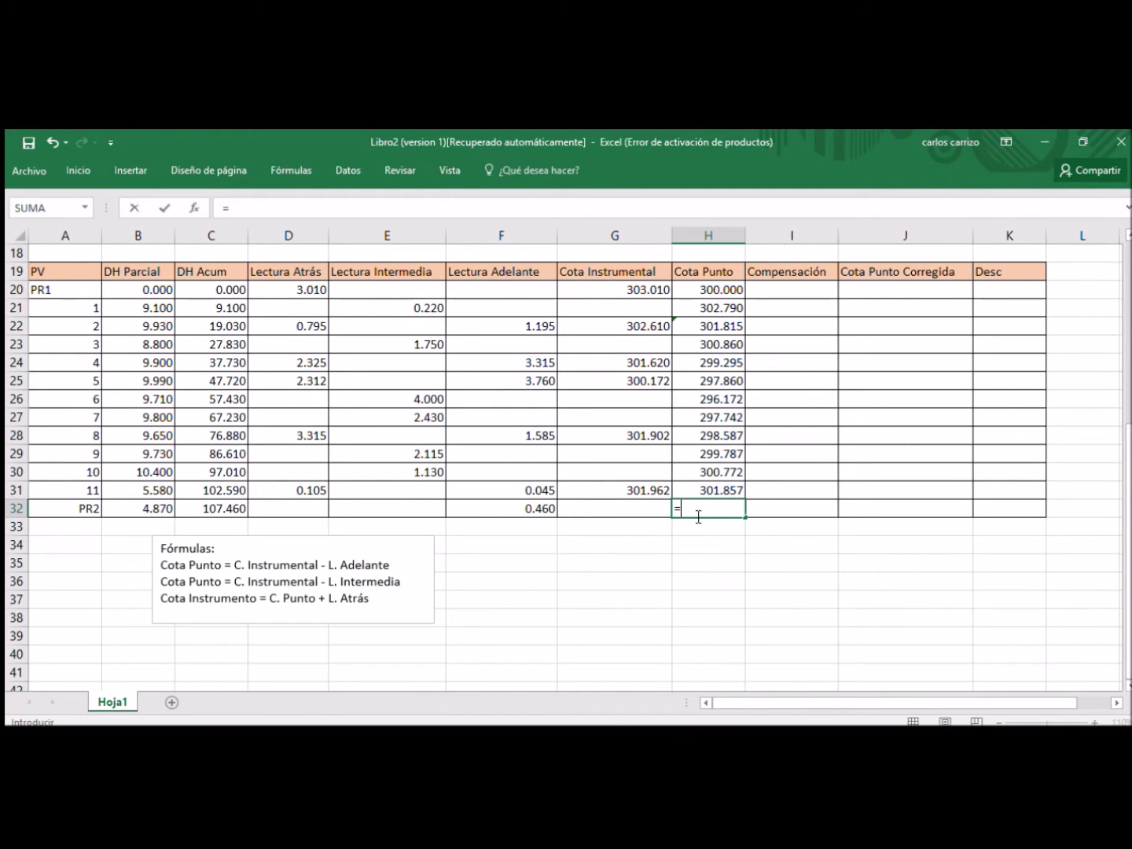
click(632, 487)
text(-)
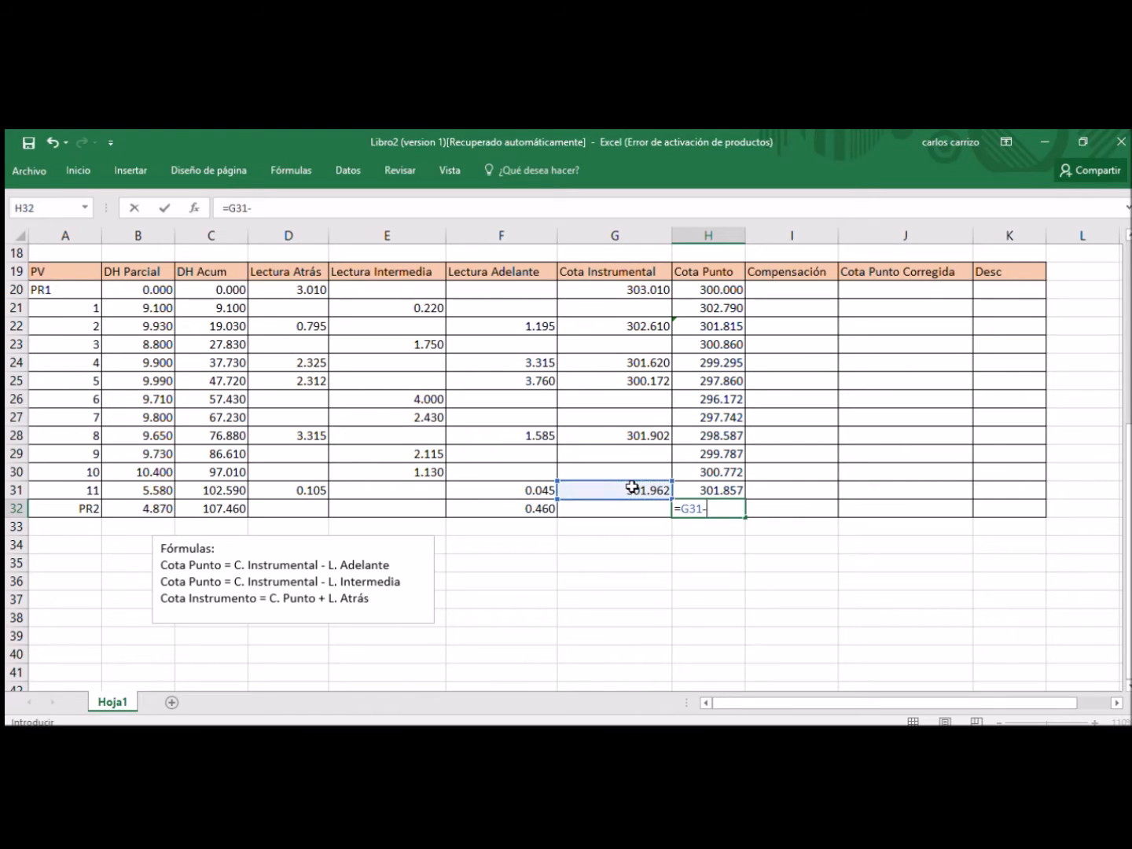
click(529, 514)
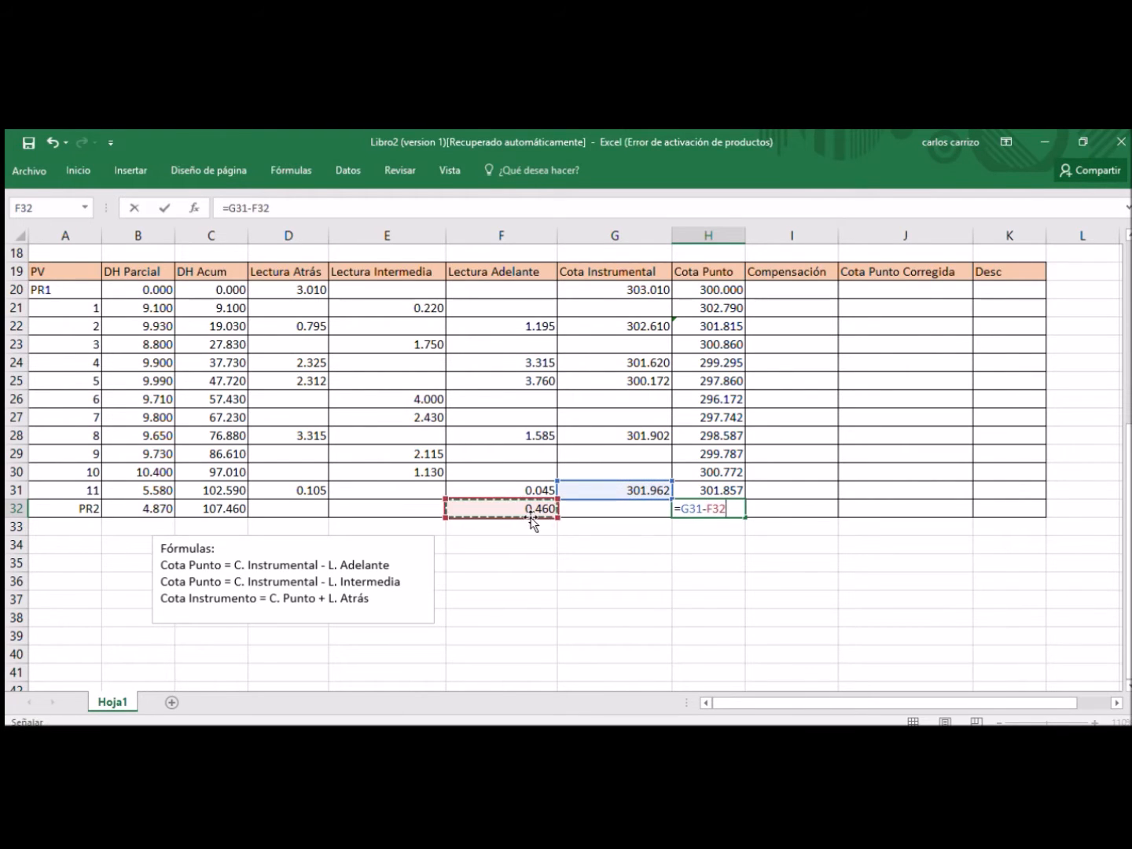
key(Return)
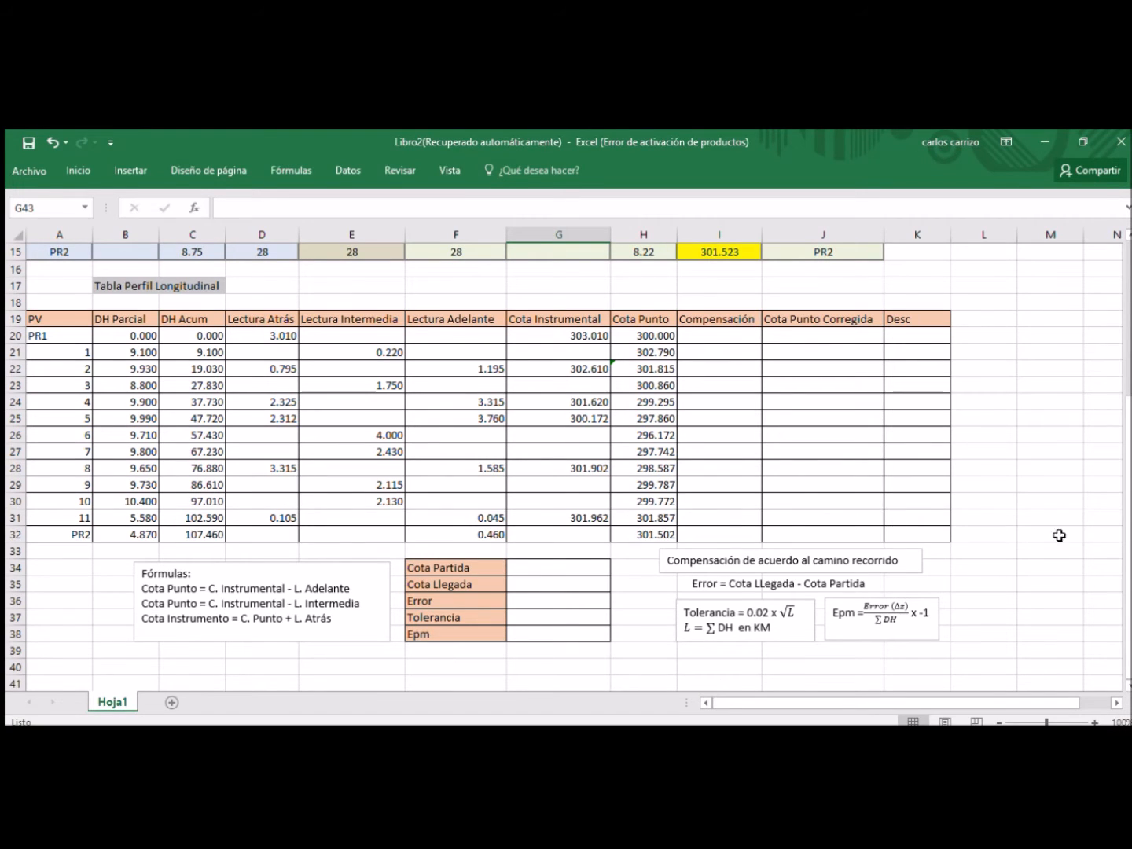
Step: Check the PR2 elevation in the upper levelling tables and enter 301.52 as the Cota Partida in G34
scroll(1126, 542, up, 5)
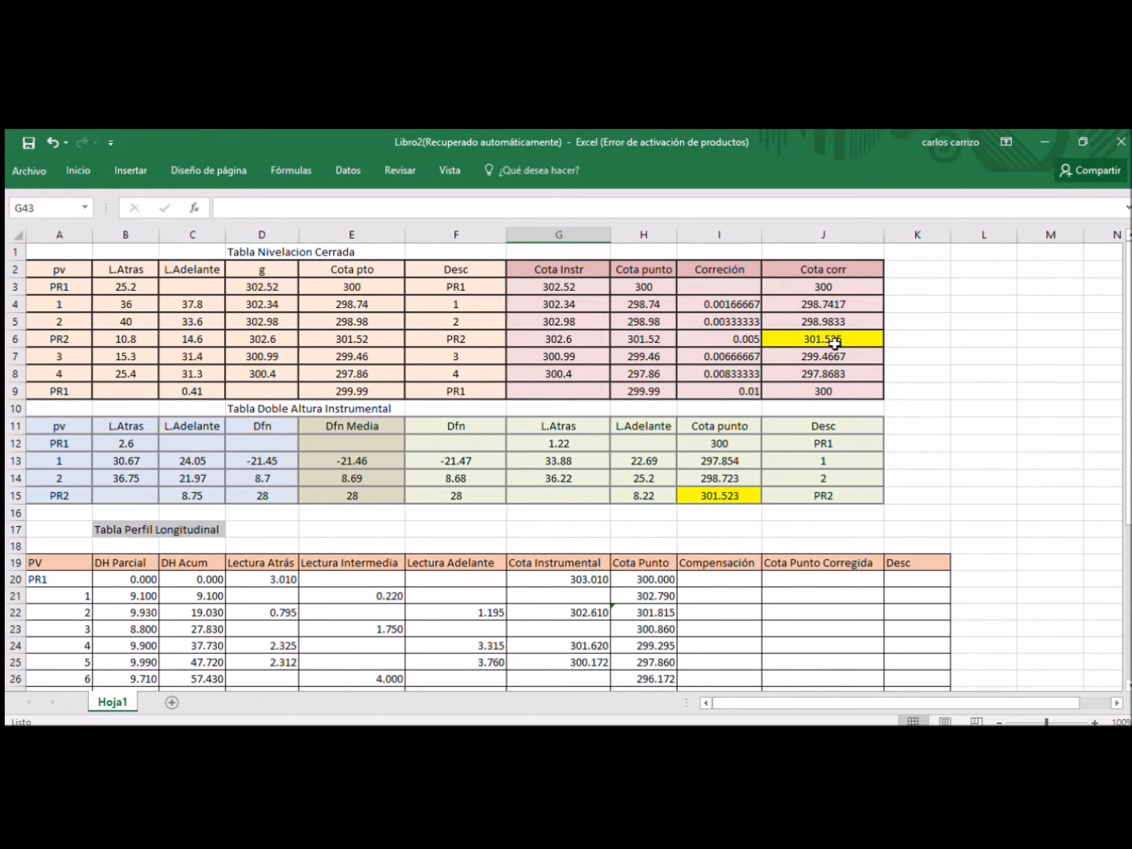
scroll(1126, 543, down, 5)
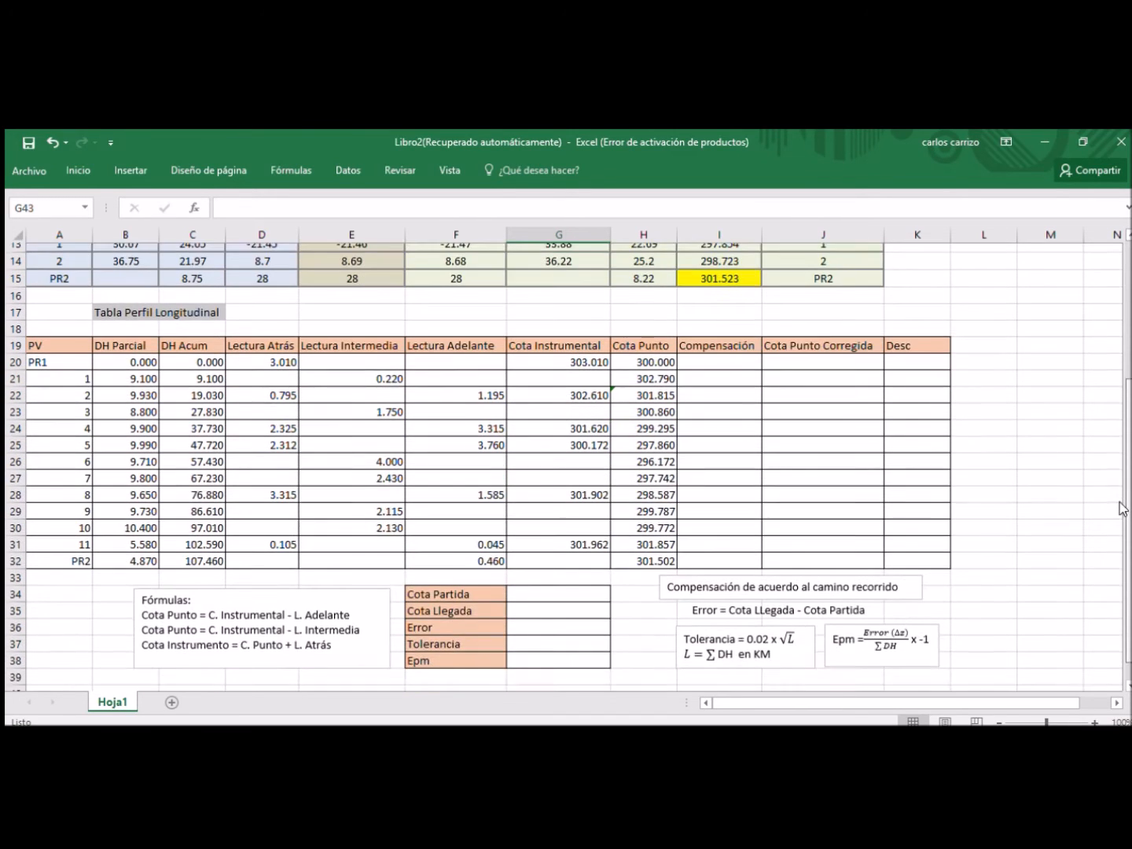
click(537, 567)
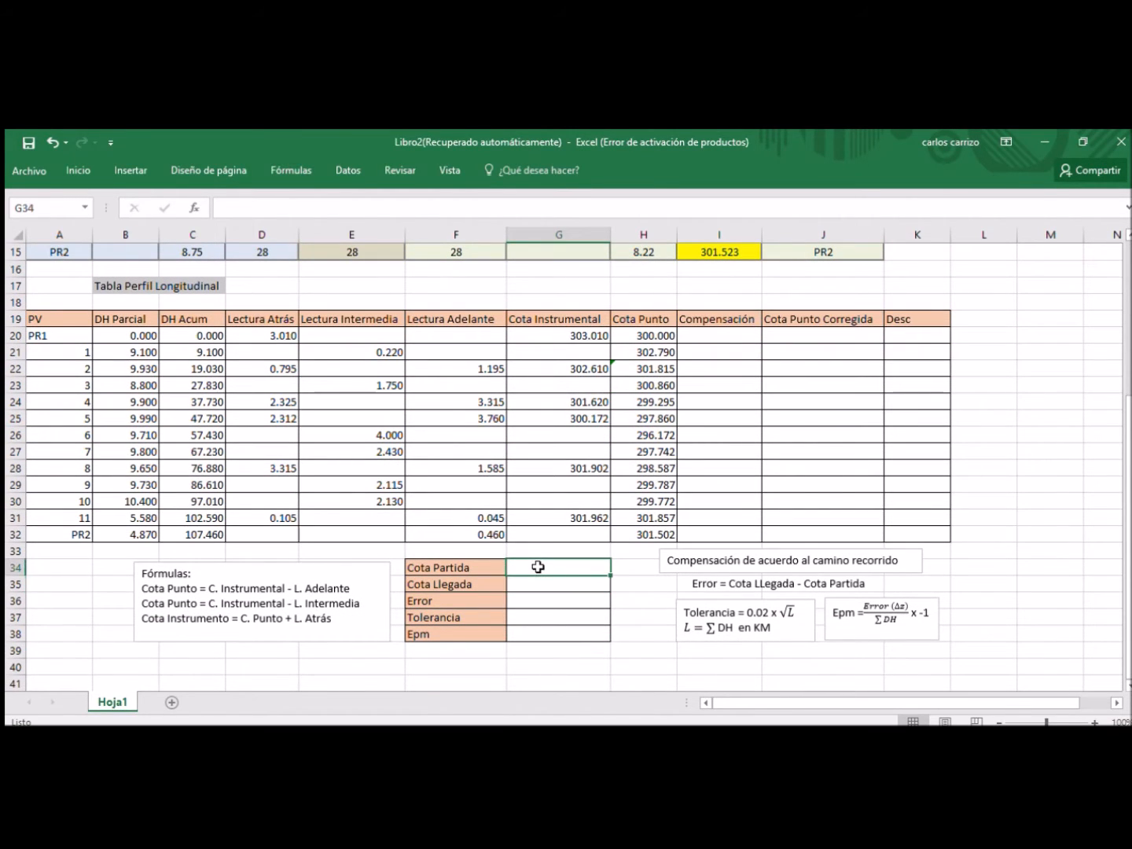
text(301.52)
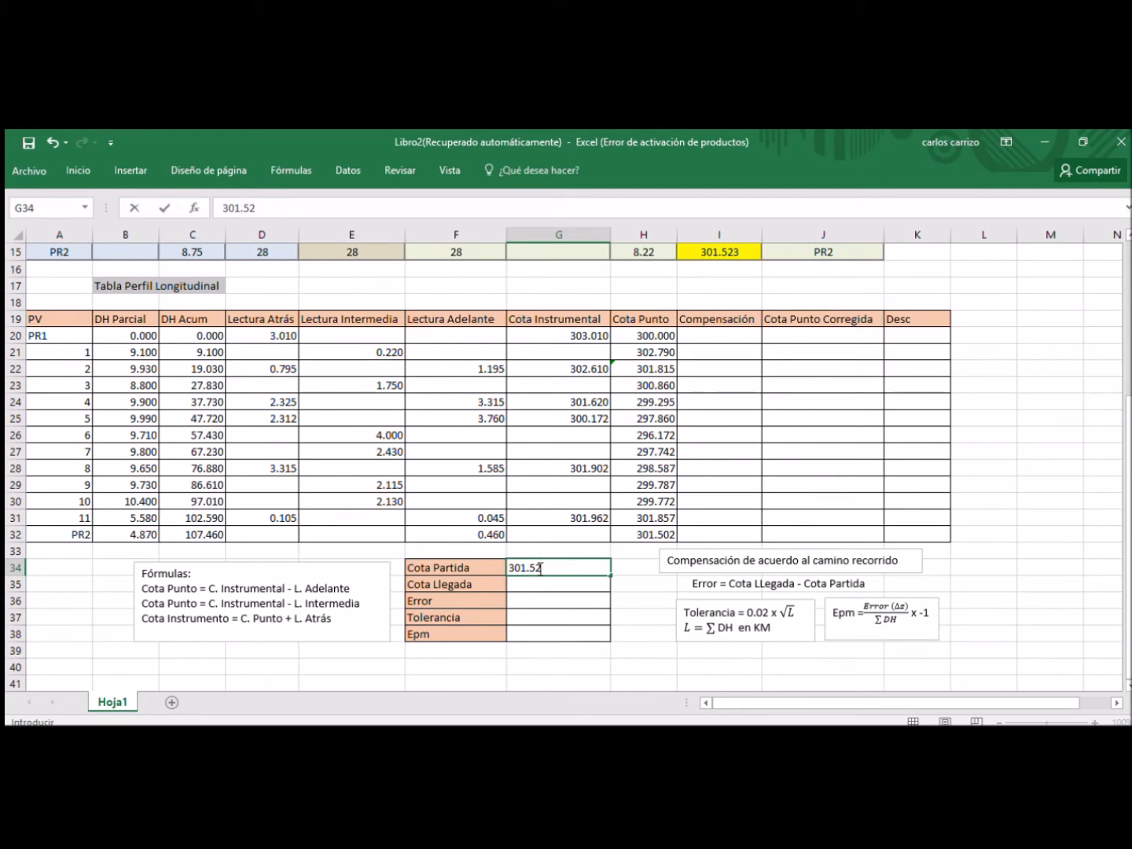
key(Return)
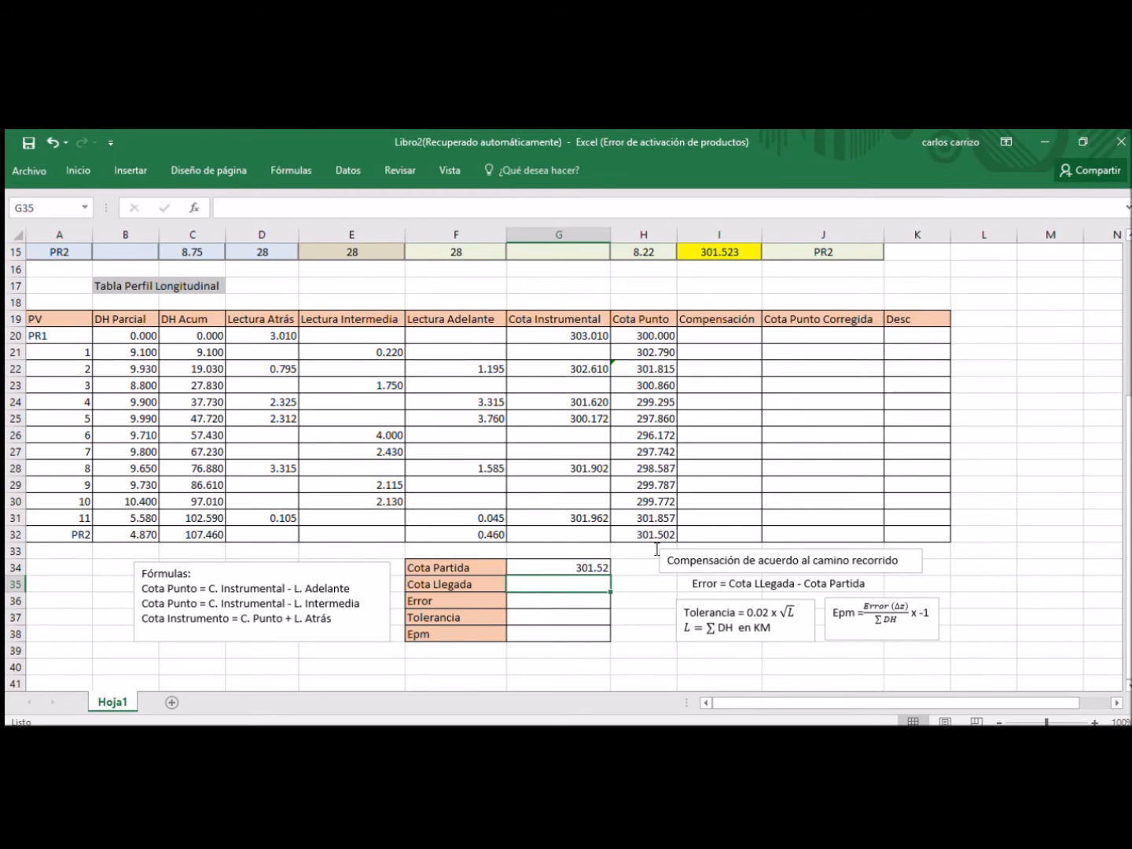
Step: Fill the Cota Llegada in G35 with a reference to the Cota Punto of PR2, =H32
text(=)
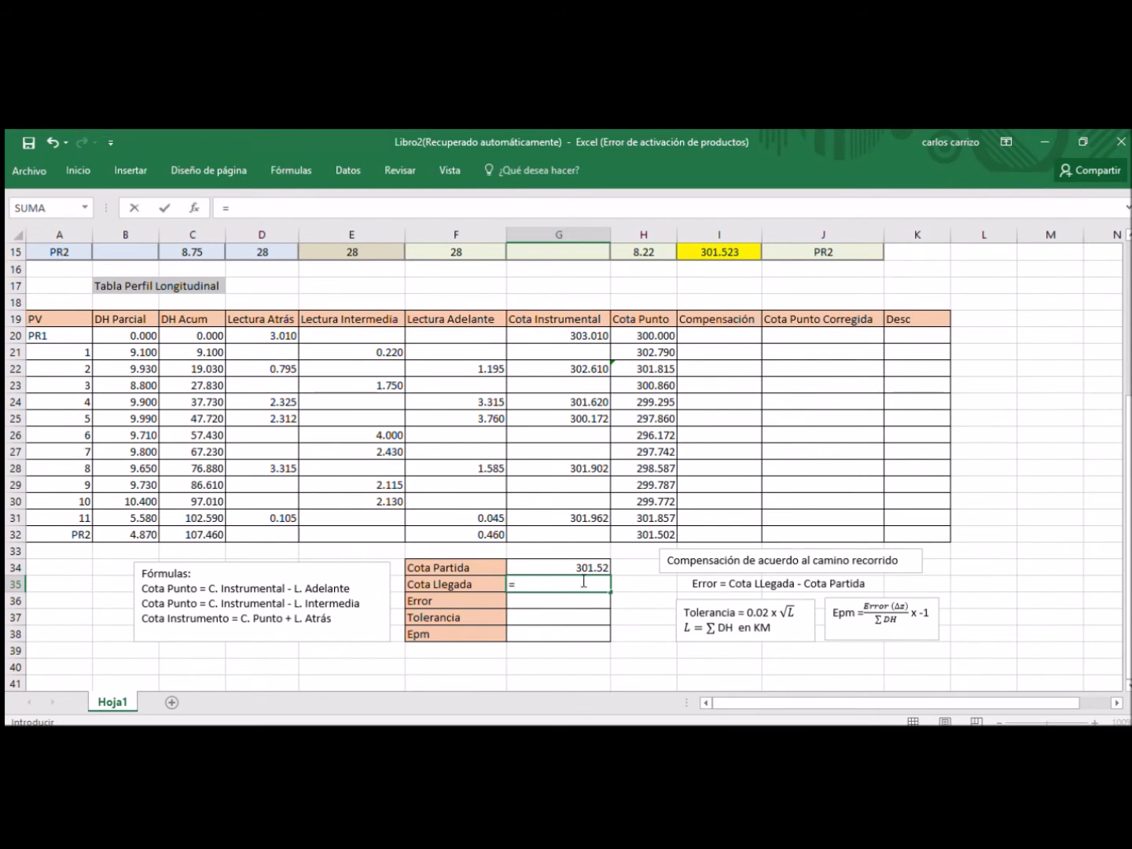
click(633, 536)
key(Return)
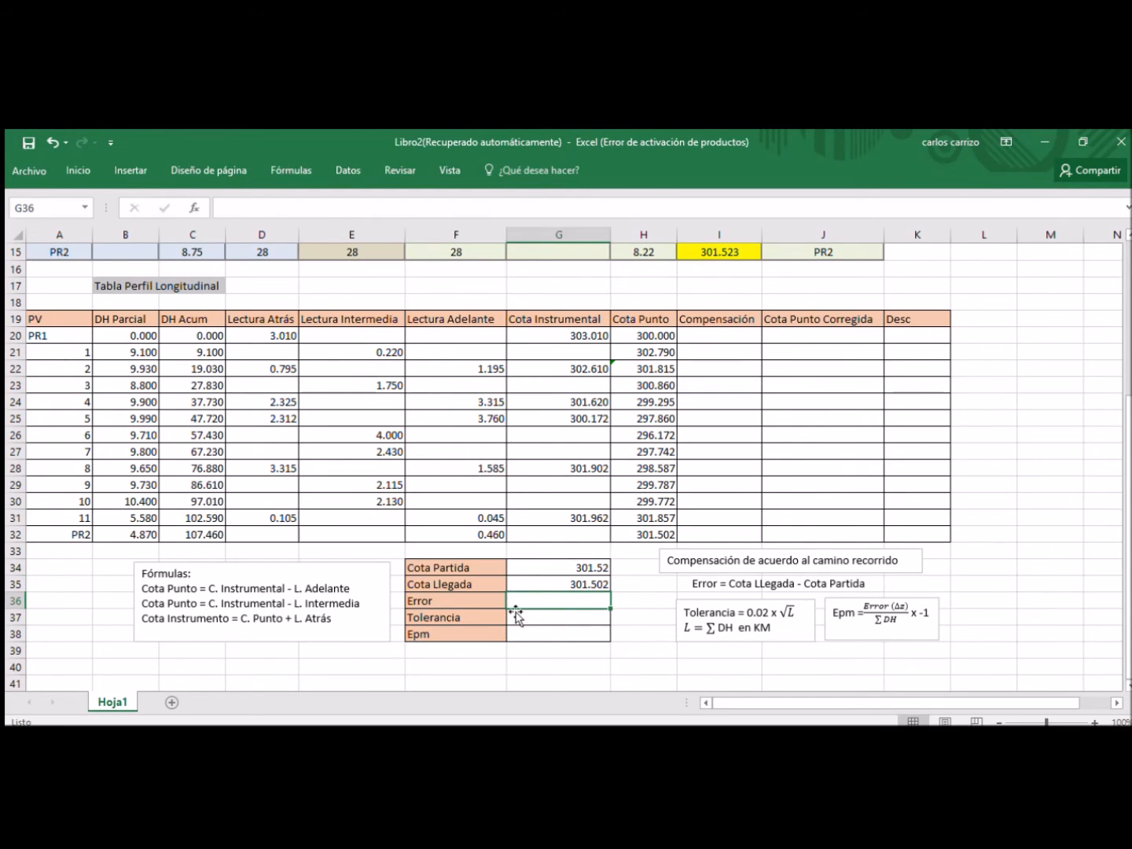
Step: Calculate the levelling Error in G36 with the formula =G35-G34
text(=)
click(560, 585)
text(-)
click(561, 569)
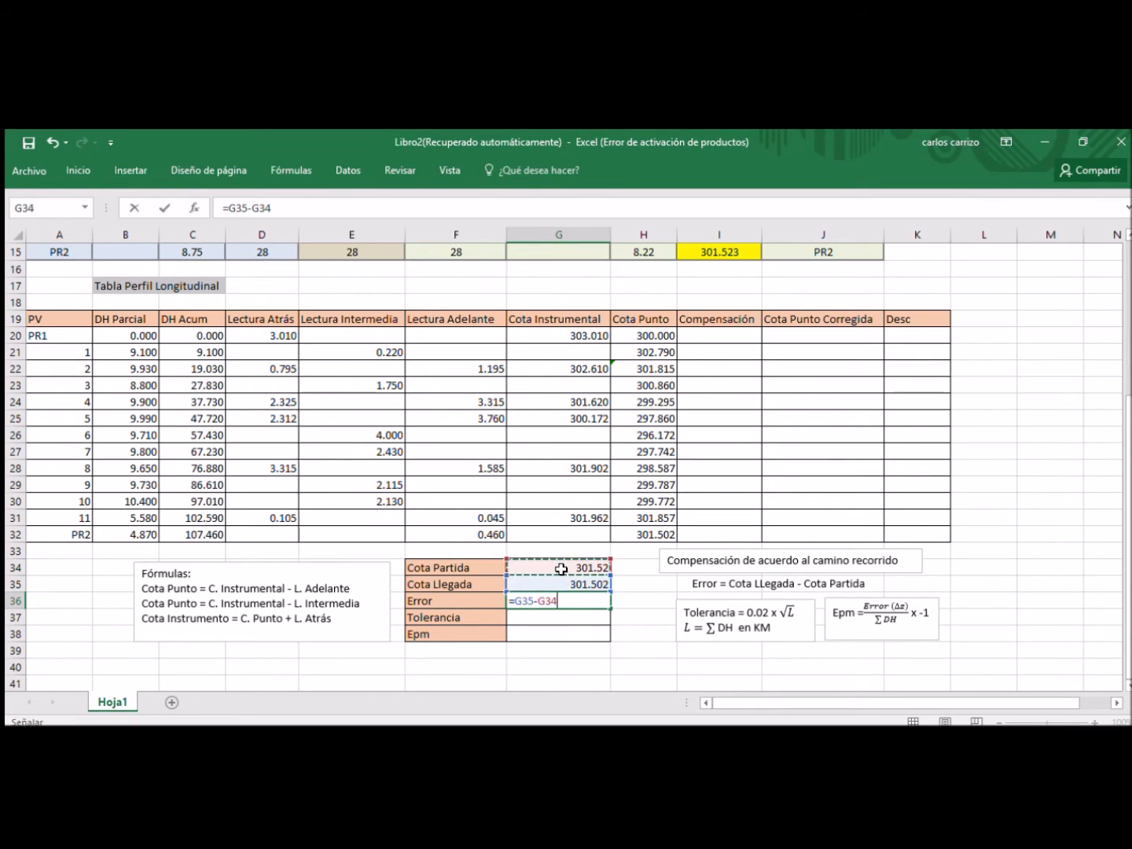
key(Return)
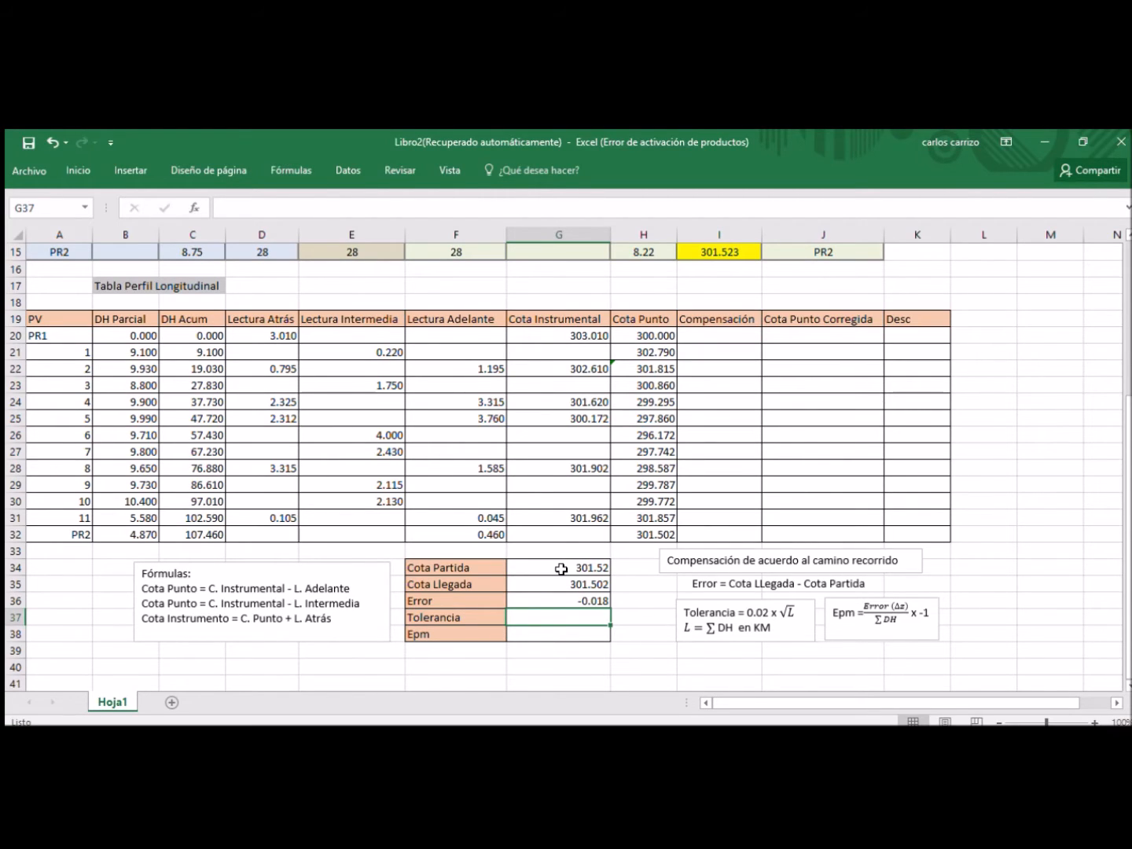
Step: Enter 0.02 as the Tolerancia in G37 and calculate the Epm in G38 with the formula =G36/C32*-1
text(0.02)
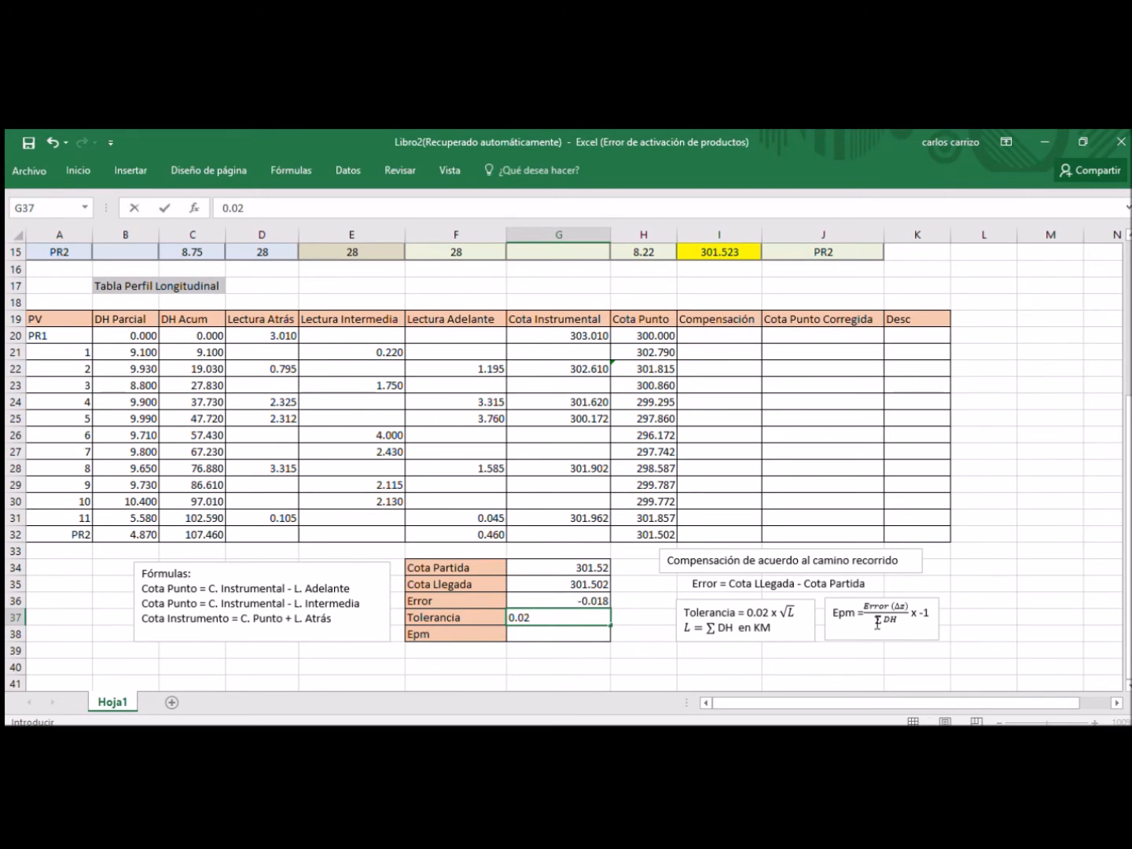
click(583, 639)
text(=)
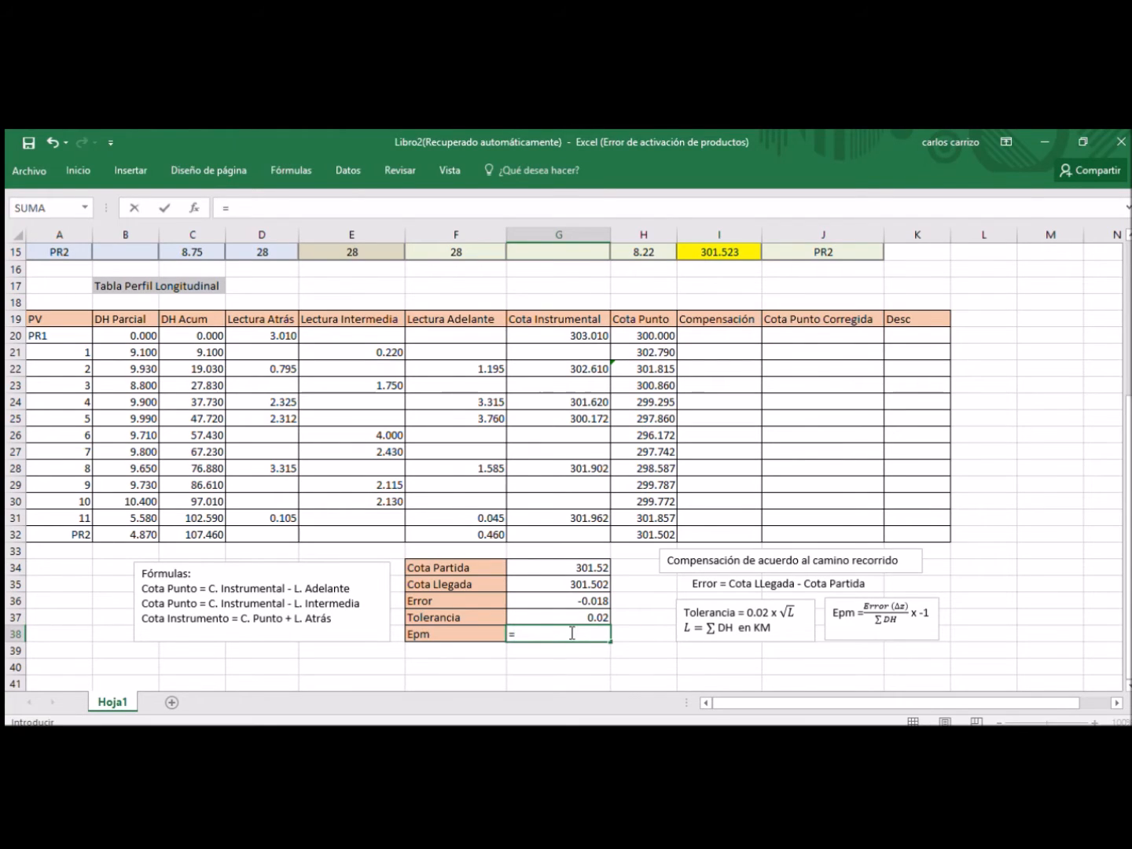
click(559, 599)
text(/)
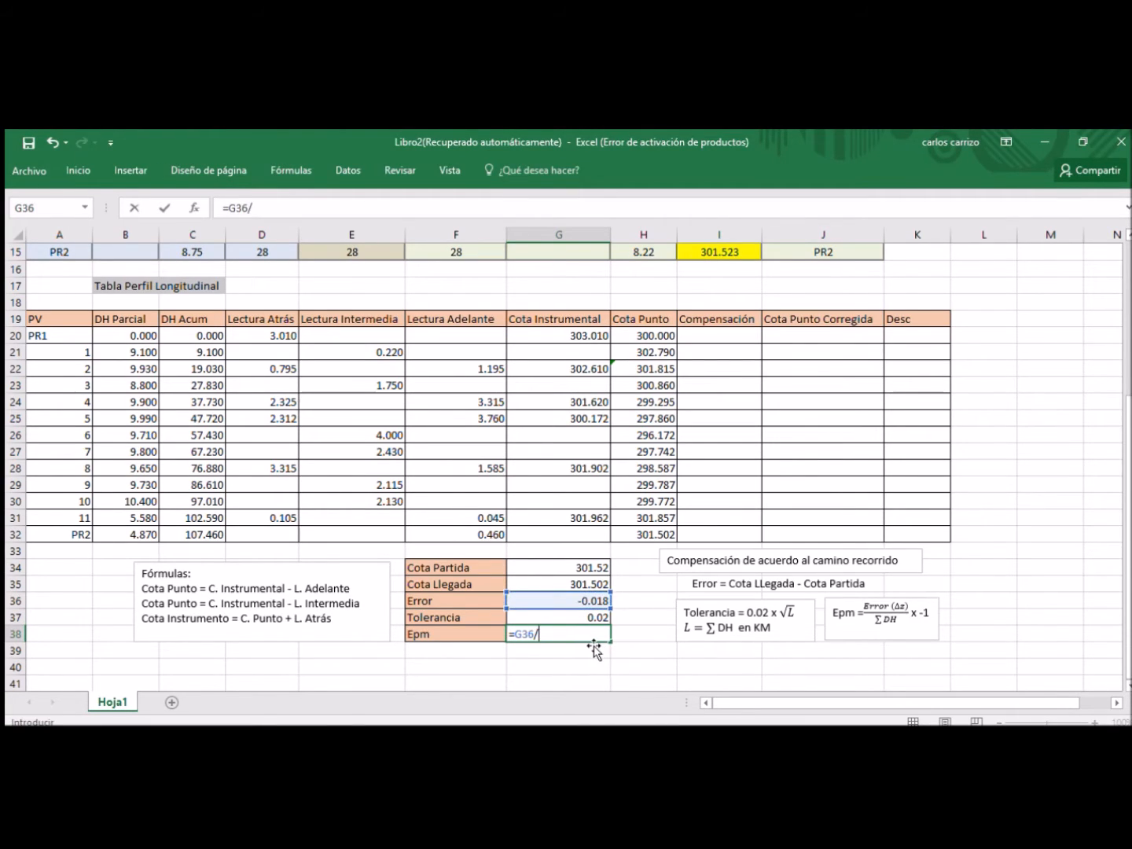
click(202, 537)
text(*)
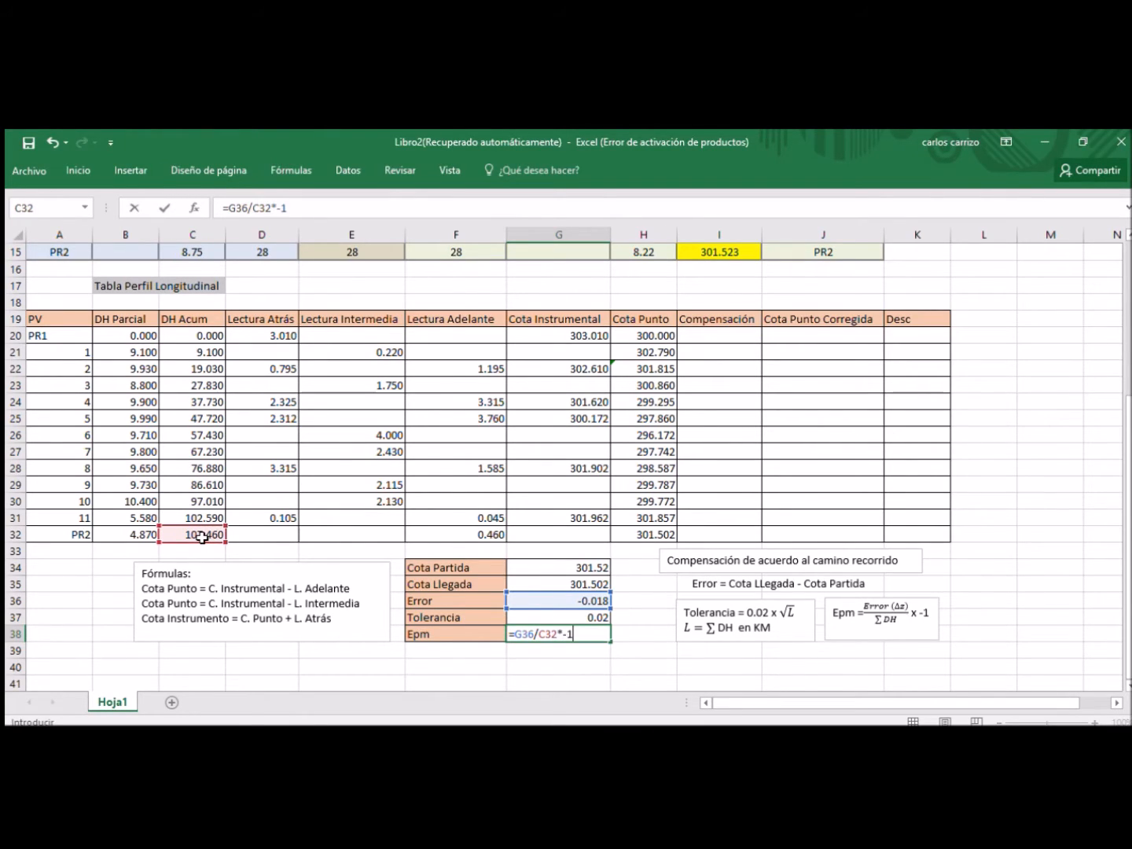
text(-1)
key(Return)
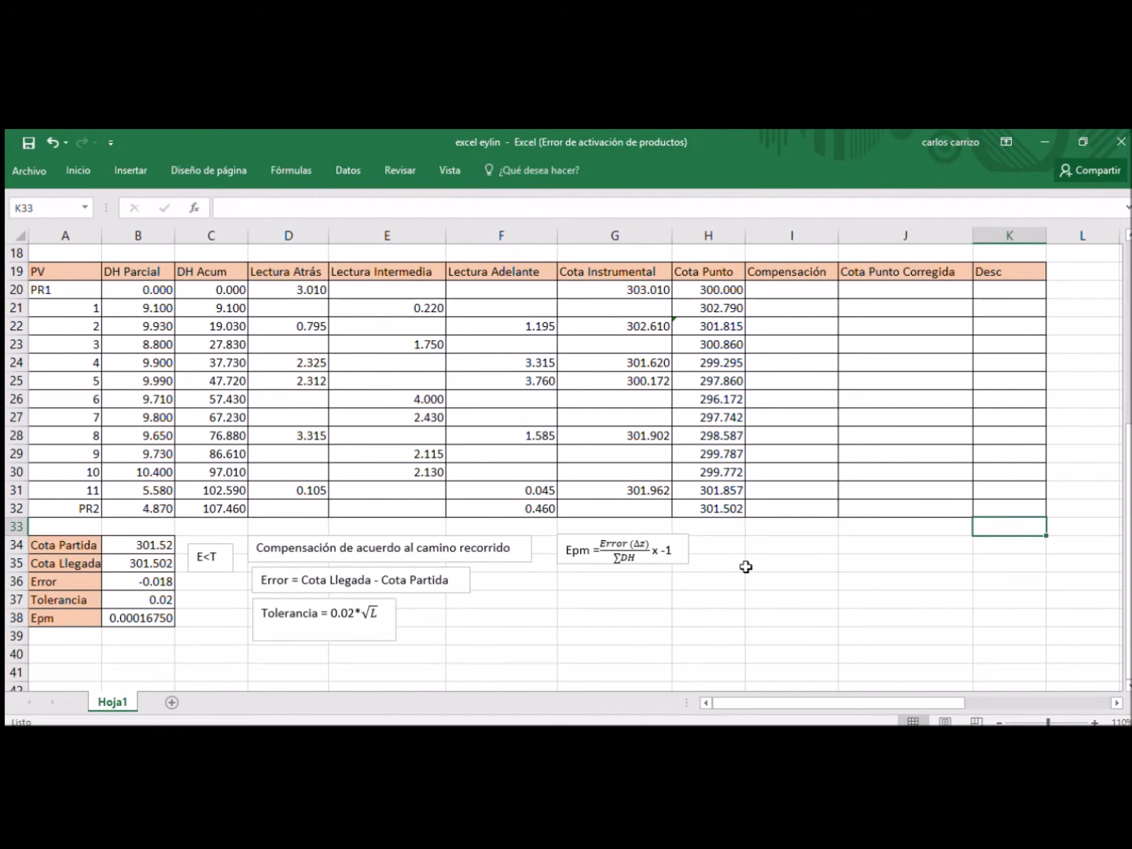
Step: Calculate the Compensación of point 1 in I21 with the formula =$B$38*C21, keeping the Epm reference absolute
click(728, 582)
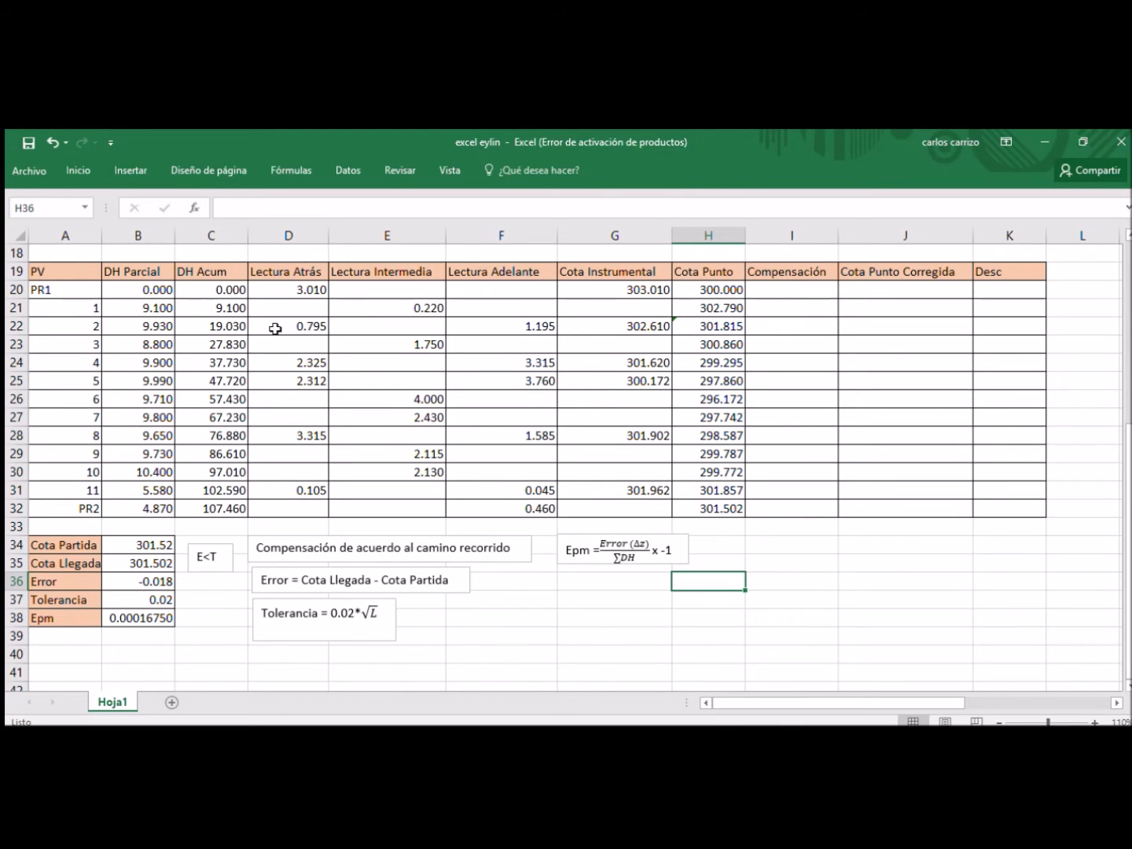
click(763, 310)
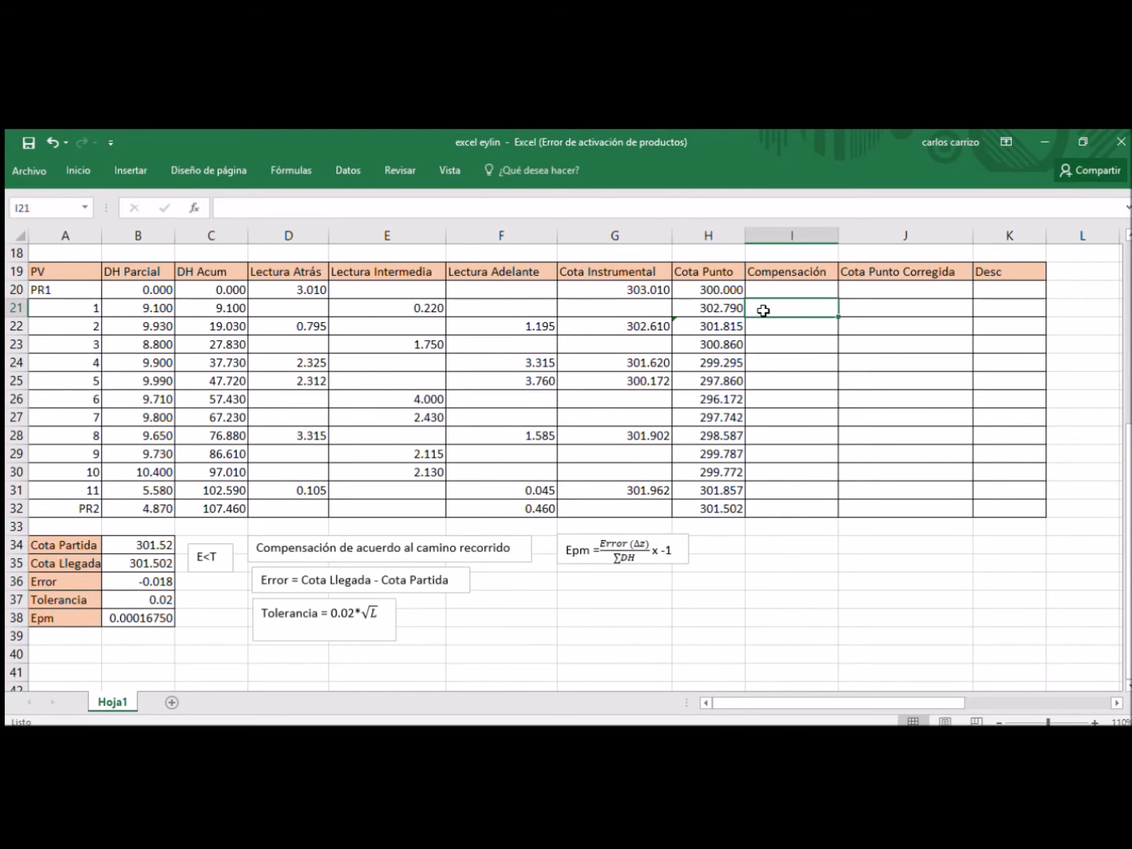
text(=)
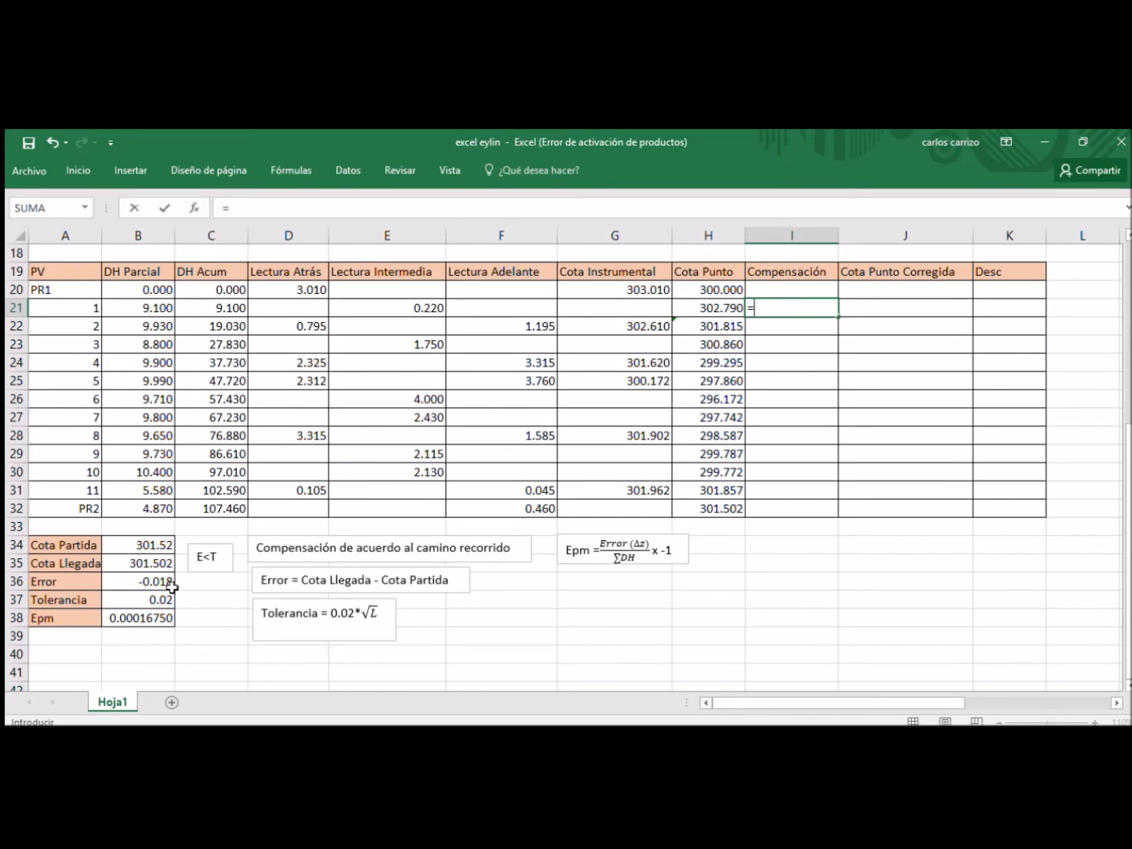
click(145, 612)
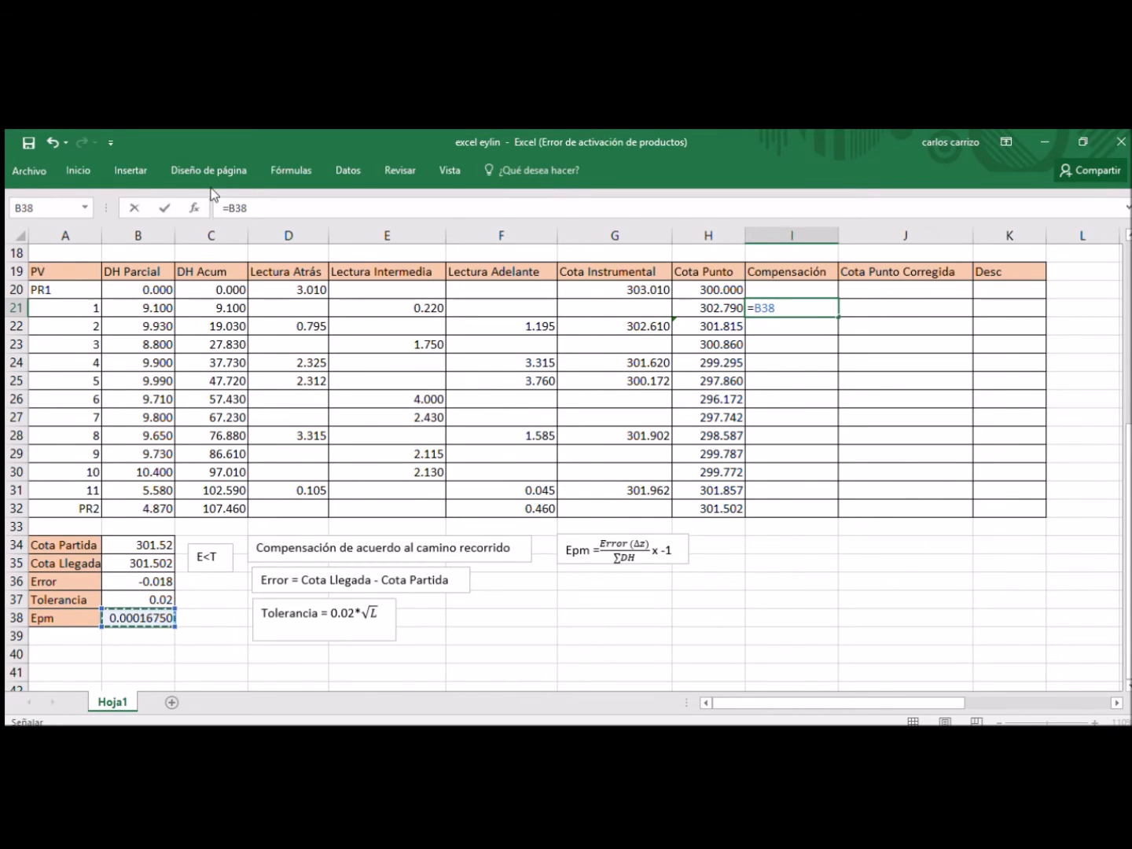
click(230, 206)
text($B$)
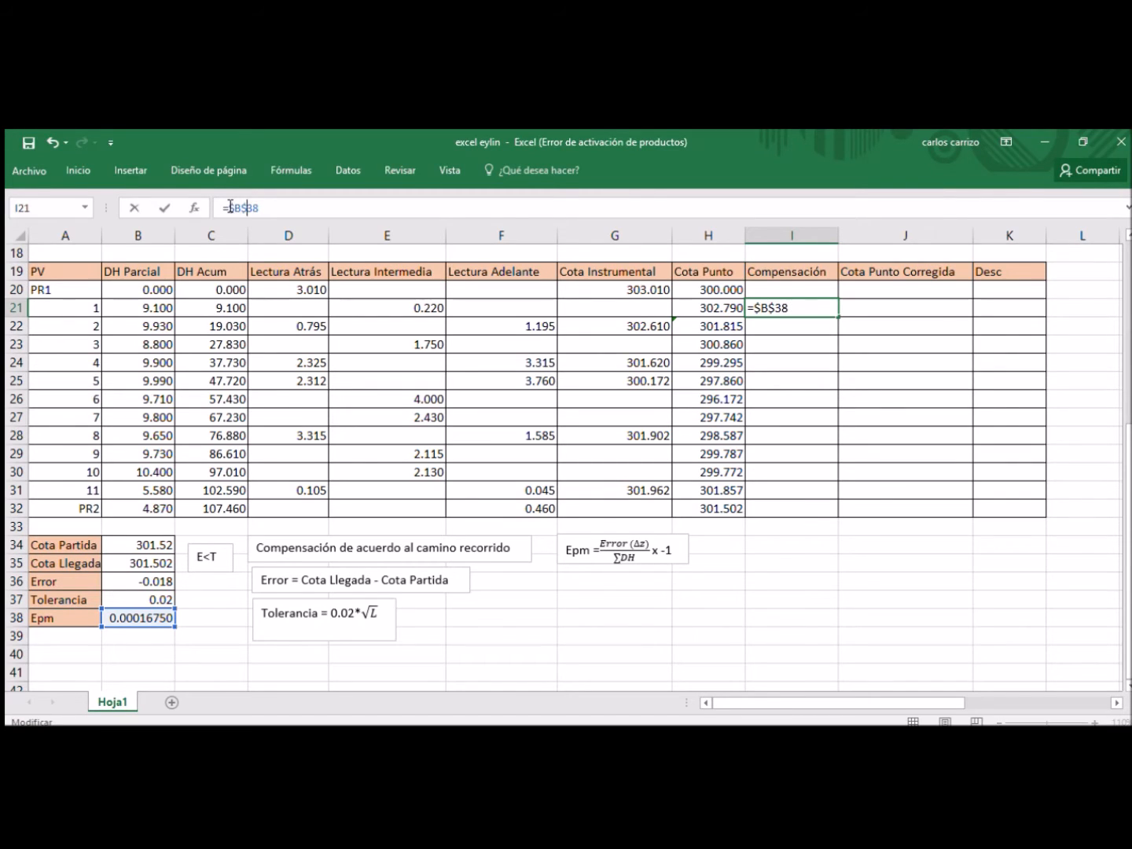
click(242, 207)
text($)
click(813, 314)
click(201, 309)
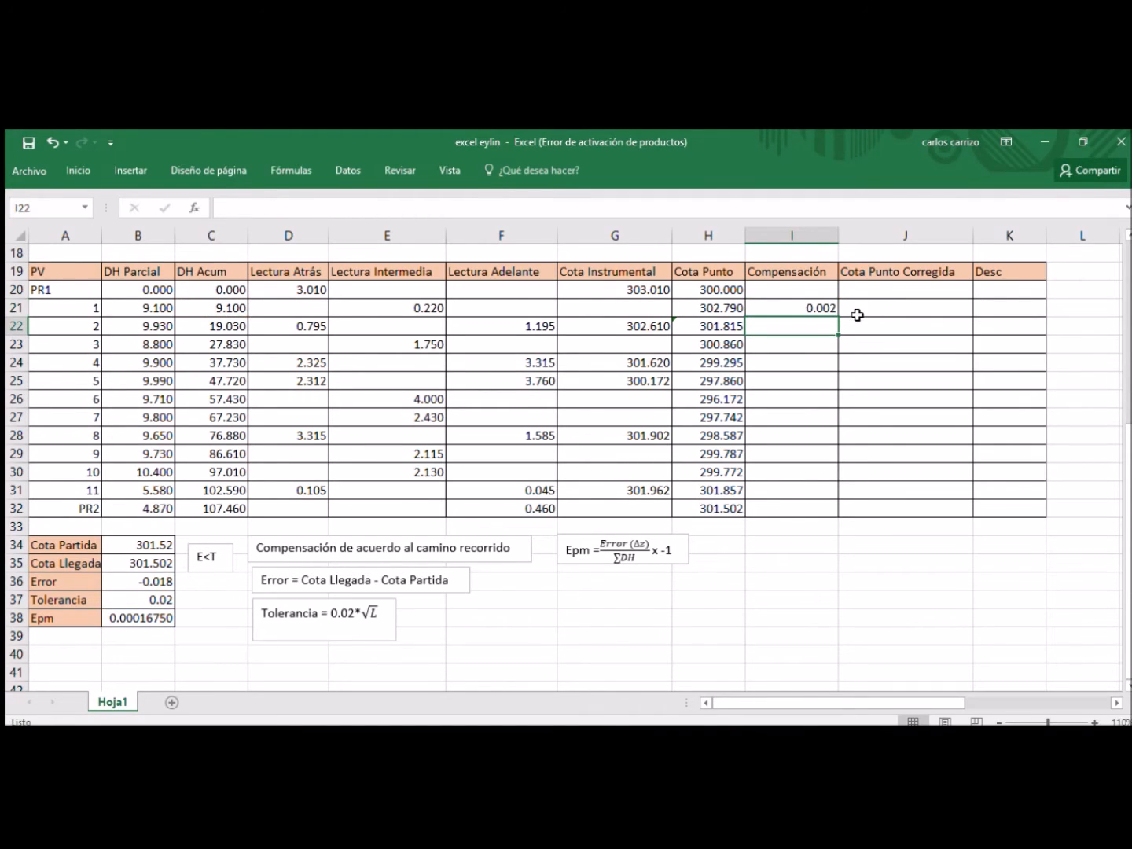
Step: Copy the Compensación formula from I21 down through the PR2 row, I32
click(829, 309)
drag(835, 315, 816, 511)
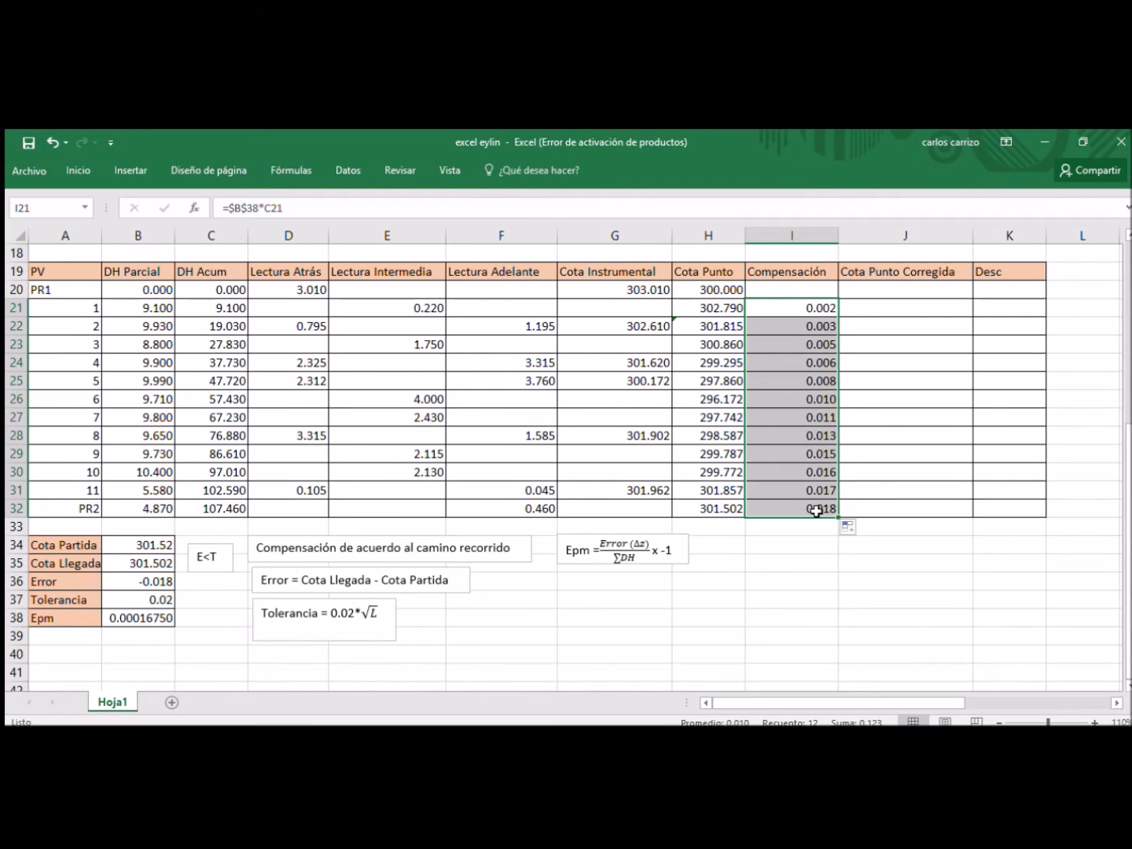
click(874, 399)
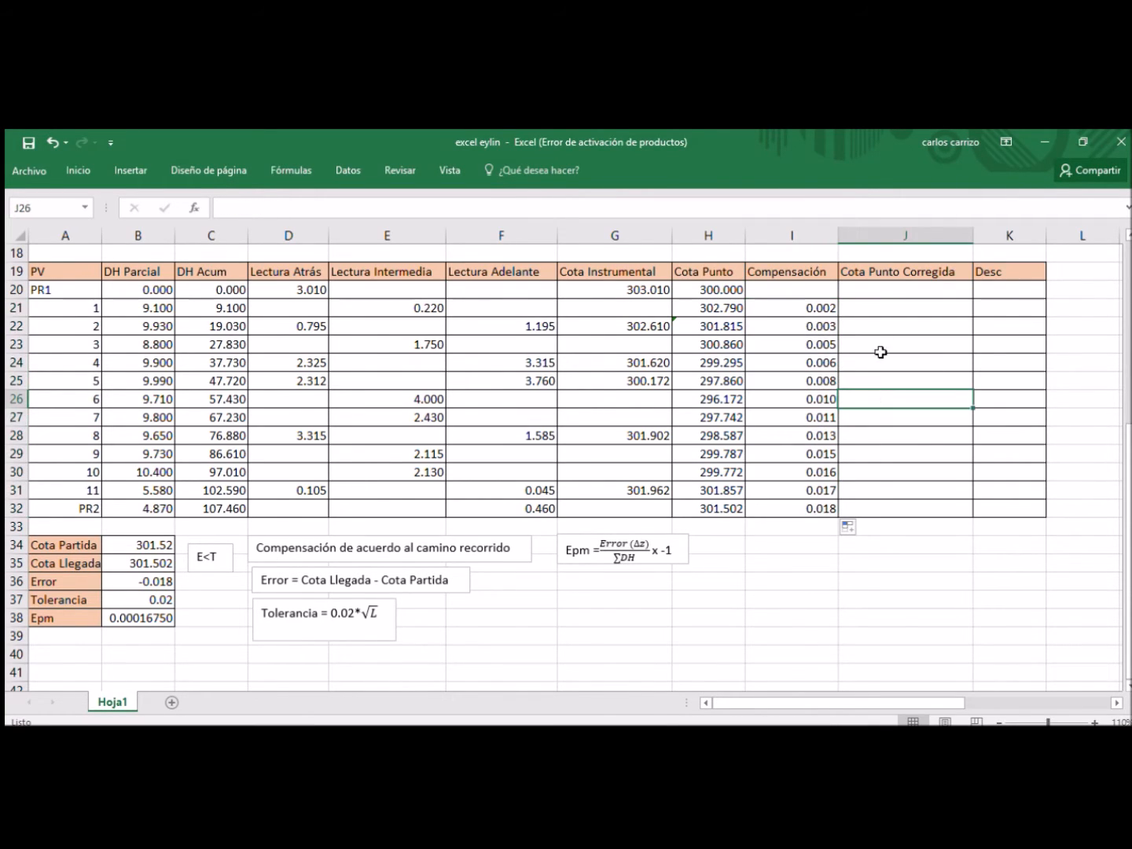
Step: Calculate the Cota Punto Corregida in J21 with the formula =H21+I21 and copy it down to J32
click(862, 309)
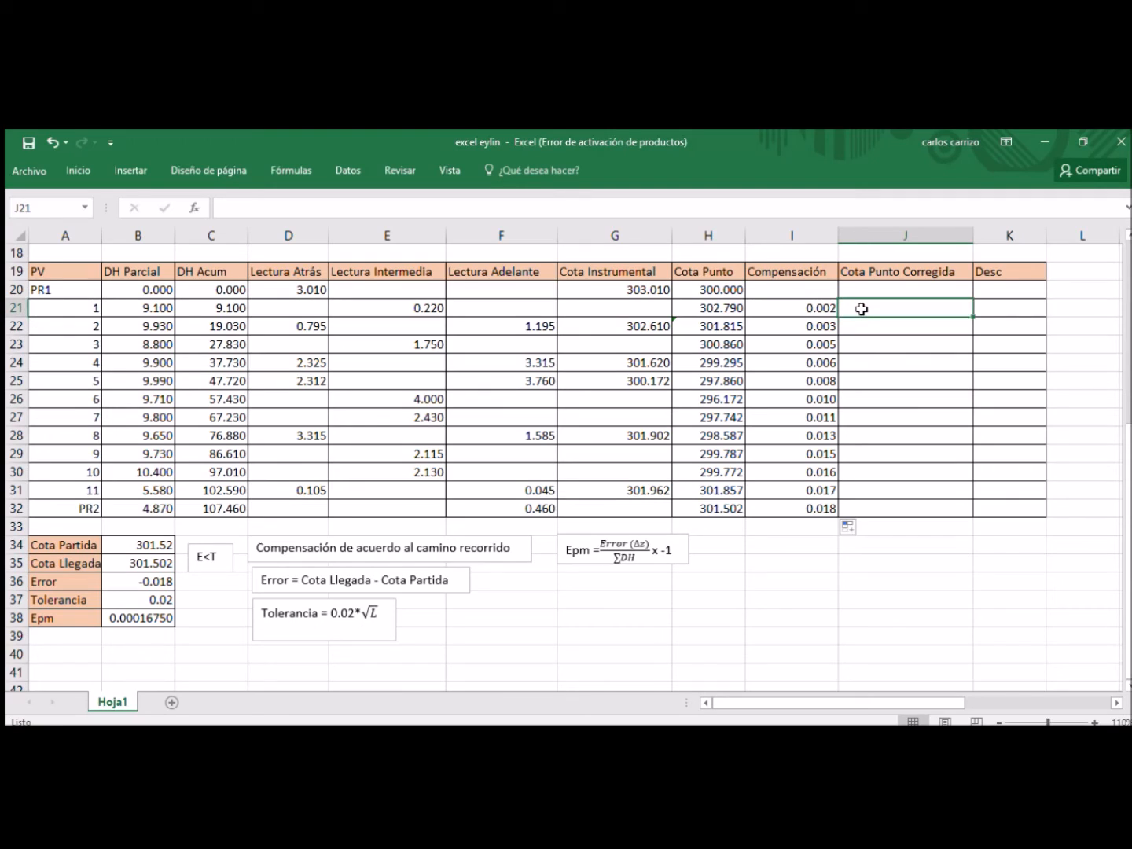
text(=)
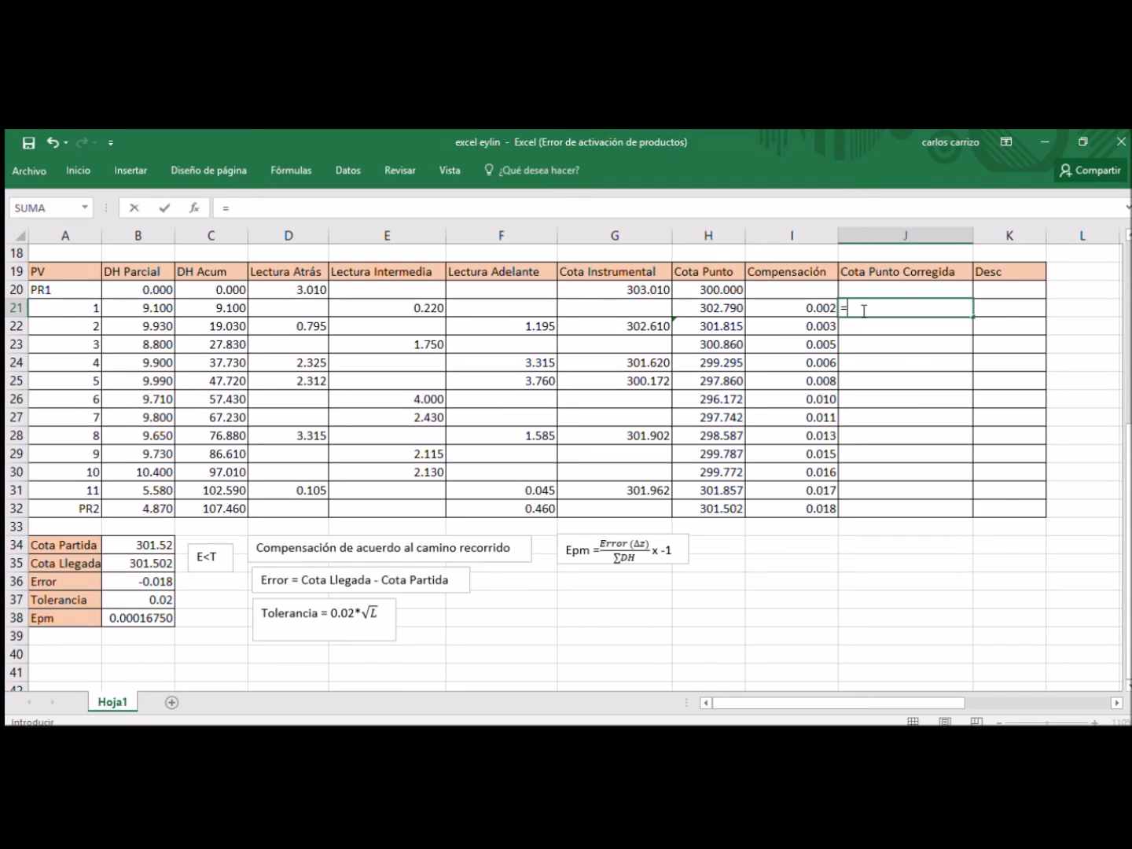
click(731, 309)
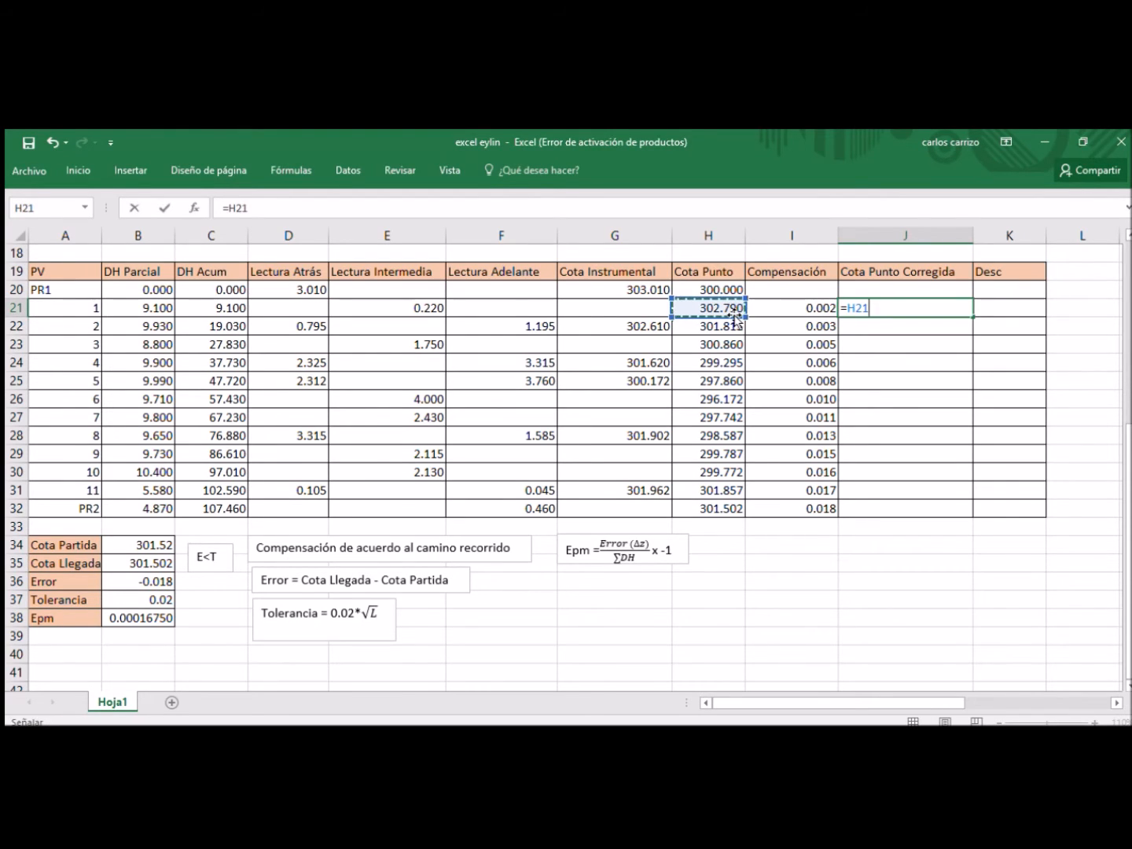
text(+)
click(776, 311)
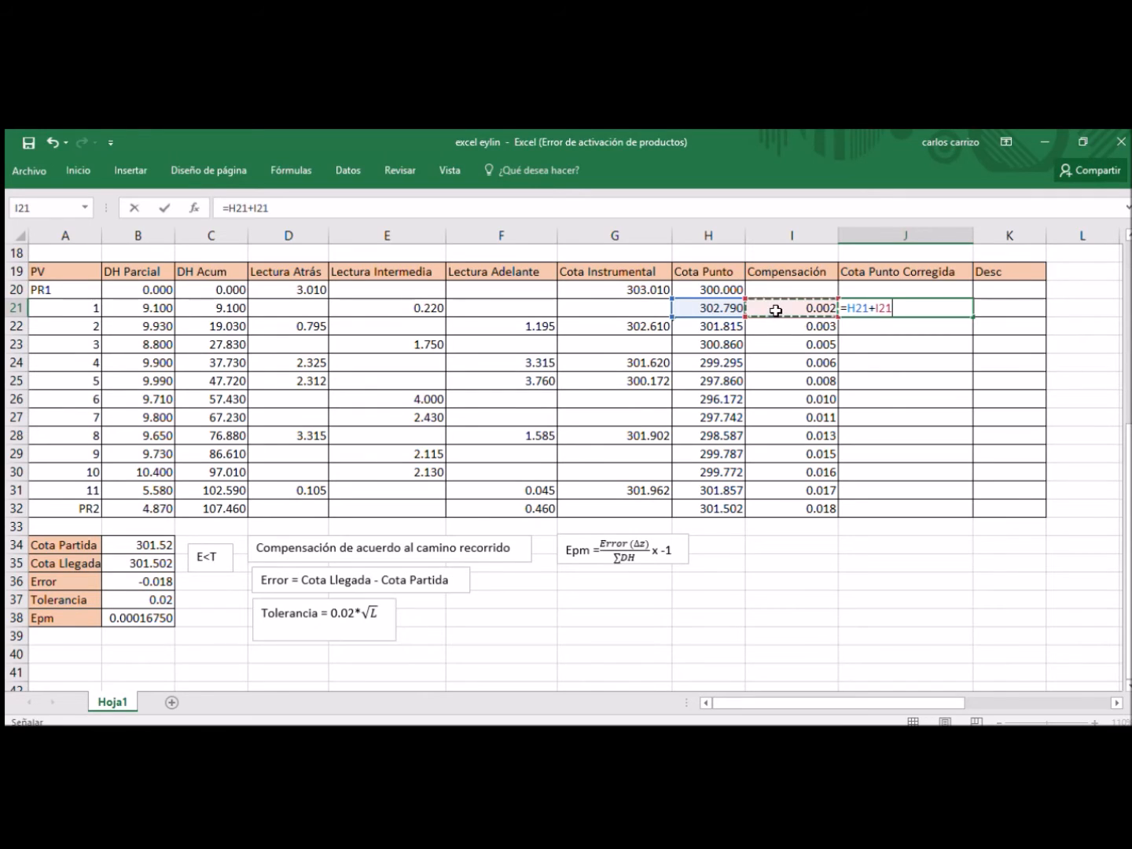
key(Return)
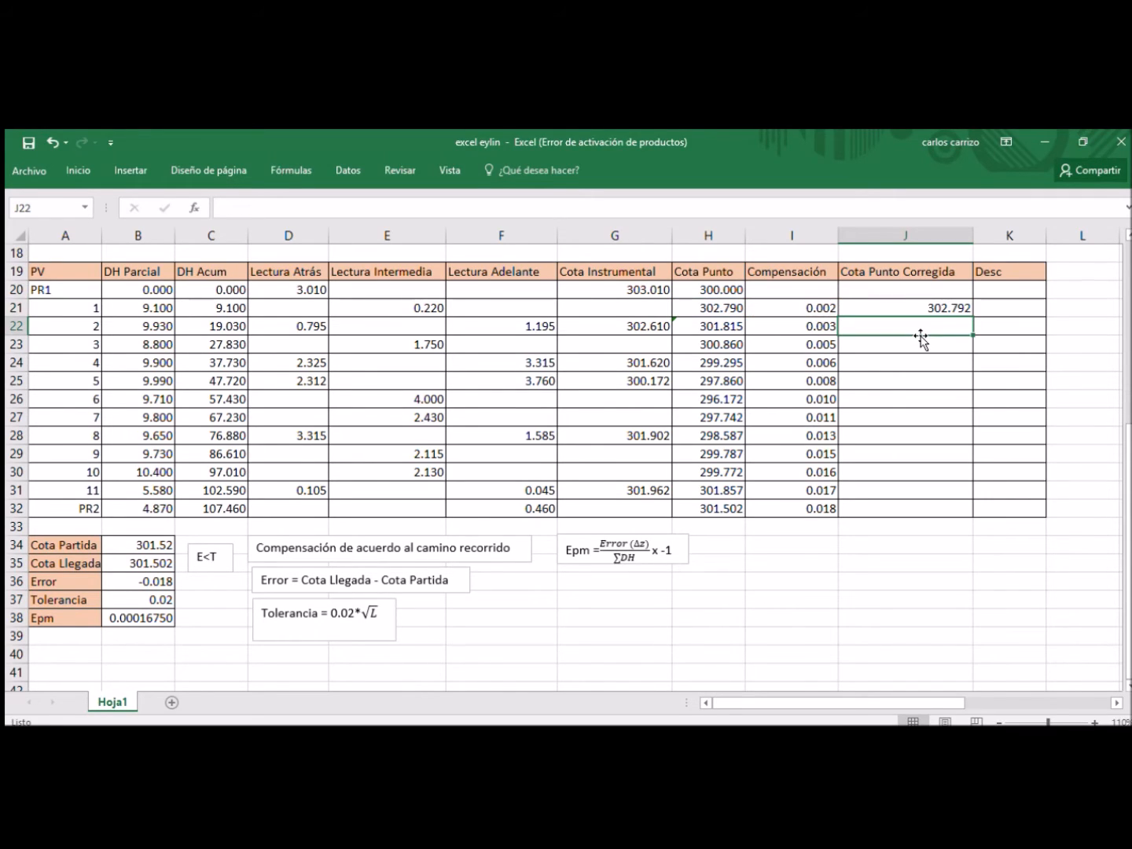
click(920, 309)
drag(970, 321, 925, 523)
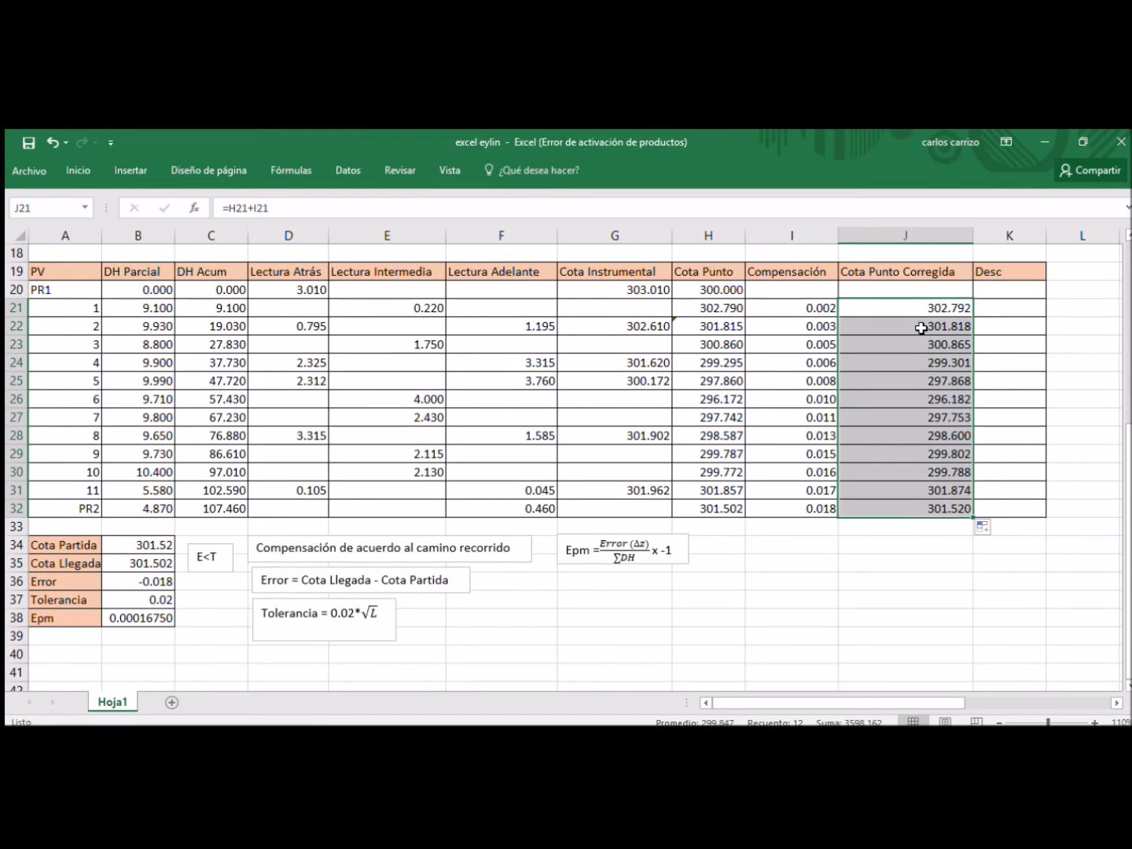
Step: Enter 300 as the Cota Punto Corregida of PR1 in J20
click(883, 290)
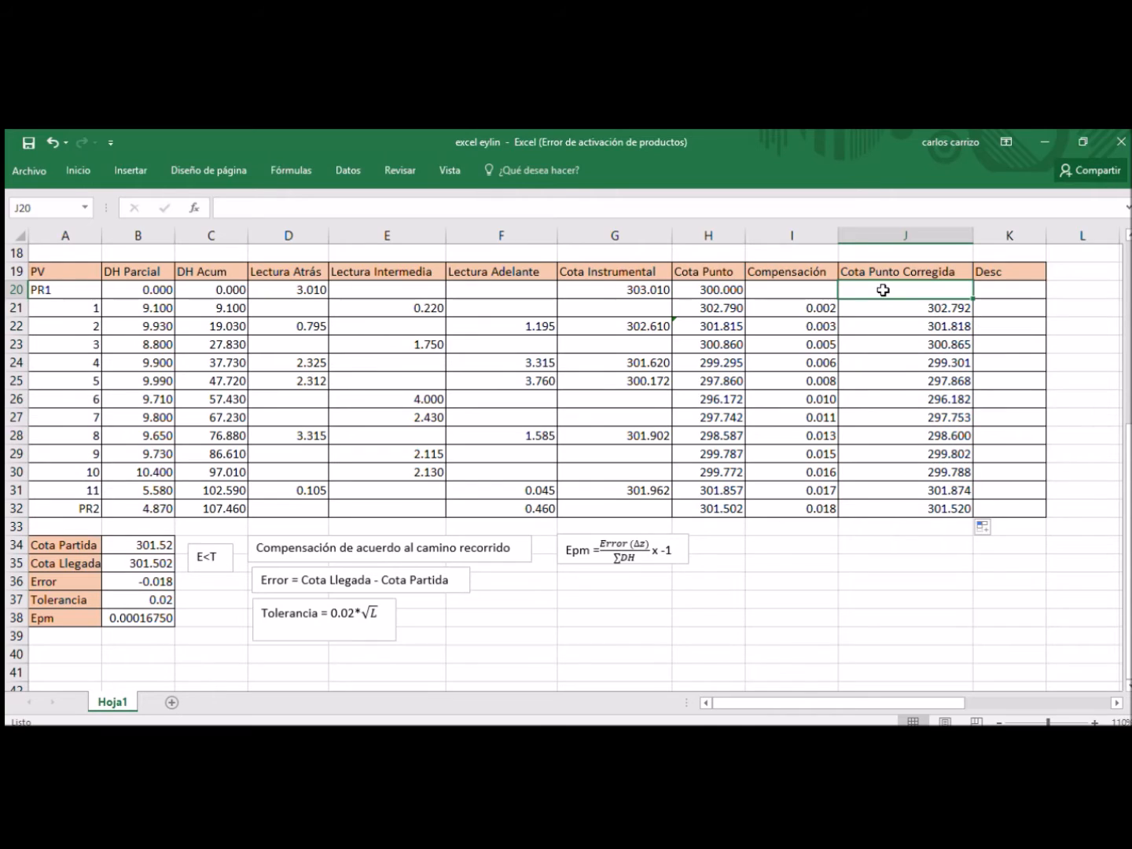
text(300)
key(Return)
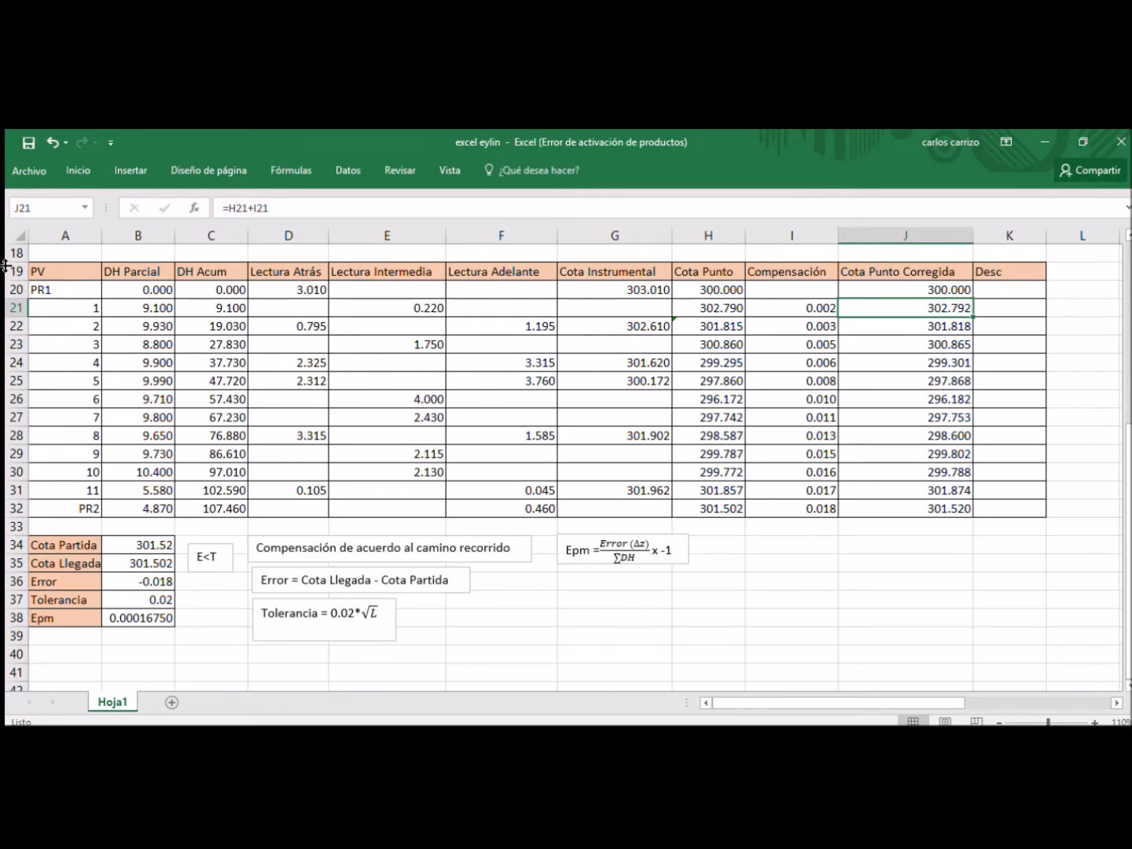
Step: Copy the PV labels from A20:A32 into the Desc column starting at K20
drag(62, 292, 73, 506)
key(ctrl+c)
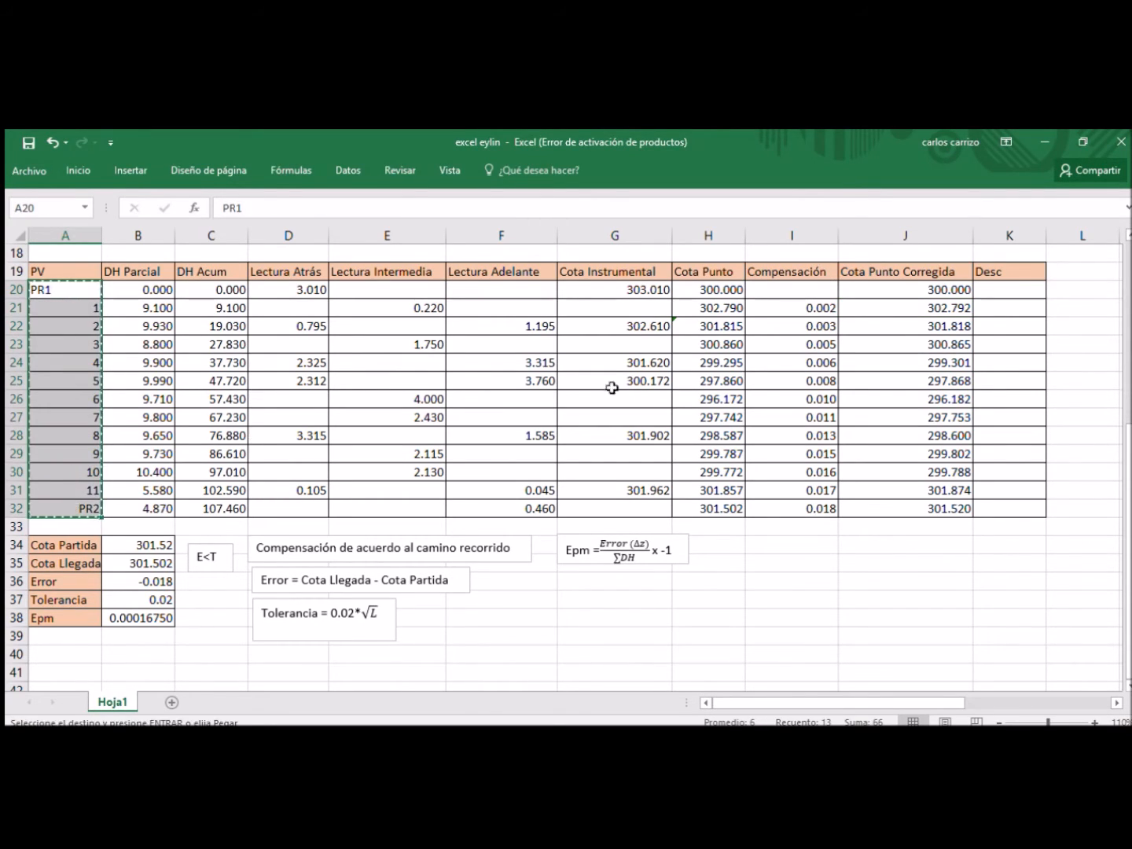
click(1012, 298)
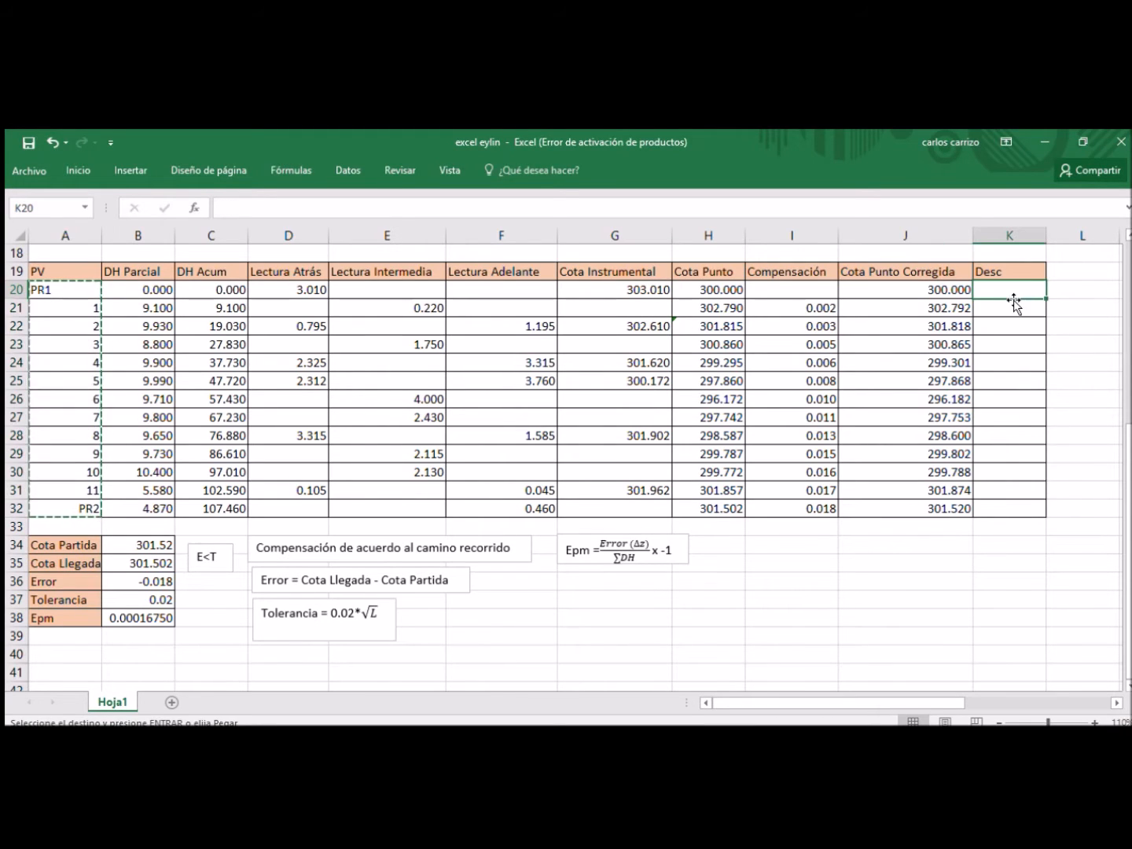
key(ctrl+v)
click(905, 560)
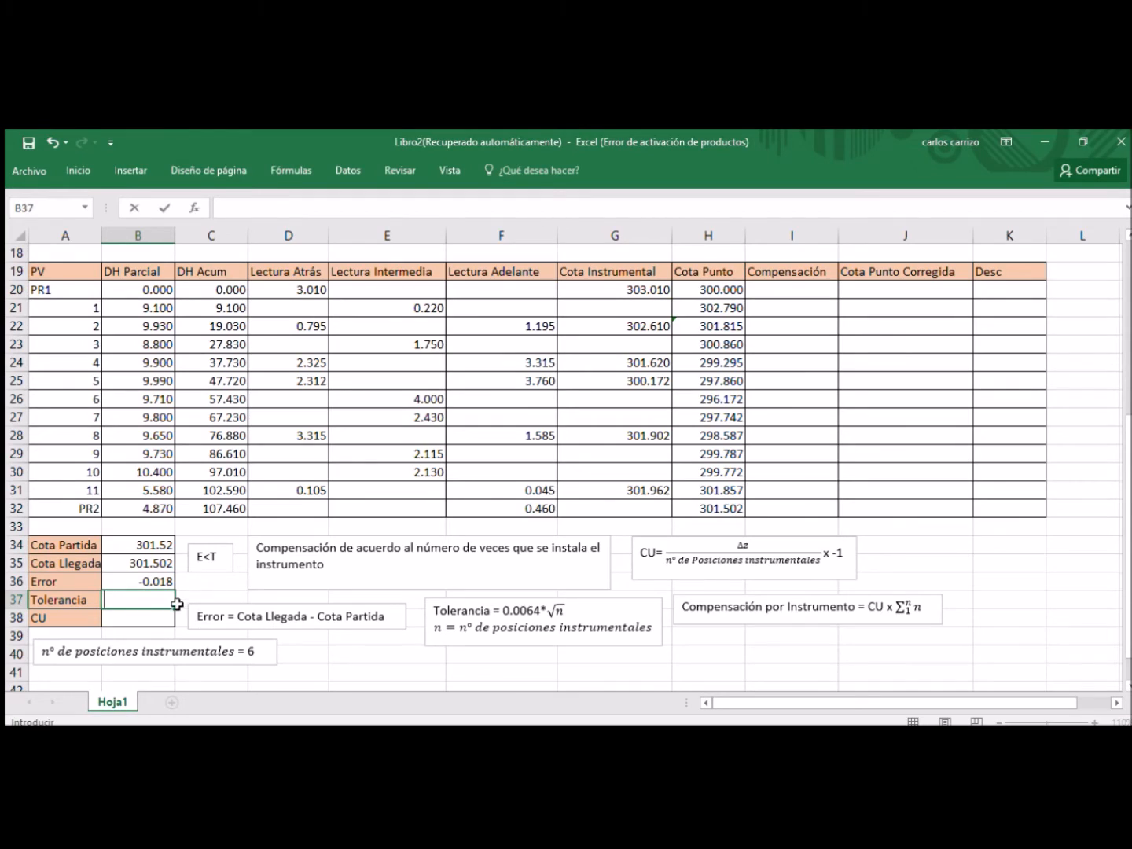
Step: In the Libro2 workbook, enter 0.02 as the Tolerancia in B37 and calculate the CU in B38 with =B36/6*-1
text(0.02)
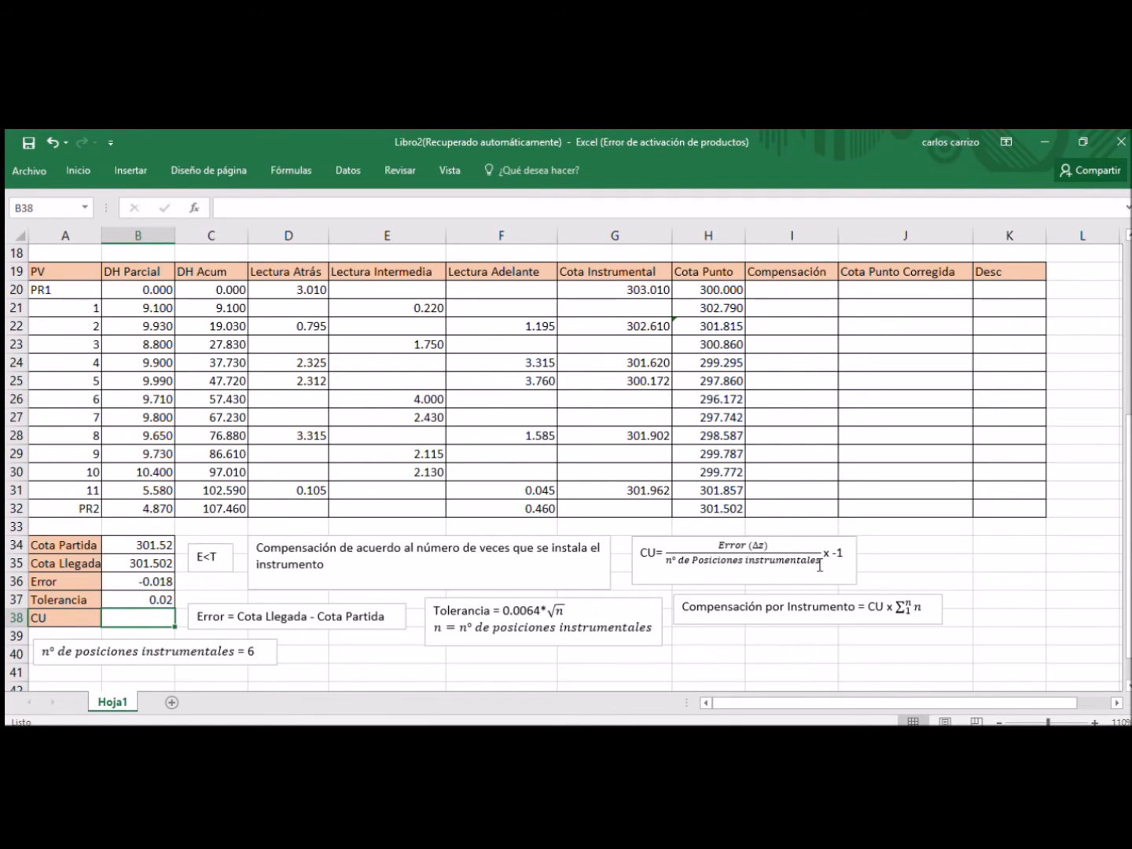
double_click(130, 620)
text(=)
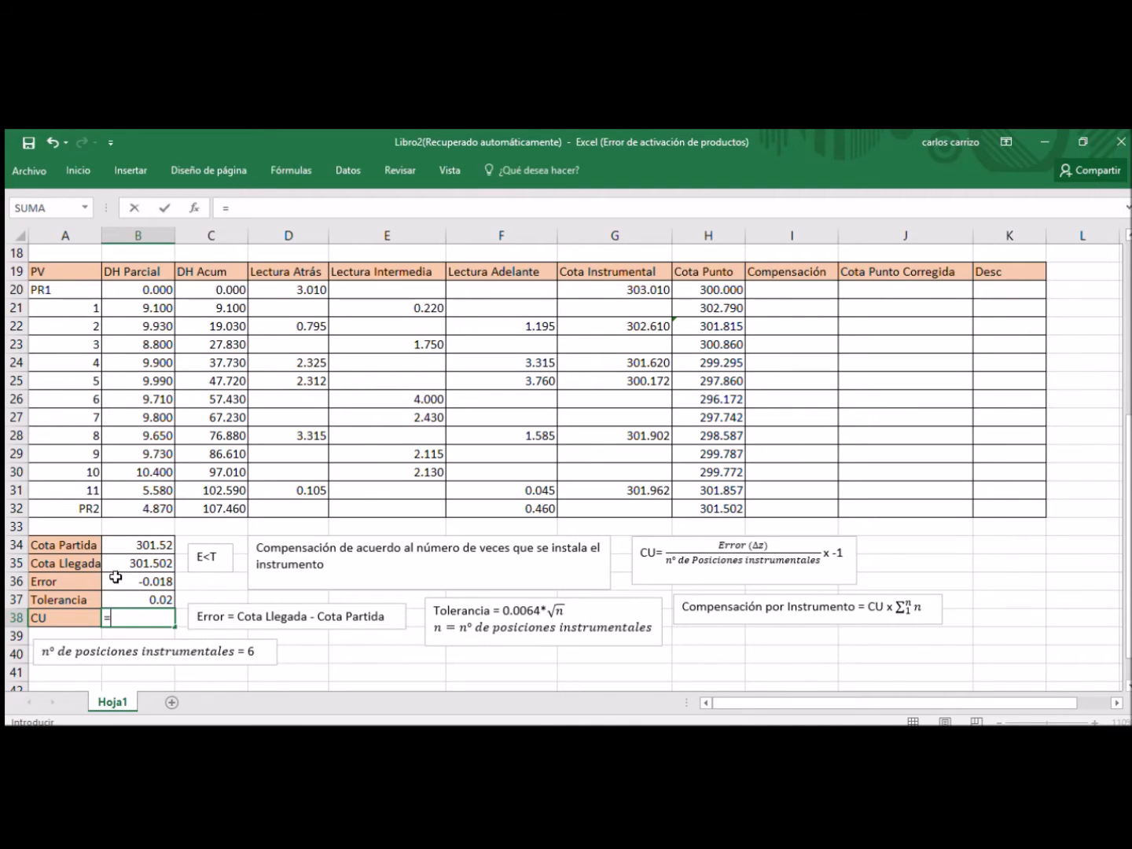
click(130, 582)
text(/6)
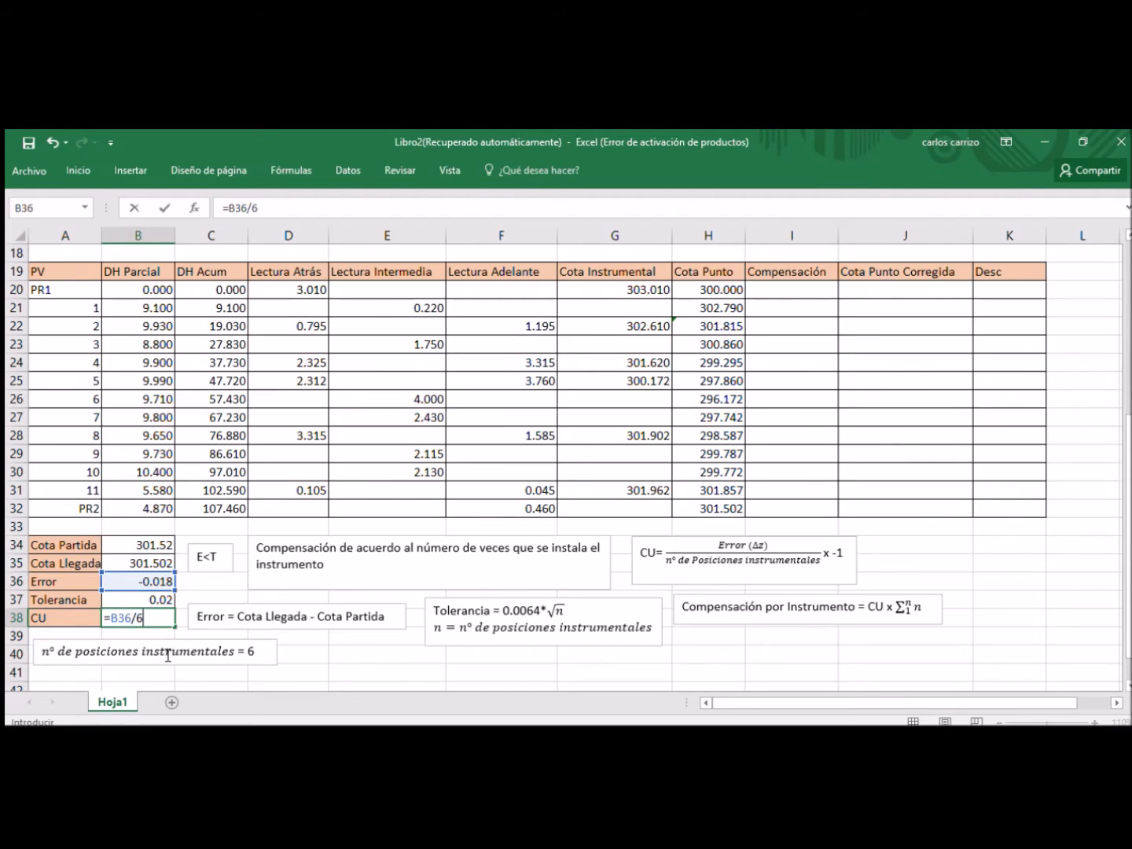
text(*-1)
key(Return)
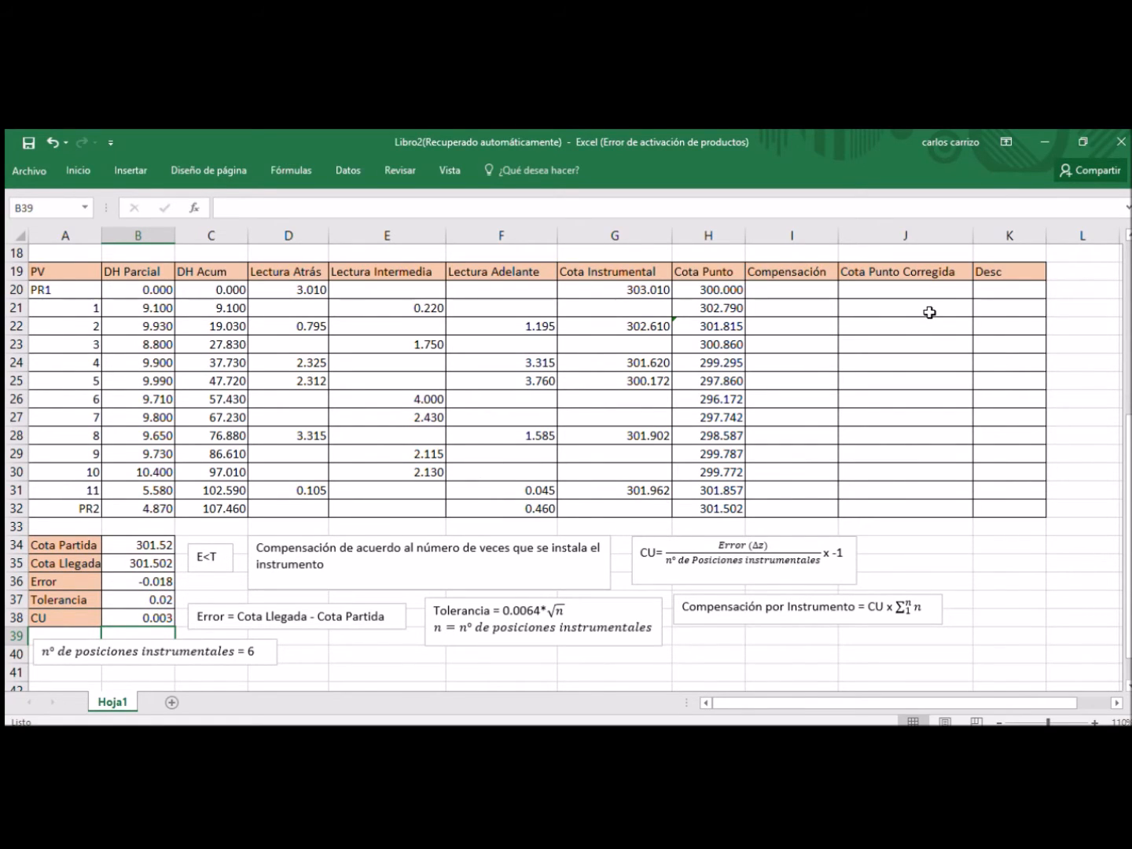
Step: Calculate the Compensación of point 1 in I21 for the first instrument position with the formula =B38*1
click(792, 307)
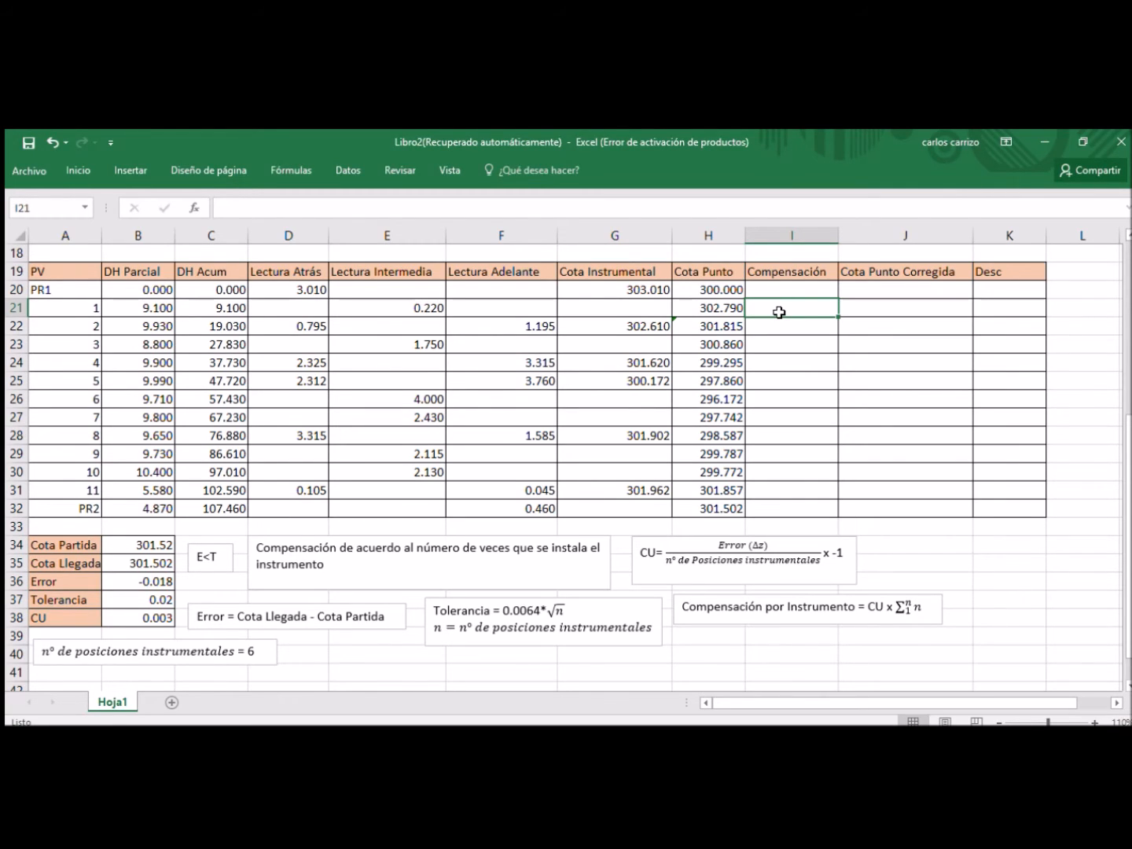
double_click(815, 314)
text(=)
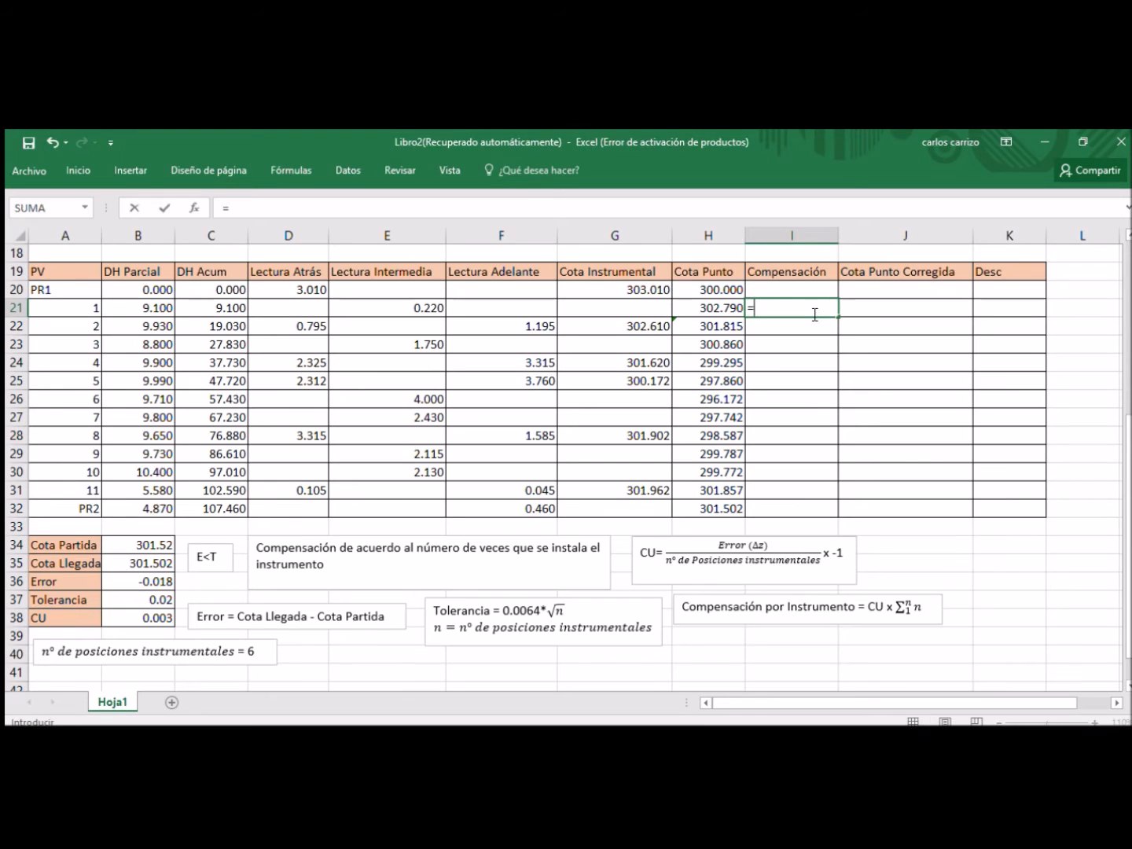
click(135, 627)
text(*)
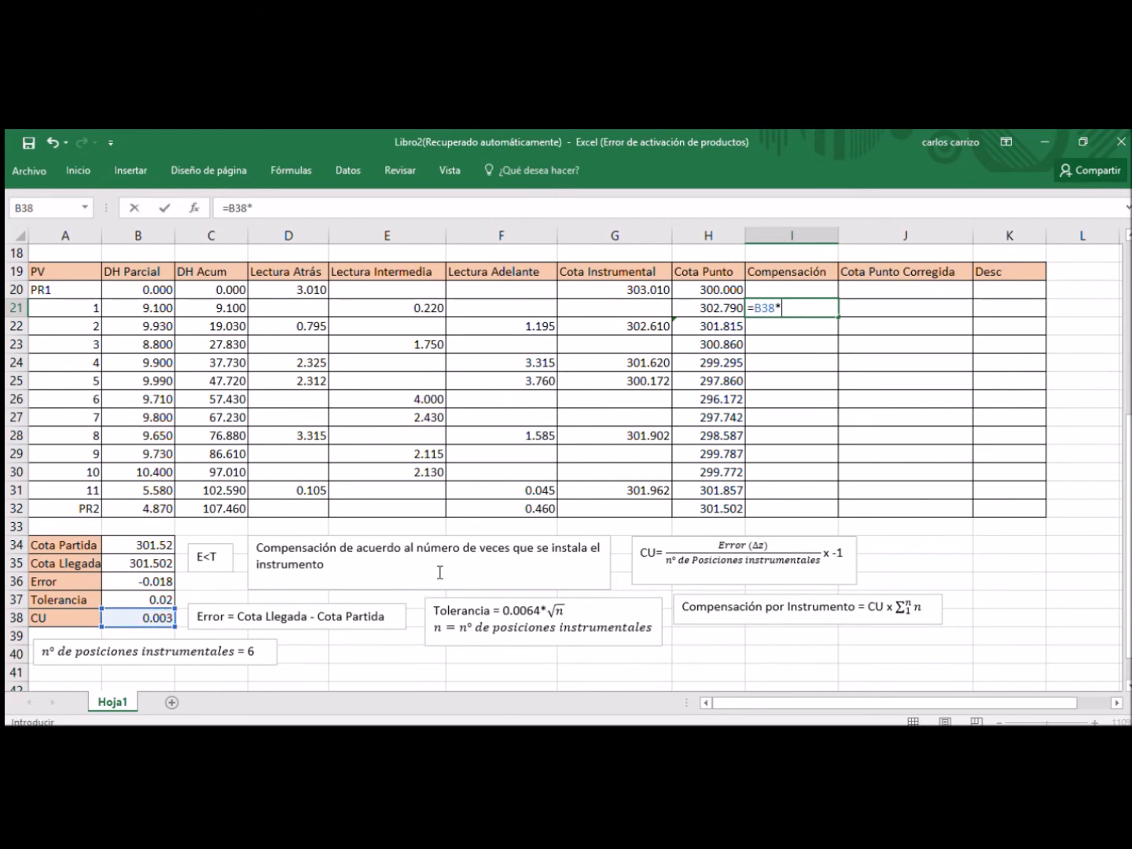
text(1)
key(Return)
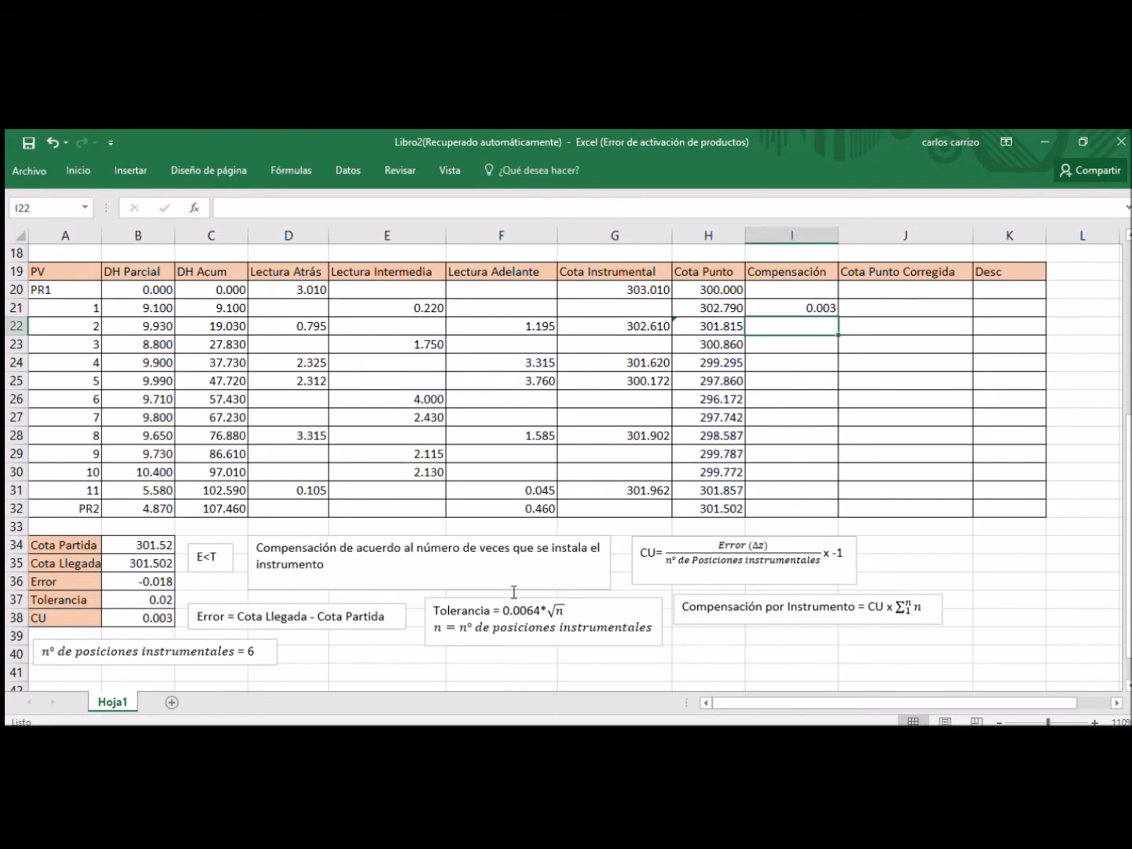
Step: Calculate the Compensación of points 2 and 3 in I22 and I23 with the formula =B38*2
text(=)
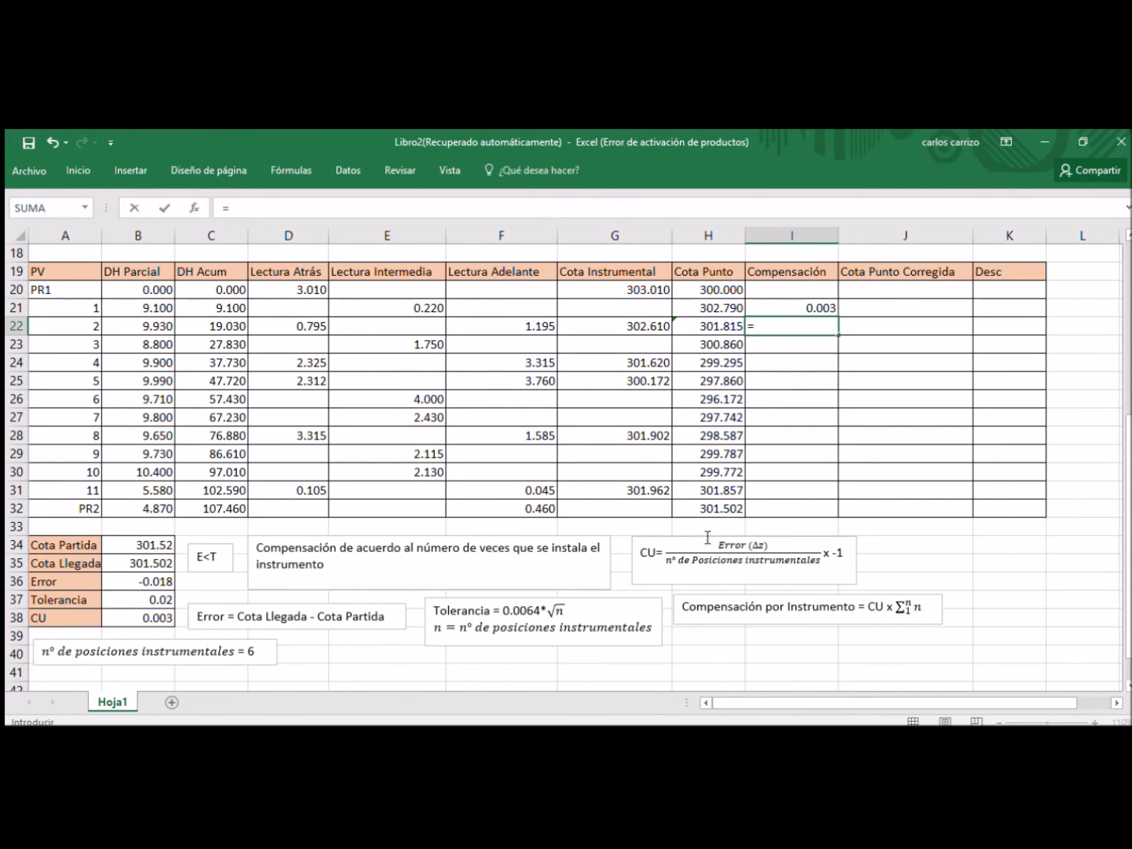
click(139, 627)
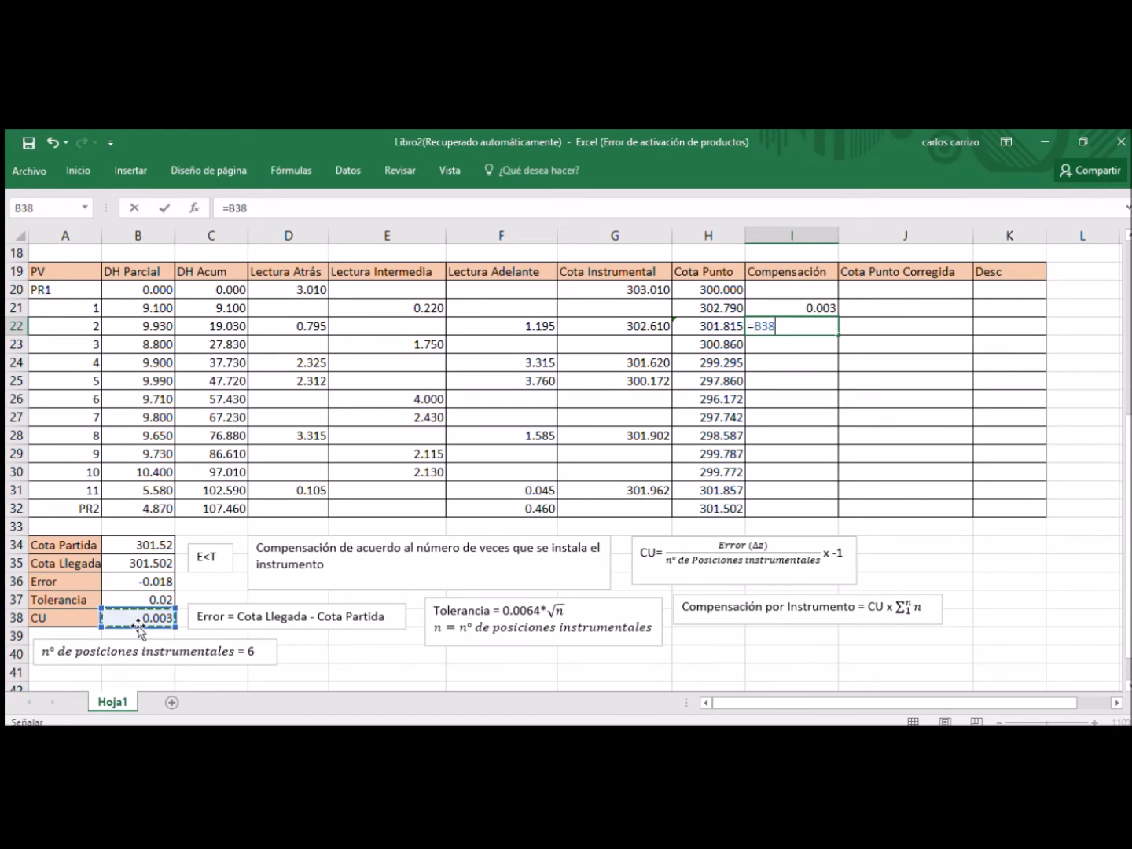
text(*)
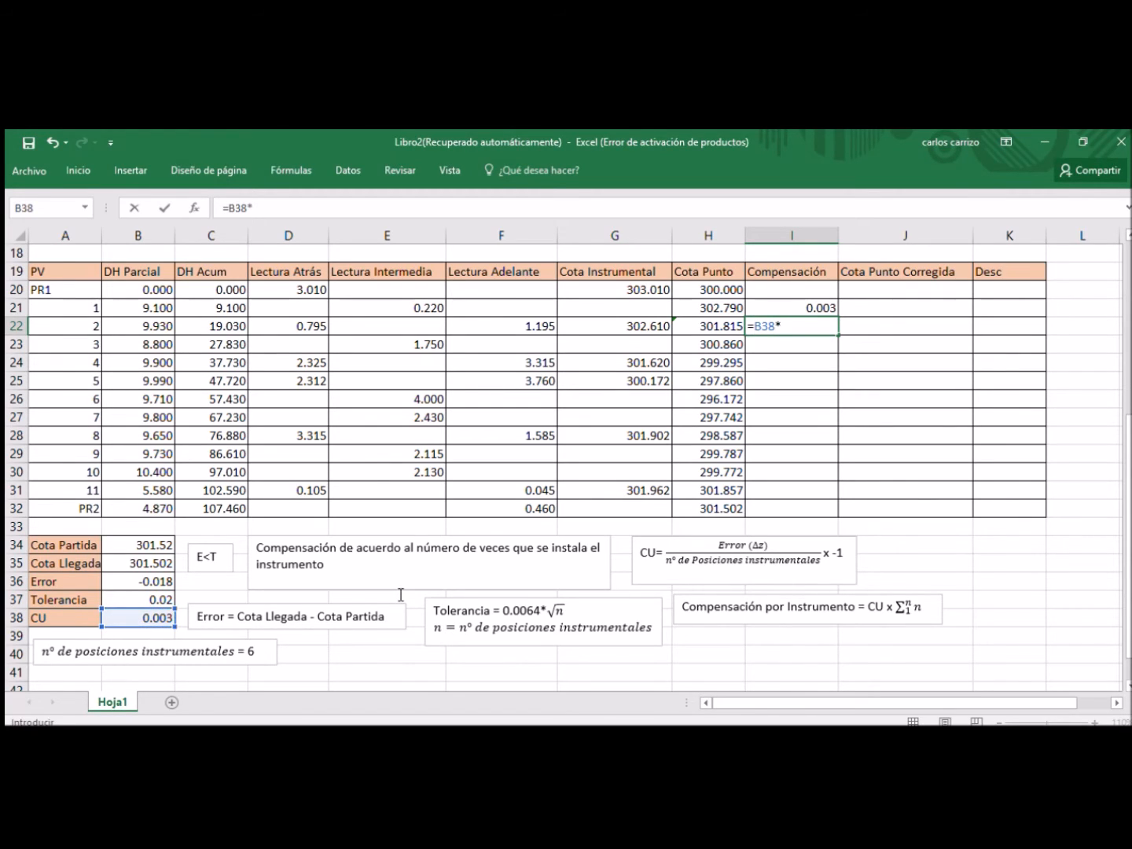
text(2)
key(Return)
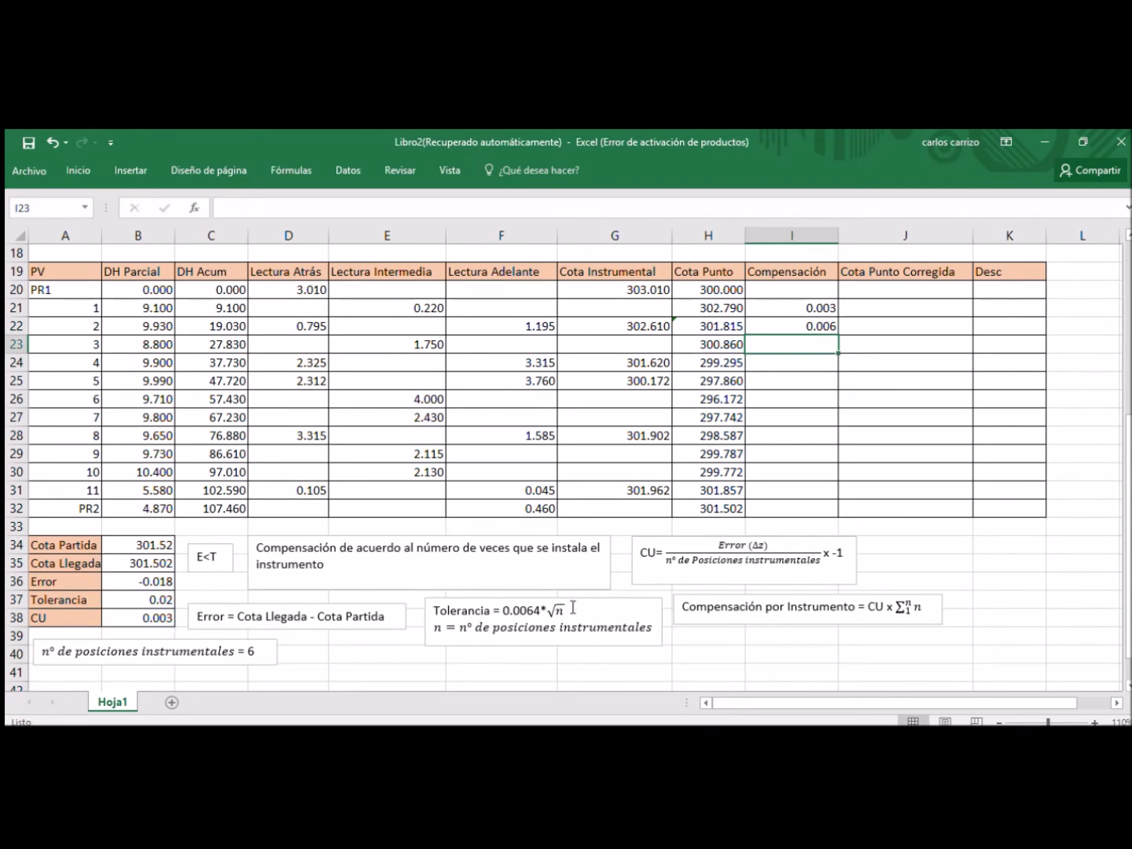
text(=)
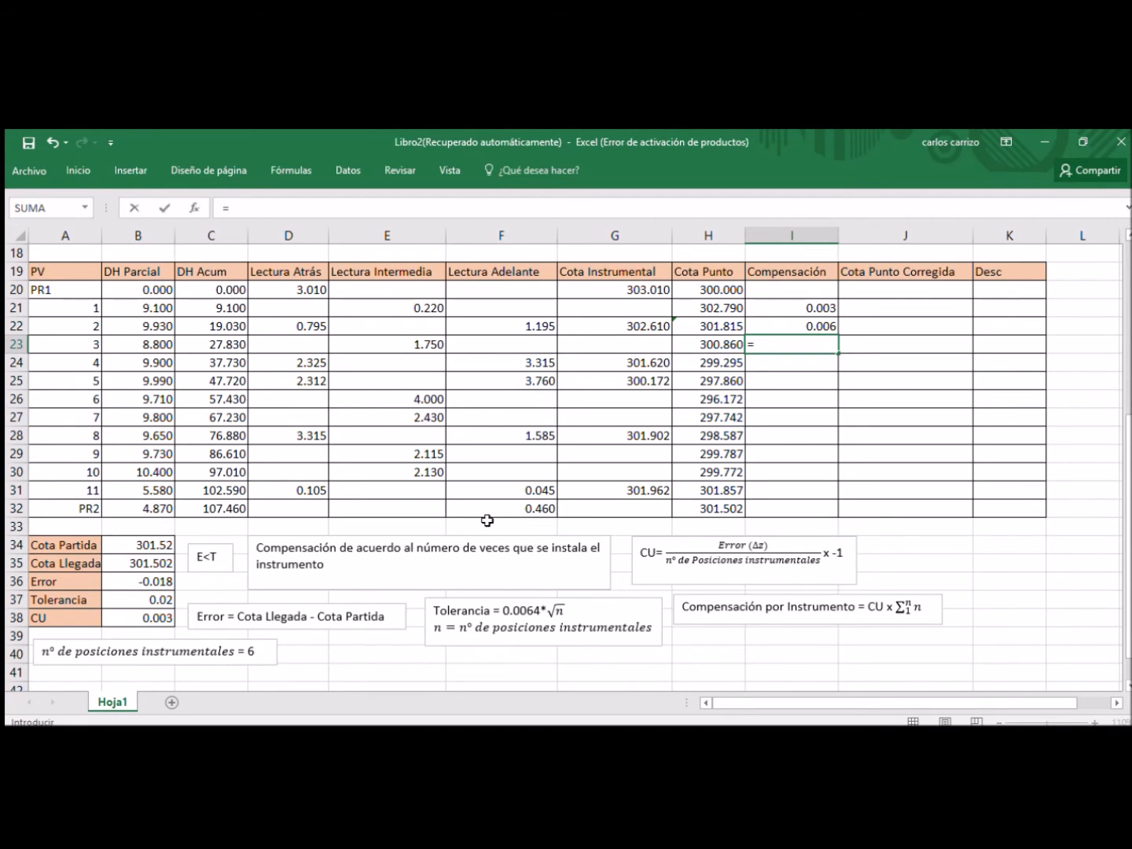
click(167, 616)
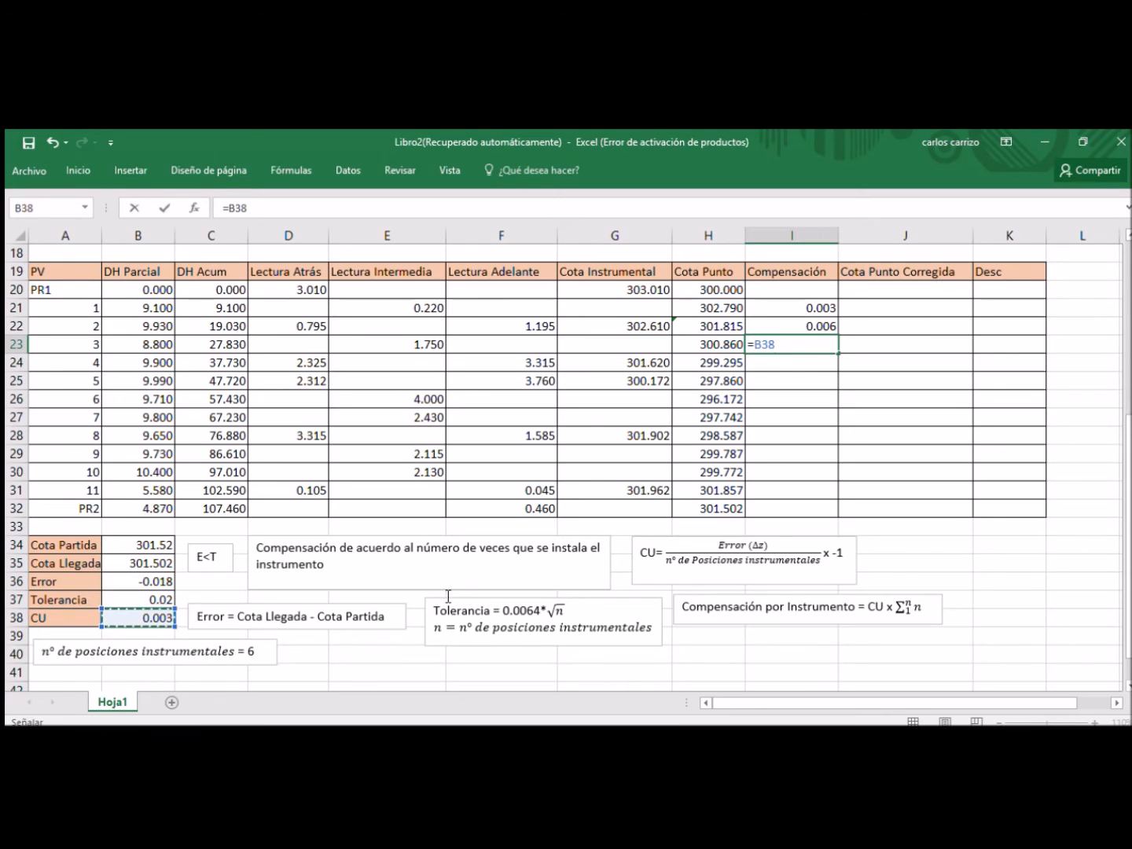
text(*2)
key(Return)
Step: Calculate the Compensación of point 4 in I24 for the third instrument position with the formula =B38*3
text(=)
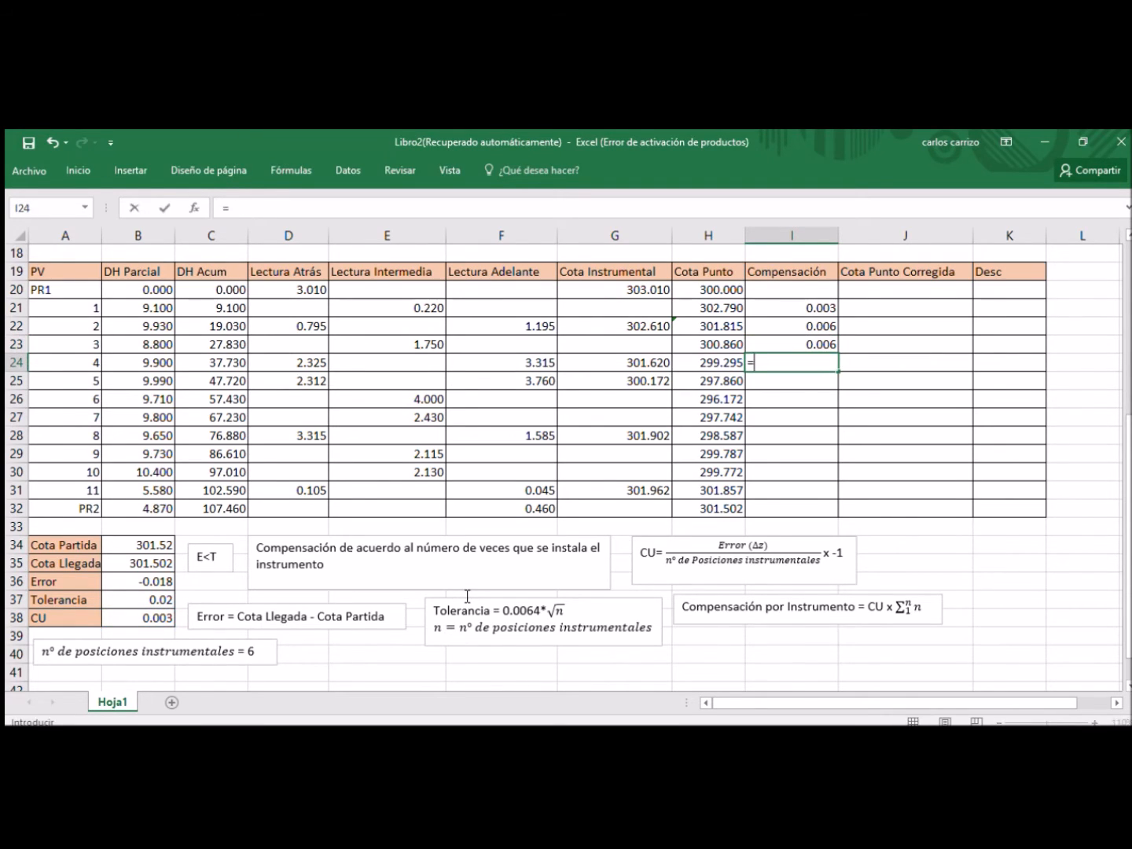
click(132, 617)
text(*)
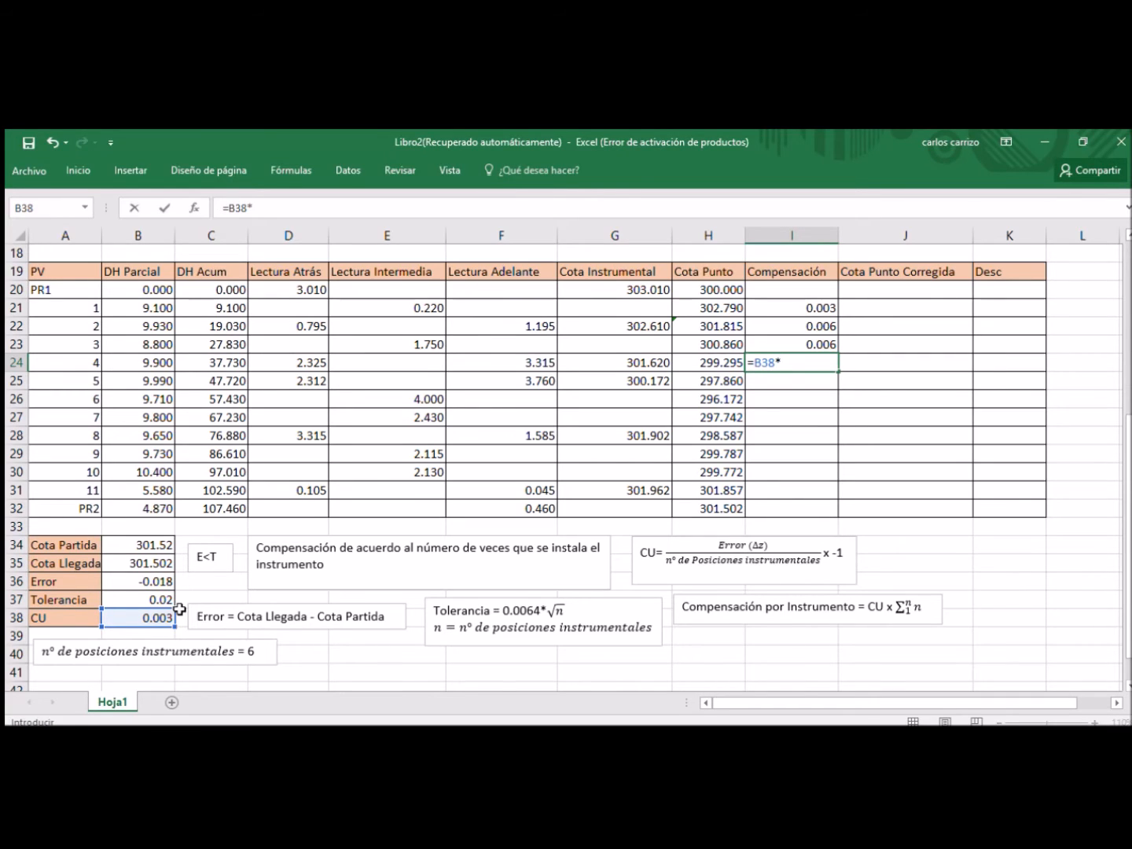
text(3)
key(Return)
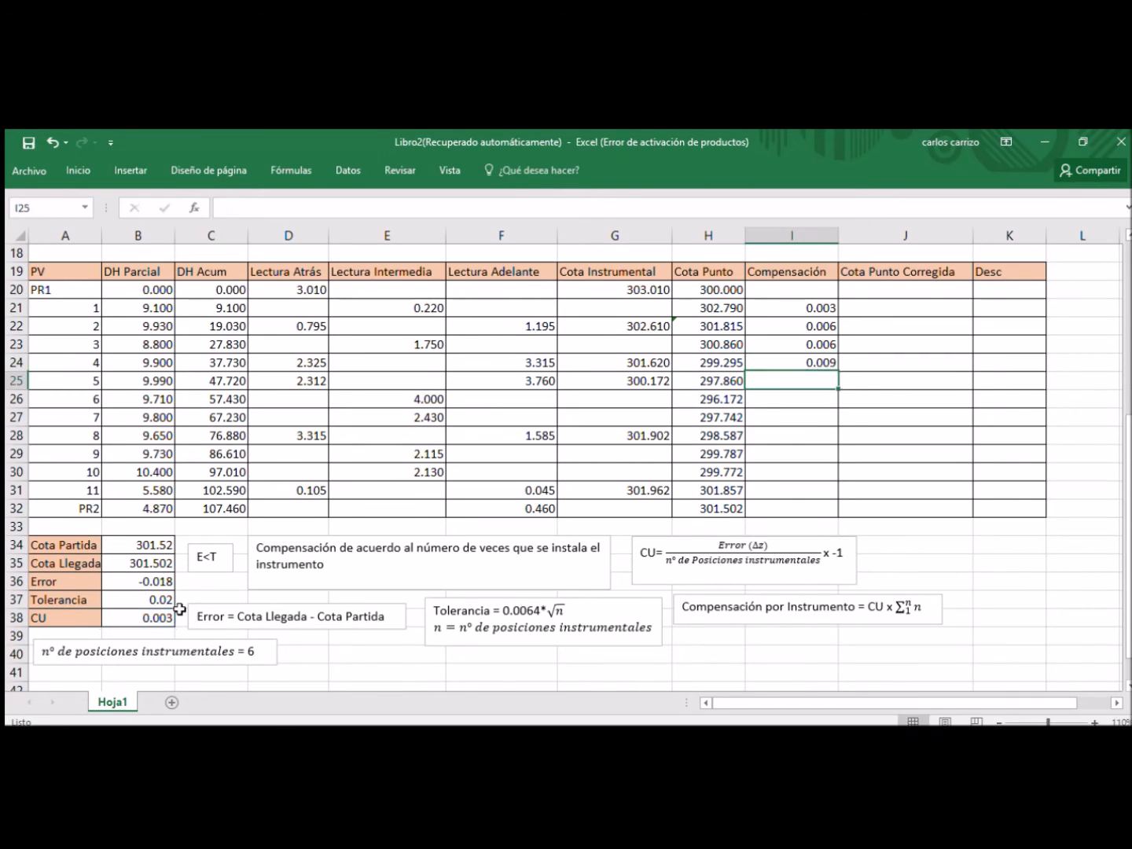
Step: Calculate the Compensación of points 5, 6 and 7 in I25, I26 and I27 with the formula =B38*4
text(=)
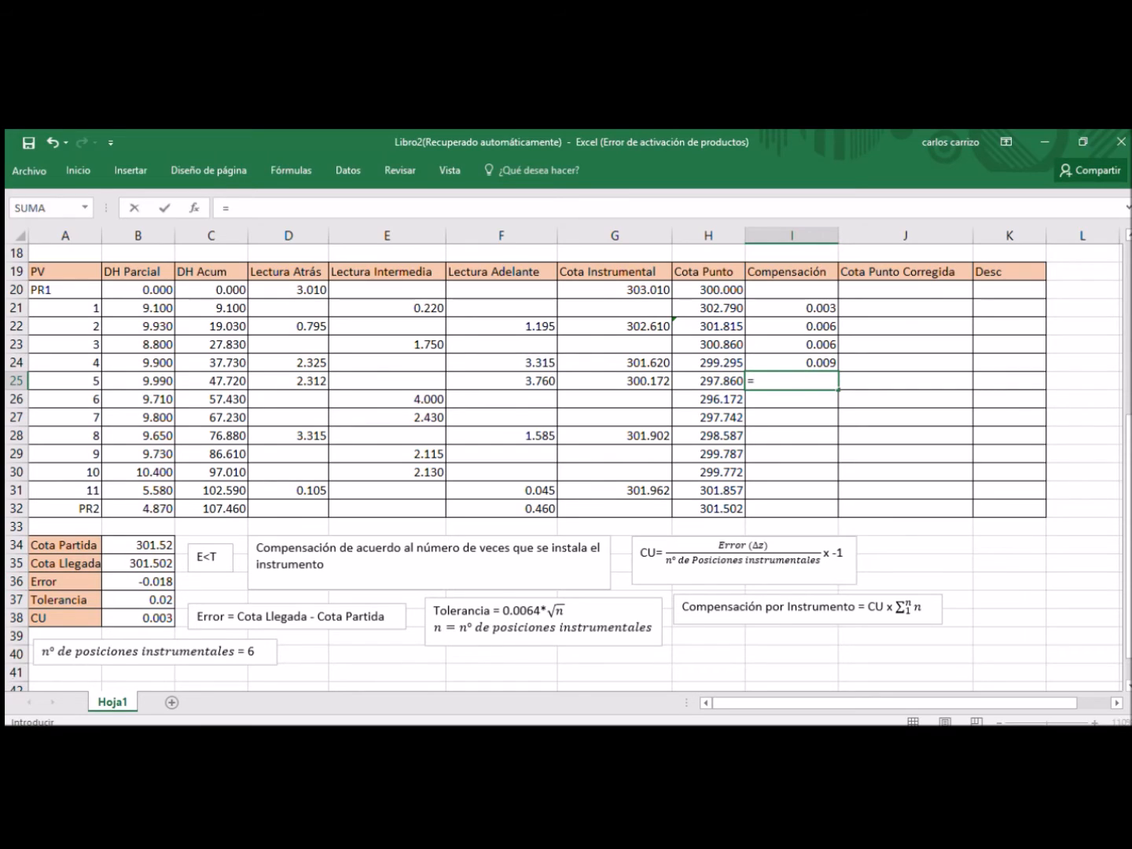
click(149, 616)
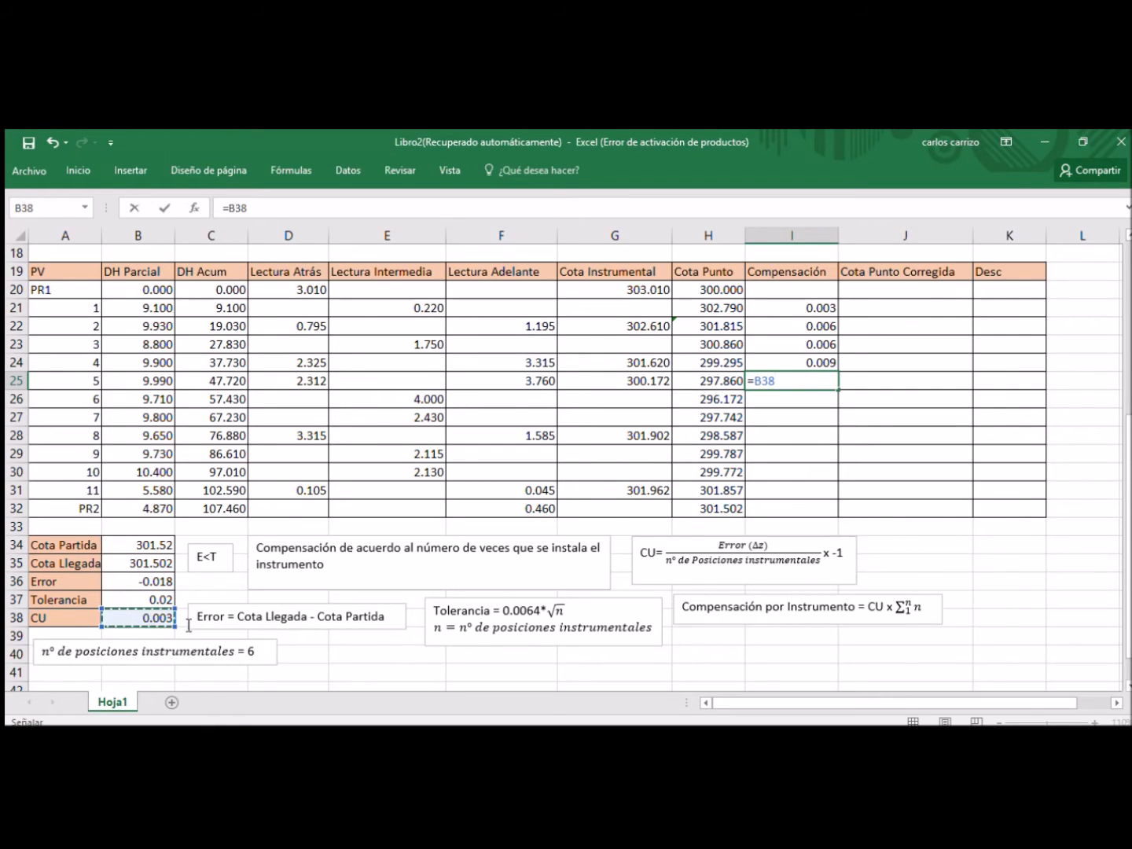
text(*4)
key(Return)
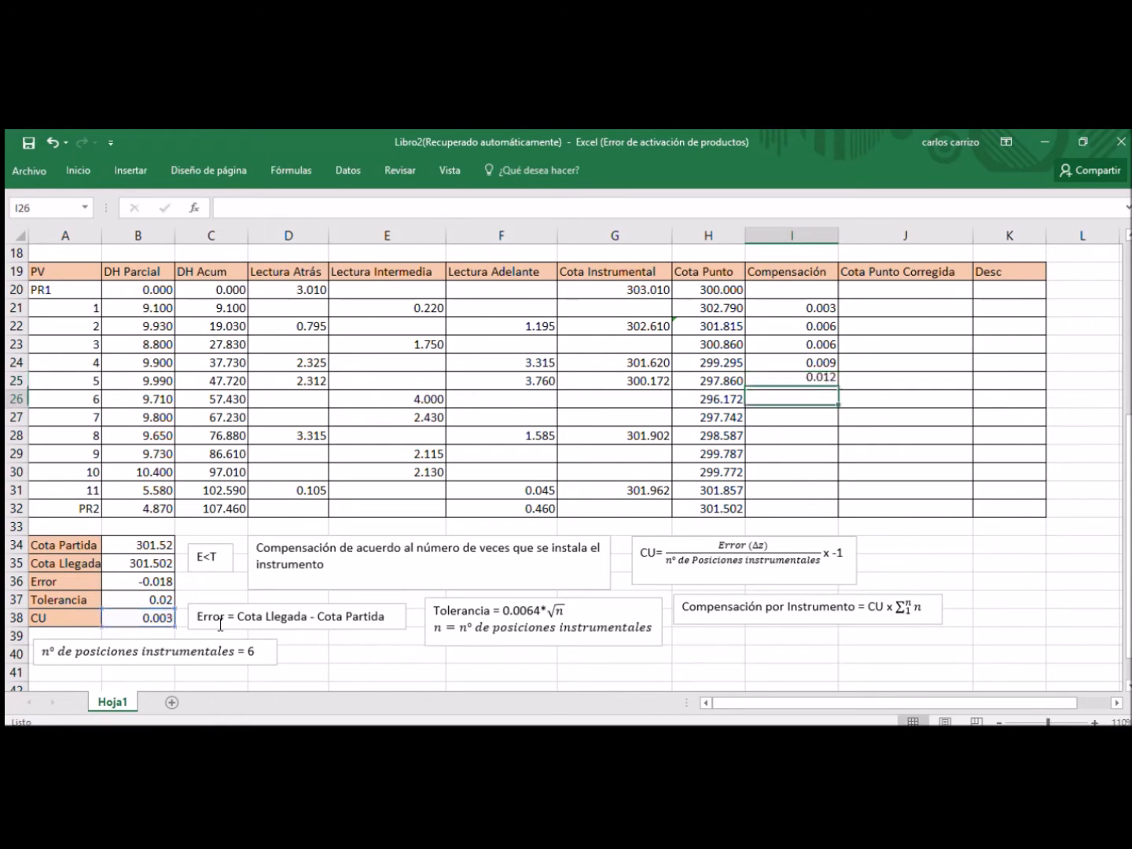
text(=)
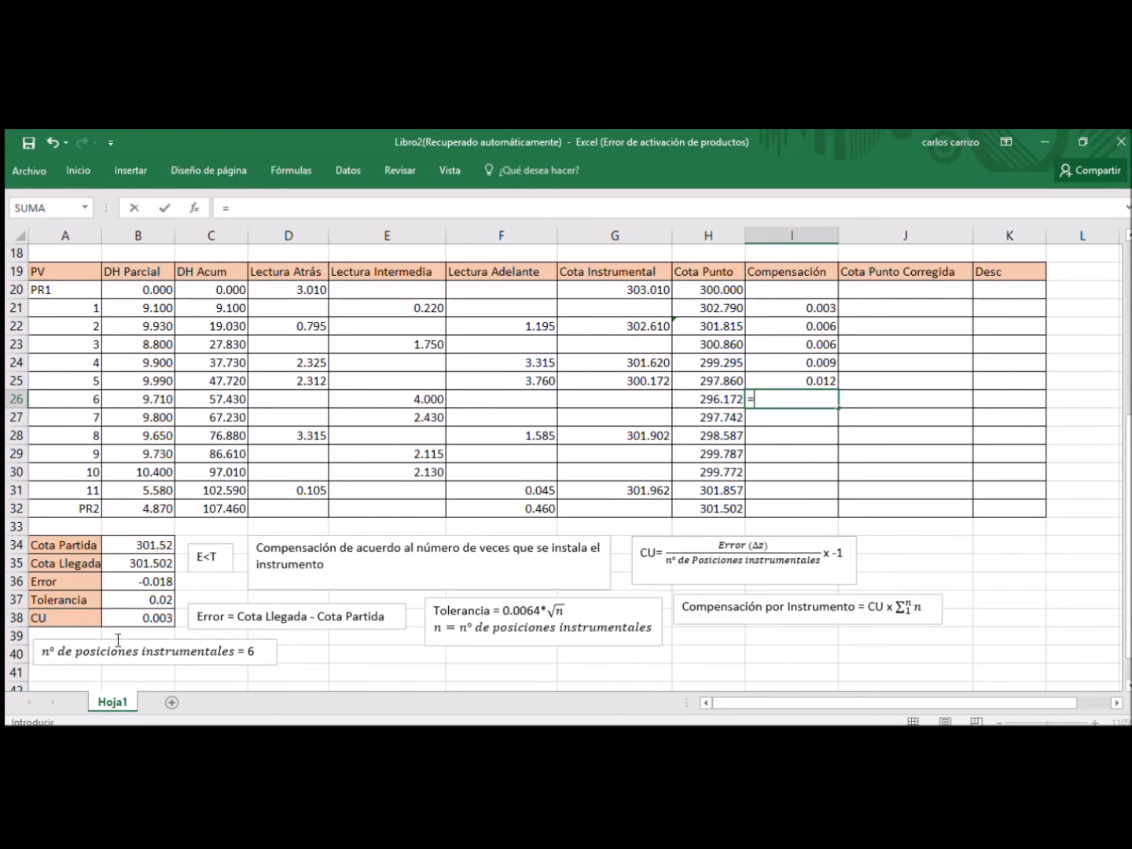
click(120, 620)
text(*4)
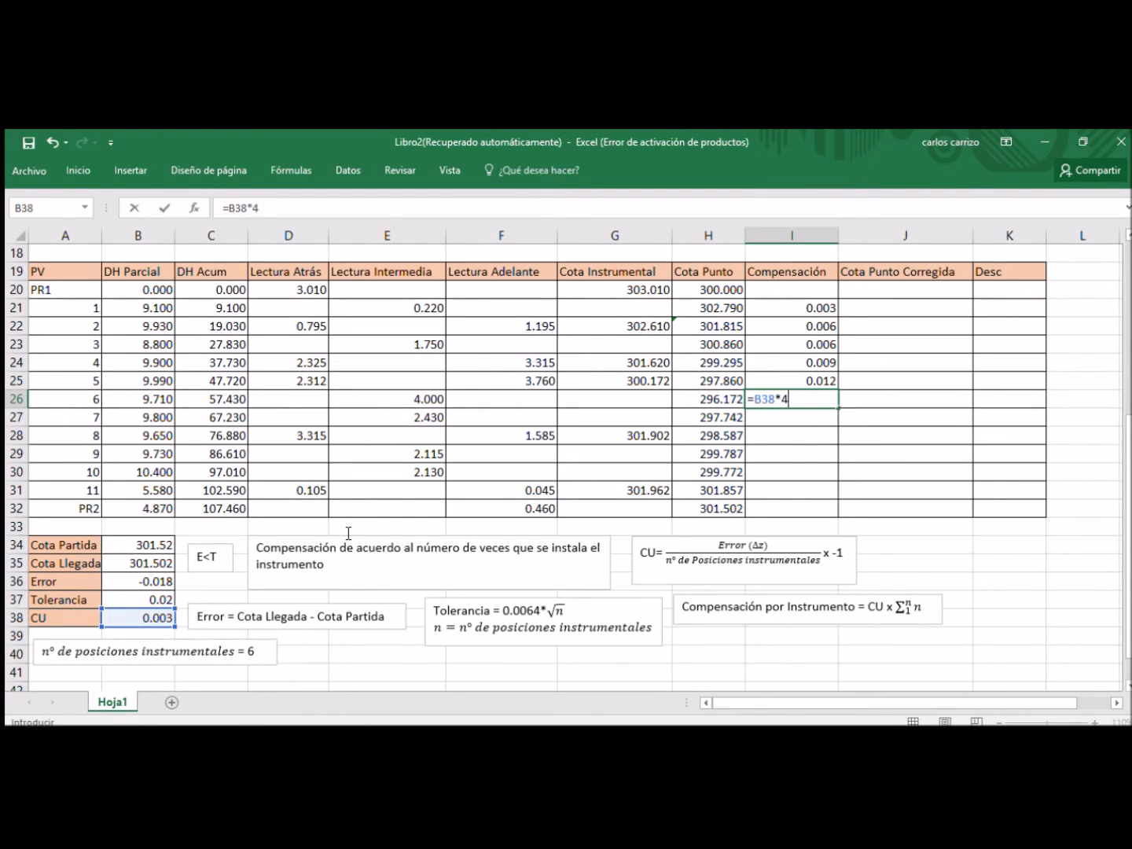
key(Return)
text(=)
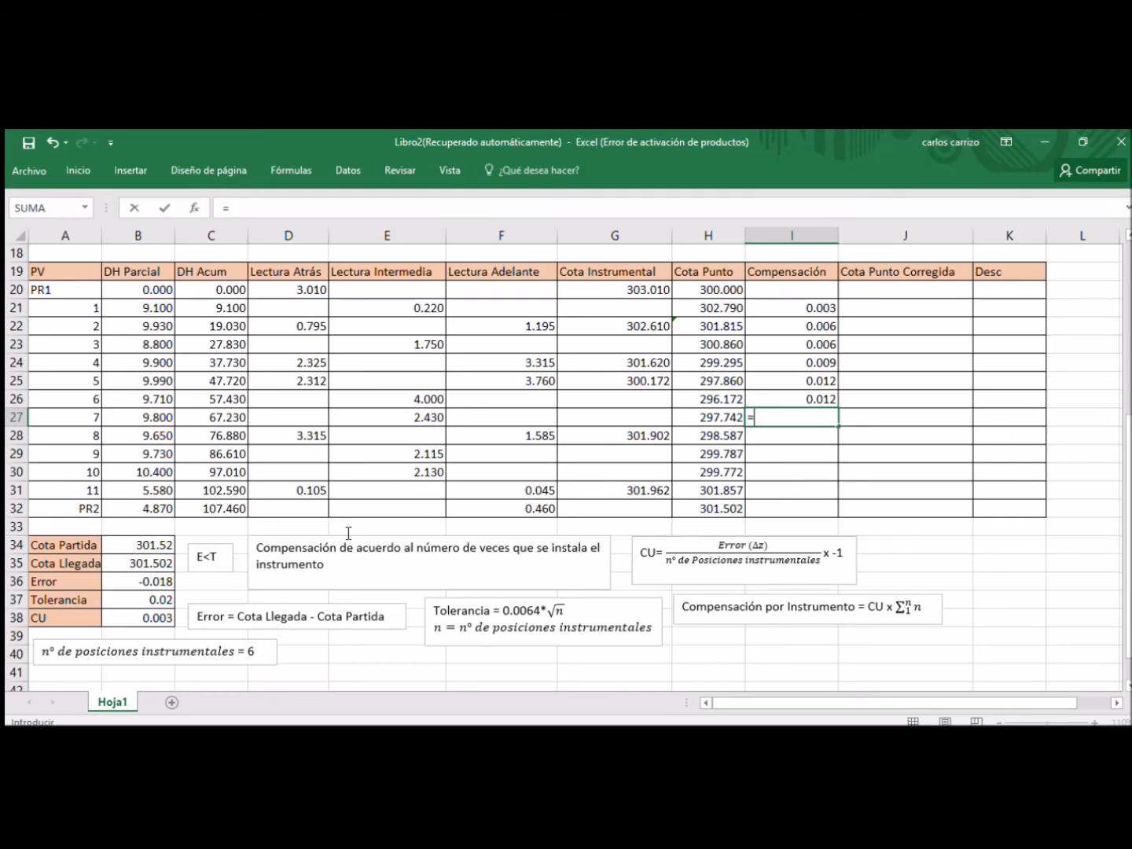
click(136, 616)
text(*4)
key(Return)
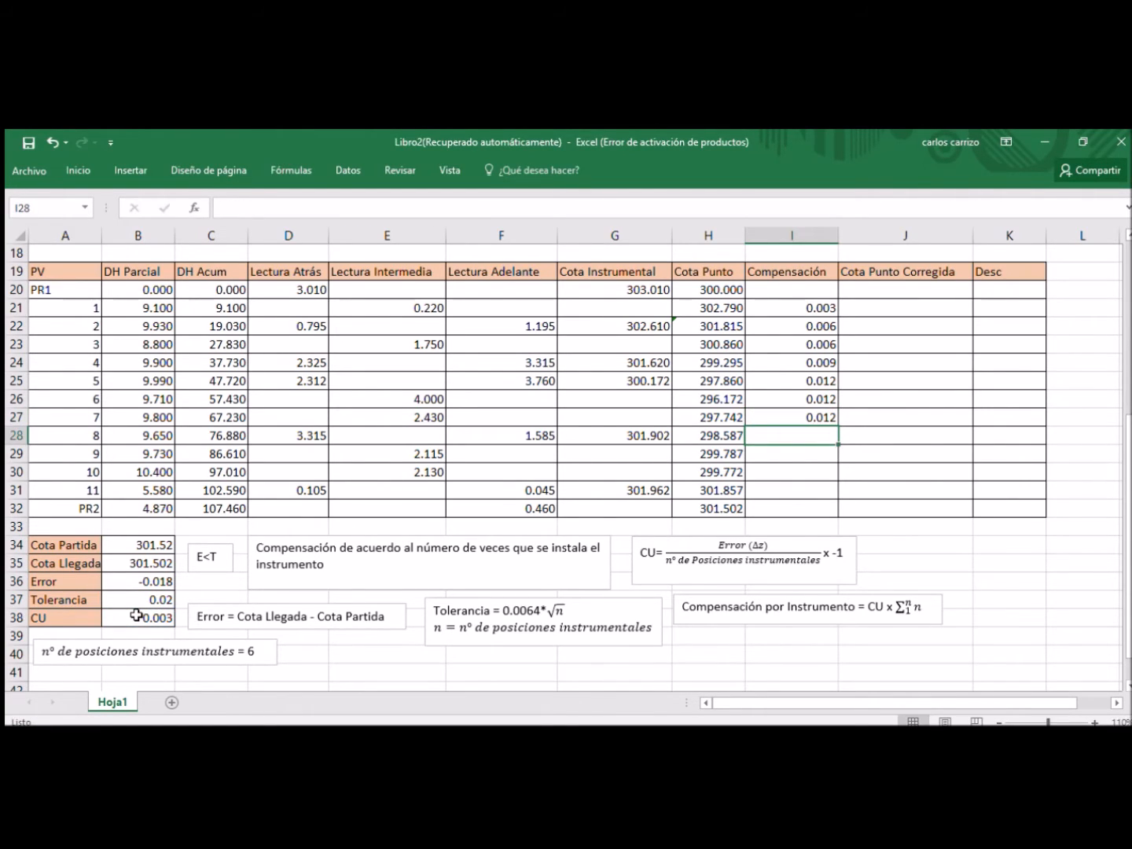
Step: Calculate the Compensación of points 8, 9 and 10 in I28, I29 and I30 with the formula =B38*5
text(=)
click(142, 615)
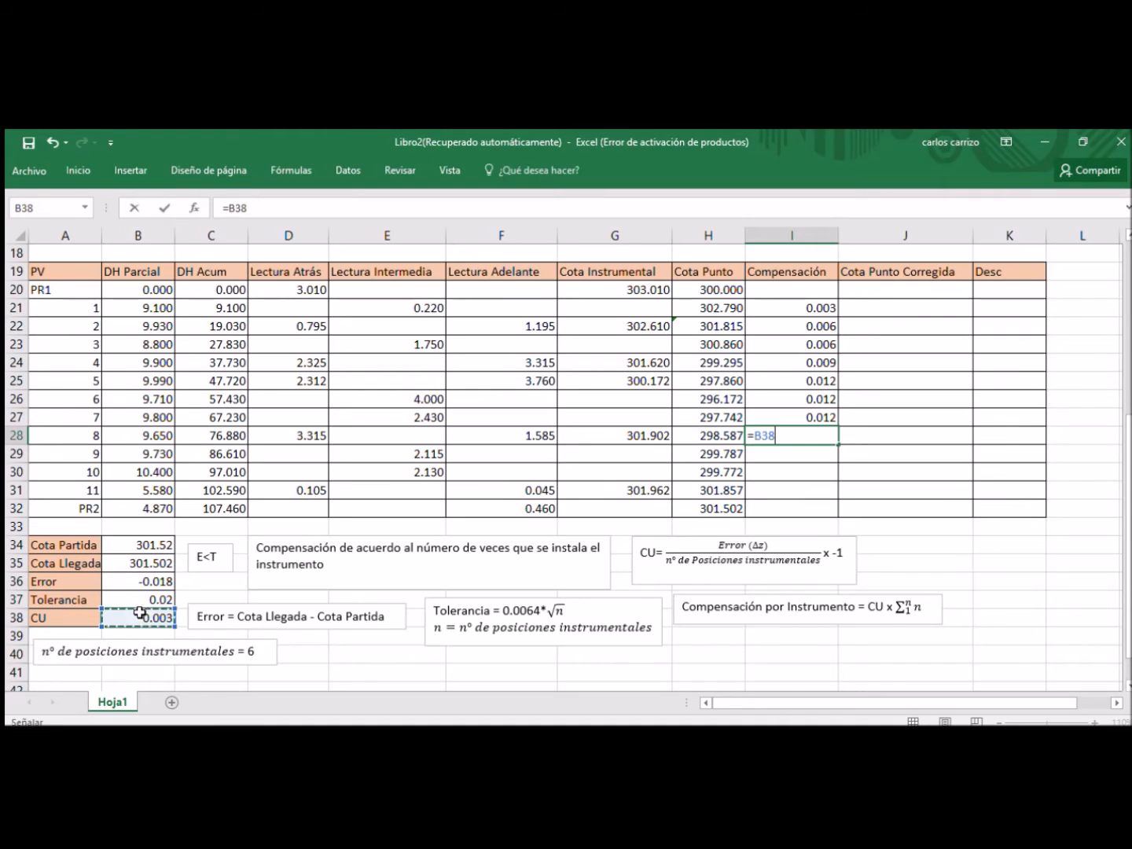
text(*)
text(5)
key(Return)
text(=)
click(130, 616)
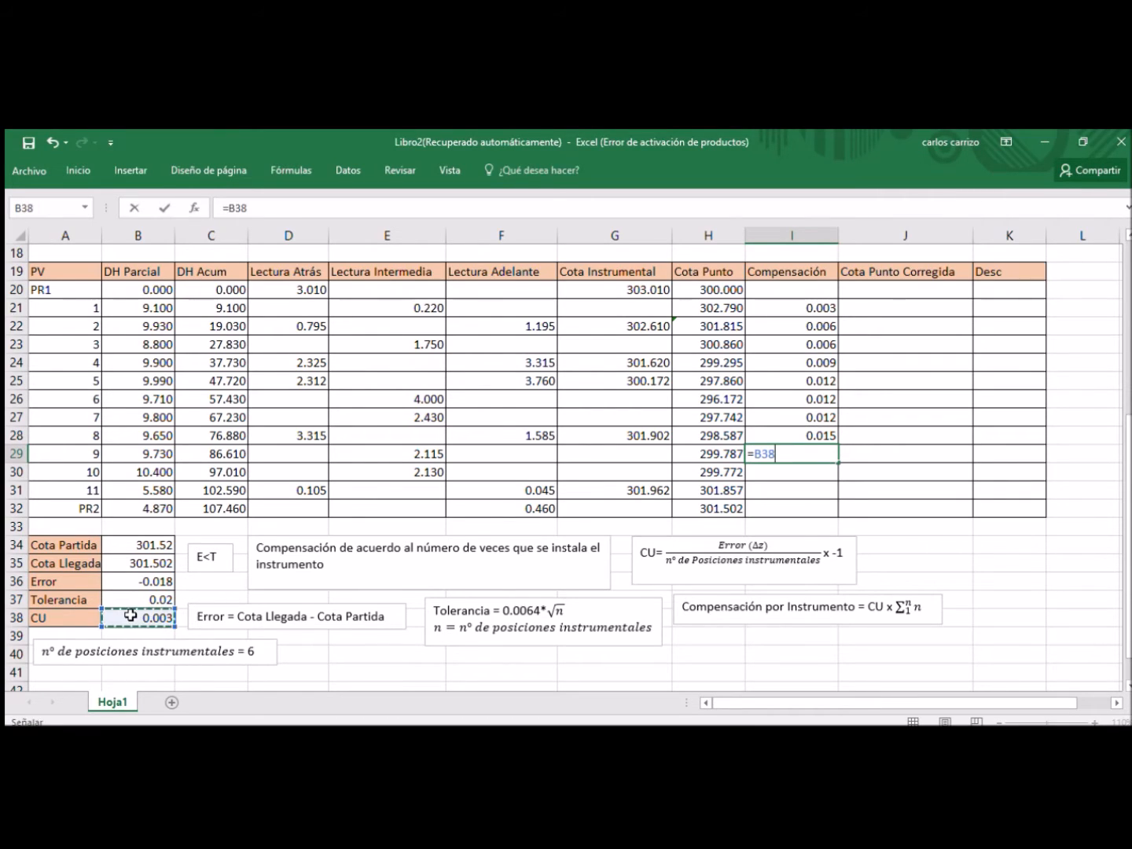
text(*5)
key(Return)
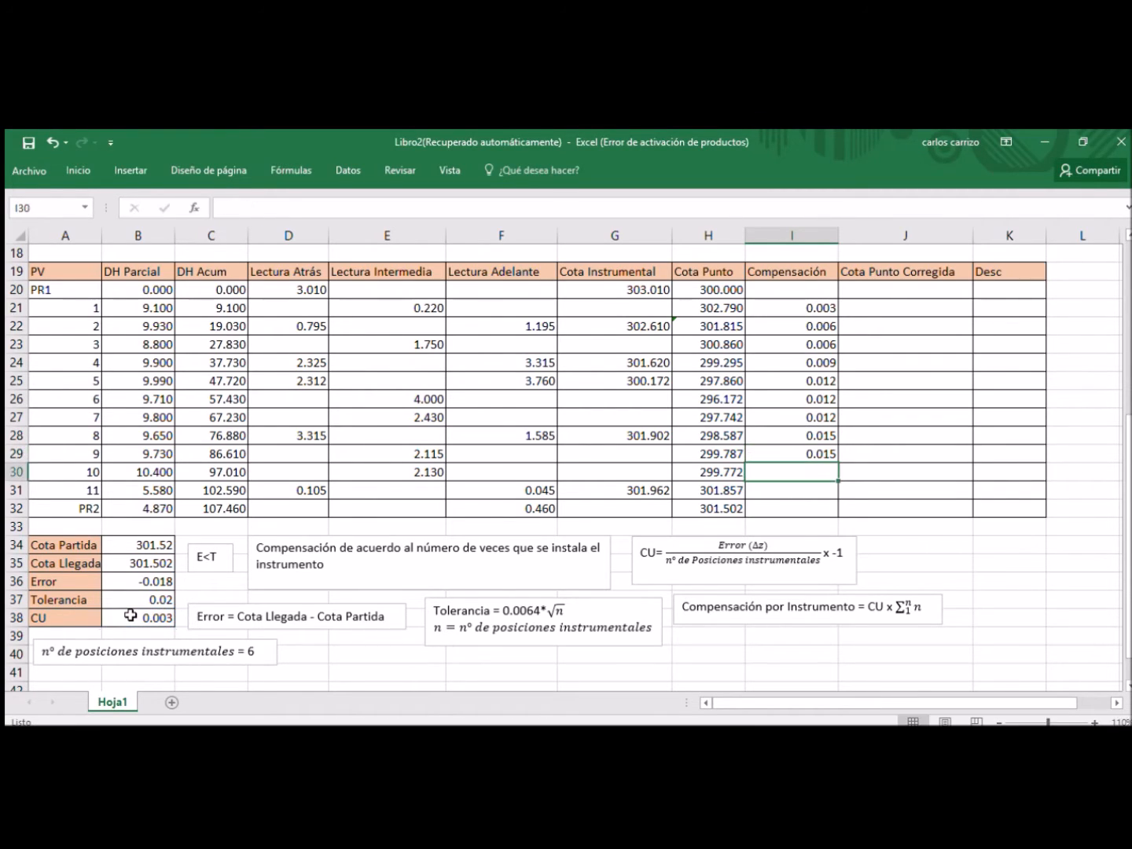
text(=)
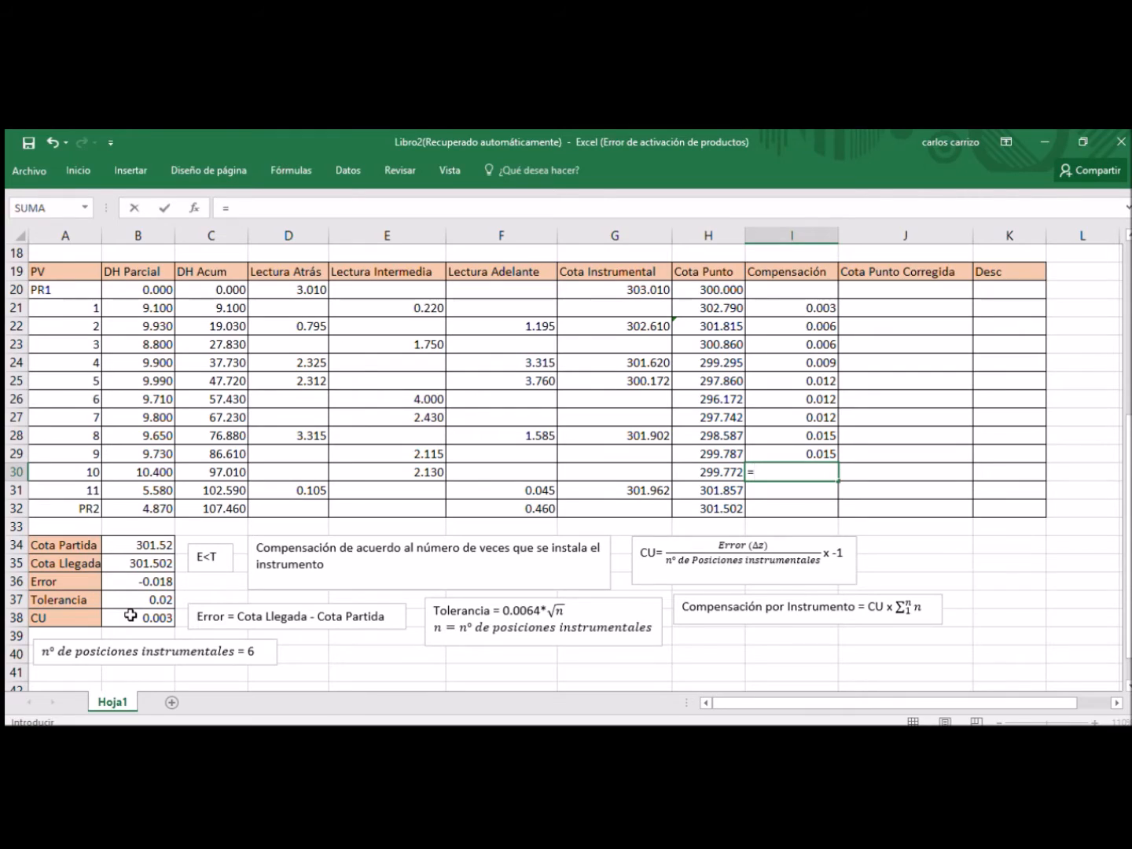
click(131, 615)
text(*5)
key(Return)
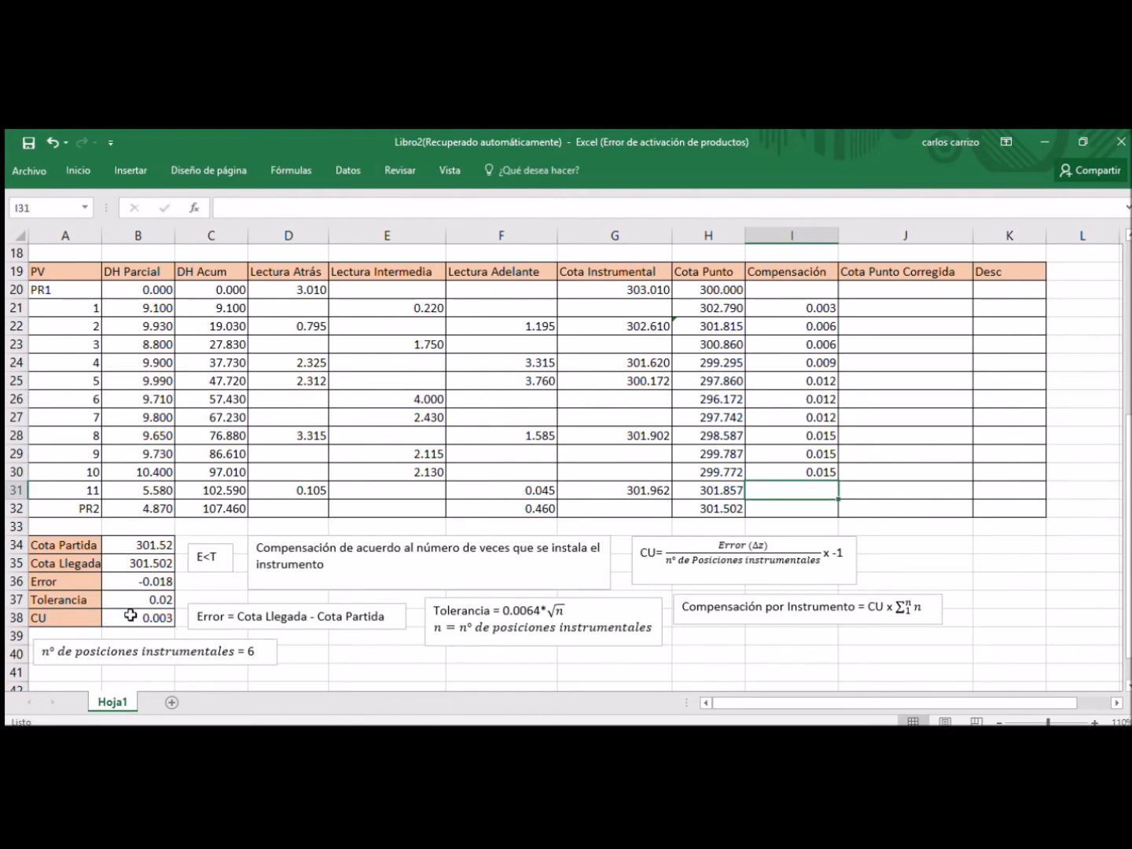
Step: Calculate the Compensación of point 11 and PR2 in I31 and I32 with the formula =B38*6
text(=)
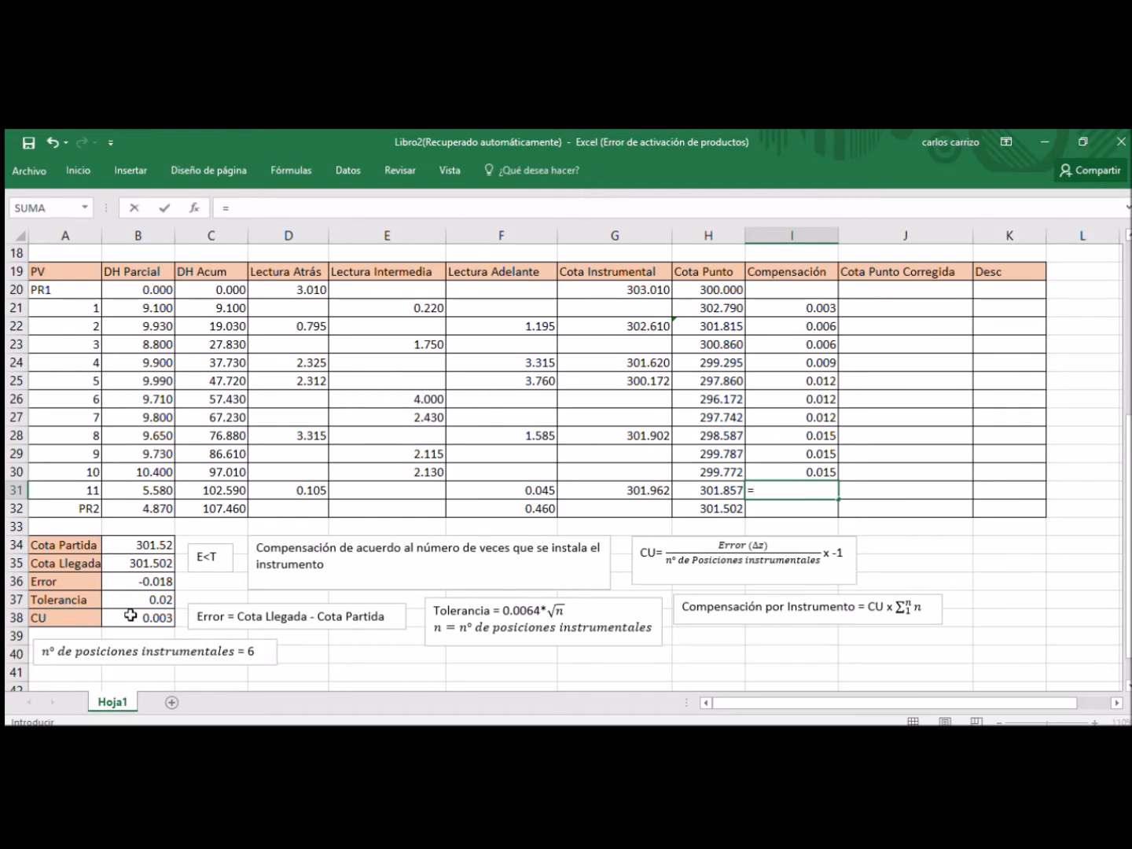
click(130, 616)
text(*6)
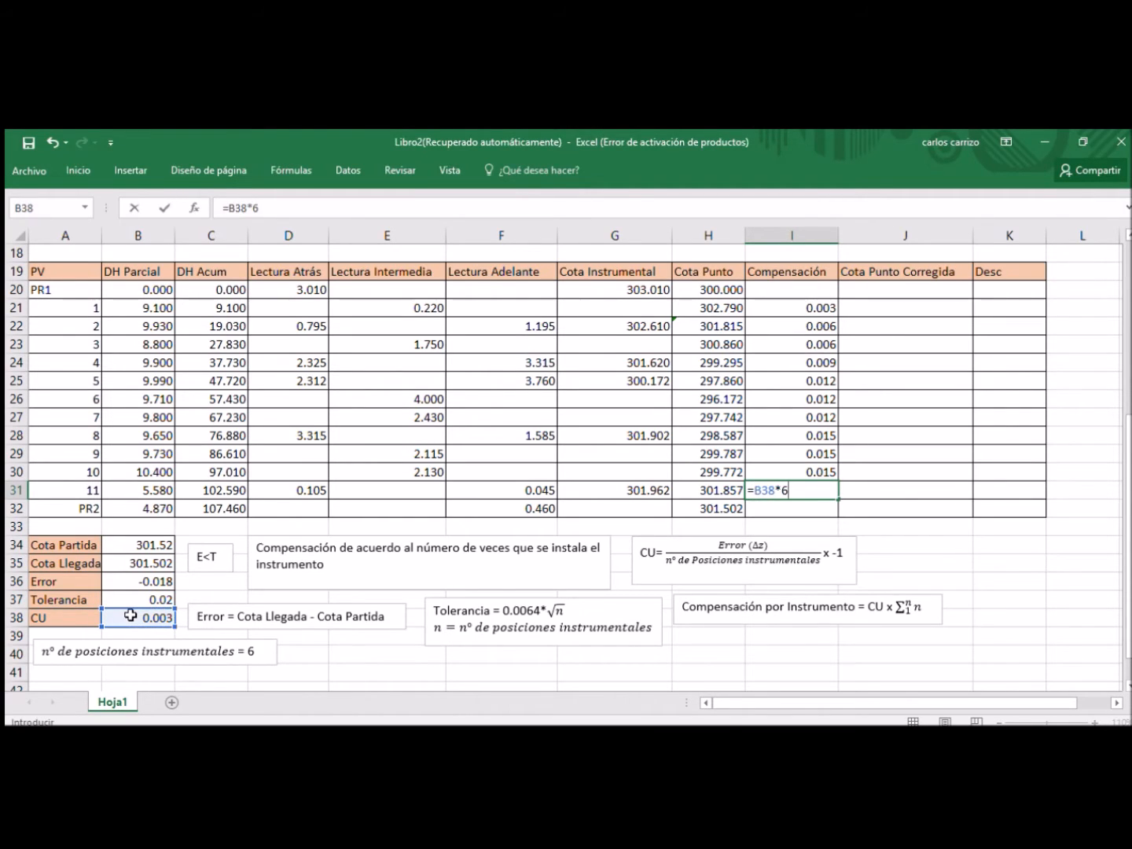
key(Return)
text(=)
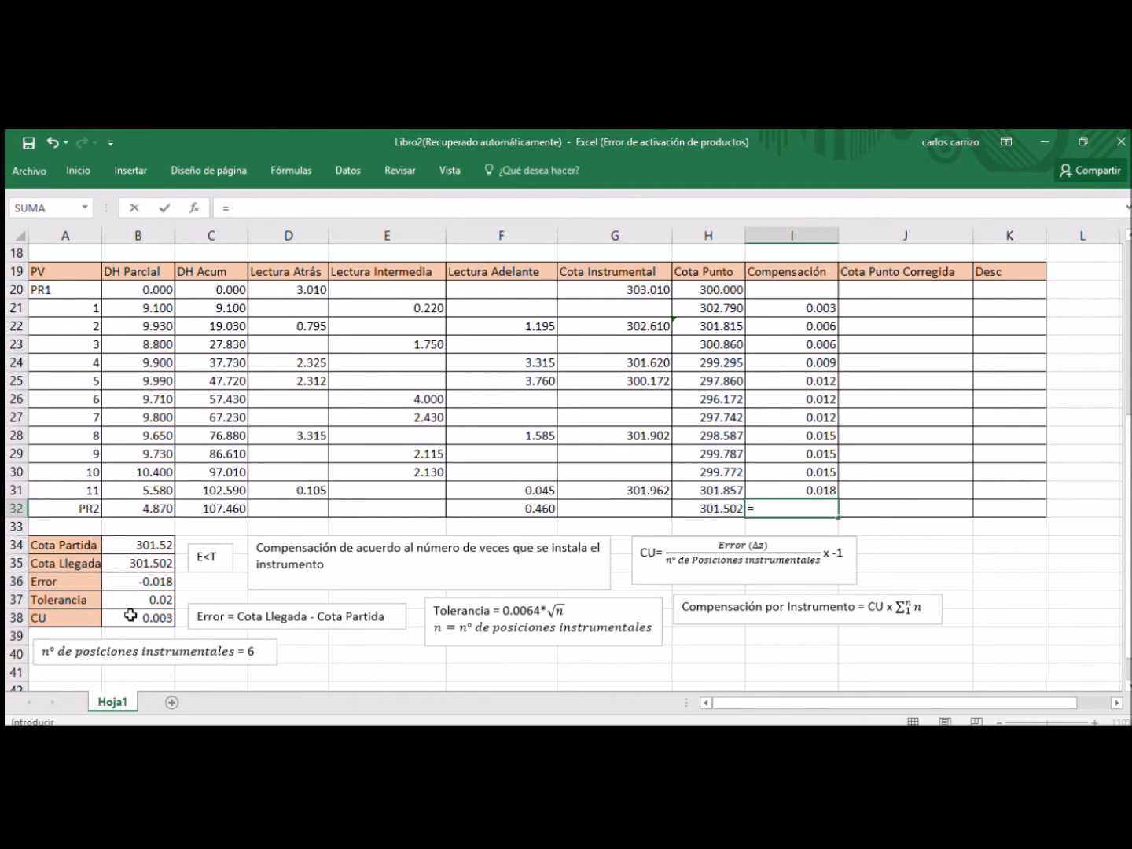
click(130, 616)
text(*6)
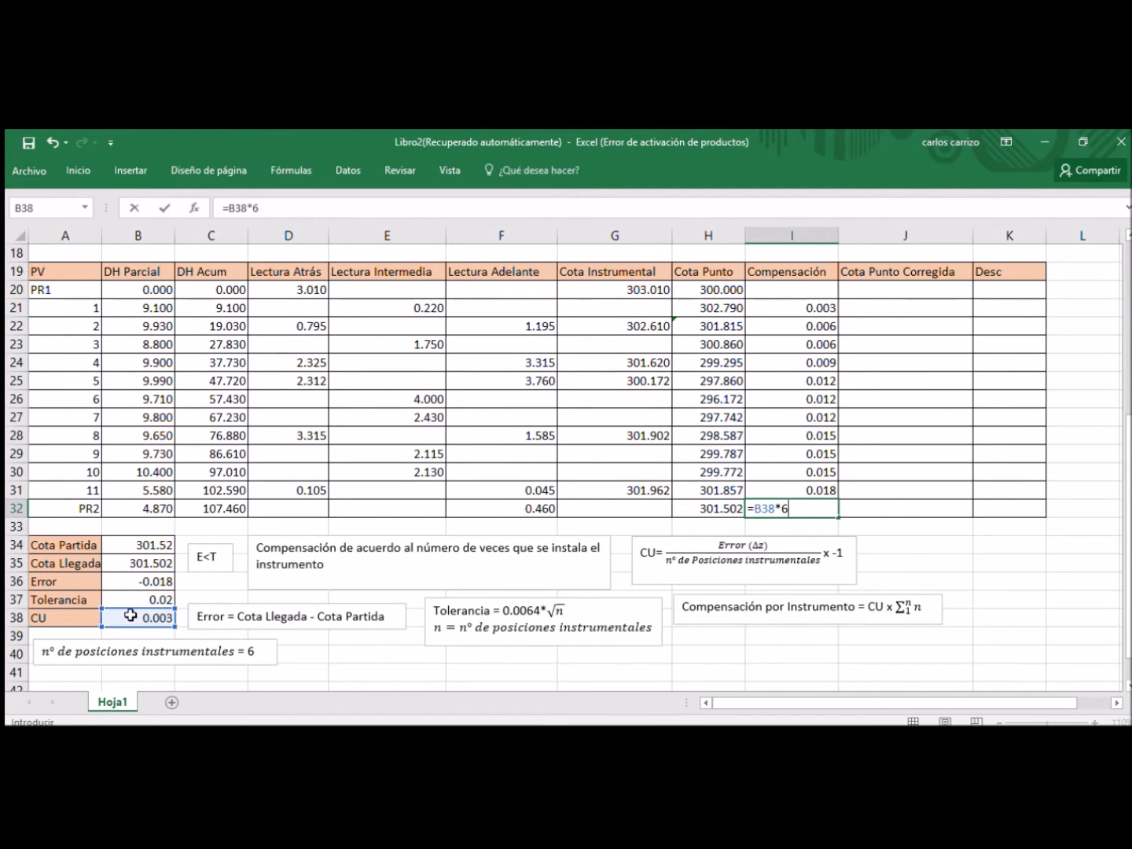
key(Return)
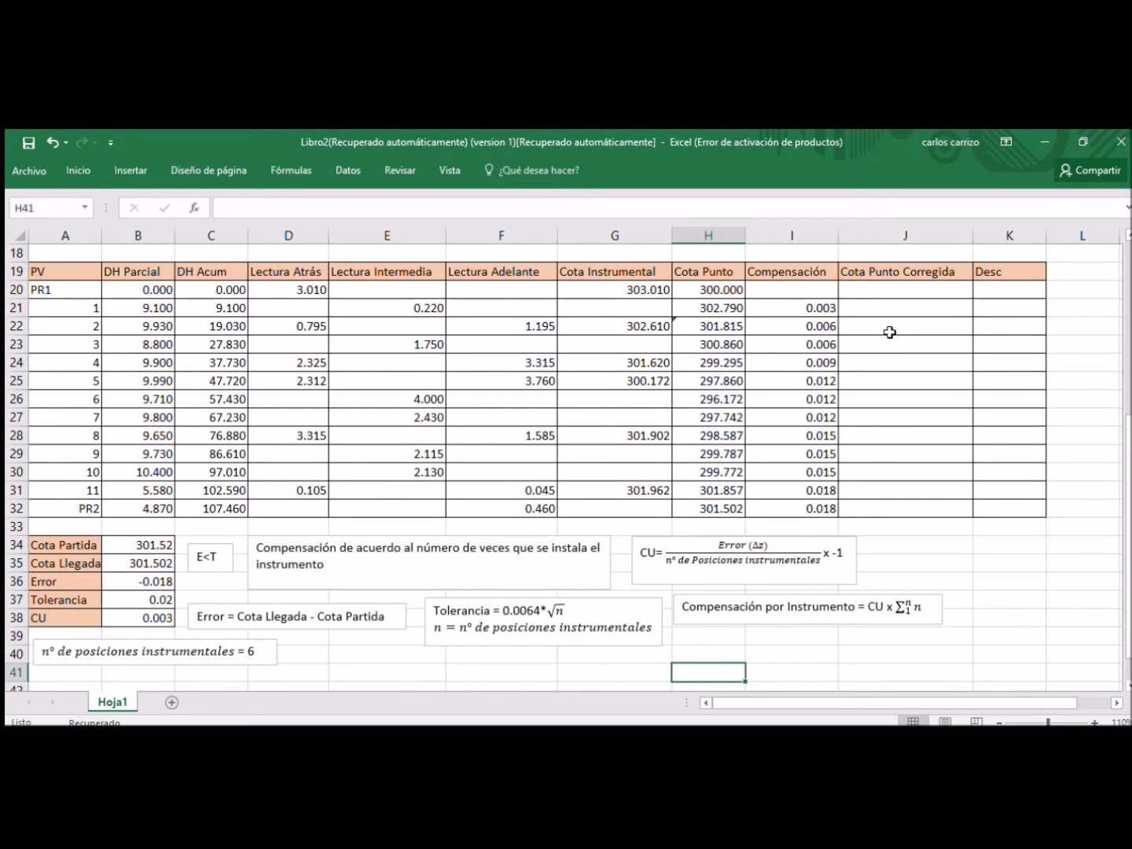
Step: Calculate the Cota Punto Corregida in J21 with =H21+I21 and fill the formula down to J32
click(869, 311)
text(=)
click(723, 311)
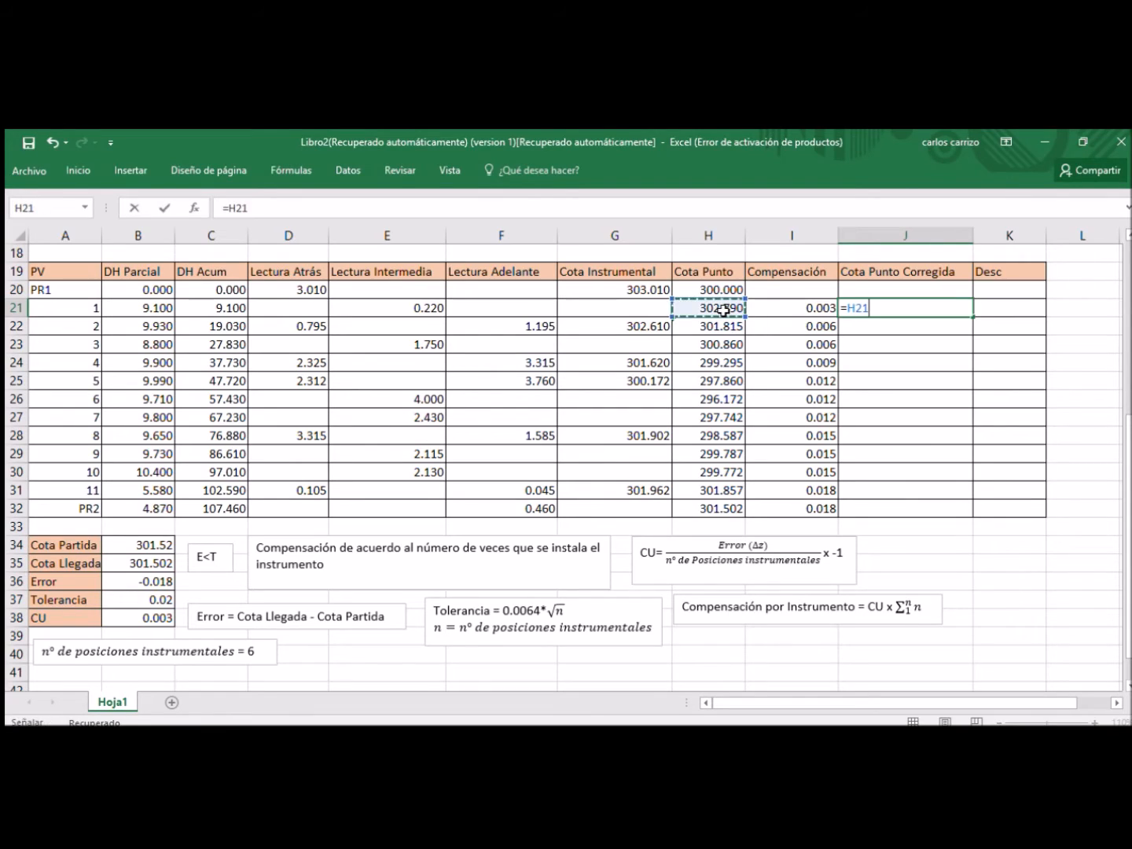
text(+)
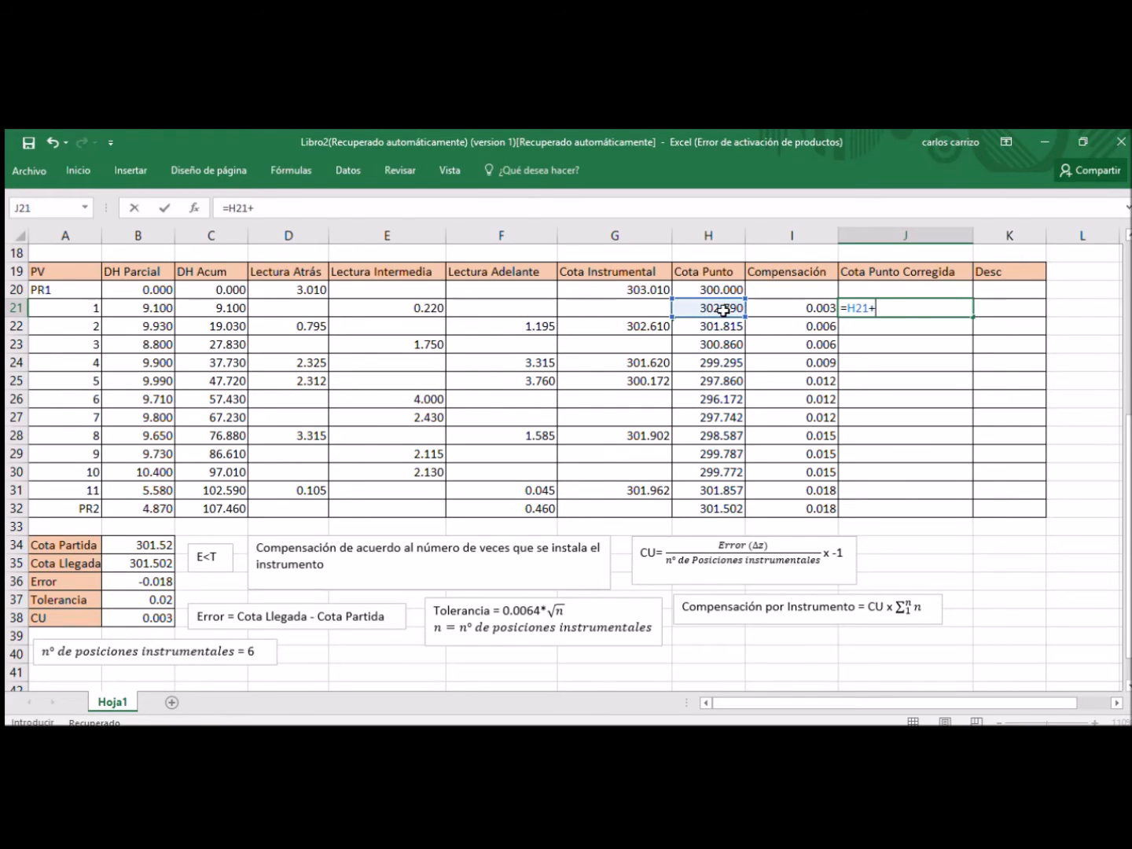
click(786, 307)
key(Return)
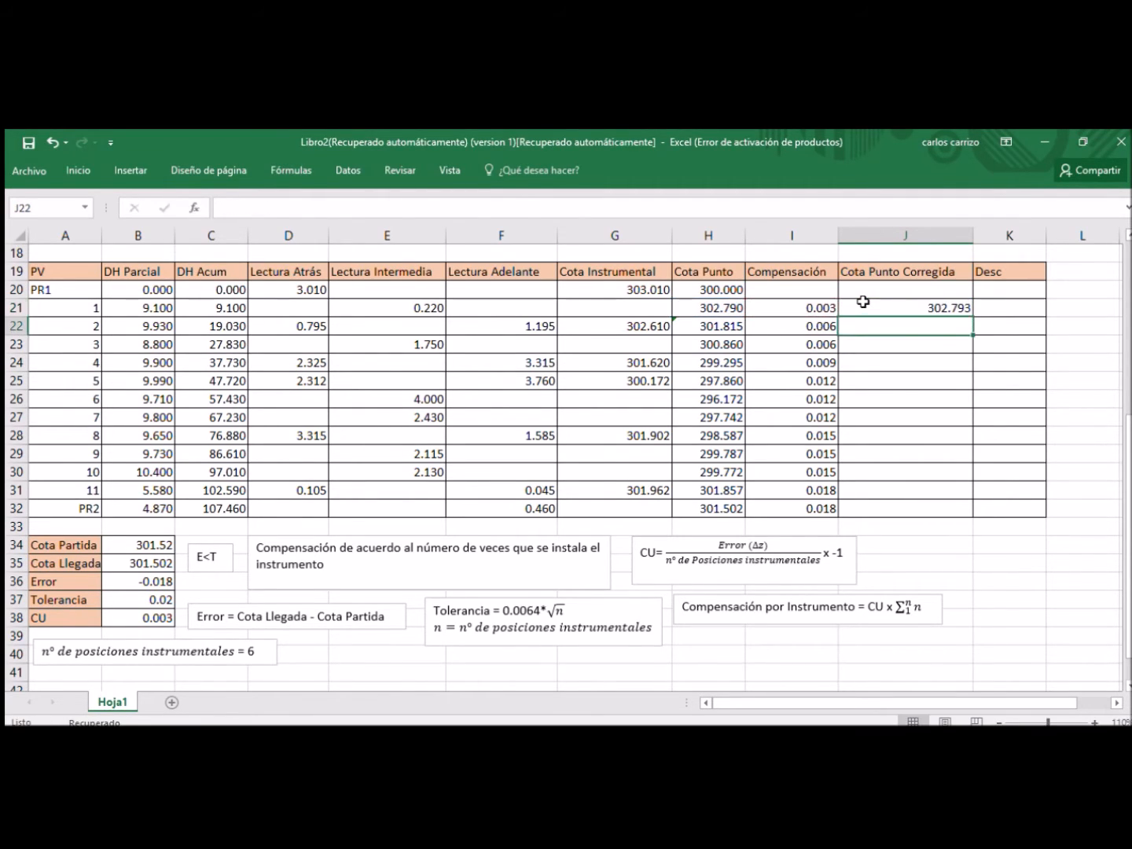
click(863, 308)
drag(973, 316, 955, 511)
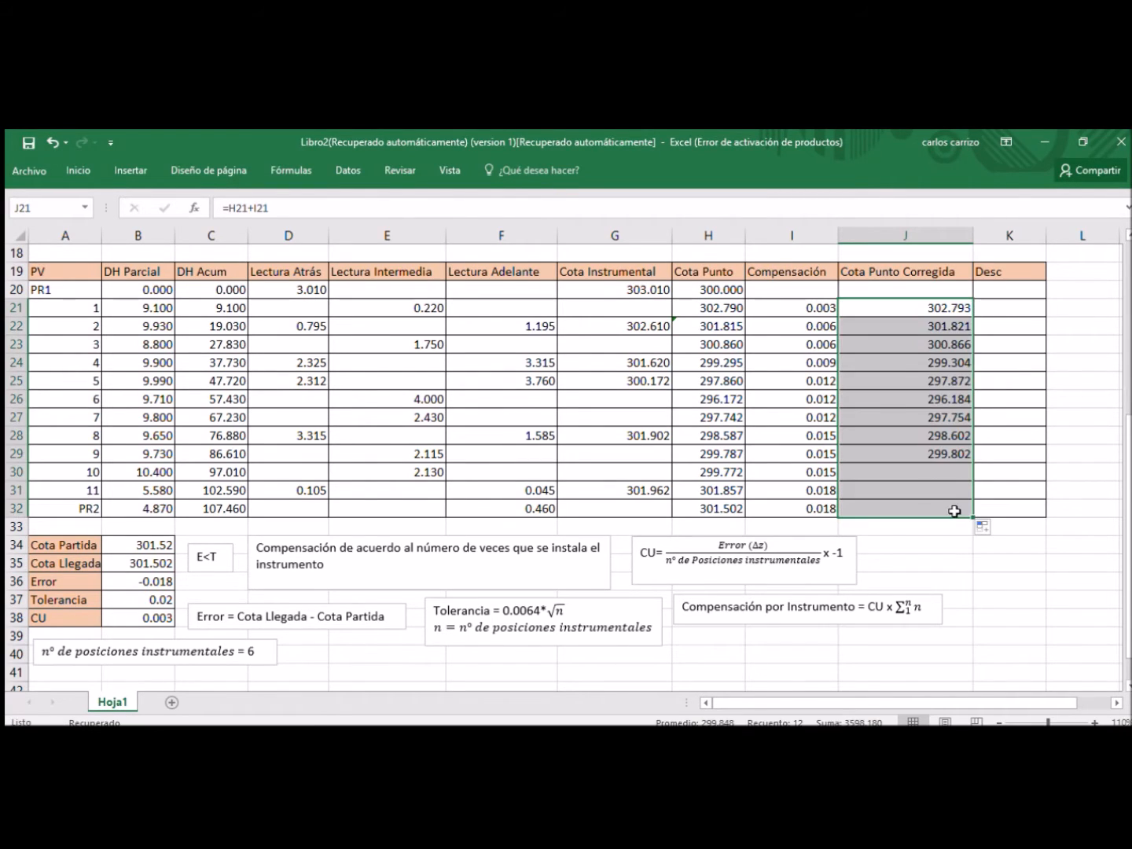
Step: Enter 300 as the Cota Punto Corregida of PR1 in J20
click(894, 292)
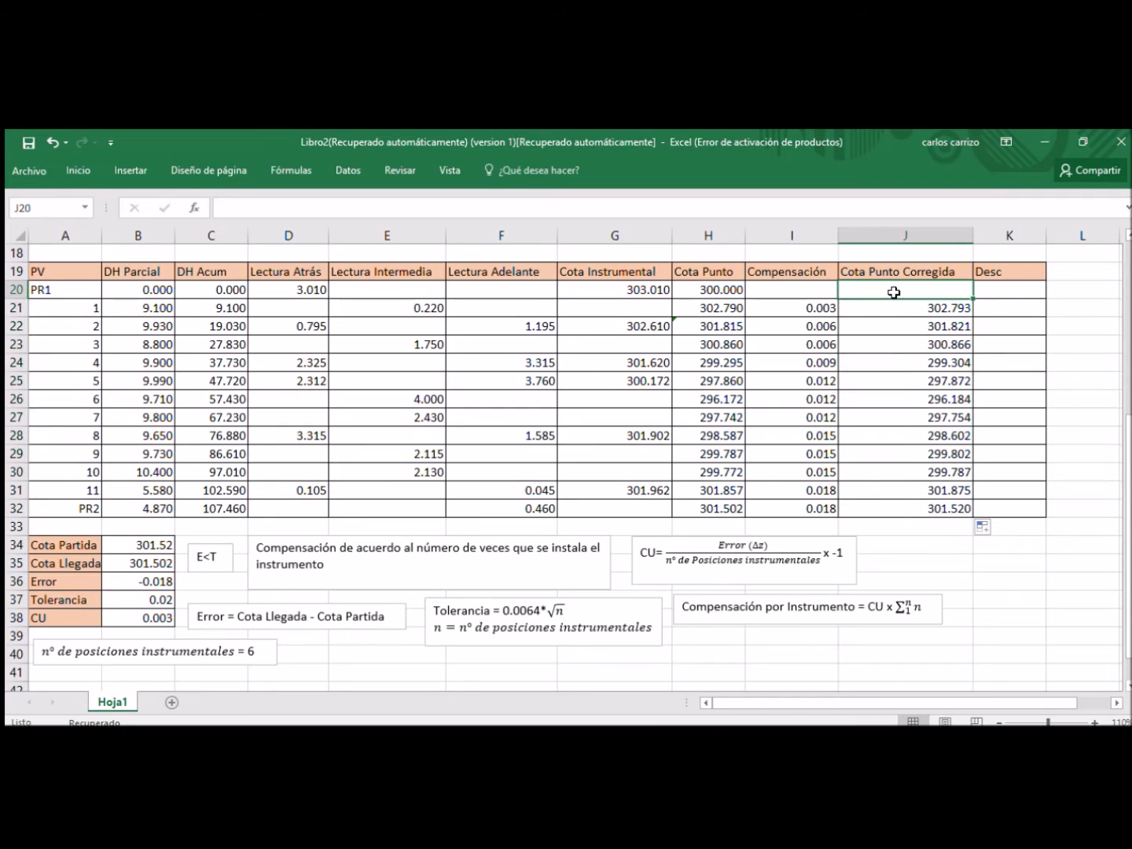
text(300)
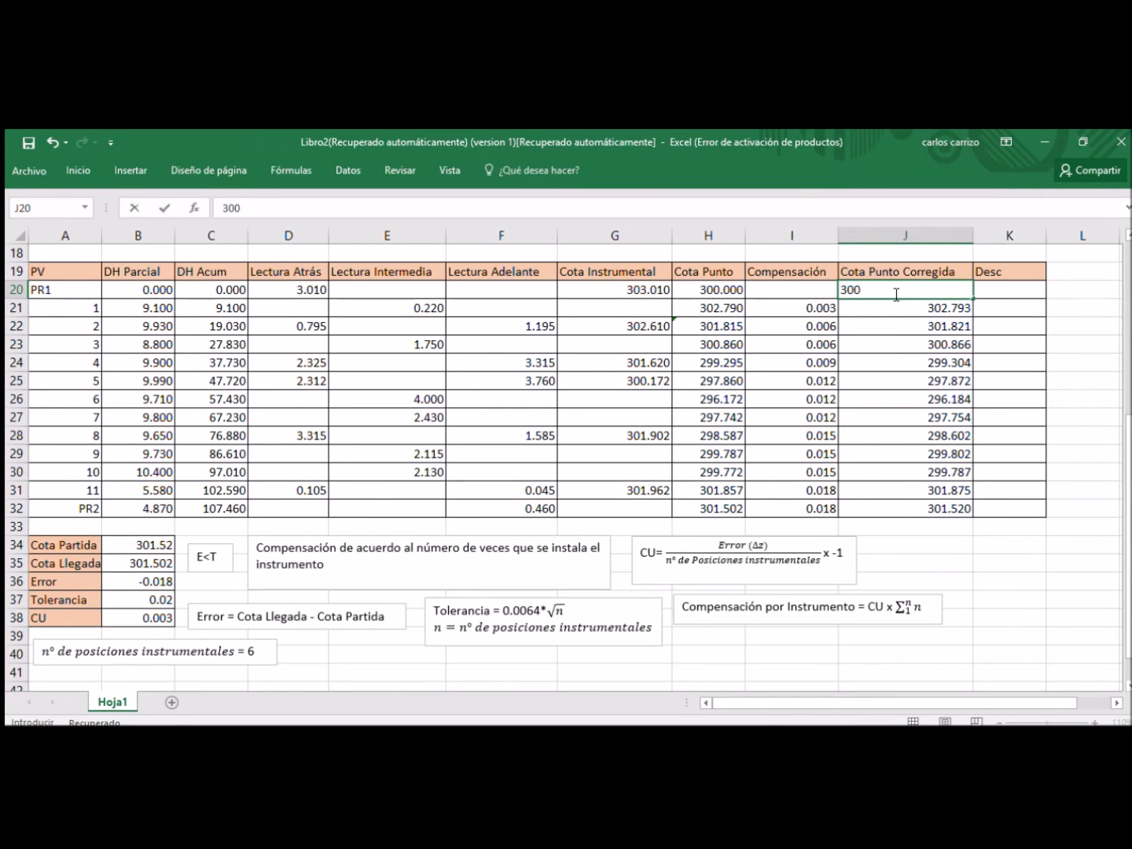
key(Return)
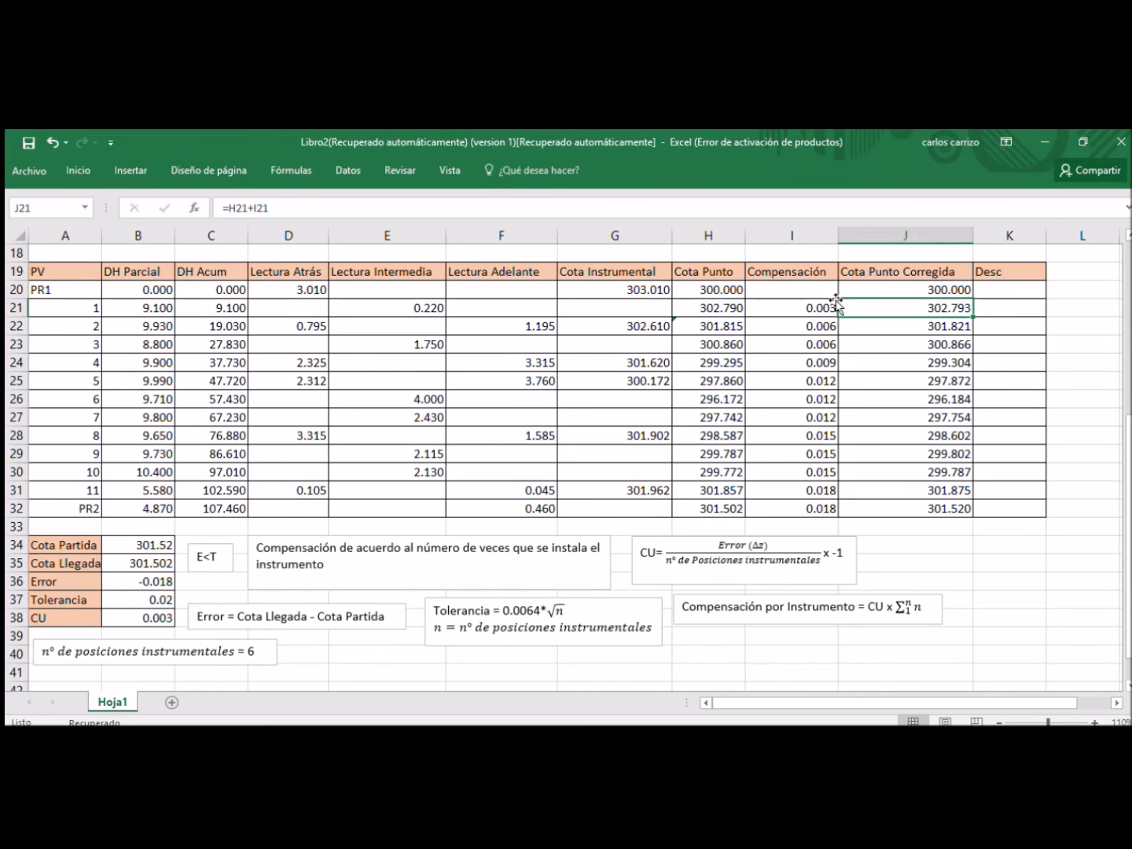
Step: Copy the PV labels from A20:A32 of the instrument-position table into its Desc column starting at K20
drag(83, 291, 91, 504)
key(ctrl+c)
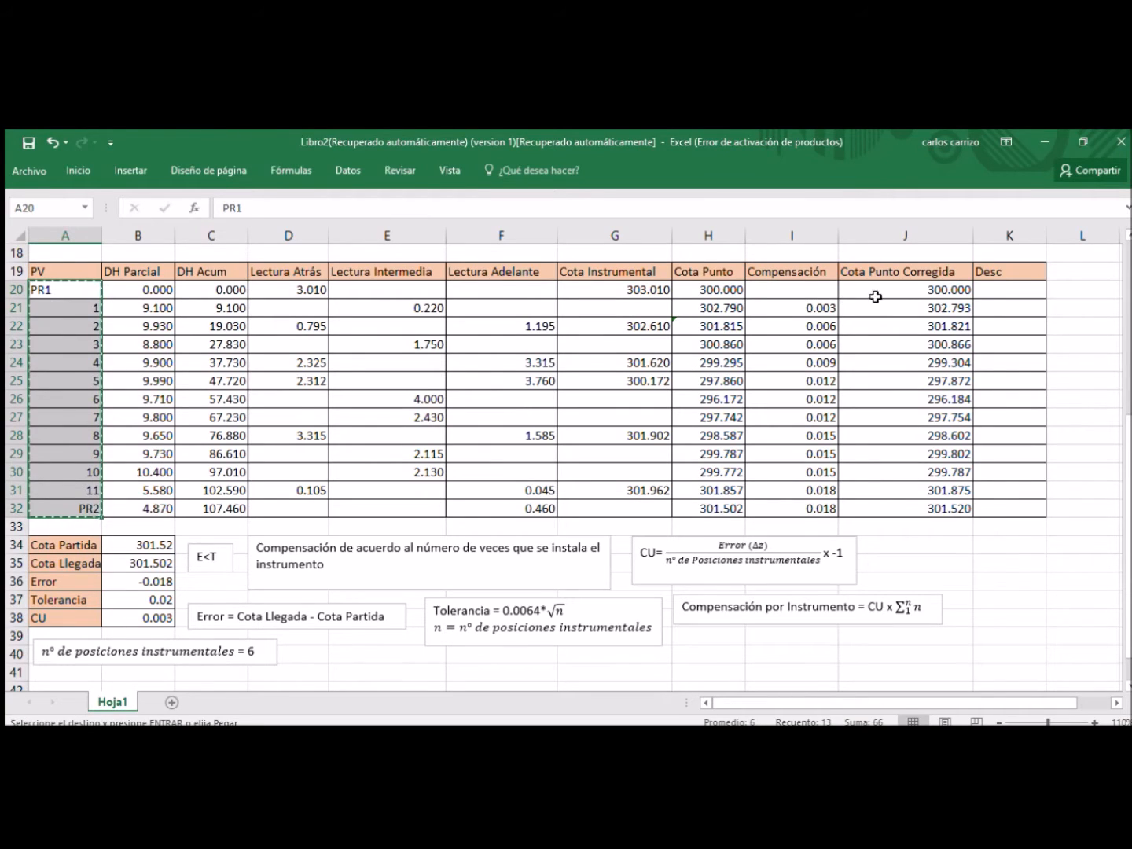
click(999, 287)
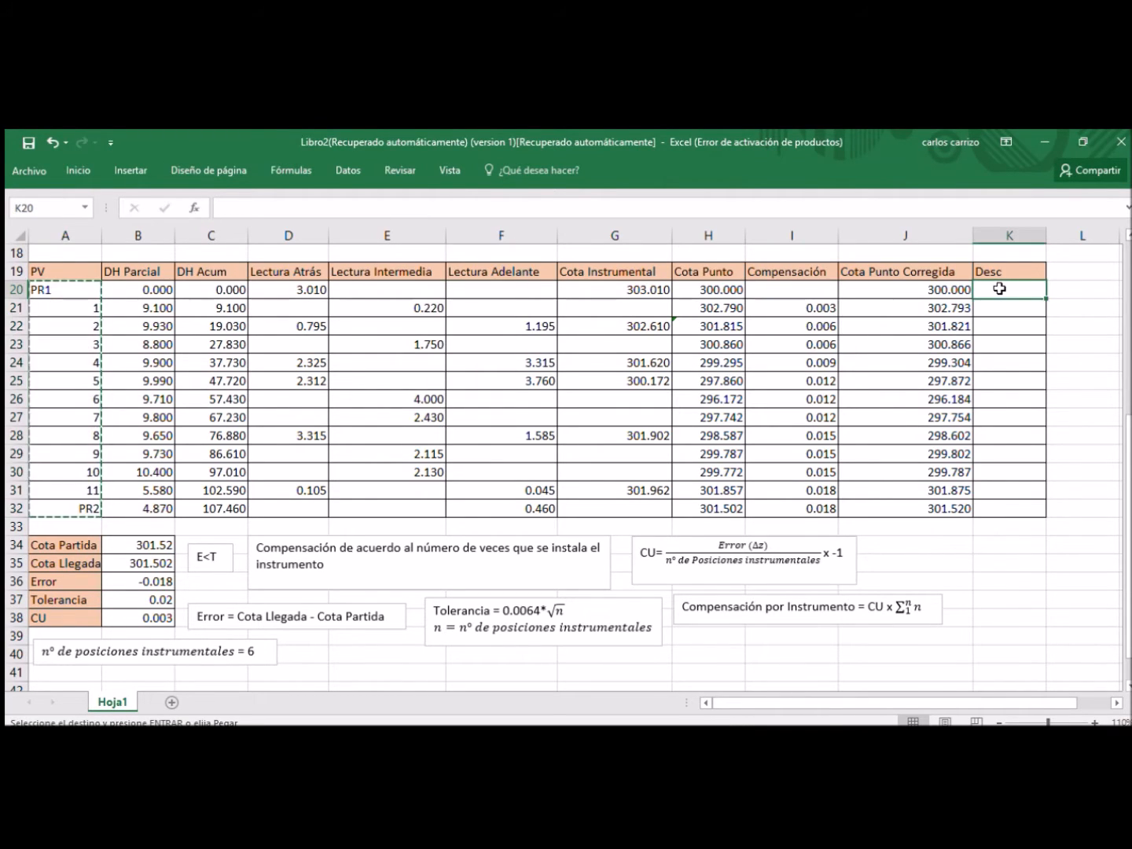
key(ctrl+v)
click(1012, 508)
click(1011, 544)
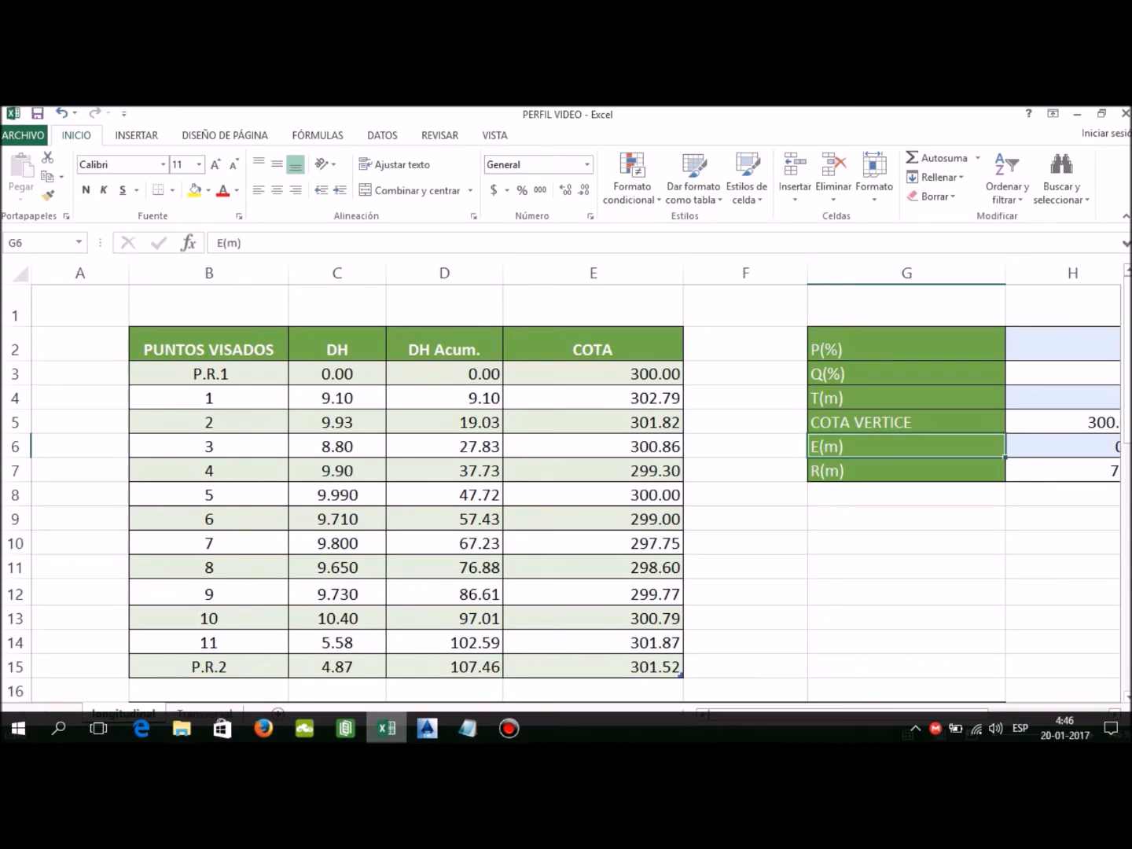
Step: Review the PUNTOS VISADOS list from P.R.1 to P.R.2 and inspect the DH Acum. formulas in D5 and D10
click(209, 374)
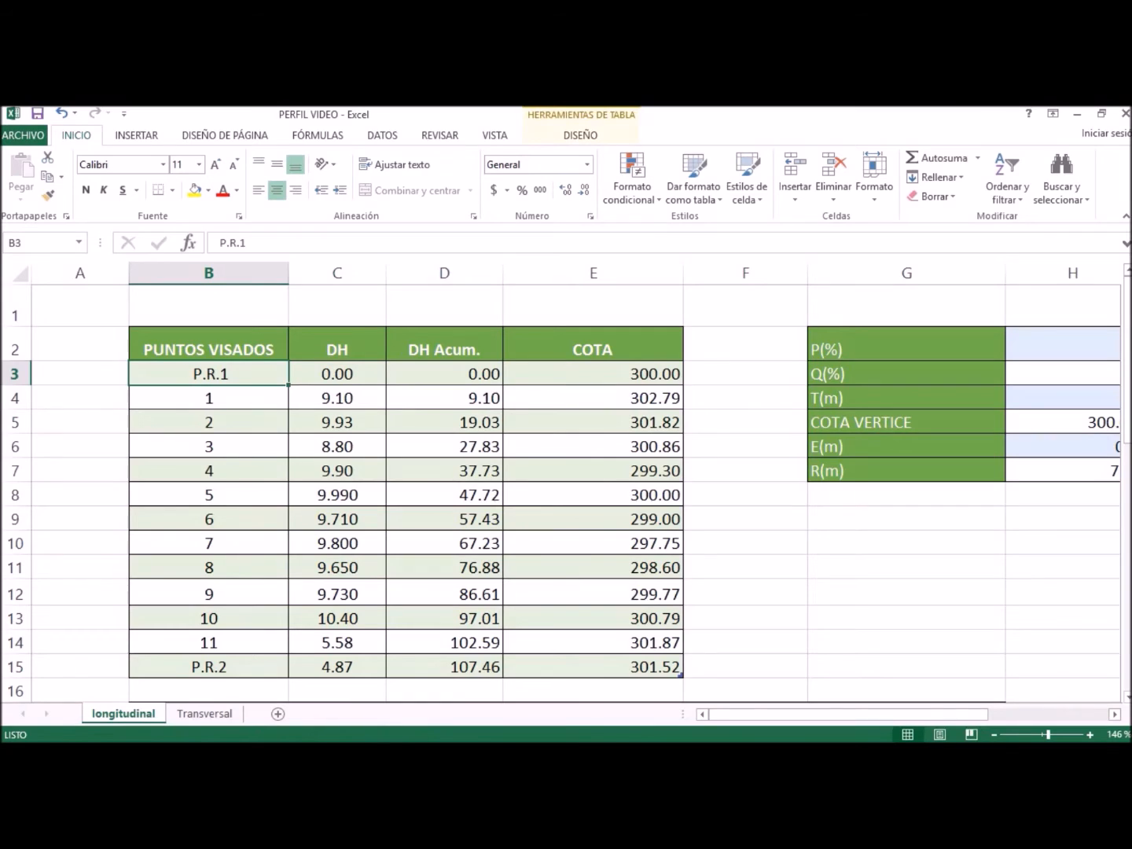
key(ctrl+Down)
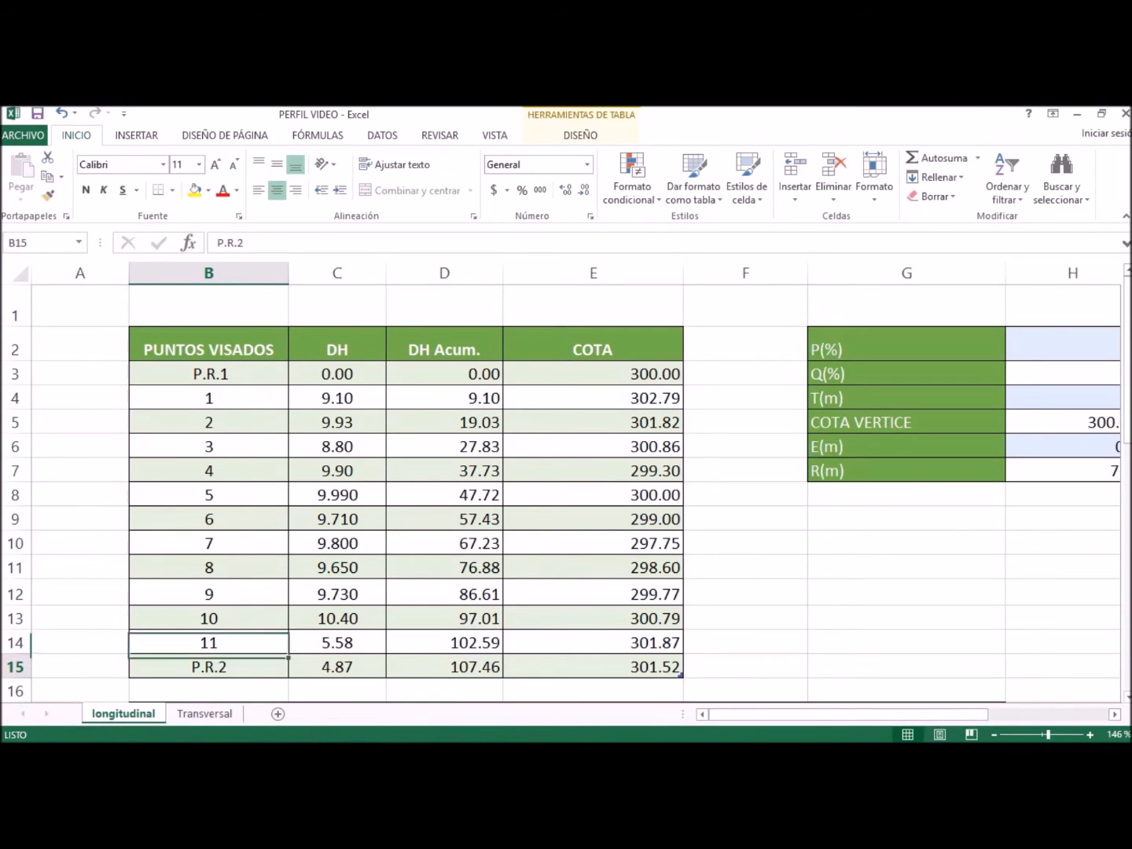
click(444, 422)
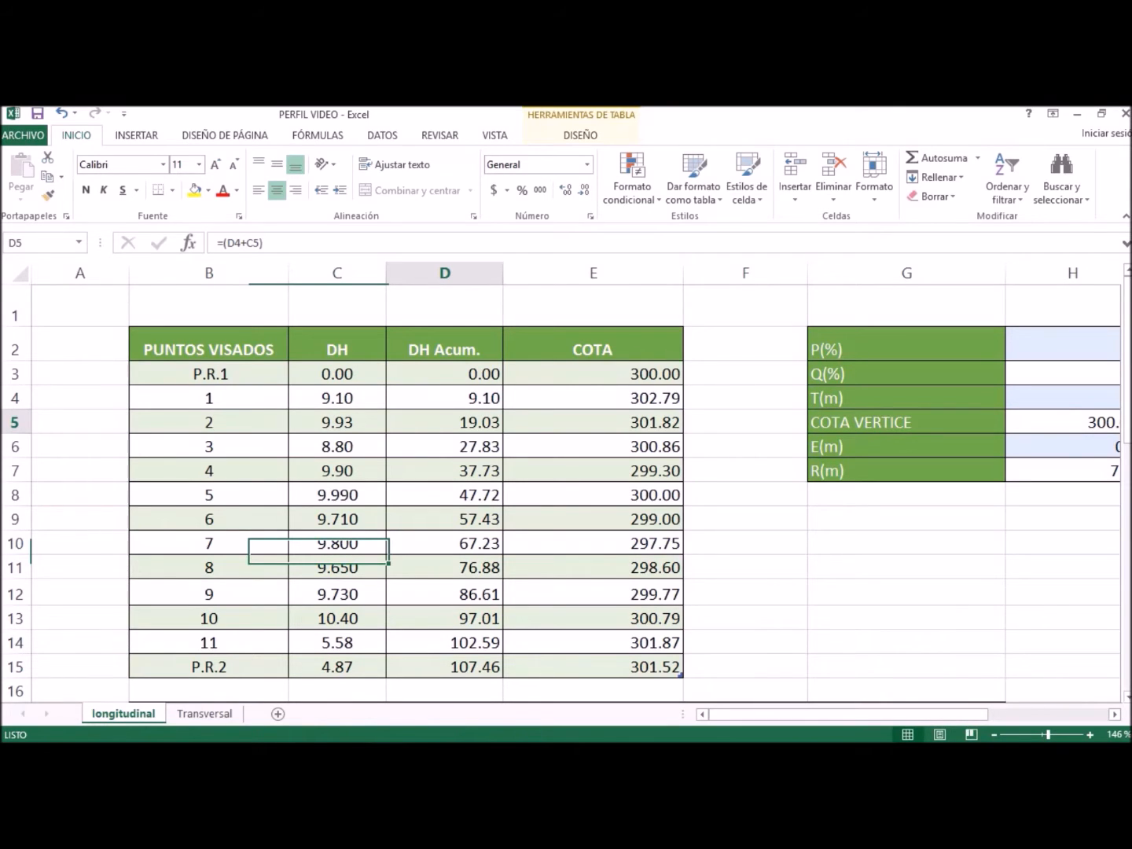
key(F2)
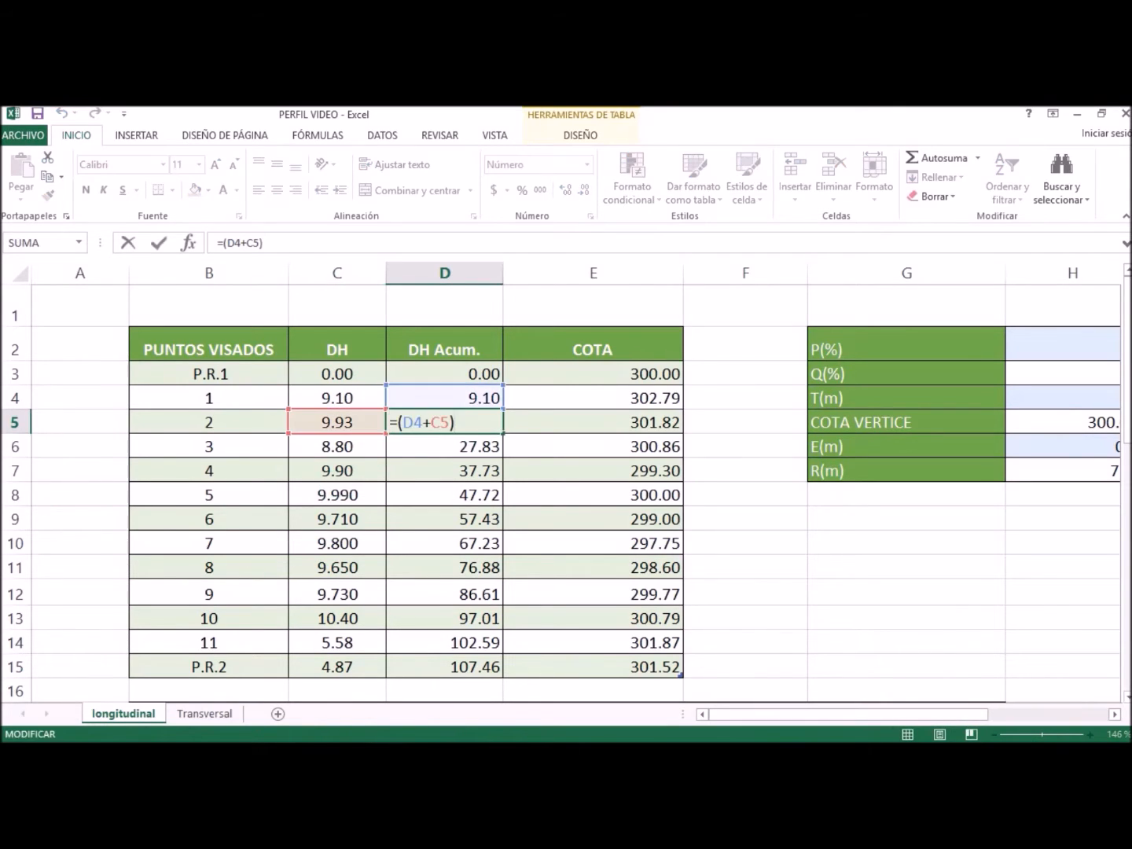
double_click(449, 544)
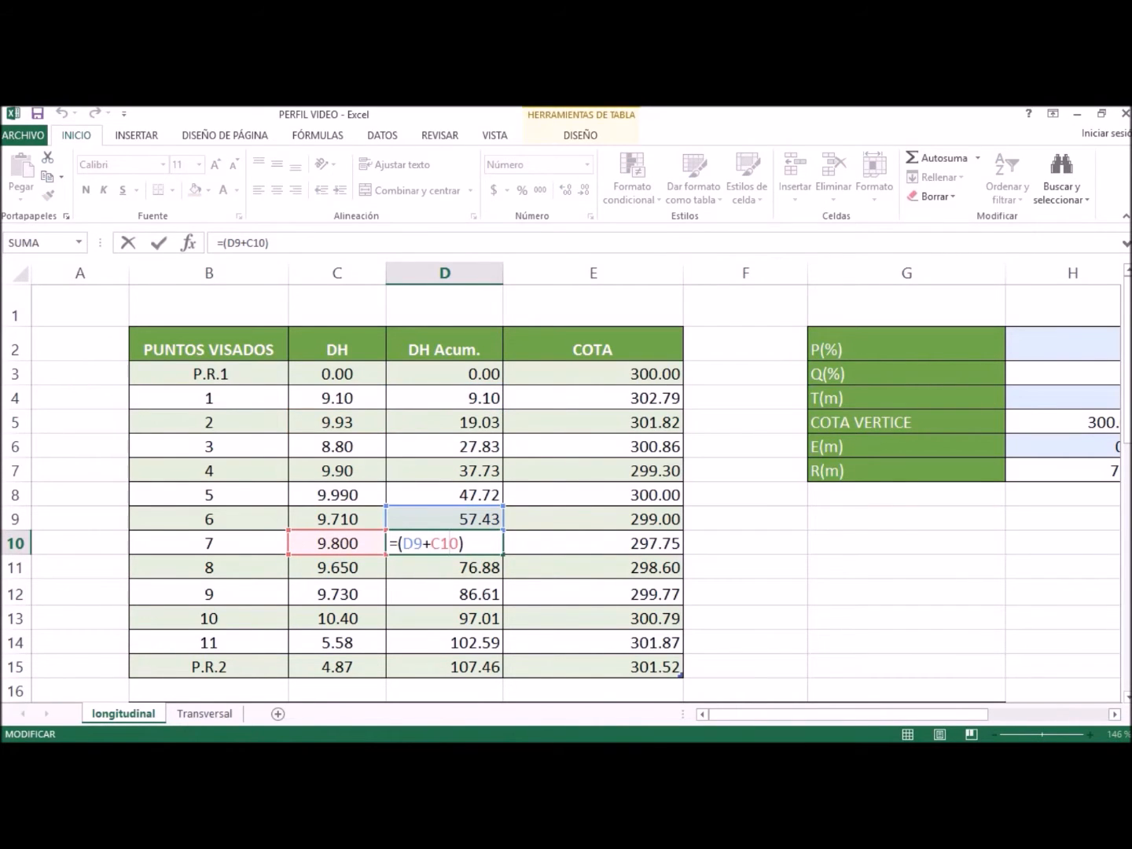
Step: Inspect the COTA entries of P.R.1, point 5 and point 6 in E3, E8 and E9, leaving them unedited
click(593, 374)
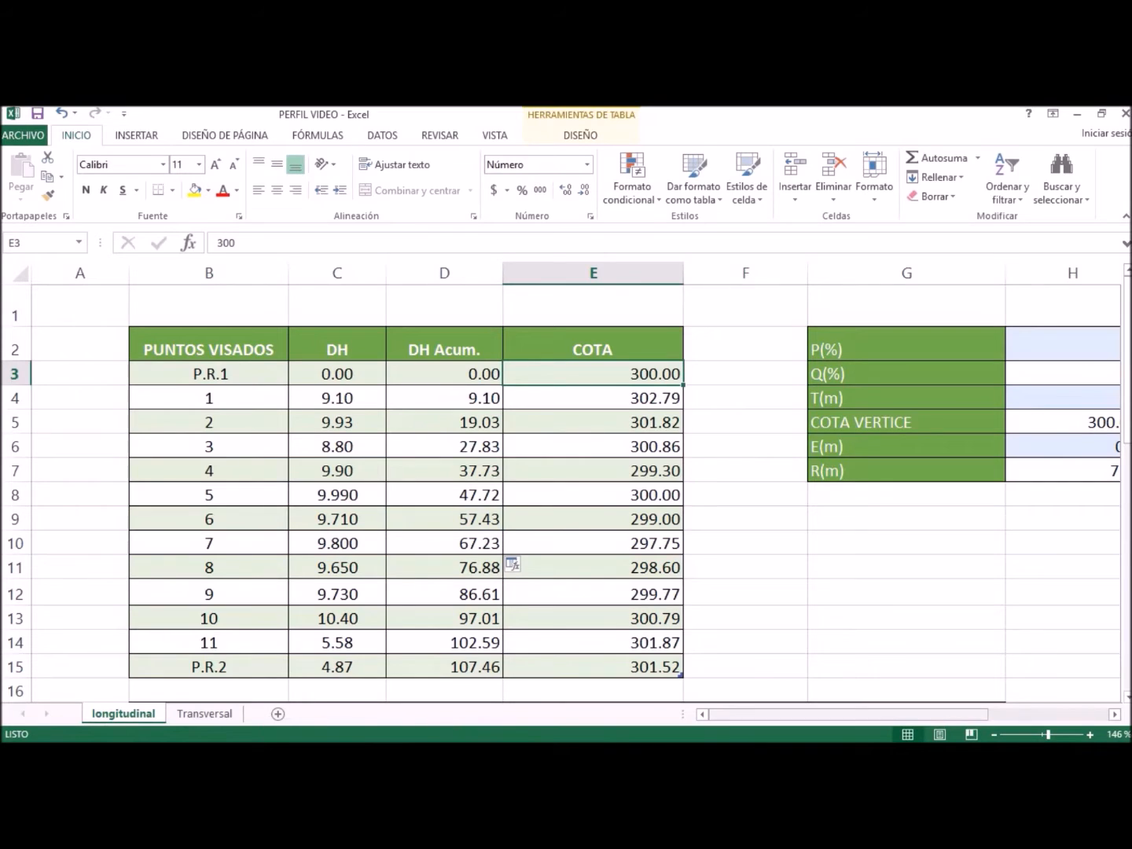
drag(807, 714, 927, 714)
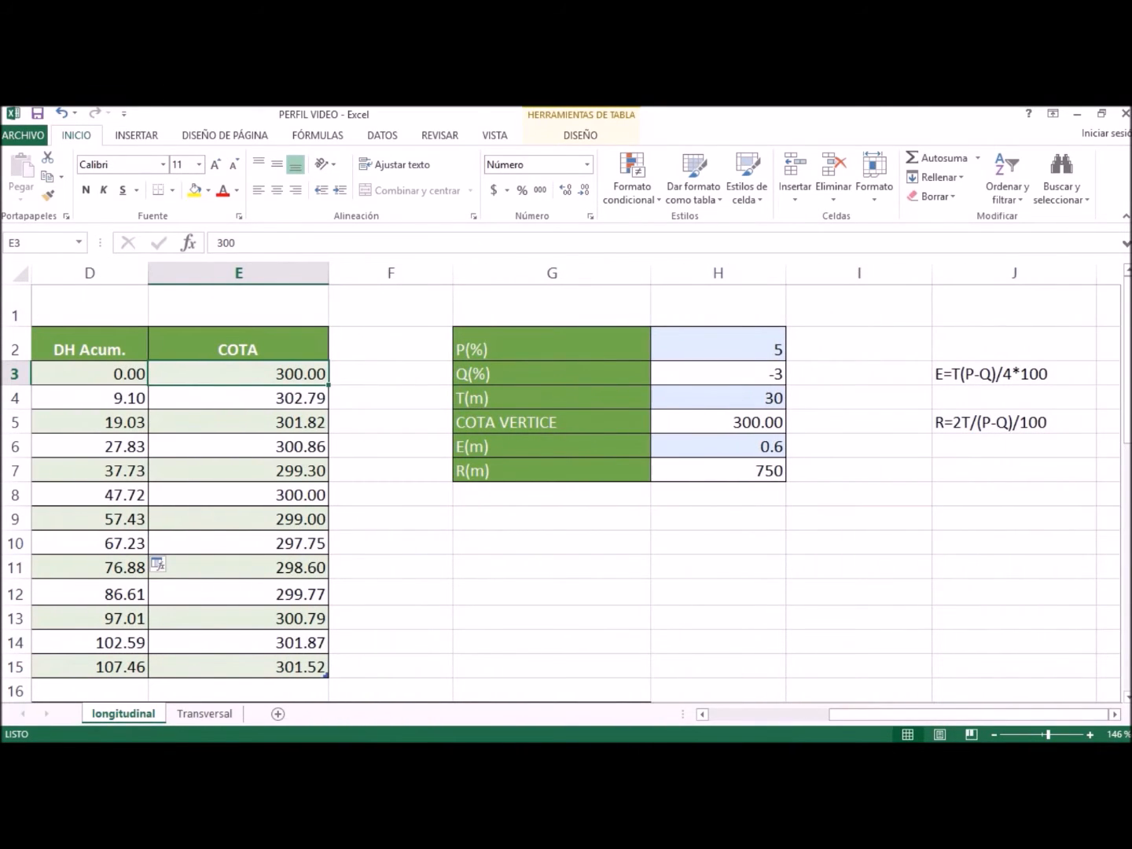
click(238, 495)
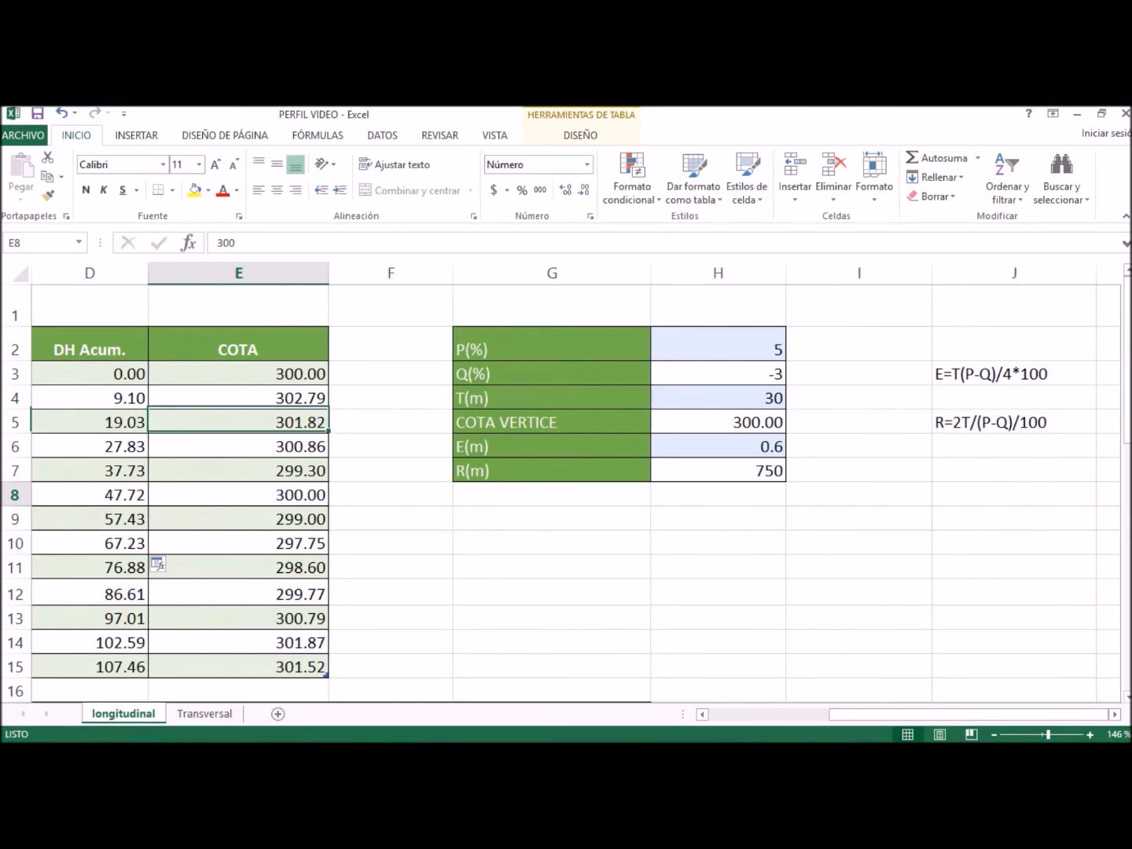
double_click(238, 495)
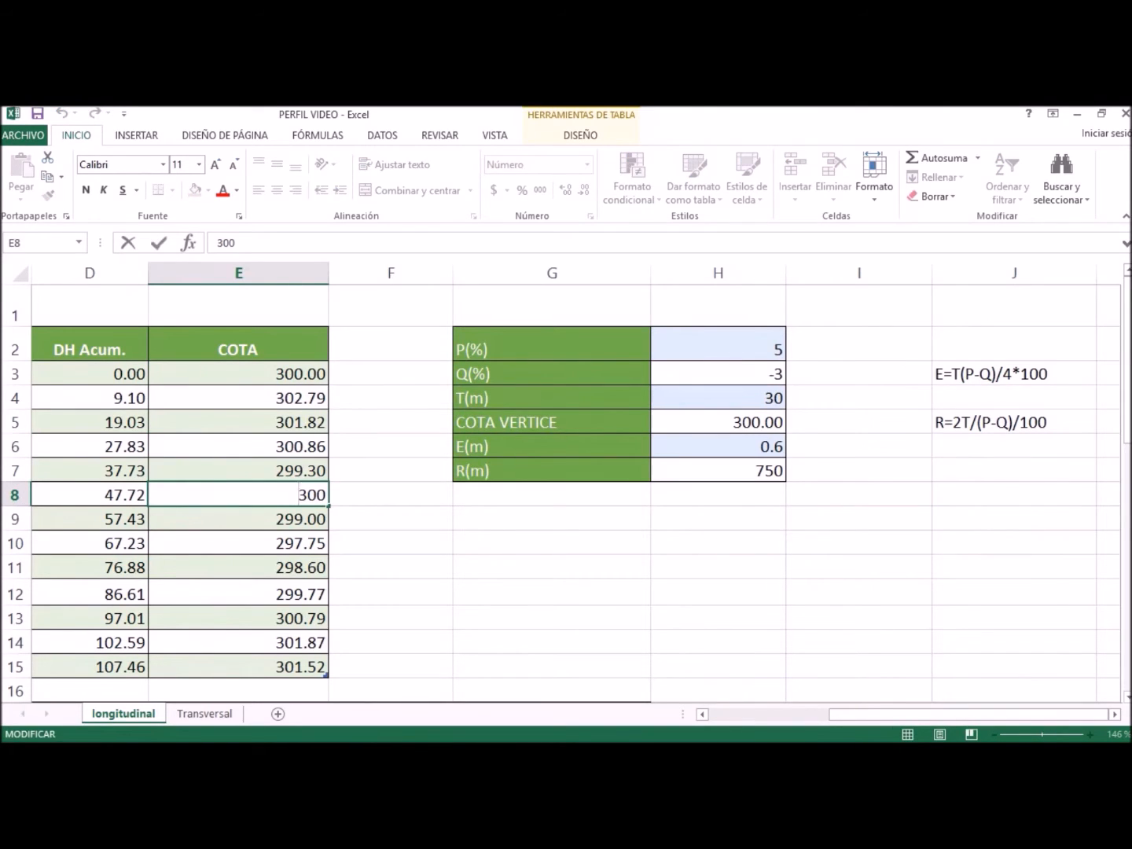
key(Escape)
click(238, 520)
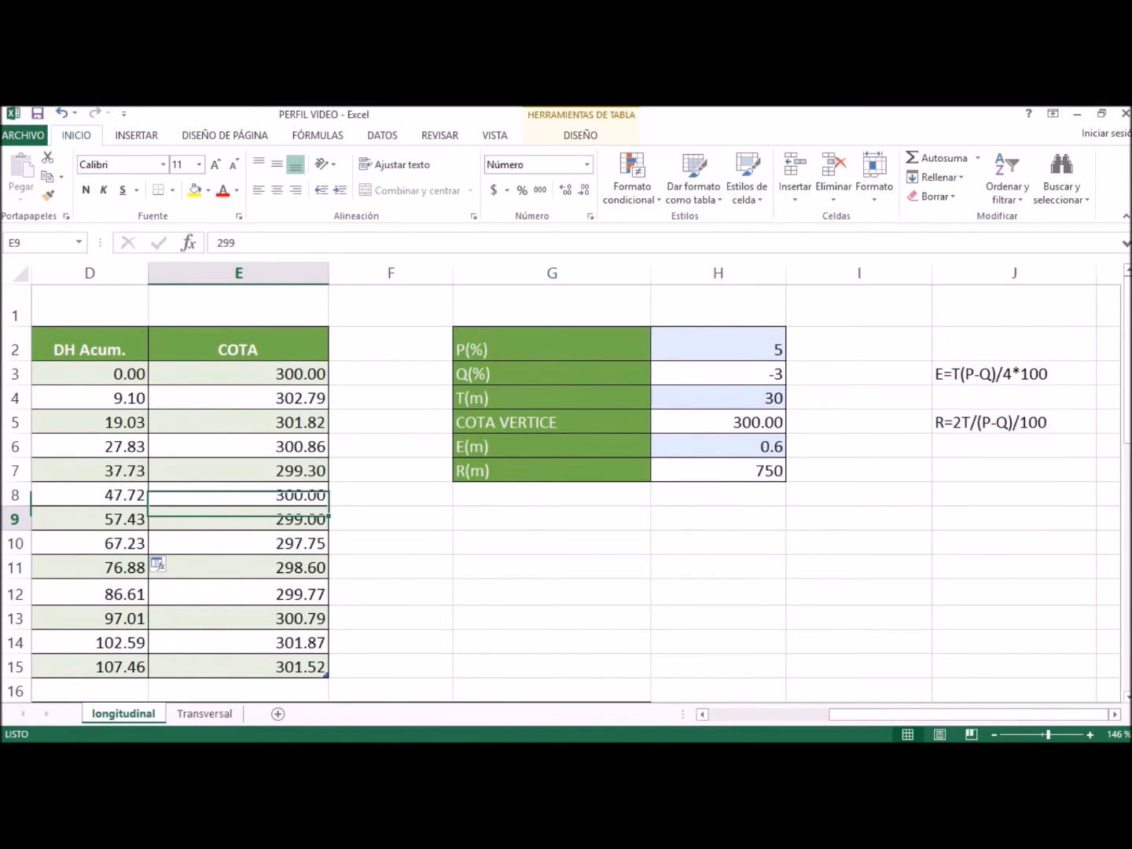
double_click(238, 520)
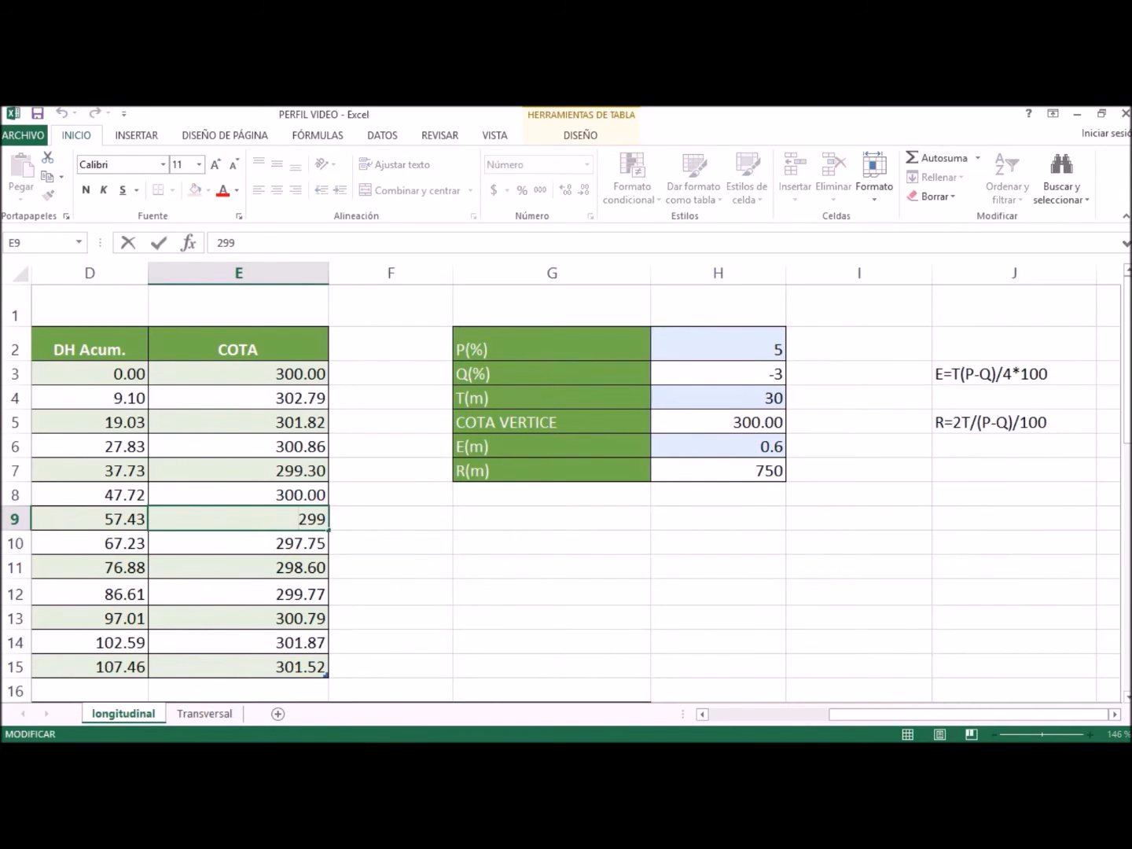
key(Escape)
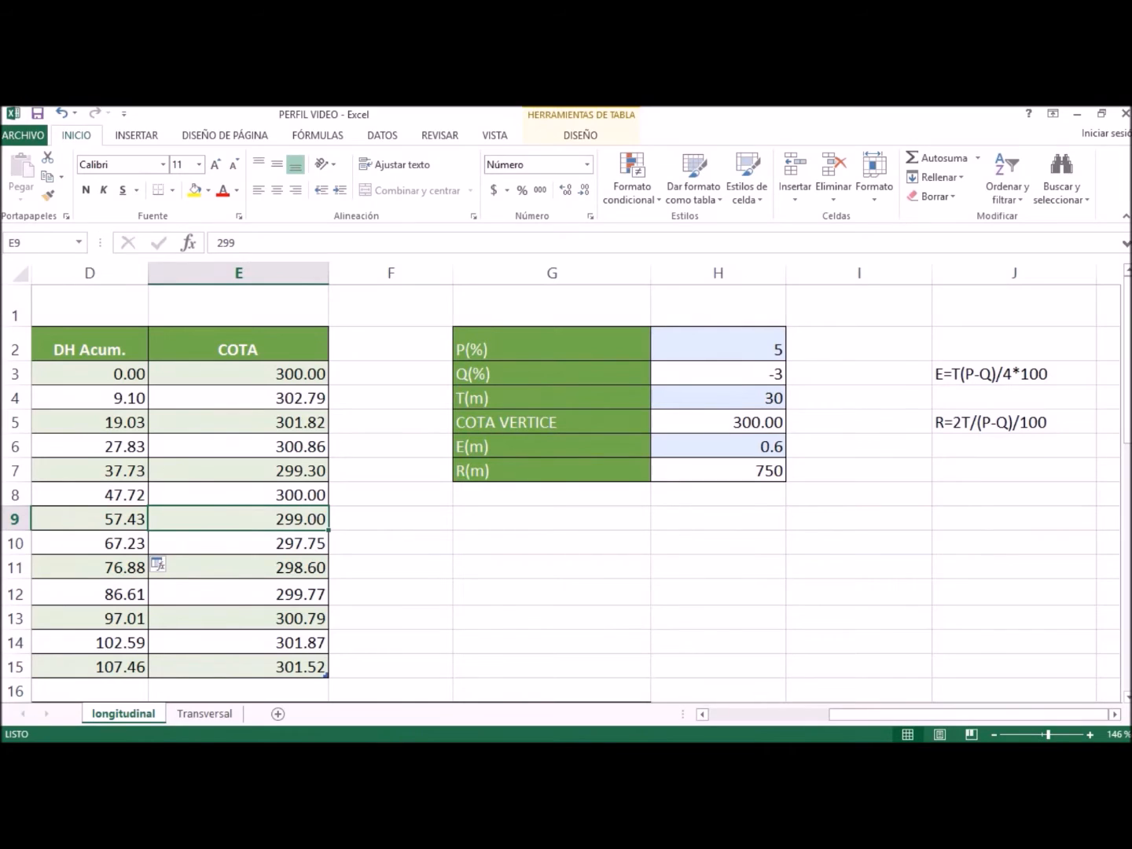
Step: Examine the vertical curve parameters from P(%) to R(m) and compare the E(m) formula in H6 with the reference expression in J3
click(718, 346)
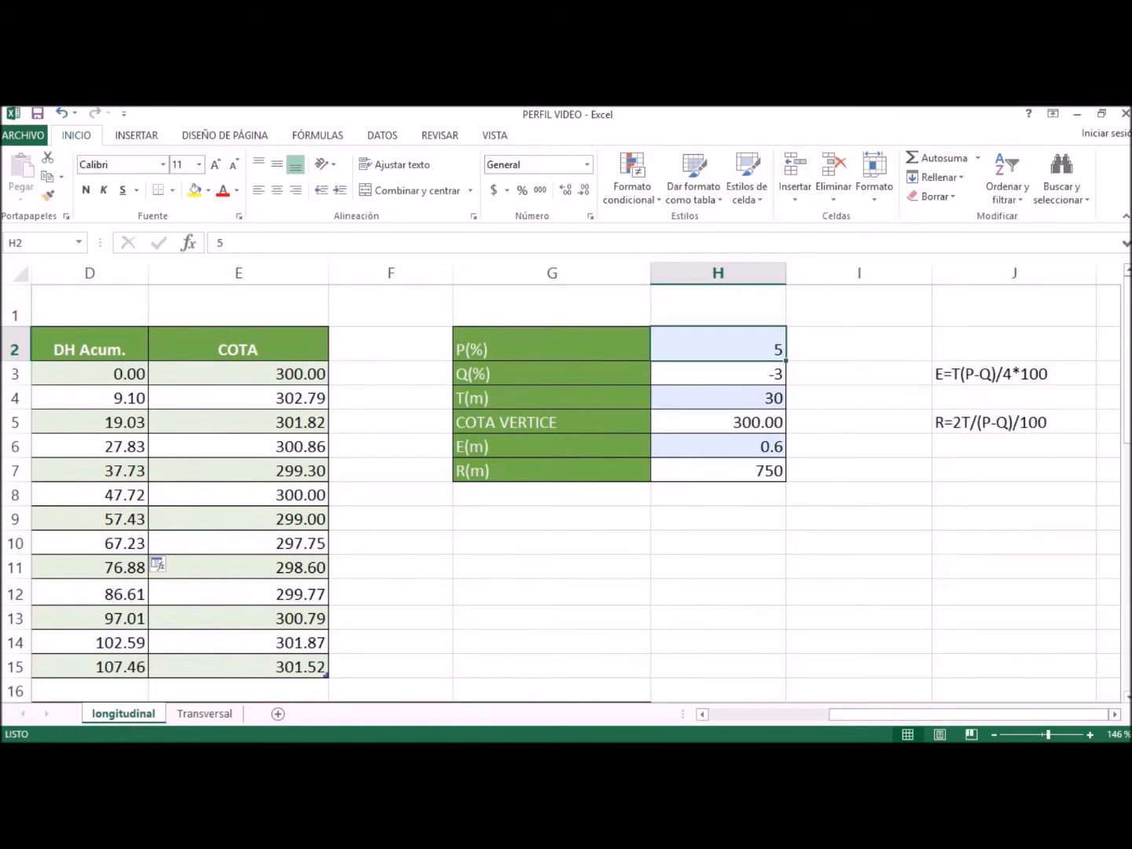
click(718, 447)
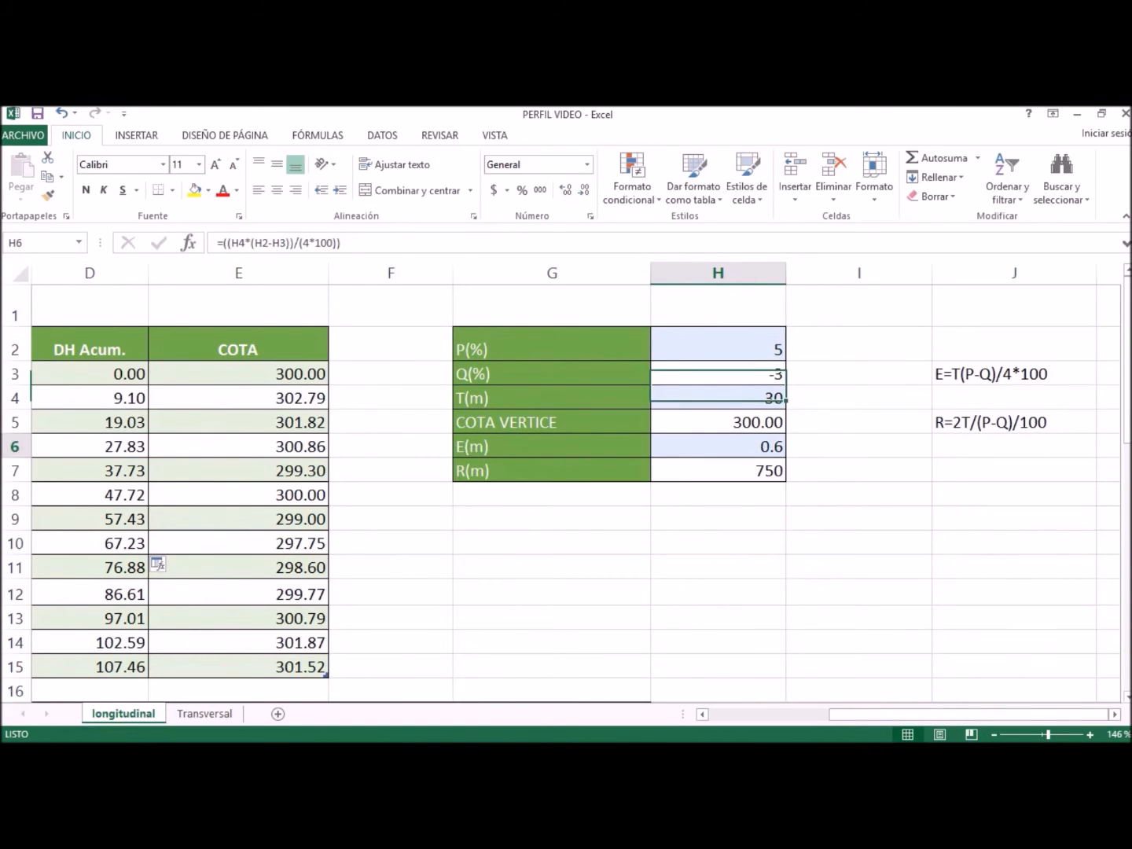
click(718, 471)
click(859, 374)
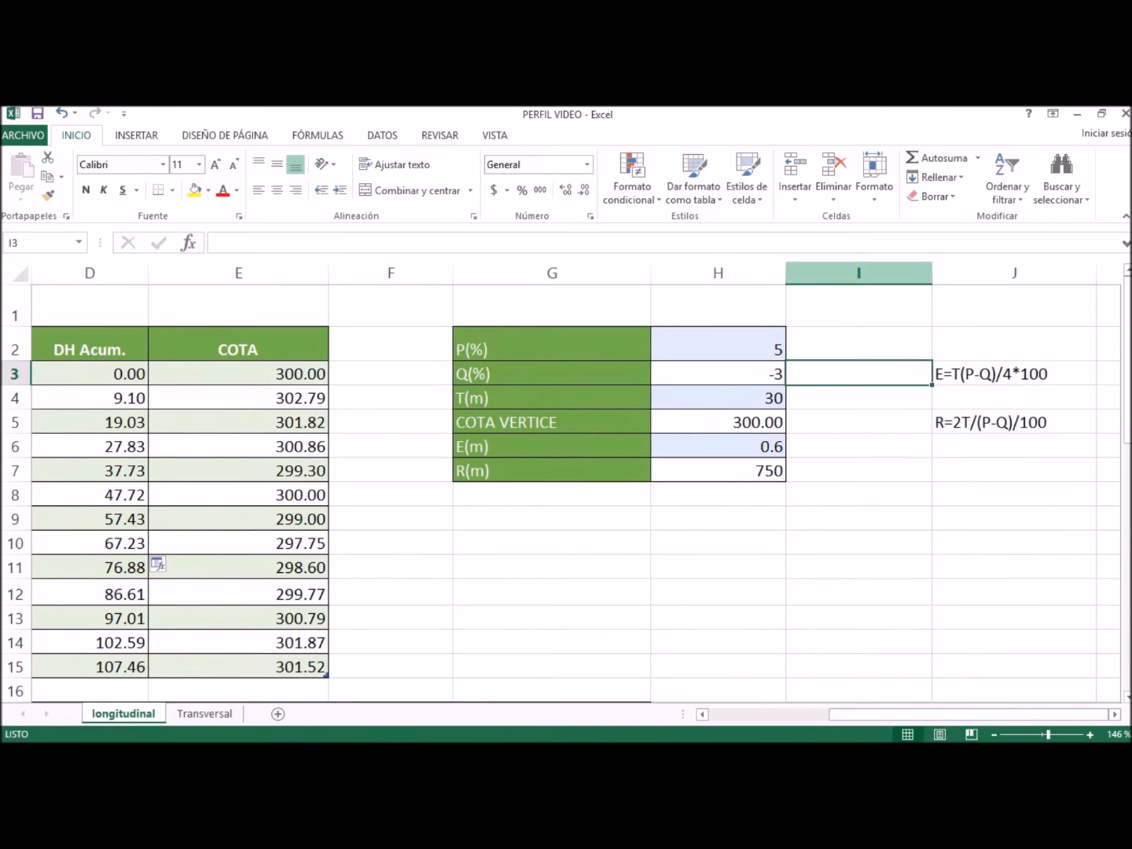
click(718, 595)
click(1014, 374)
click(718, 446)
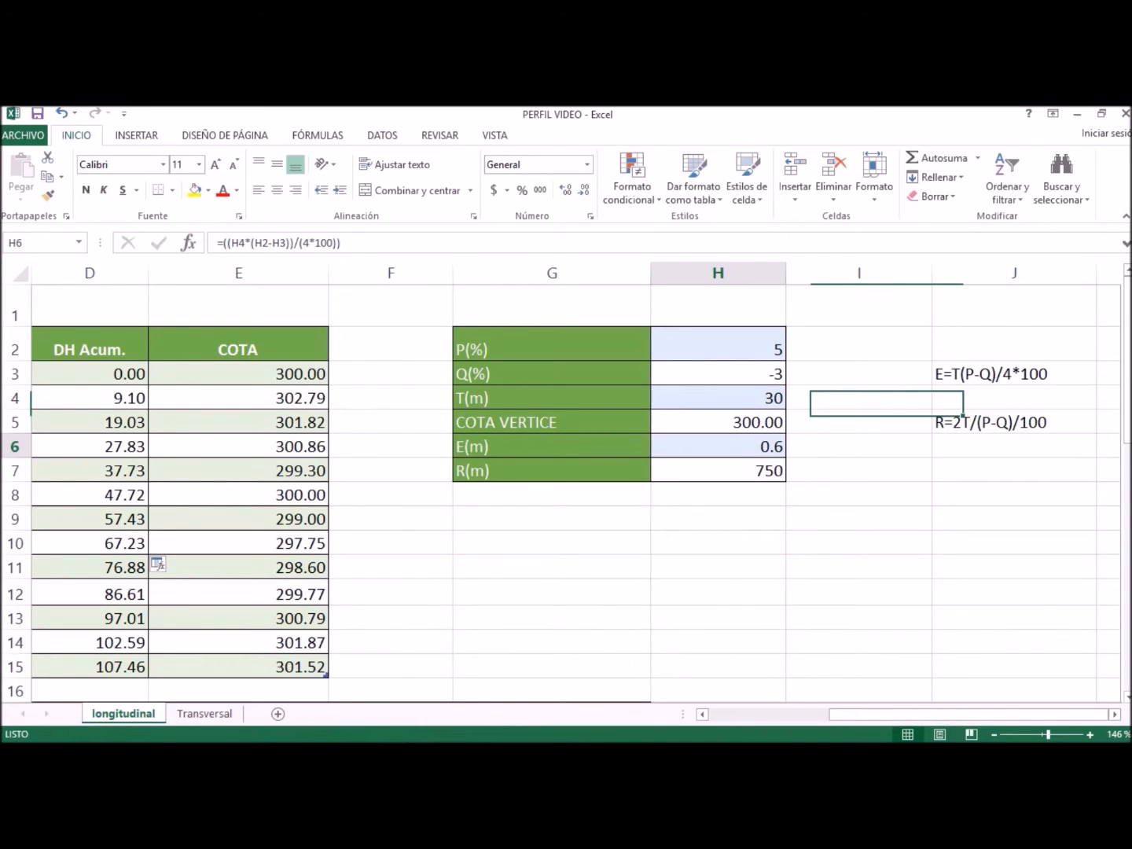
key(F2)
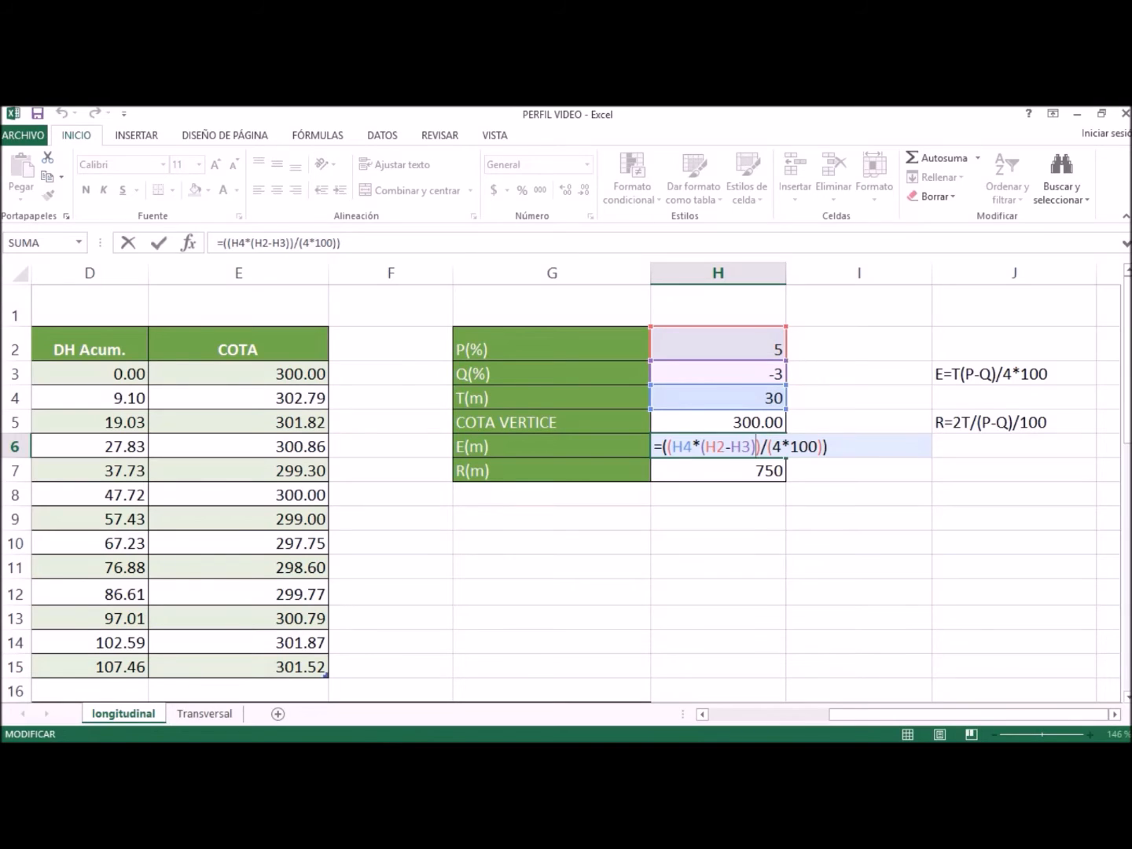
click(718, 519)
Step: Compare the R(m) formula in H7 with the reference expression in J5
click(992, 423)
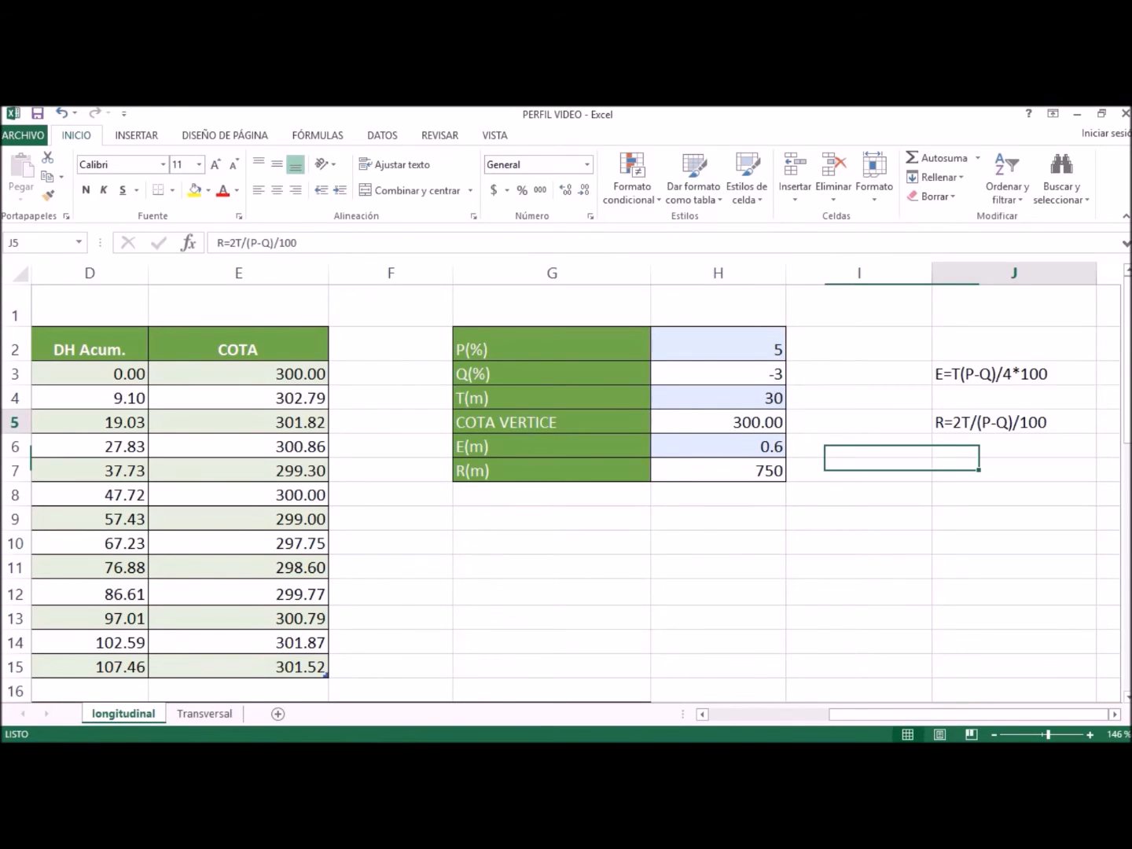
click(859, 470)
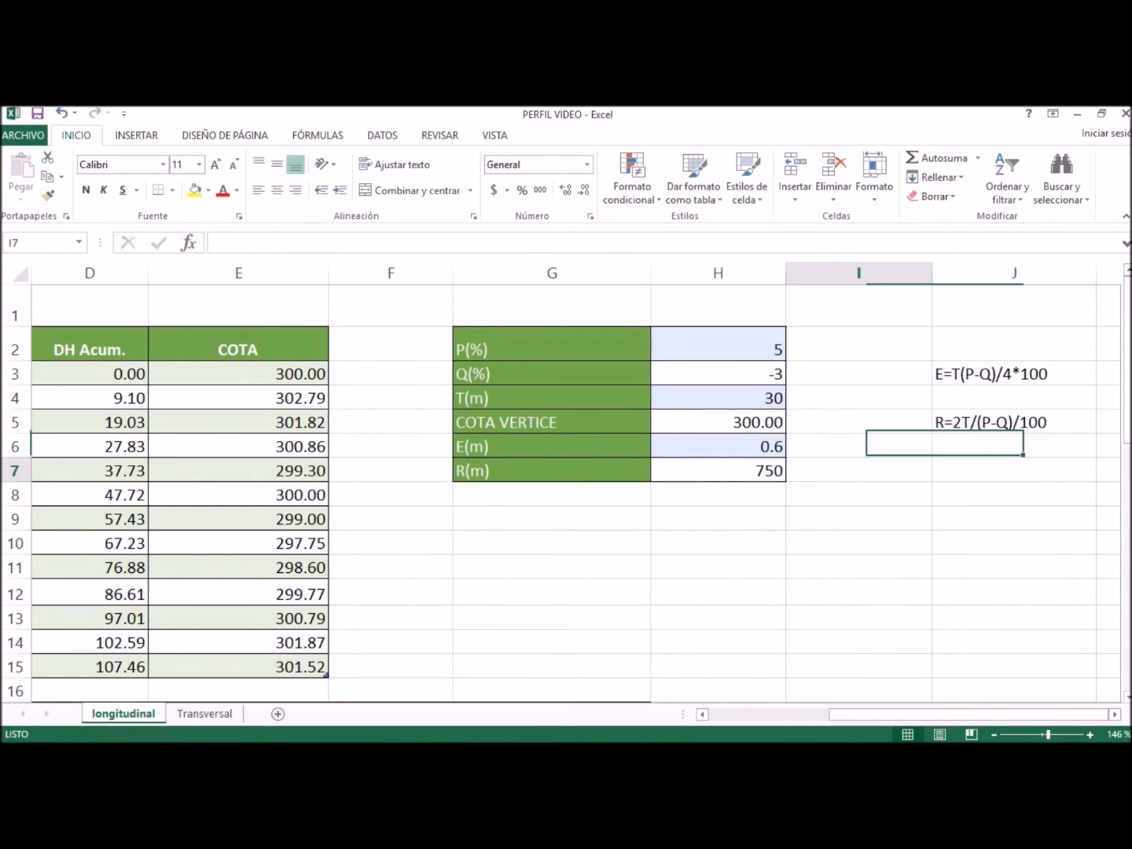
click(718, 470)
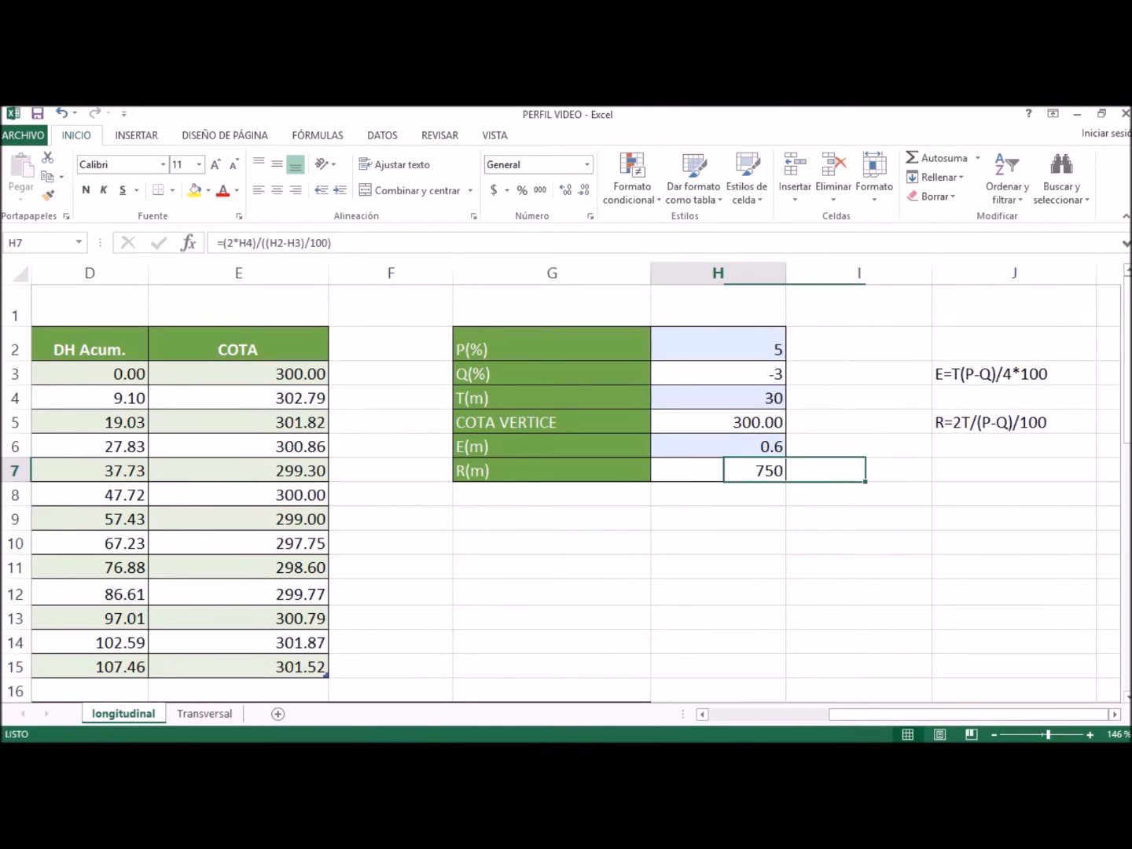
key(F2)
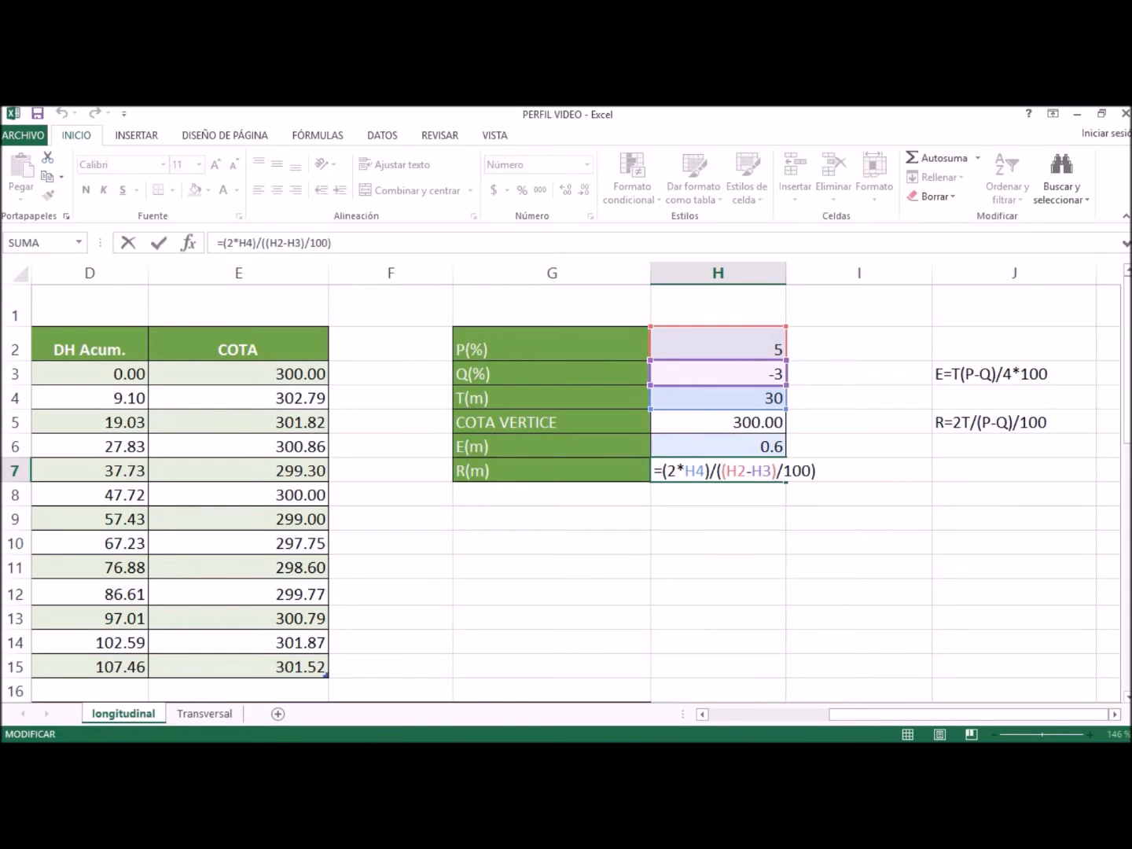
click(718, 519)
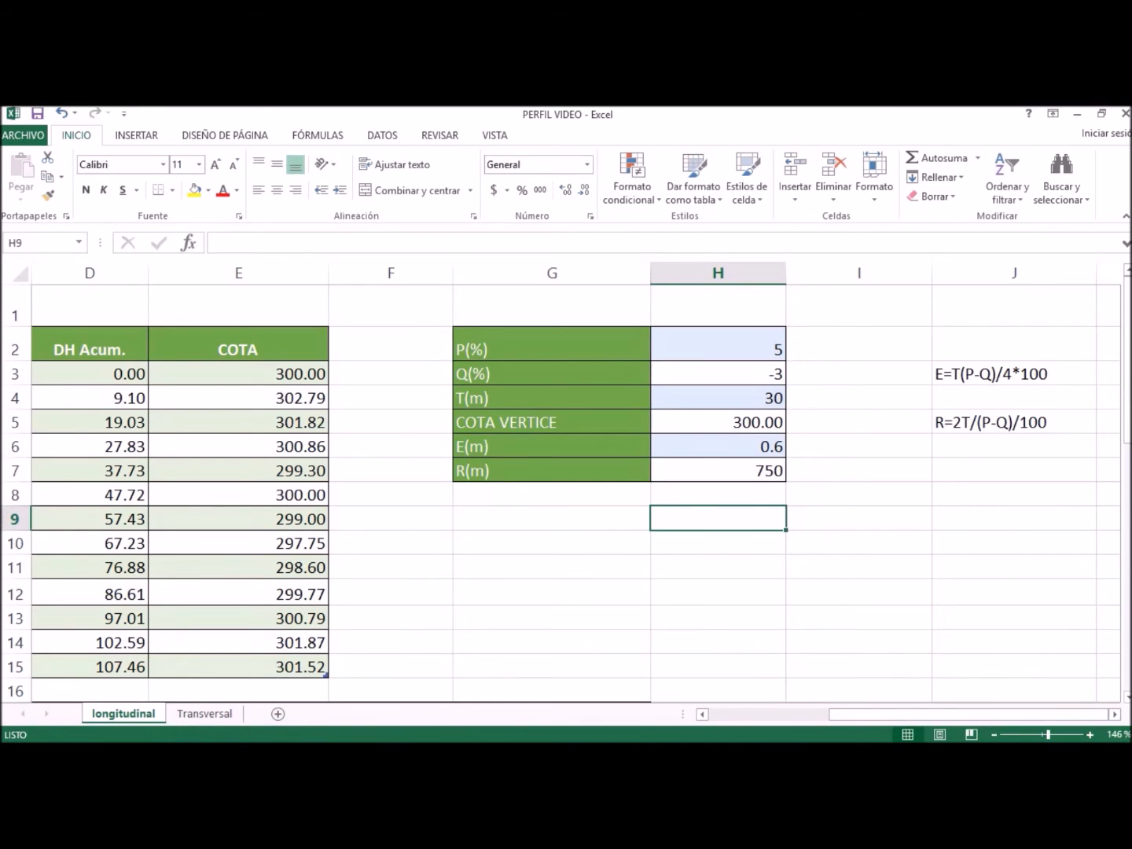
Step: View the vertical curve table from PCV to FCV, and switch to Dibujo1.dwg in AutoCAD Civil 3D to examine the convex and concave curve sketches
drag(1128, 385, 1128, 503)
drag(969, 714, 875, 714)
mouse_move(387, 740)
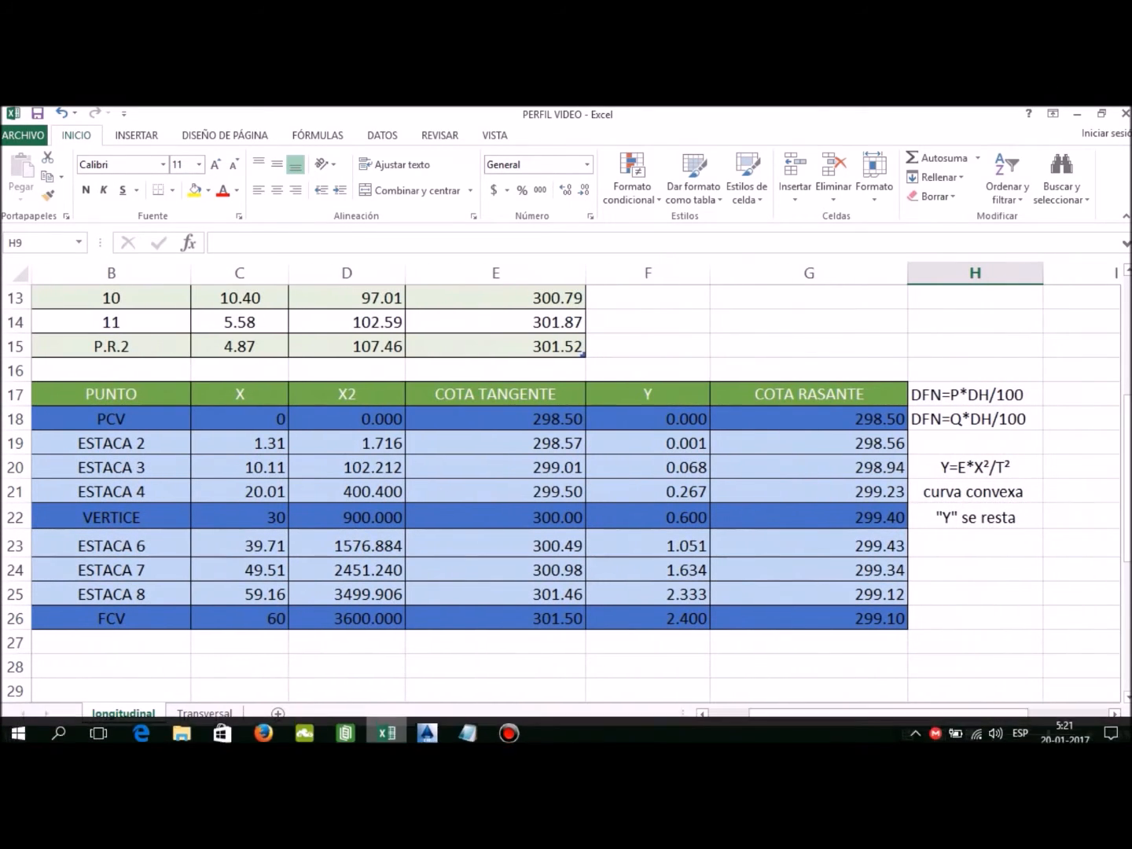
mouse_move(427, 728)
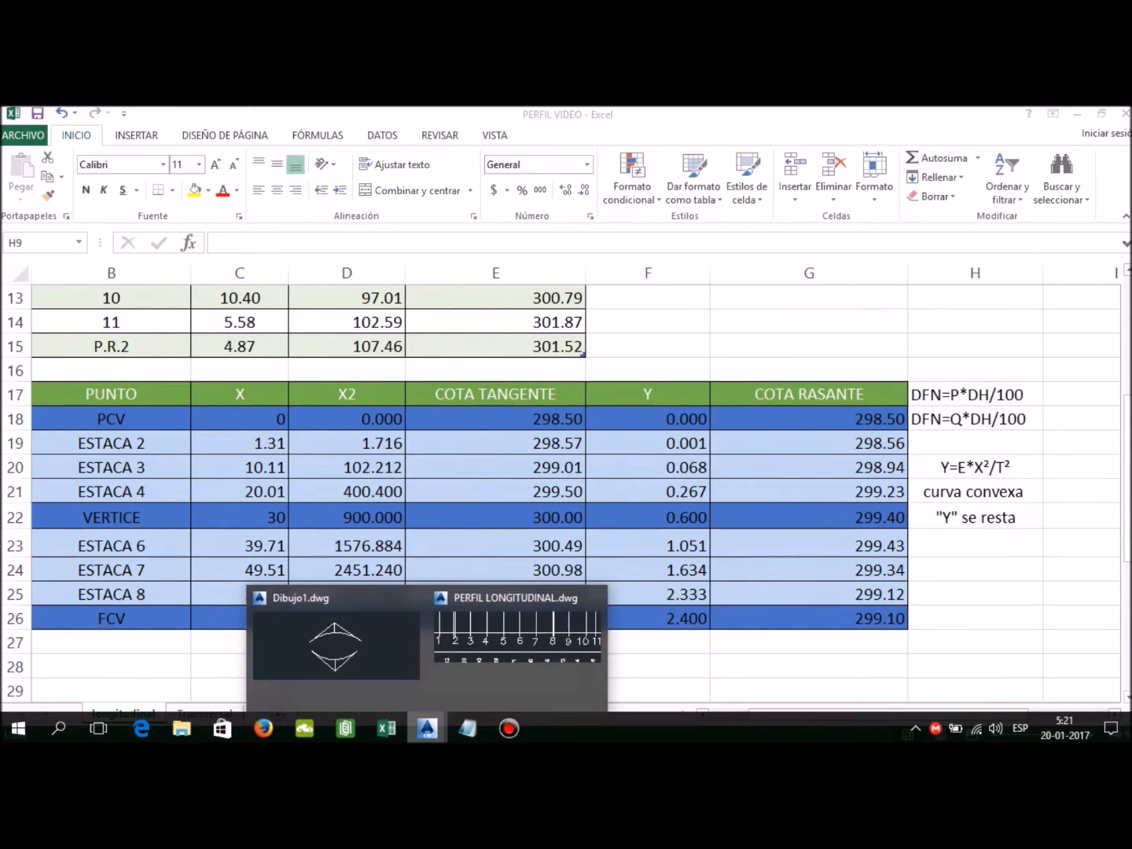
click(336, 649)
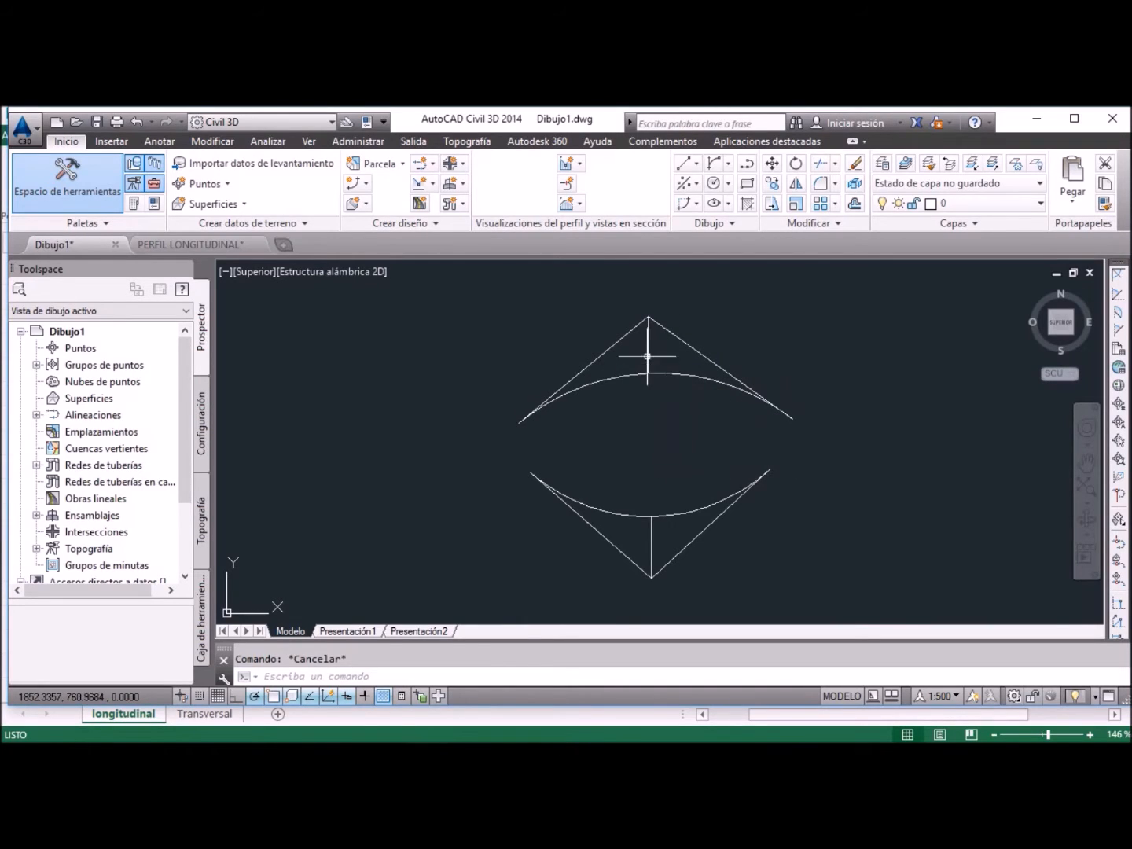
click(644, 332)
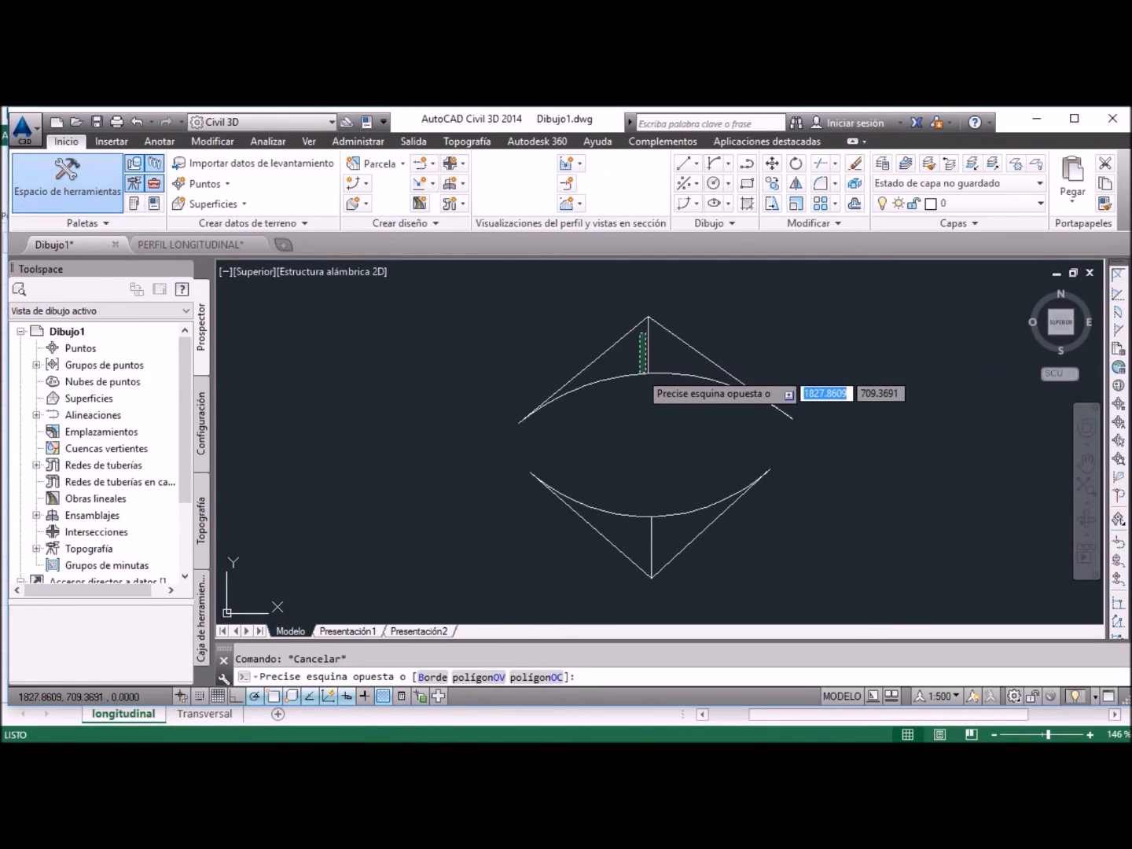
click(637, 365)
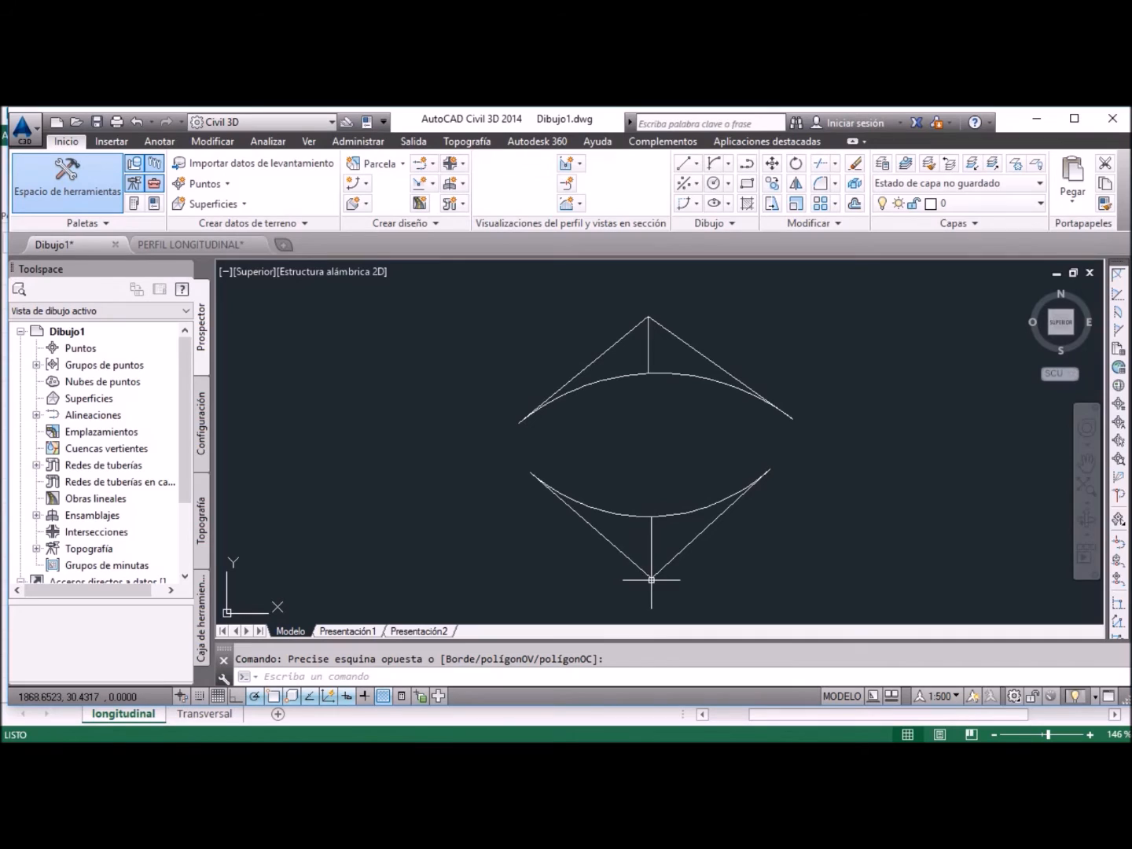
right_click(662, 529)
key(Escape)
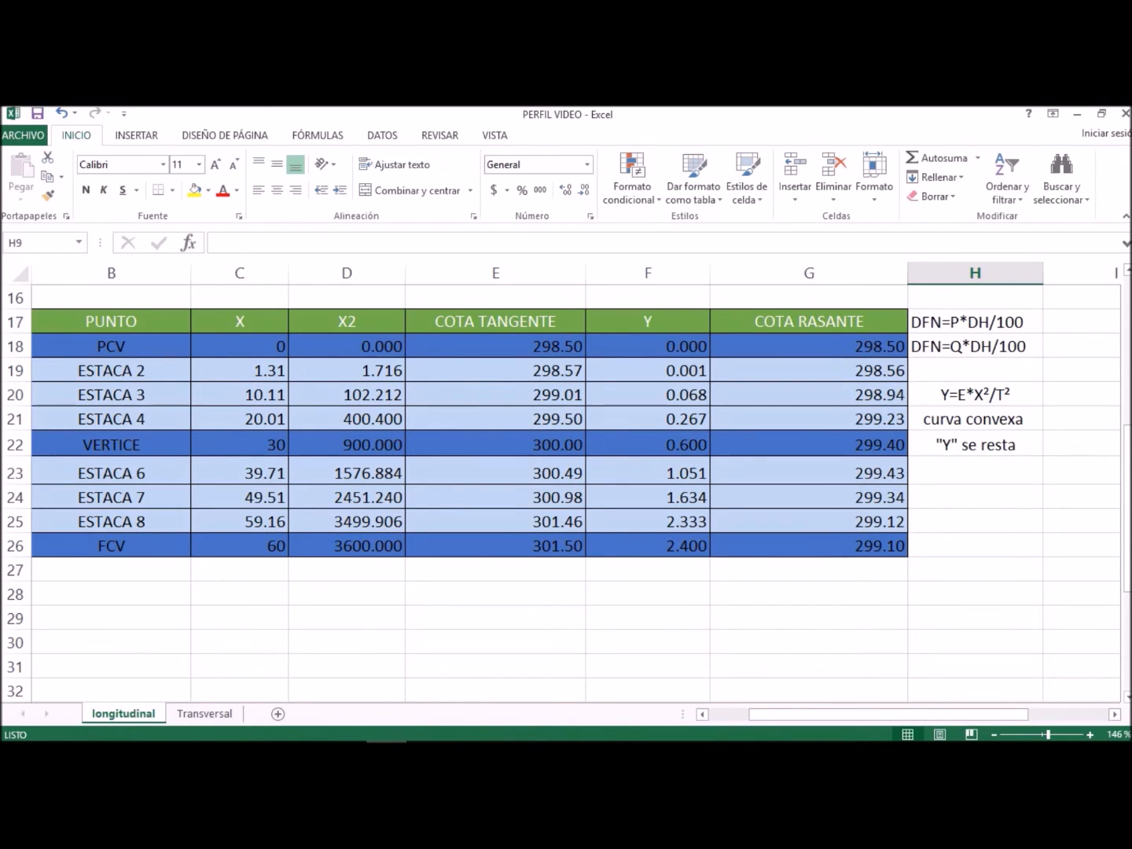
Step: View Dibujo1.dwg and PERFIL LONGITUDINAL.dwg in AutoCAD Civil 3D, and return to the vertical curve table in Excel
mouse_move(427, 738)
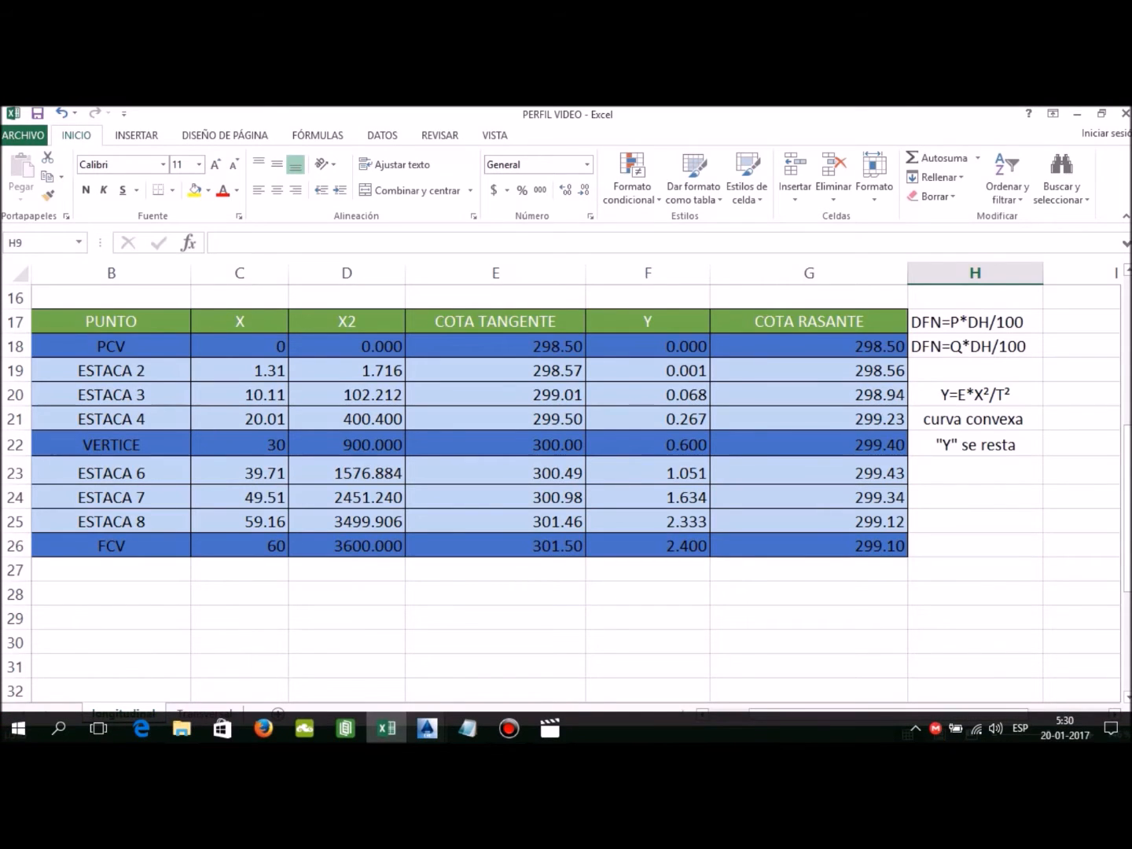
click(336, 678)
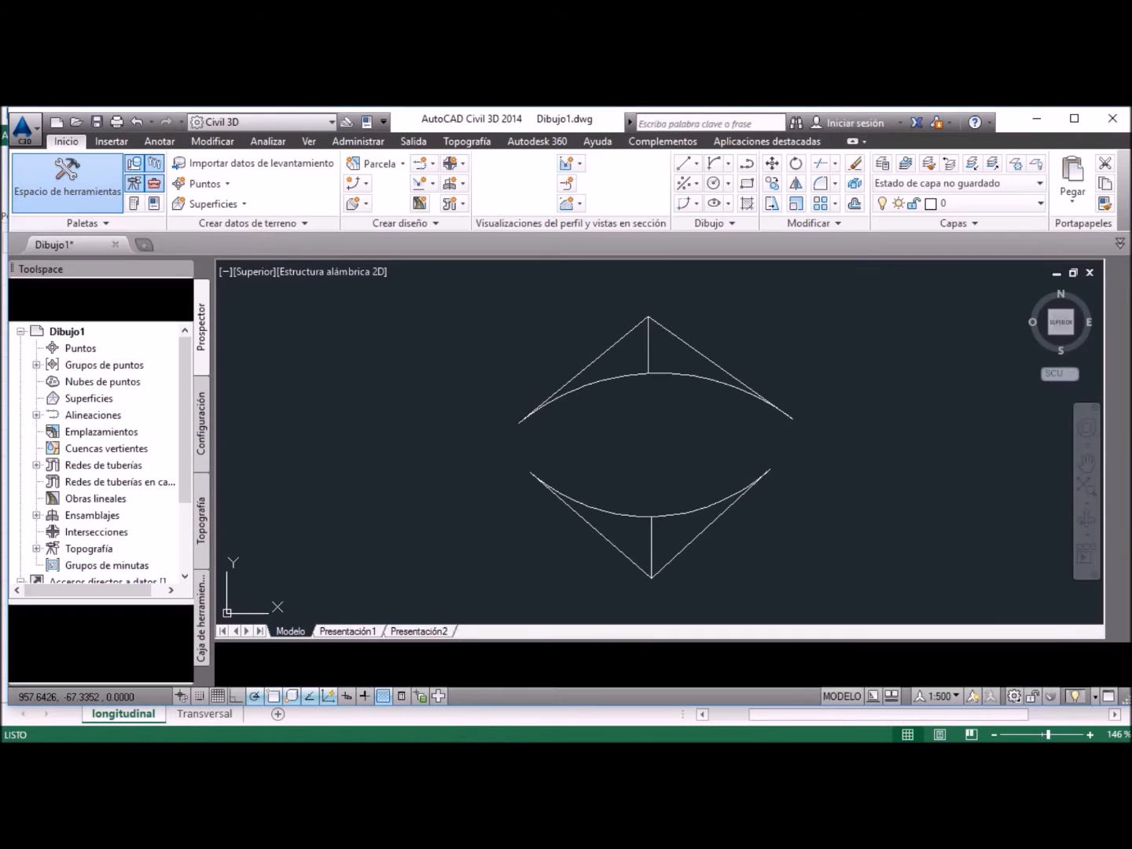
mouse_move(427, 728)
click(518, 665)
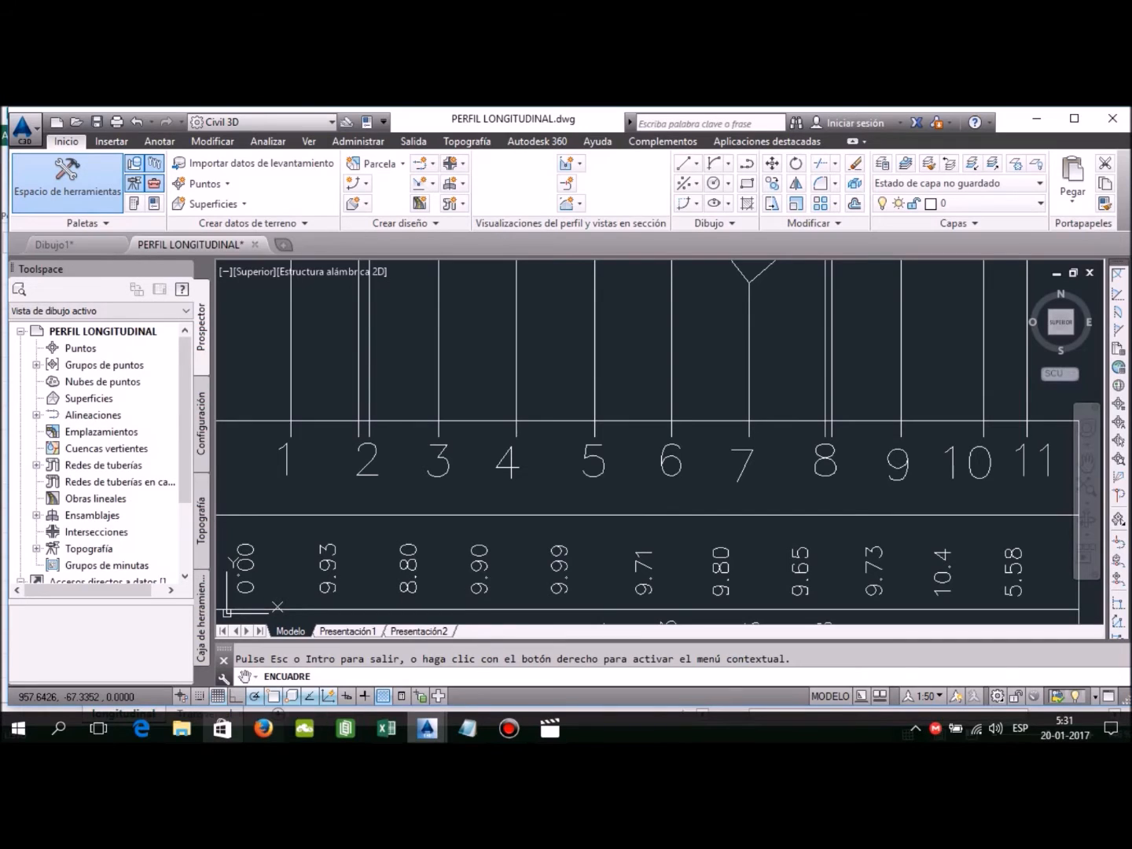
mouse_move(426, 728)
click(386, 728)
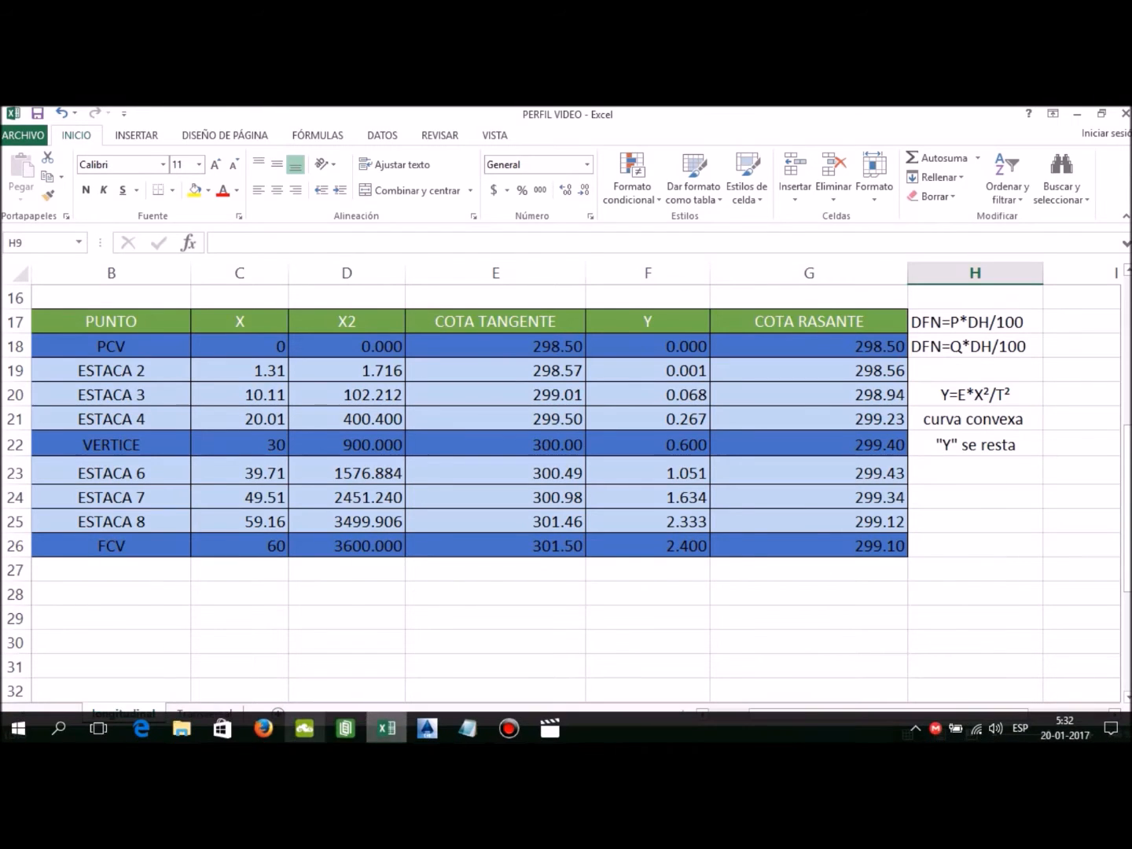
Step: Switch to PERFIL LONGITUDINAL.dwg in AutoCAD Civil 3D and draw a line about 0.131 long along the baseline between the two adjacent verticals at stake 2
click(427, 728)
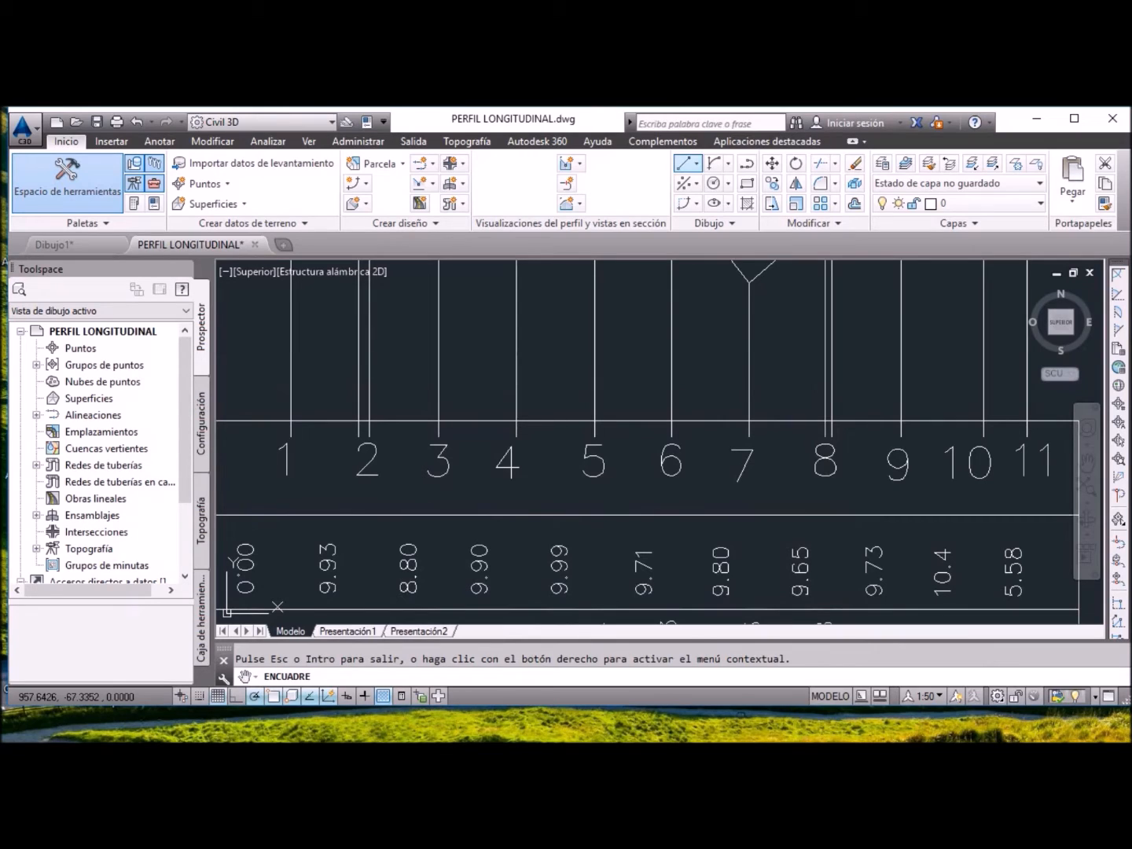
click(696, 165)
click(731, 190)
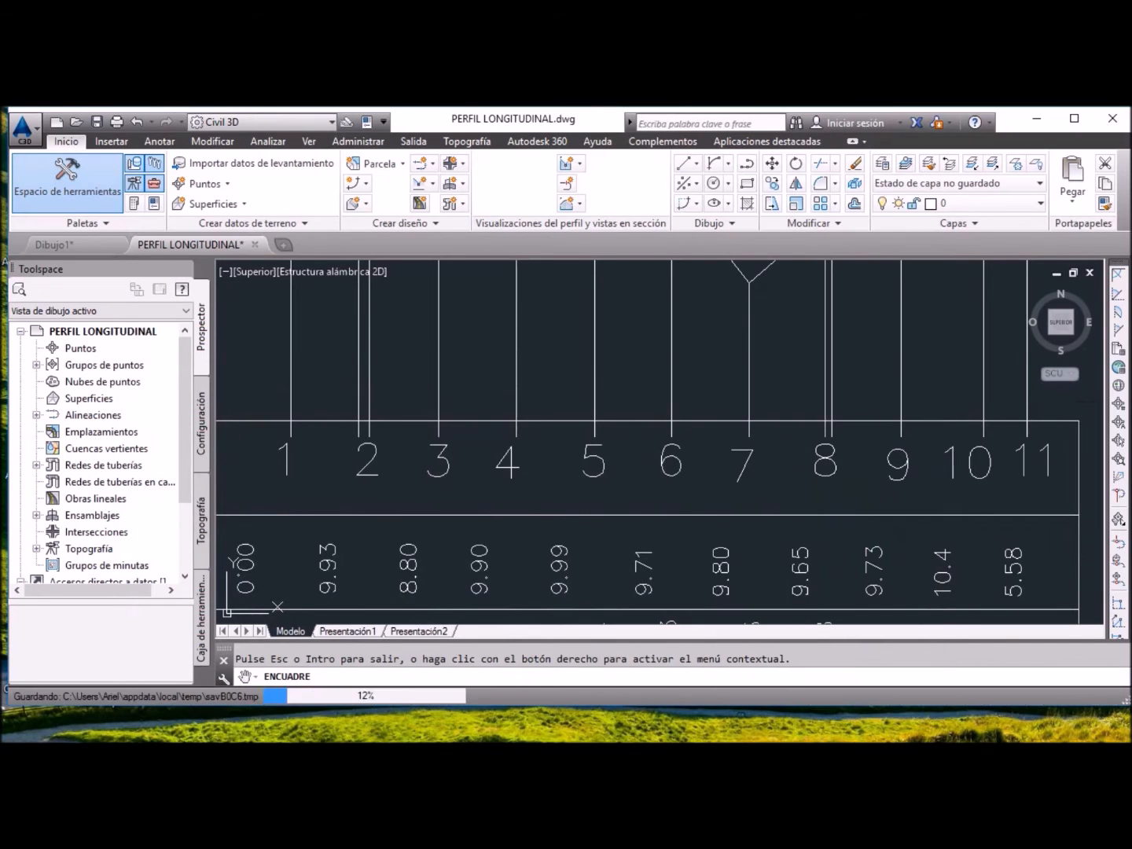
click(358, 421)
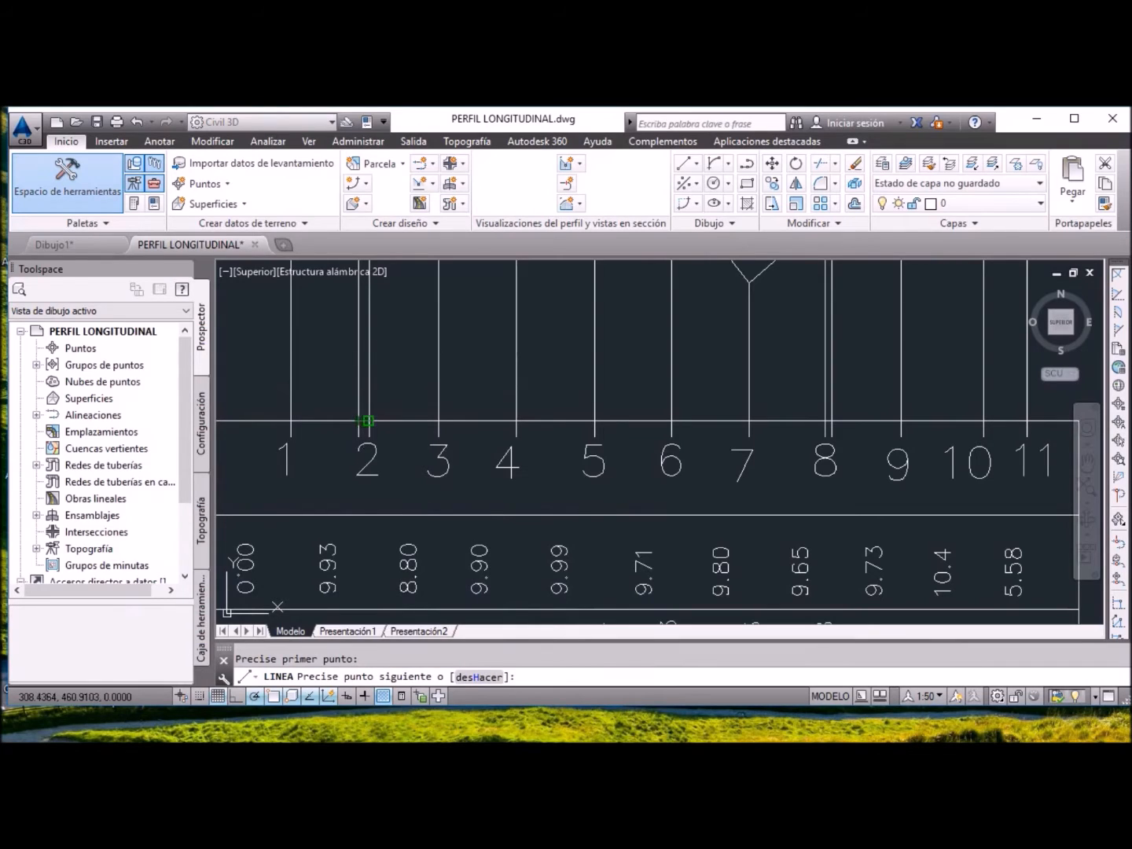
click(367, 421)
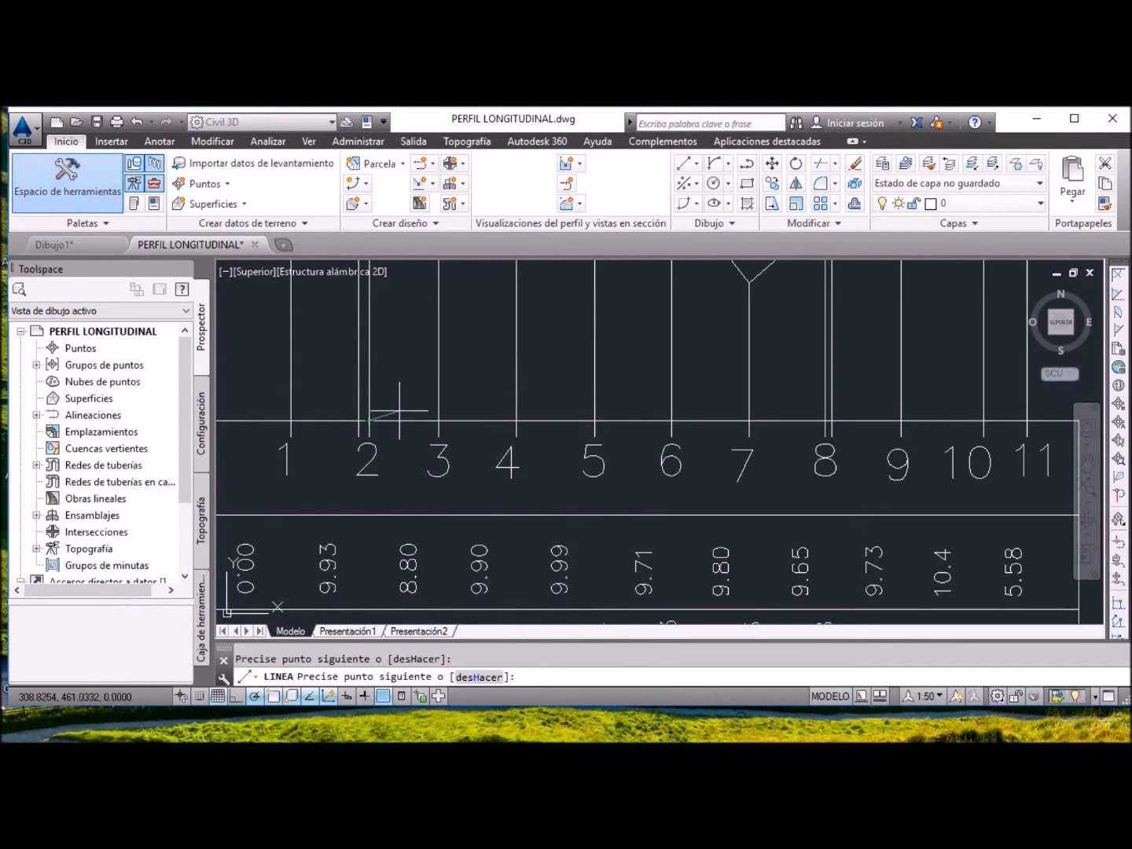
key(Escape)
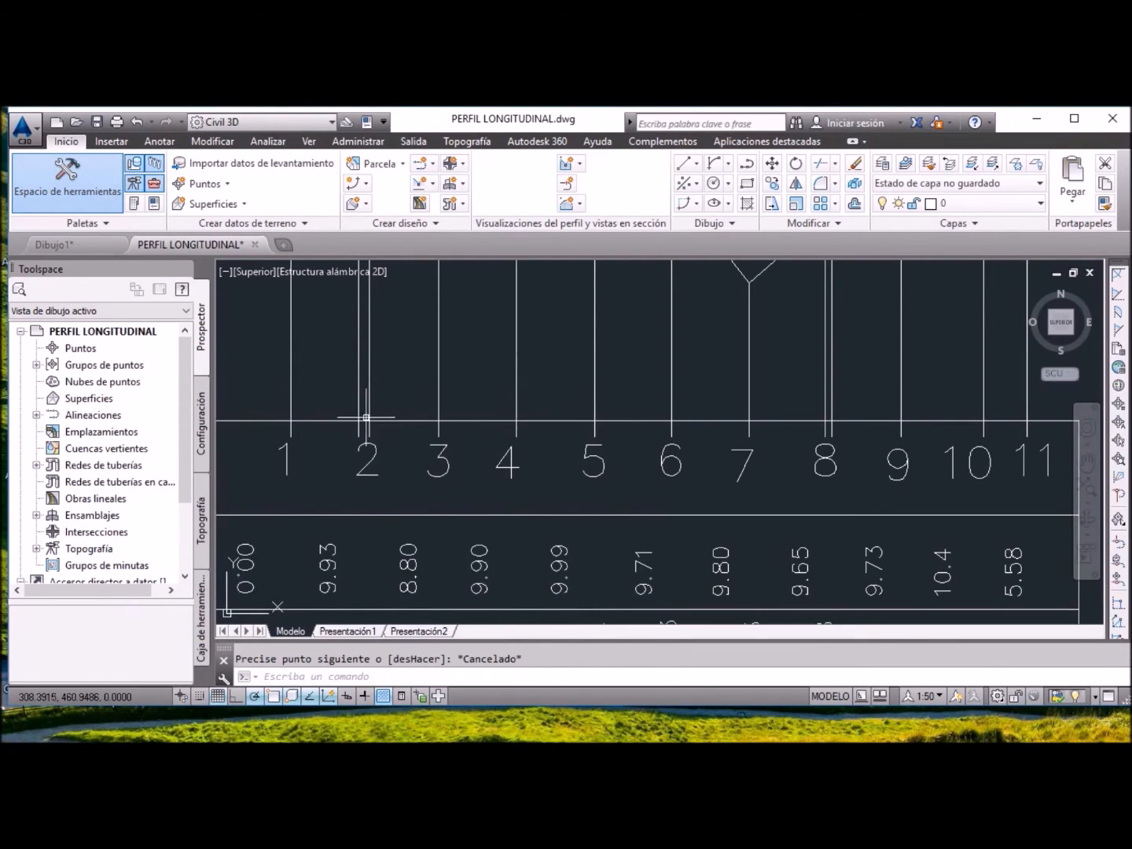
Step: Check the length of the short line at stake 2 in its object properties, and clear the selection
click(366, 422)
click(362, 425)
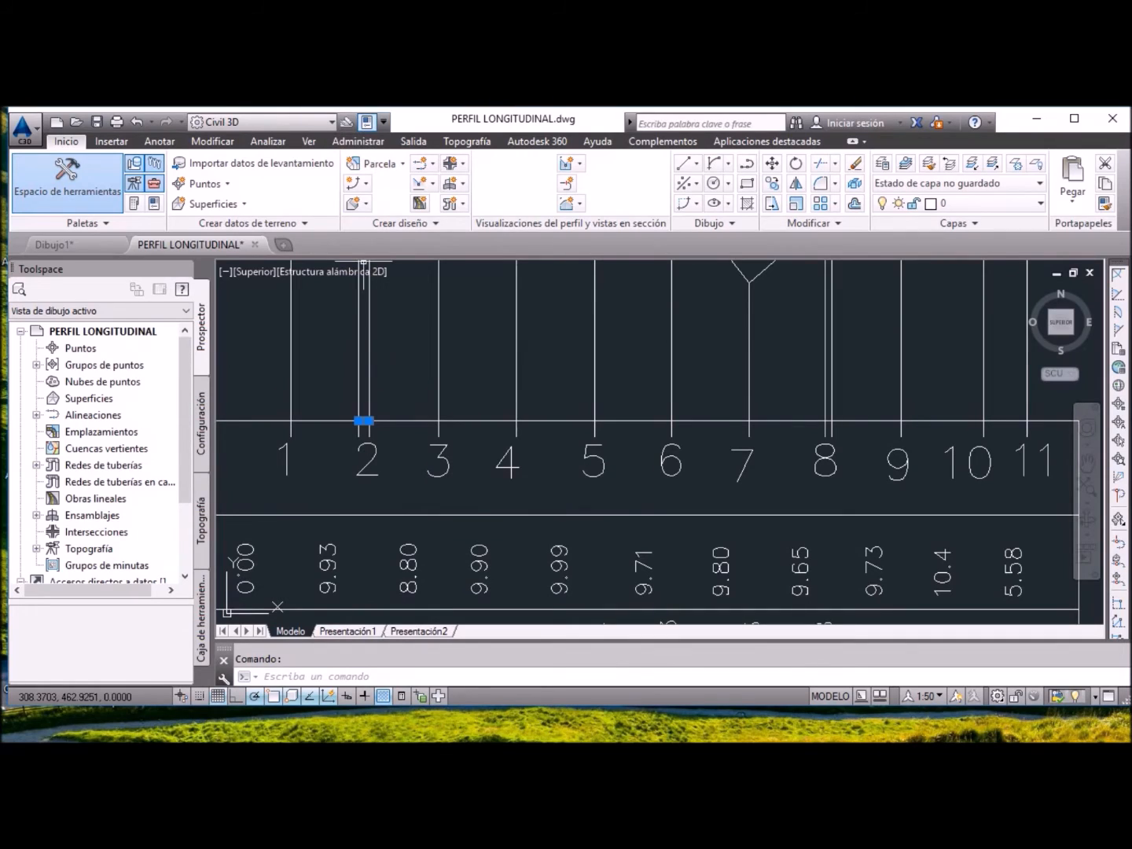
click(367, 122)
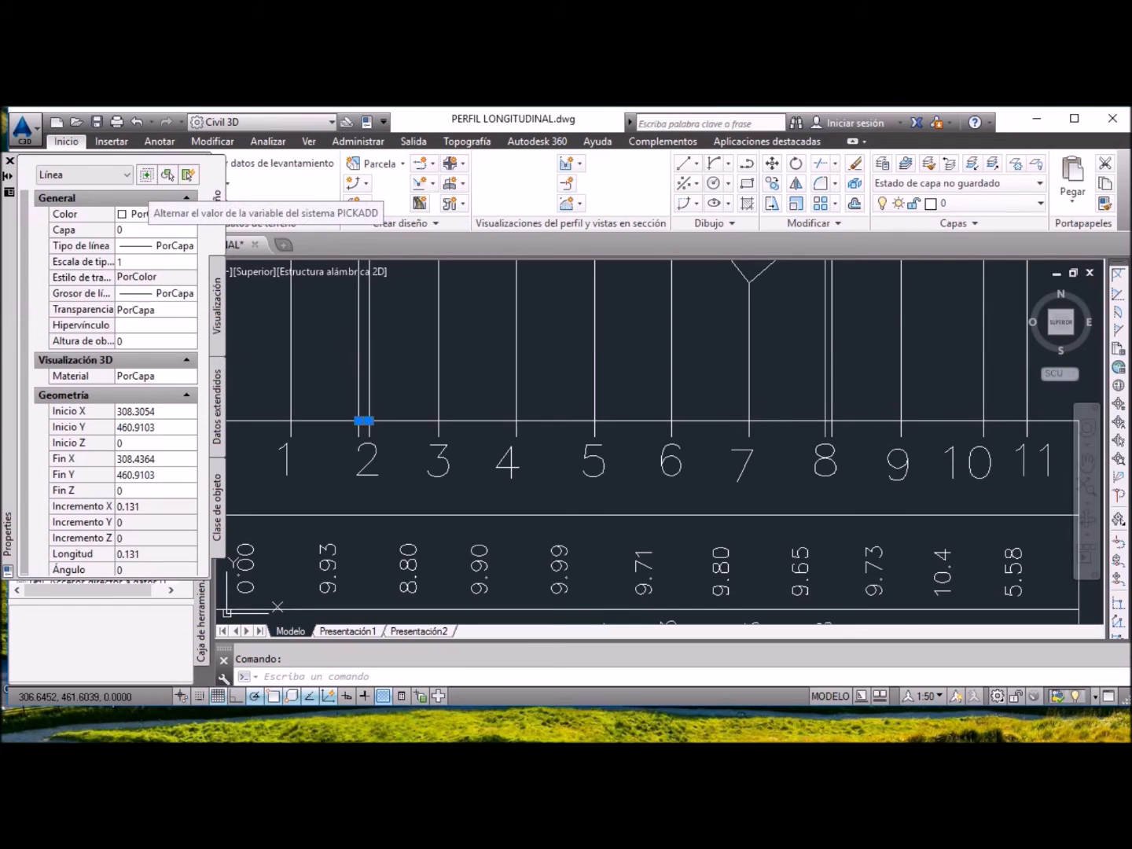
key(Escape)
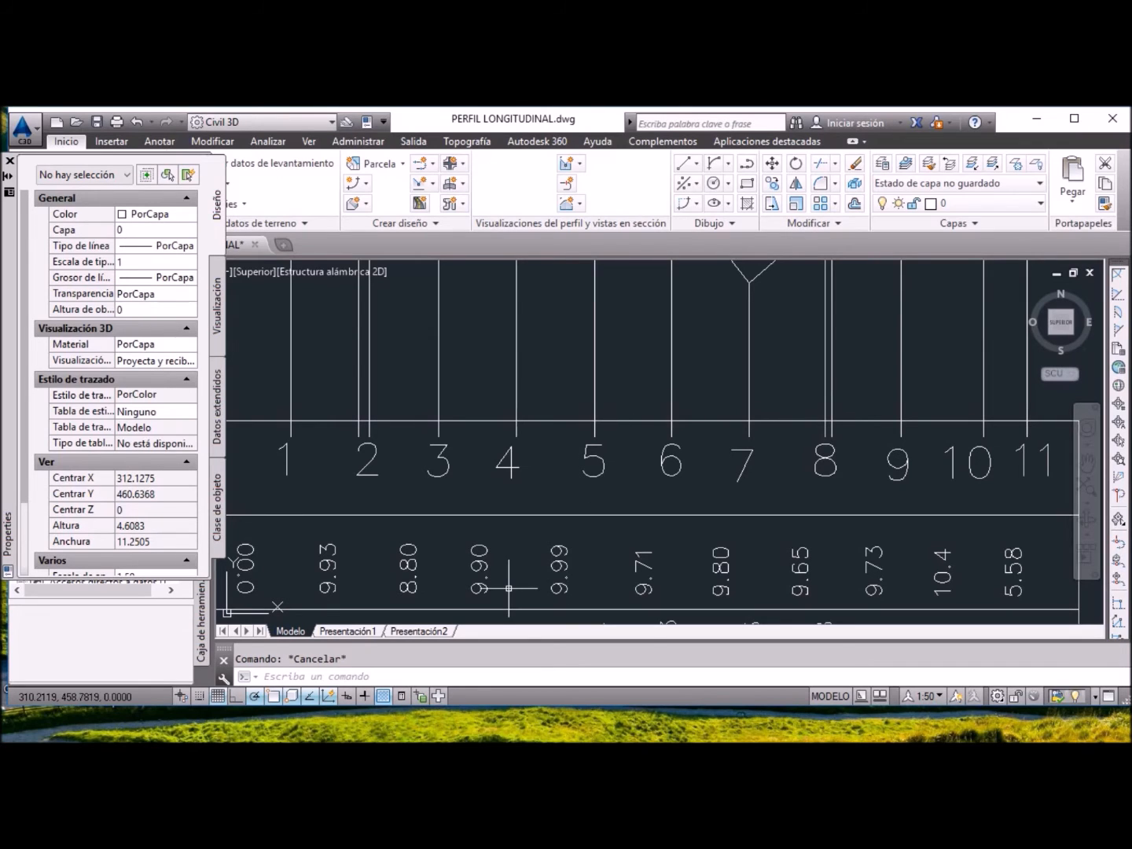
Step: Return to the PERFIL VIDEO workbook in Excel and compare the DH and COTA survey table with the vertical curve parameters and the PCV to FCV table
click(386, 728)
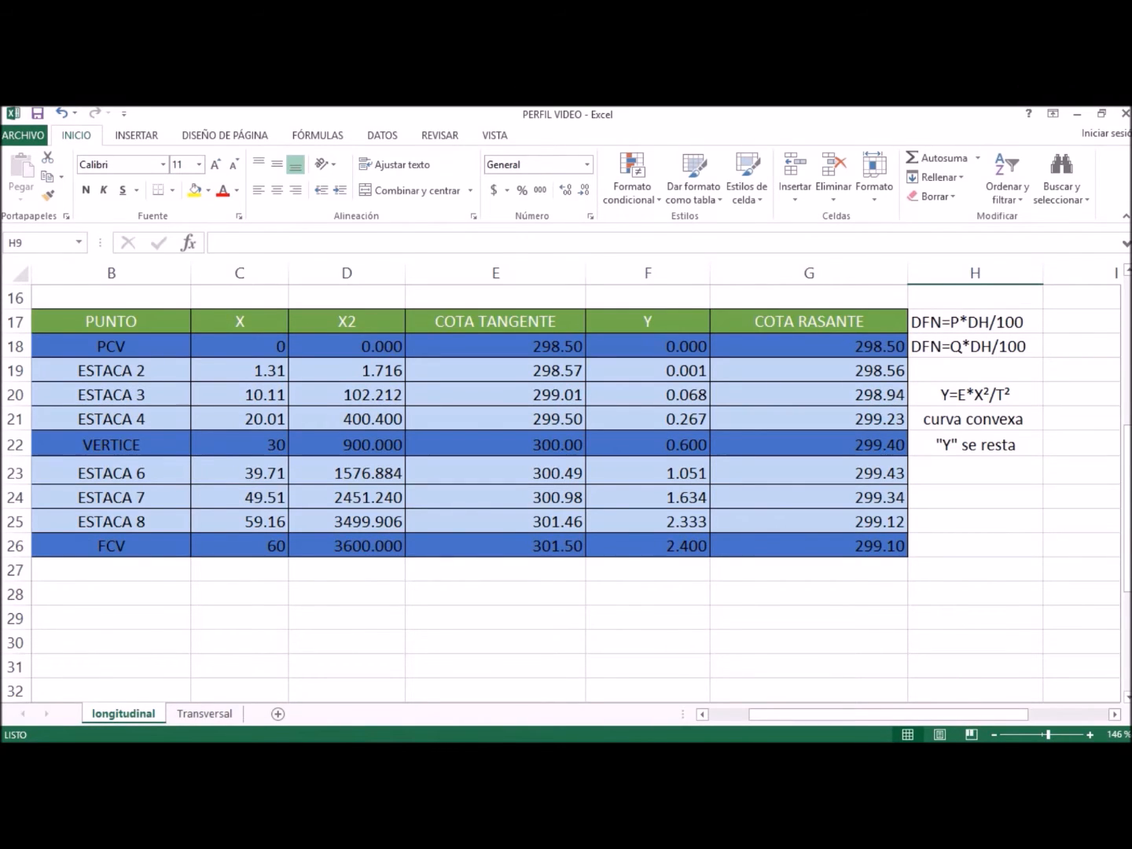
scroll(563, 494, up, 1)
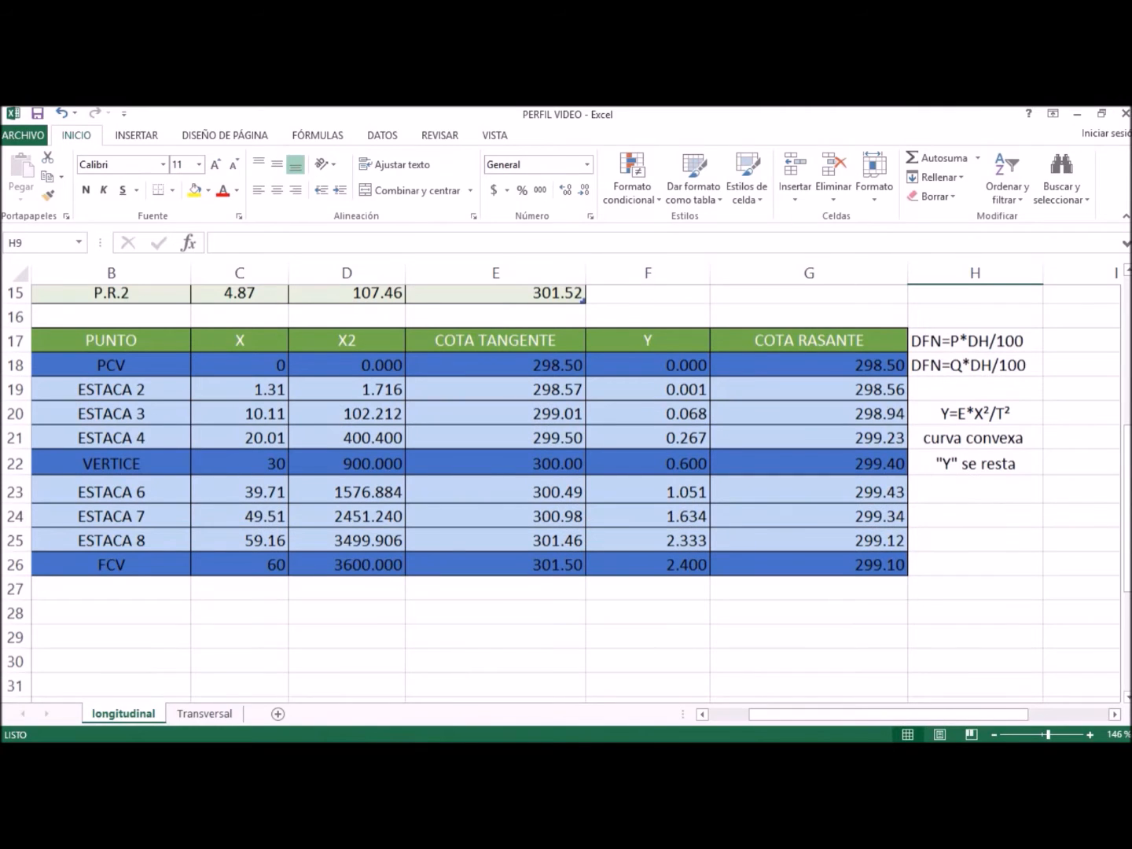
scroll(563, 495, up, 4)
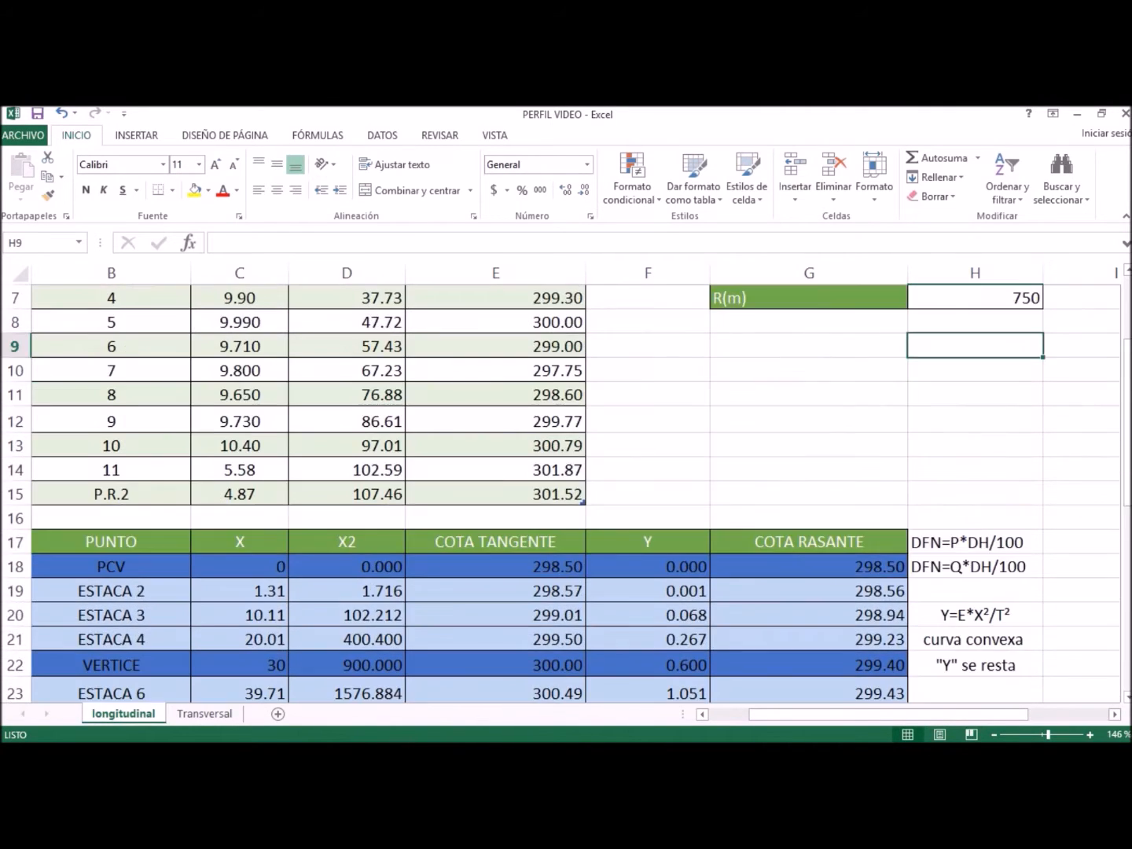
scroll(563, 494, down, 1)
scroll(563, 495, up, 1)
mouse_move(1128, 324)
mouse_down()
mouse_move(1128, 491)
mouse_move(1128, 296)
mouse_up()
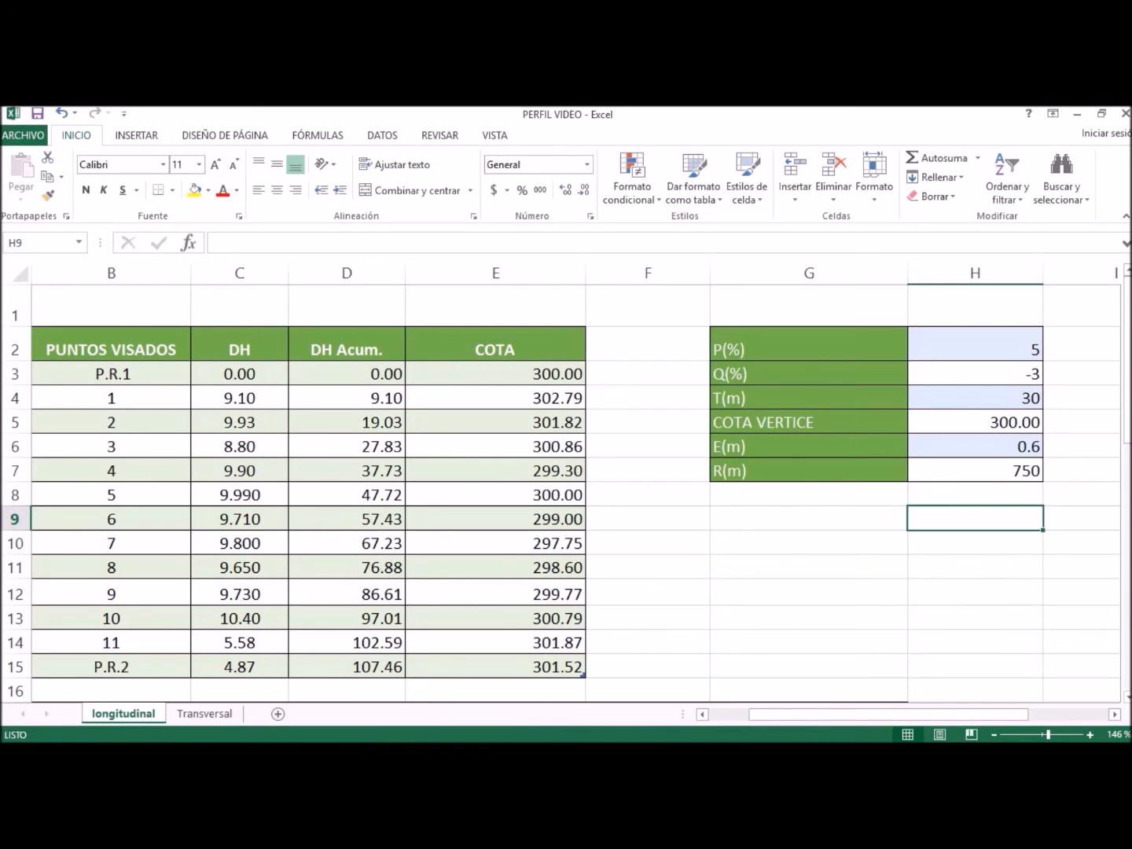
drag(1127, 415, 1127, 442)
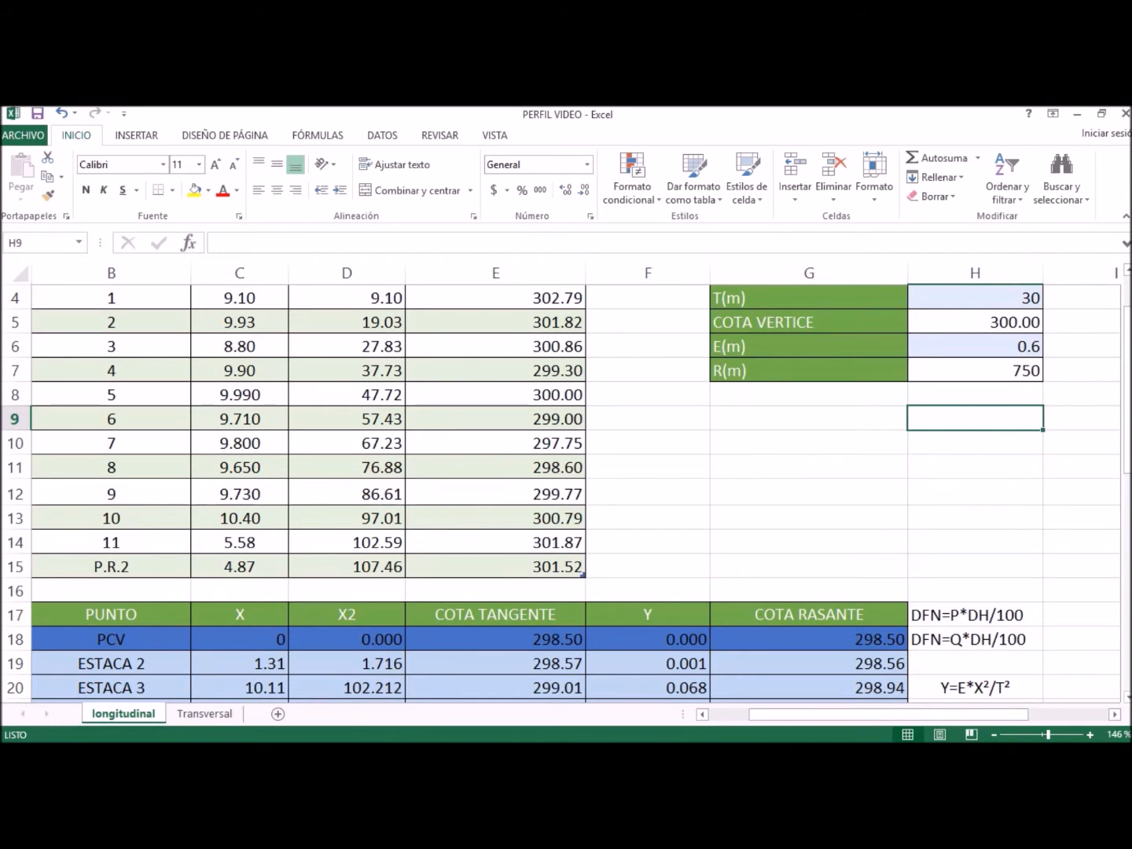
drag(1128, 460, 1128, 474)
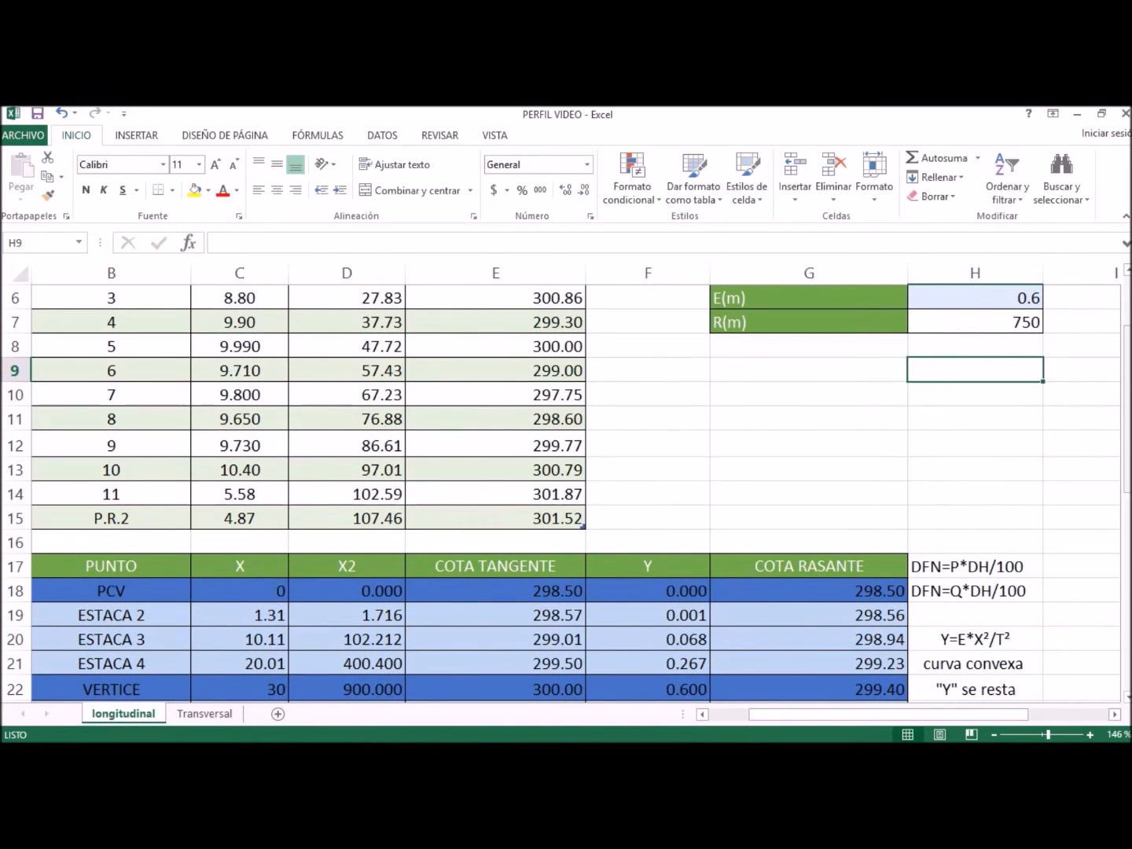
drag(1128, 474, 1127, 484)
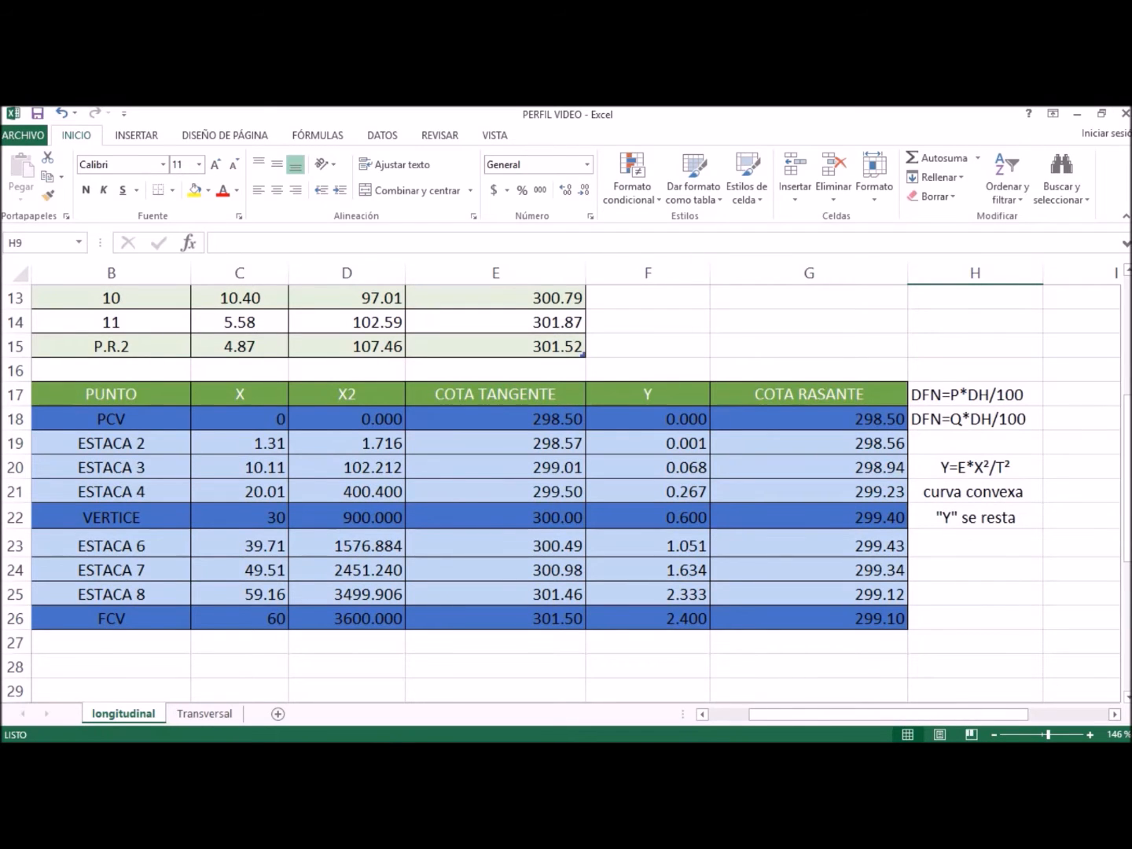
drag(1127, 498, 1128, 417)
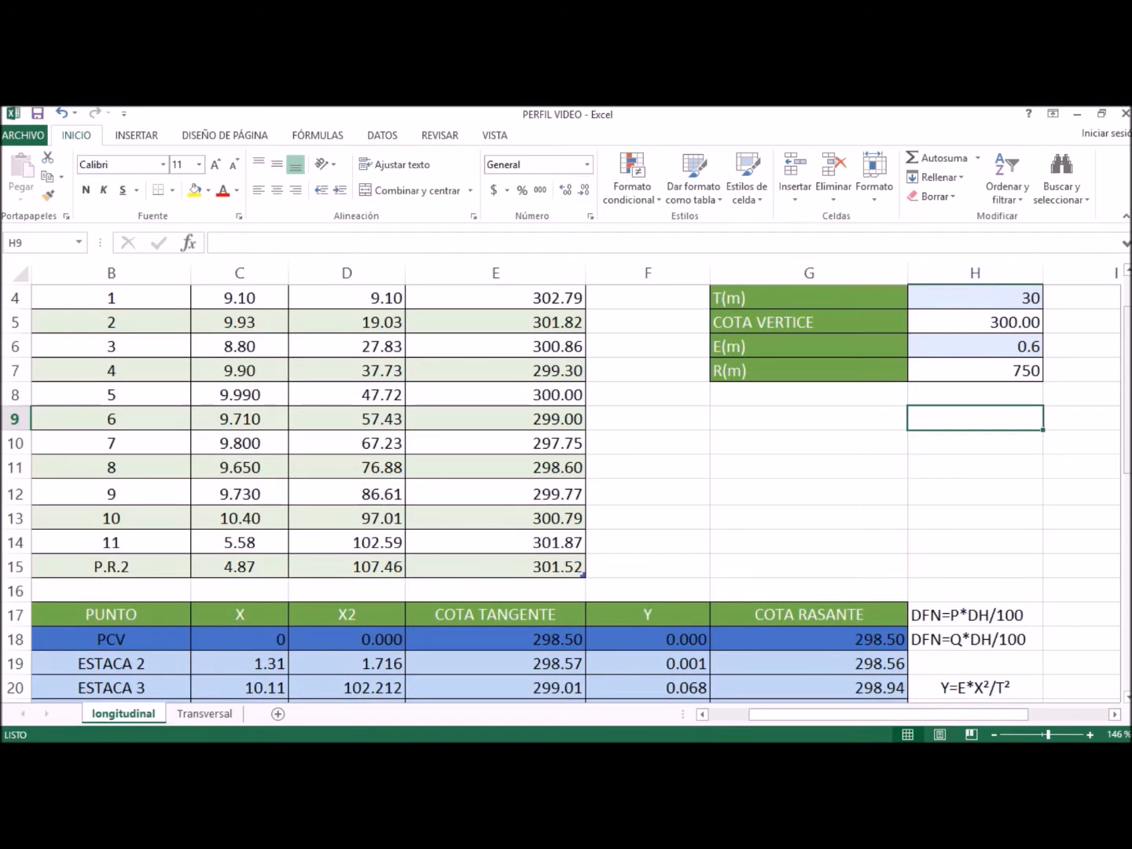
drag(1128, 458, 1128, 503)
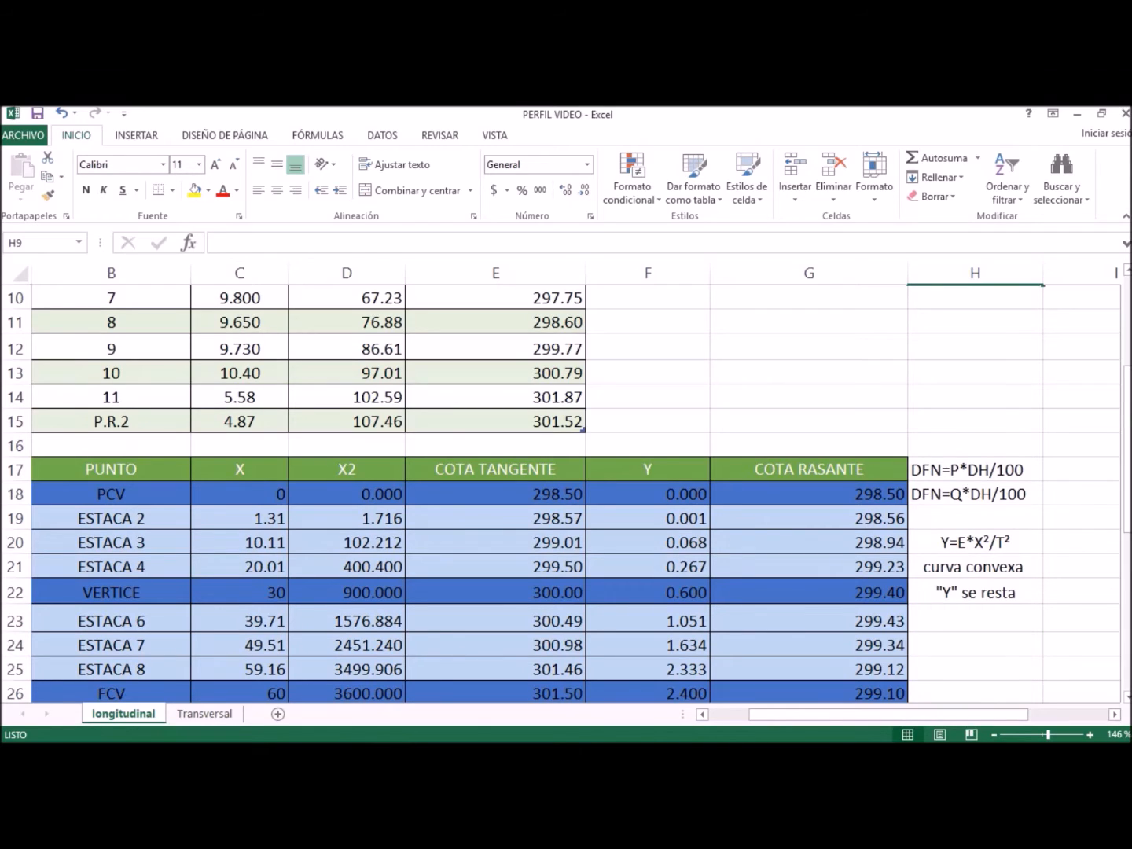
Step: View the stake distances in PERFIL LONGITUDINAL.dwg in AutoCAD Civil 3D, and return to the Excel workbook
mouse_move(429, 740)
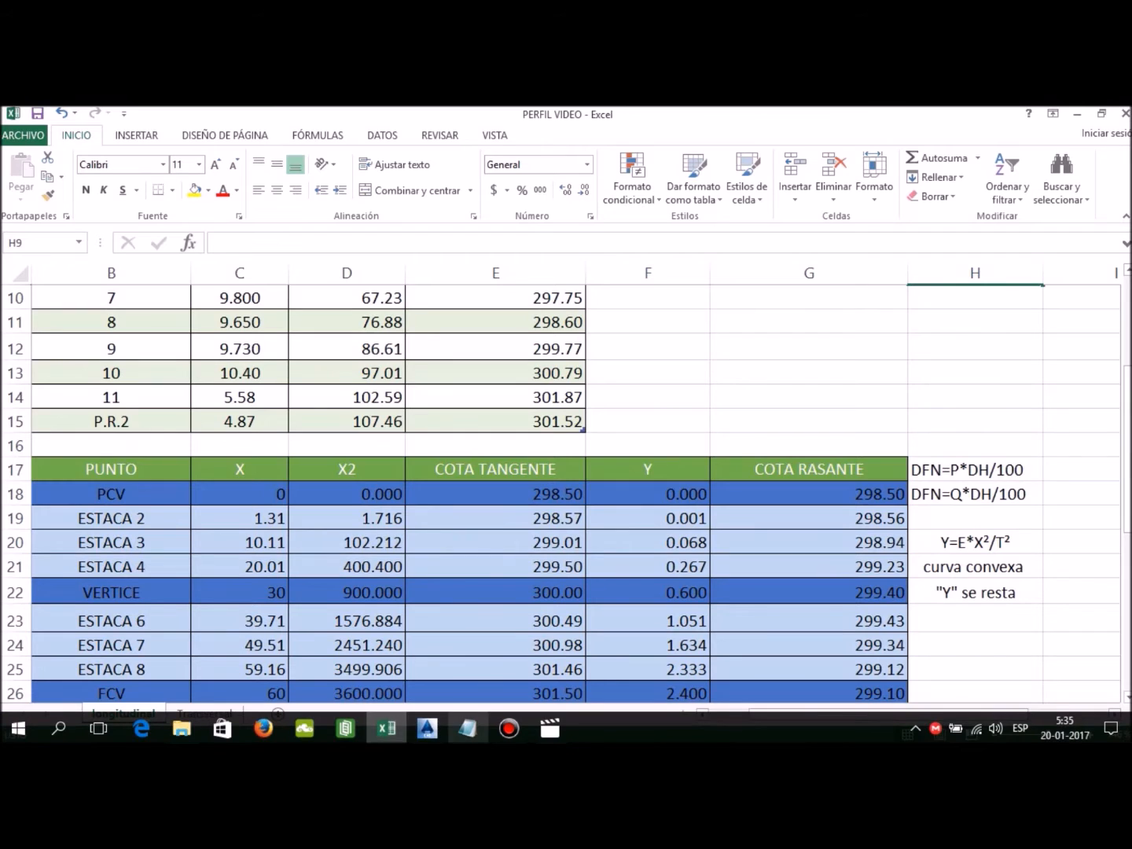
click(519, 668)
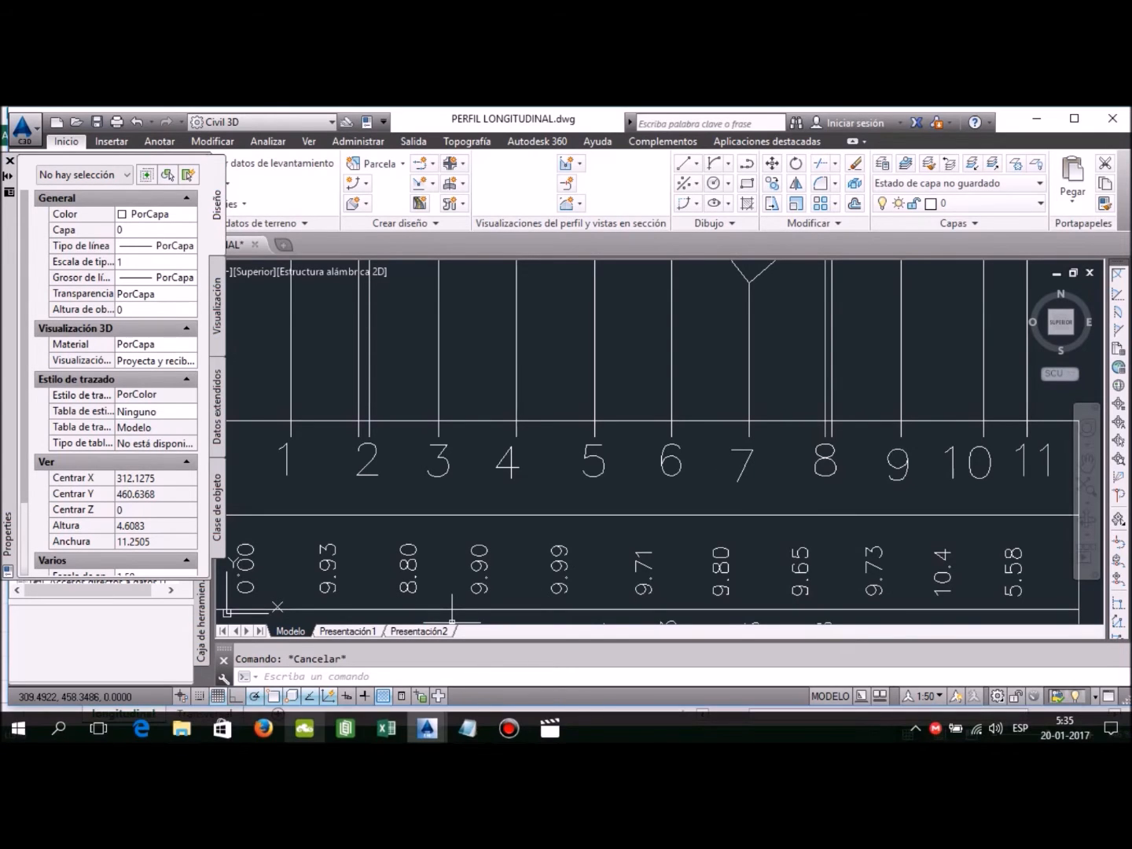
click(387, 730)
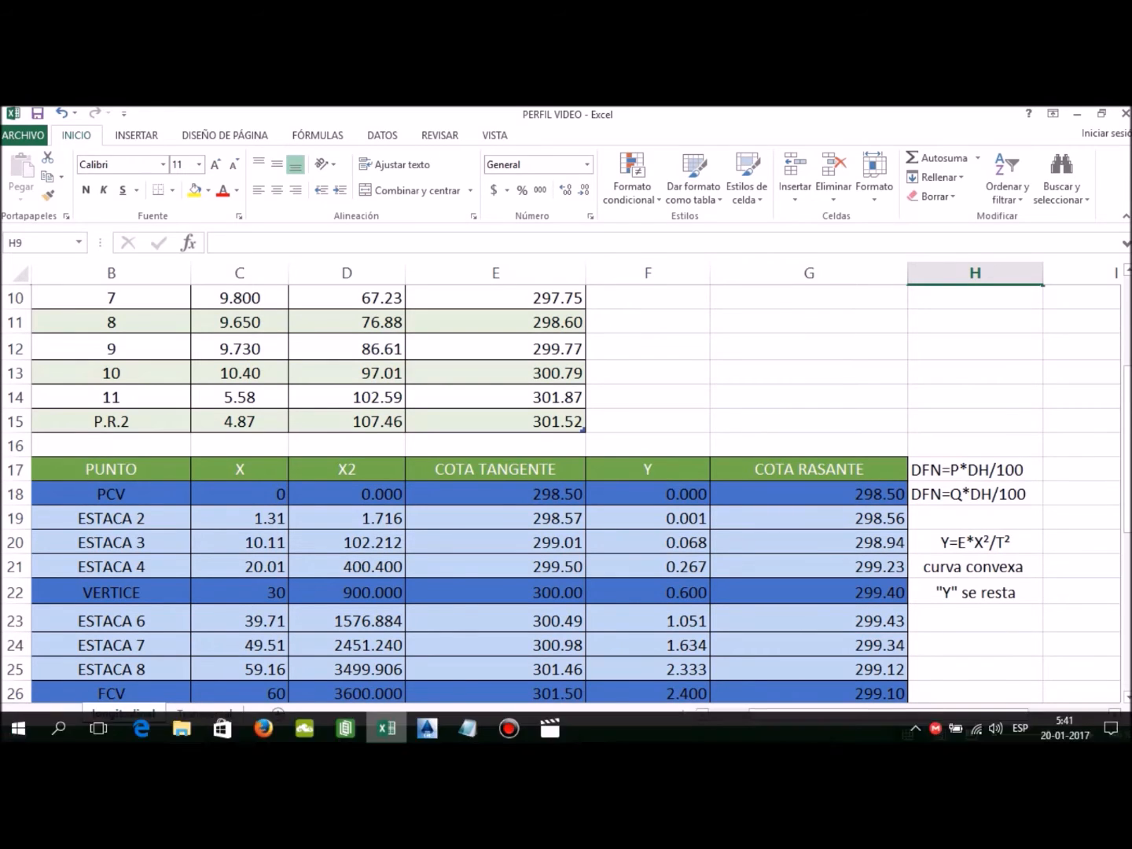
Step: Examine the X2 column formulas from D18 to D25, inspecting the cell references in D19
scroll(566, 488, down, 2)
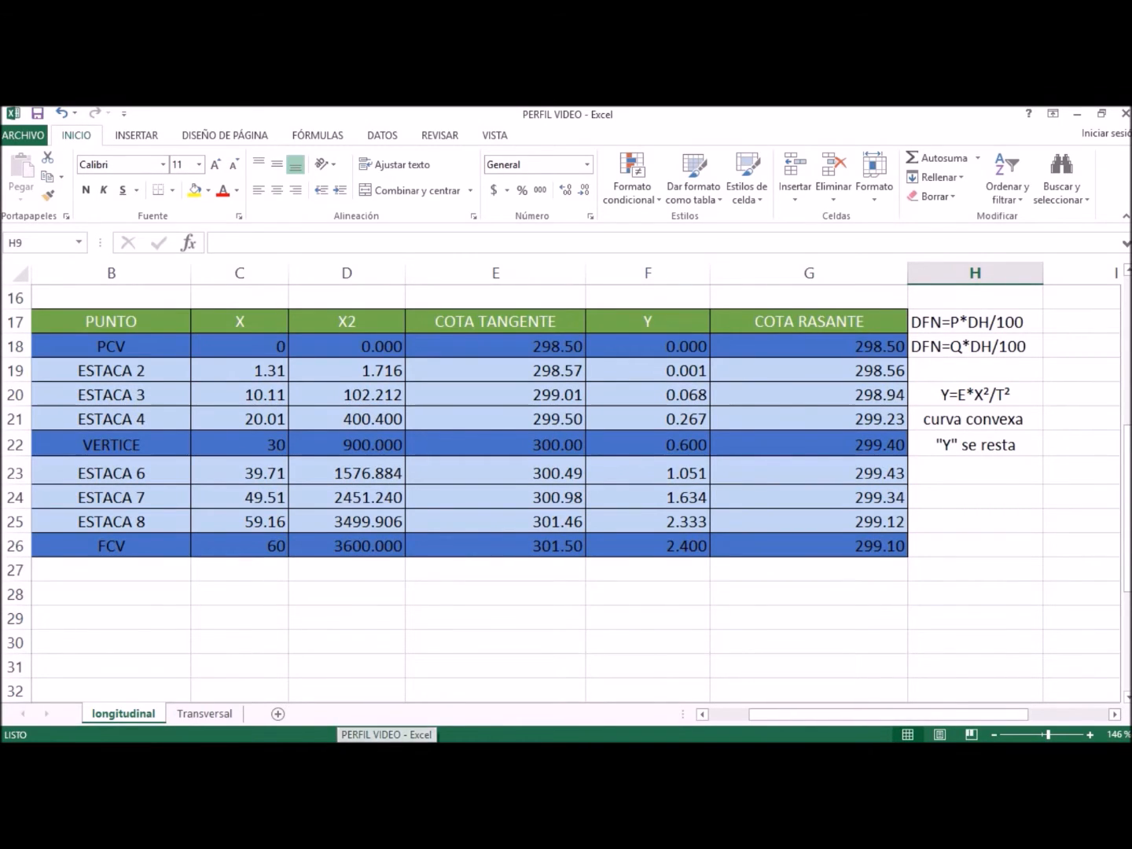
click(347, 321)
key(Down)
key(Down)
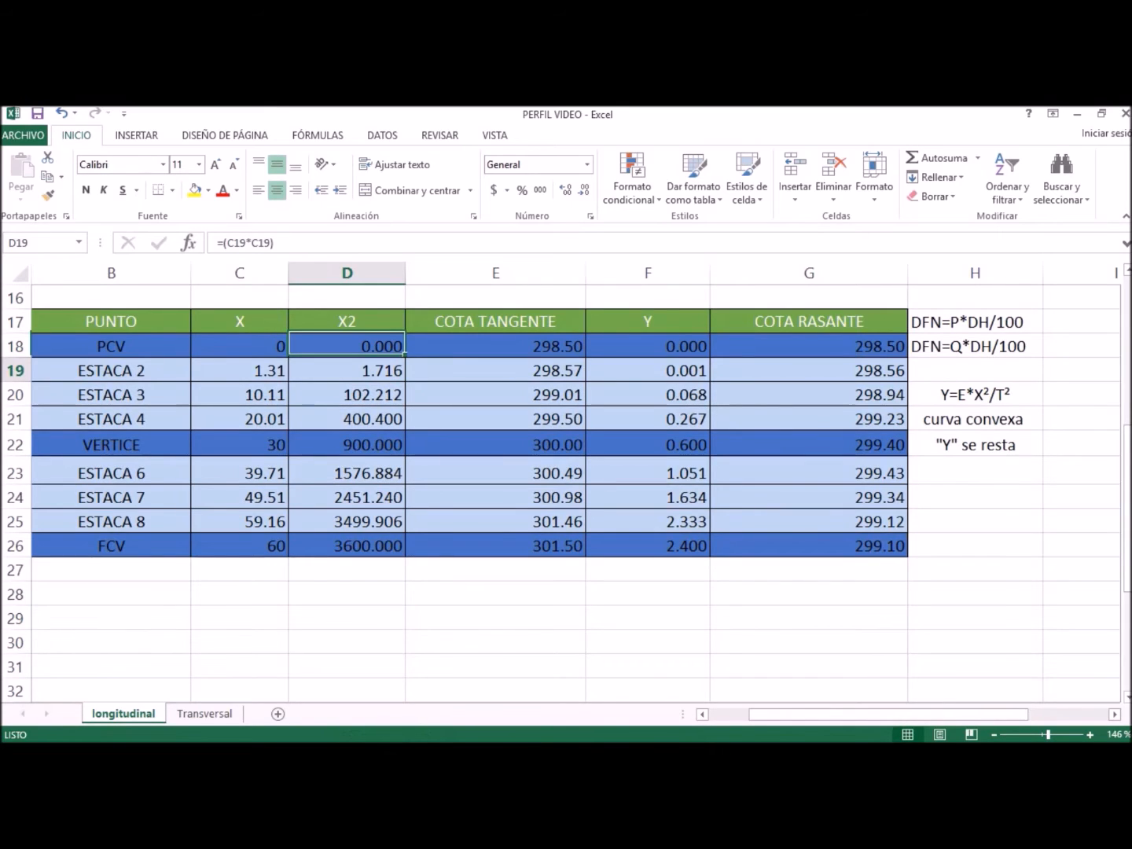
key(ctrl+c)
double_click(350, 371)
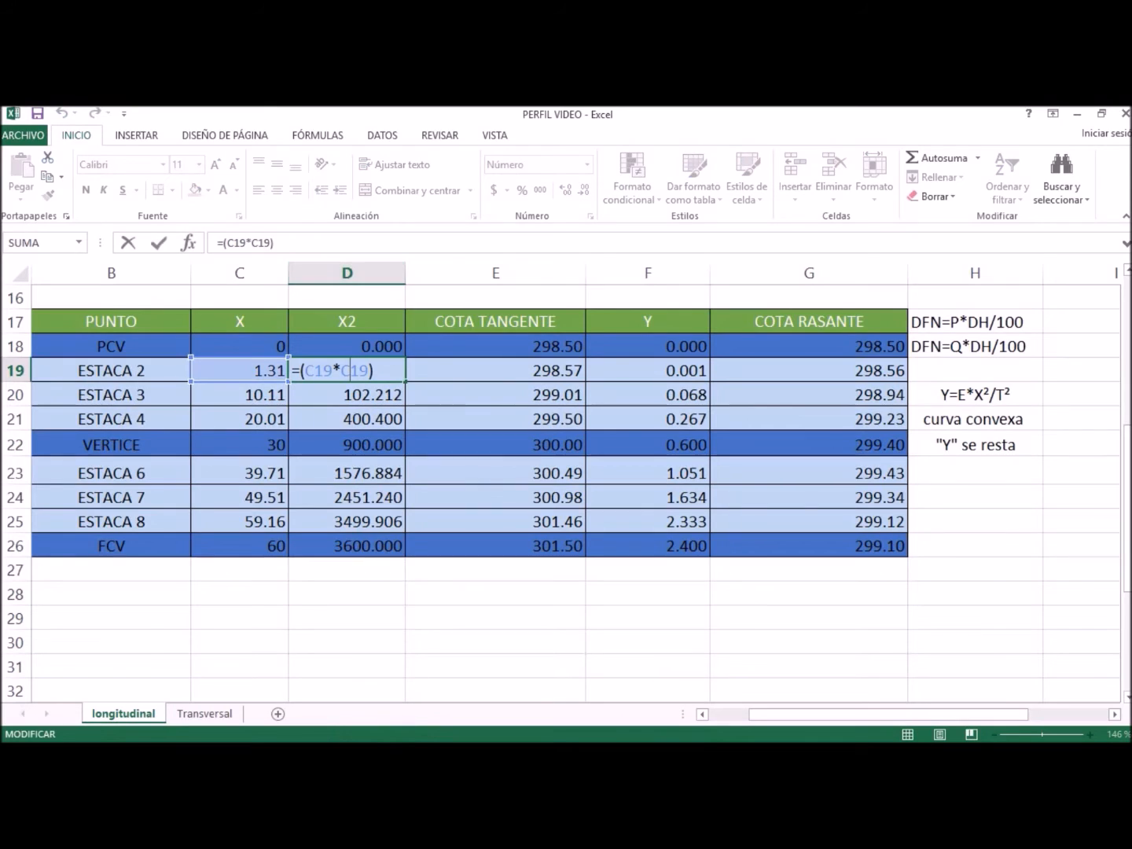
key(Return)
key(Down)
key(Down)
key(Down)
key(Down)
key(Down)
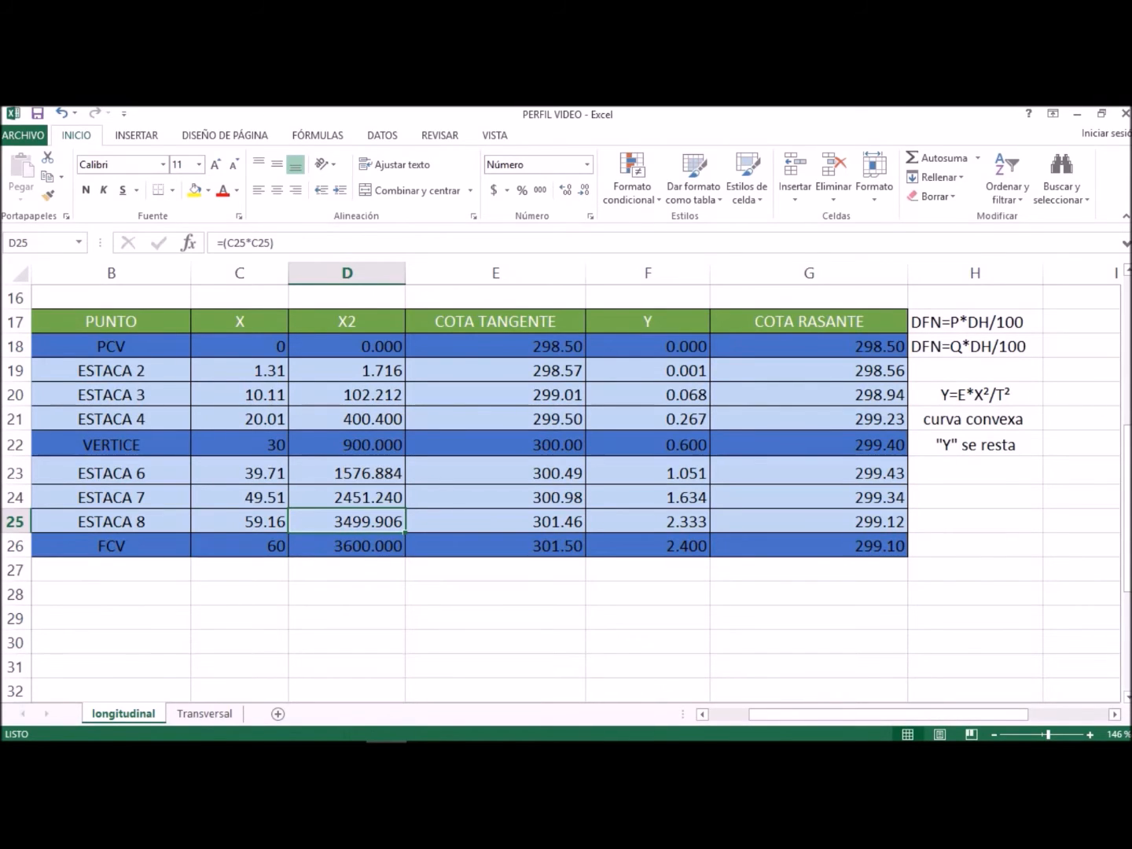
Step: Switch to Dibujo1.dwg in AutoCAD Civil 3D, making room above the convex curve sketch
mouse_move(427, 740)
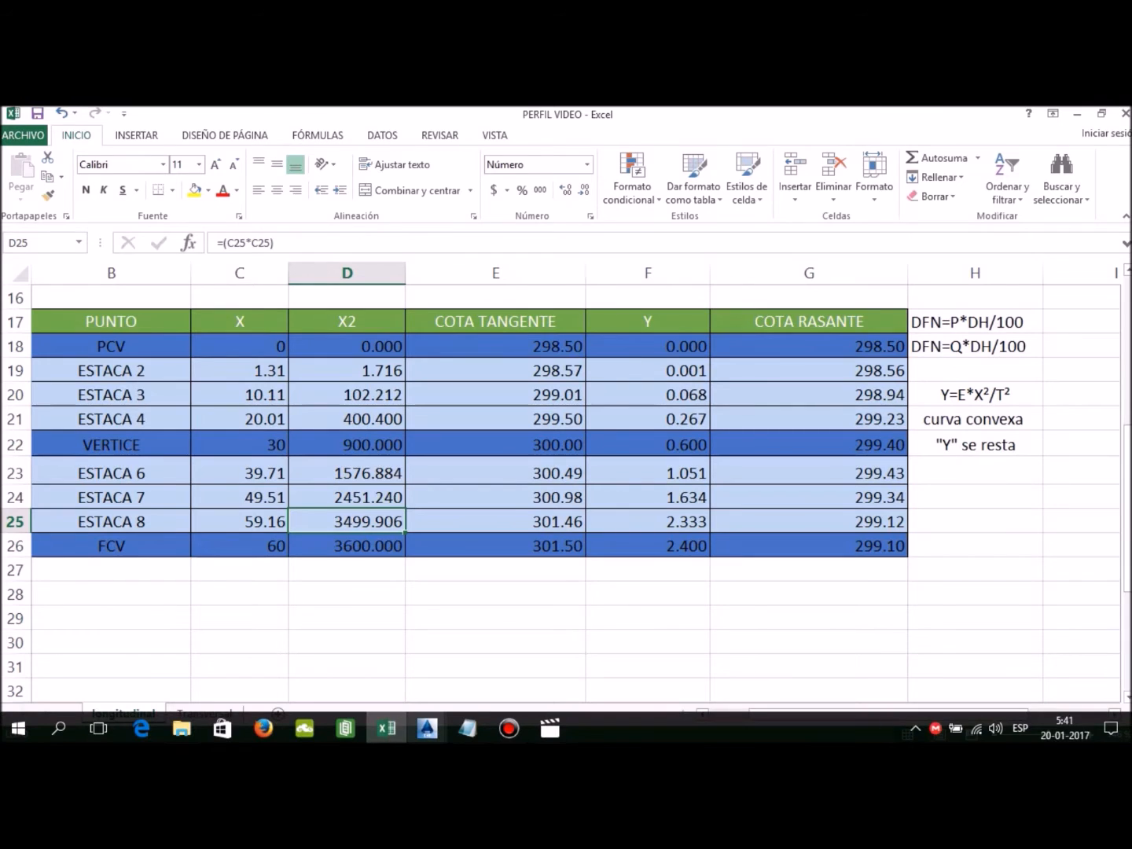
click(427, 728)
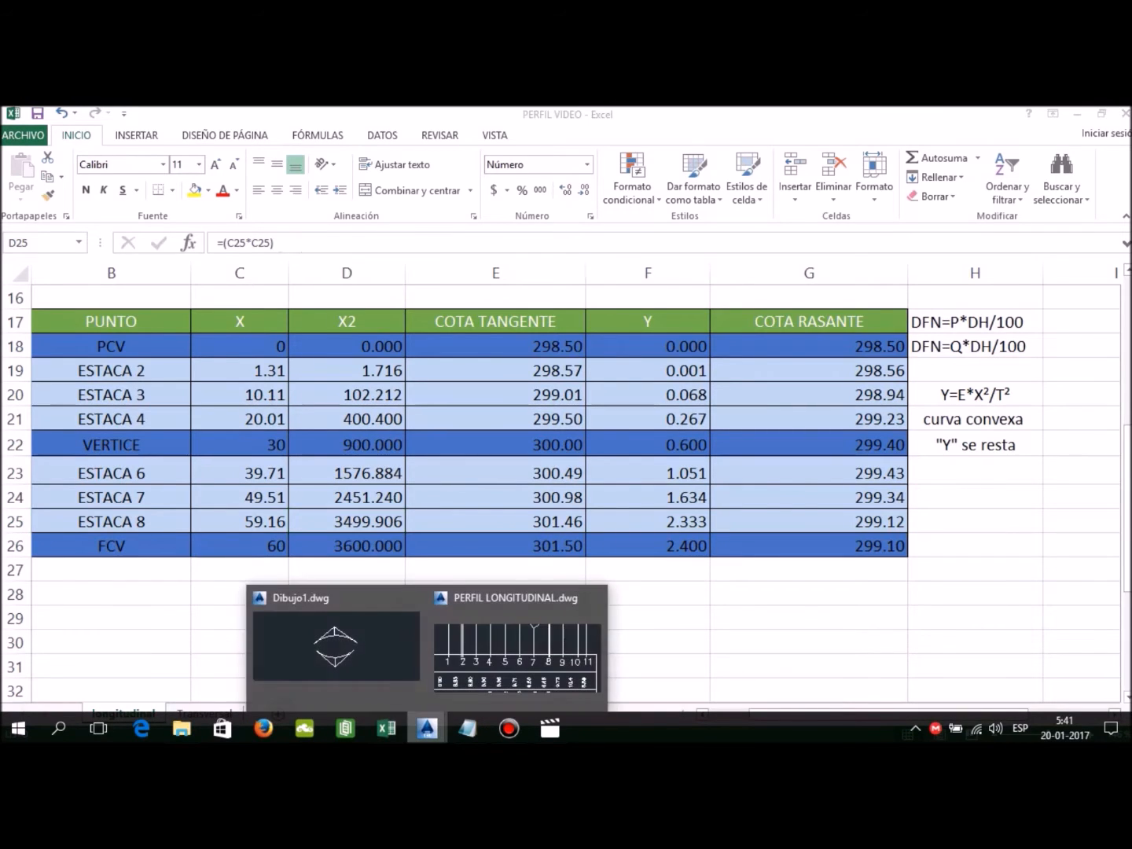
click(335, 645)
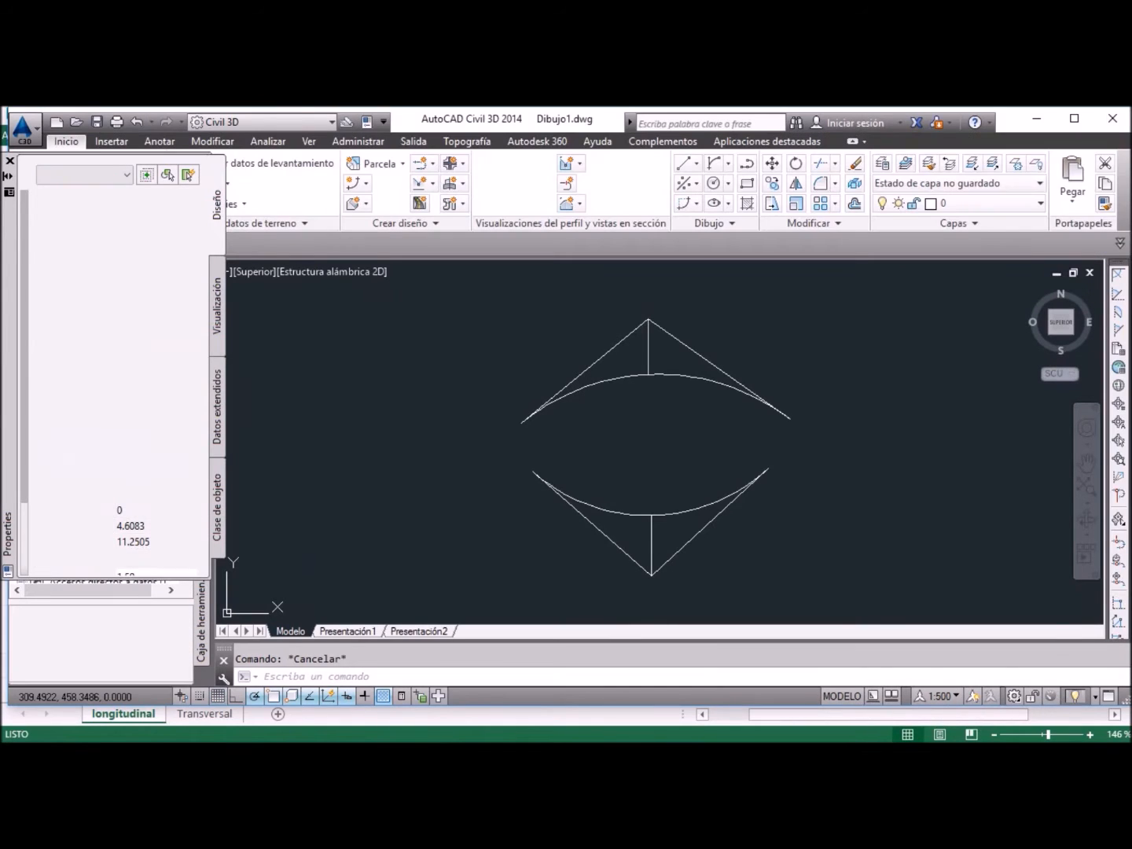
click(1087, 462)
mouse_move(1038, 393)
mouse_down()
mouse_move(1016, 445)
mouse_move(1028, 522)
mouse_up()
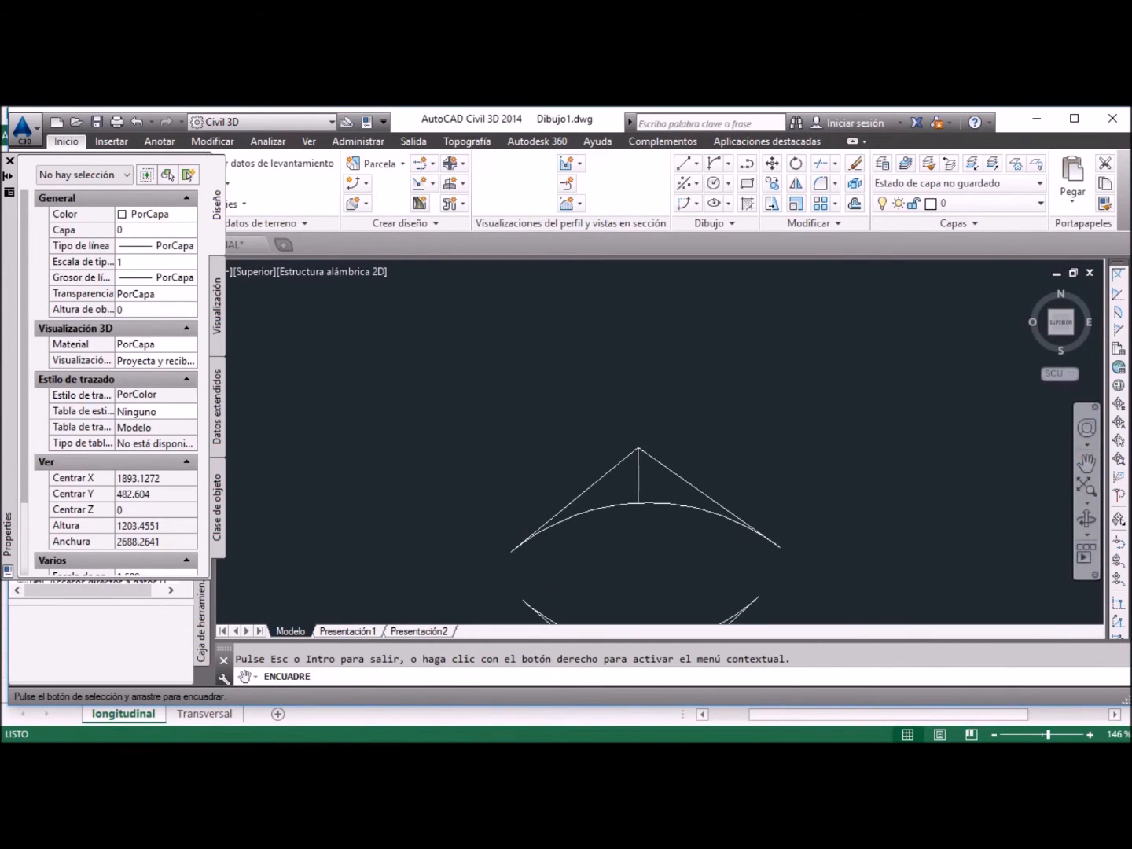
key(Escape)
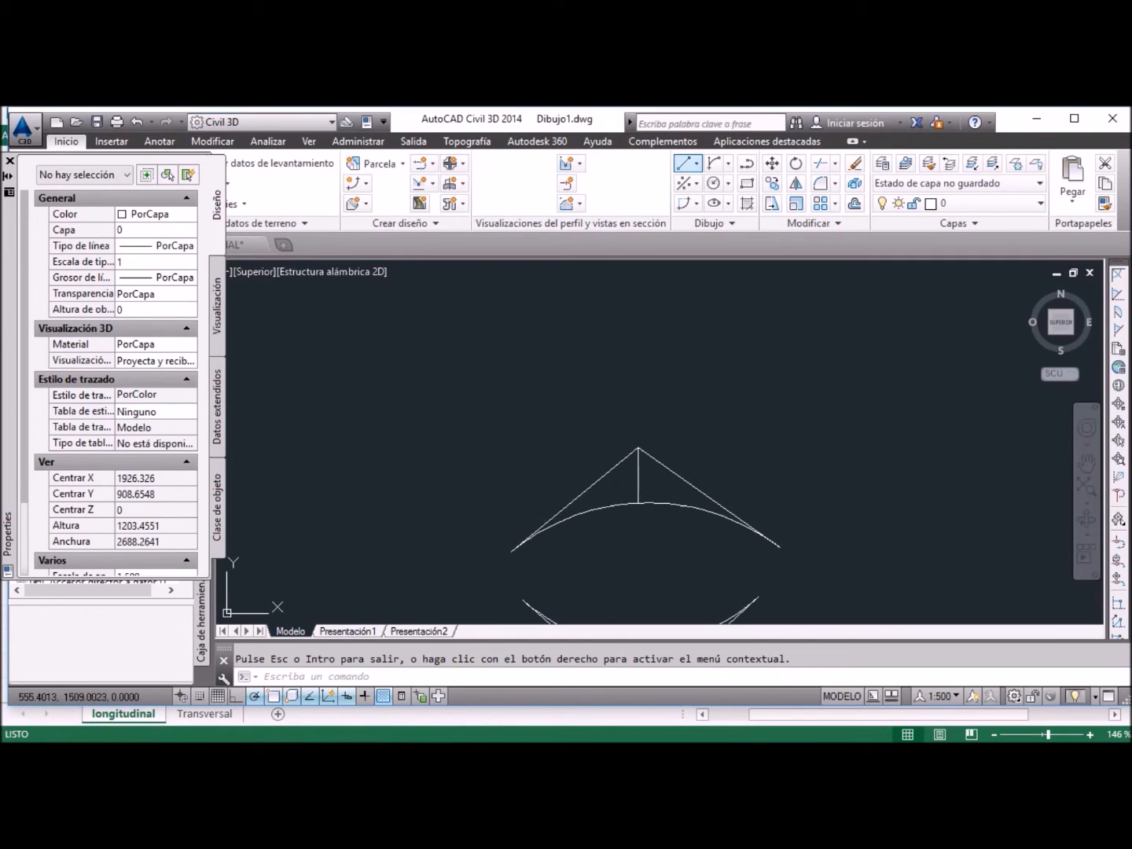
click(696, 164)
click(731, 189)
click(640, 447)
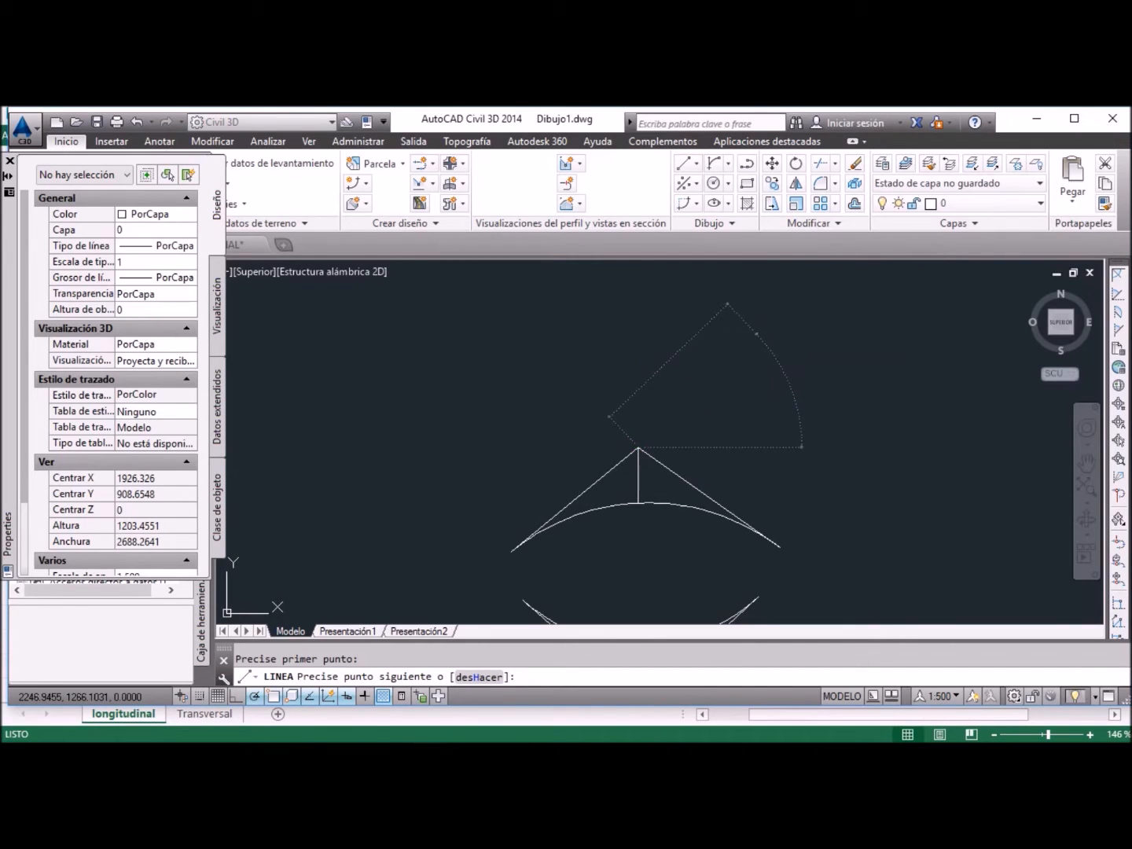
key(Escape)
Step: Draw a line about 1123 units long at 40° from the convex curve's starting endpoint through the vertex, extending the entry tangent beyond it
click(697, 163)
click(711, 185)
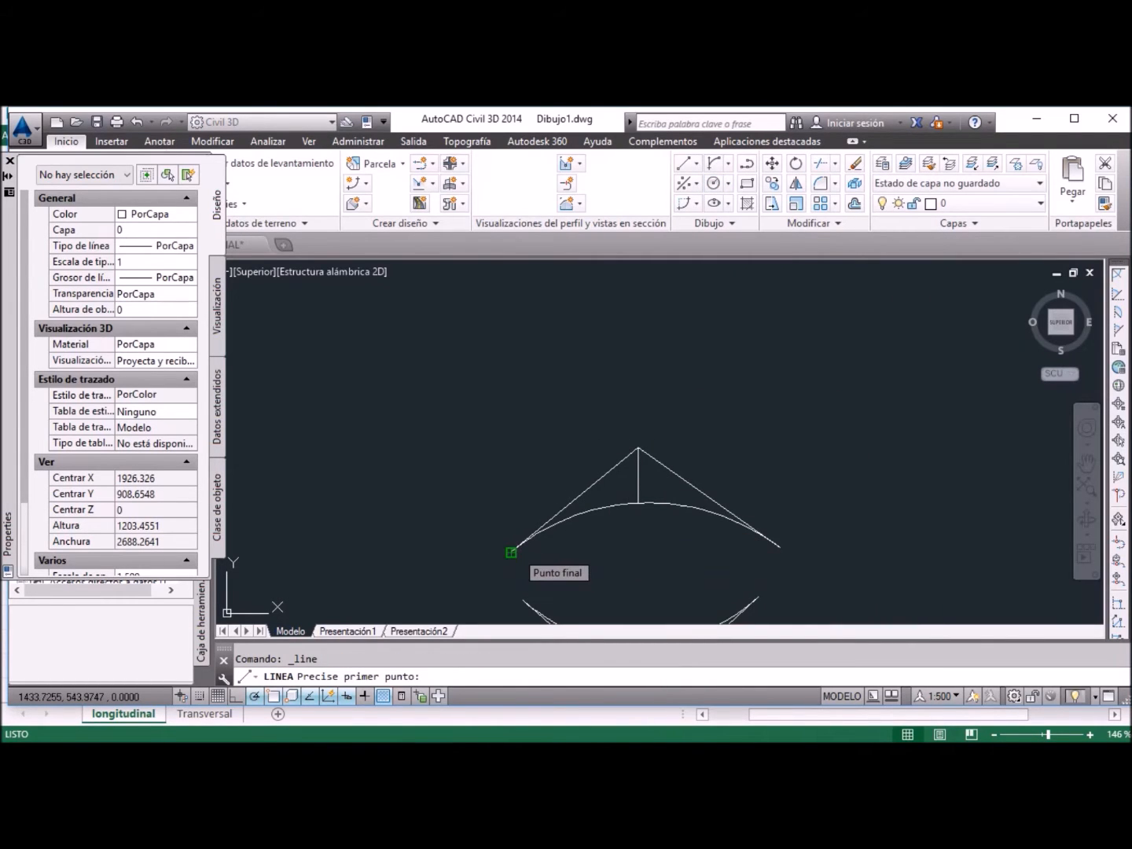
click(511, 552)
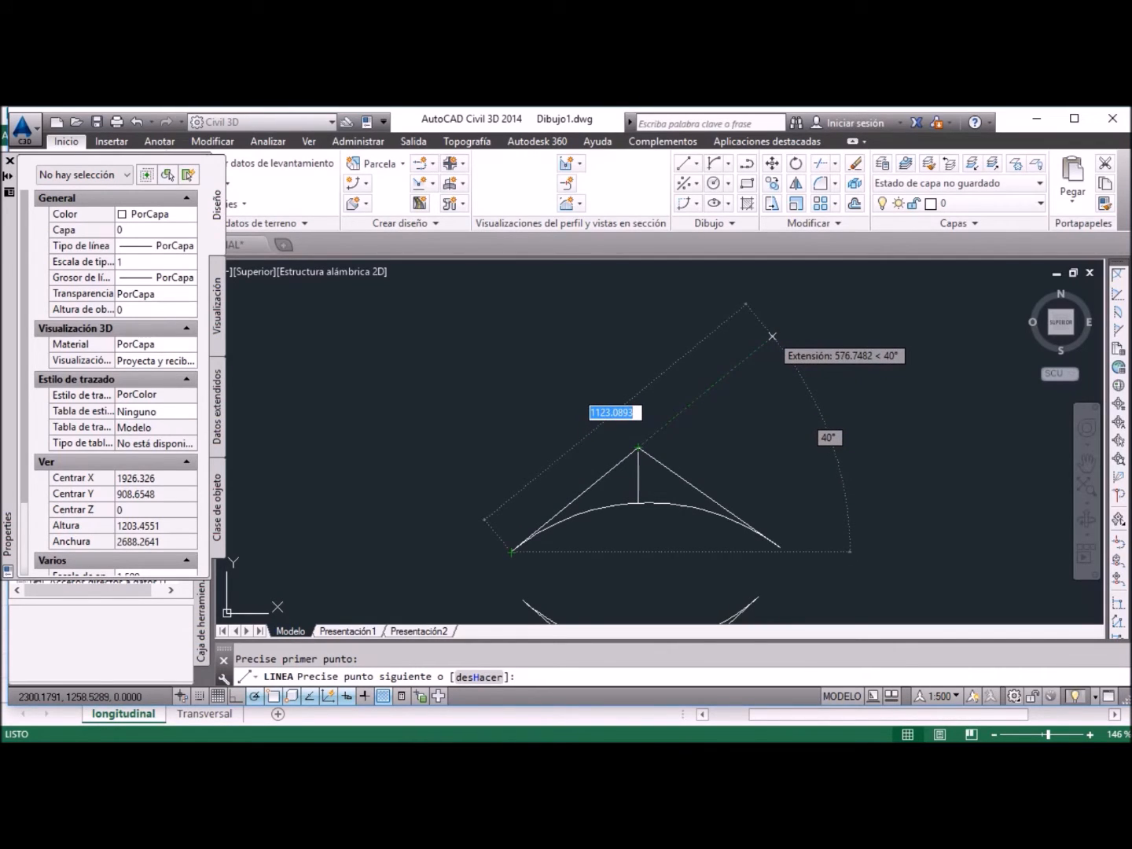
click(772, 336)
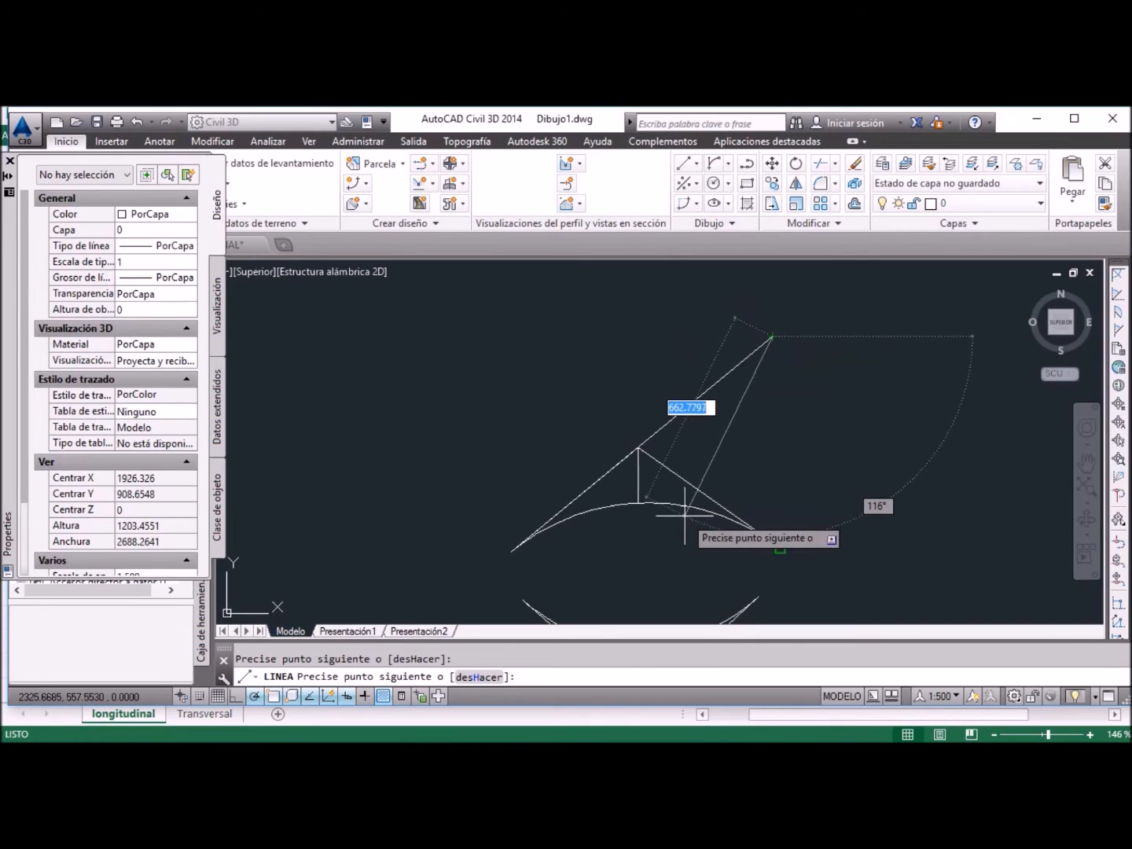
key(Escape)
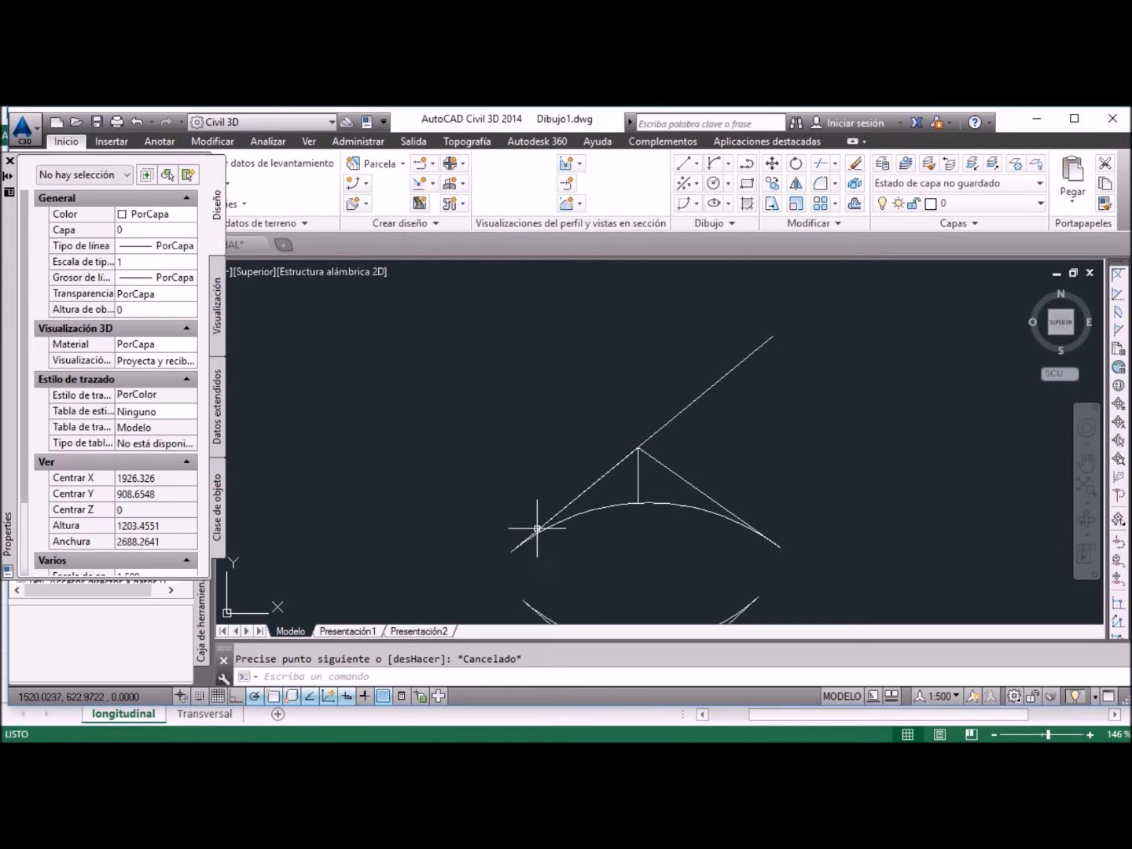
click(636, 438)
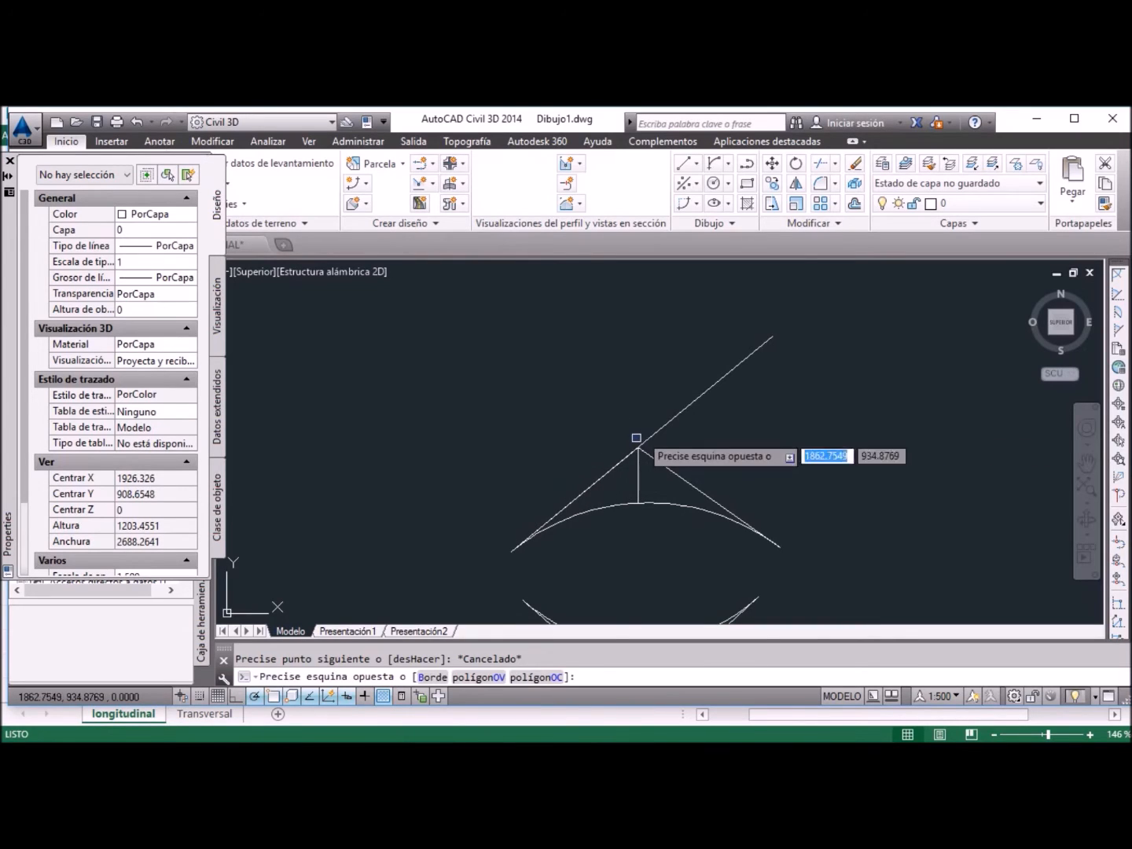
Step: Check the vertical curve table in the Excel workbook, and return to the extended tangent sketch in Dibujo1.dwg in AutoCAD Civil 3D
click(611, 424)
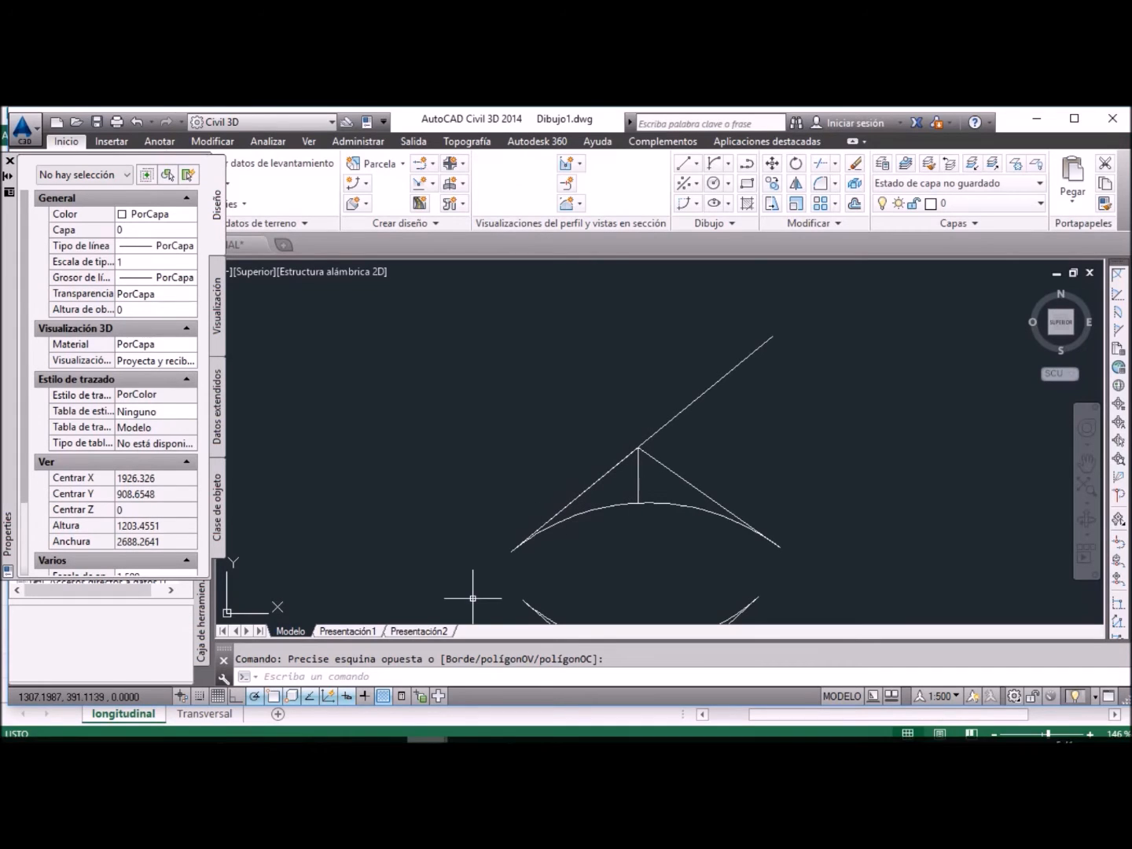
click(386, 728)
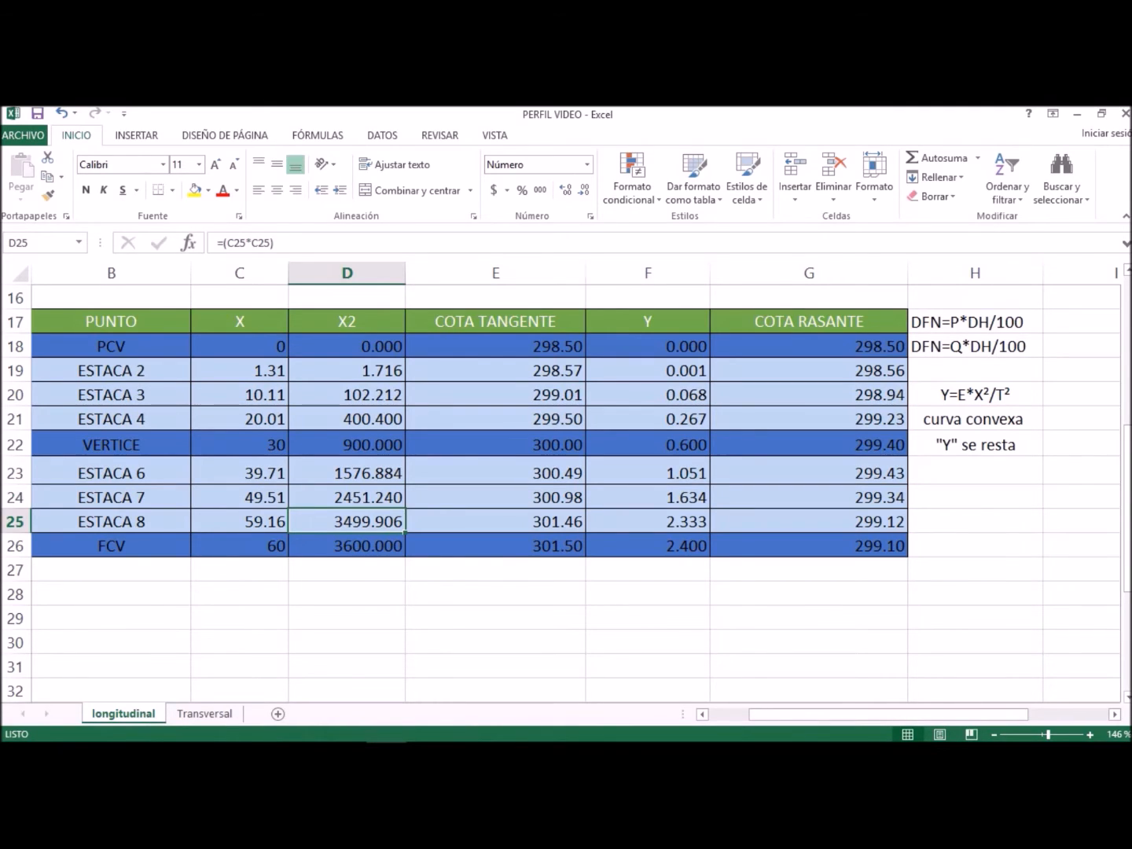
click(427, 728)
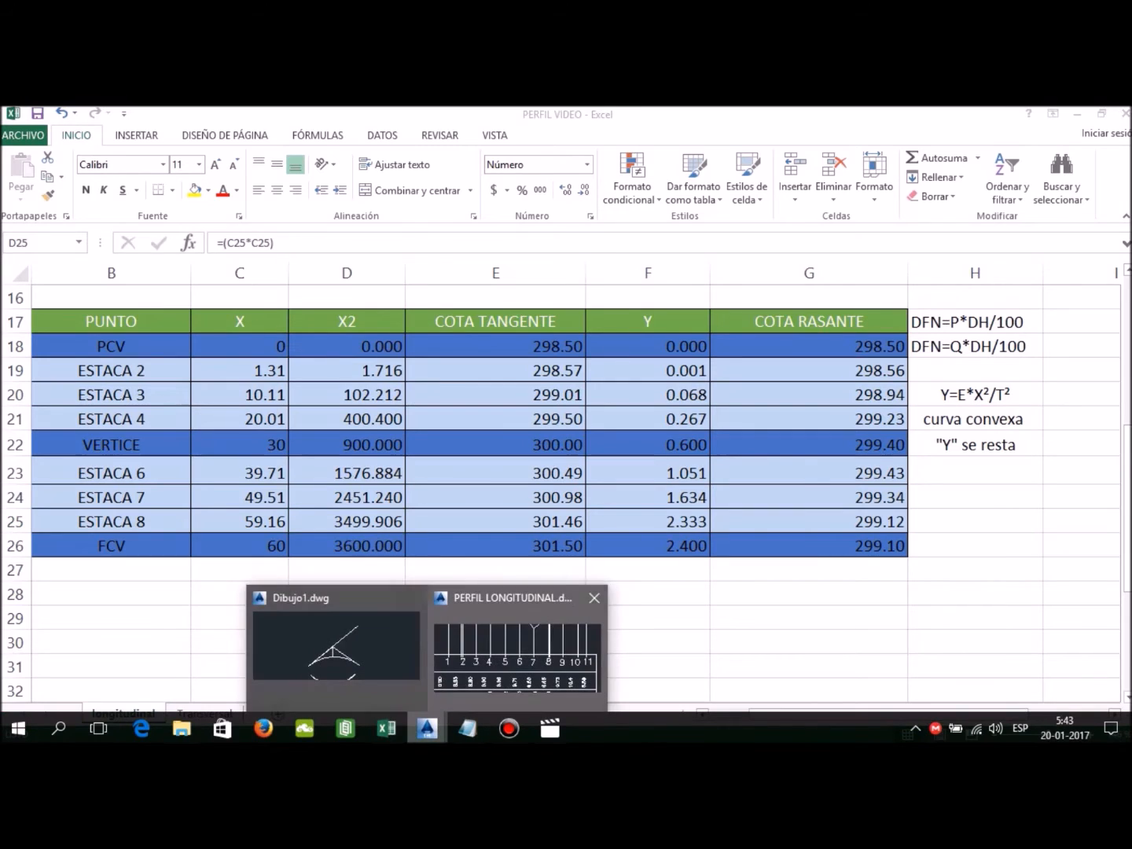
click(335, 641)
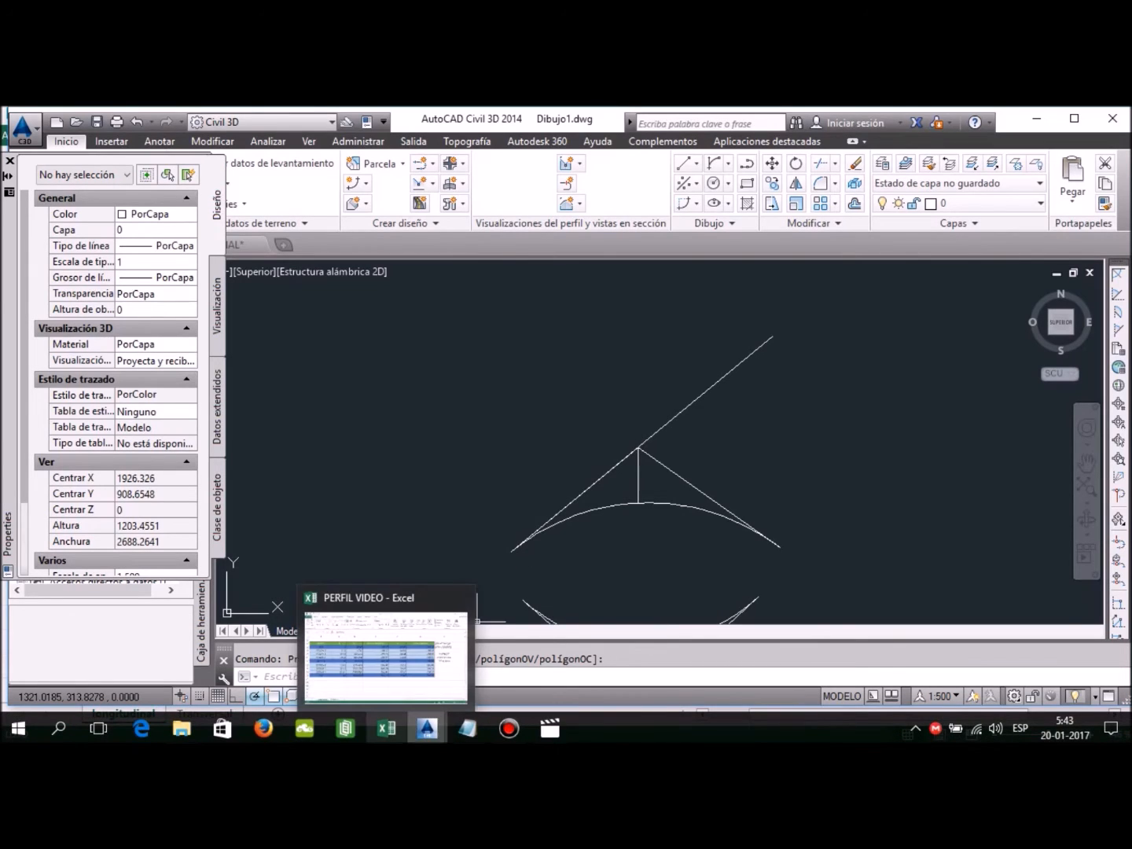
Step: View the COTA TANGENTE column down to the FCV row in the Excel workbook, and compare it with the convex curve sketch in Dibujo1.dwg
mouse_move(427, 729)
click(386, 728)
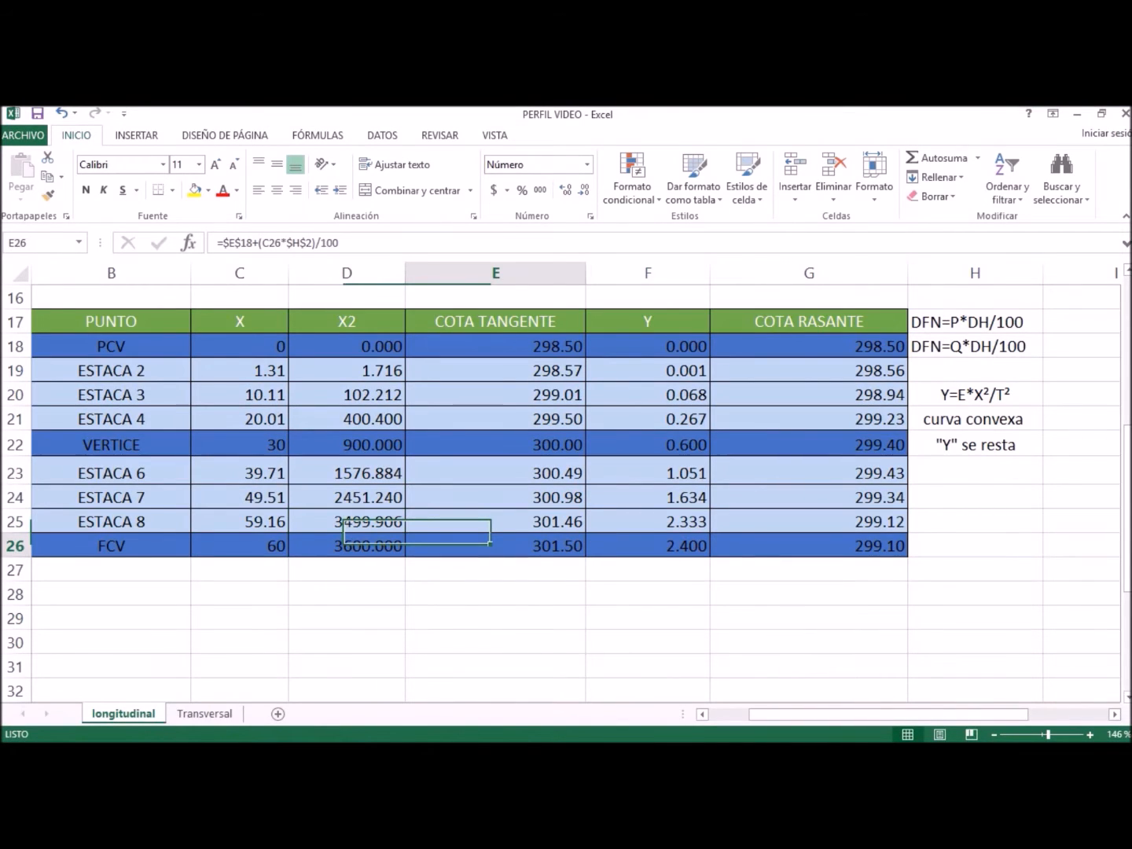
key(Down)
key(Down)
key(Down)
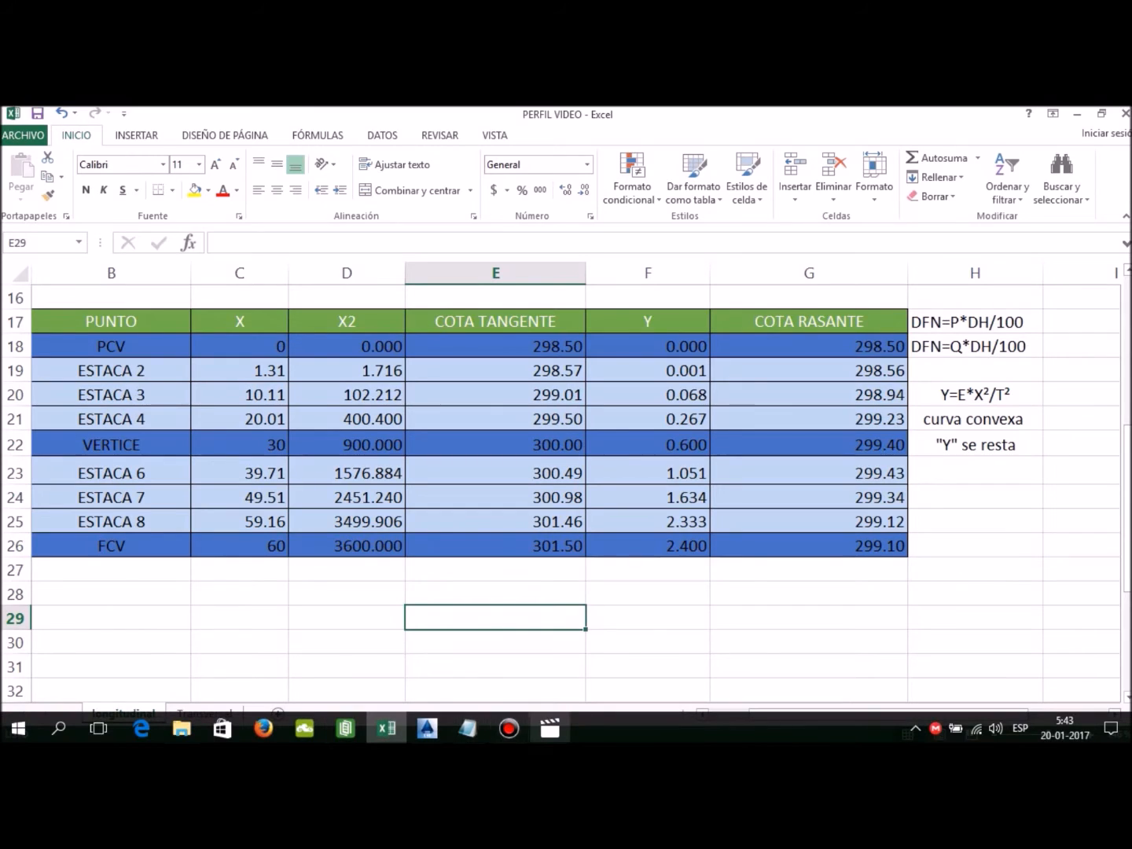
mouse_move(427, 729)
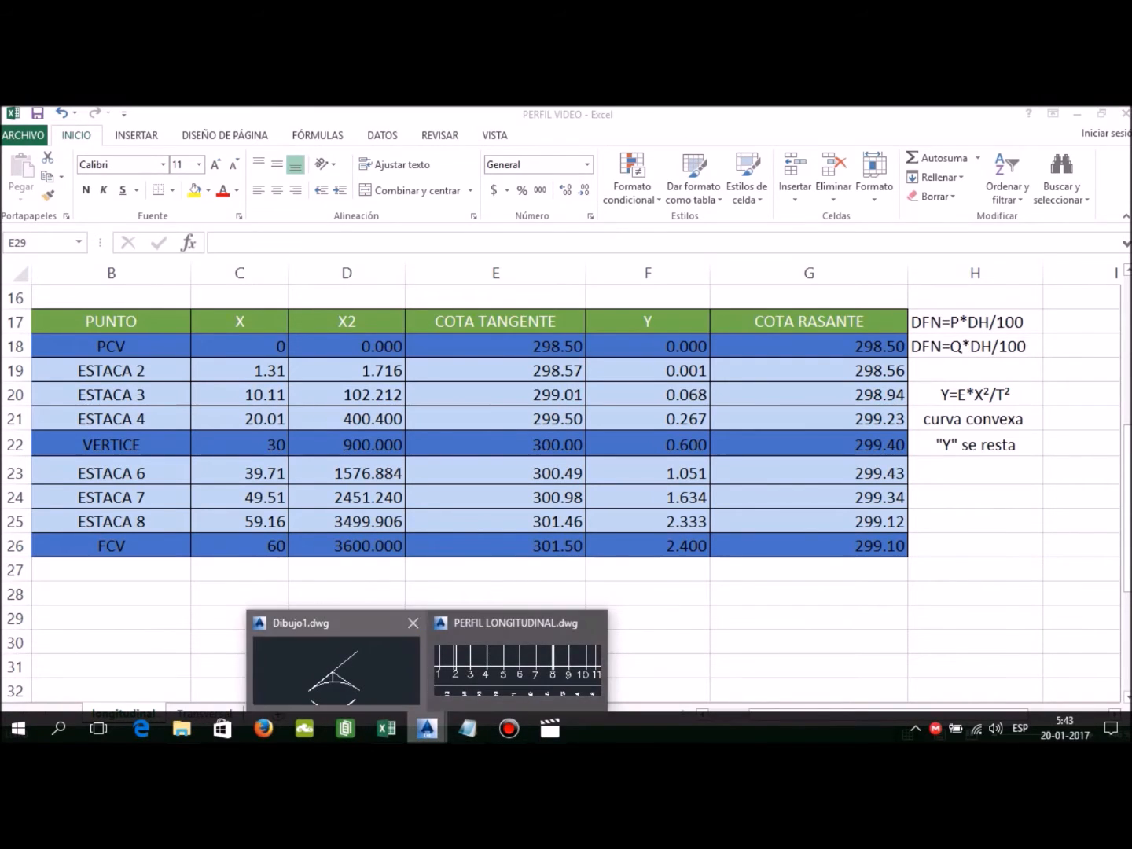
click(334, 656)
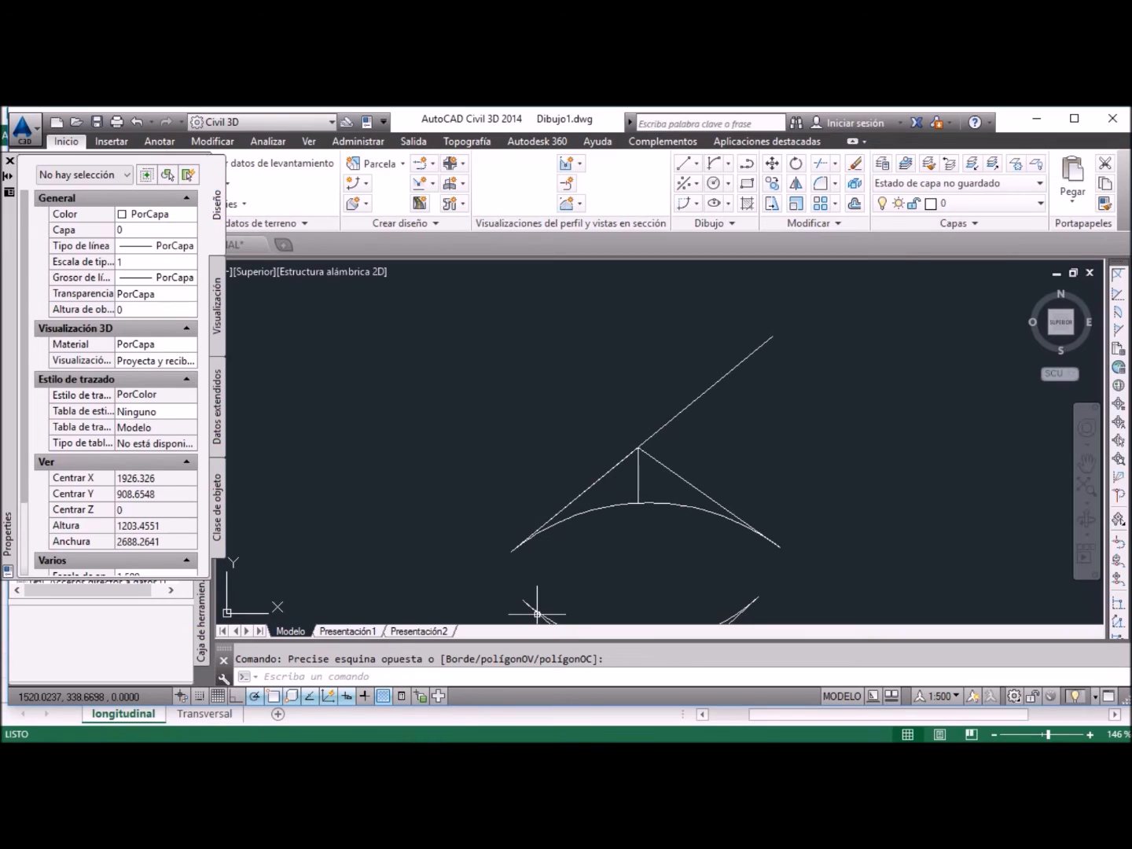
Step: Switch to the Excel workbook and inspect the cell references of the PCV tangent elevation formula in E18
mouse_move(386, 729)
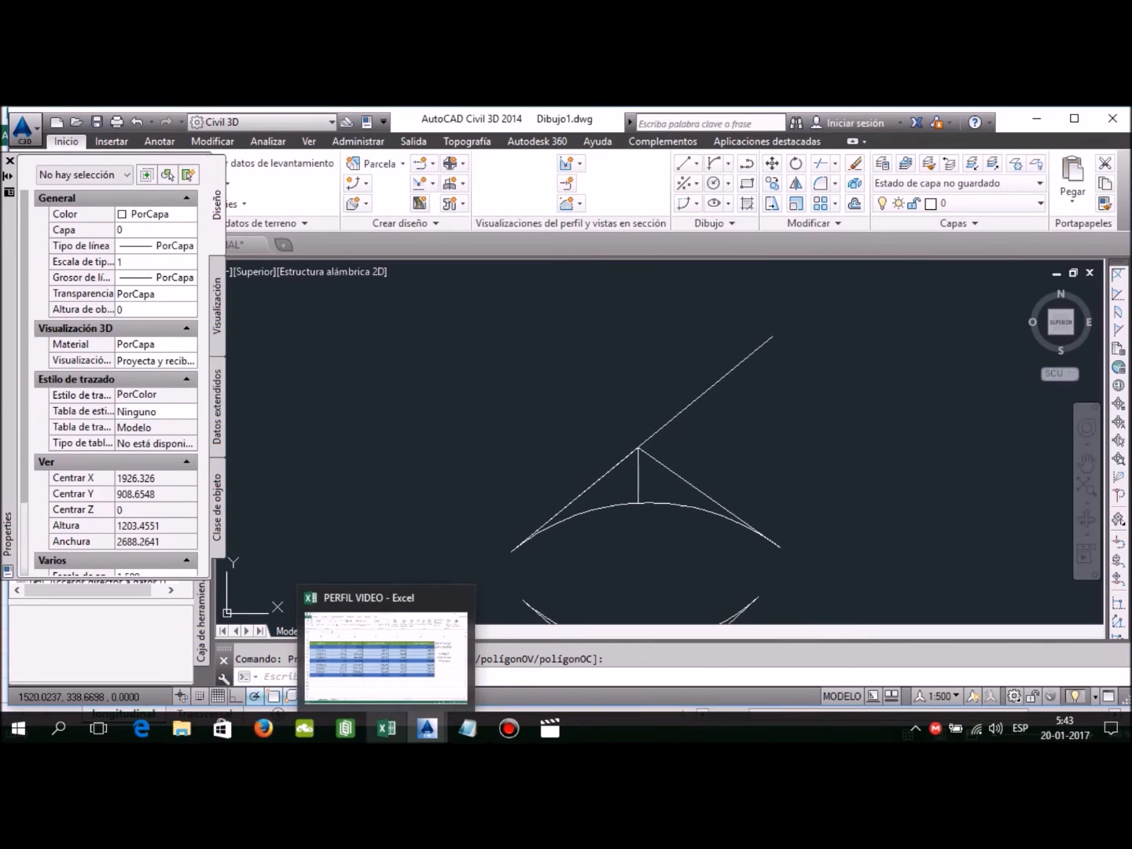
click(386, 729)
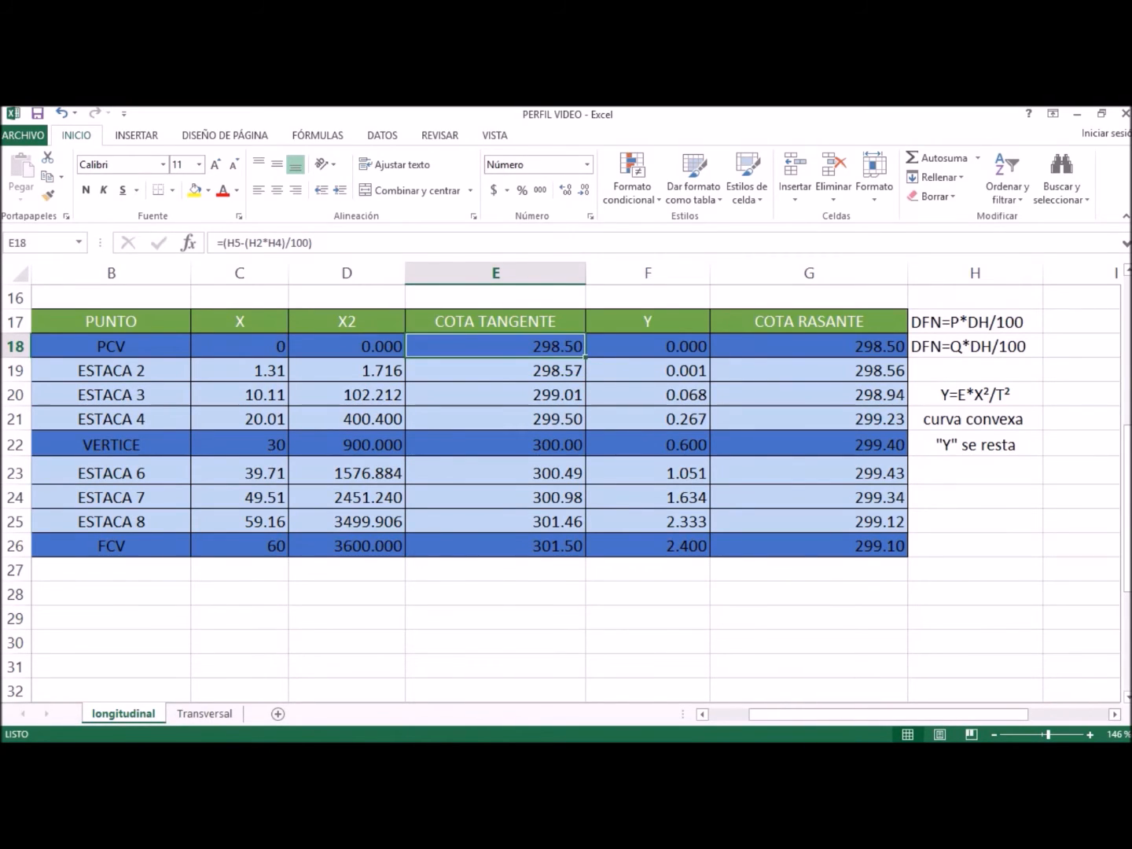
key(F2)
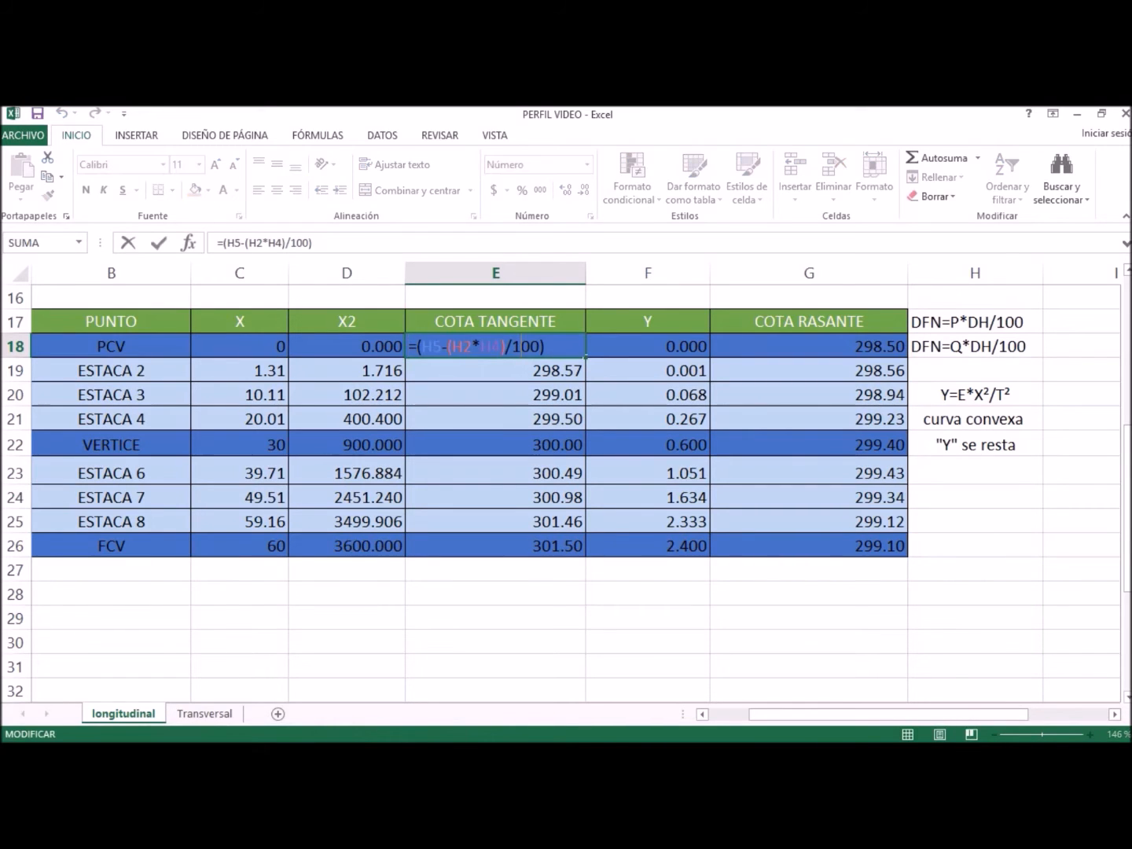
Step: Close the tangent elevation formula of PCV in E18 and switch to Dibujo1.dwg in AutoCAD Civil 3D to examine the vertical curve sketch
drag(1127, 519, 1127, 453)
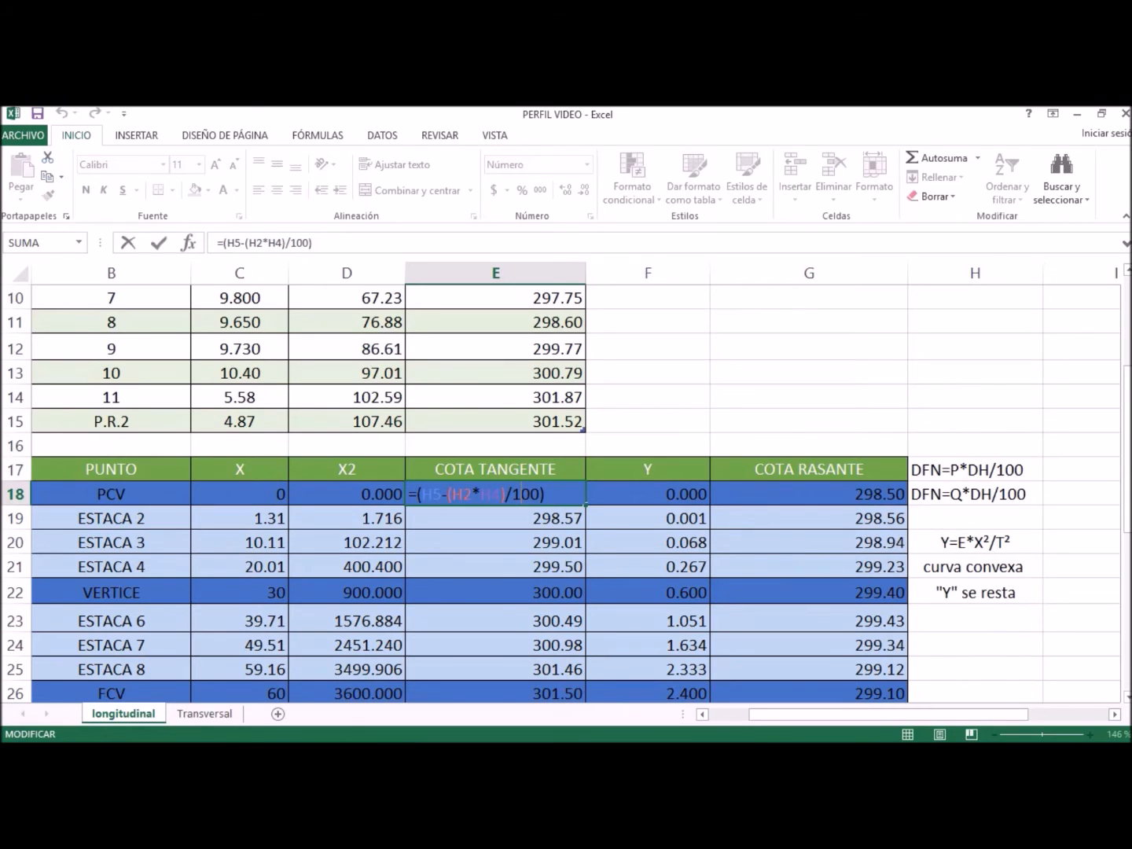
key(ctrl+Return)
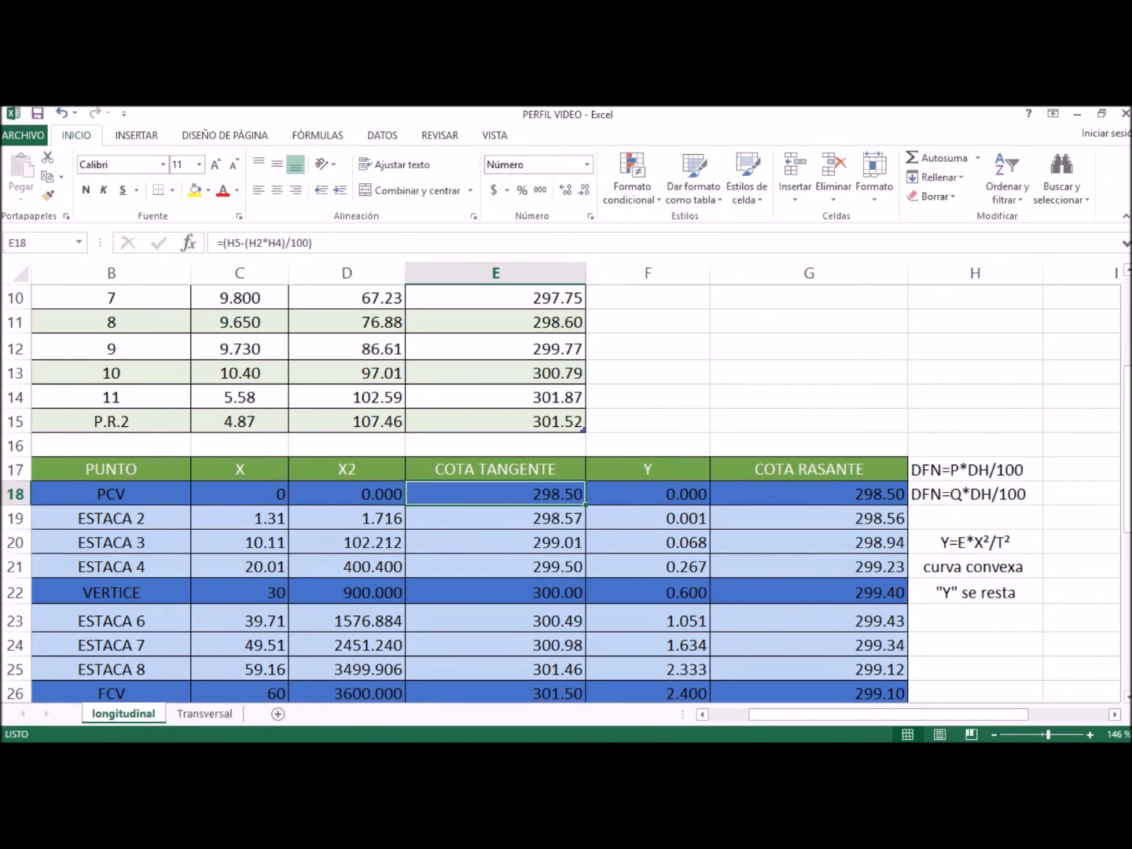
click(427, 729)
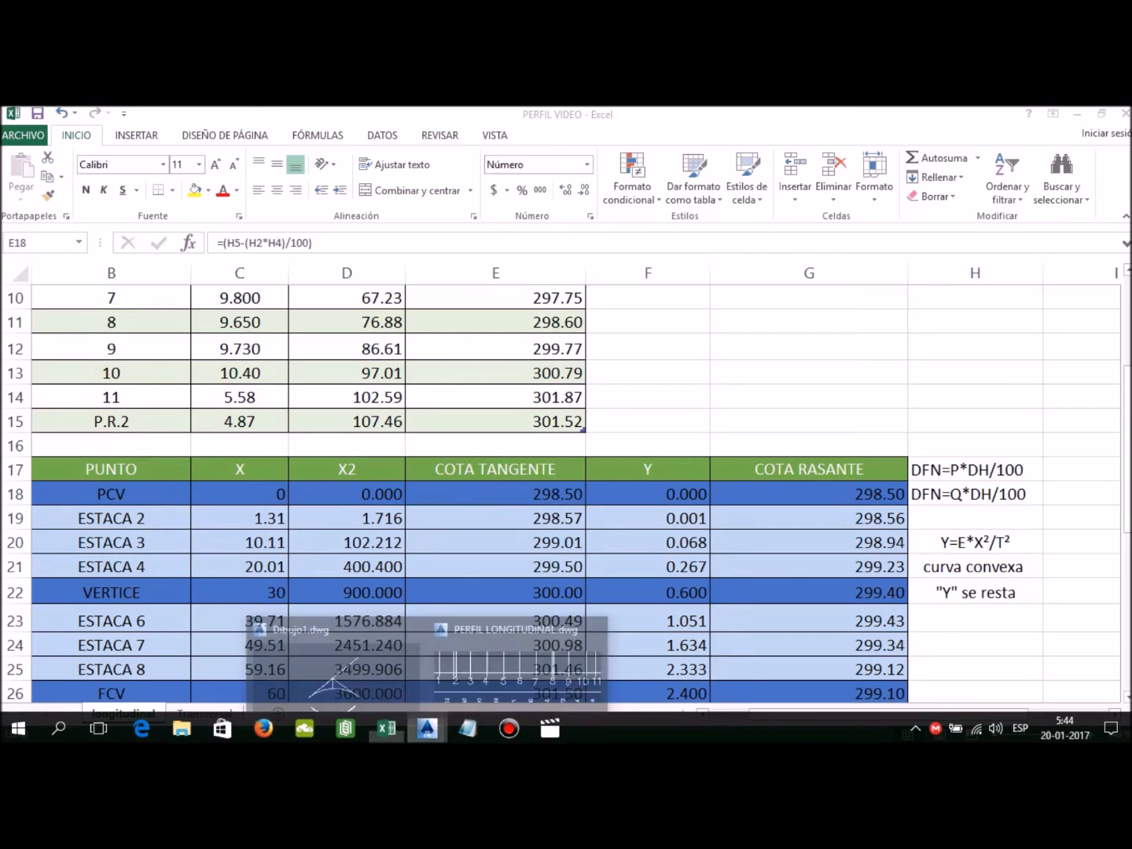
click(331, 665)
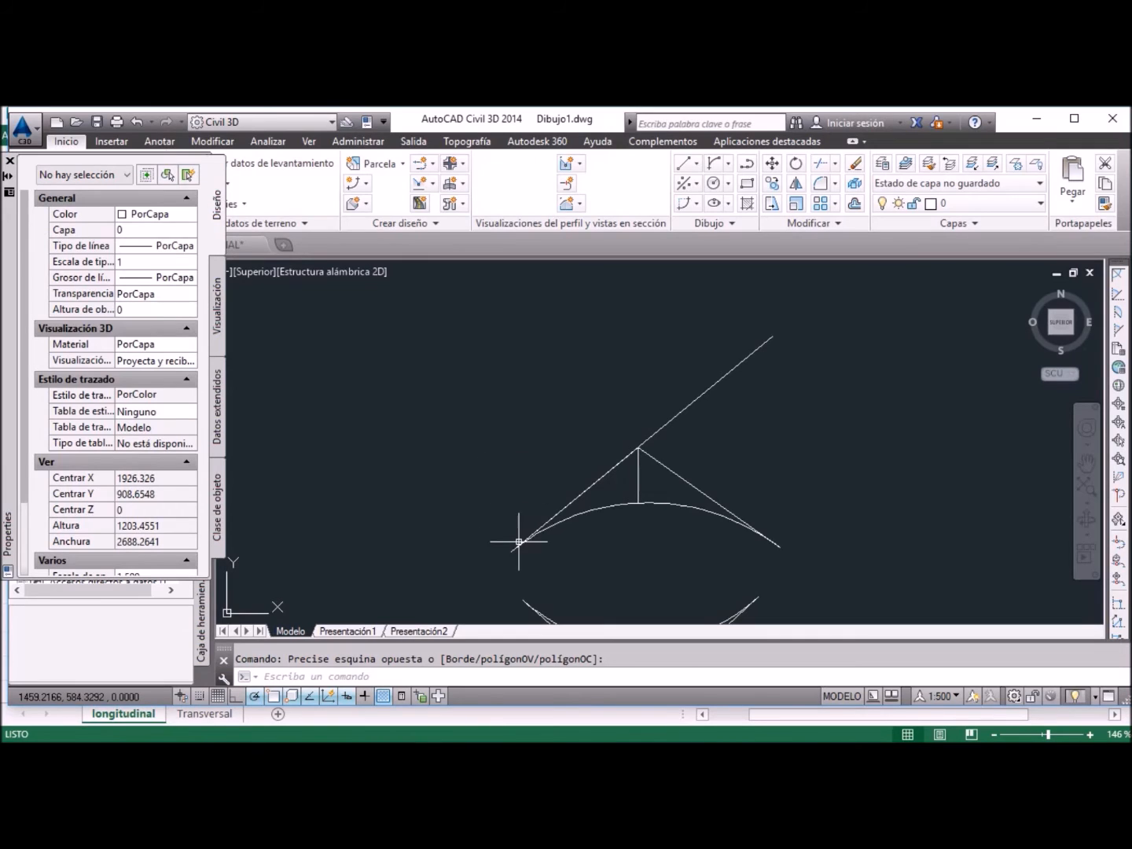
mouse_move(329, 739)
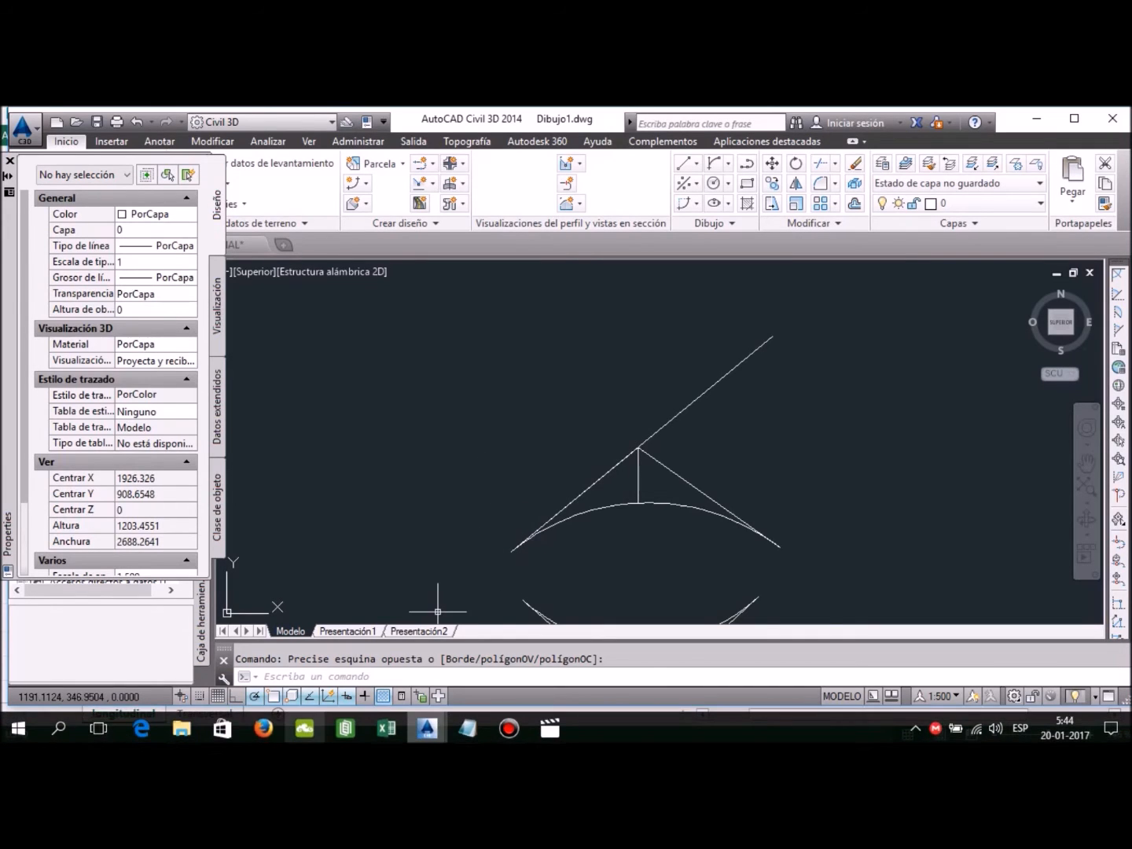
Step: Return to the Excel workbook and review the ESTACA 2 tangent elevation formula in E19 against the P(%) slope parameter in H2
click(386, 728)
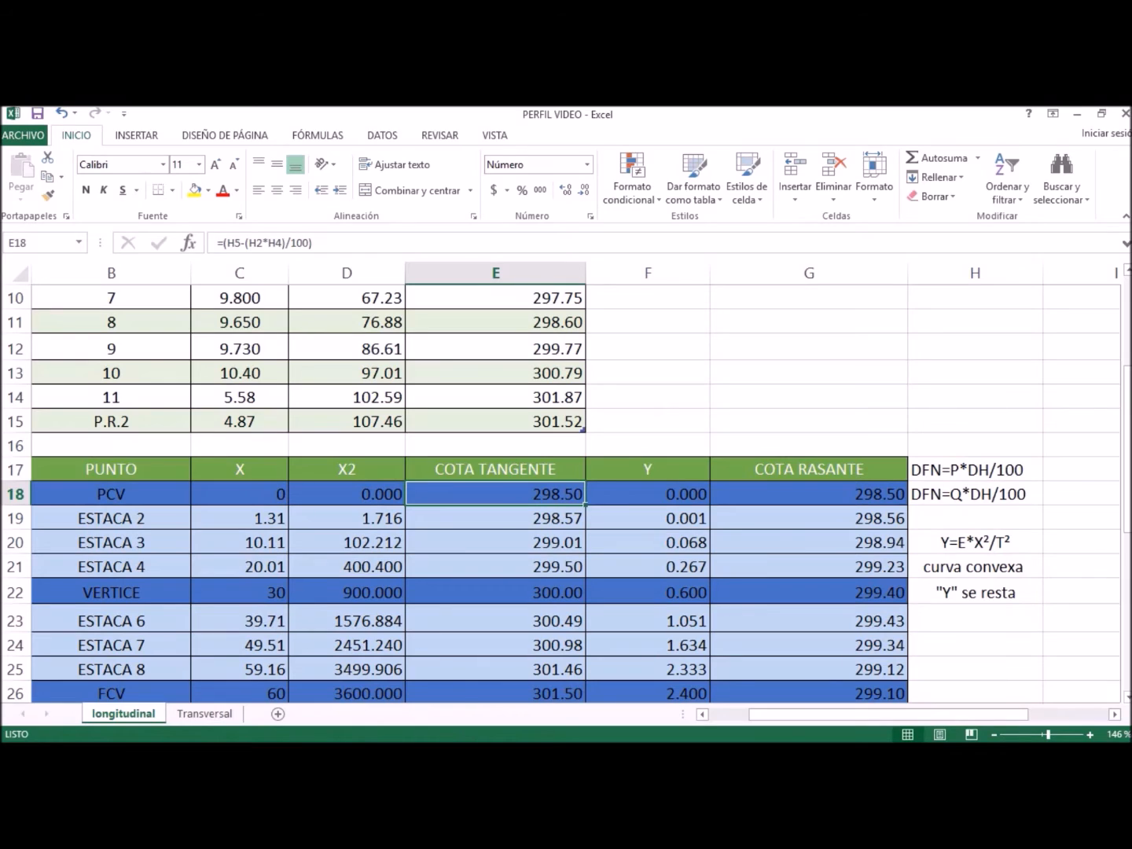
click(495, 519)
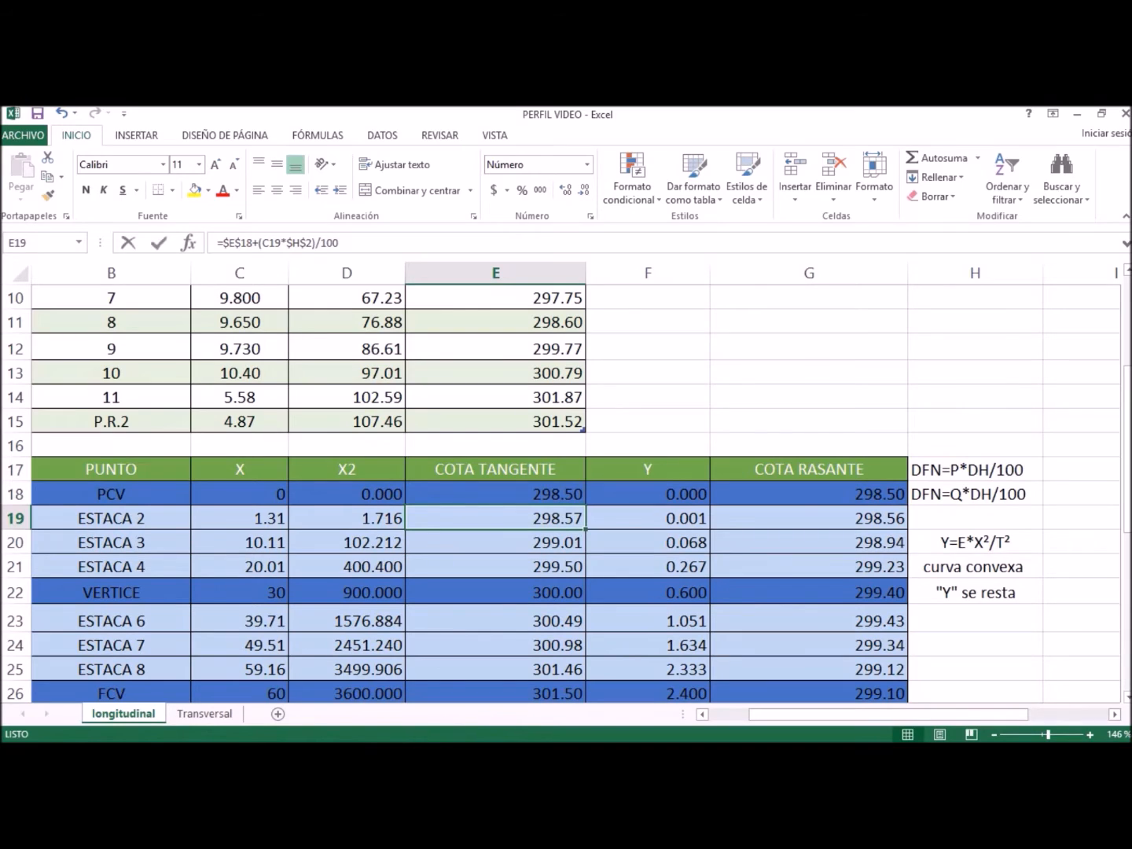
double_click(540, 518)
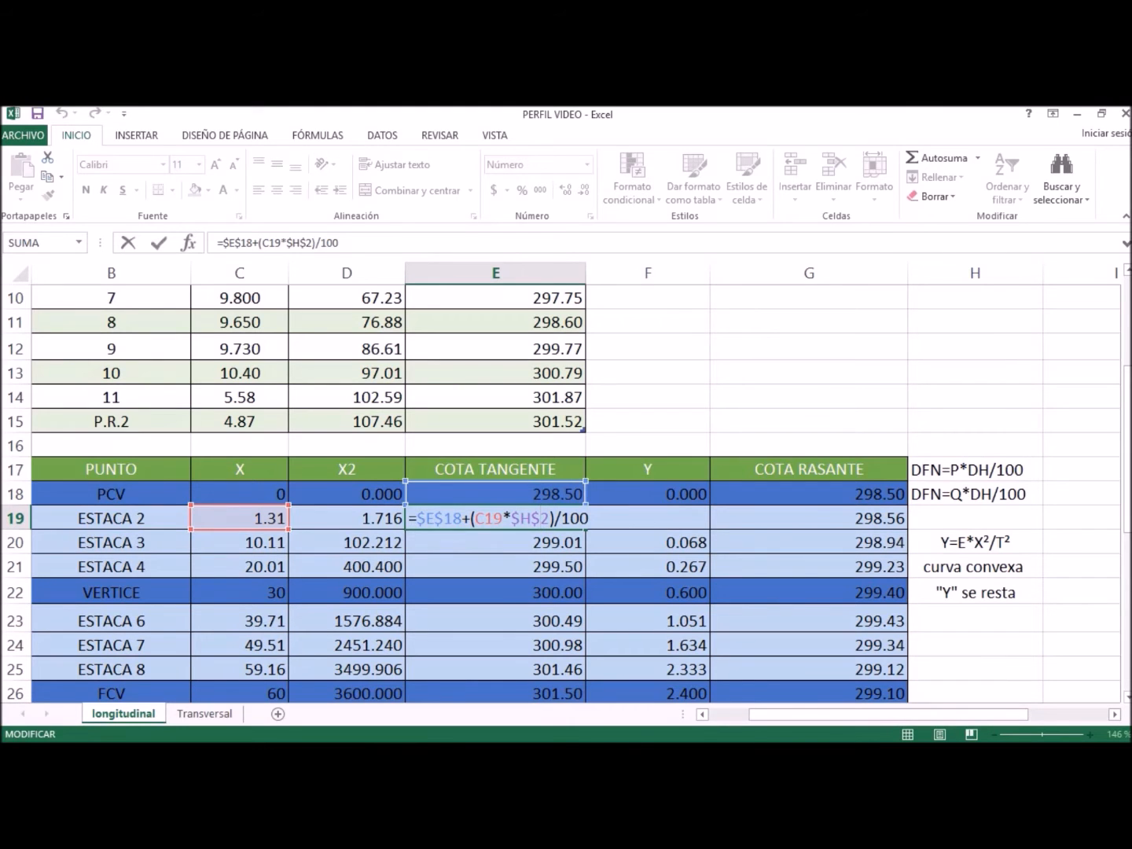
drag(1128, 447, 1127, 298)
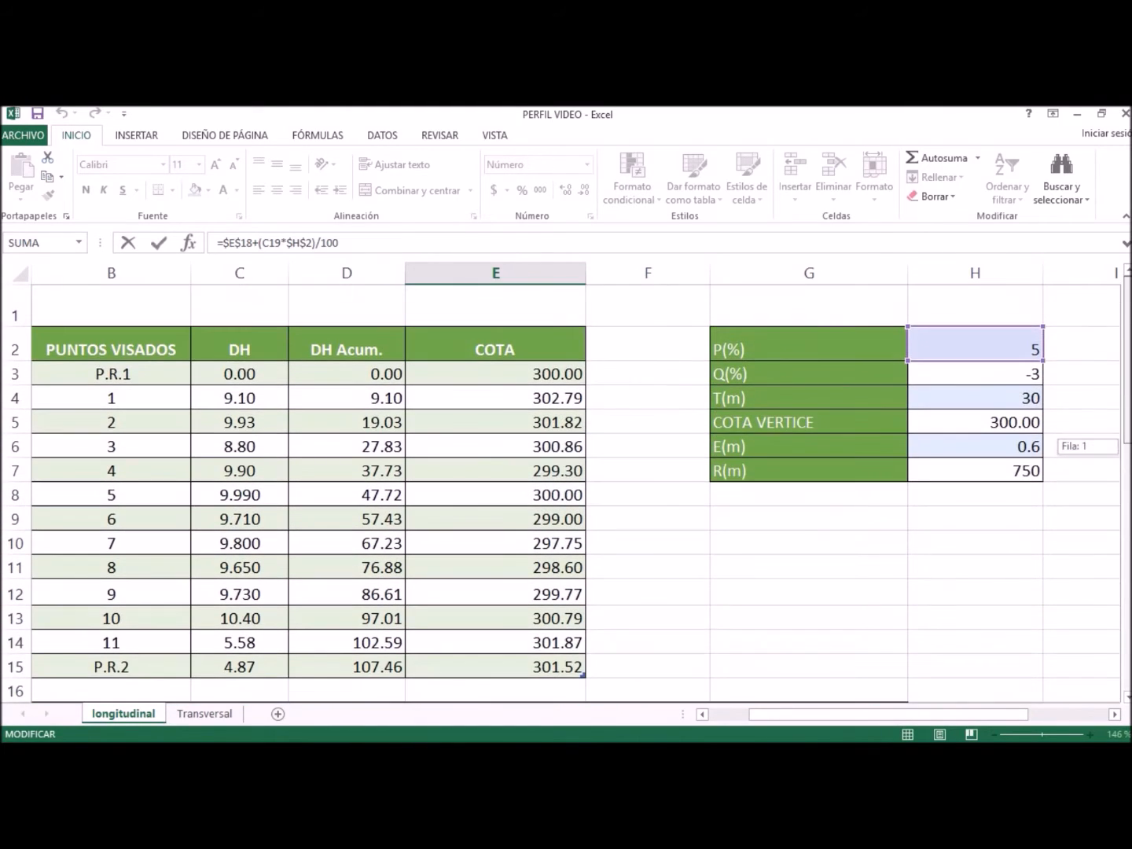
drag(1128, 383, 1127, 402)
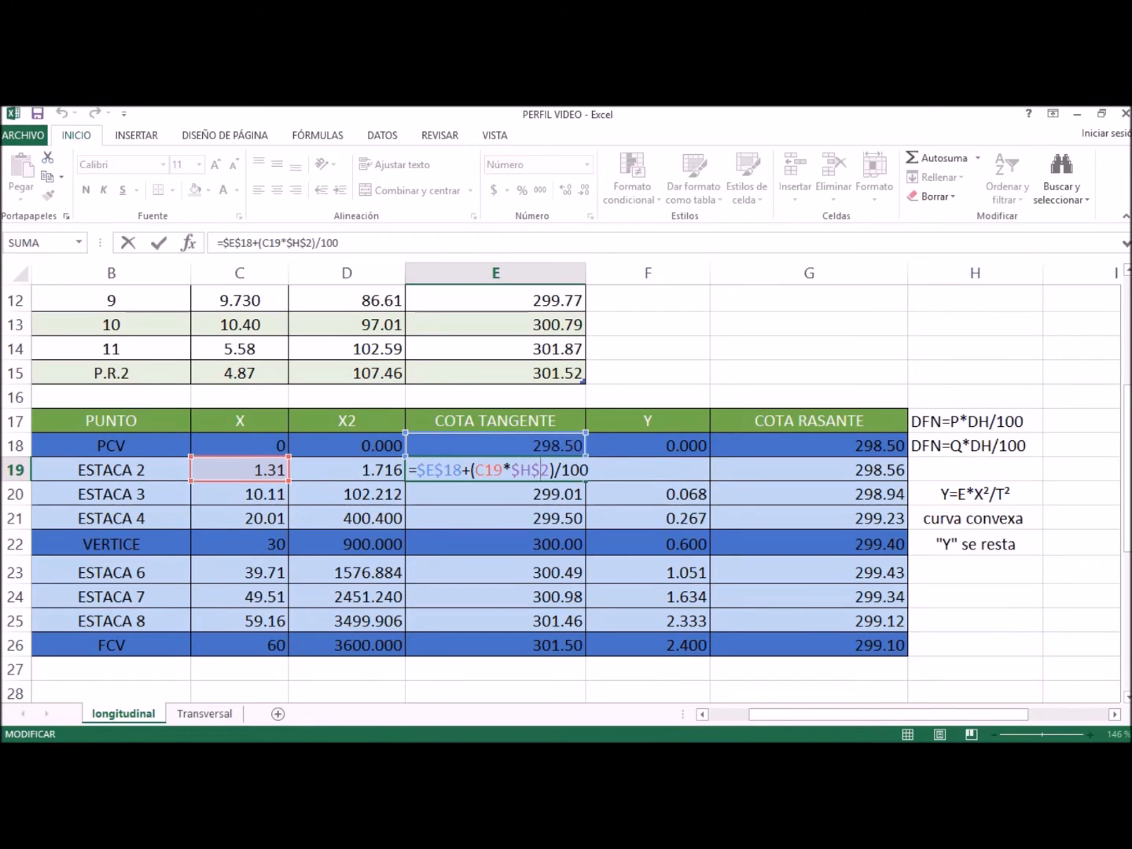
key(ctrl+Return)
Step: Inspect the tangent elevation formulas of ESTACA 3 in E20 and VERTICE in E22, leaving both as they are
key(Down)
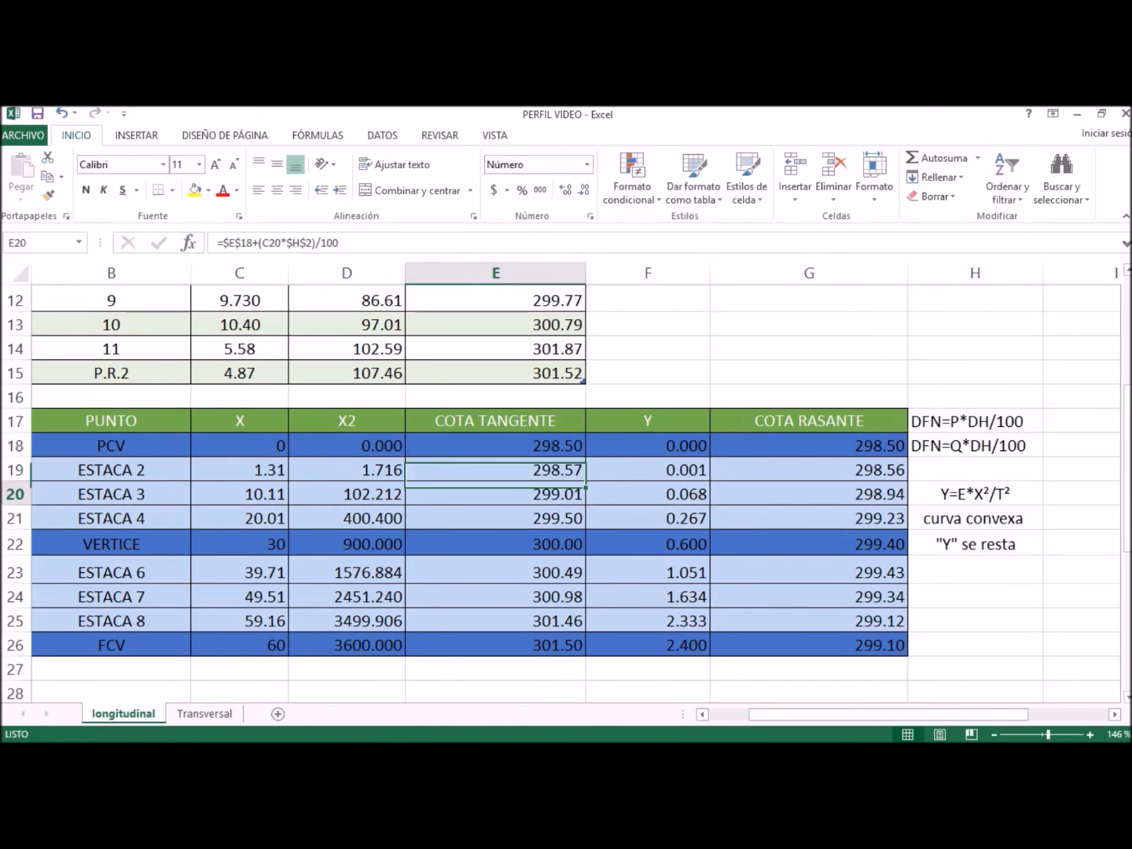
key(F2)
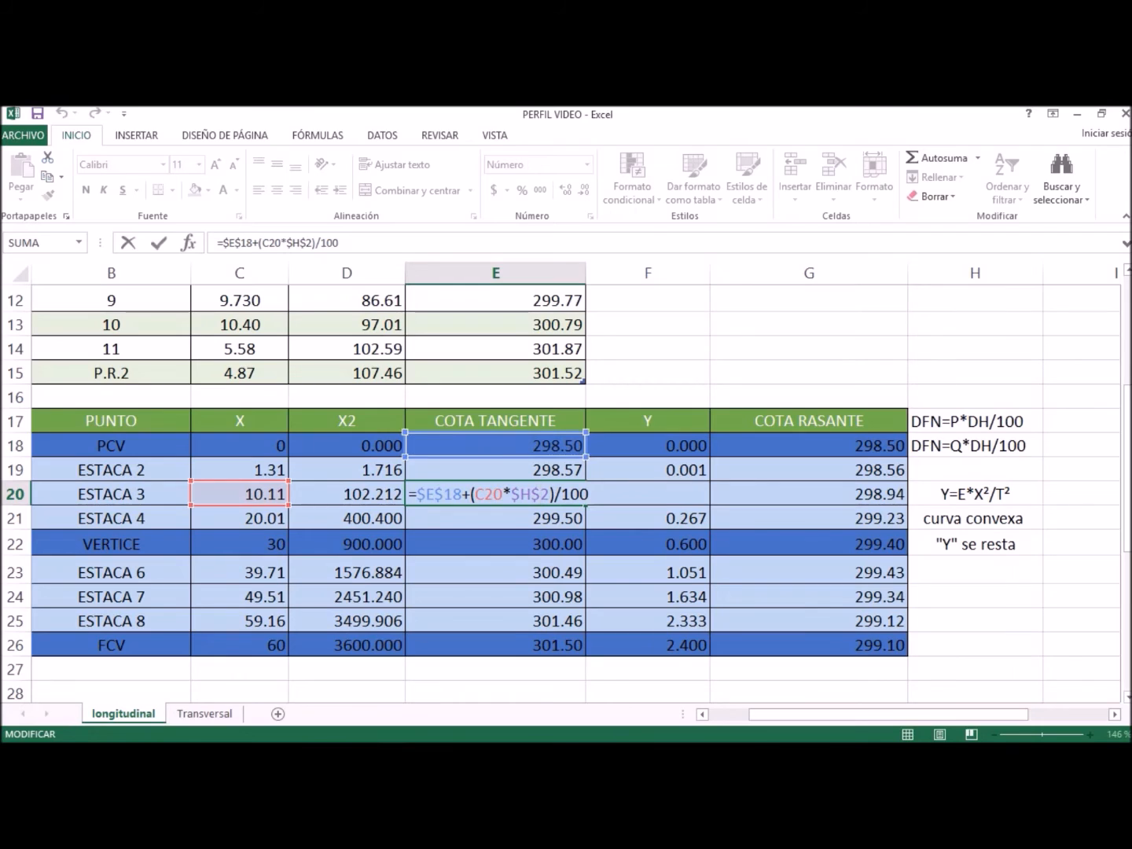
key(Return)
key(Return)
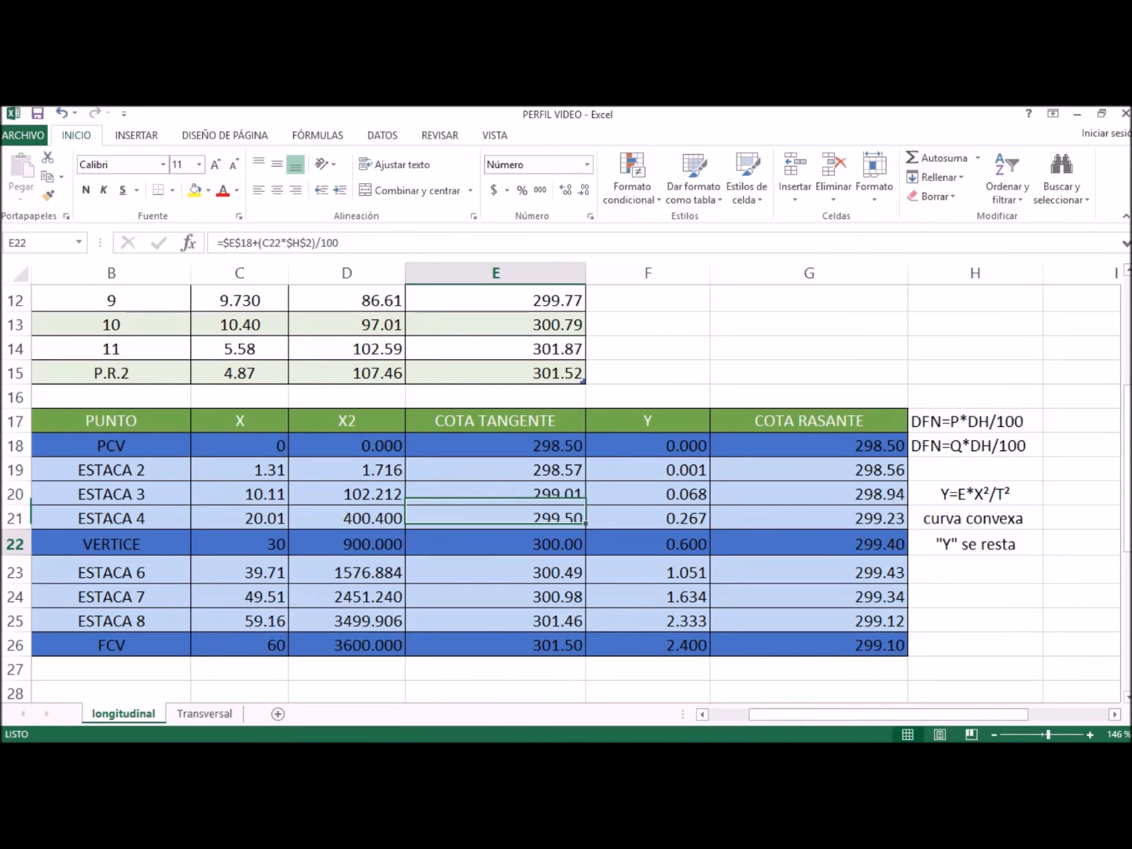
key(F2)
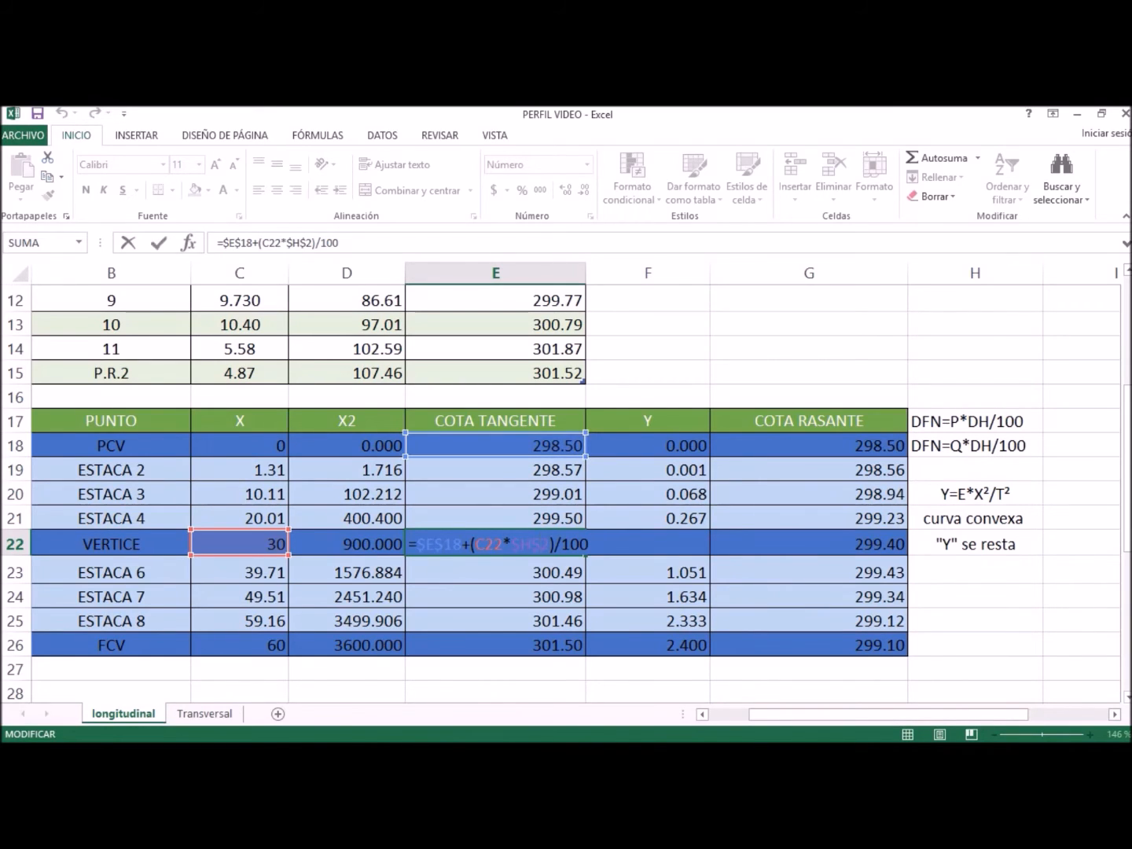
key(ctrl+Return)
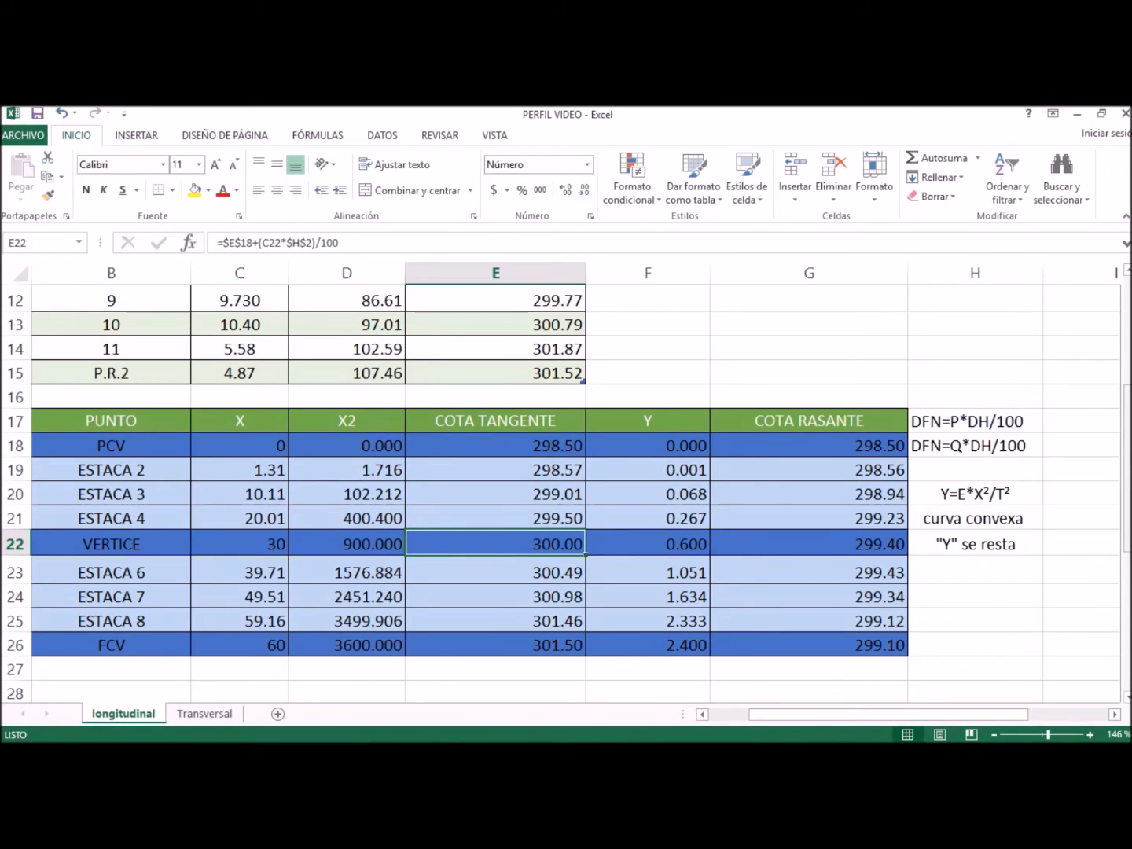
Step: Inspect the cell references in the ESTACA 6 tangent elevation formula in E23 and go to the FCV row
drag(1127, 517, 1128, 558)
click(495, 473)
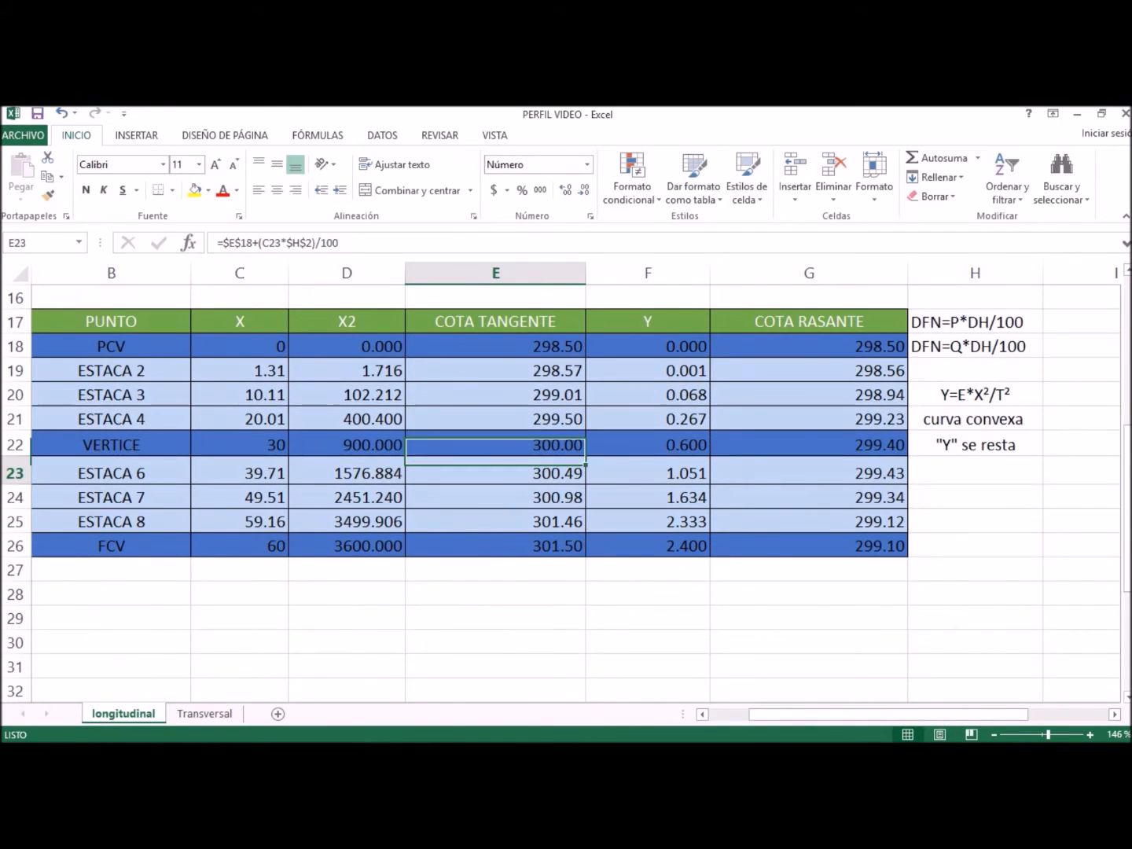
double_click(540, 472)
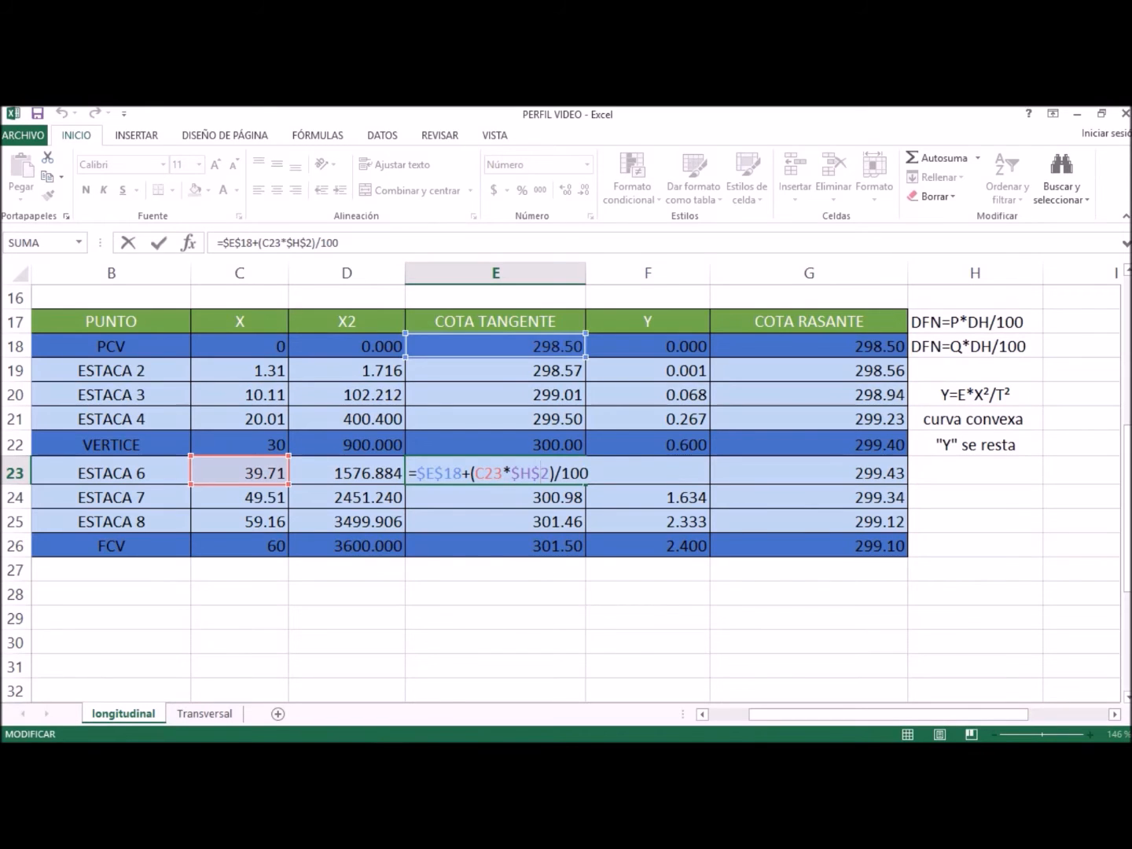
drag(1127, 482, 1126, 474)
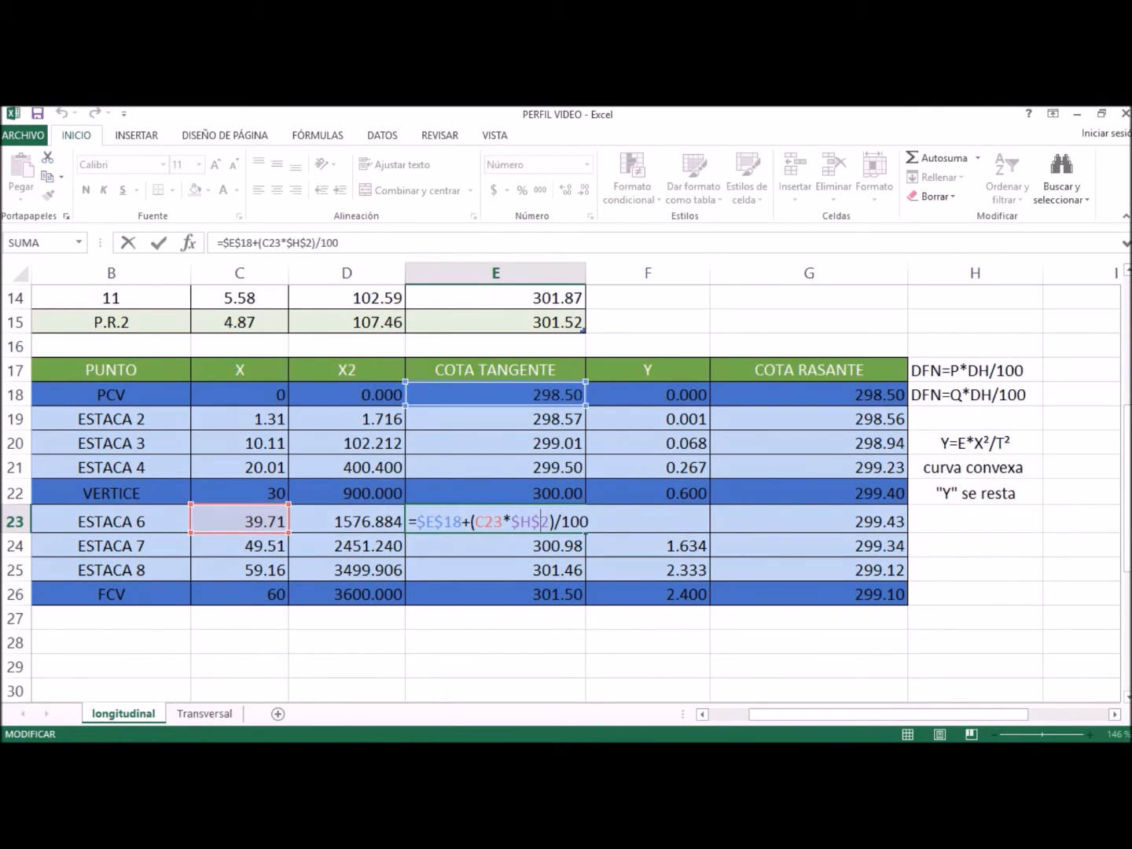
key(Return)
key(Down)
key(Down)
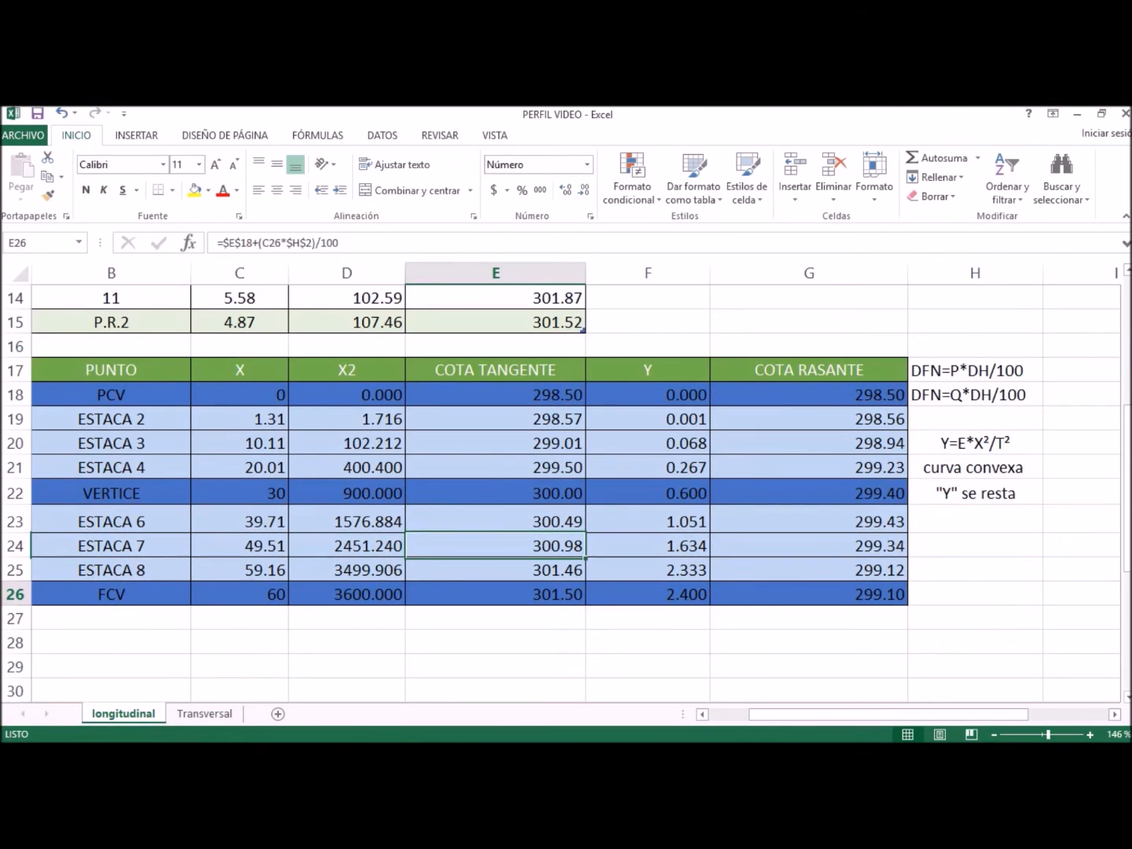
Step: Inspect the FCV tangent elevation formula in E26 and close it without changes
key(F2)
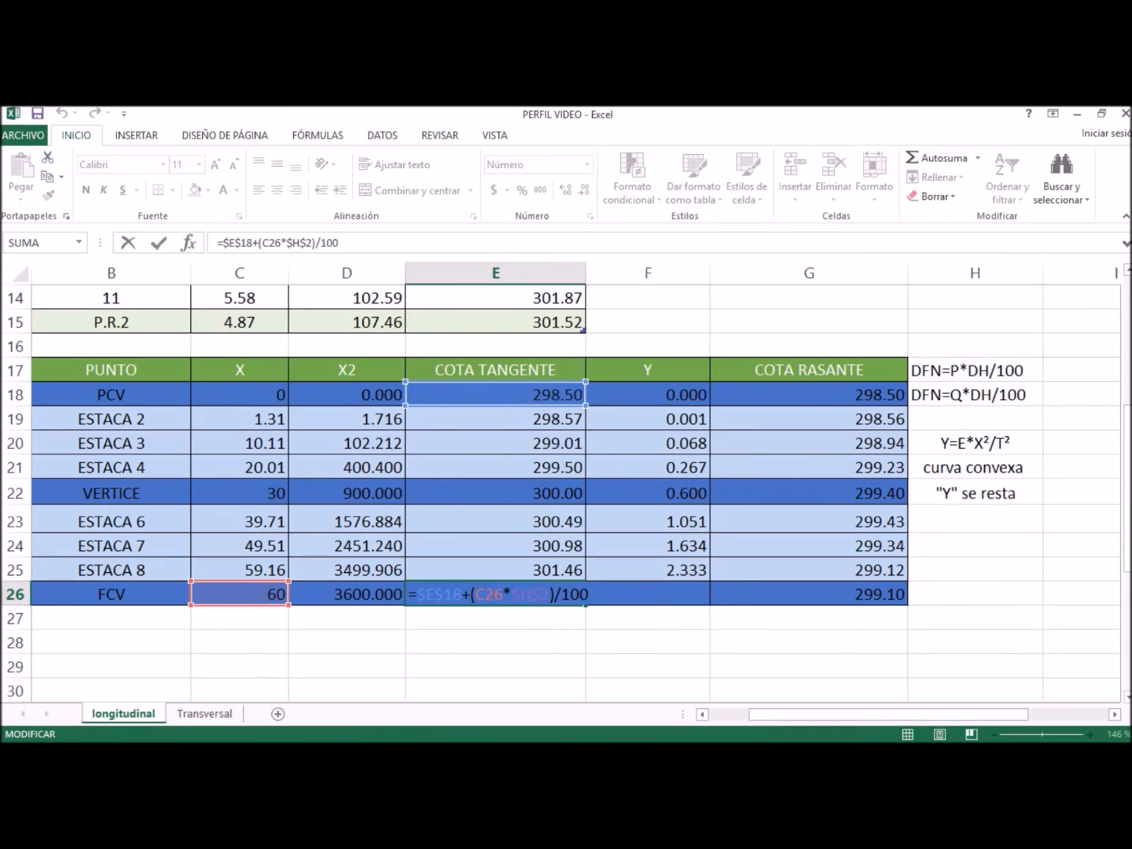
mouse_move(1127, 548)
mouse_down()
mouse_move(1128, 435)
mouse_move(1128, 571)
mouse_up()
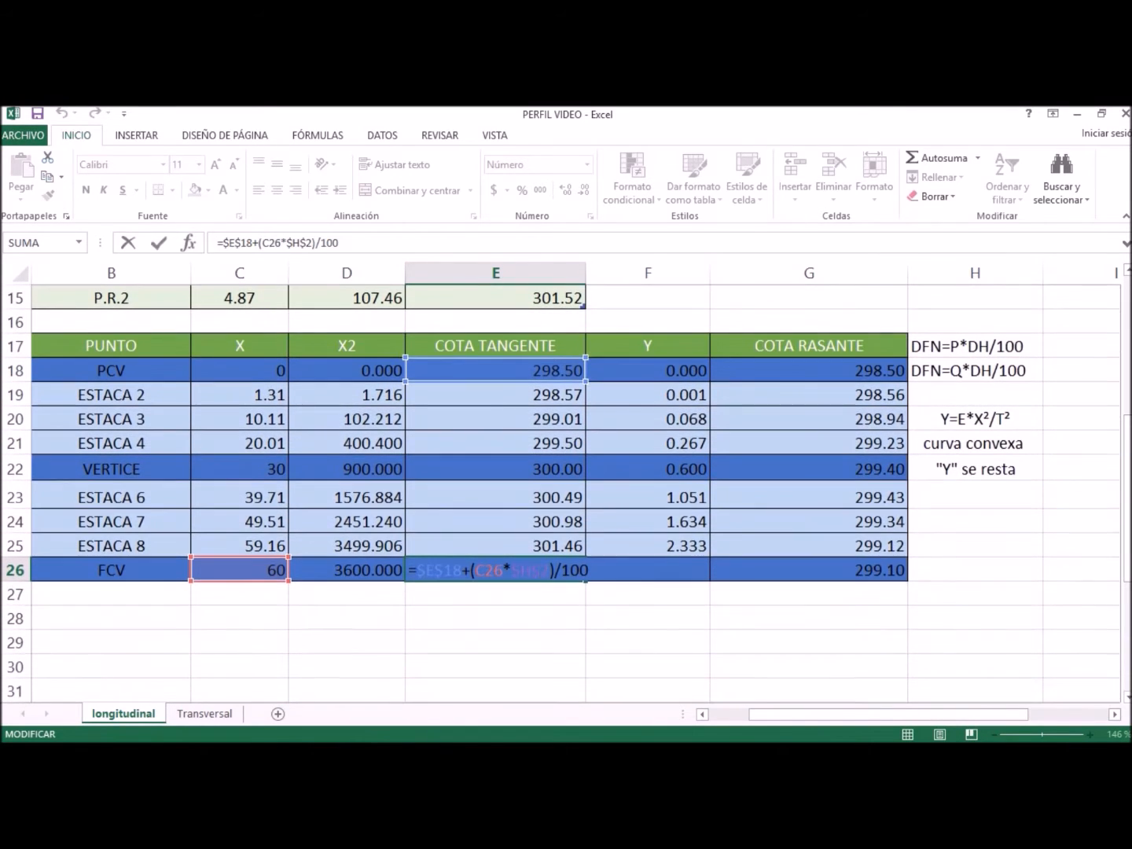
key(Escape)
key(Left)
key(Left)
key(Right)
key(Right)
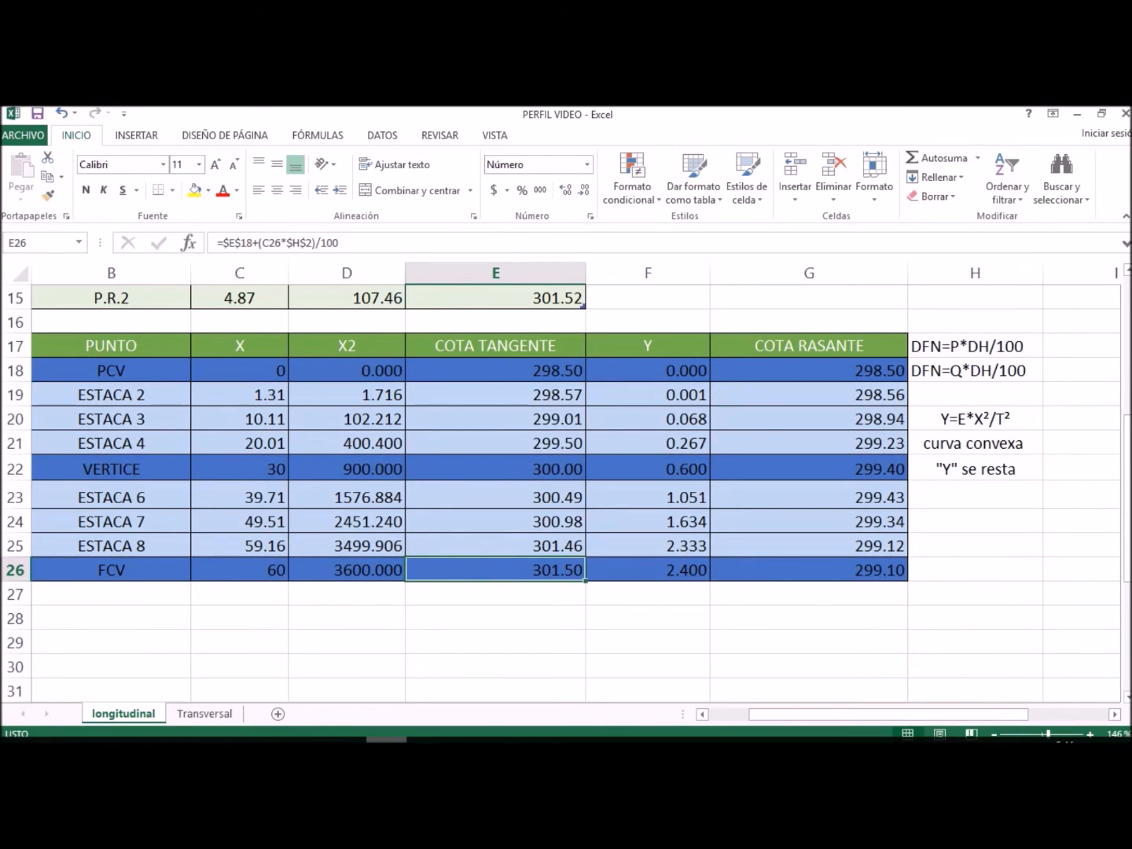
Step: Compare the vertical curve sketch in Dibujo1.dwg in AutoCAD Civil 3D with the curve elevation table in the Excel workbook
click(428, 729)
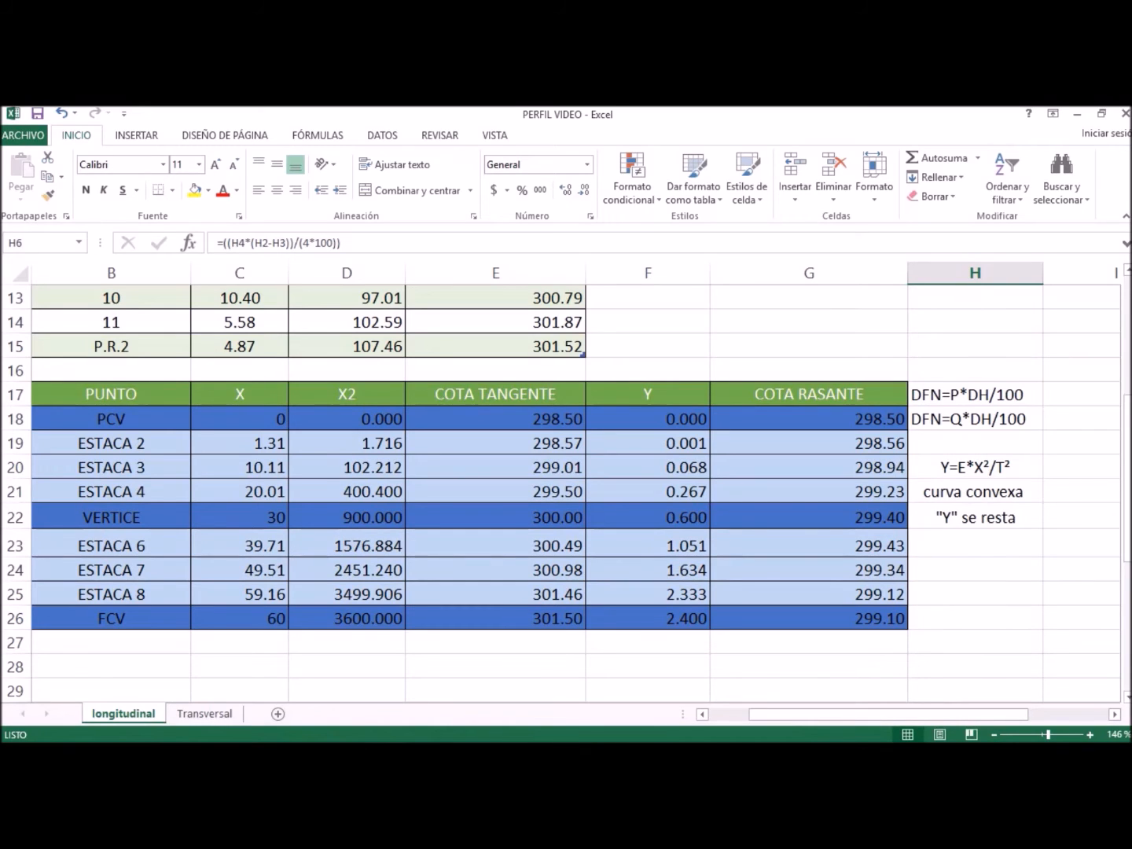
mouse_move(223, 740)
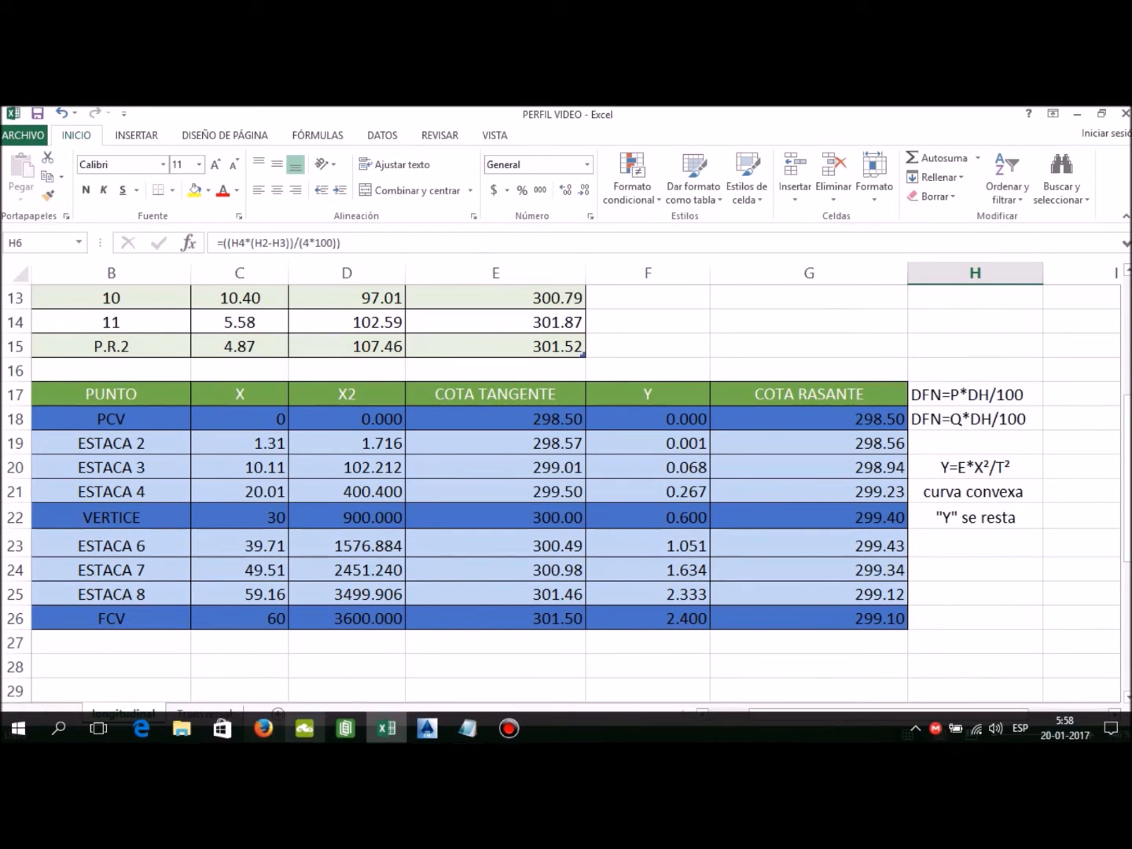
click(428, 729)
click(330, 654)
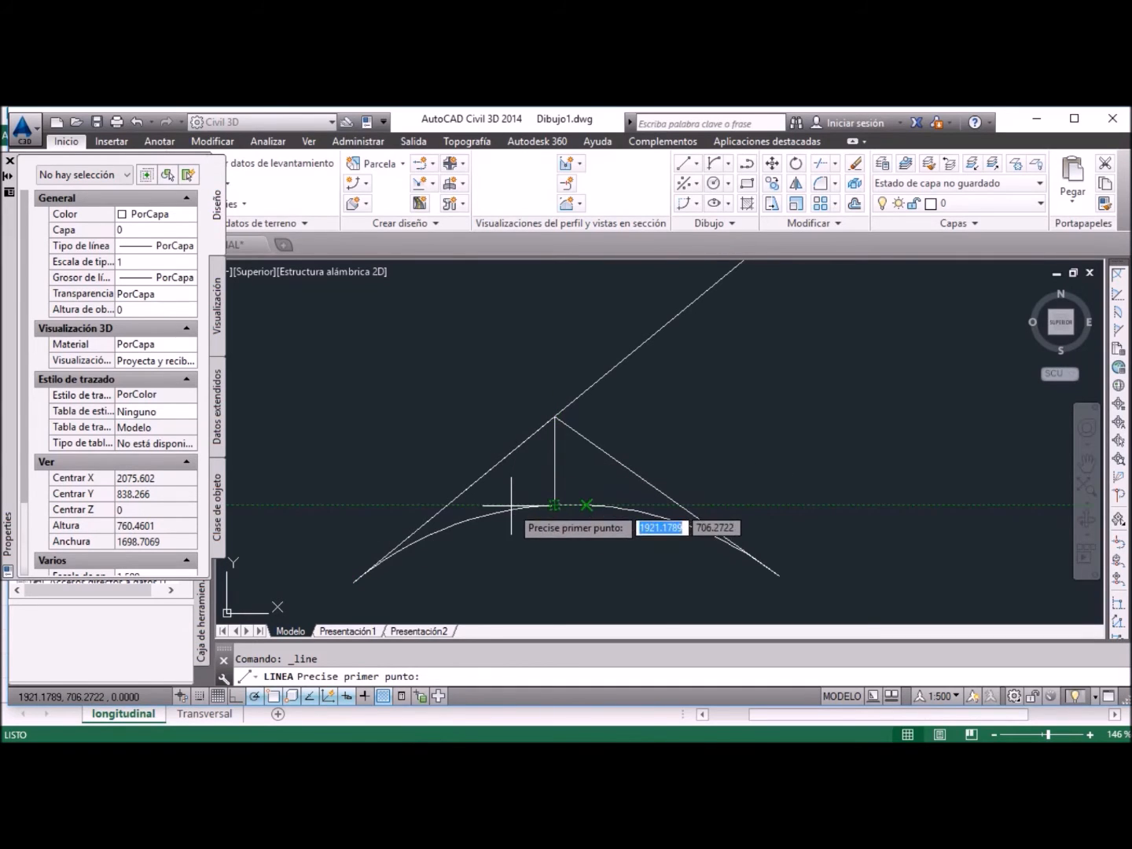
click(556, 505)
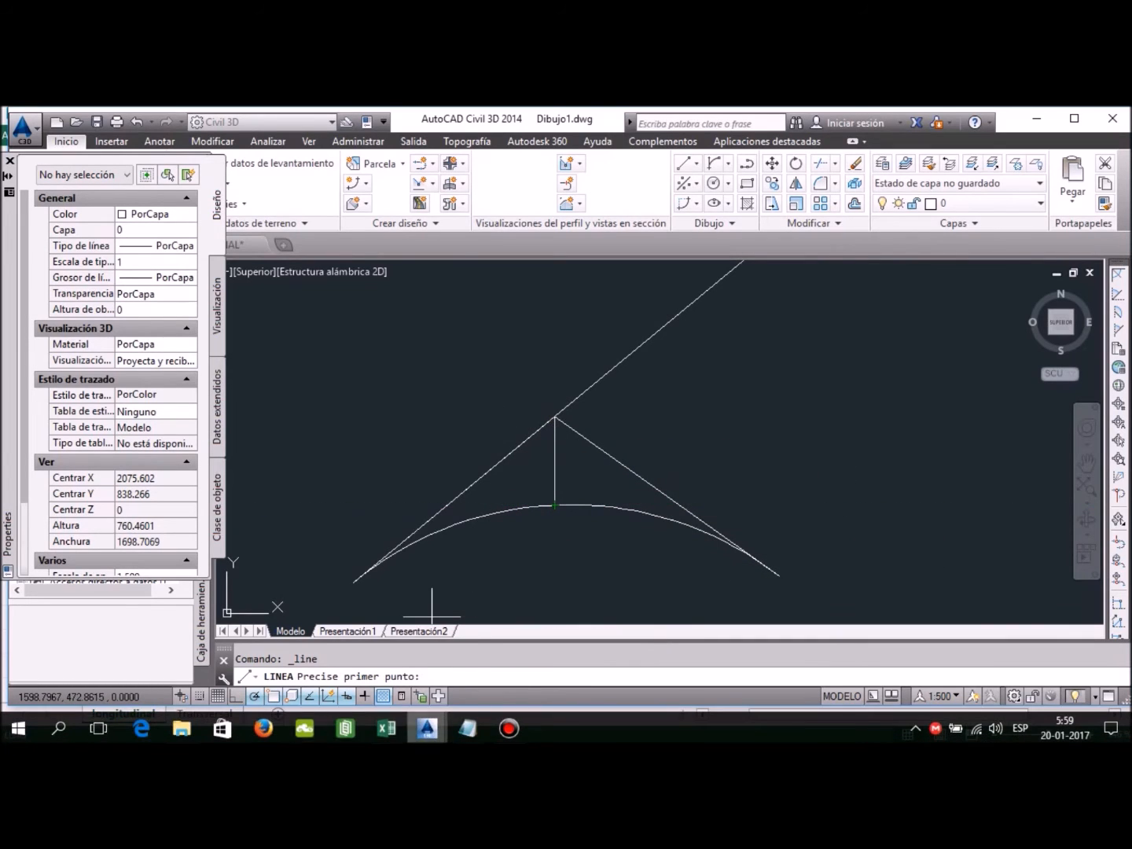
click(385, 728)
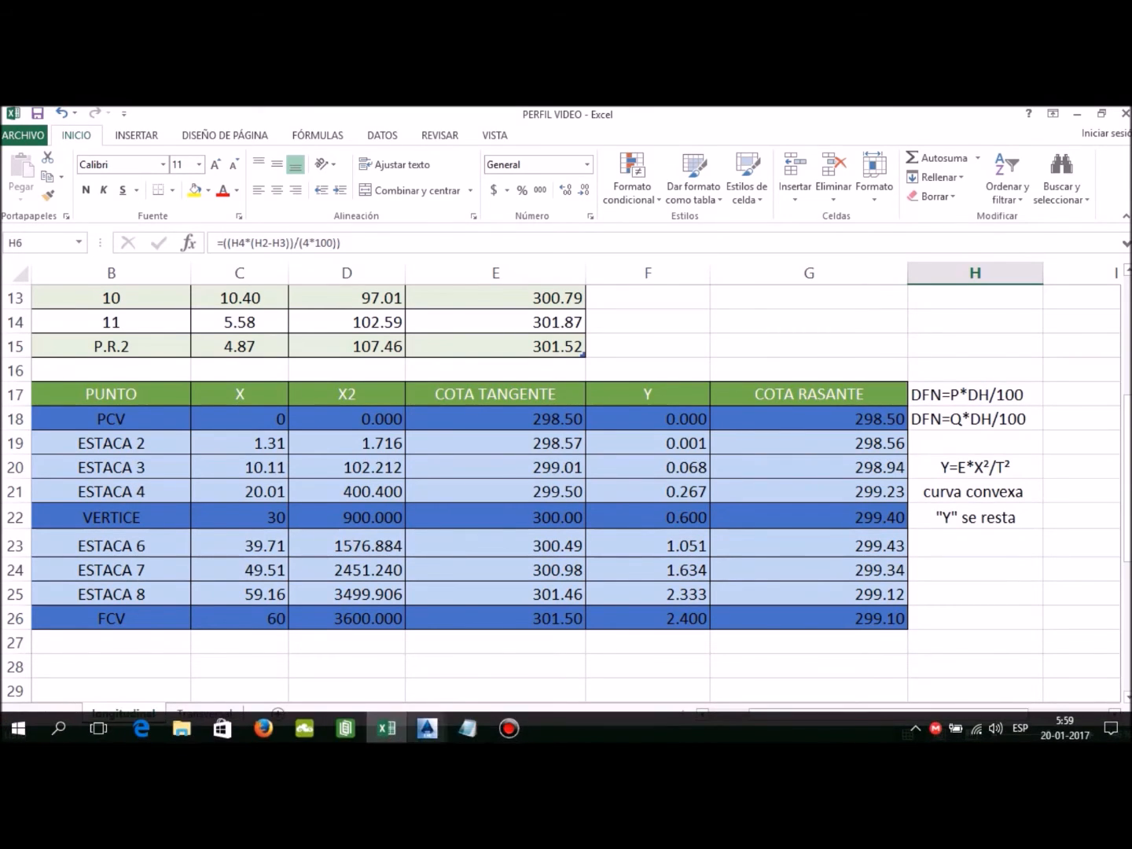
click(428, 728)
click(335, 664)
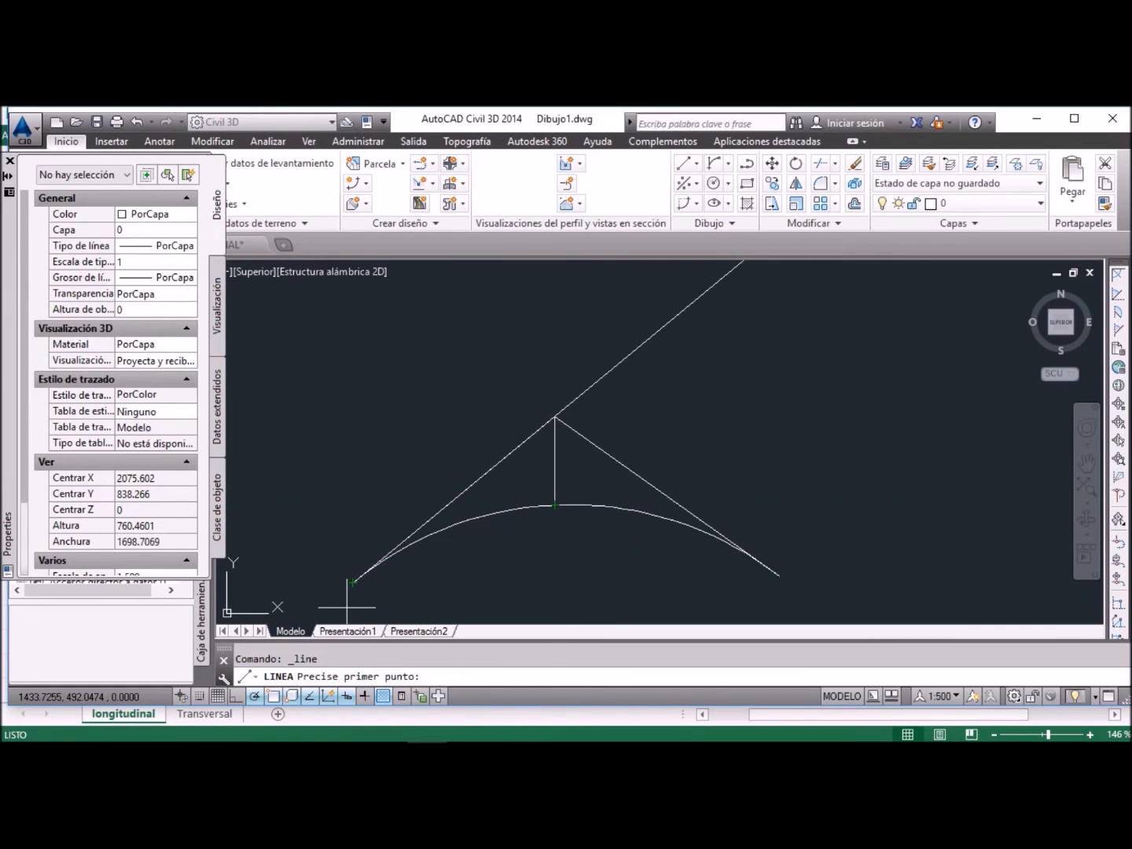
Step: Return to the Excel workbook and review the curve parameters in H2:H7 and the Y correction formulas in F19 to F23
click(385, 727)
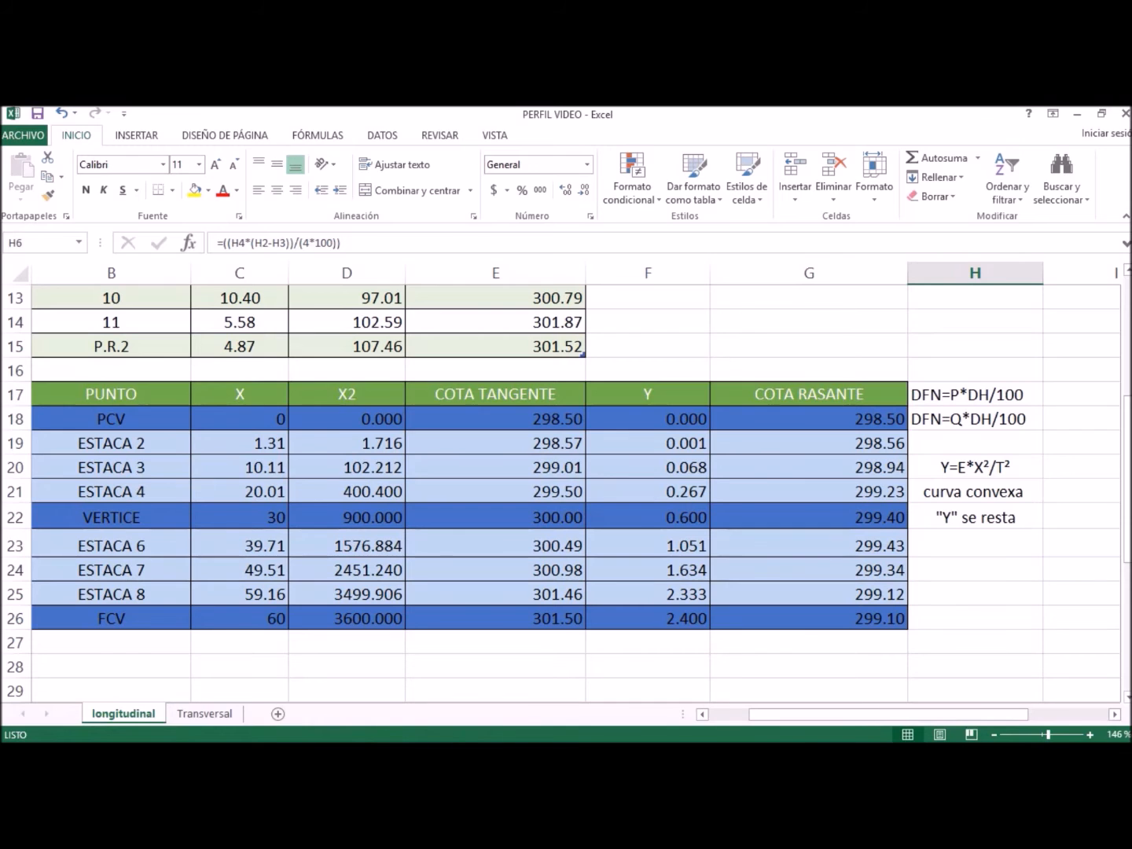
scroll(563, 495, up, 1)
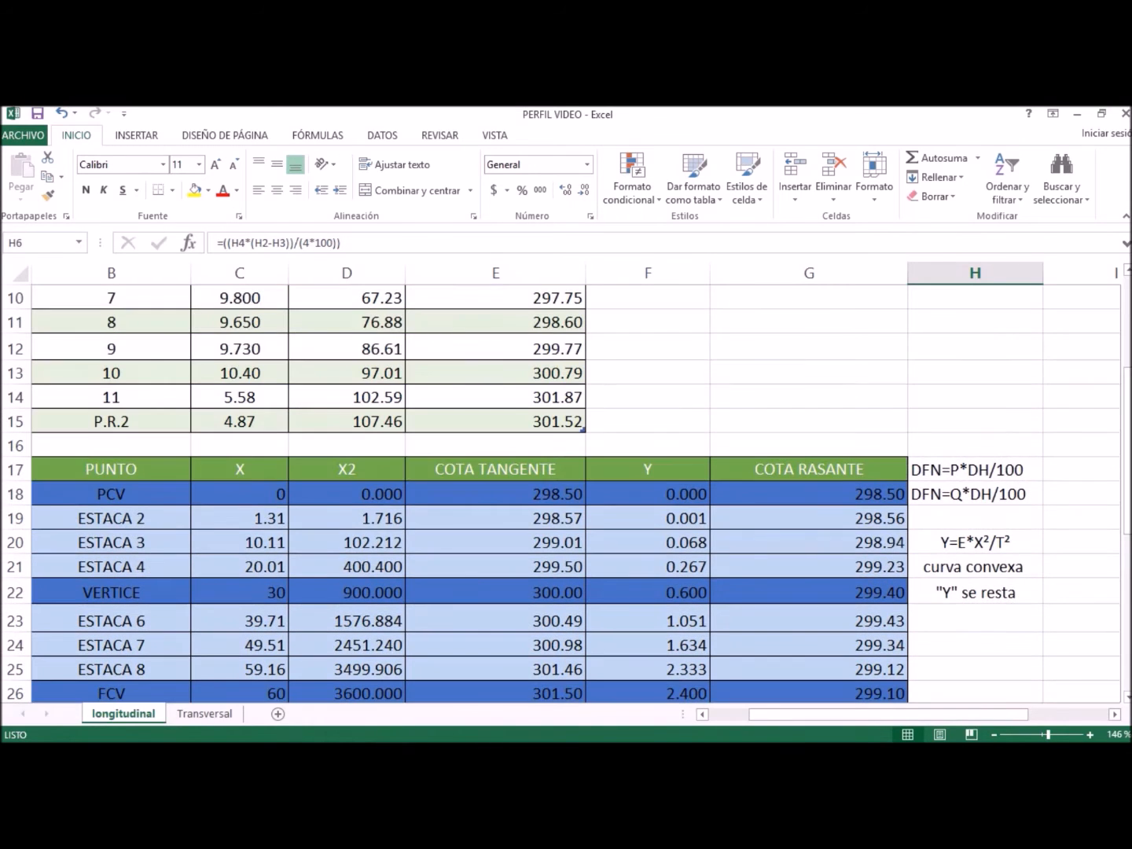
scroll(564, 495, up, 3)
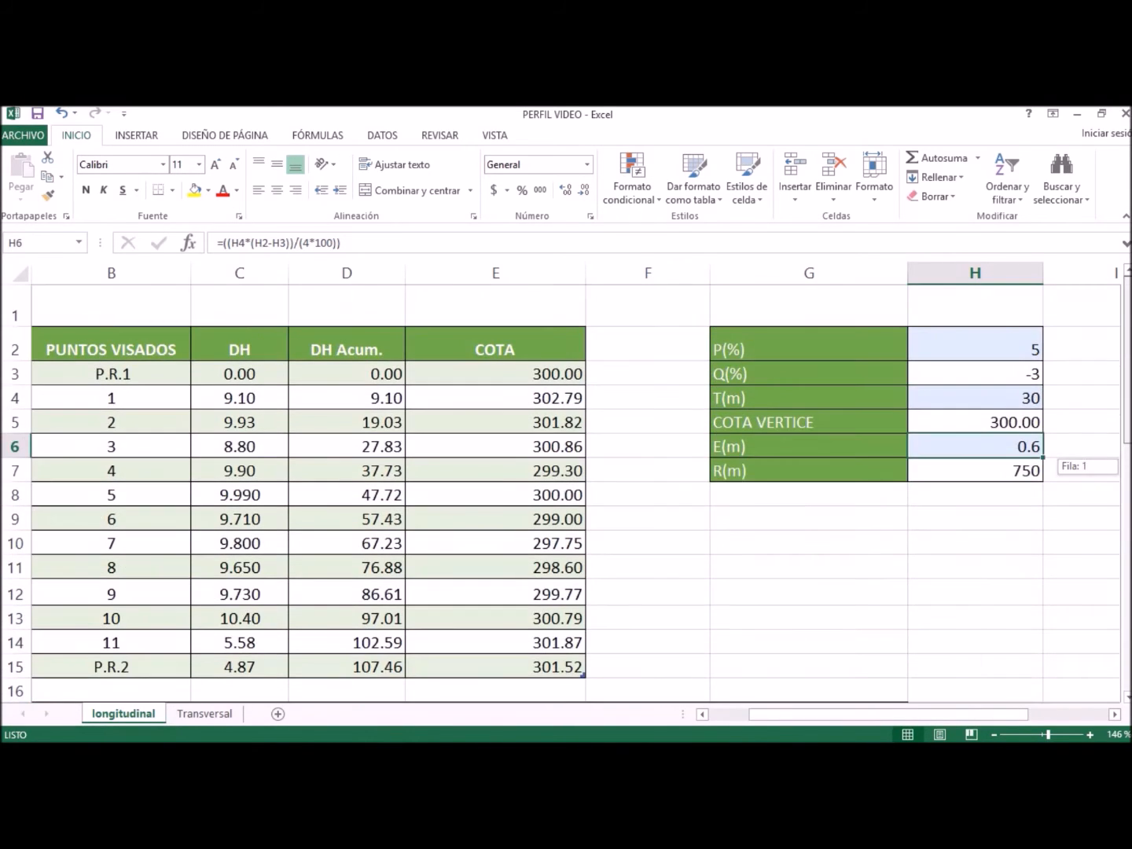
drag(1128, 378, 1128, 397)
drag(1128, 503, 1128, 493)
click(647, 420)
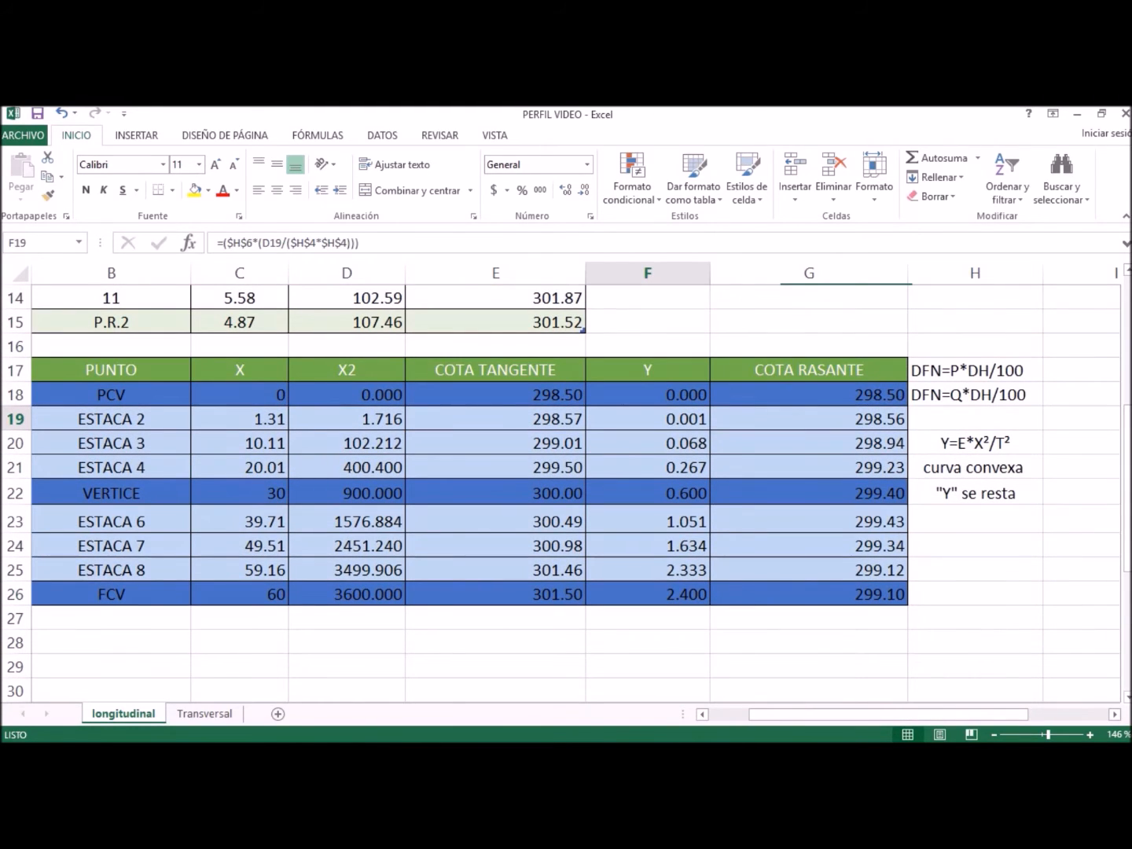
click(647, 443)
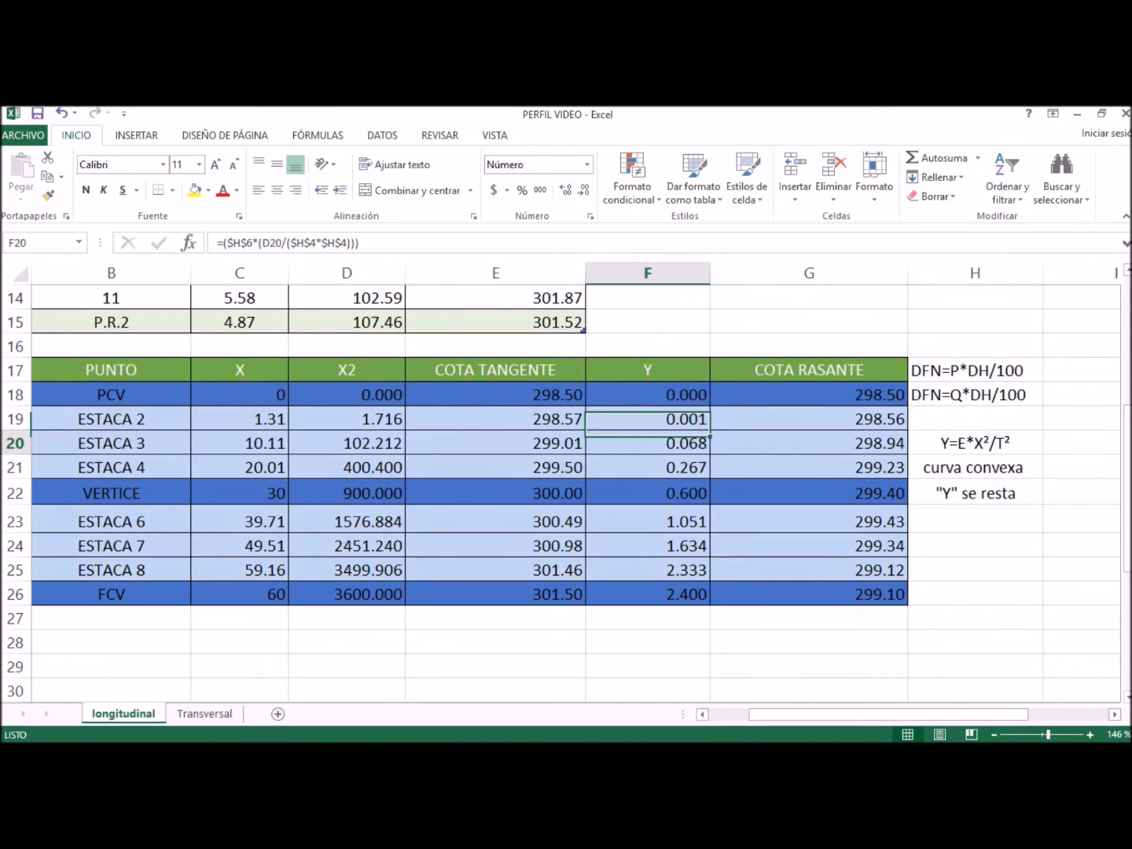
click(647, 468)
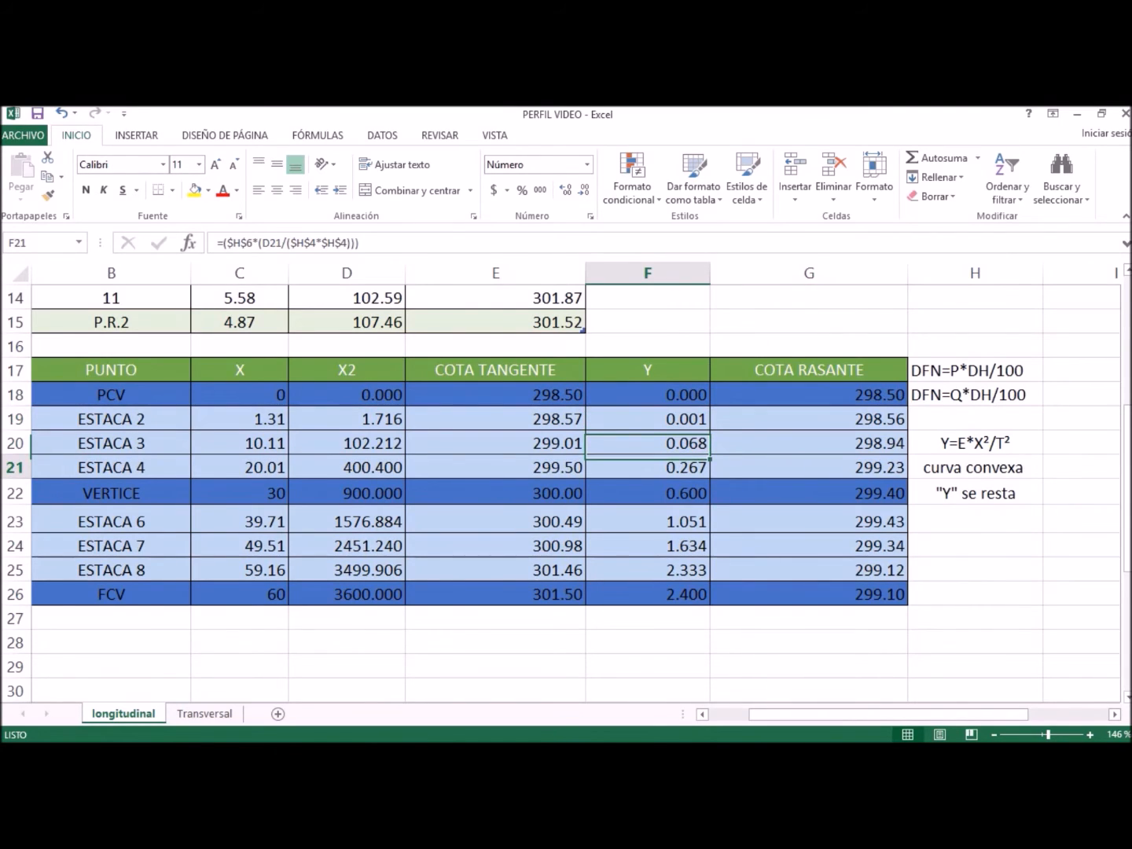
click(648, 493)
click(647, 520)
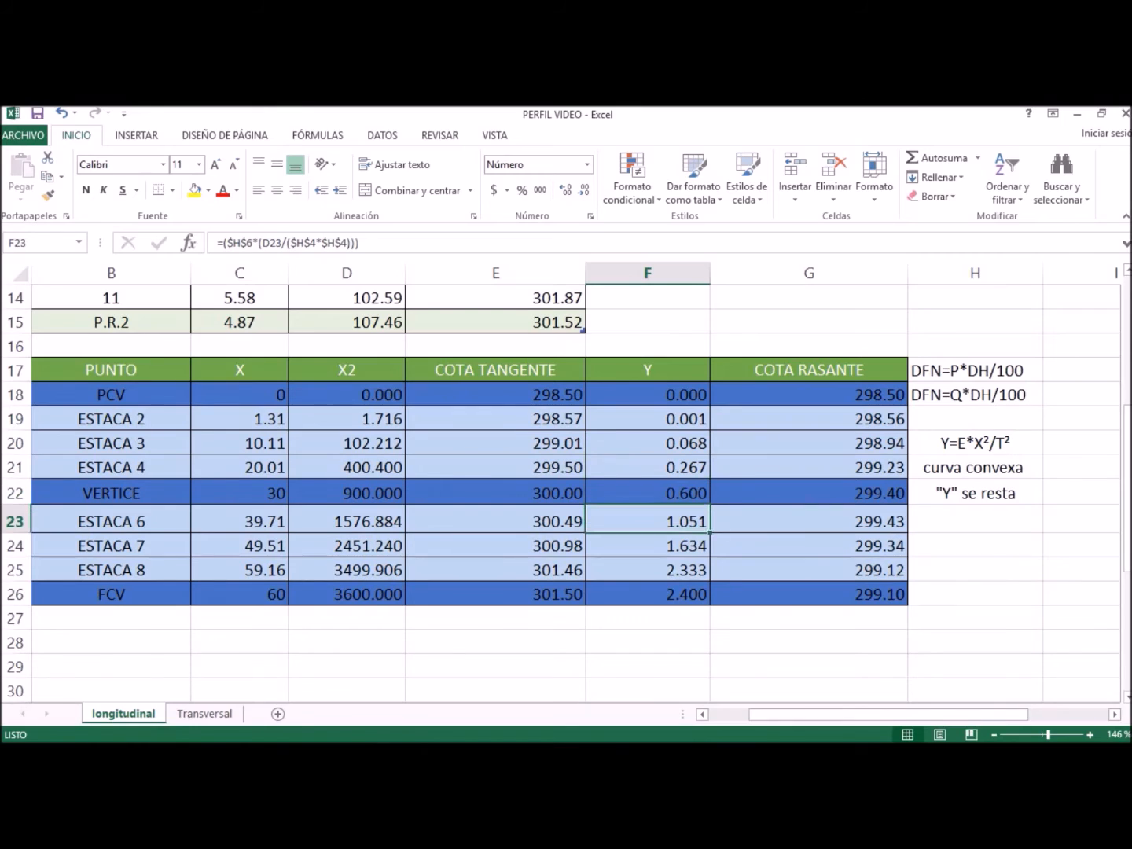
Step: Review the Y correction formulas for ESTACA 7, ESTACA 8 and FCV in F24 to F26
click(648, 547)
click(648, 570)
click(647, 594)
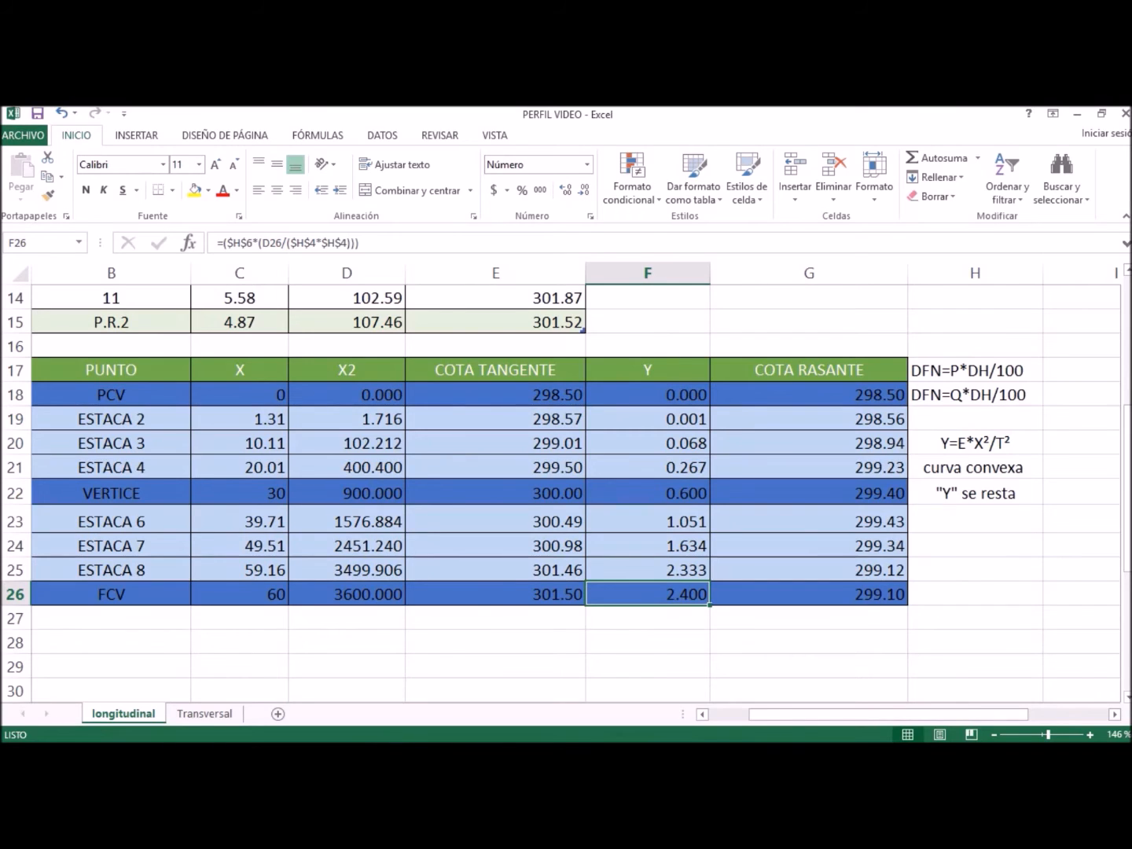
Step: Check how the ESTACA 2 grade elevation in G19 is derived from the tangent elevation in E19 and the Y correction in F19
click(495, 420)
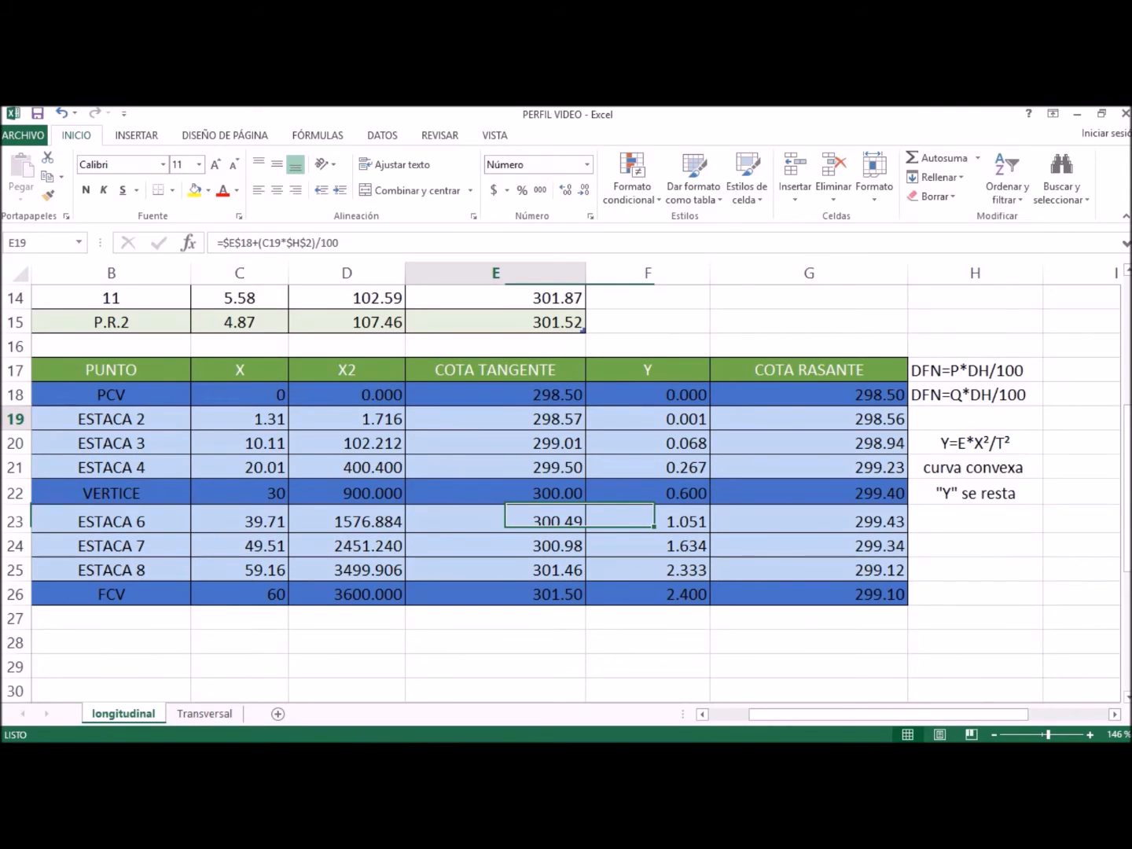
click(647, 419)
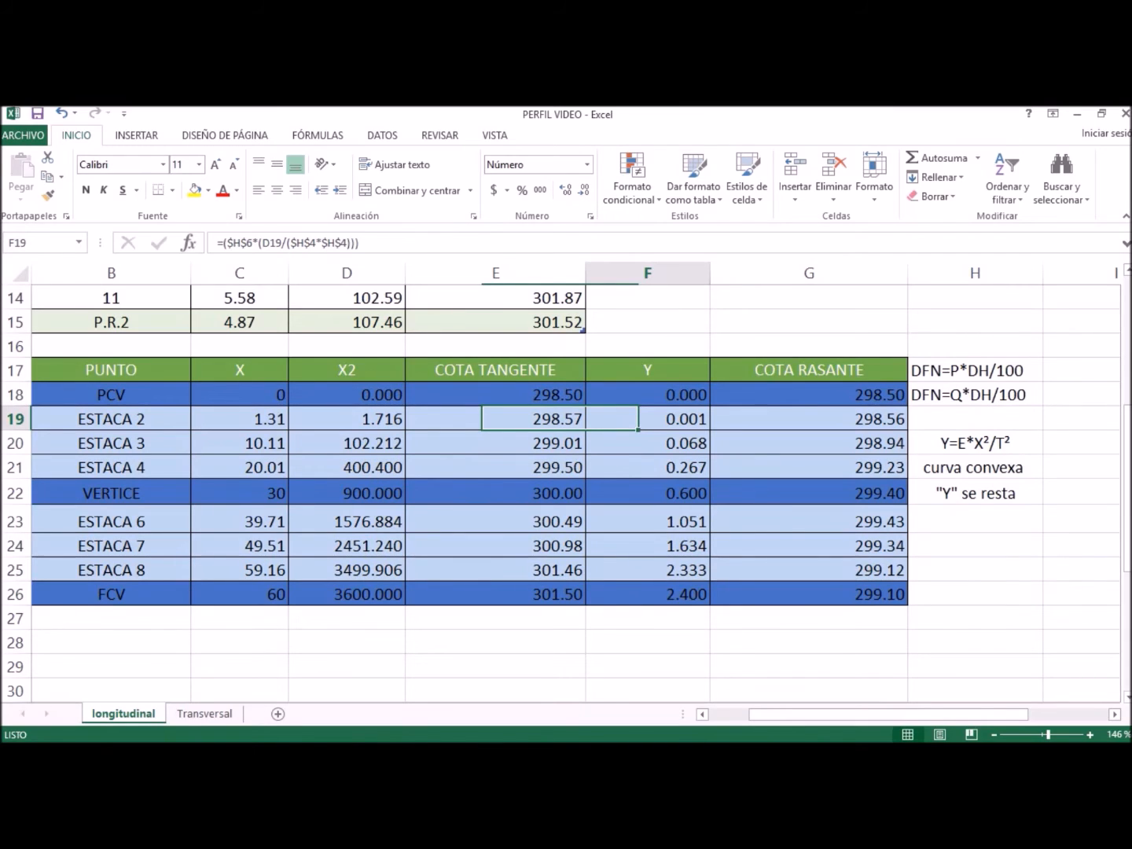
click(809, 419)
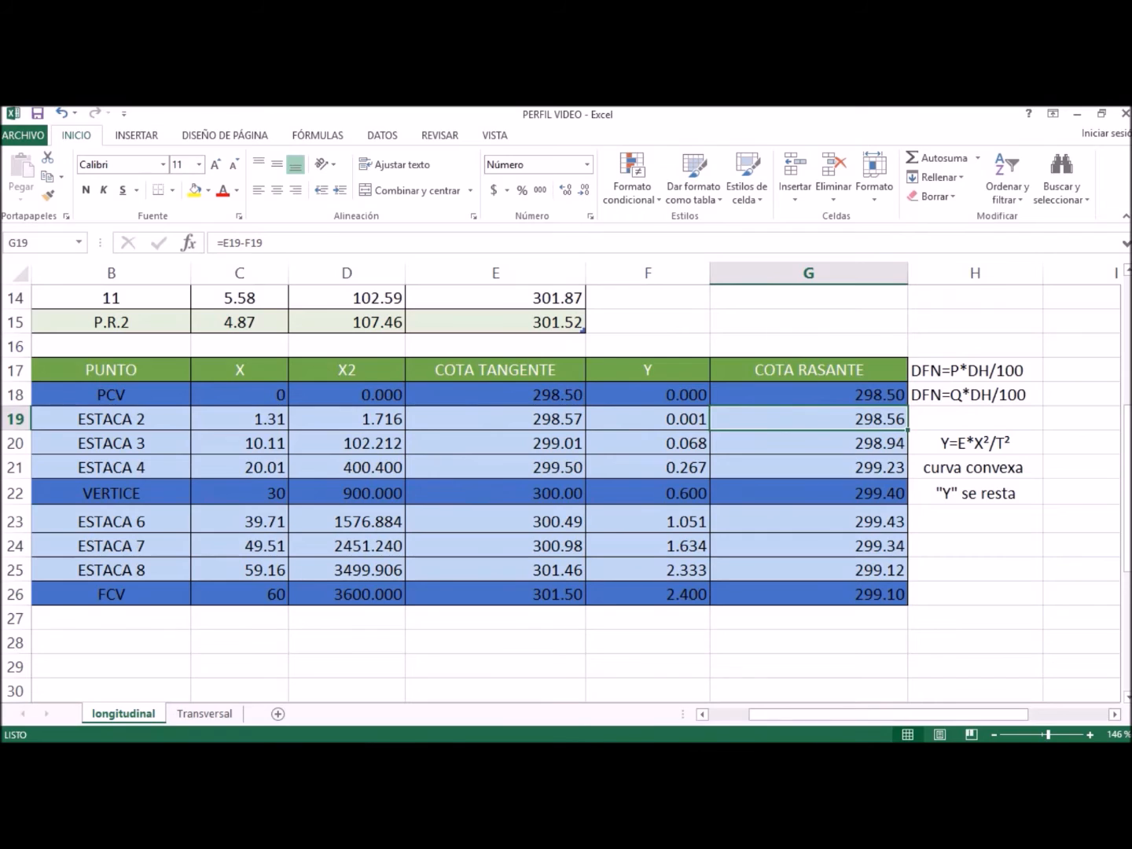
click(496, 419)
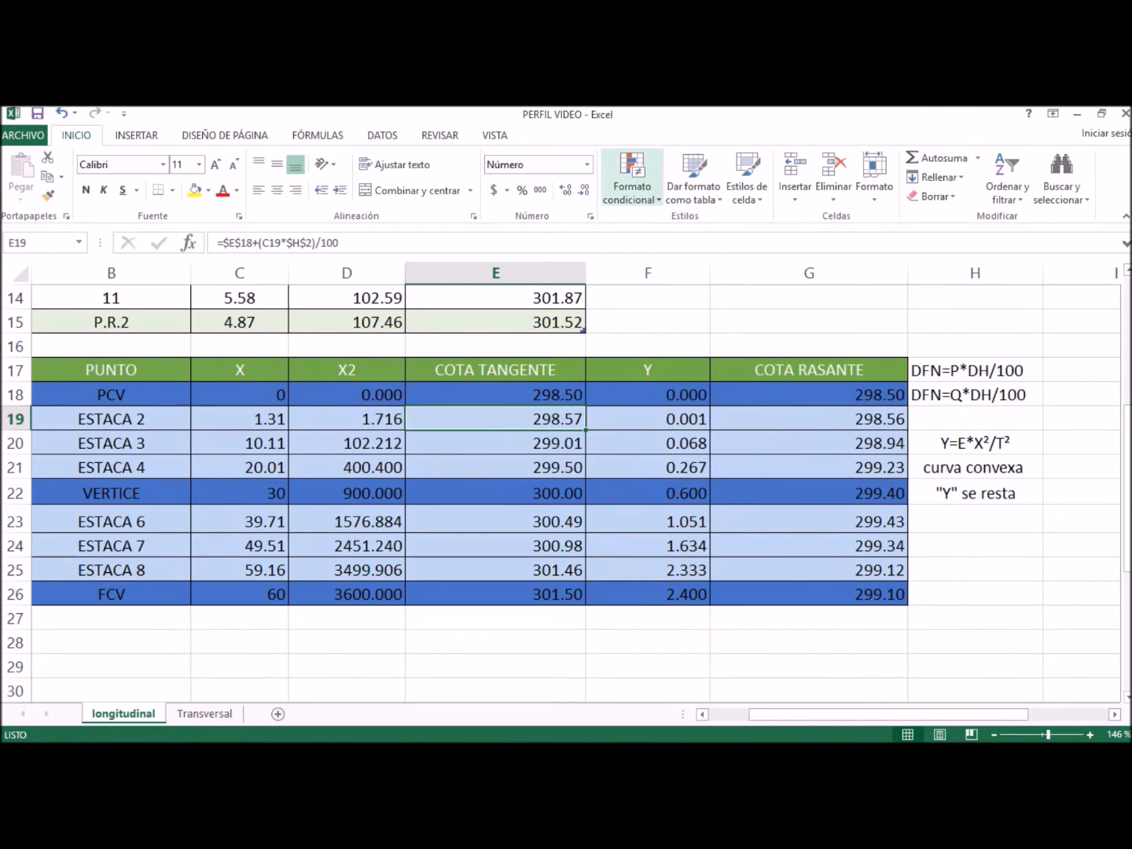
Step: Try decreasing and increasing the decimal places of the ESTACA 2 tangent elevation in E19
click(137, 135)
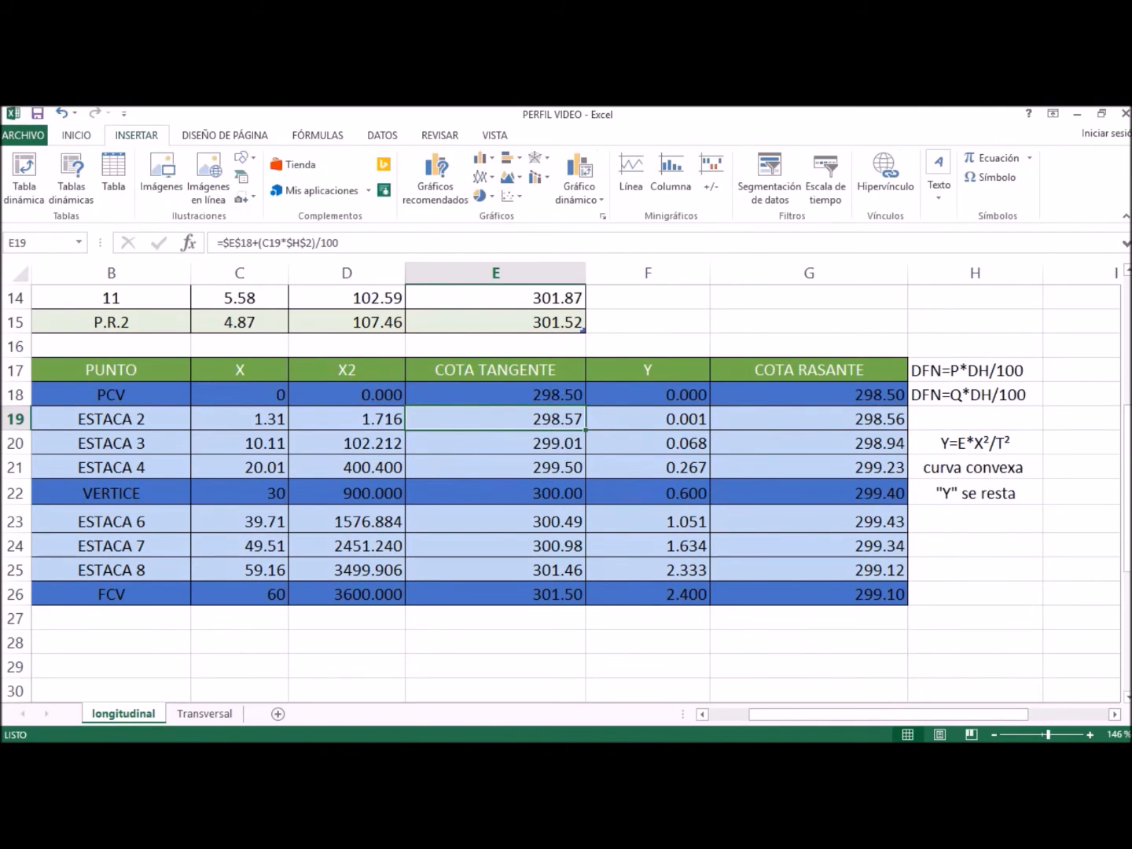
click(77, 135)
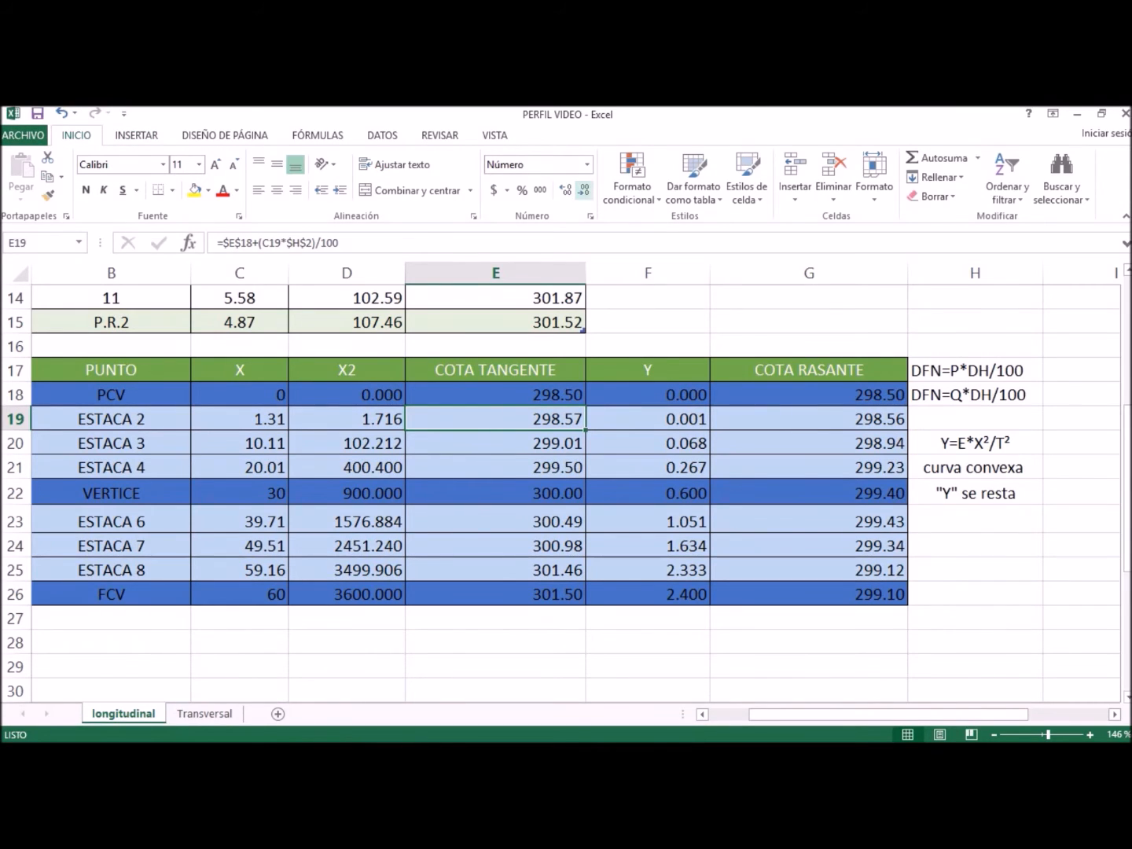
click(585, 190)
click(564, 190)
click(565, 189)
click(584, 190)
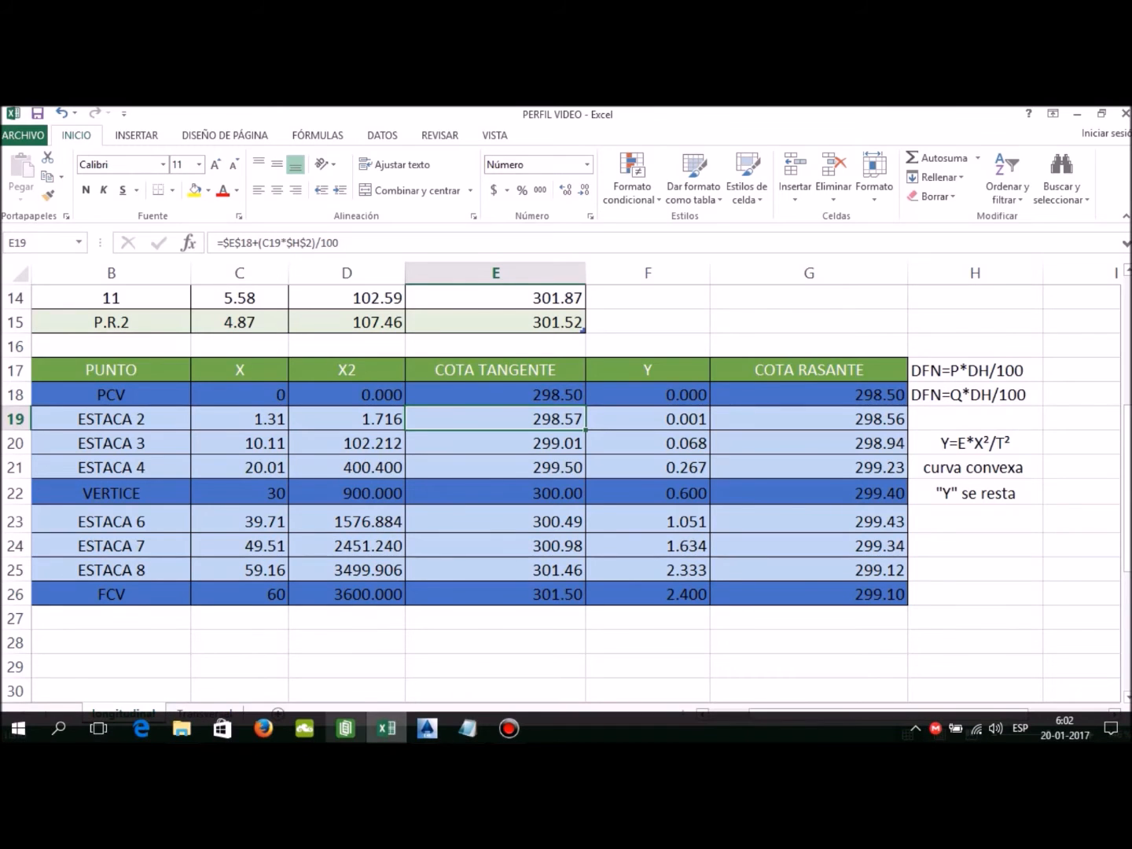
Step: Switch to Dibujo1.dwg in AutoCAD Civil 3D to examine the vertical curve sketch, and return to the Excel workbook
click(428, 728)
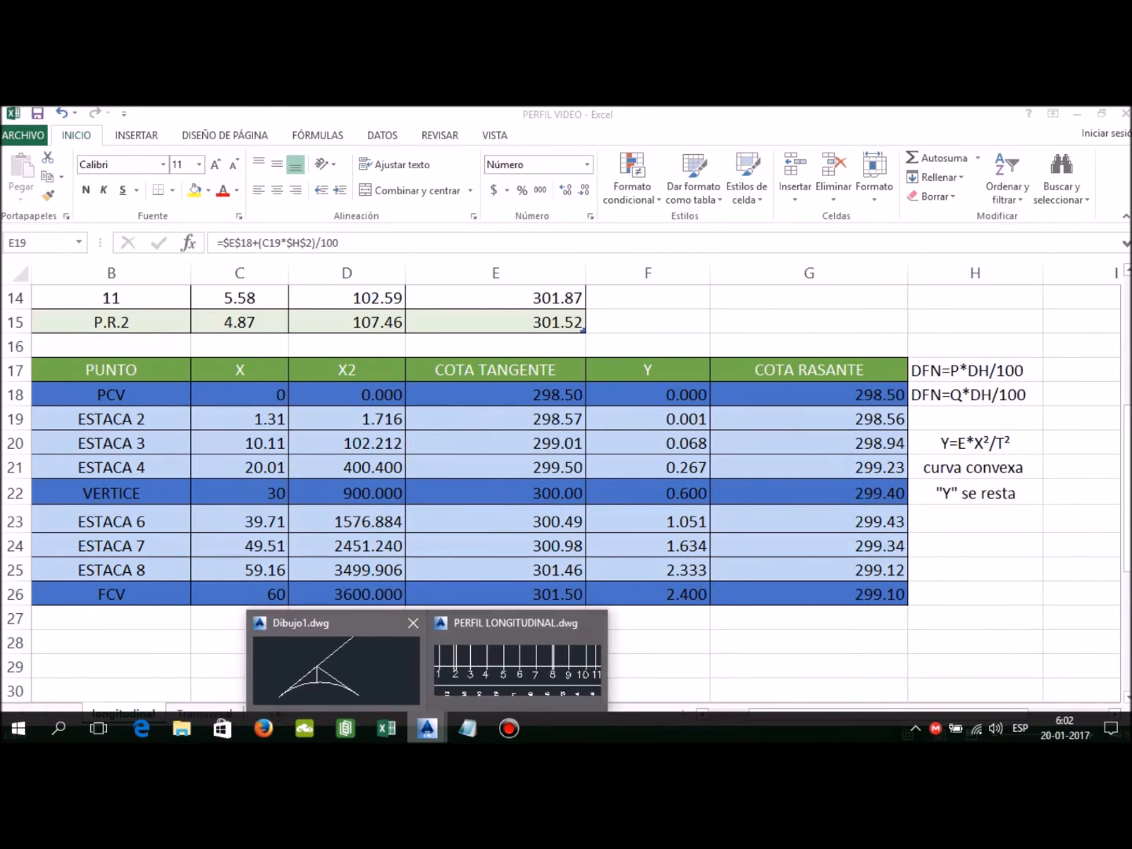
click(337, 665)
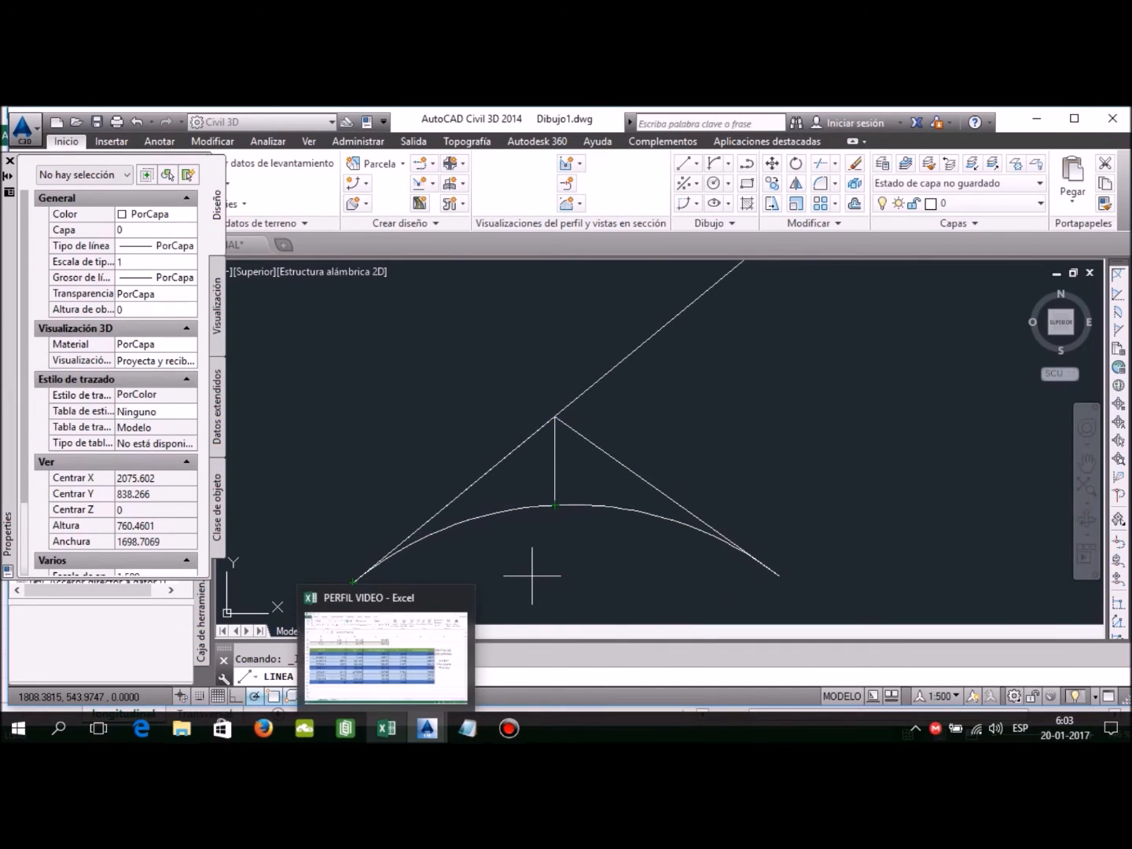
click(385, 728)
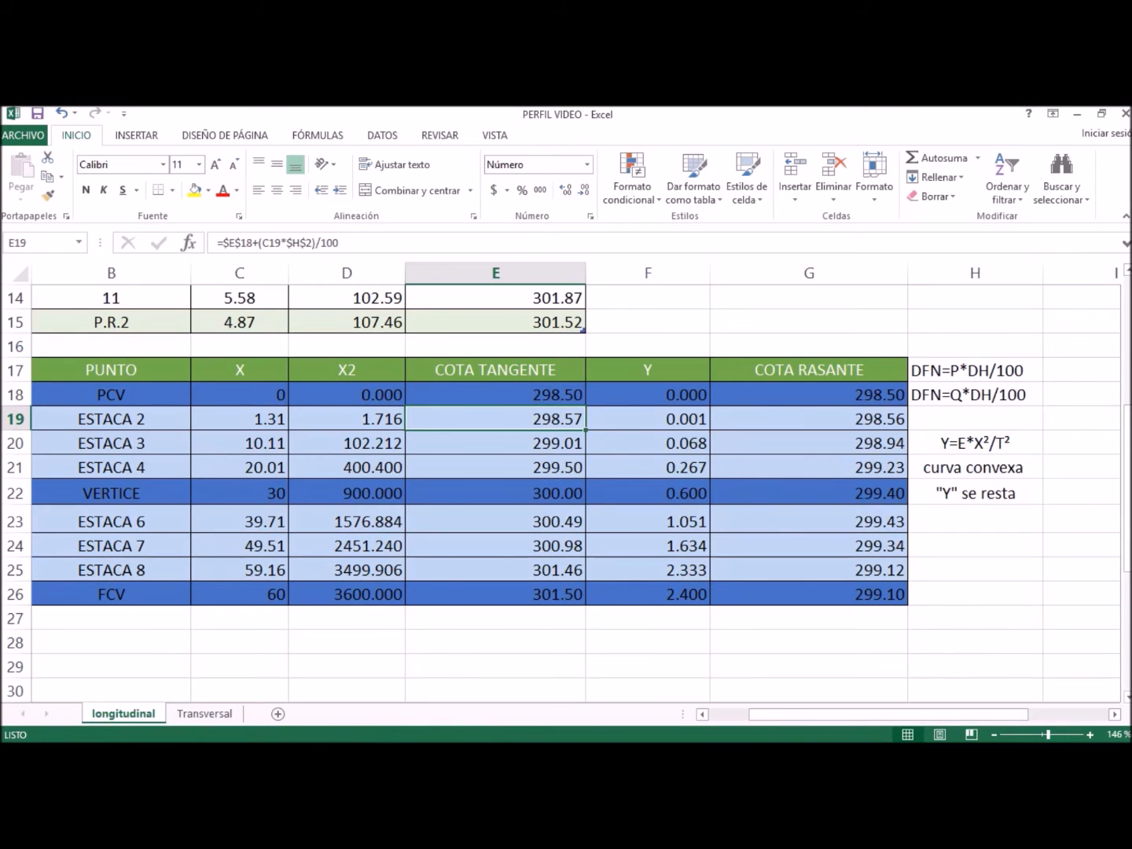
Step: Go through the tangent elevation formulas between VERTICE in E22 and PCV in E18
key(Down)
key(Down)
key(Down)
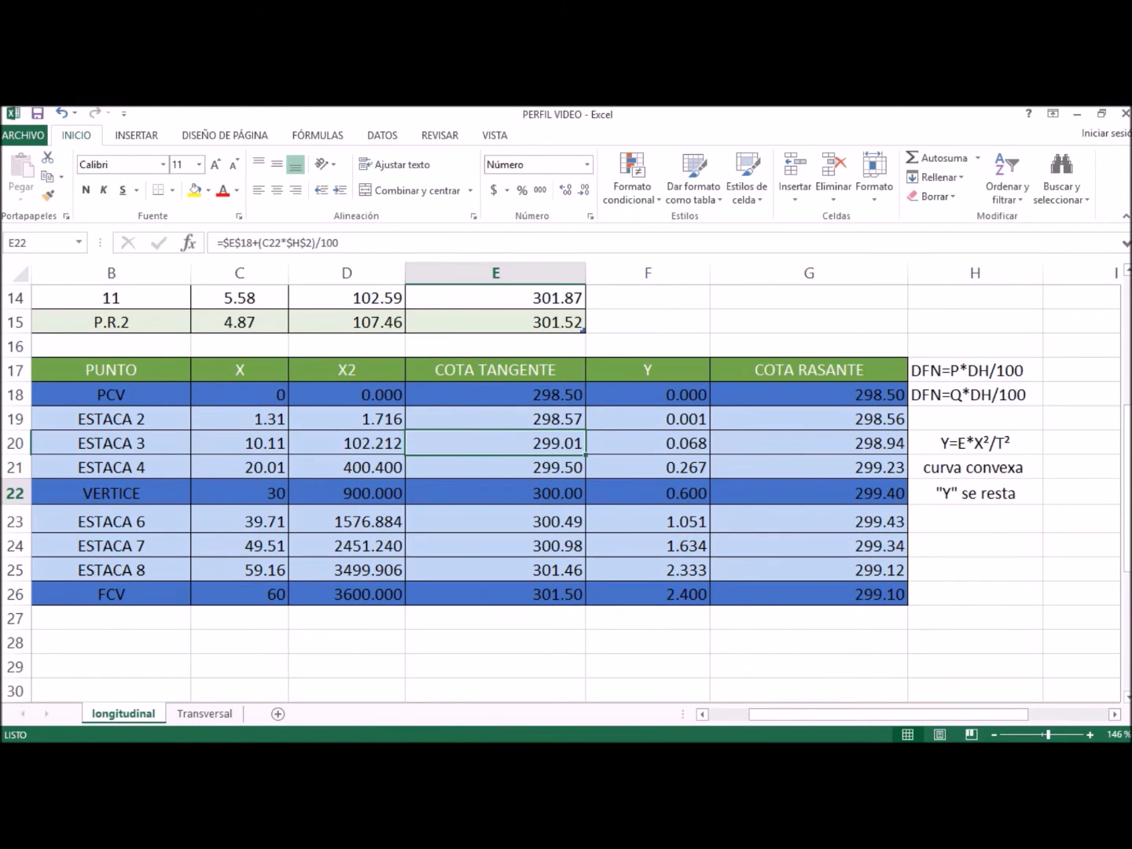
key(Up)
key(Up)
key(Up)
key(Up)
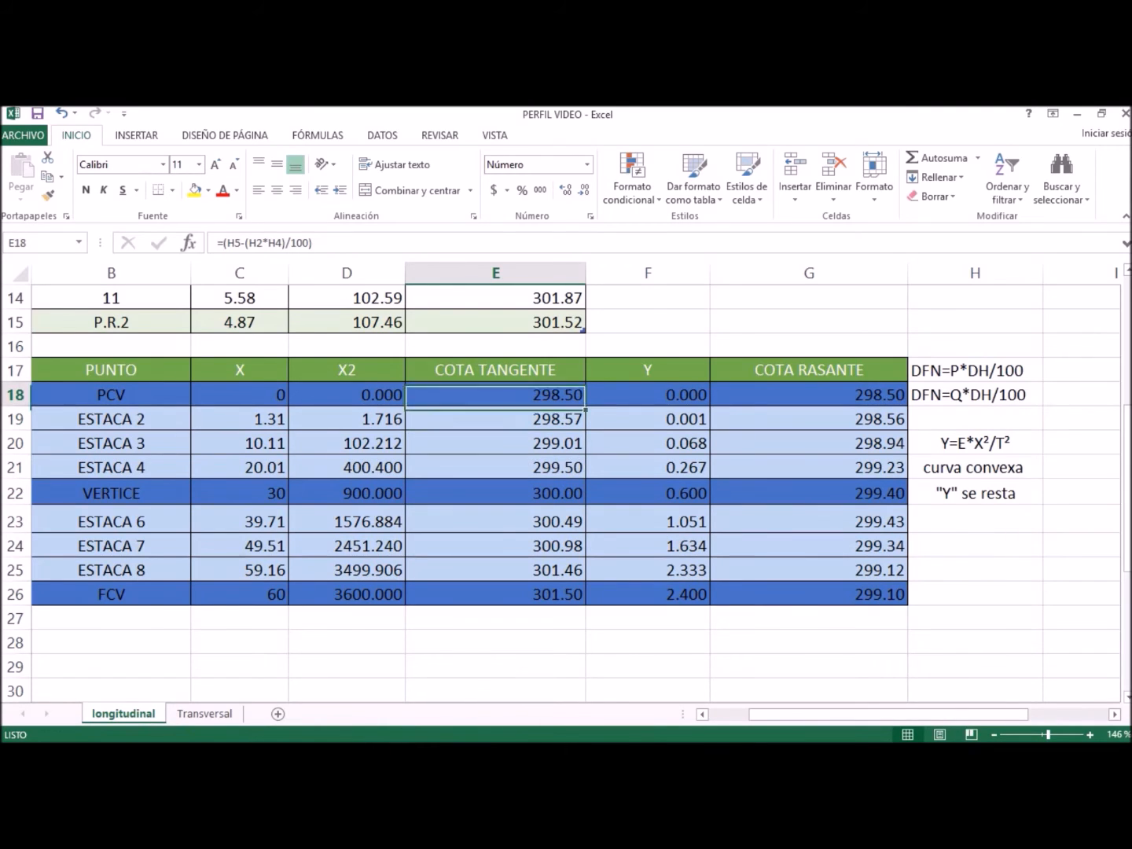
Step: Reexamine the descending tangent and curve end in the Dibujo1.dwg sketch in AutoCAD Civil 3D, and switch back to Excel
mouse_move(346, 739)
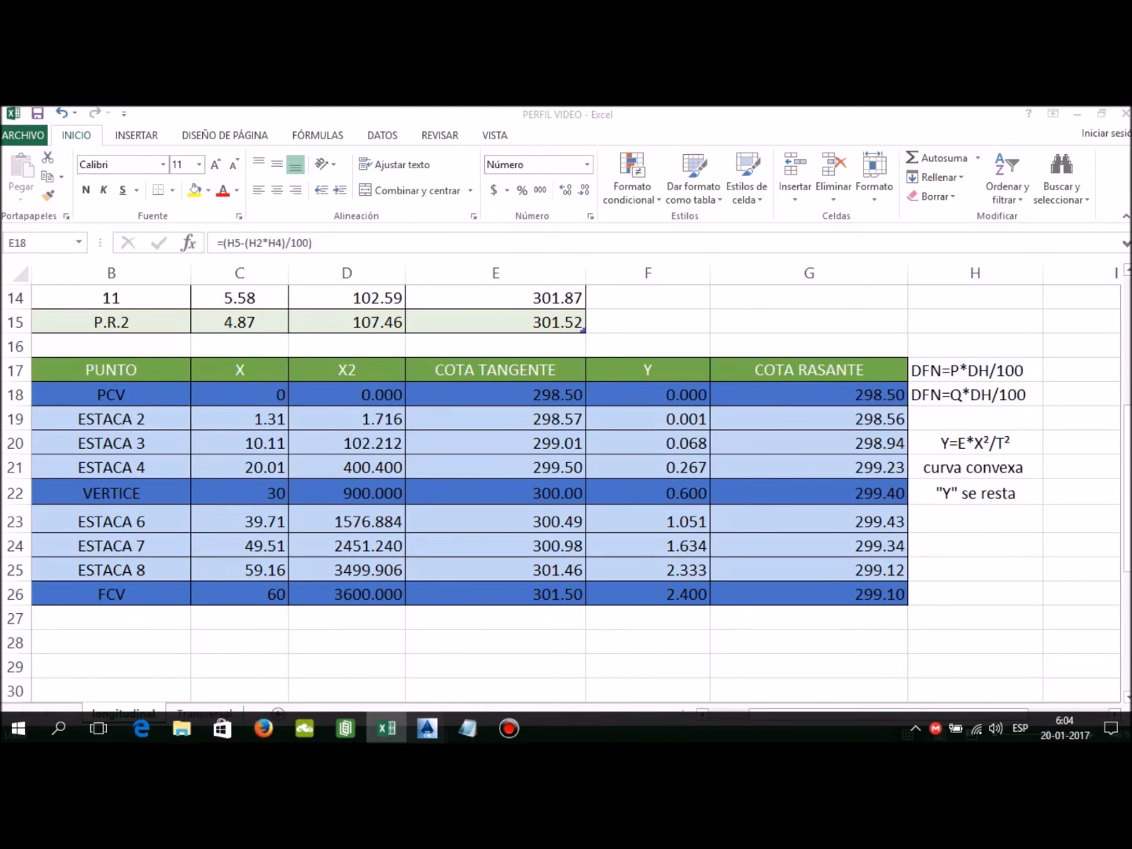
mouse_move(428, 729)
click(330, 665)
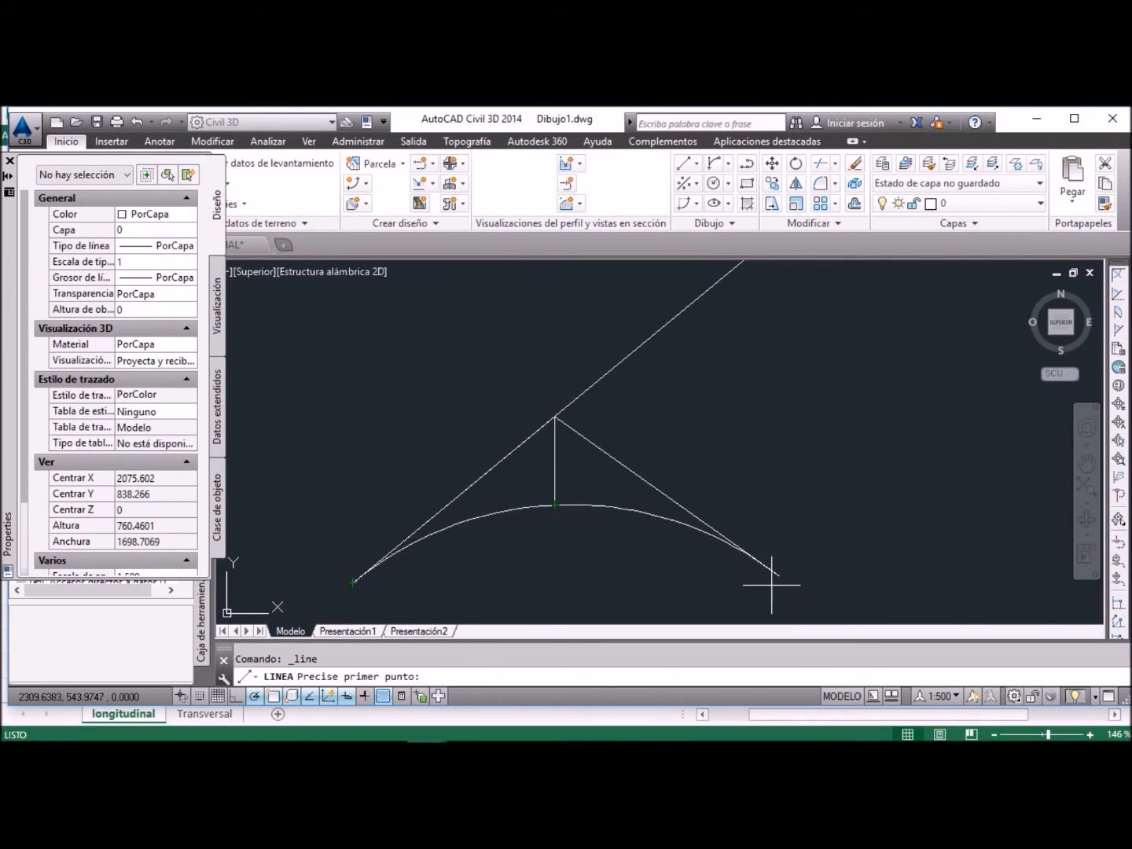
mouse_move(385, 728)
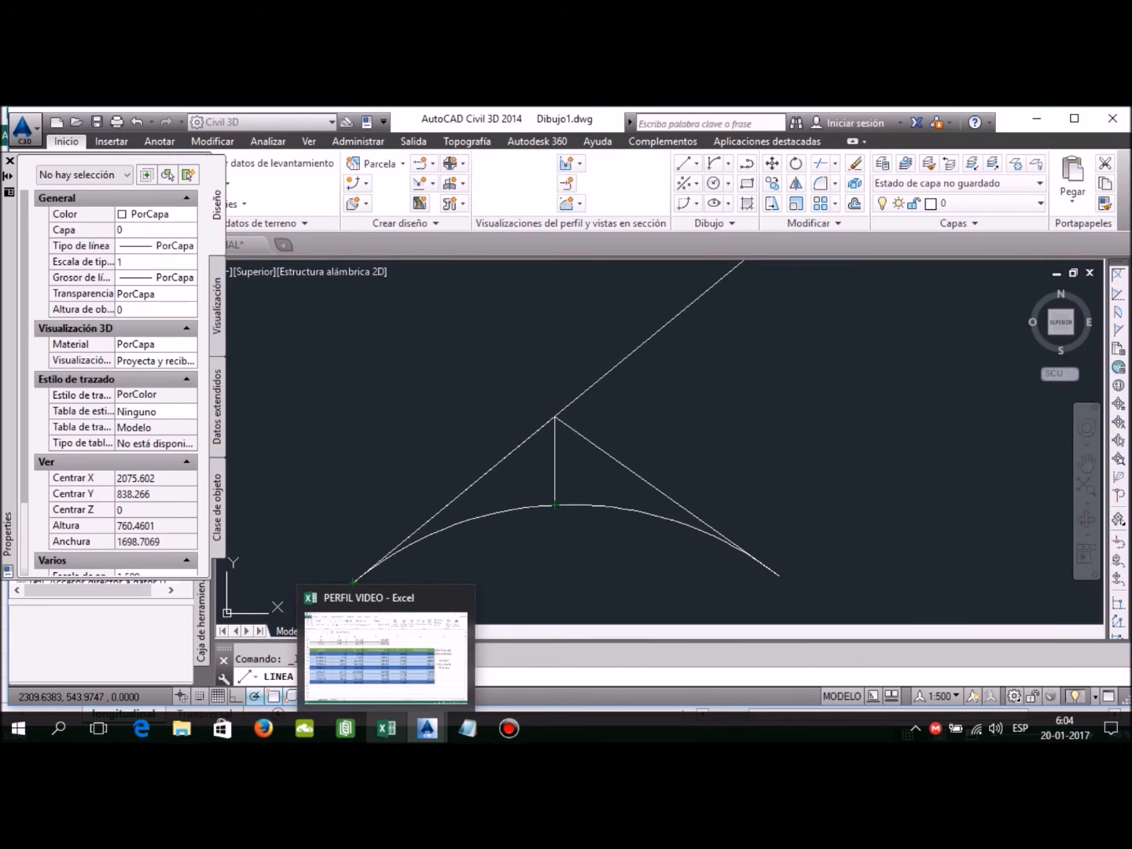
click(385, 728)
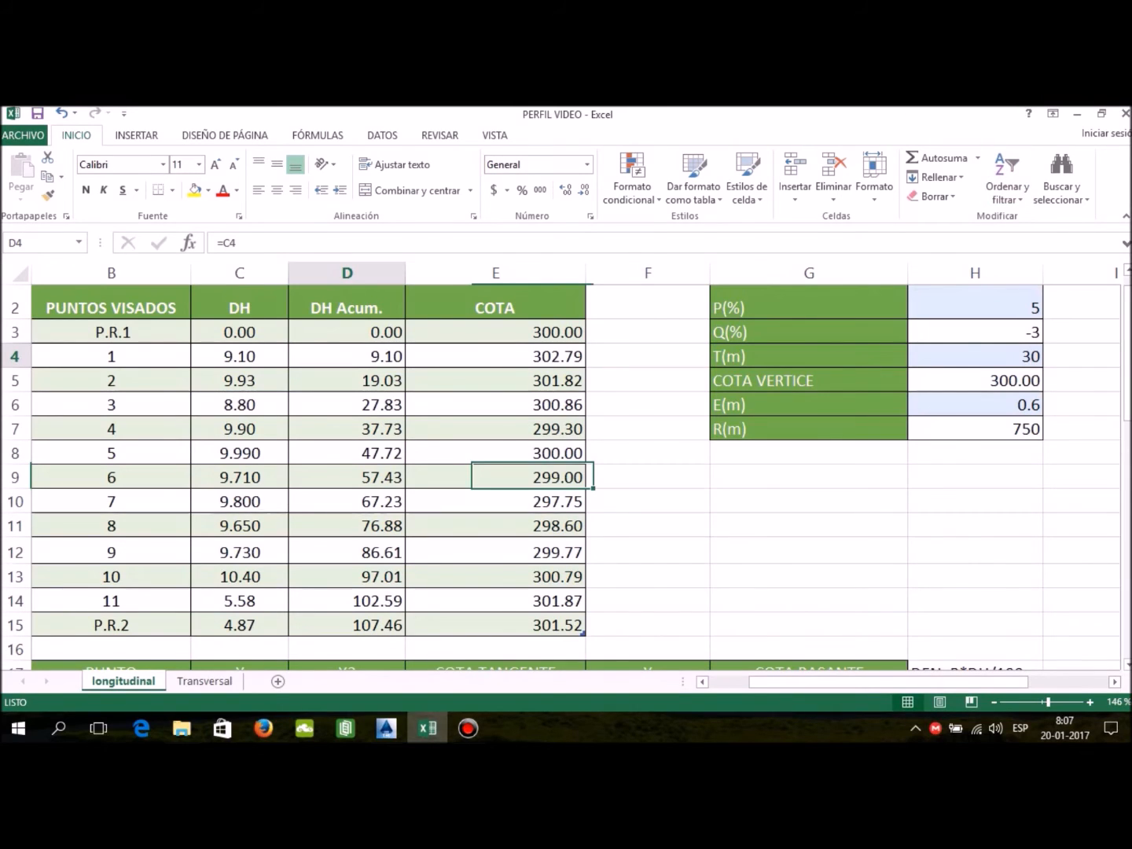
Step: Highlight the accumulated distances and elevations of points 1 to 11 in D4:E14, clear the selection and minimize the workbook
drag(347, 357, 495, 600)
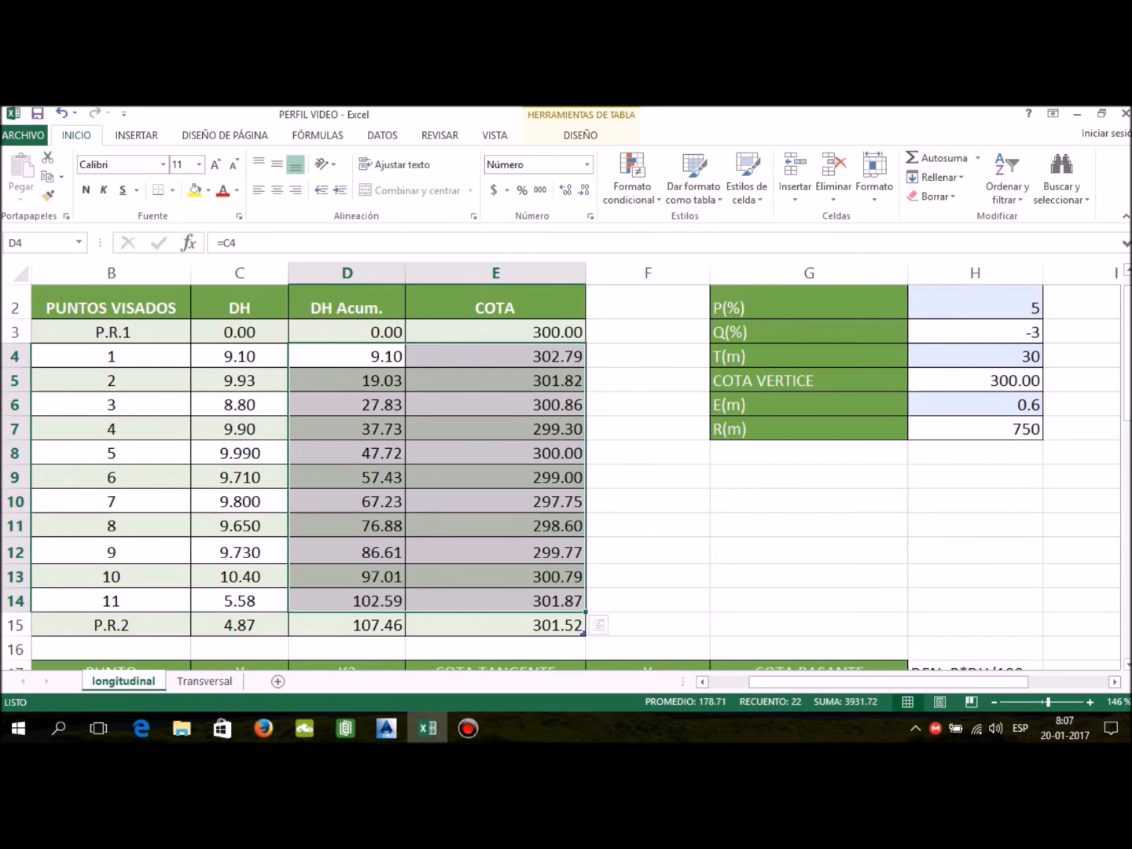
click(648, 552)
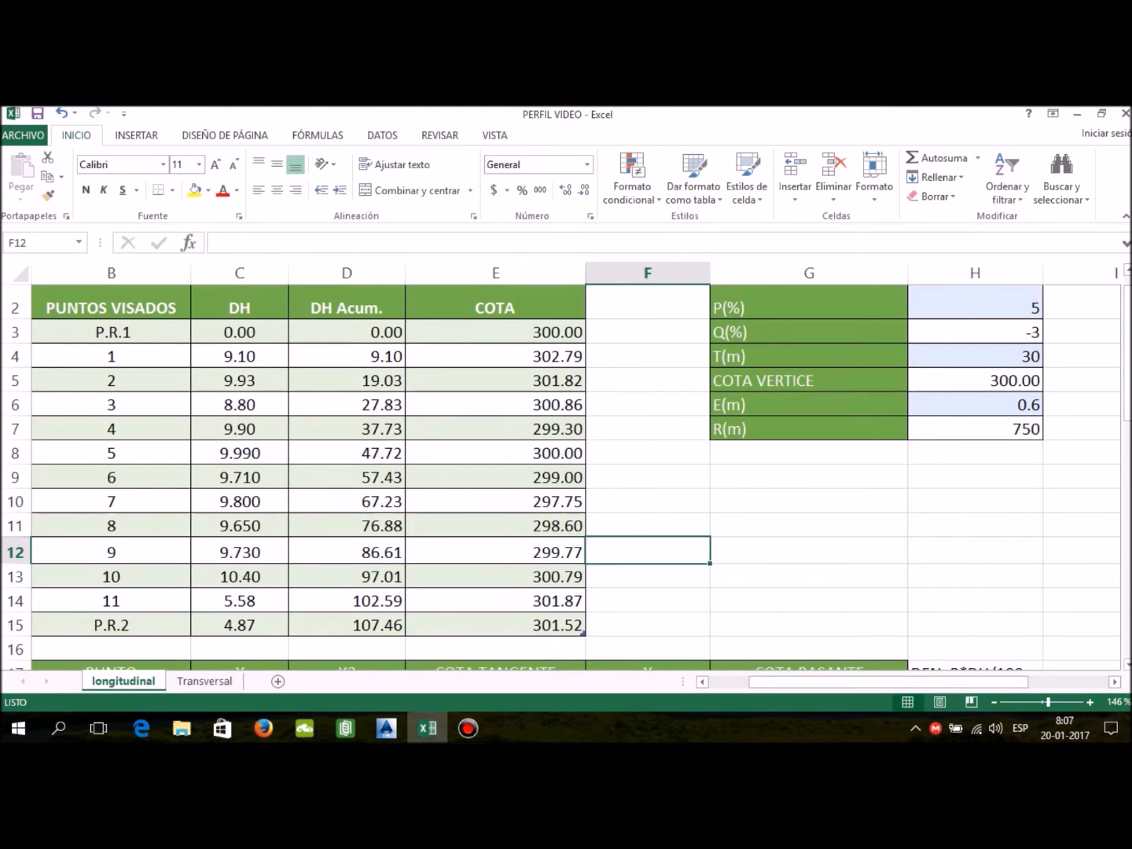
click(1078, 115)
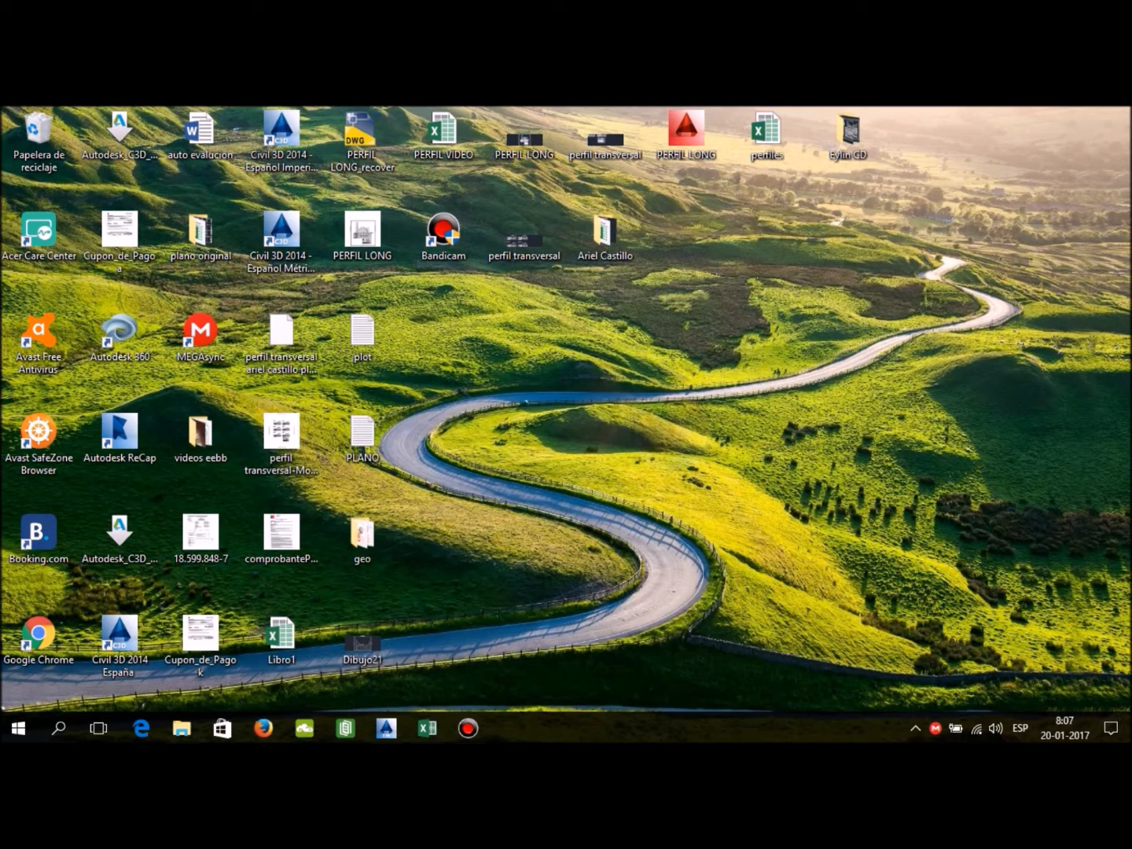
Step: Open the PLANO text file from the desktop, examine its distance and elevation columns, and close it without changes
double_click(363, 435)
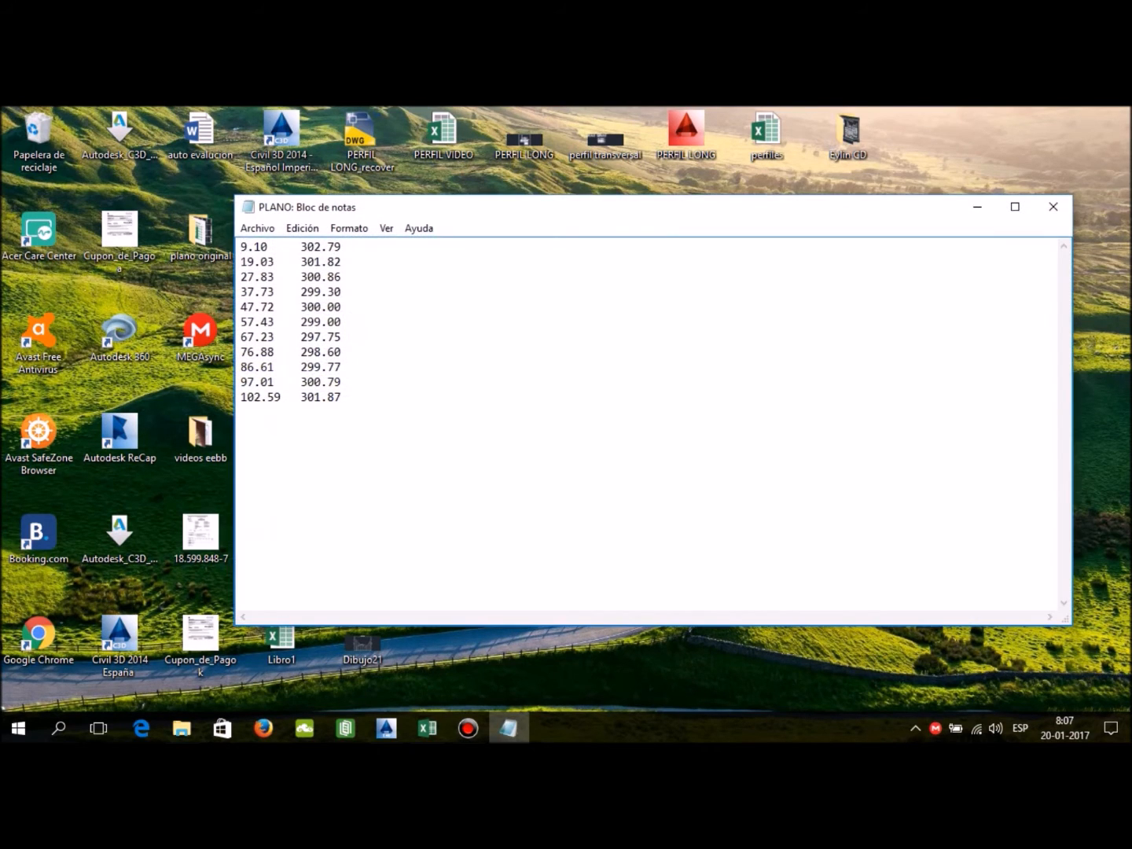
key(Down)
key(ctrl+shift+End)
click(240, 427)
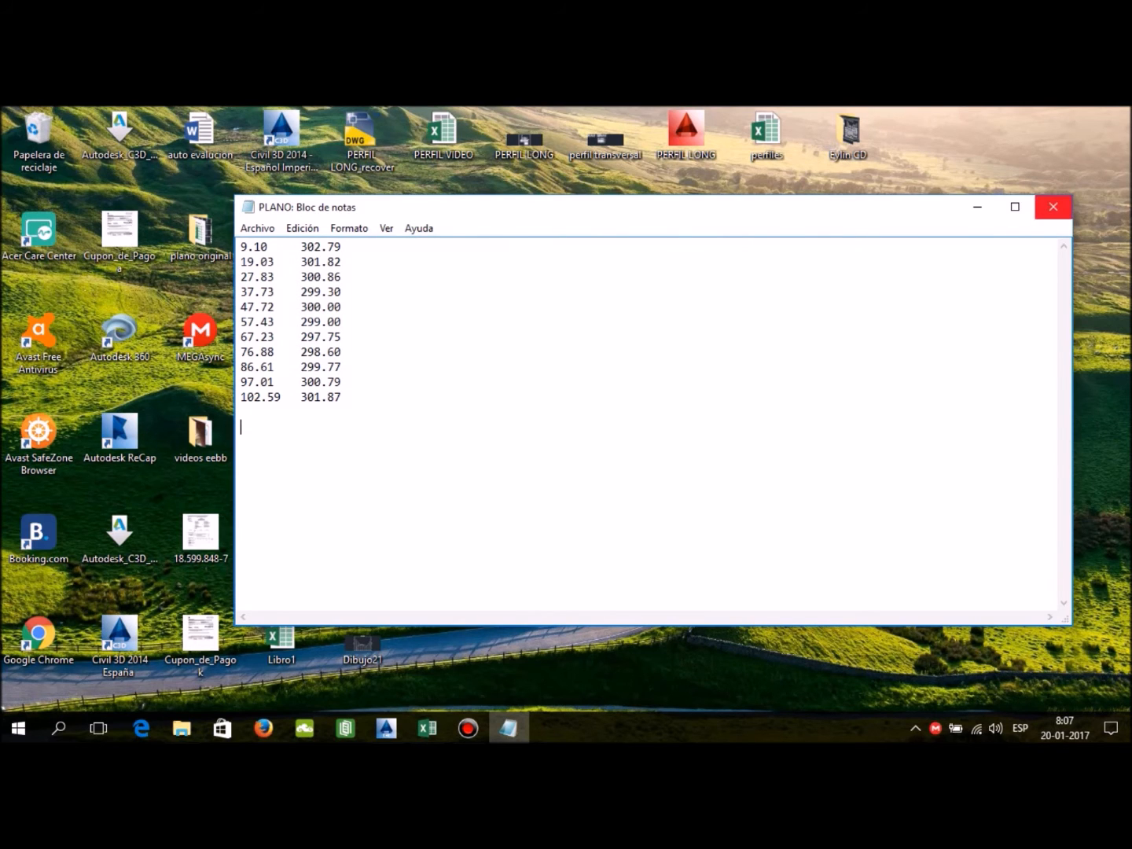
click(1053, 207)
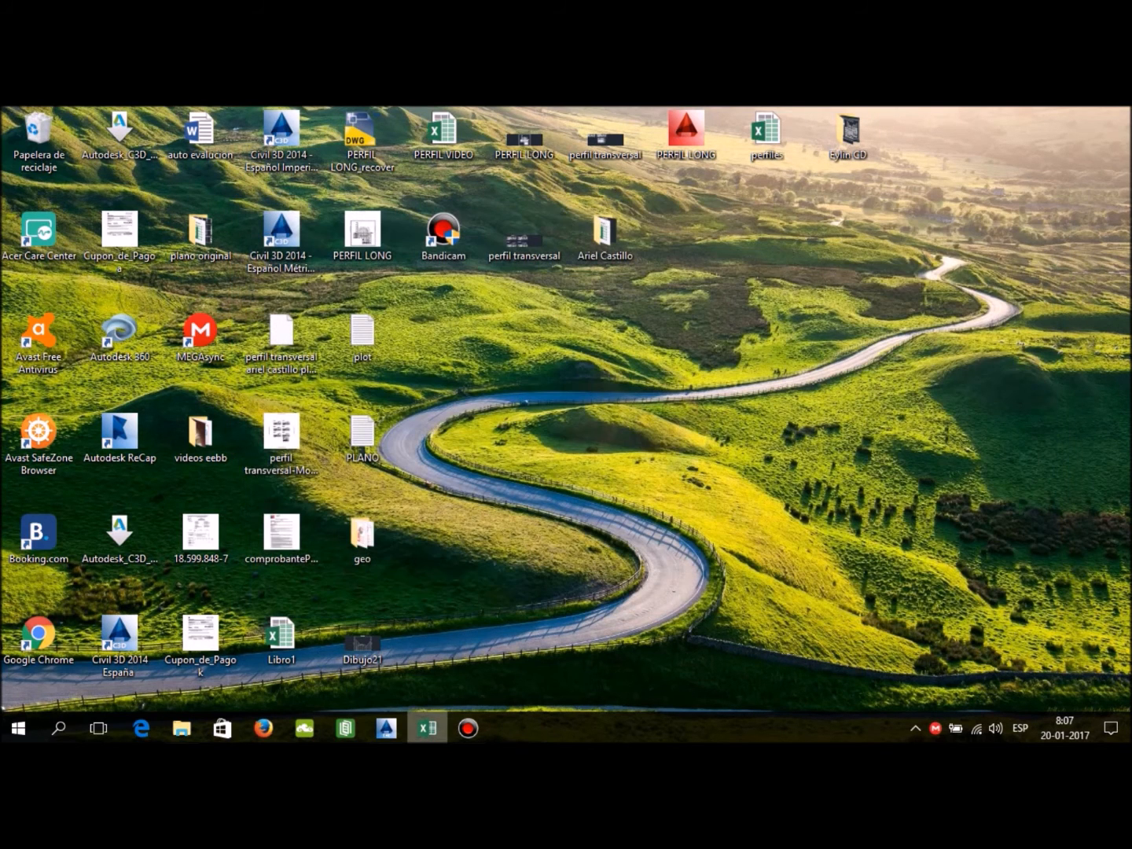
Step: Return to the Excel workbook, check the P.R.2 accumulated distance in D15, and minimize the workbook
mouse_move(387, 728)
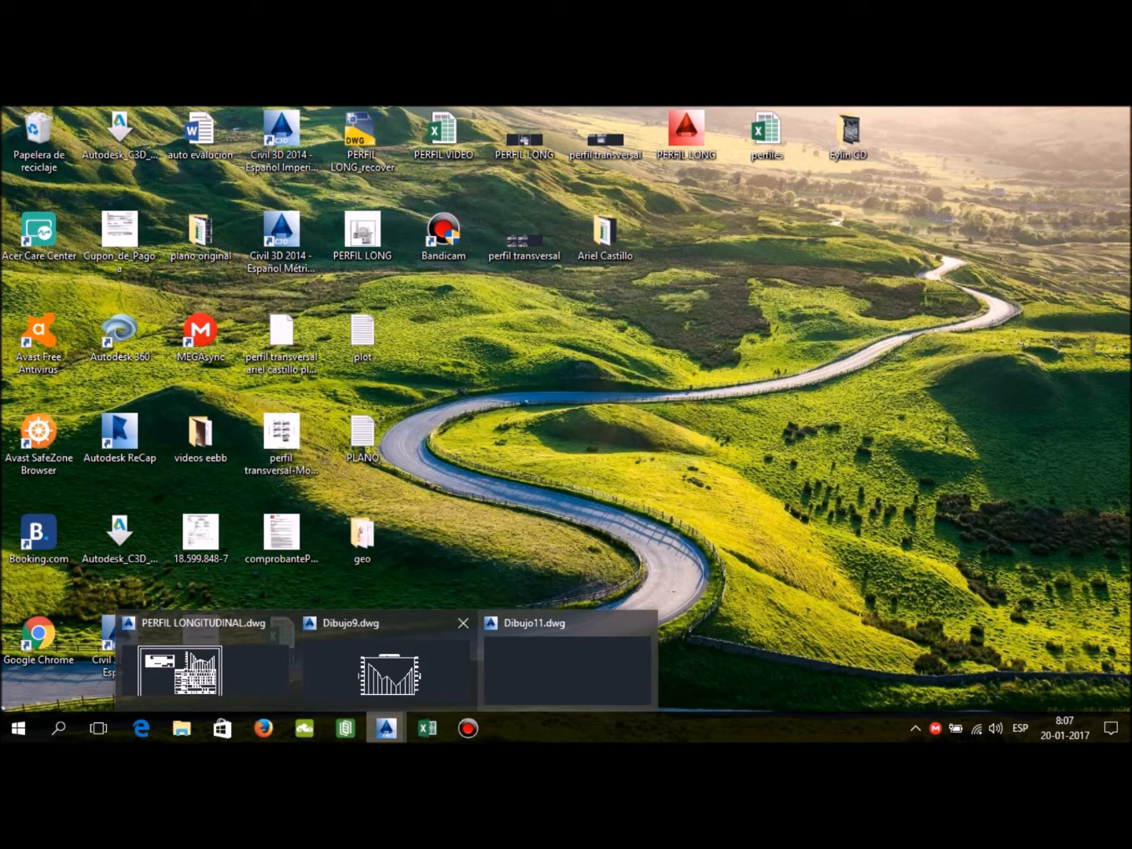
click(427, 728)
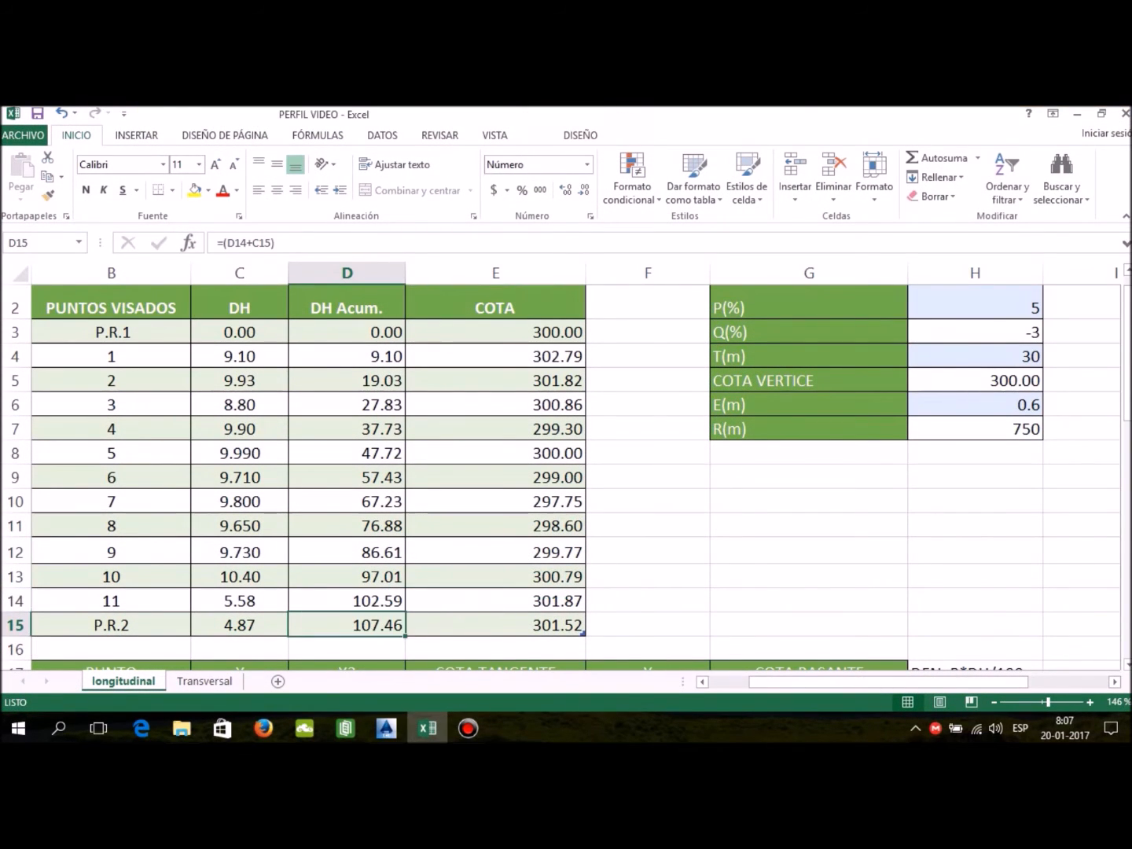
click(809, 600)
click(647, 526)
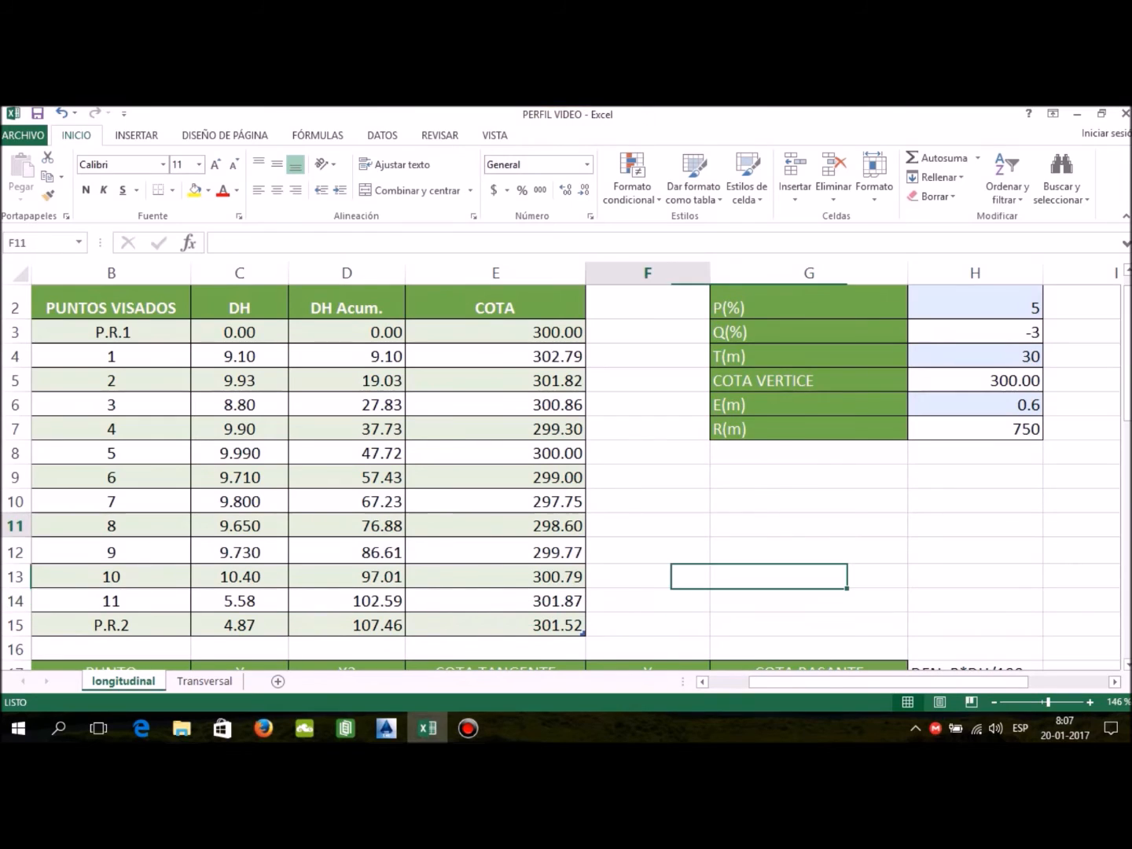
click(810, 577)
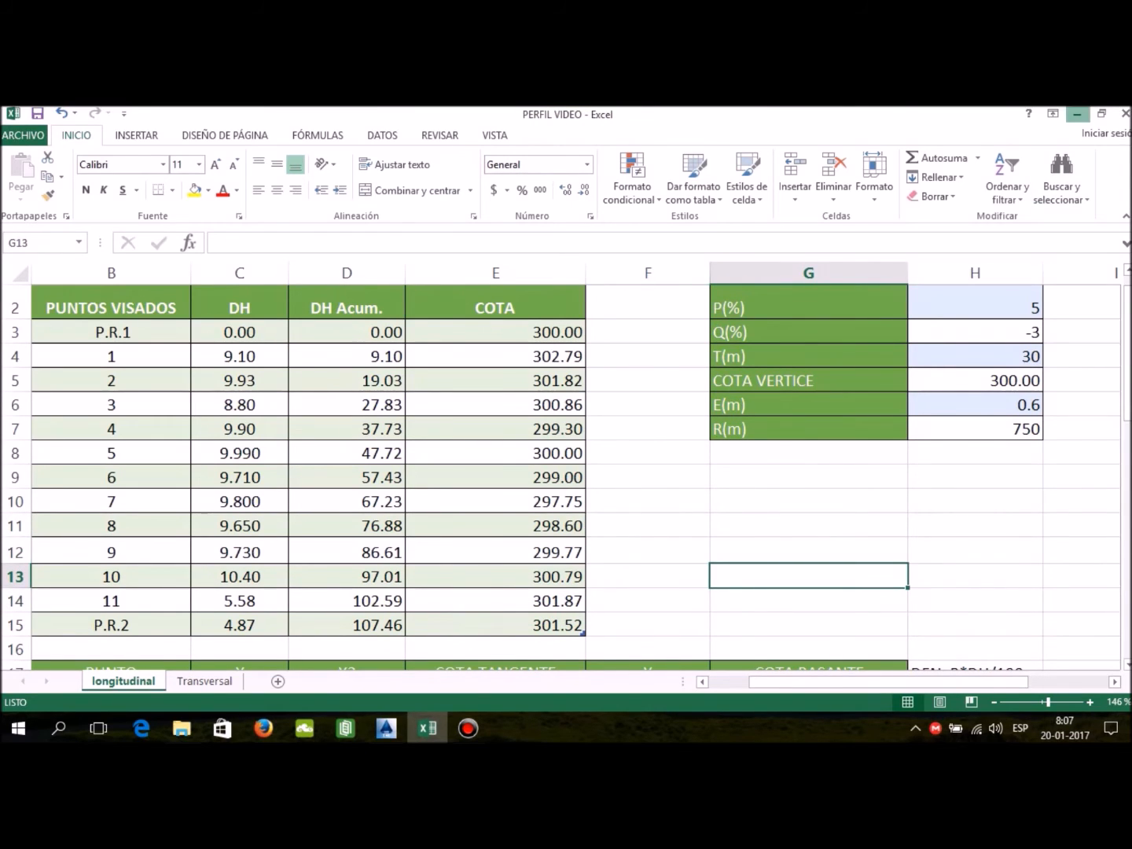
click(1077, 115)
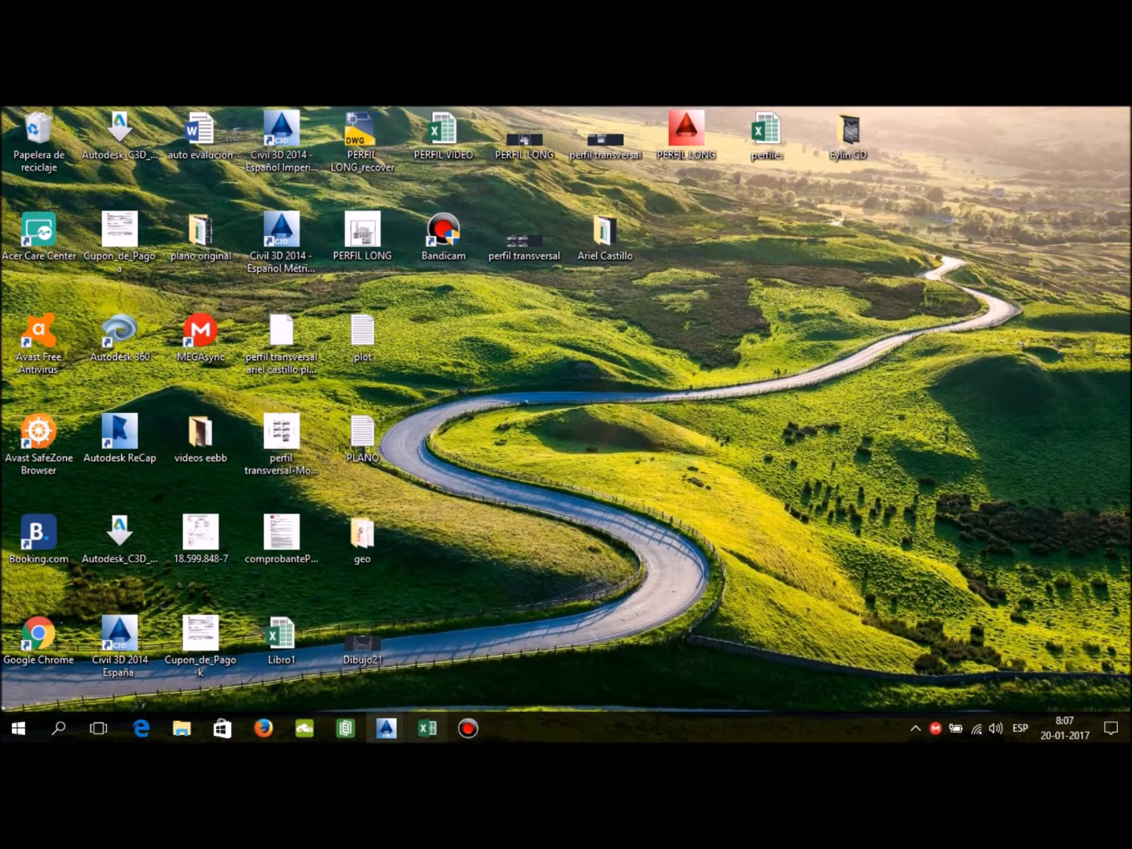
Step: Switch to Dibujo11.dwg in AutoCAD Civil 3D and draw a horizontal line 107 units long in the empty model space
mouse_move(386, 728)
click(566, 665)
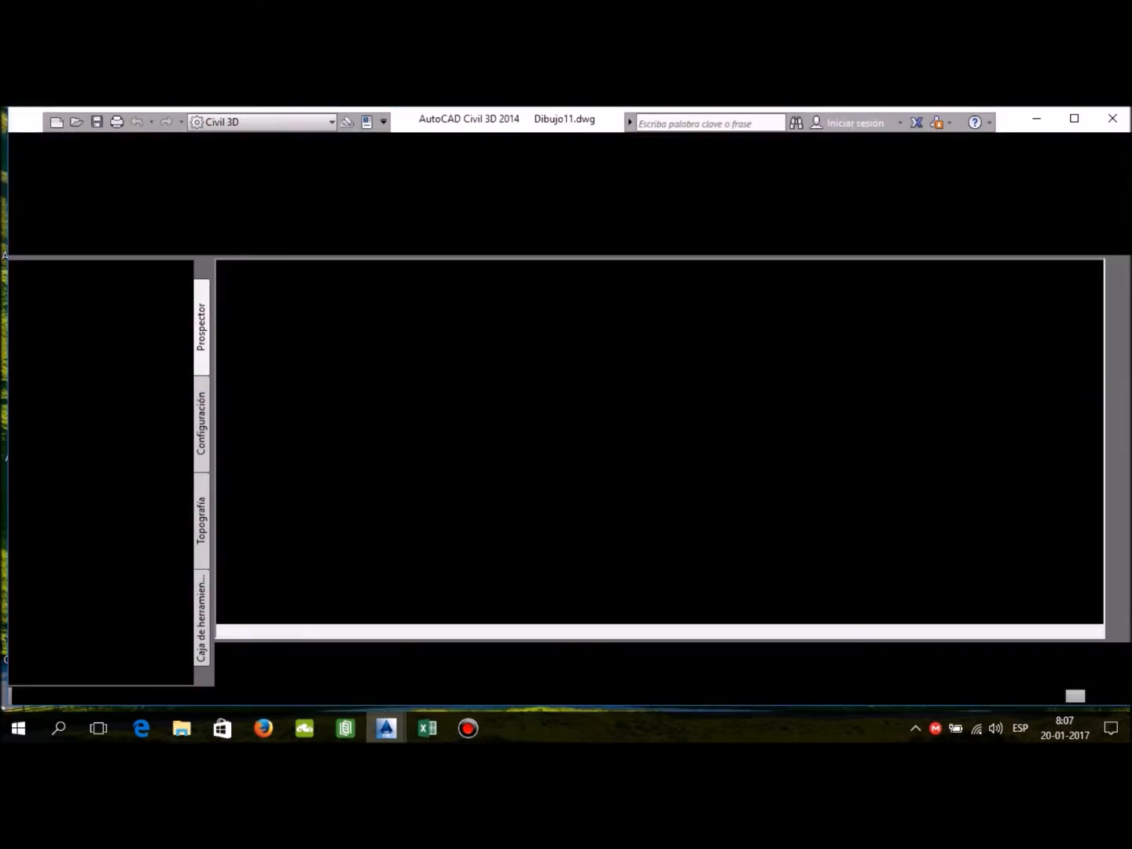
click(527, 457)
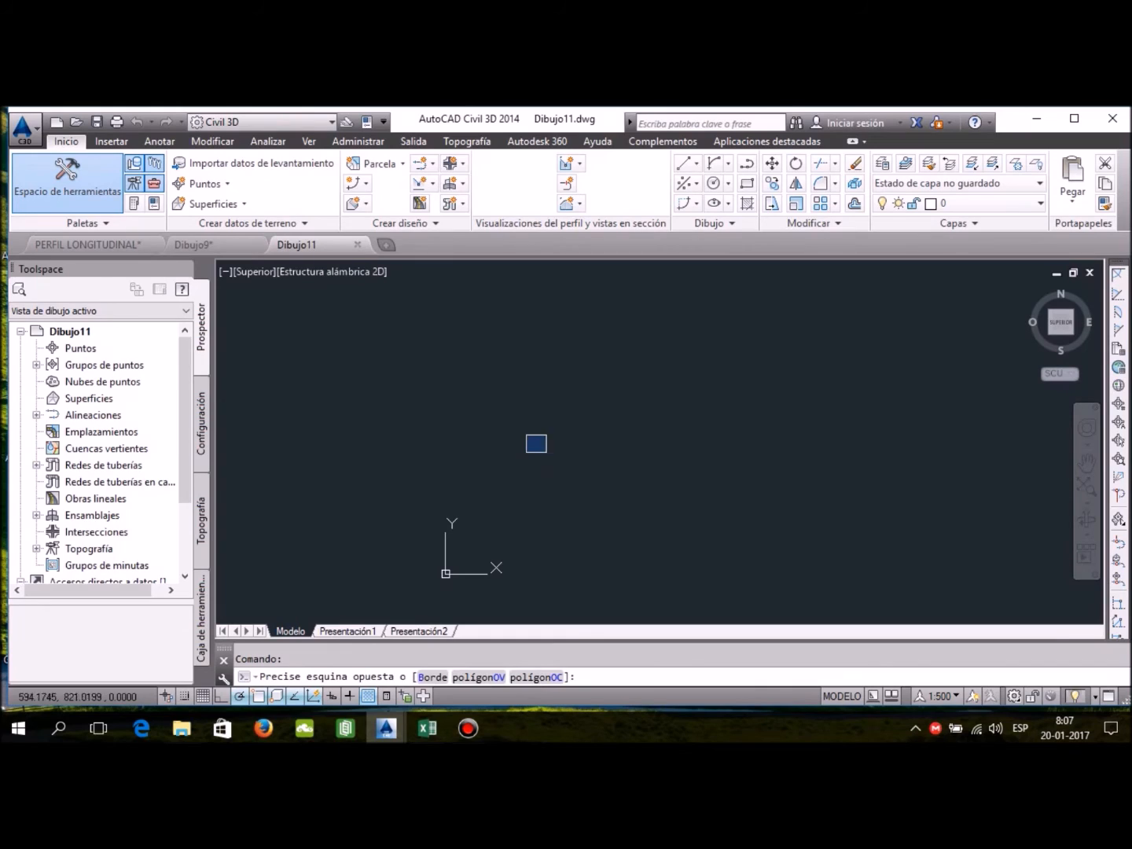
click(637, 352)
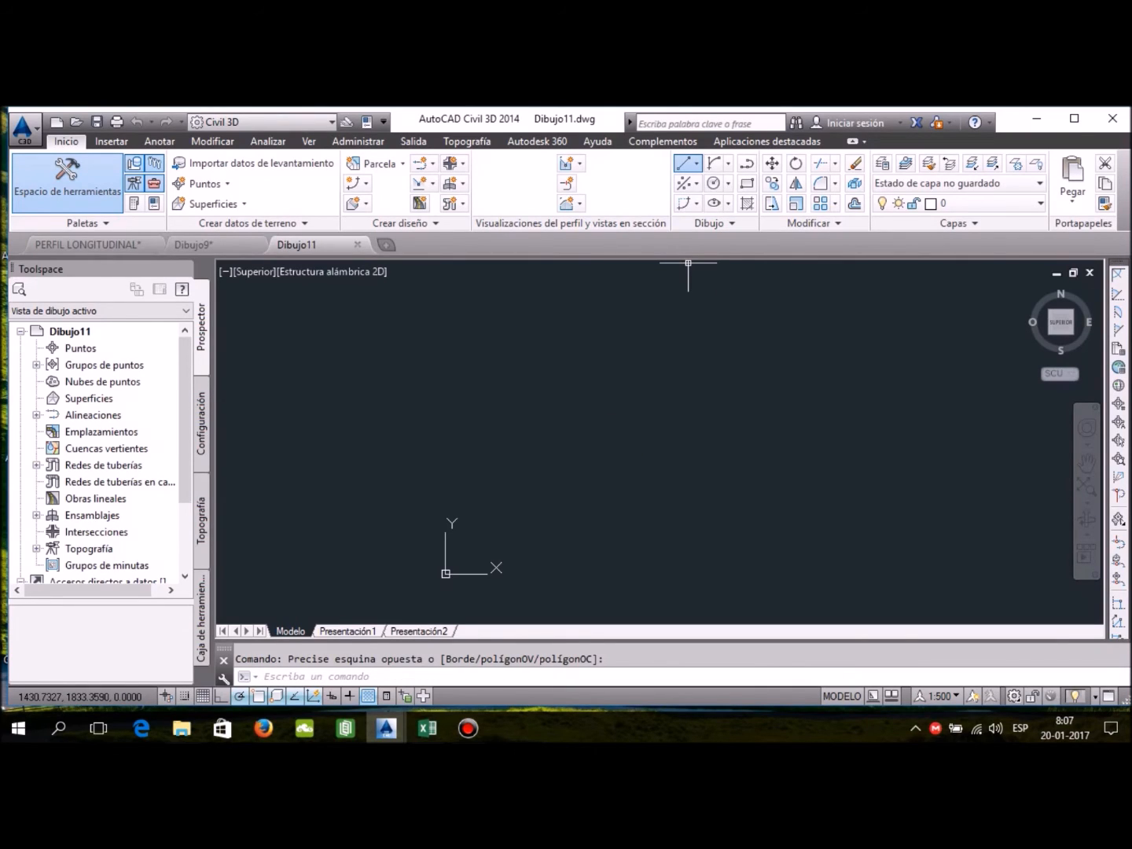
click(697, 162)
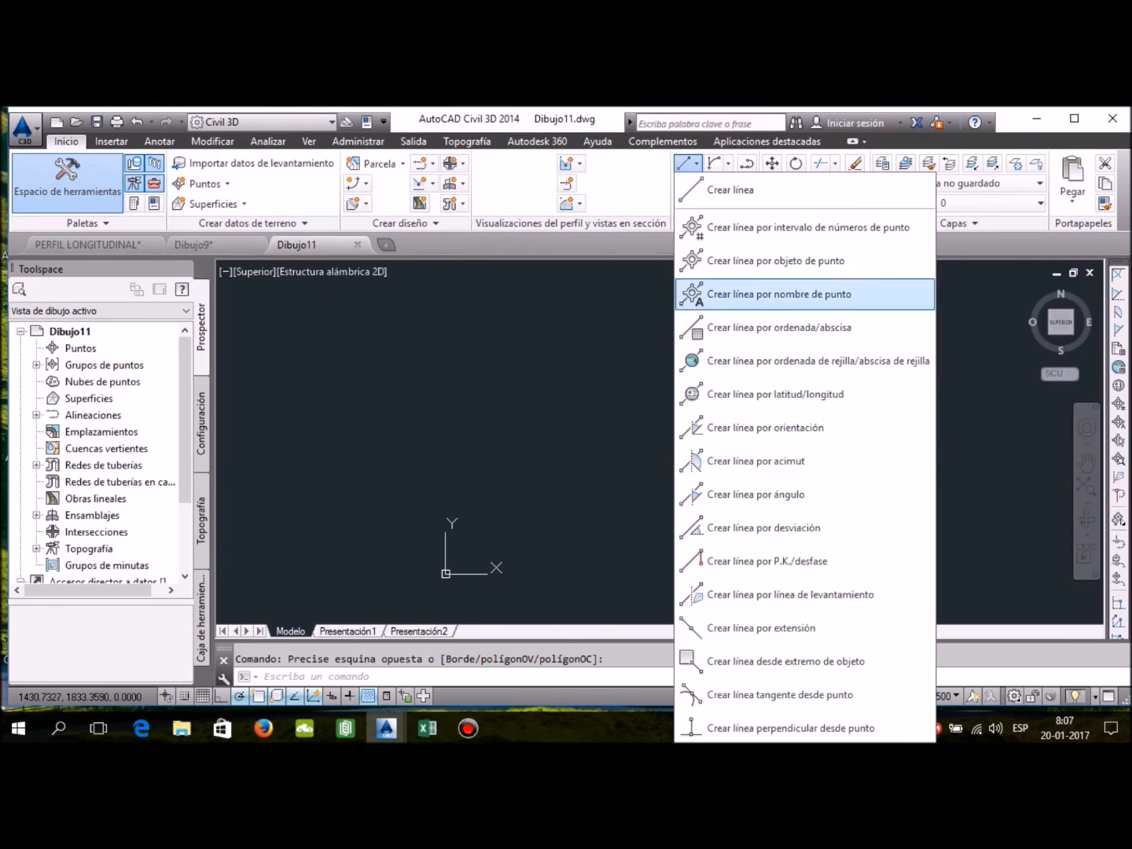
click(731, 188)
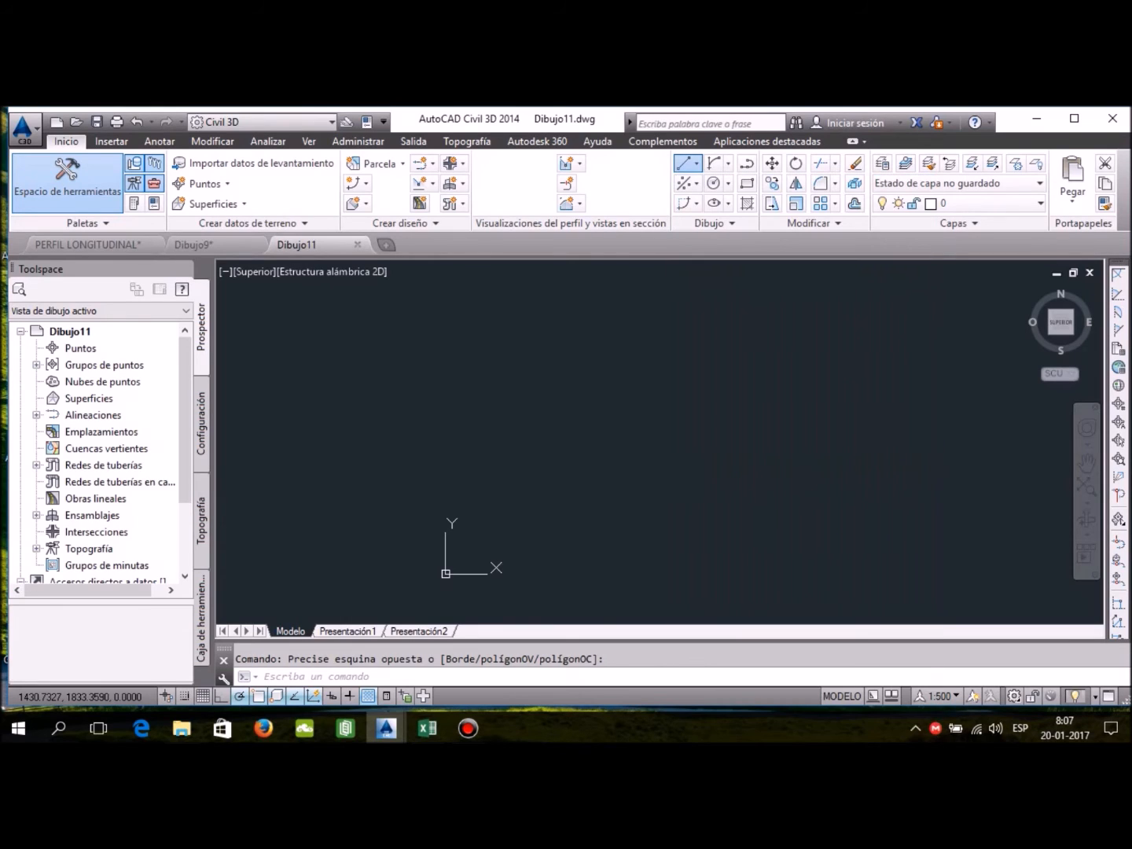
click(544, 475)
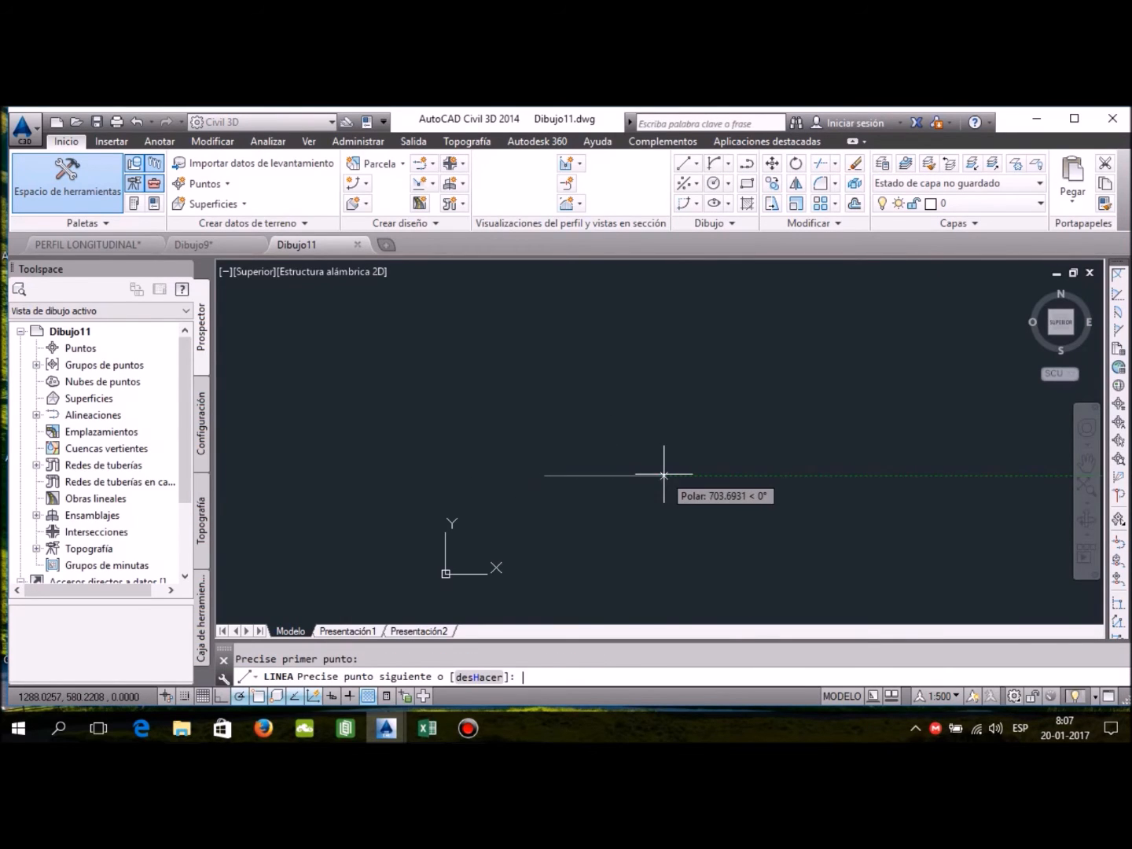
text(107)
key(Return)
key(Escape)
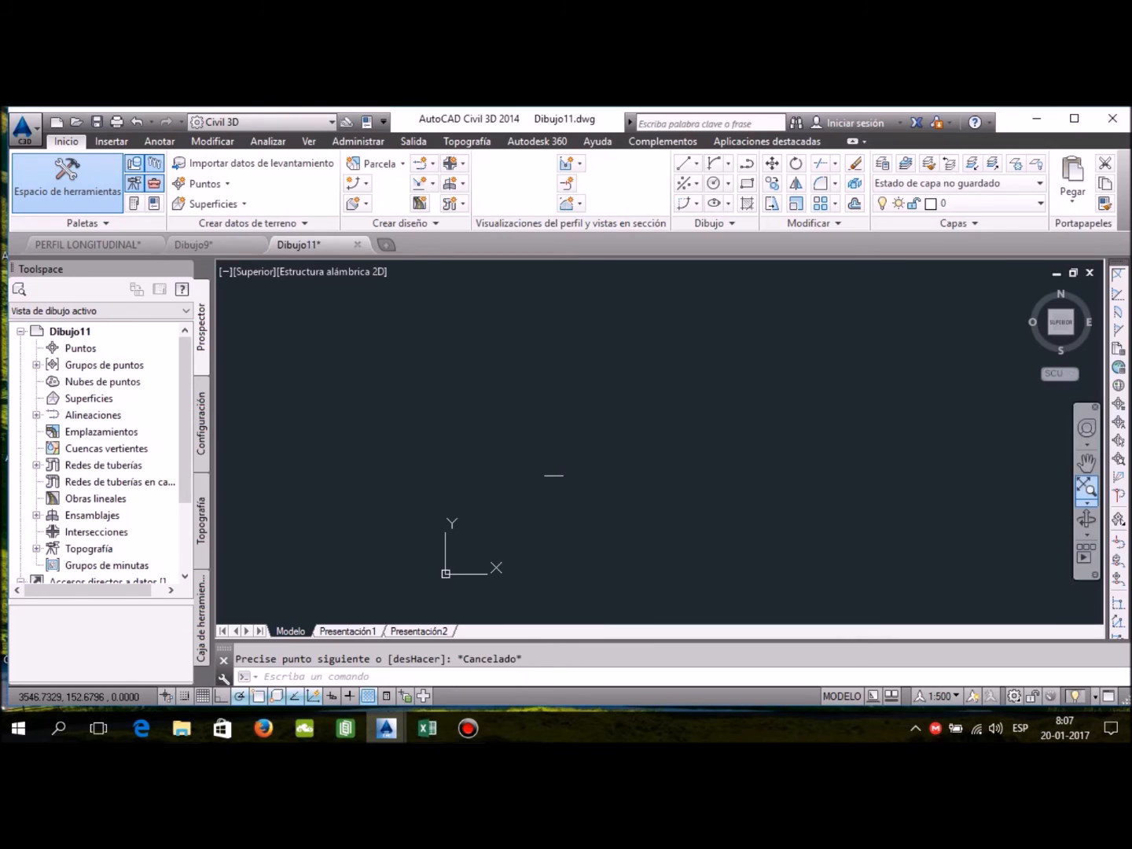
Step: Start creating an alignment from the existing horizontal line, accepting its default direction
click(1085, 486)
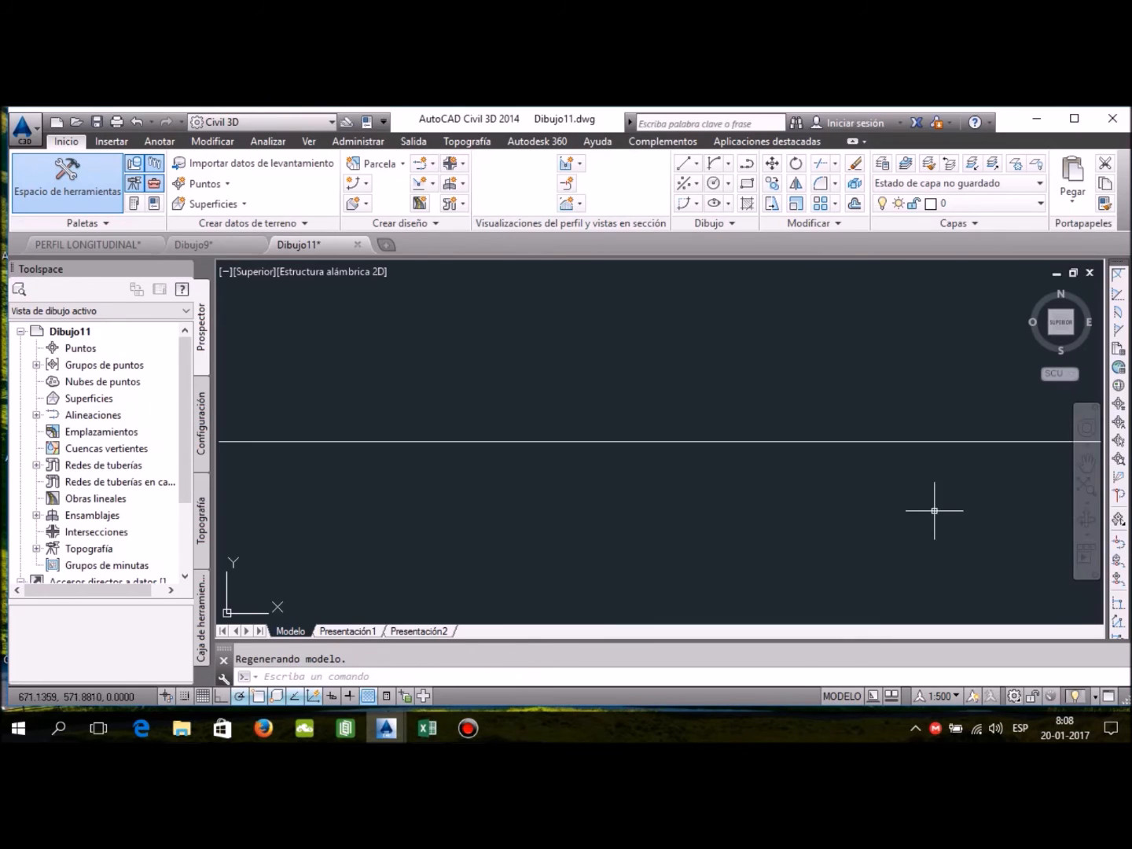
scroll(860, 494, down, 1)
scroll(951, 397, down, 1)
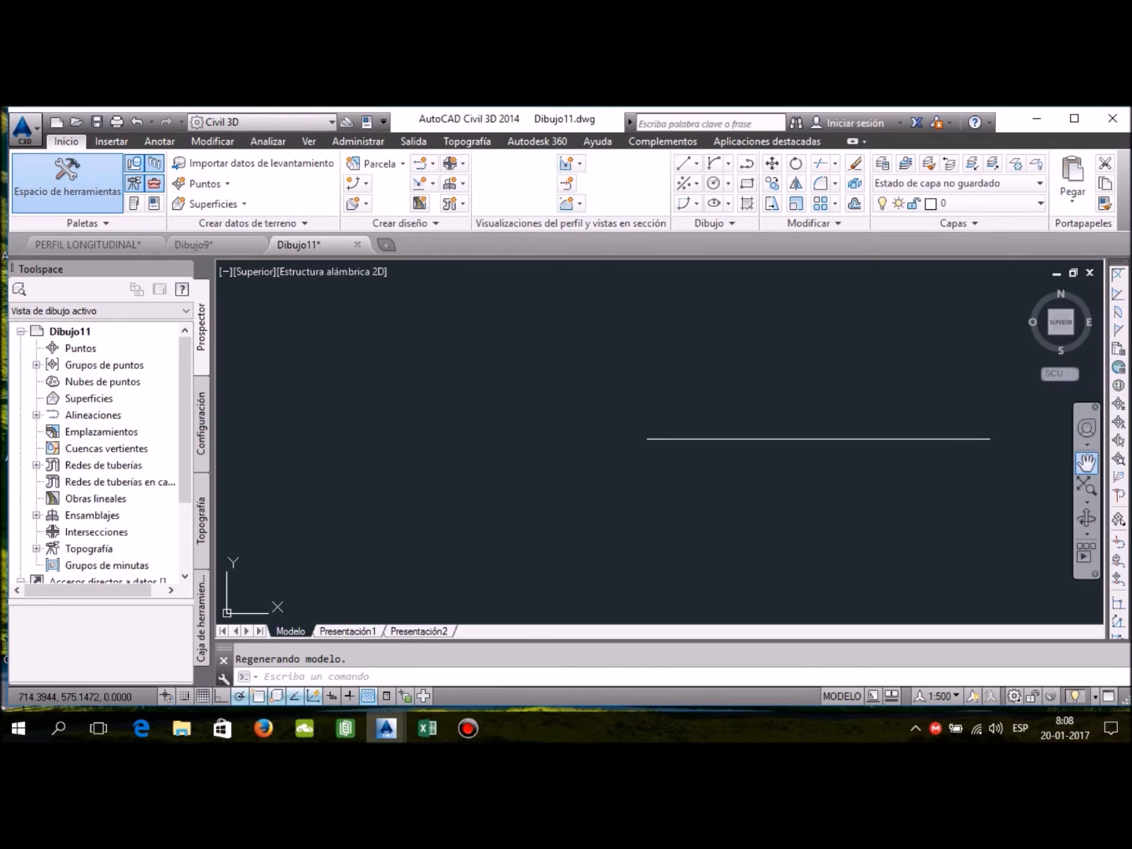
click(1087, 462)
drag(967, 460, 815, 495)
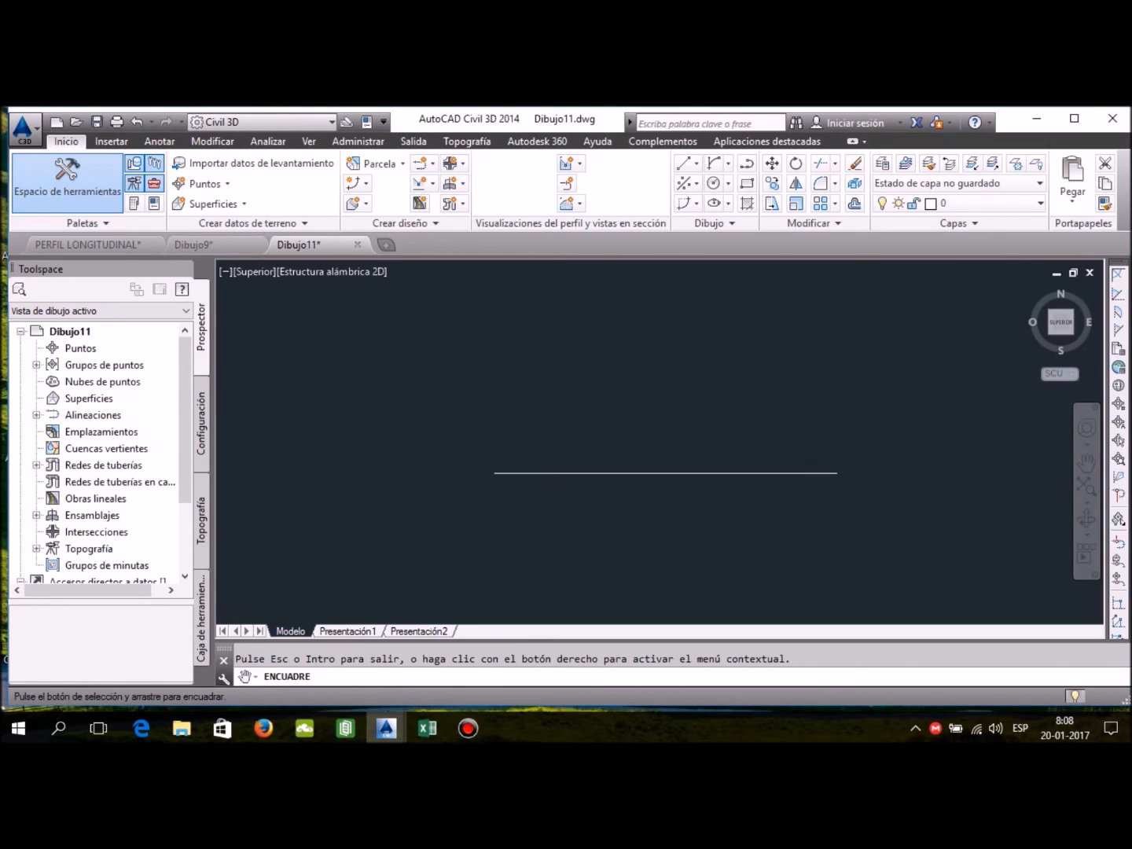
key(Escape)
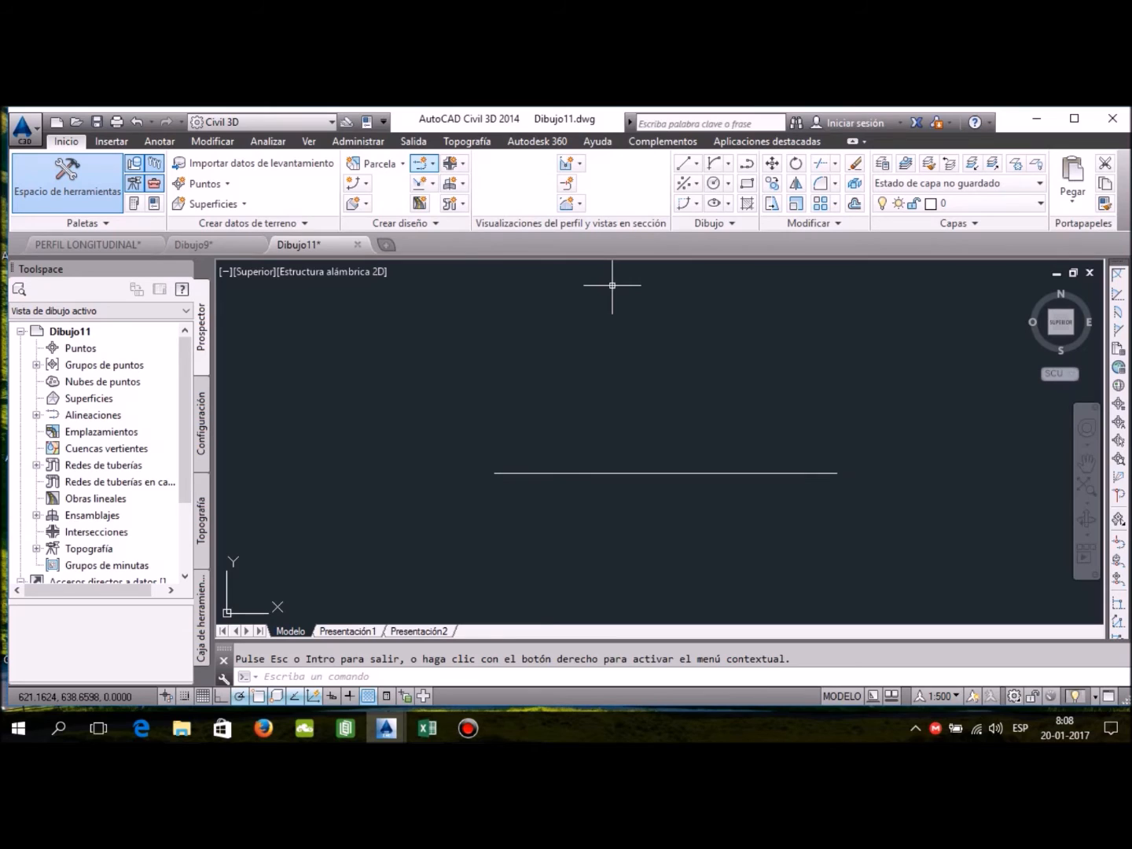
click(433, 163)
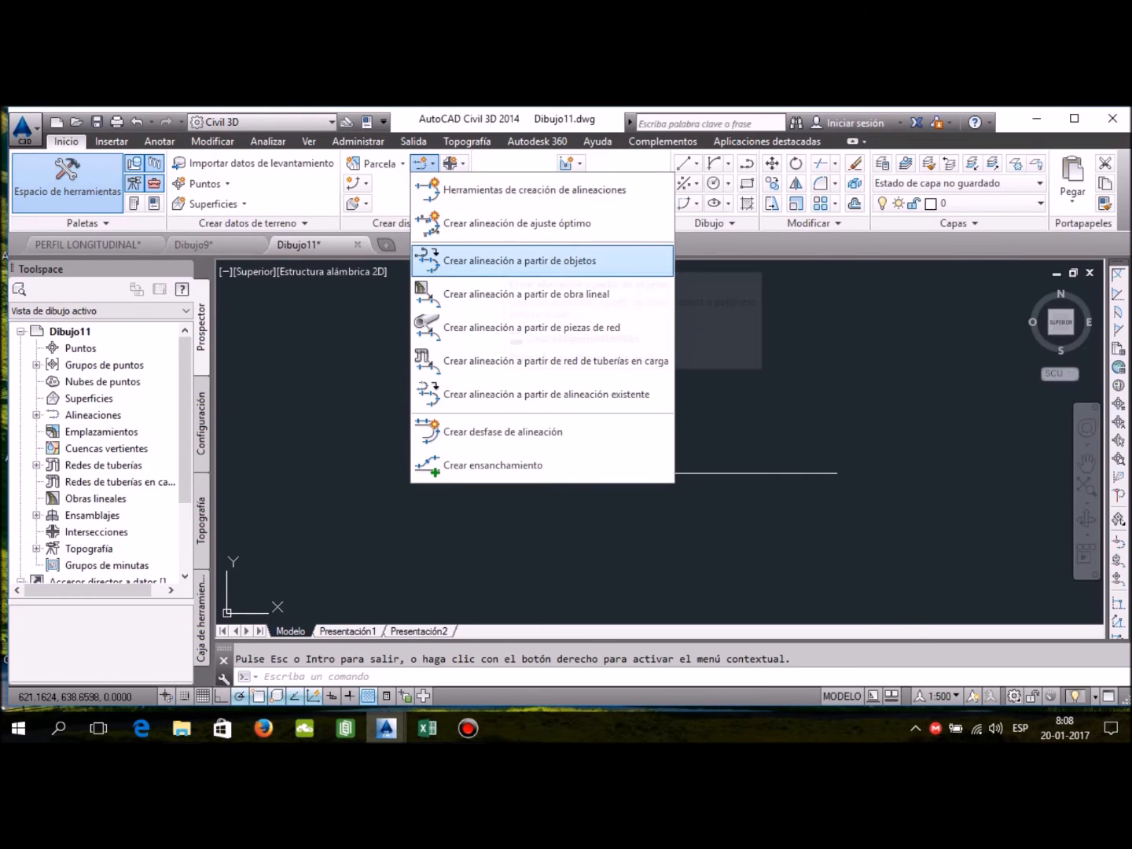
click(507, 262)
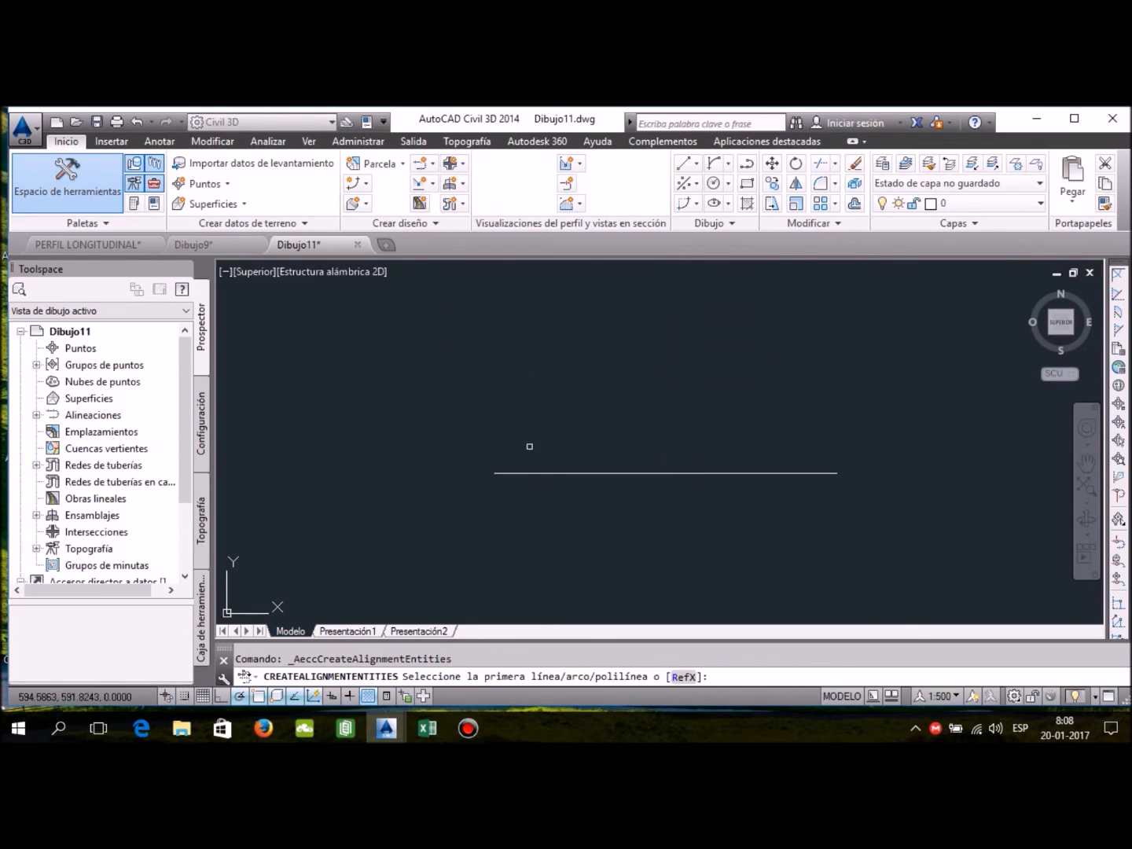
click(531, 474)
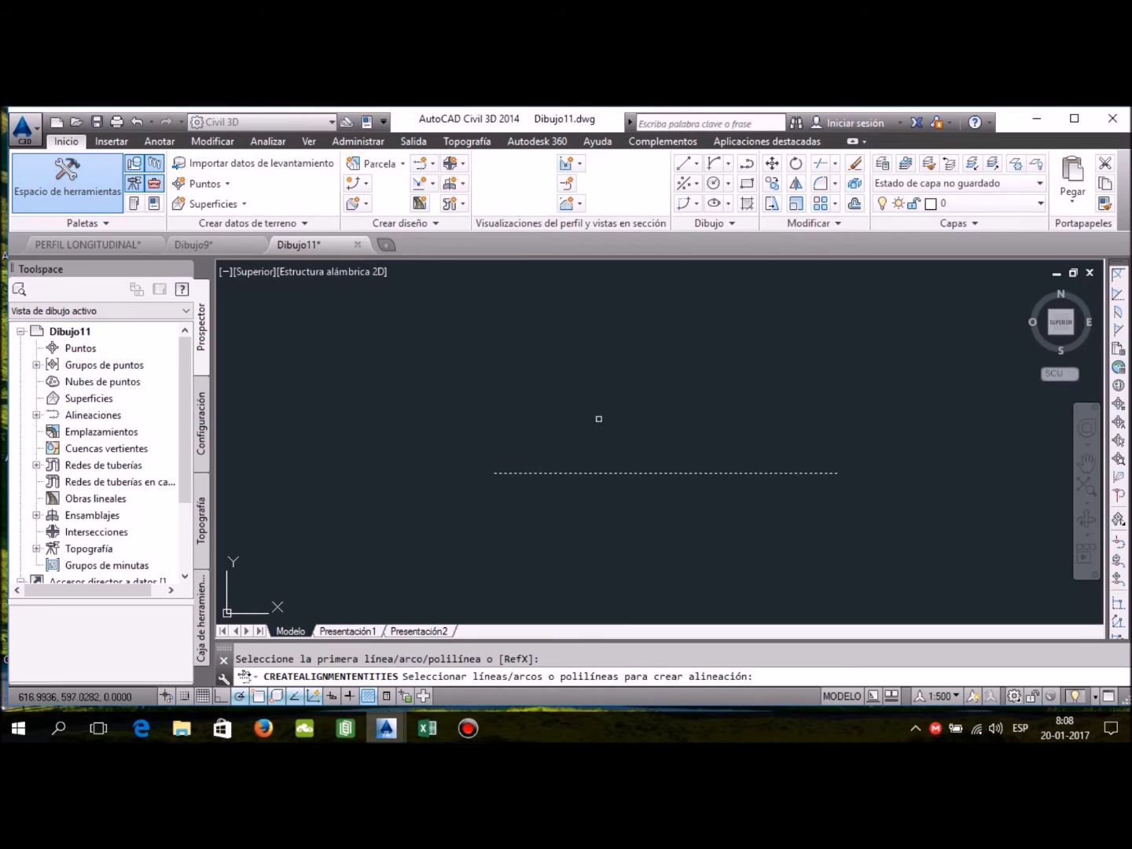
key(Return)
key(Return)
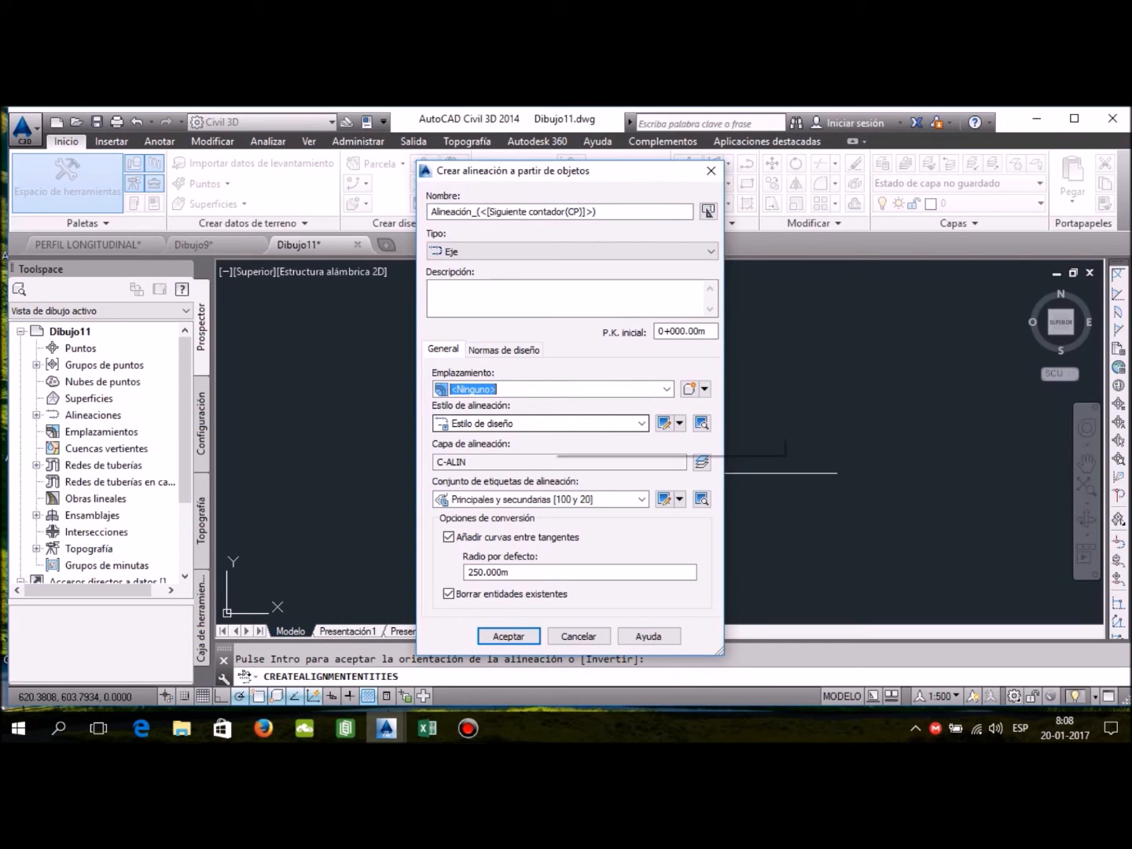
Step: Set the alignment style to Básico and the alignment label set to _Ninguna, and create the alignment
click(642, 424)
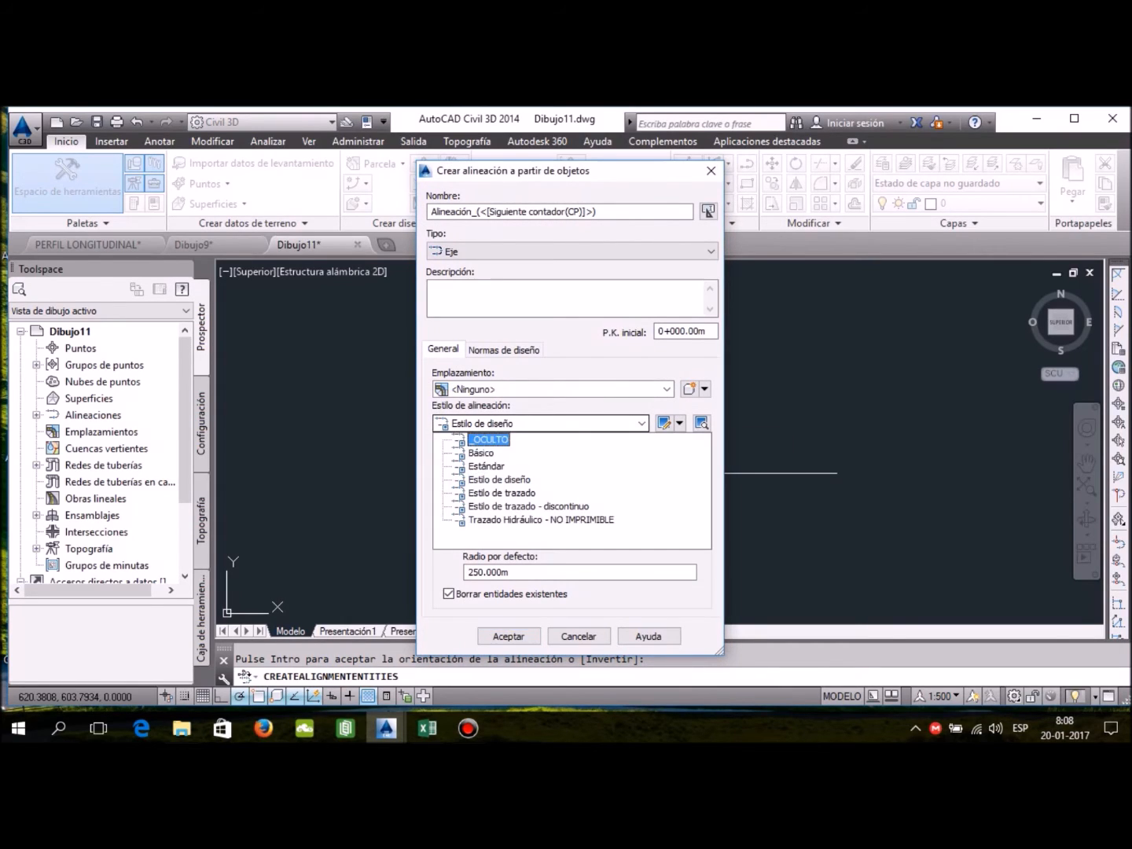
click(641, 423)
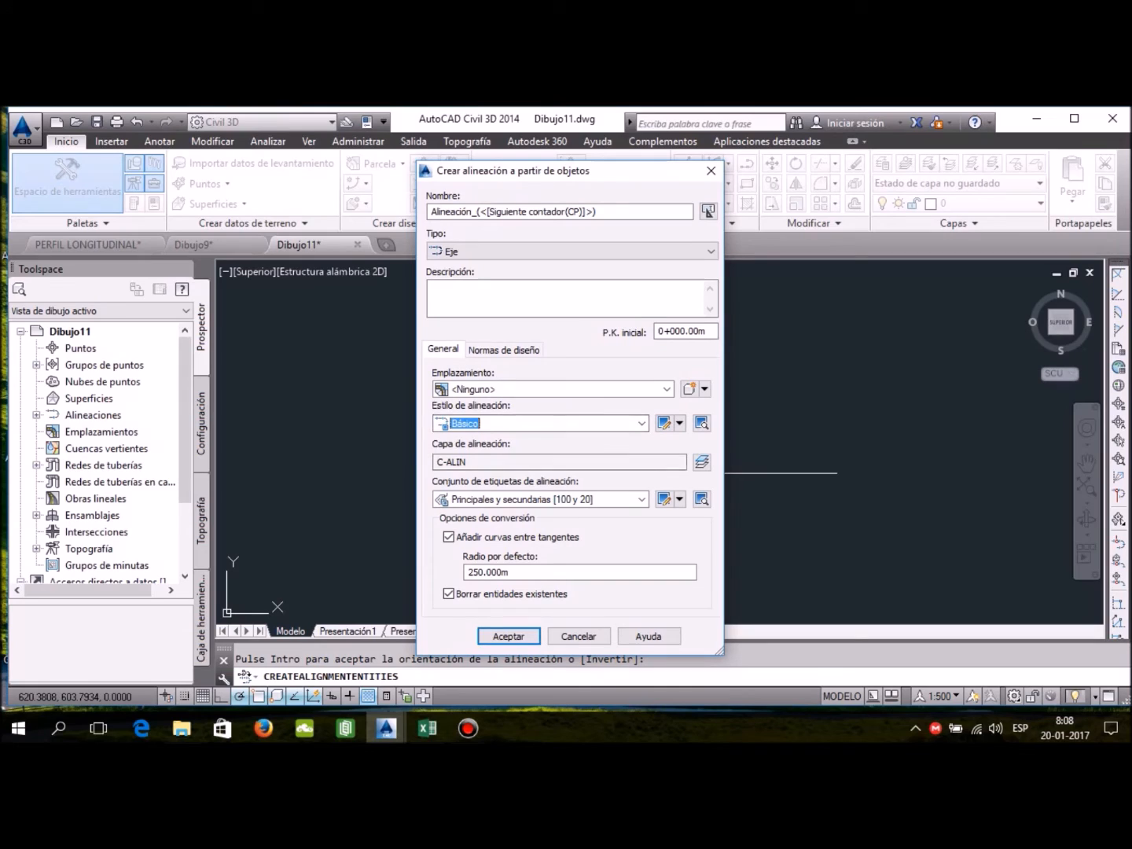
click(642, 500)
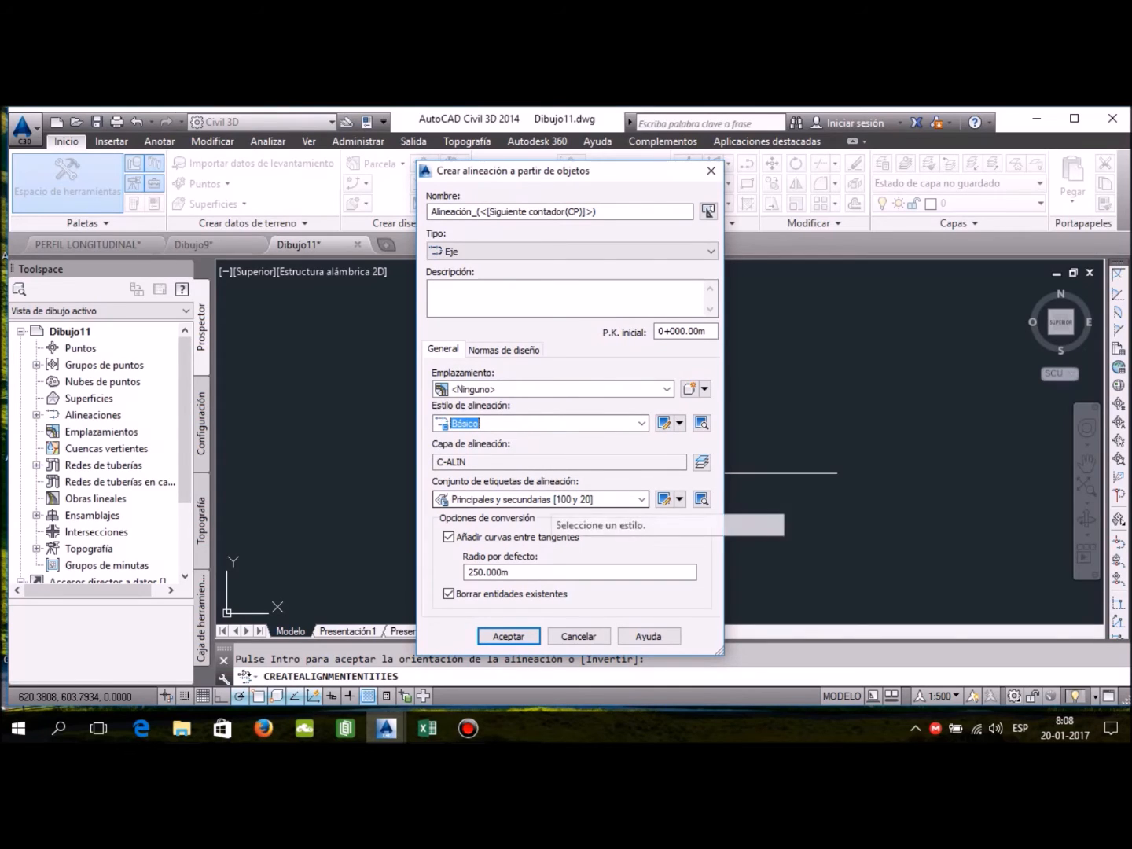
click(556, 499)
click(542, 516)
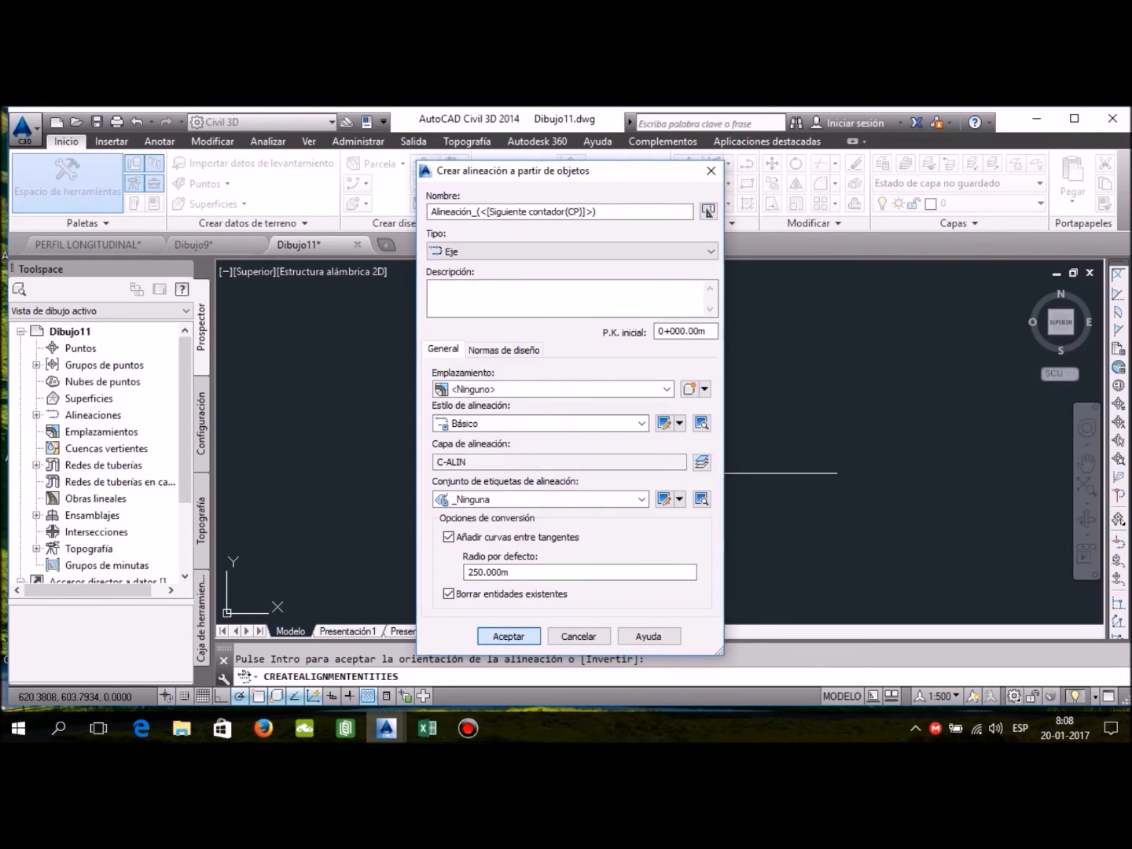
click(509, 636)
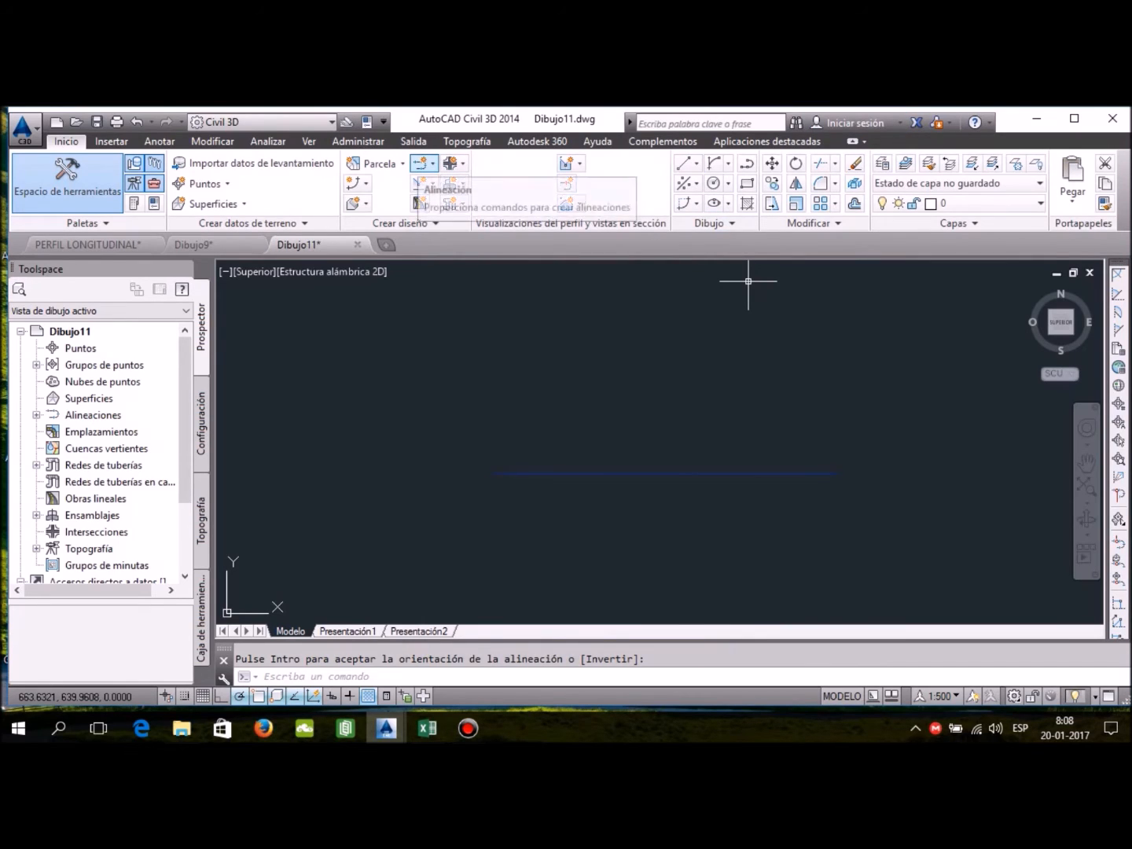
Step: Start creating a profile from file using the PLANO text file on the desktop
click(431, 183)
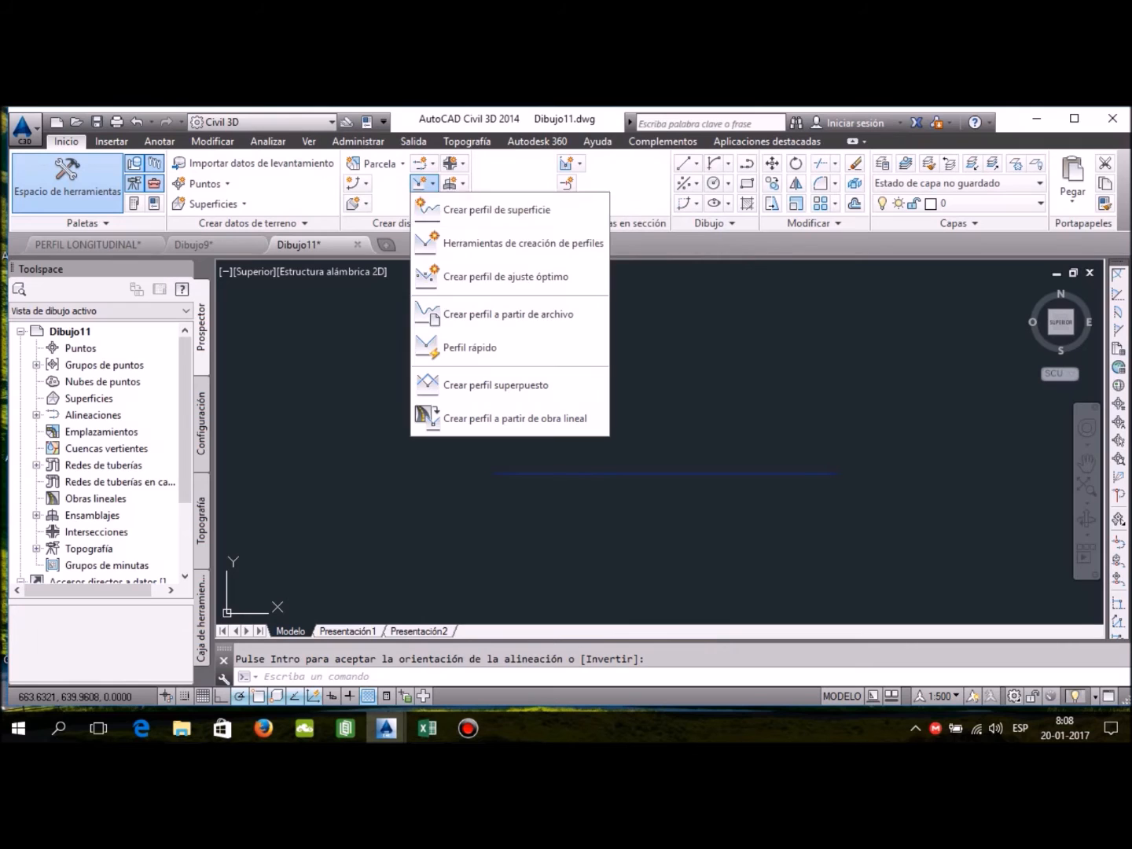
click(507, 315)
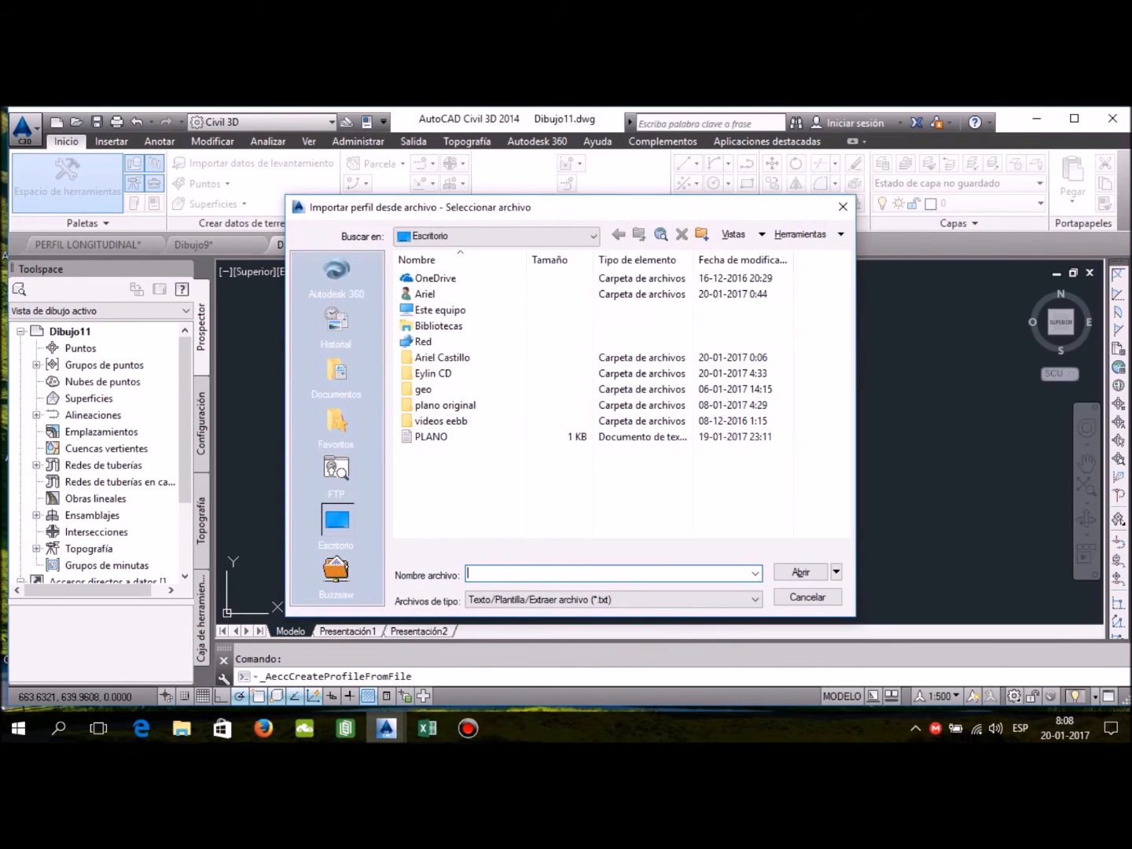
click(431, 437)
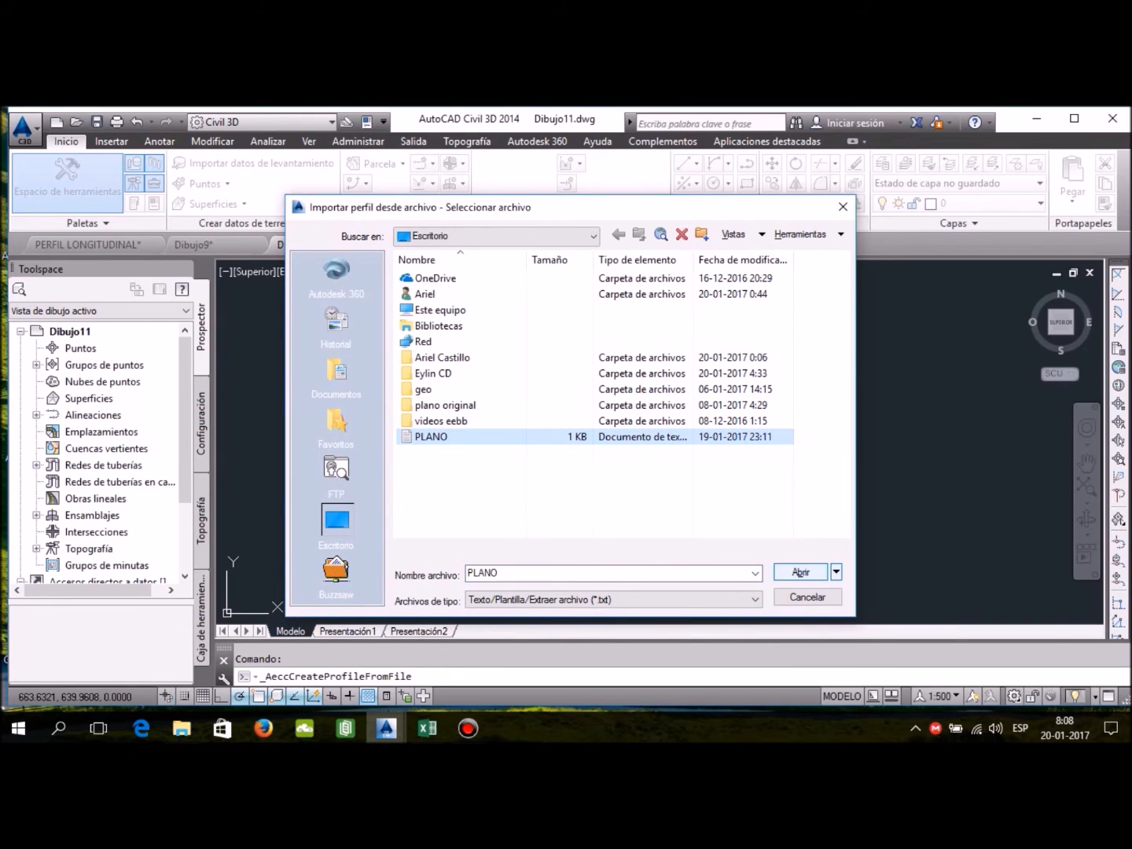
click(800, 571)
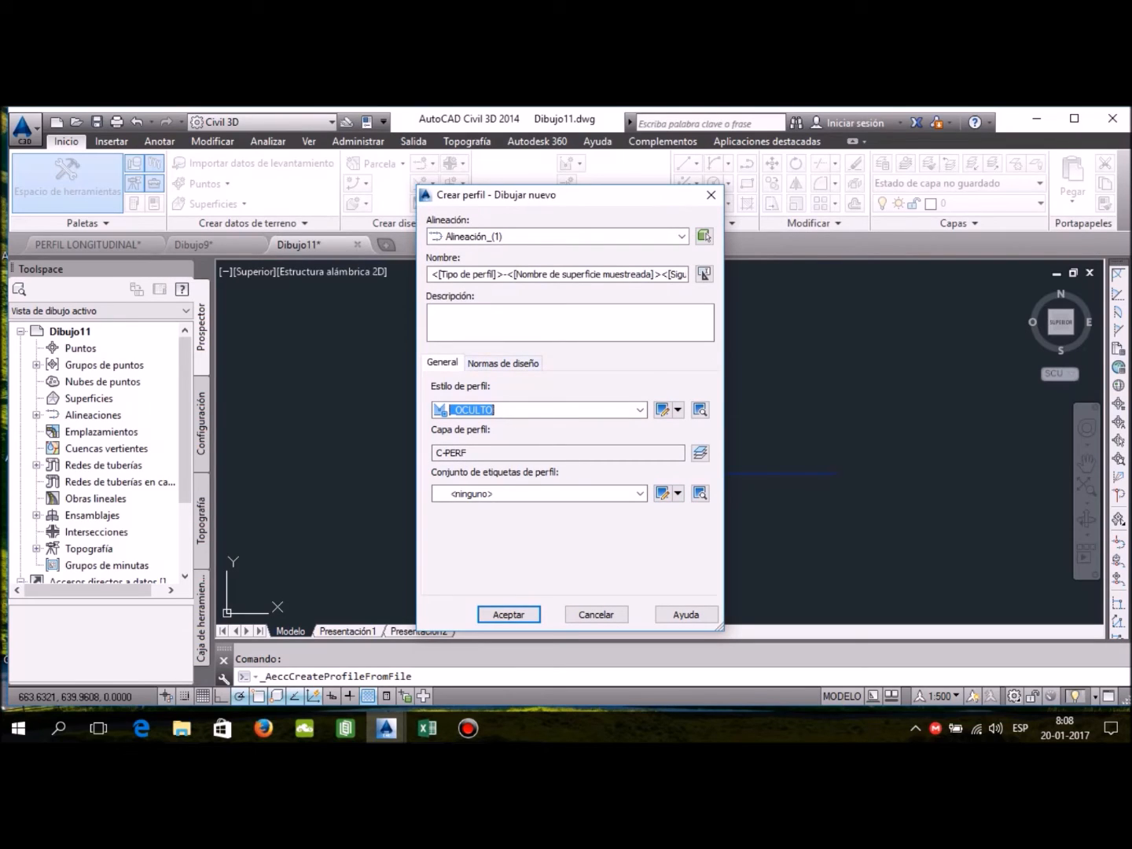
Step: Set the new profile's style to Estándar and its profile label set to _Ninguna
click(640, 409)
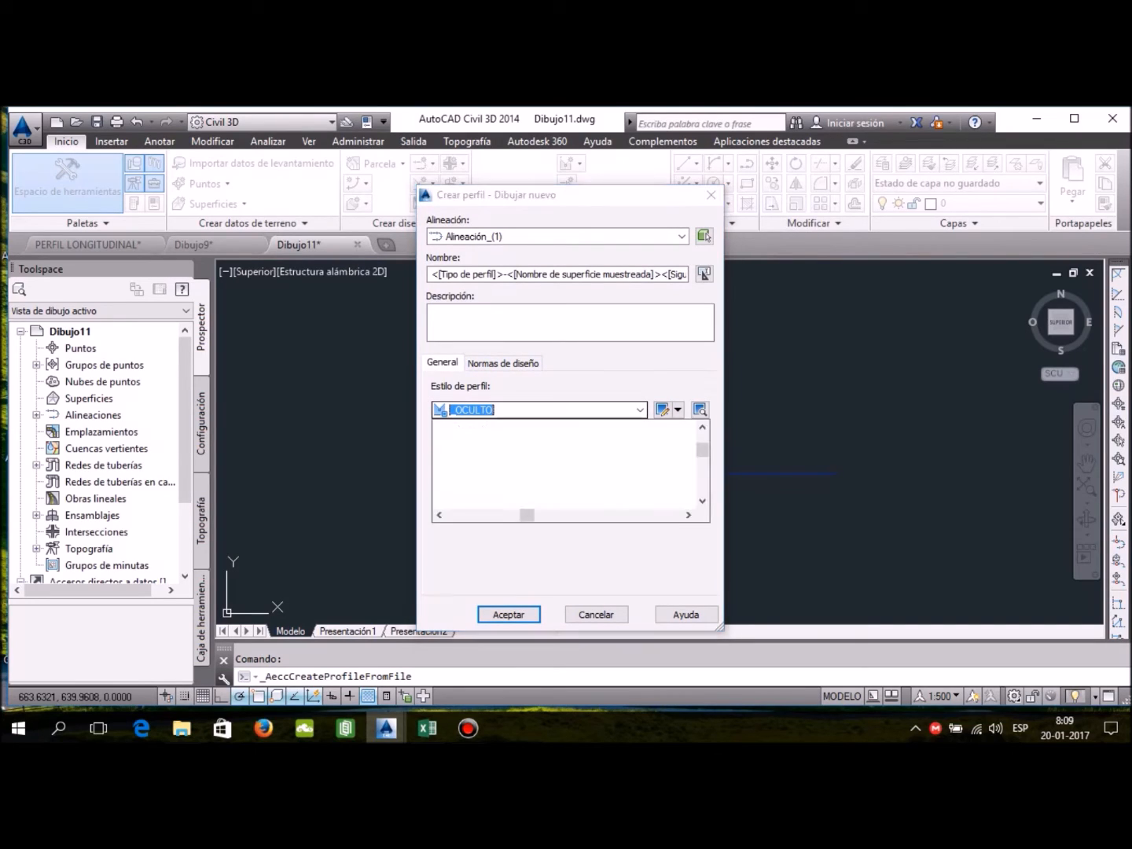
click(484, 437)
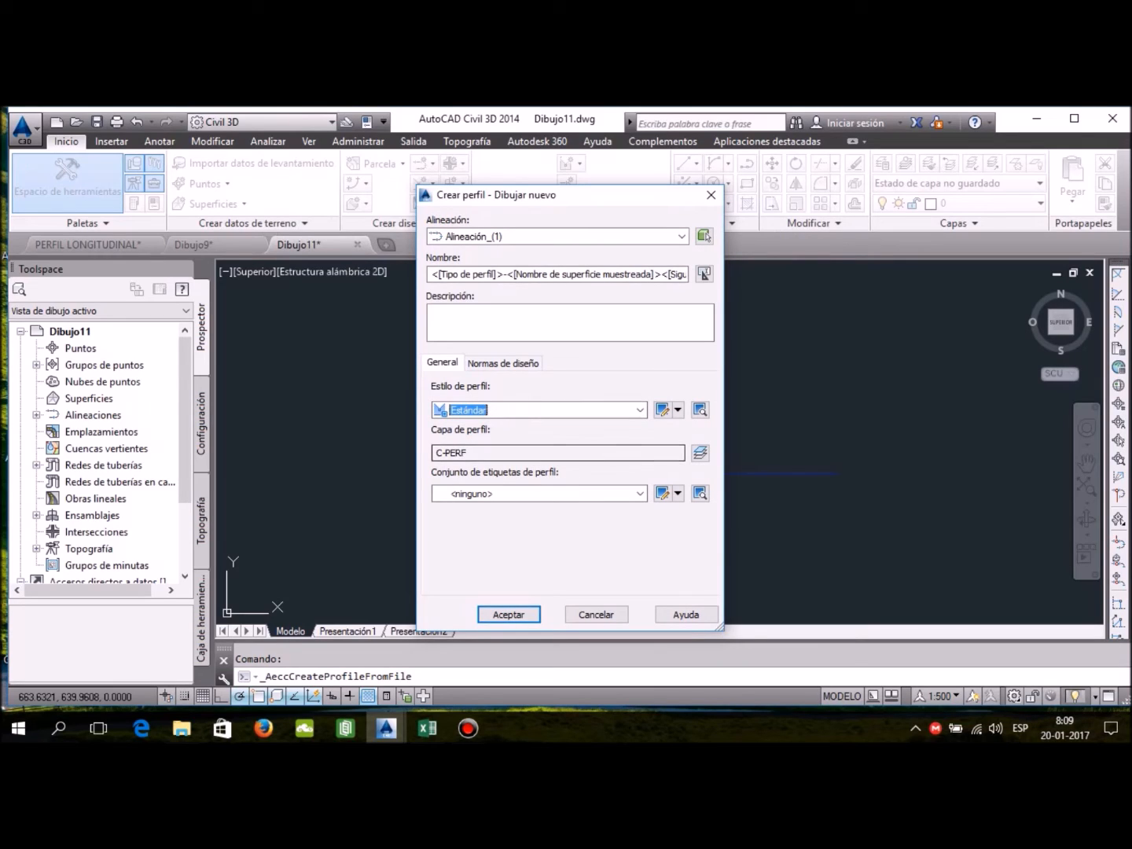
click(640, 494)
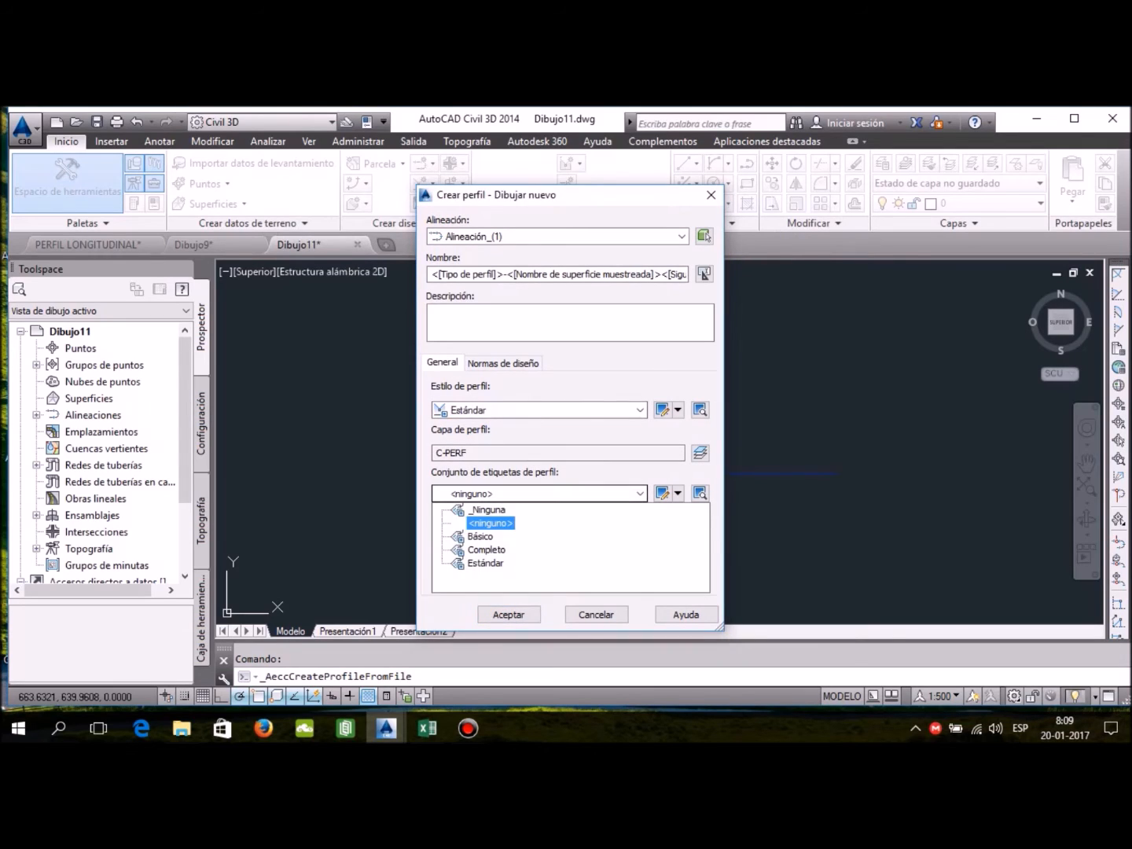
click(487, 509)
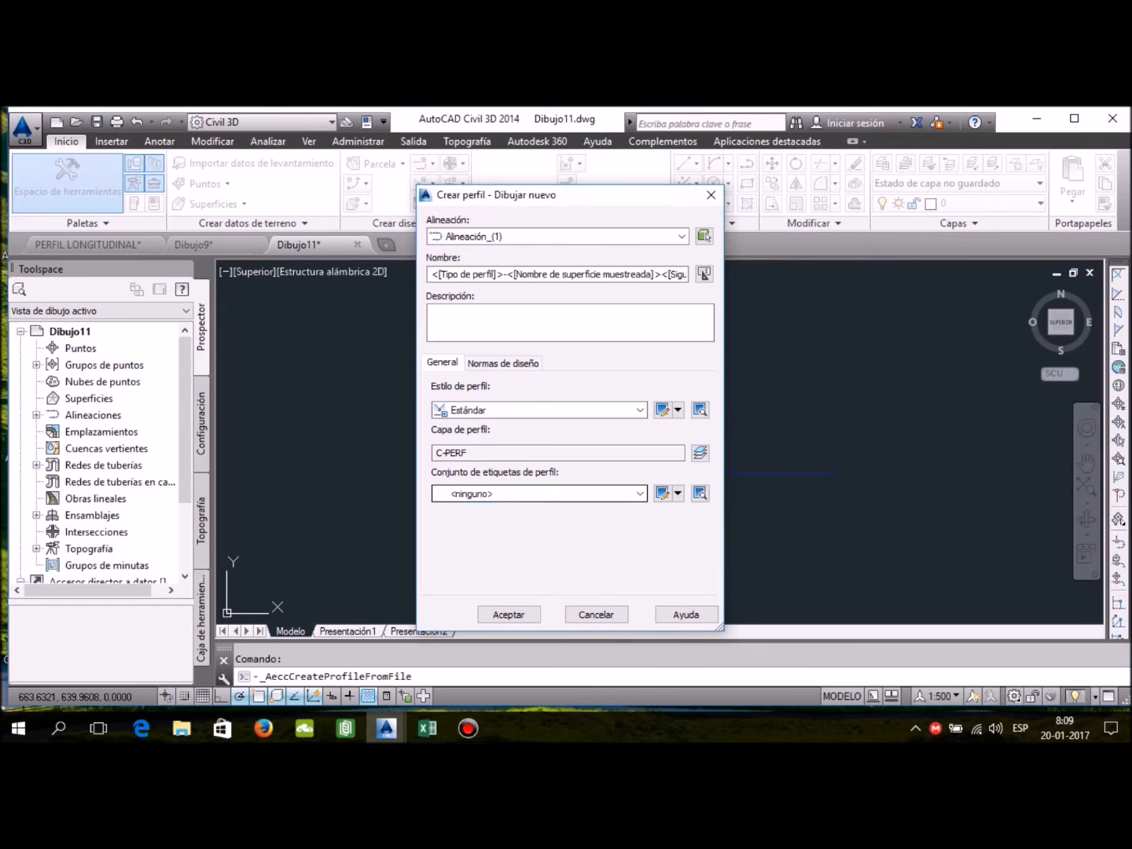
Step: Examine the Estándar profile style's design, marker, display and summary settings and its marker size options
click(677, 410)
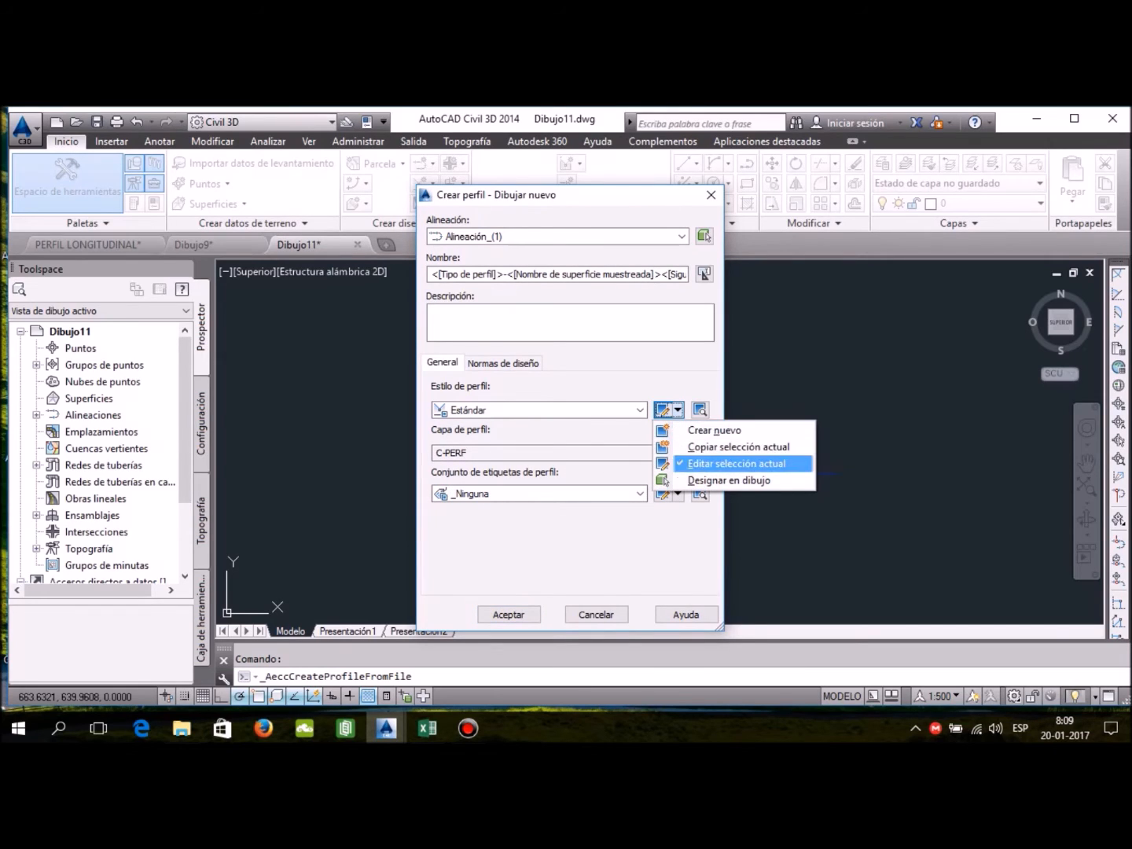
click(737, 464)
click(377, 251)
click(414, 251)
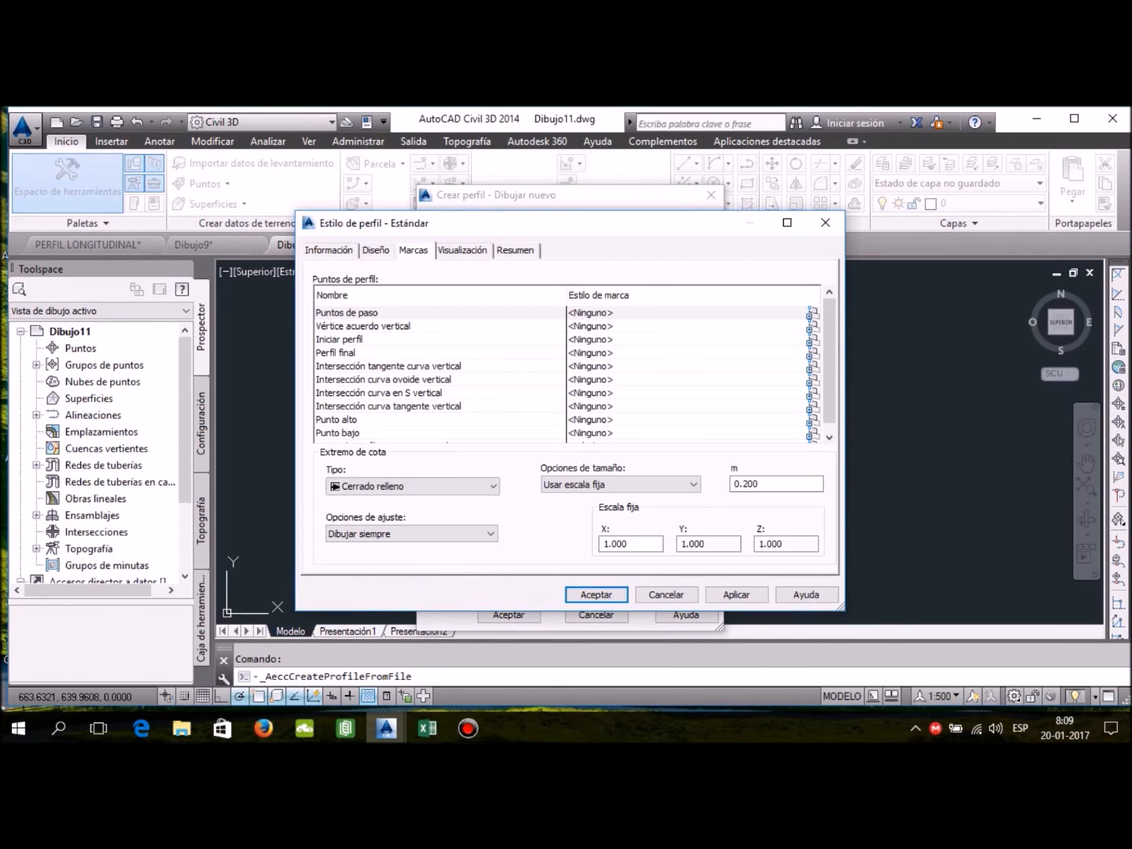
click(463, 250)
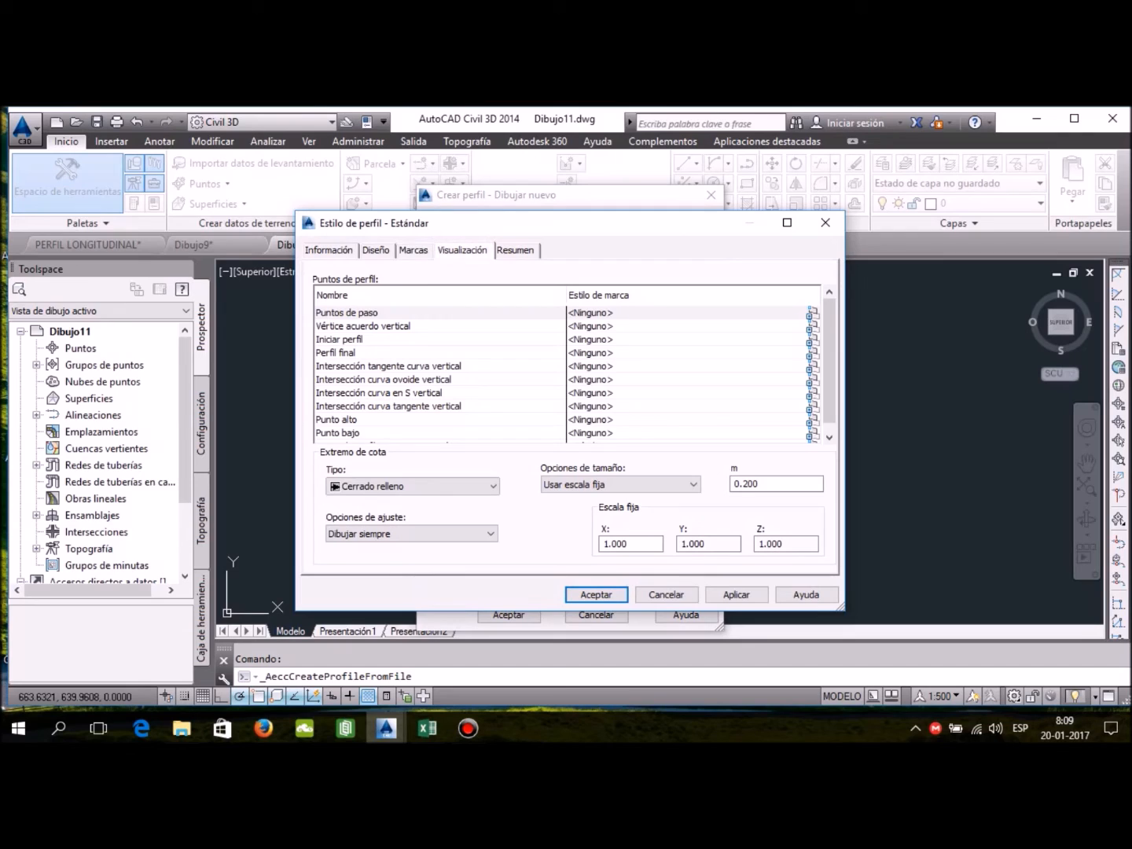
click(515, 251)
click(414, 250)
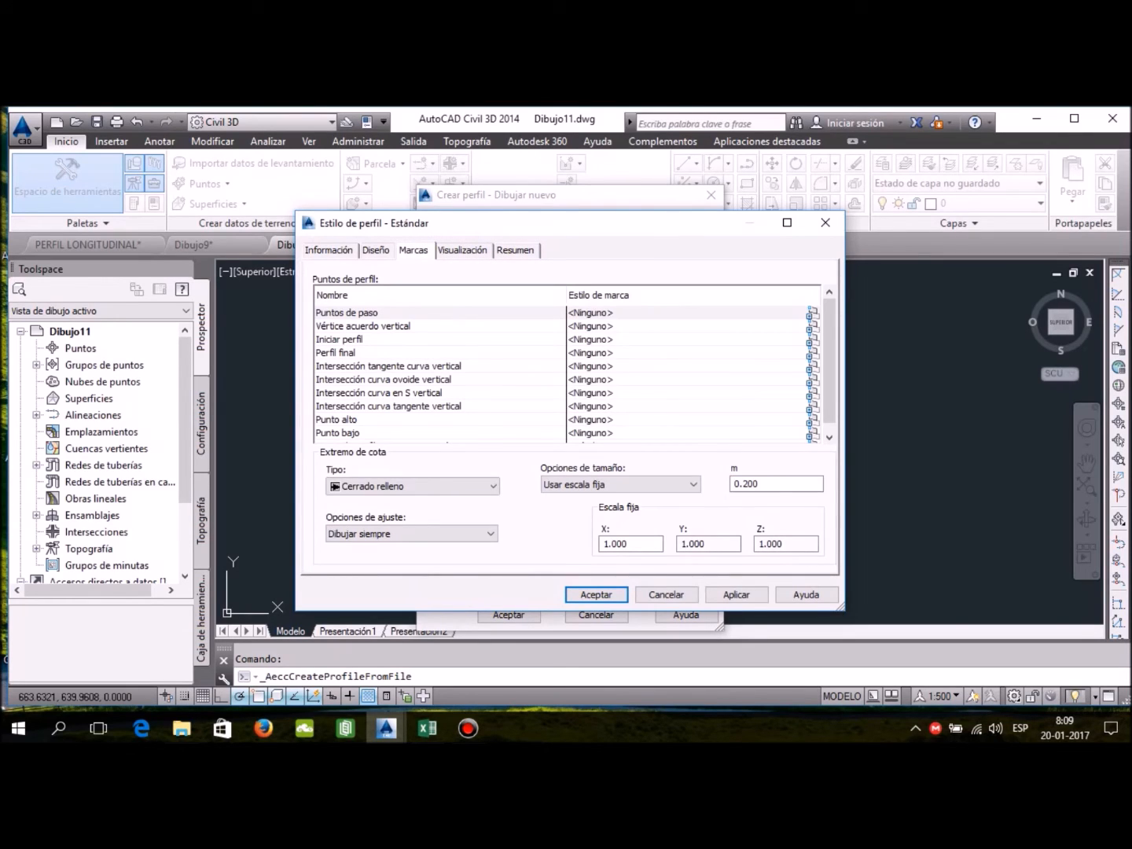
click(620, 485)
click(621, 485)
click(596, 595)
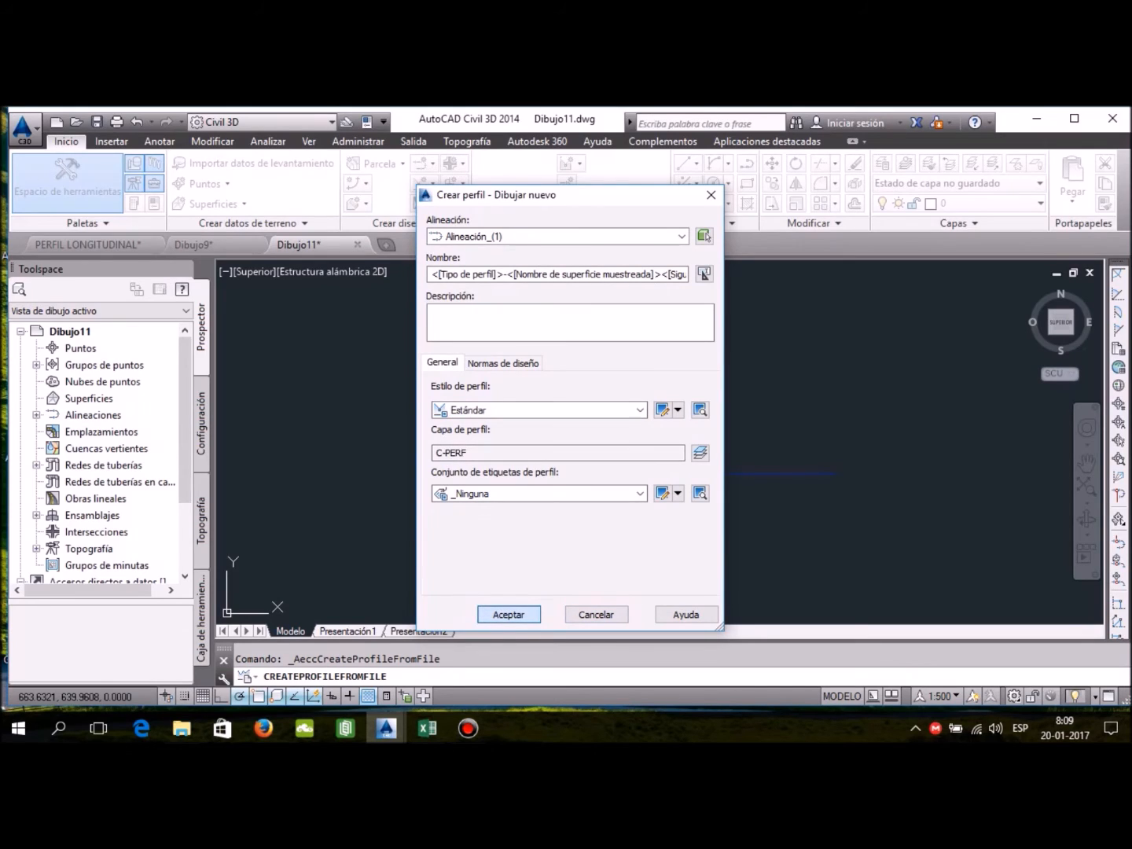
Step: Create the profile from the file and start drawing a profile view for Alineación_(1) through Create Surface Profile
click(508, 614)
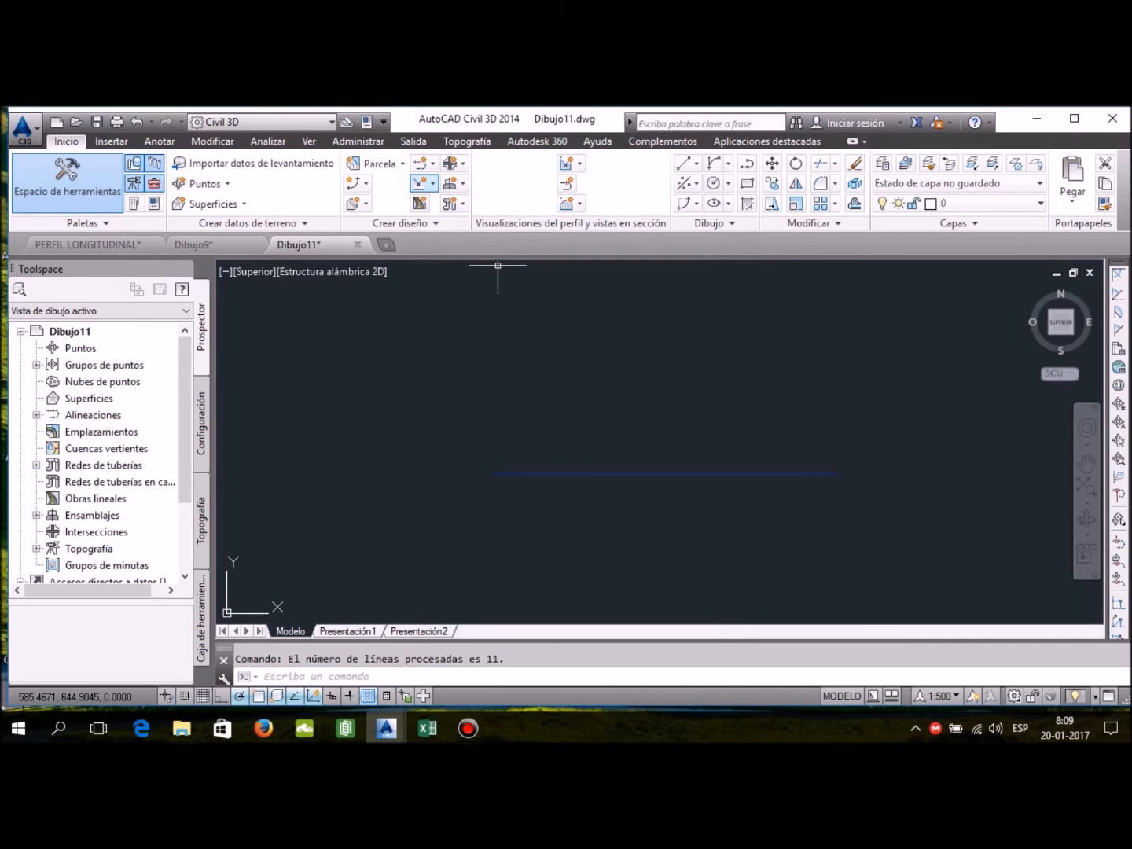
click(433, 183)
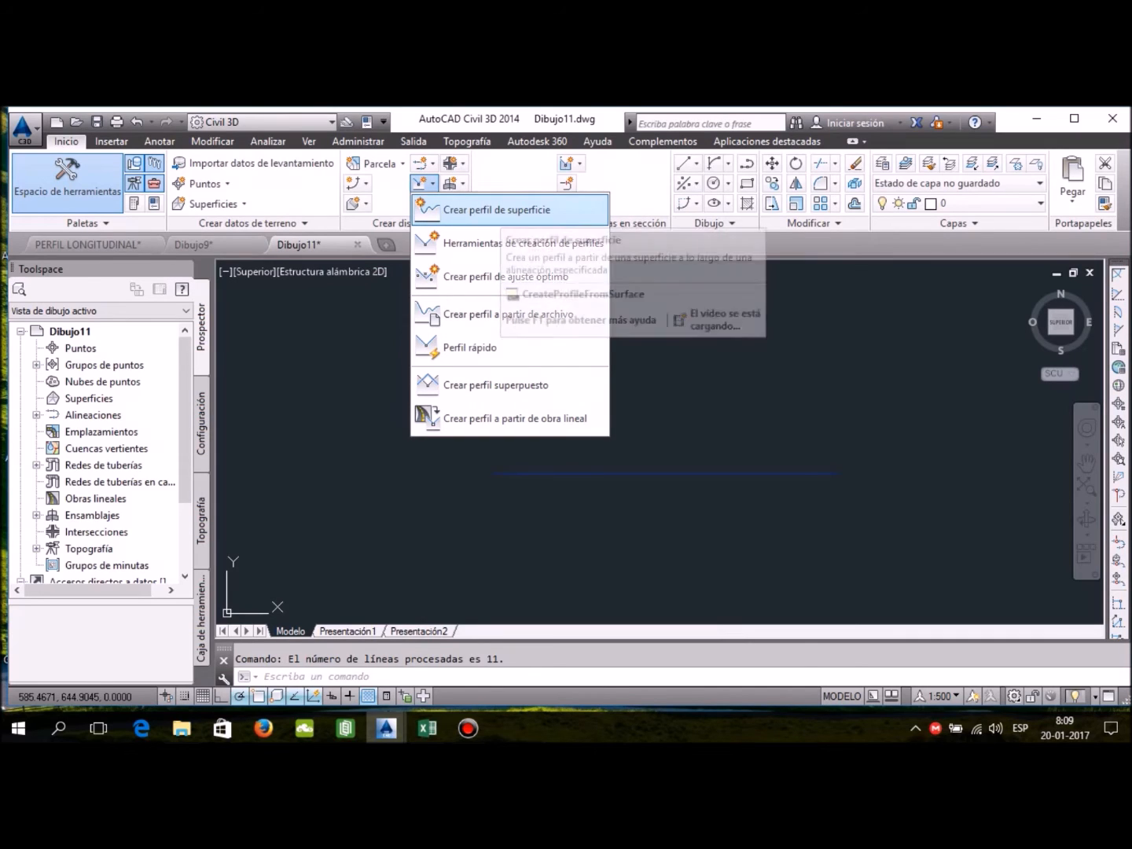
click(496, 209)
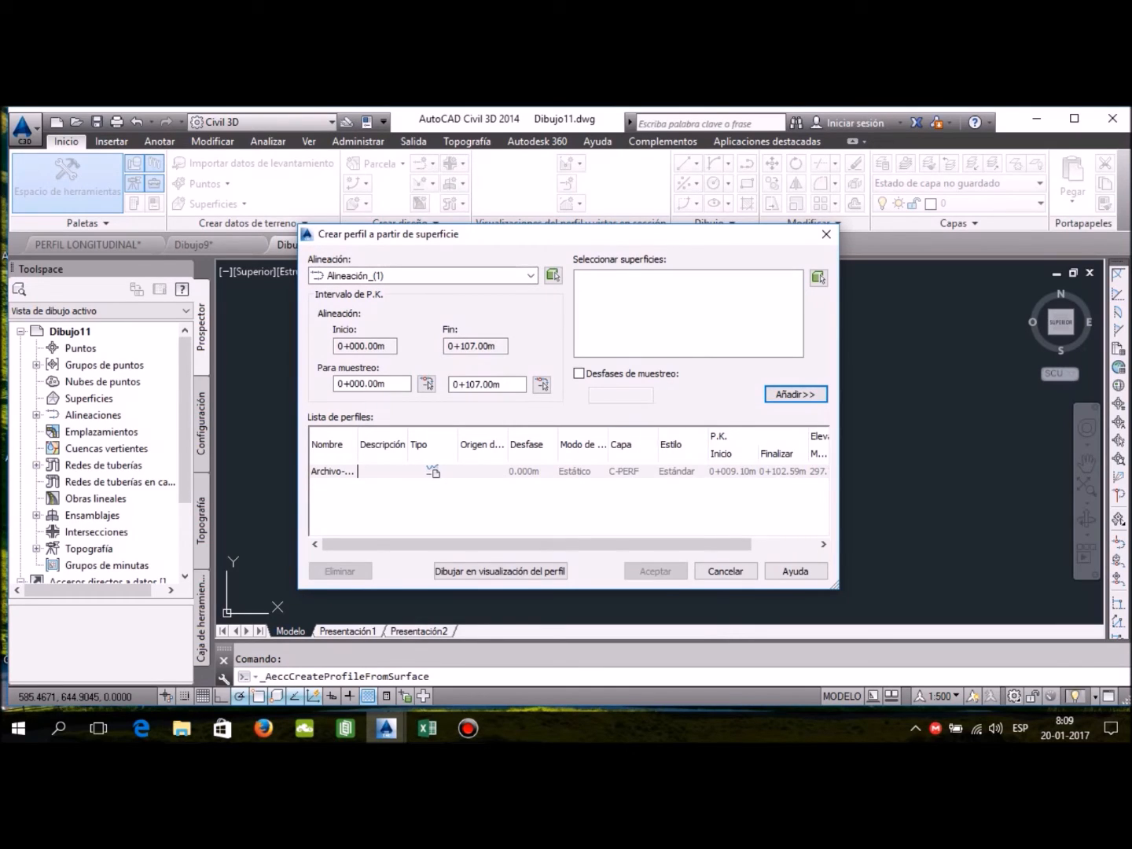
click(499, 570)
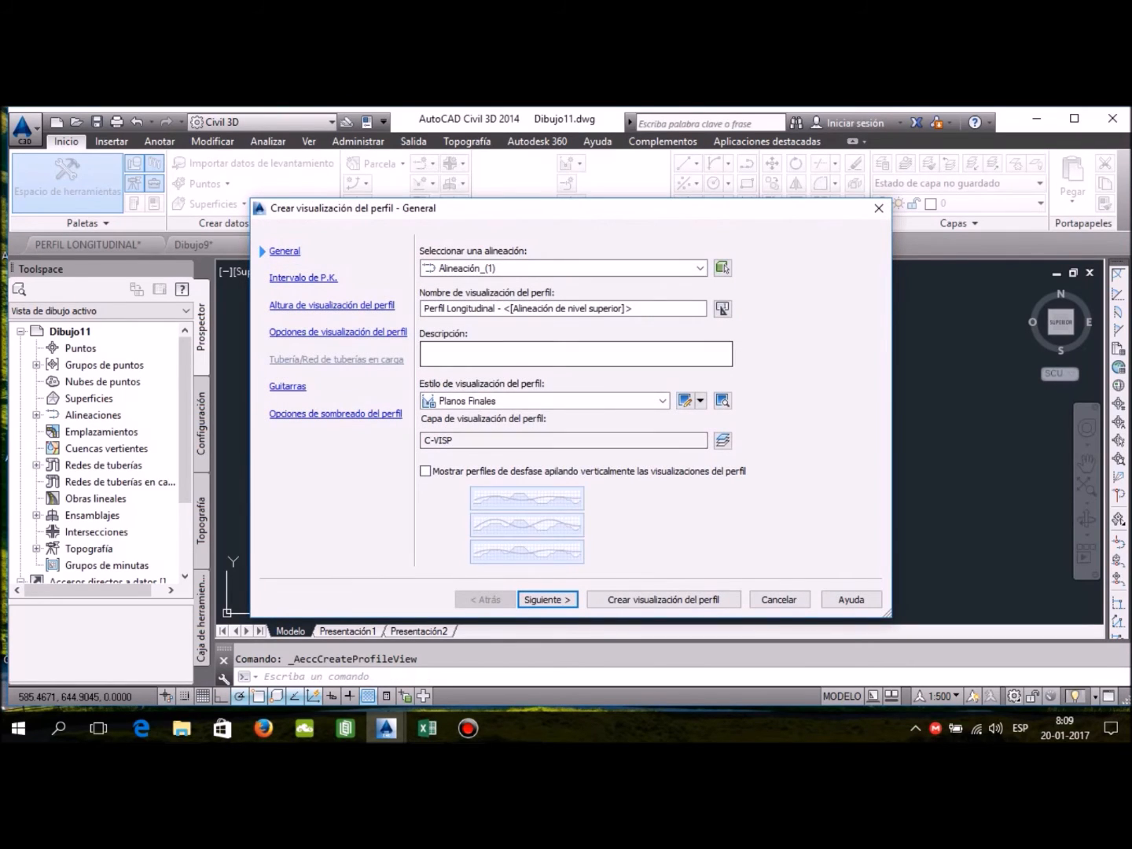
Step: Set the profile view style to Básico for the new longitudinal profile view
click(663, 401)
key(Down)
key(Down)
key(Up)
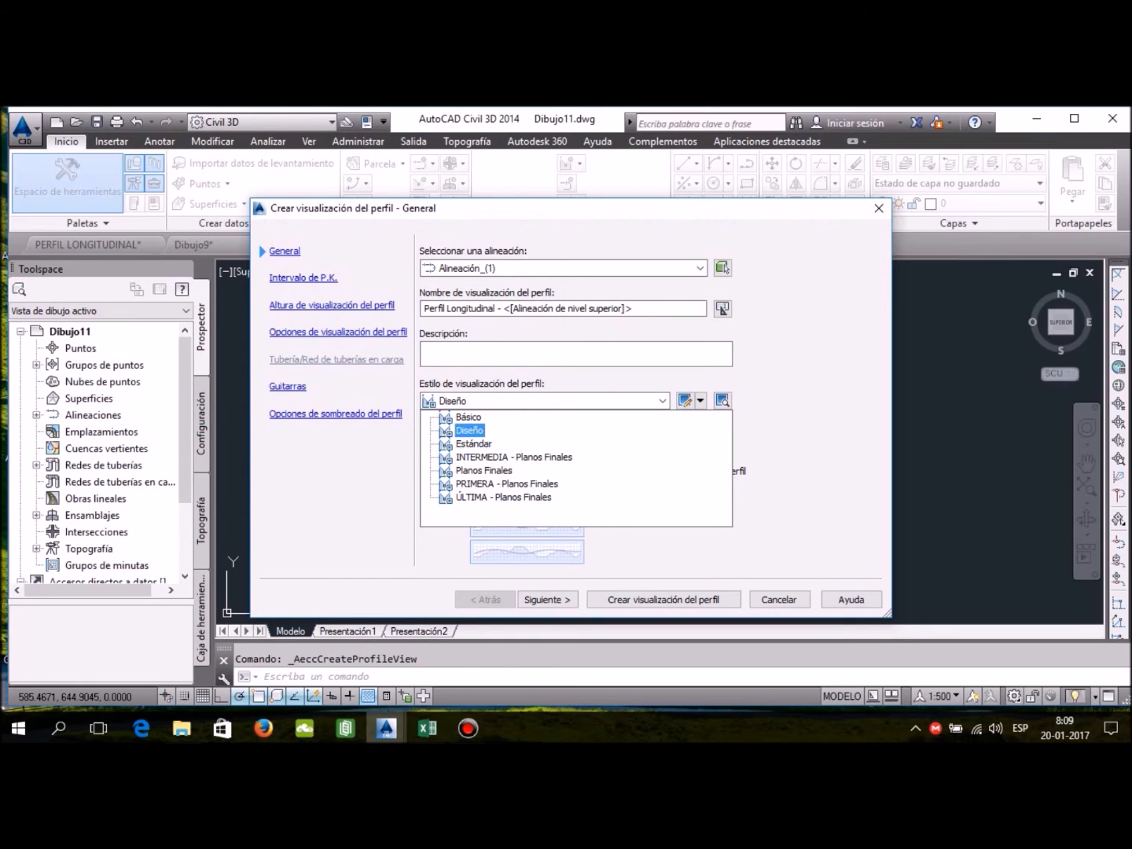
key(Up)
key(Return)
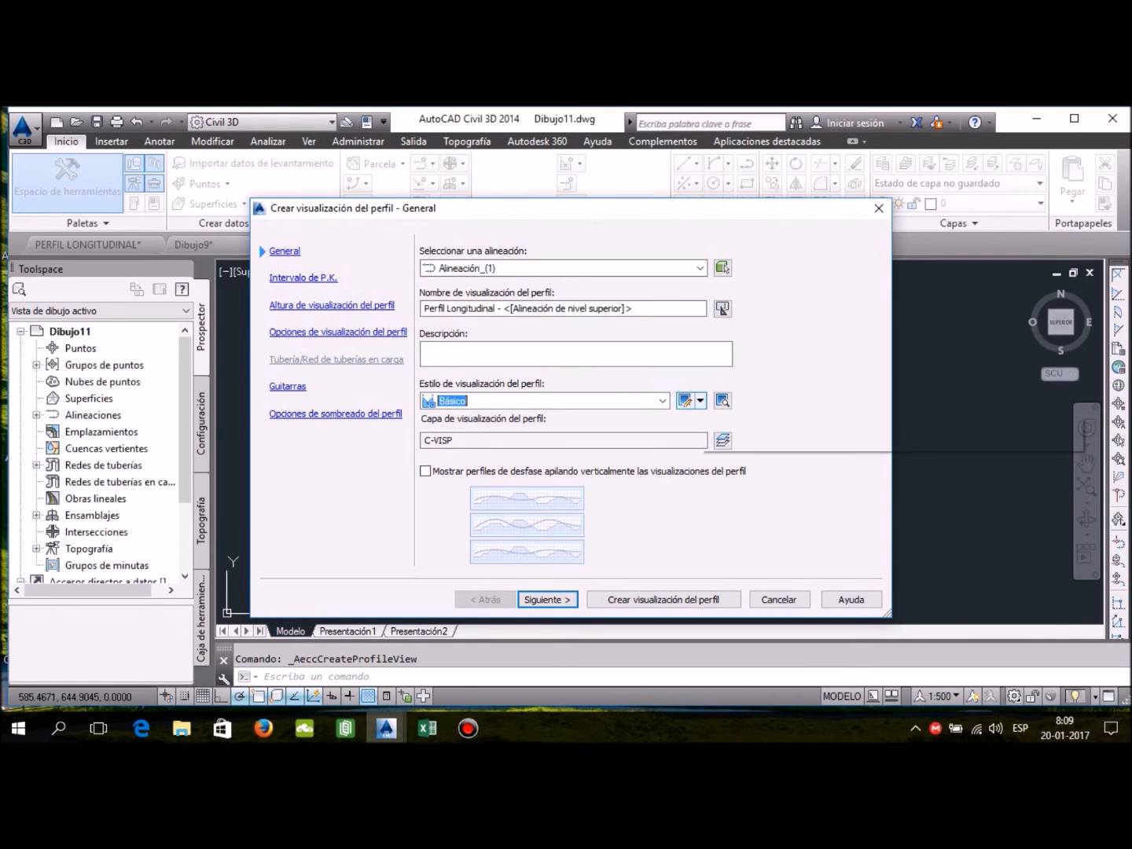
Step: Open the Básico profile view style for editing and check its vertical scale options
click(700, 400)
click(759, 454)
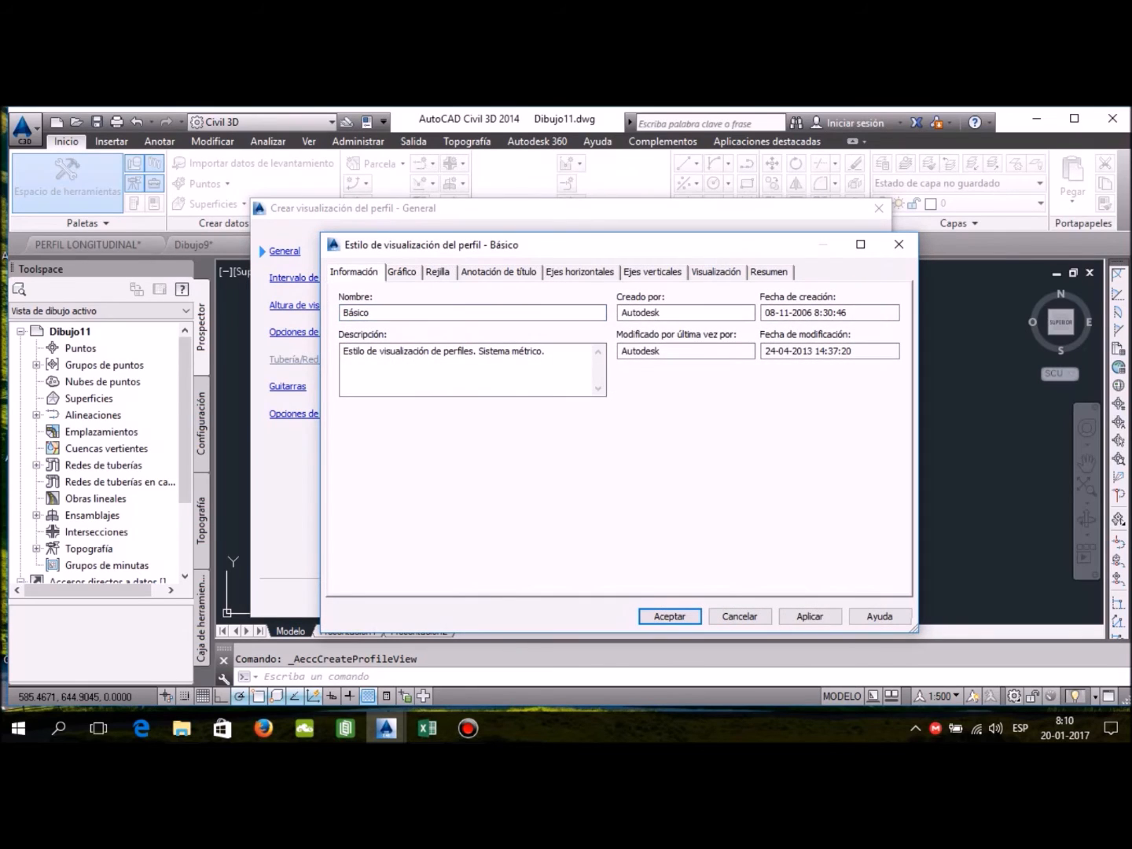
click(401, 272)
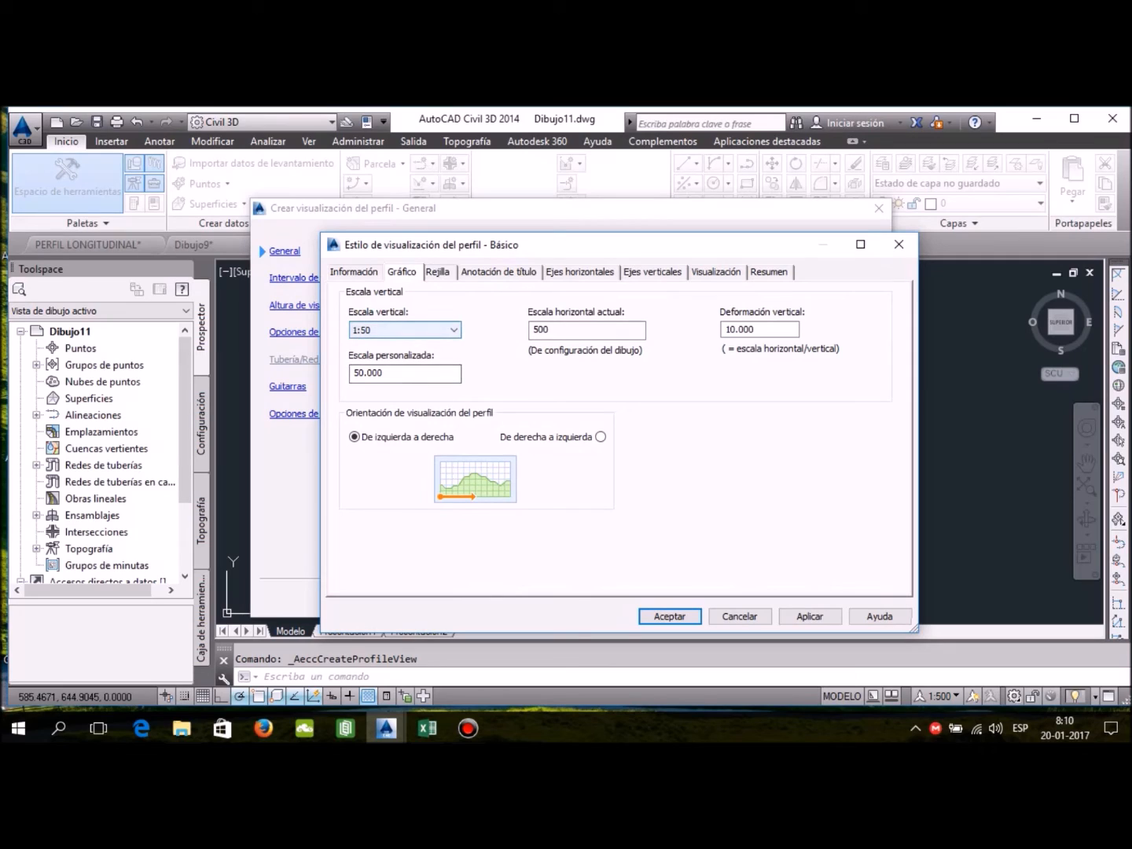
click(406, 329)
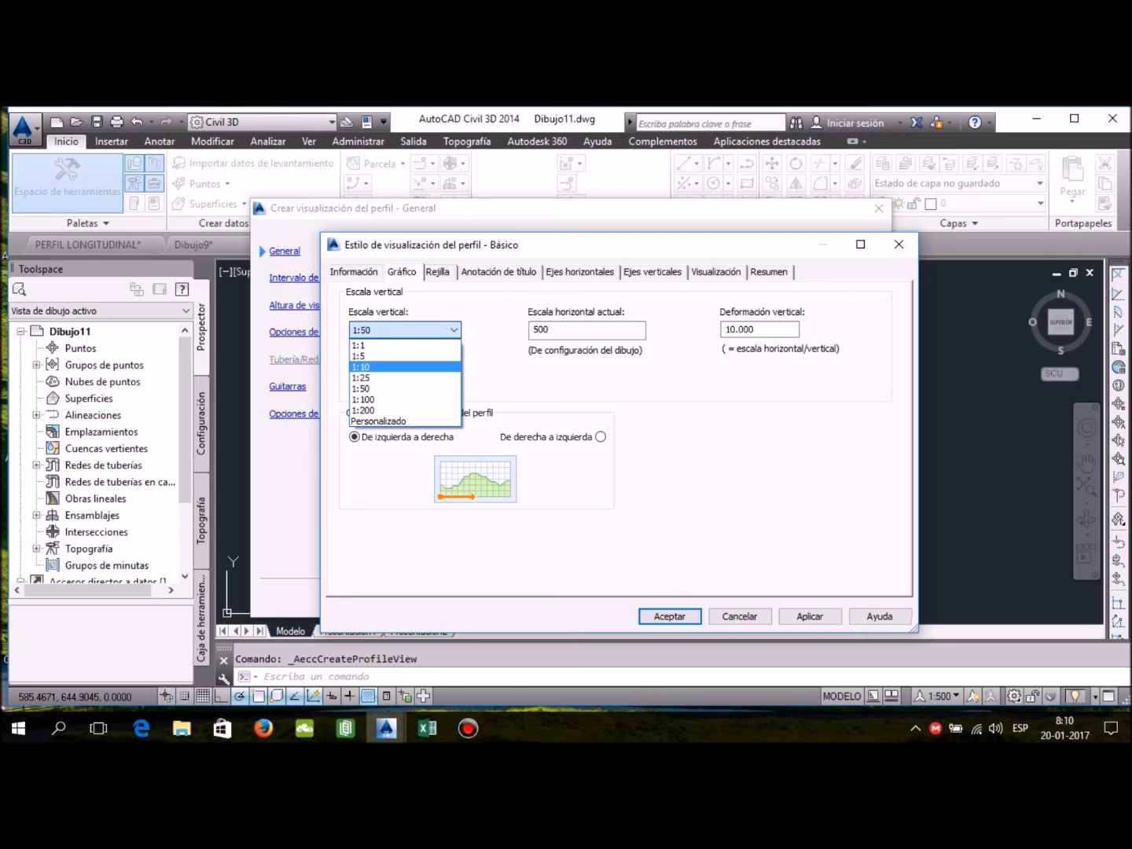
click(416, 330)
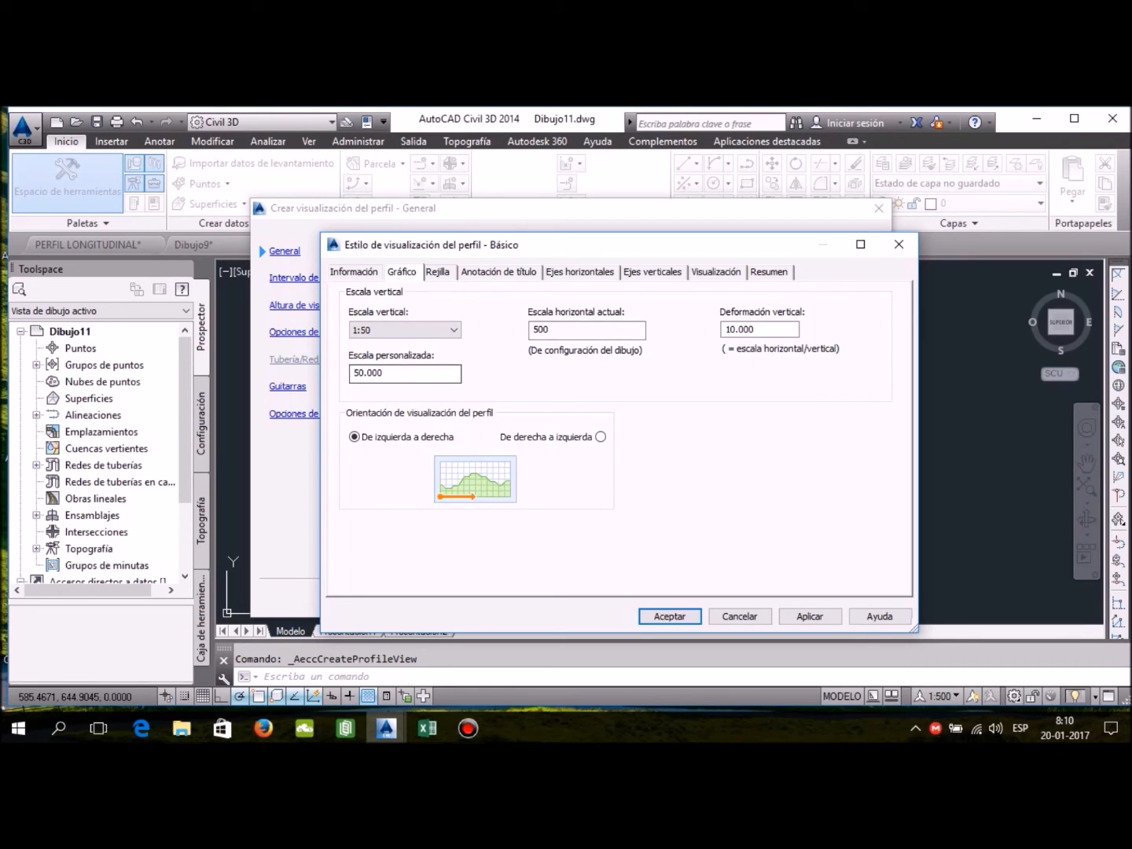
Step: Turn on horizontal grid clipping and omit the grid in padding areas for both the vertical and horizontal grids
click(438, 272)
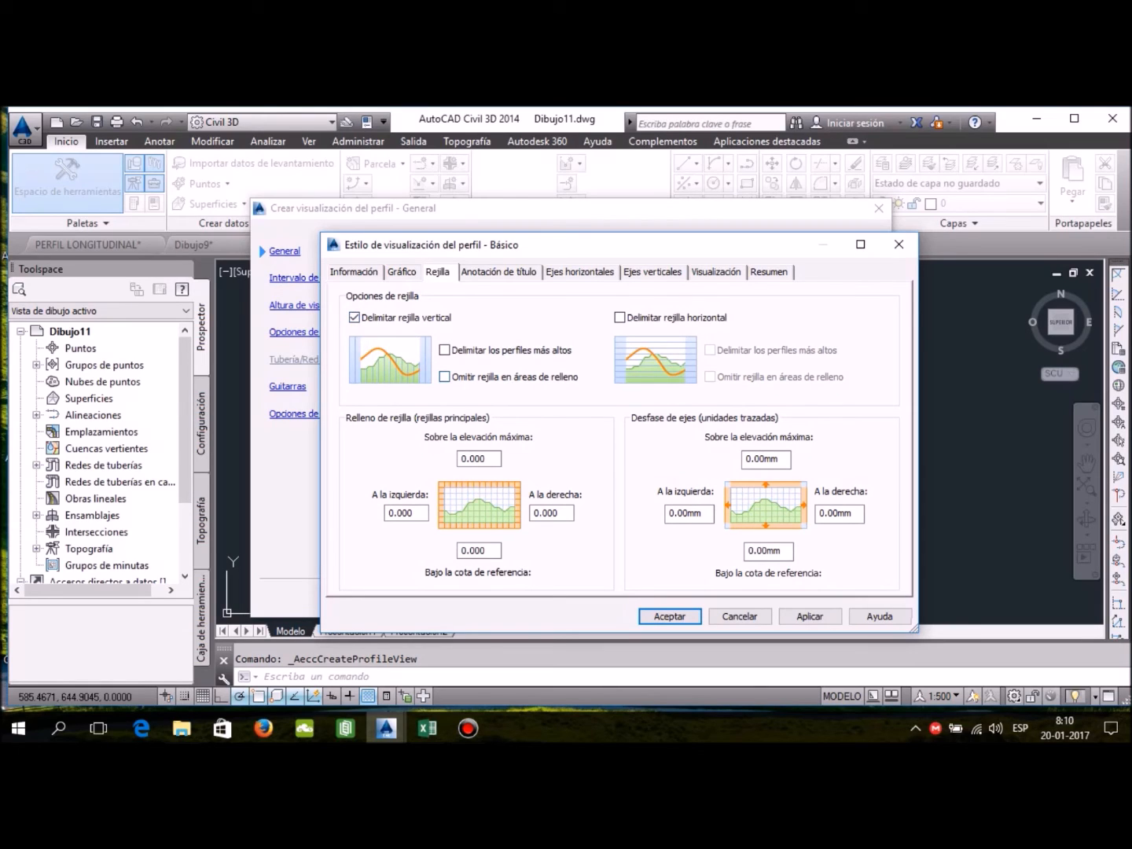
click(445, 378)
click(619, 318)
click(710, 377)
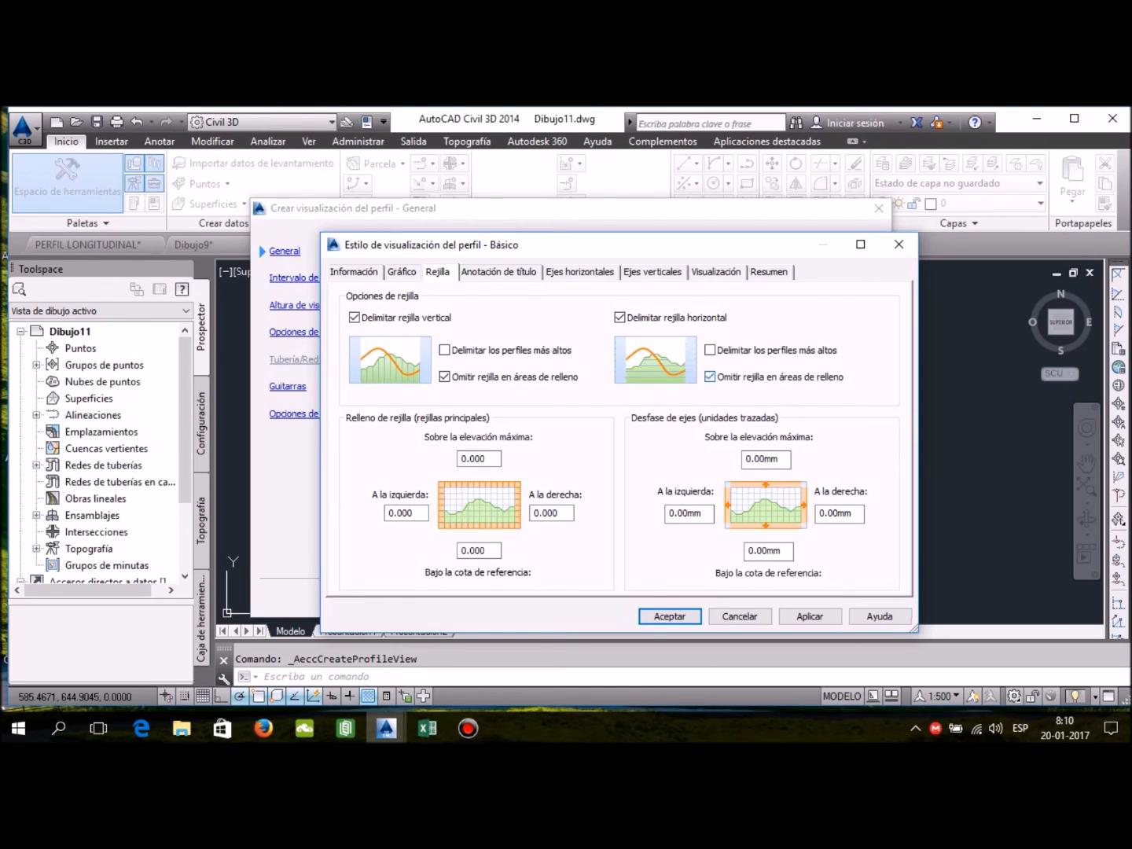
Step: Set the top axis title's text height to 3.0 mm and review the right, left and bottom axis titles
click(499, 272)
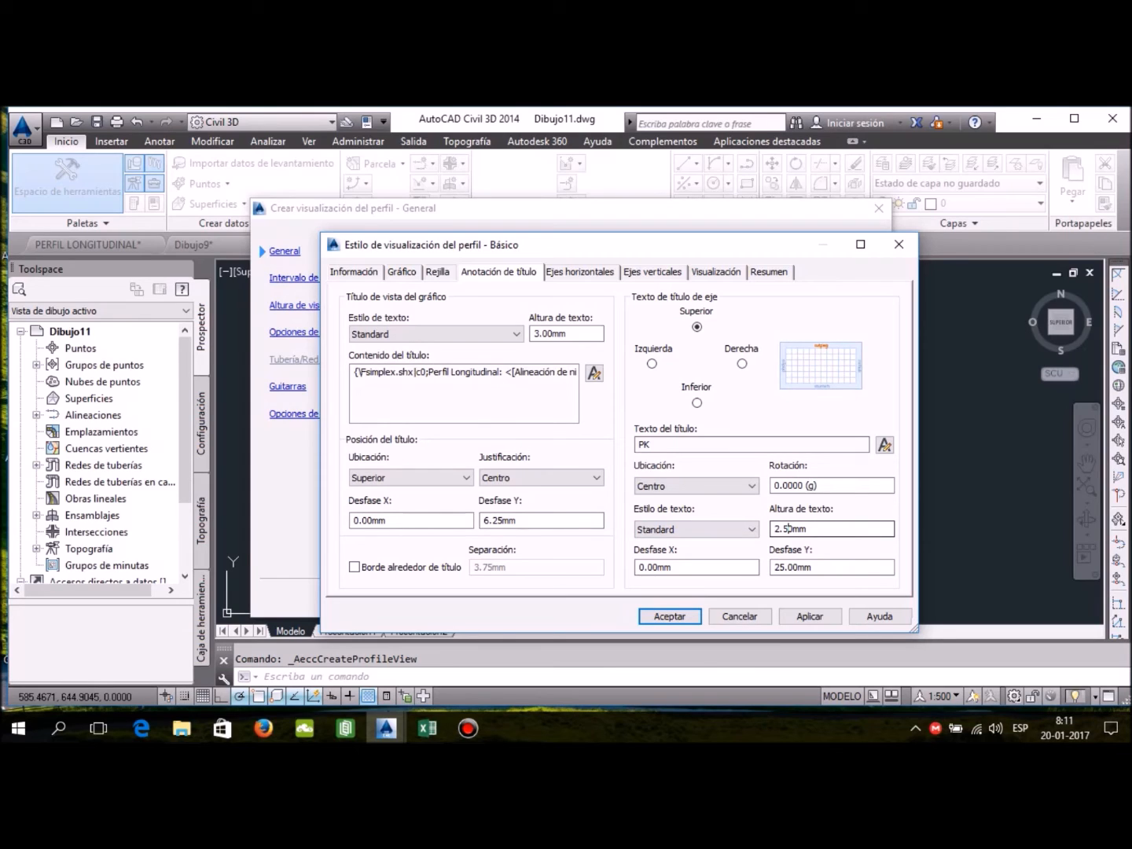
drag(787, 529, 773, 528)
text(3.0)
click(741, 364)
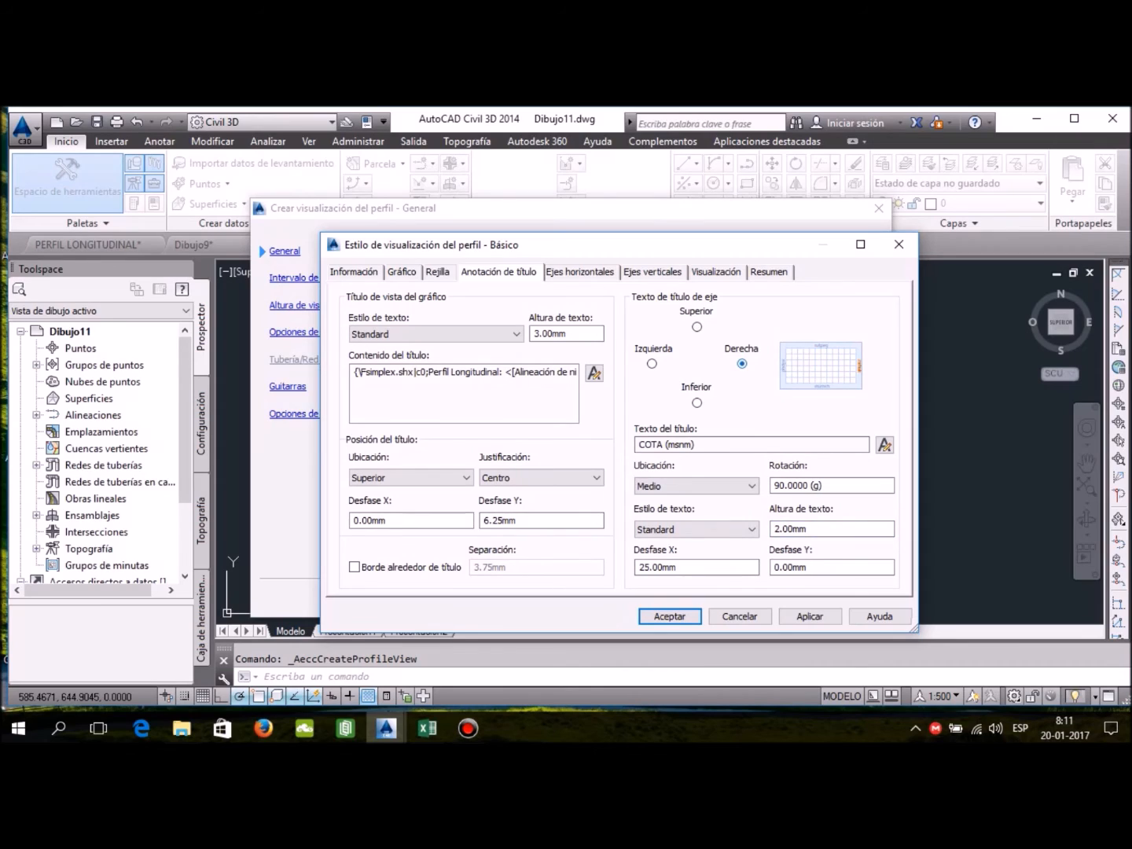
click(653, 364)
click(741, 364)
click(696, 402)
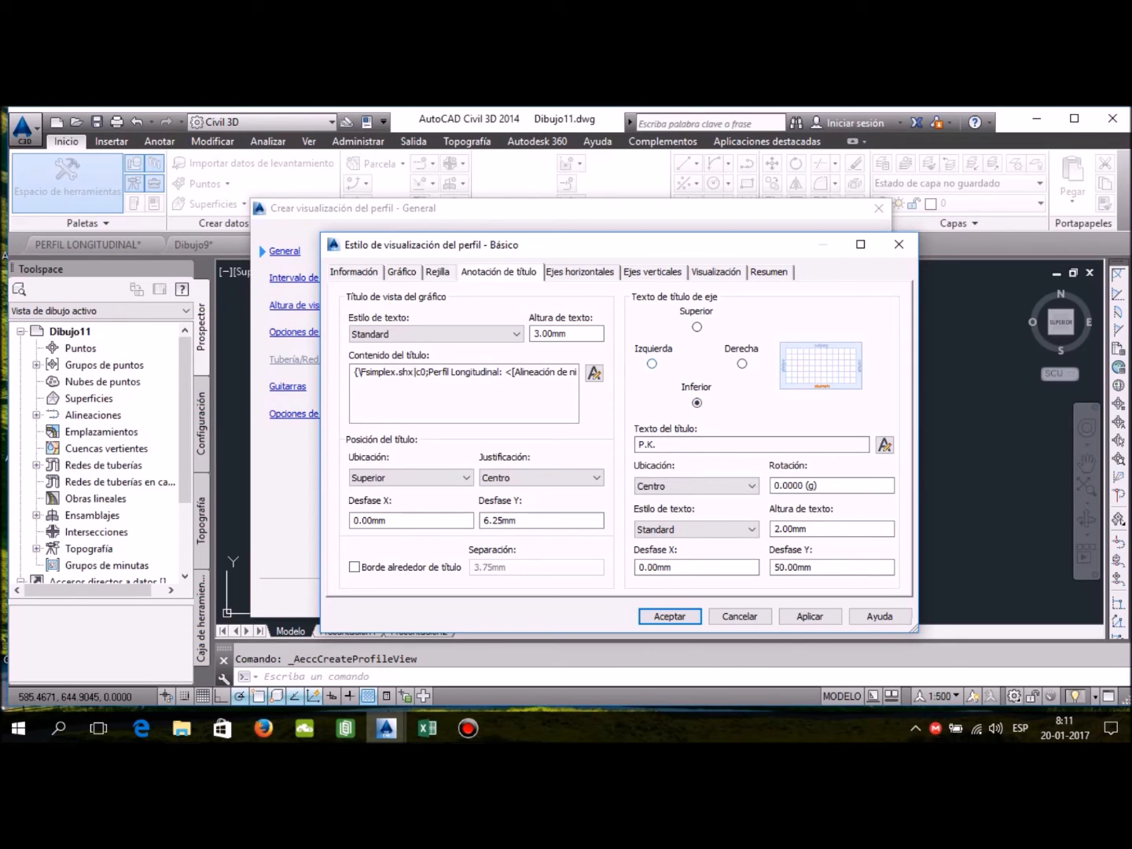
click(651, 364)
Step: Turn off marking and labelling of the start station on the bottom horizontal axis
click(580, 273)
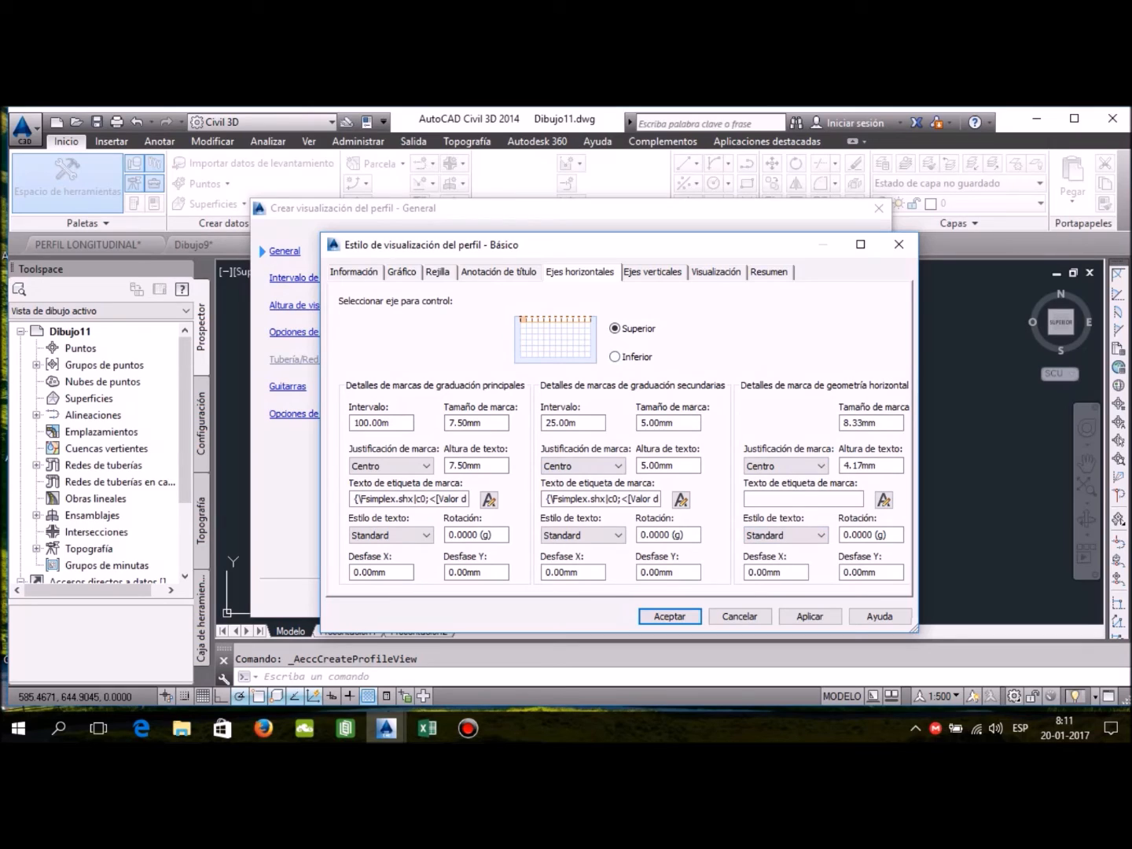
click(616, 357)
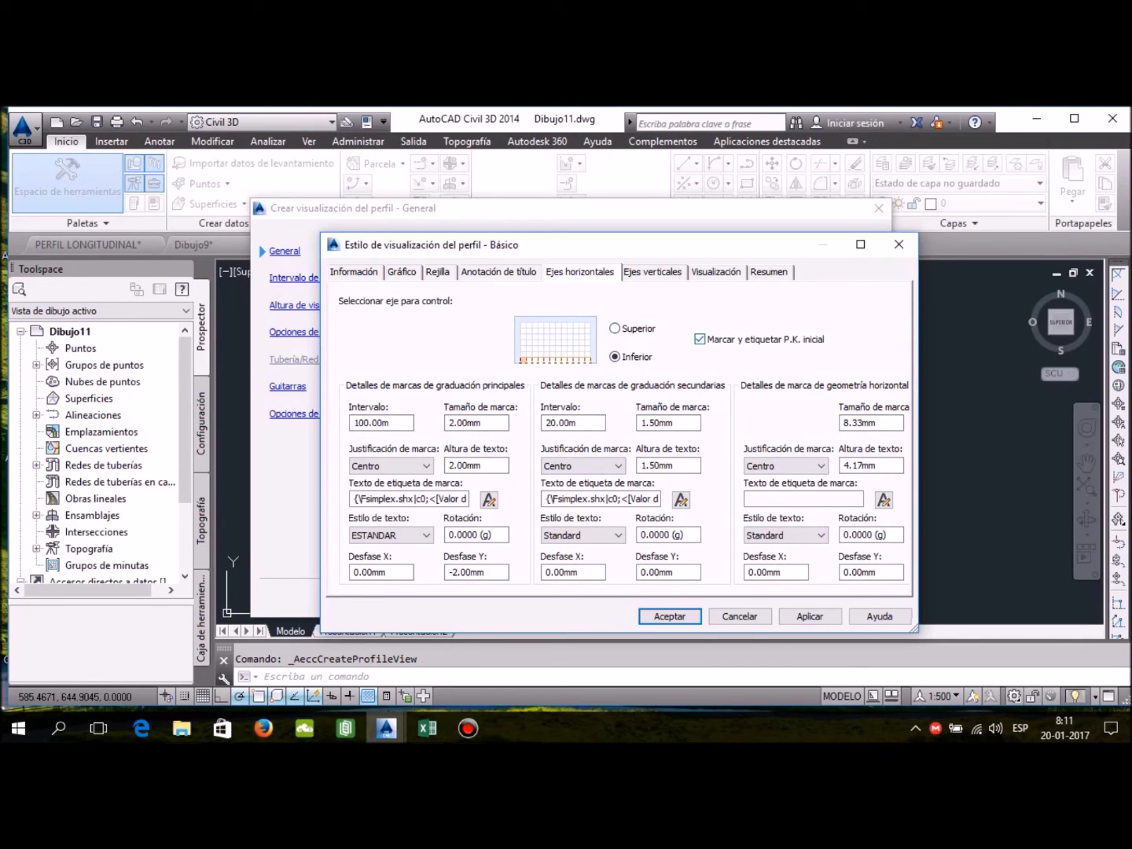
click(700, 339)
Step: Set both the major and minor tick intervals of the left vertical axis to 1 m
click(653, 273)
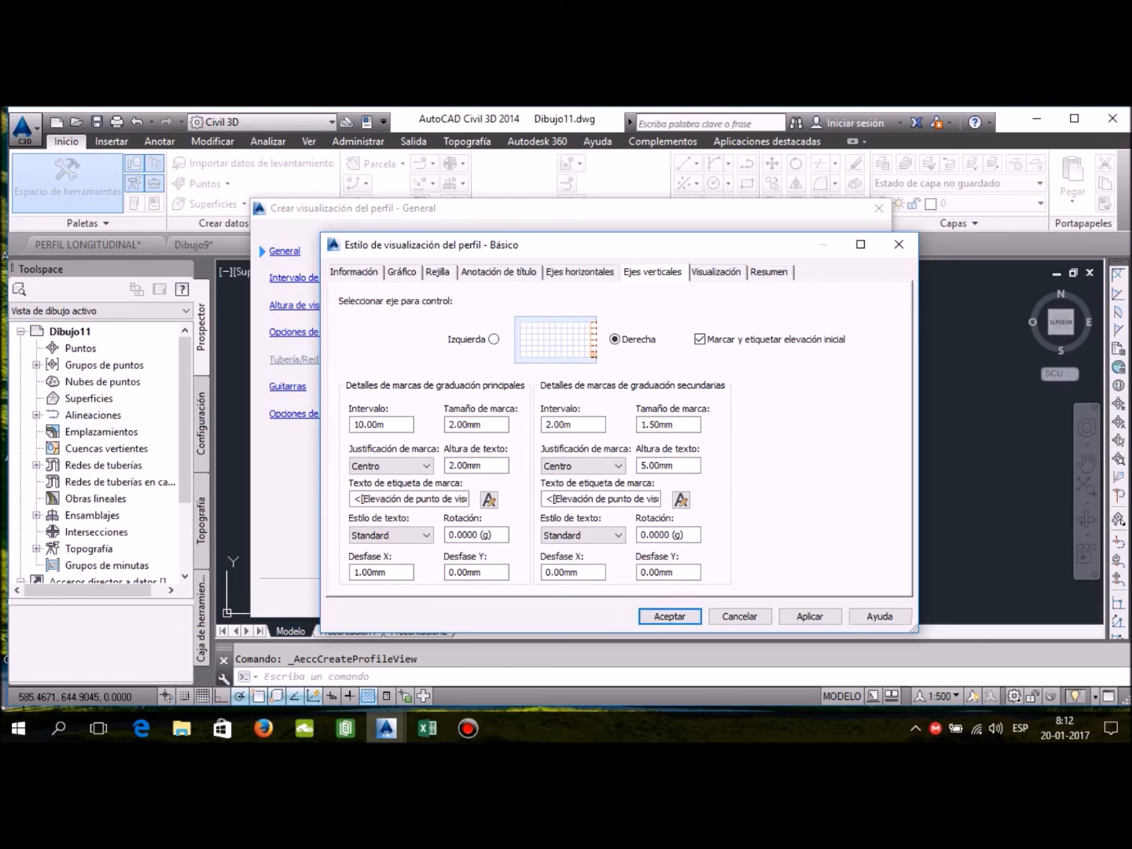
click(494, 339)
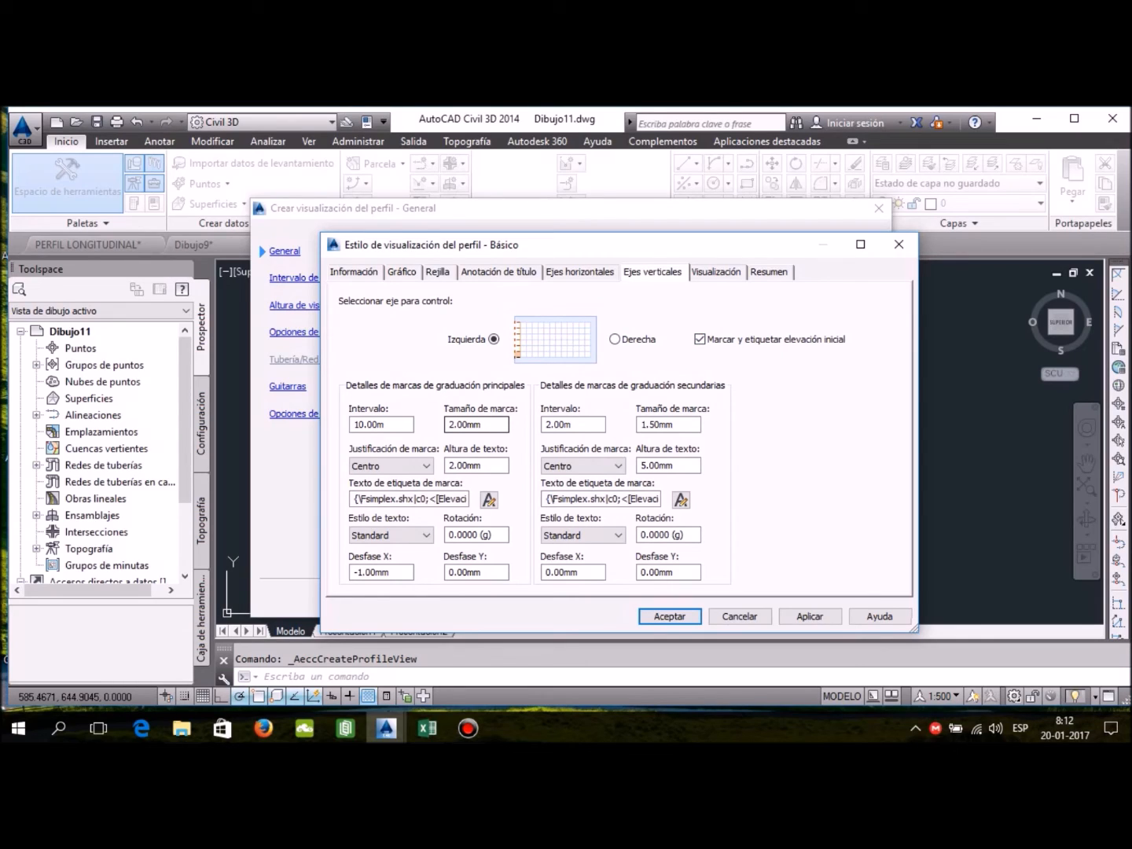
click(356, 424)
click(364, 425)
key(BackSpace)
key(BackSpace)
text(1)
drag(545, 425, 552, 424)
text(1)
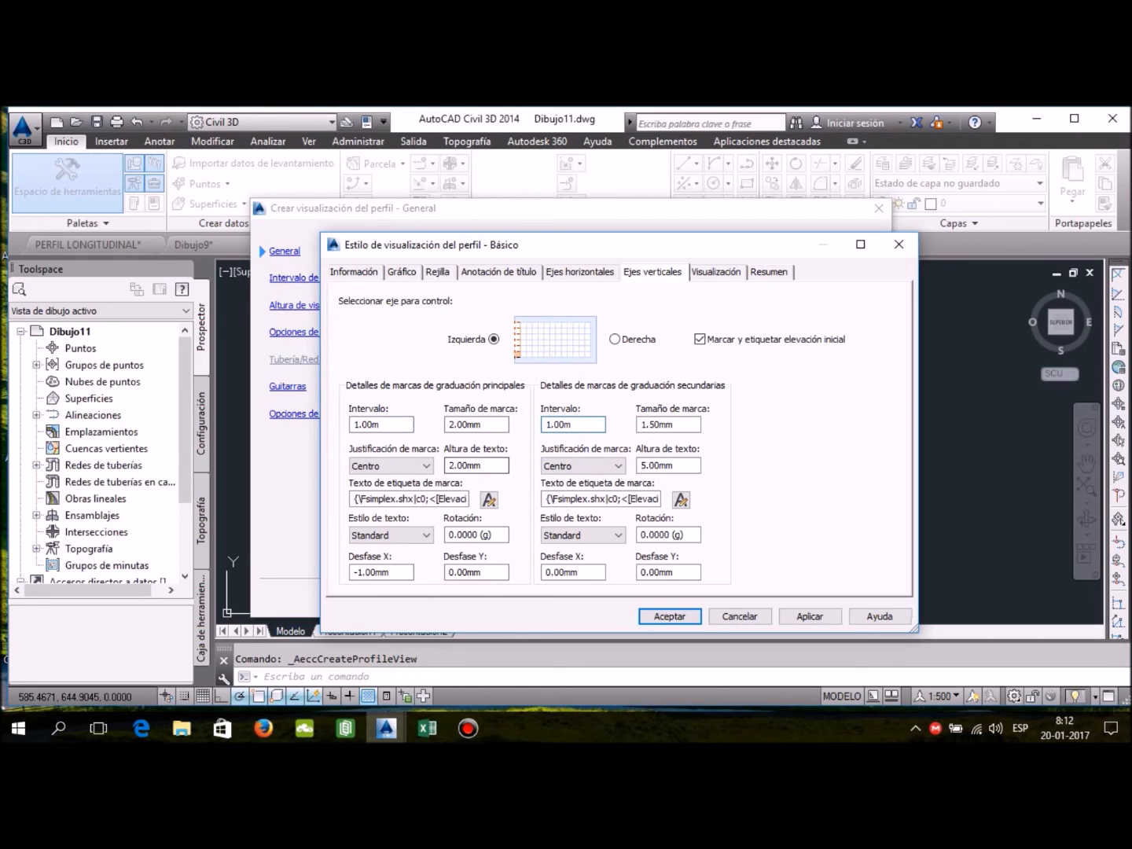
Step: Set the left vertical axis's minor tick size to 2.00 mm and its major tick text height to 5 mm
drag(660, 425, 640, 425)
text(2.00)
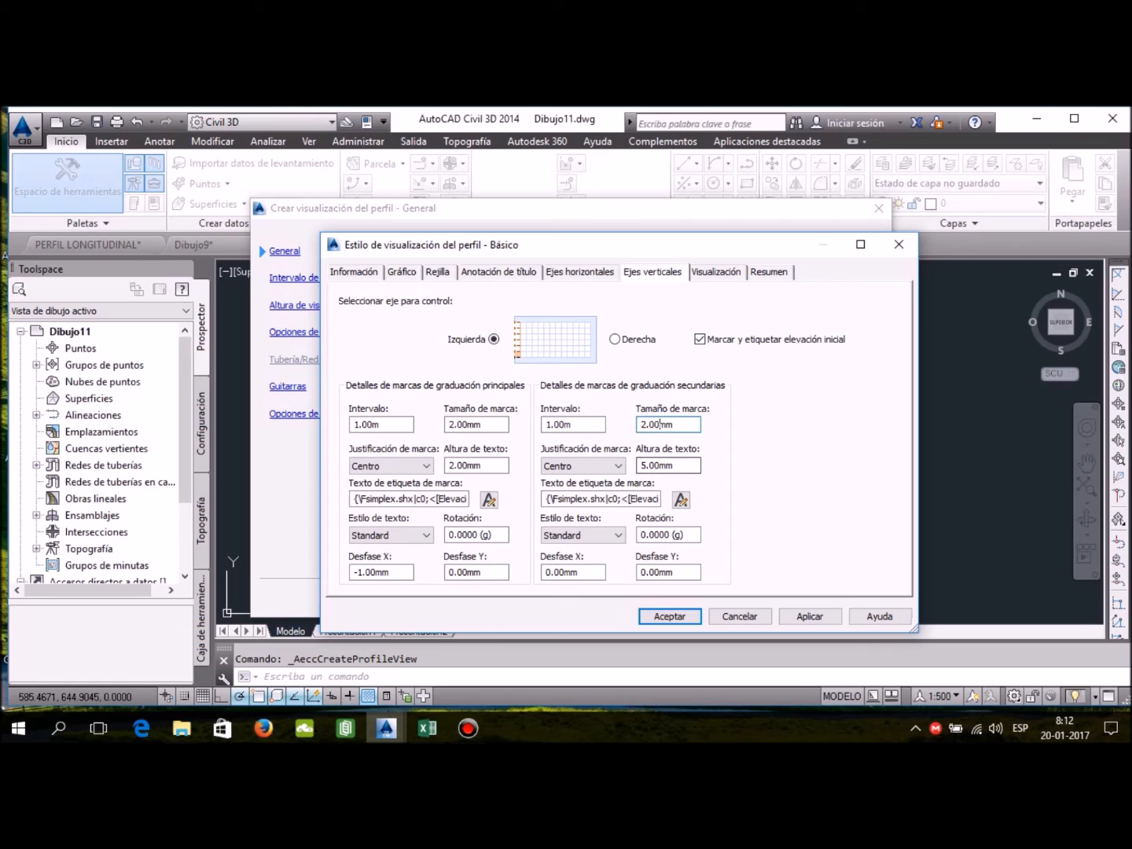
drag(455, 465, 449, 466)
text(5)
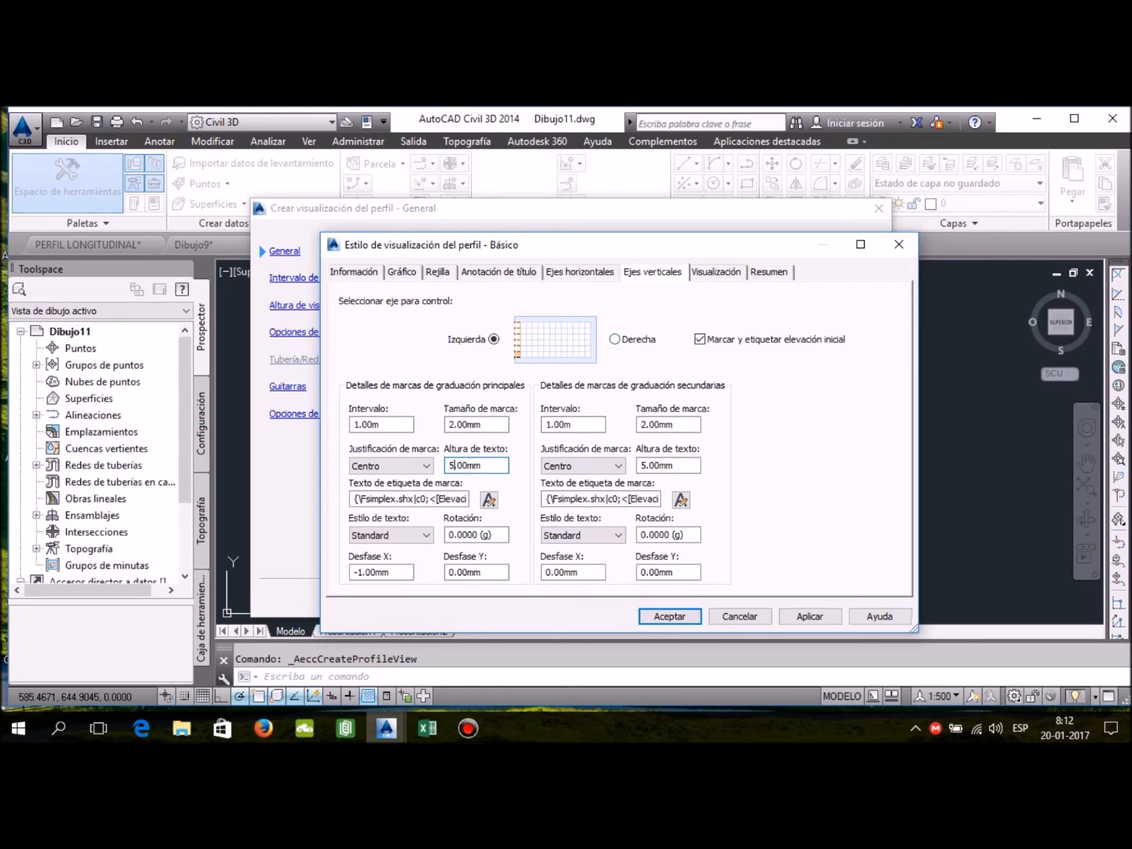
Step: Set both the major and minor tick intervals of the right vertical axis to 1 m
click(614, 340)
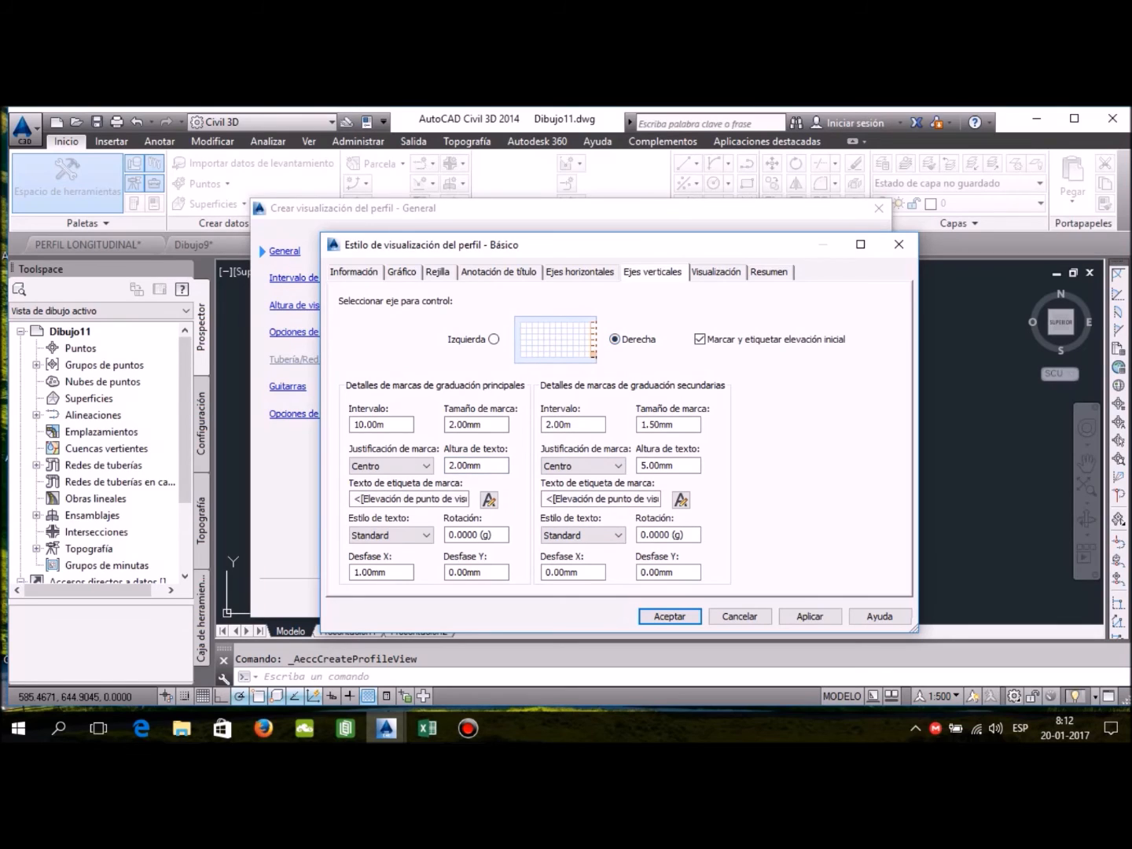
drag(366, 424, 353, 425)
text(1)
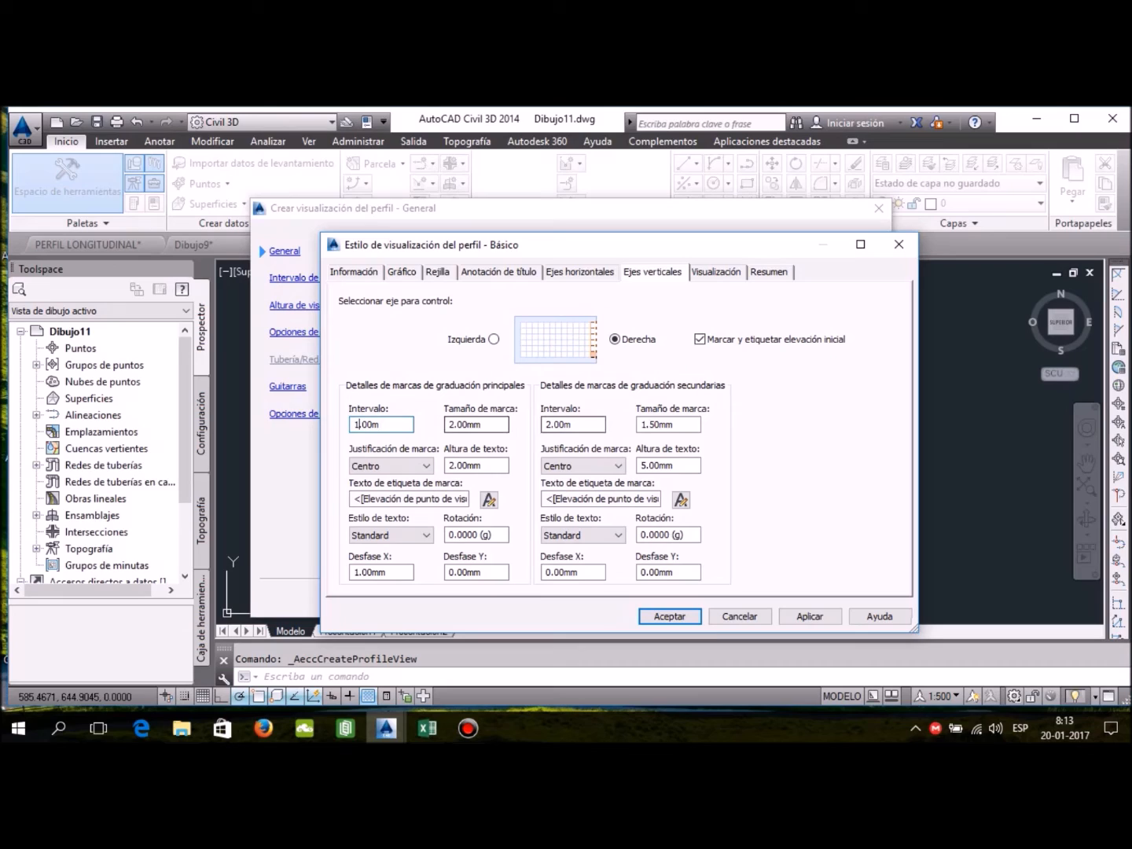
click(549, 424)
key(BackSpace)
text(1)
Step: Set the right axis's minor tick size to 2.00 mm and major text height to 5 mm, with start elevation labelling off
click(661, 425)
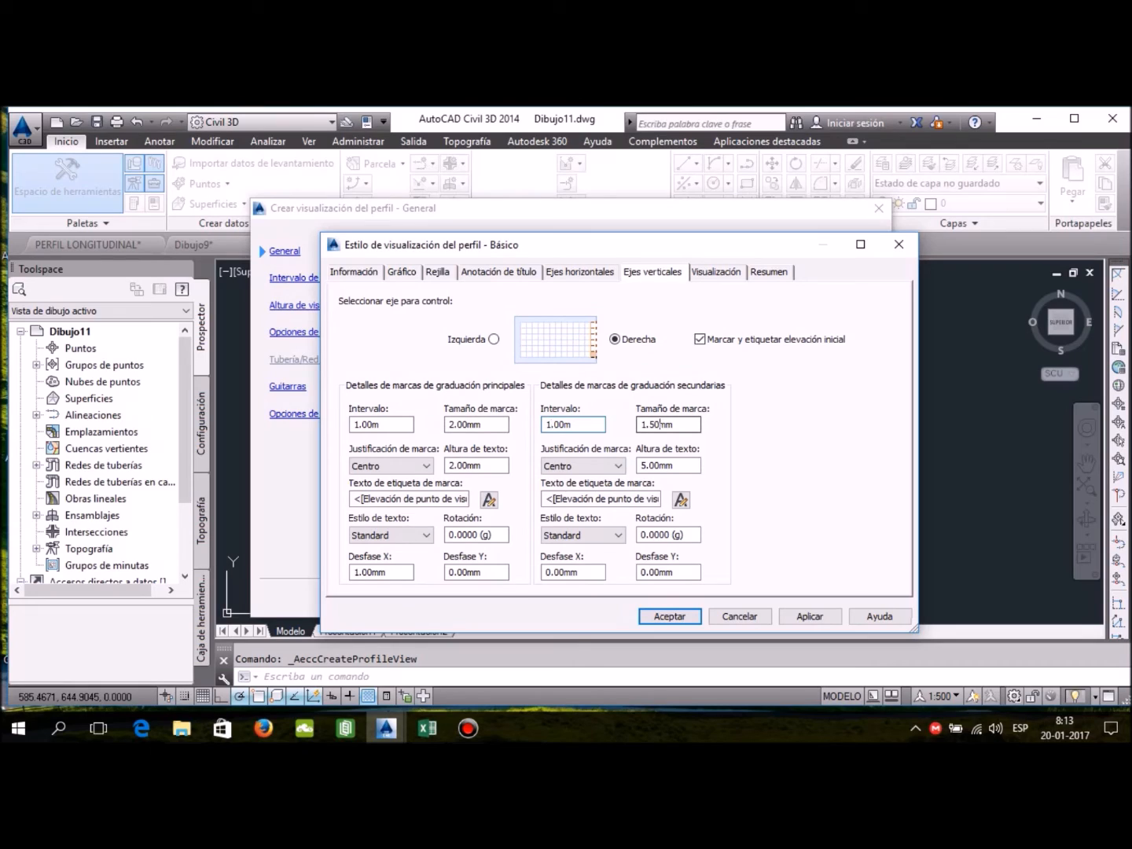
drag(662, 425, 641, 424)
text(2.00)
drag(457, 465, 450, 465)
text(5)
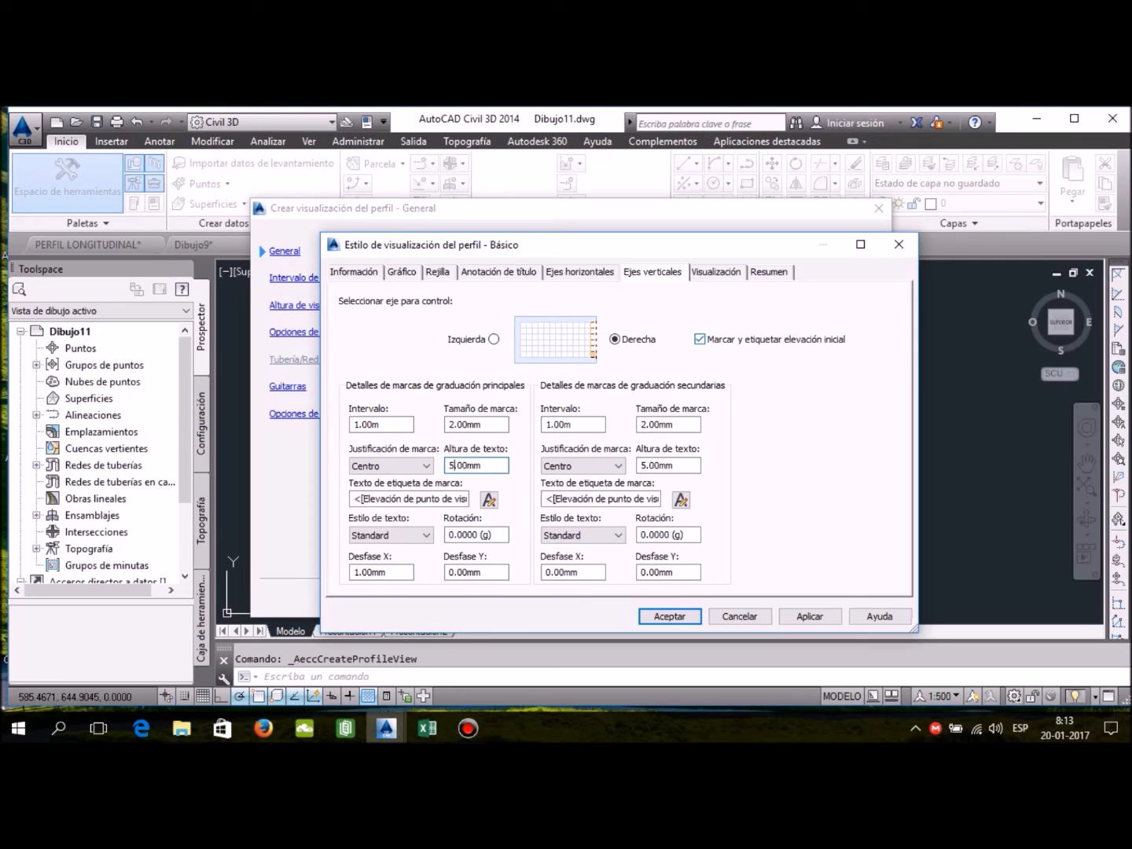
click(699, 340)
Step: Review the Básico style's display, horizontal axis, title annotation and graph settings, and accept the style changes
click(715, 271)
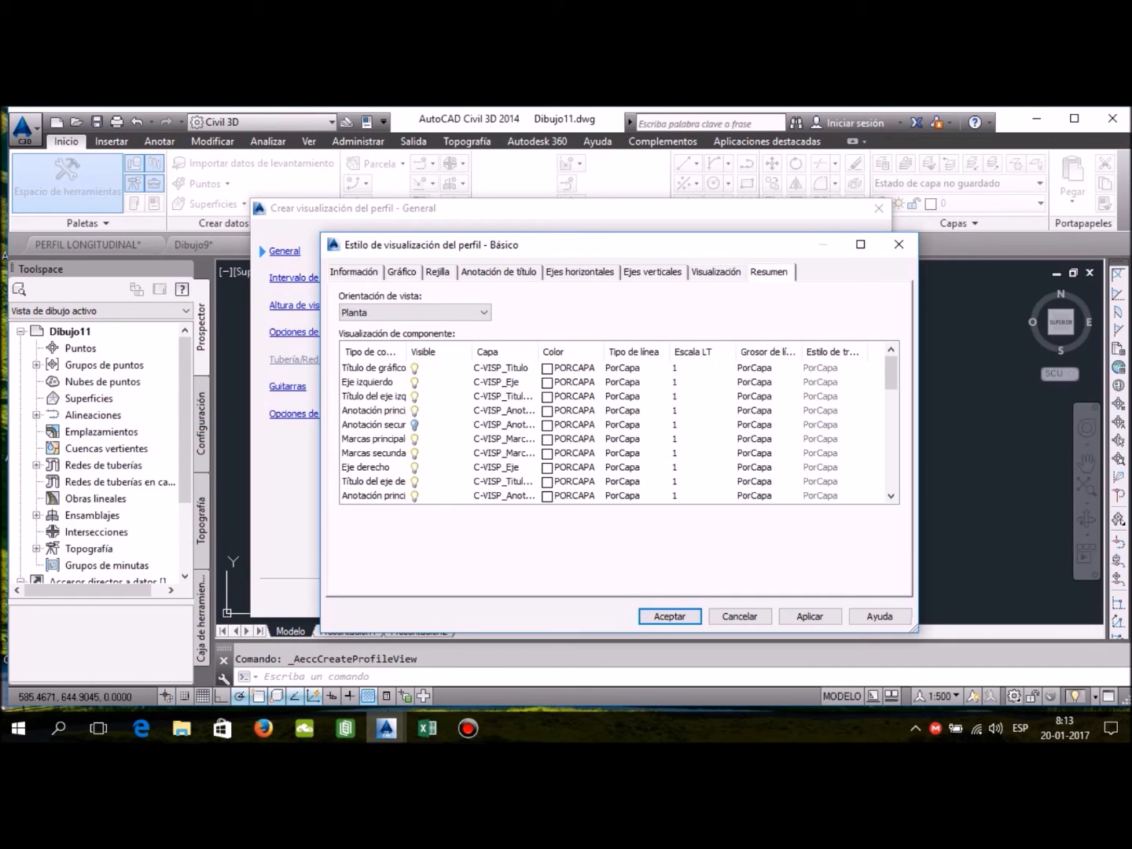
click(580, 272)
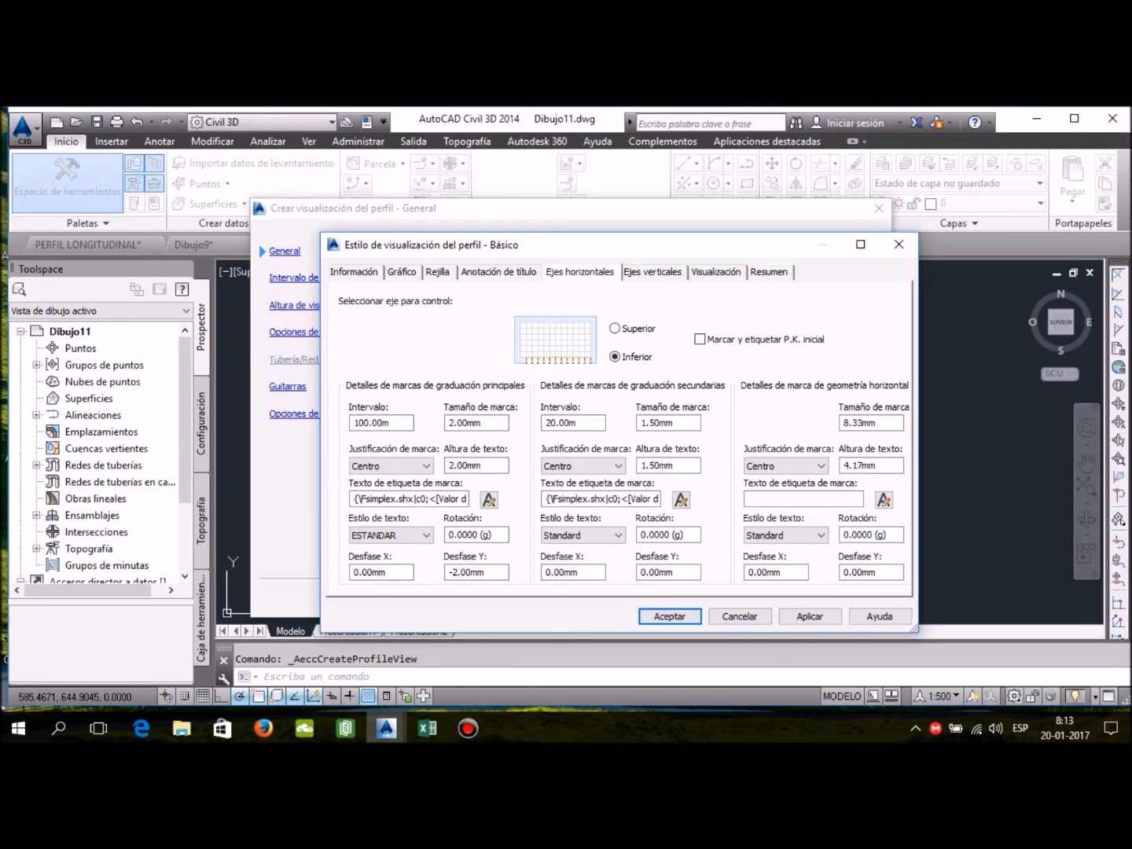
click(499, 273)
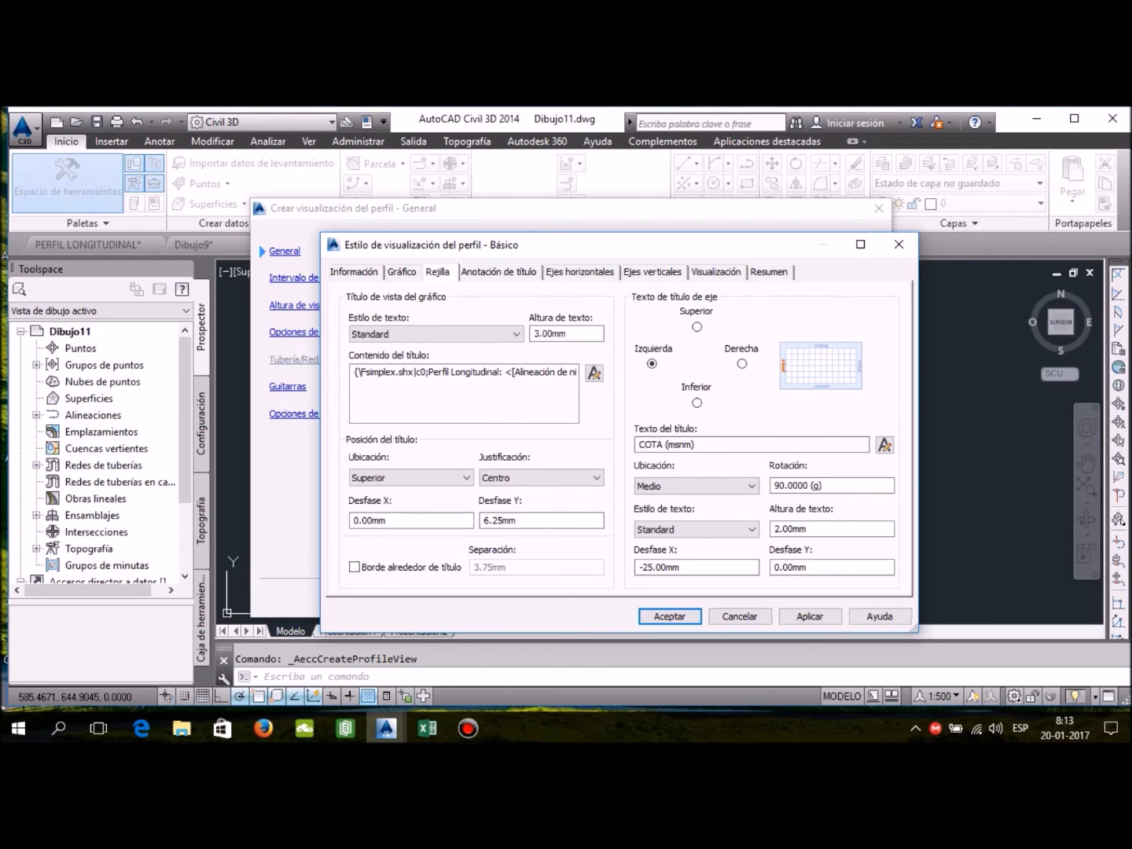
click(402, 273)
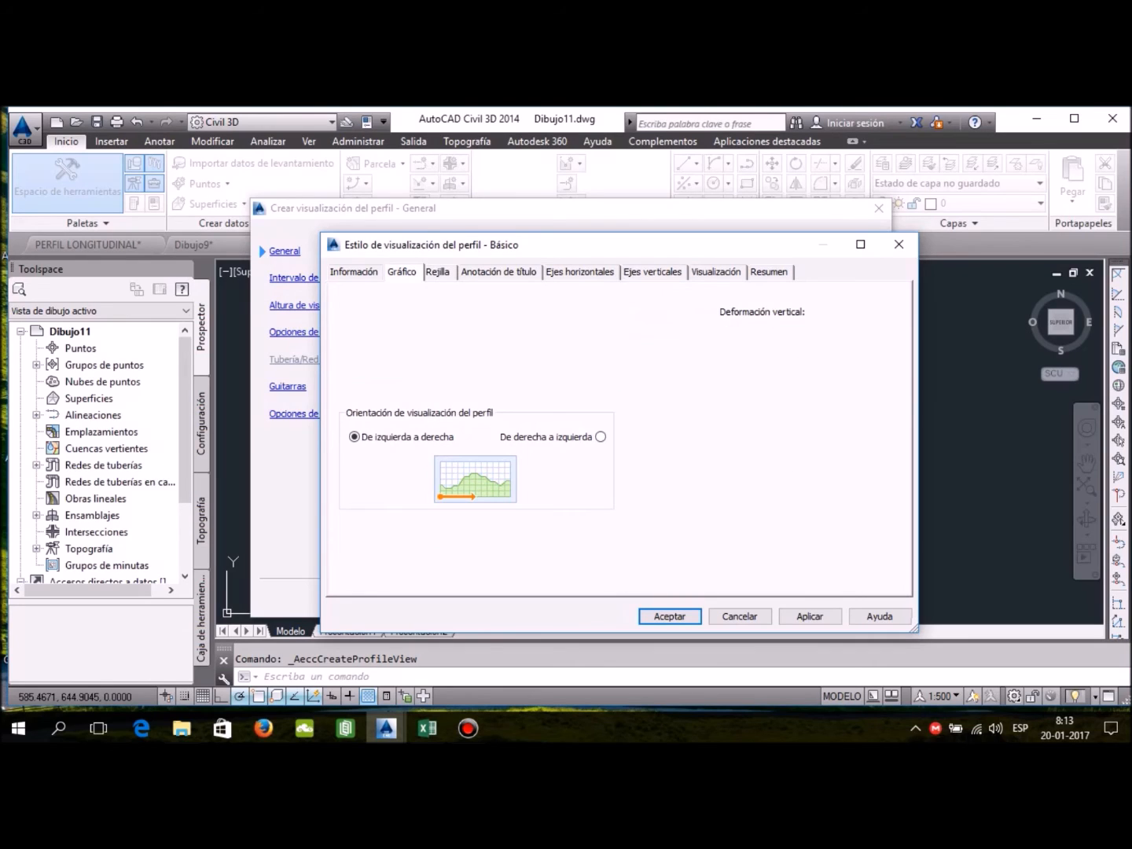
click(354, 272)
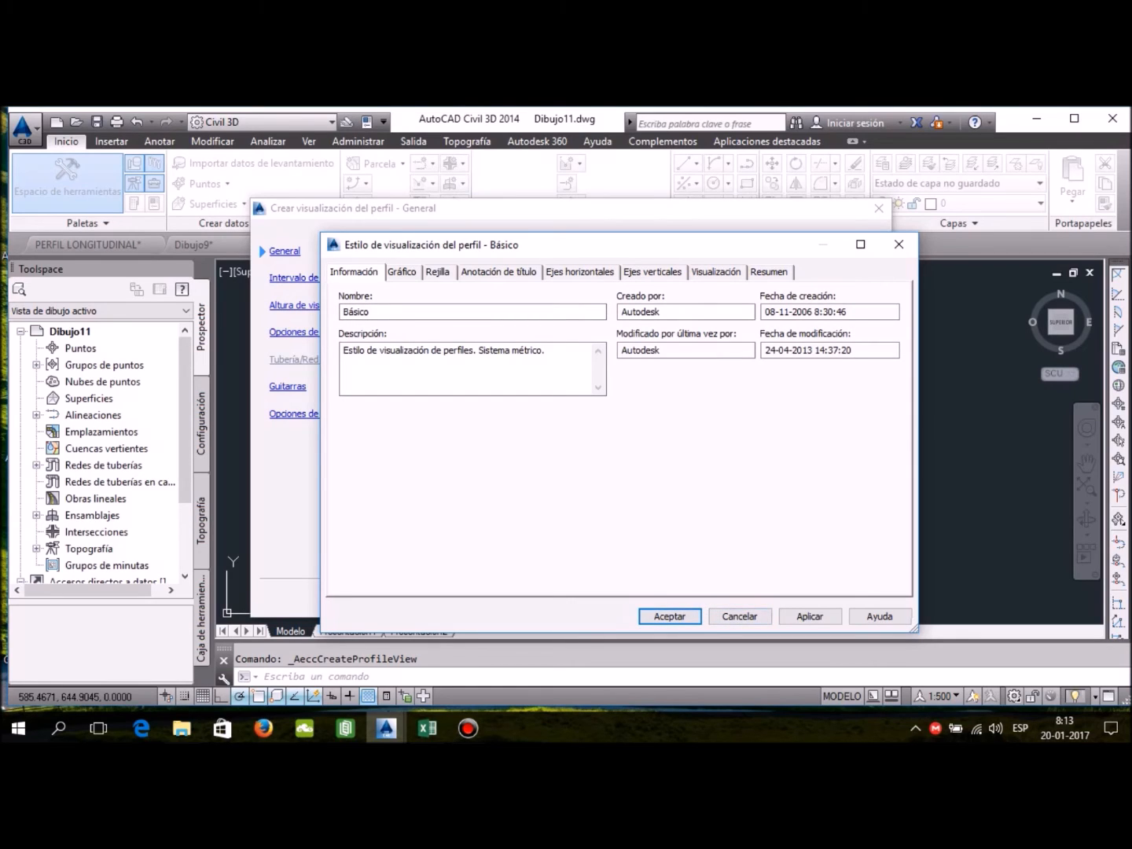
key(Return)
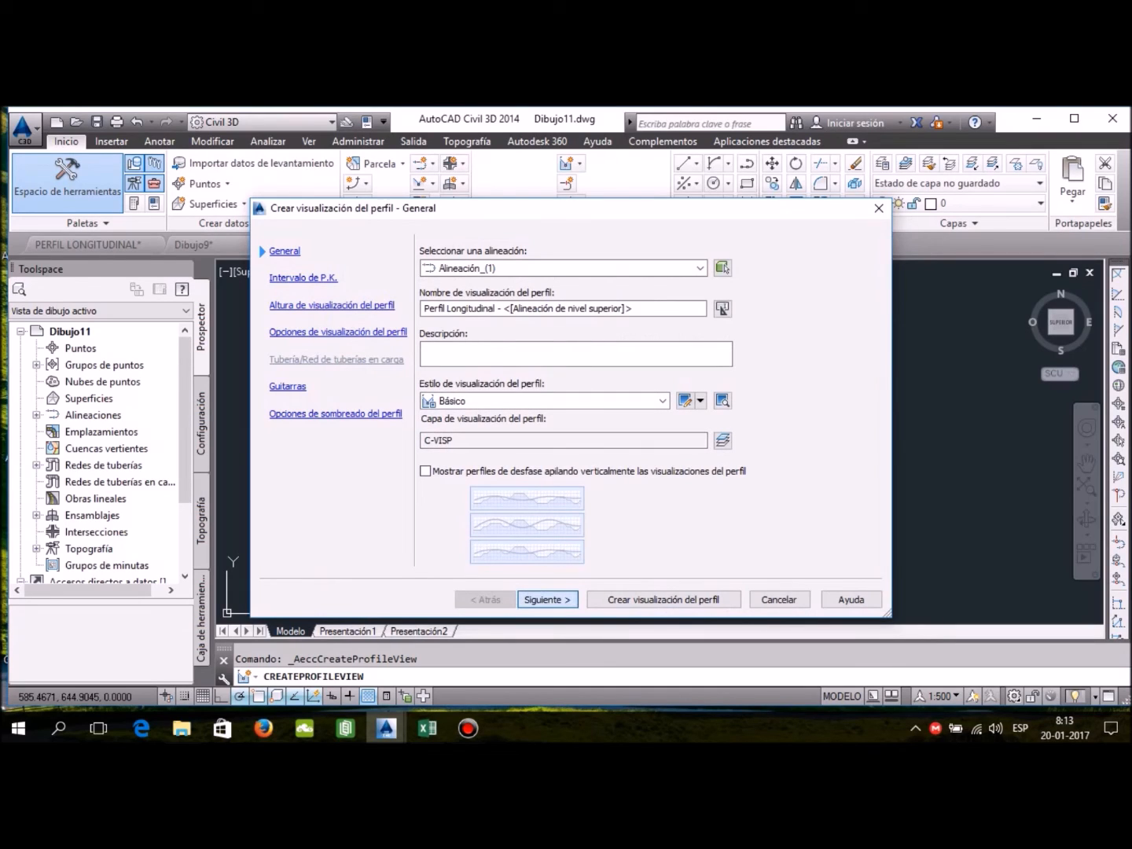
Step: Keep the automatic station range and set a user-specified profile view height from 296 m to 304 m
key(Return)
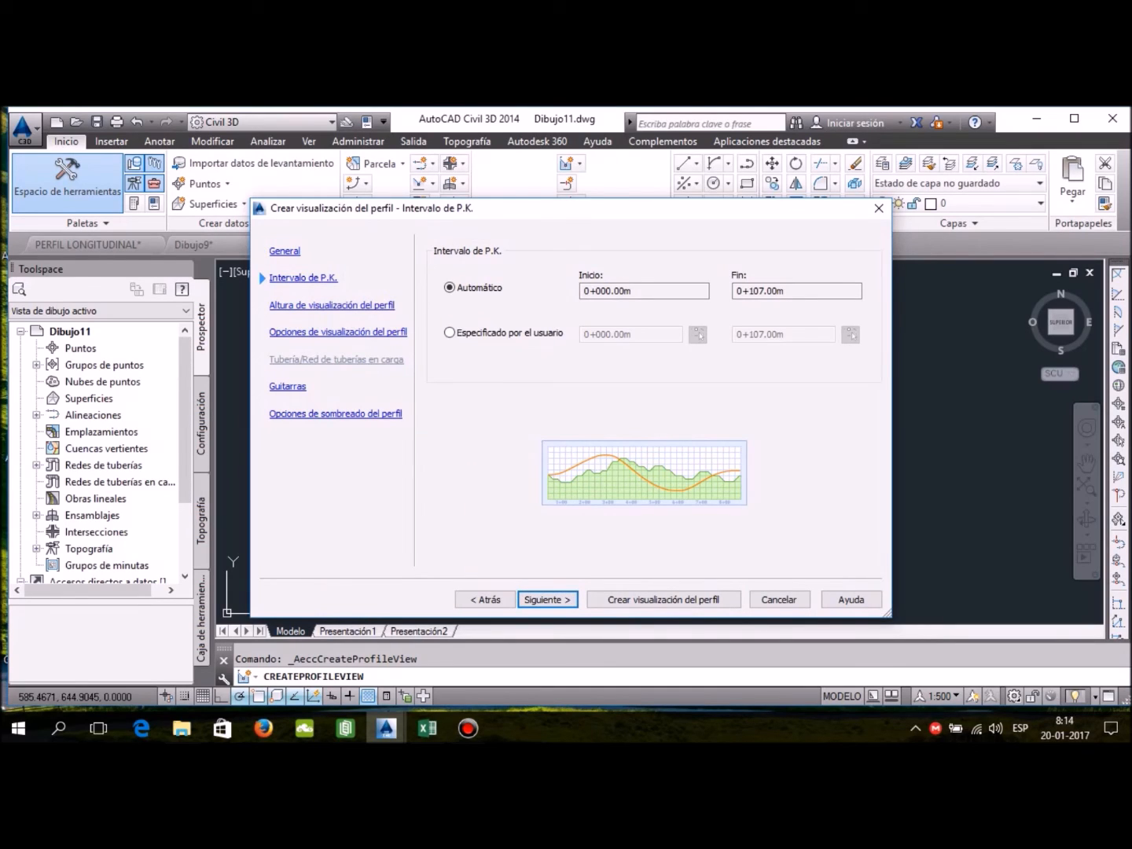
key(Return)
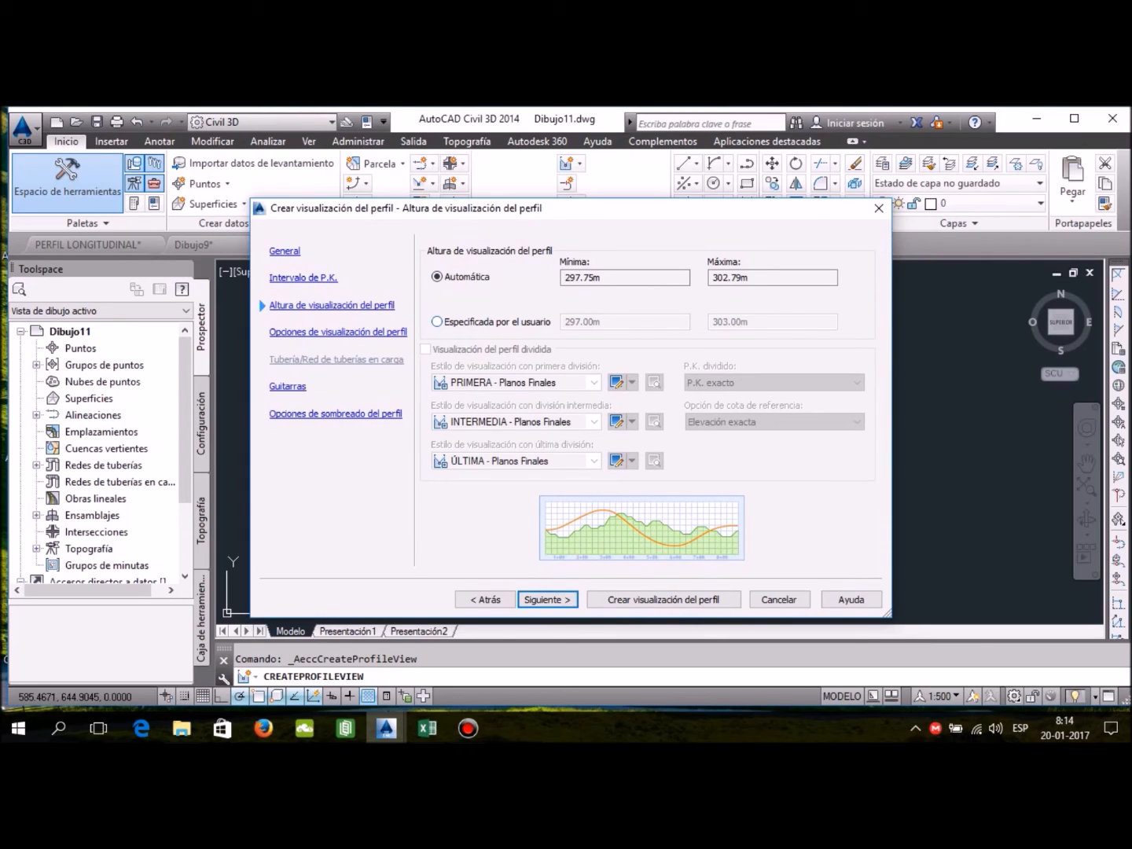
click(438, 323)
click(580, 322)
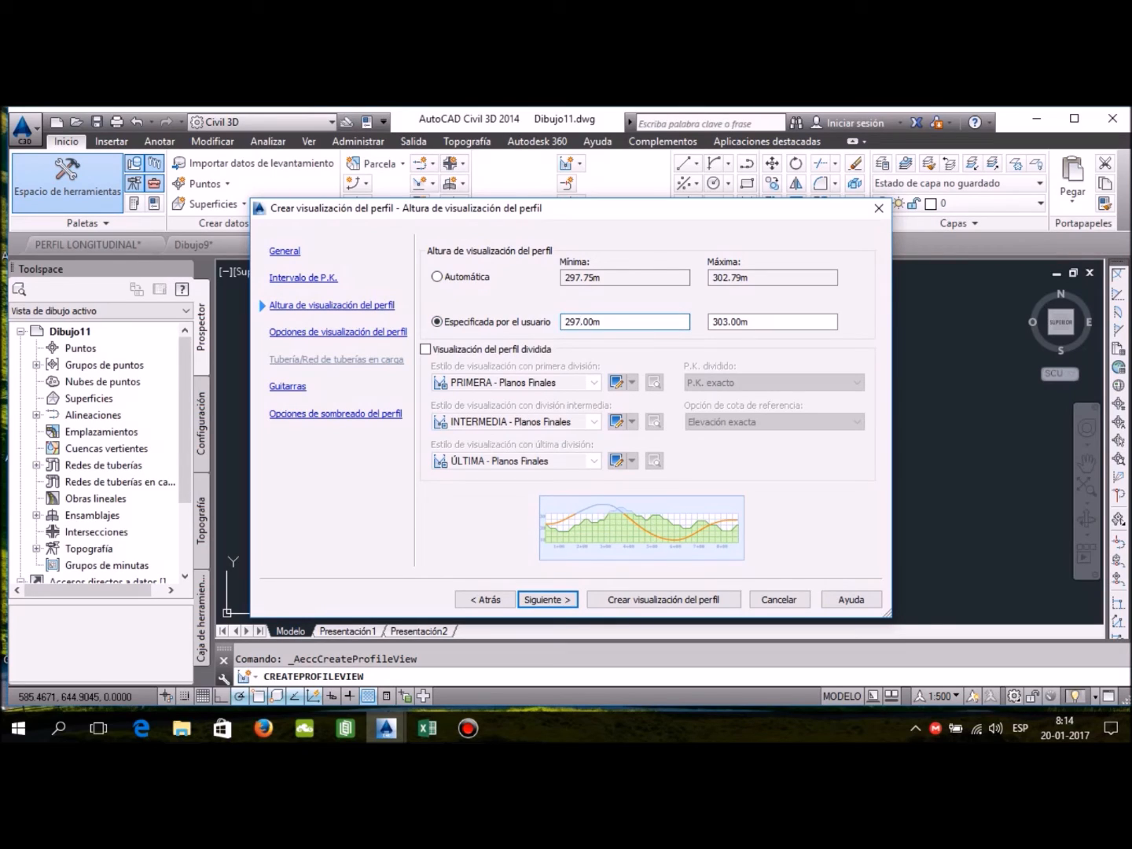
key(BackSpace)
text(6)
drag(729, 322, 723, 321)
text(4)
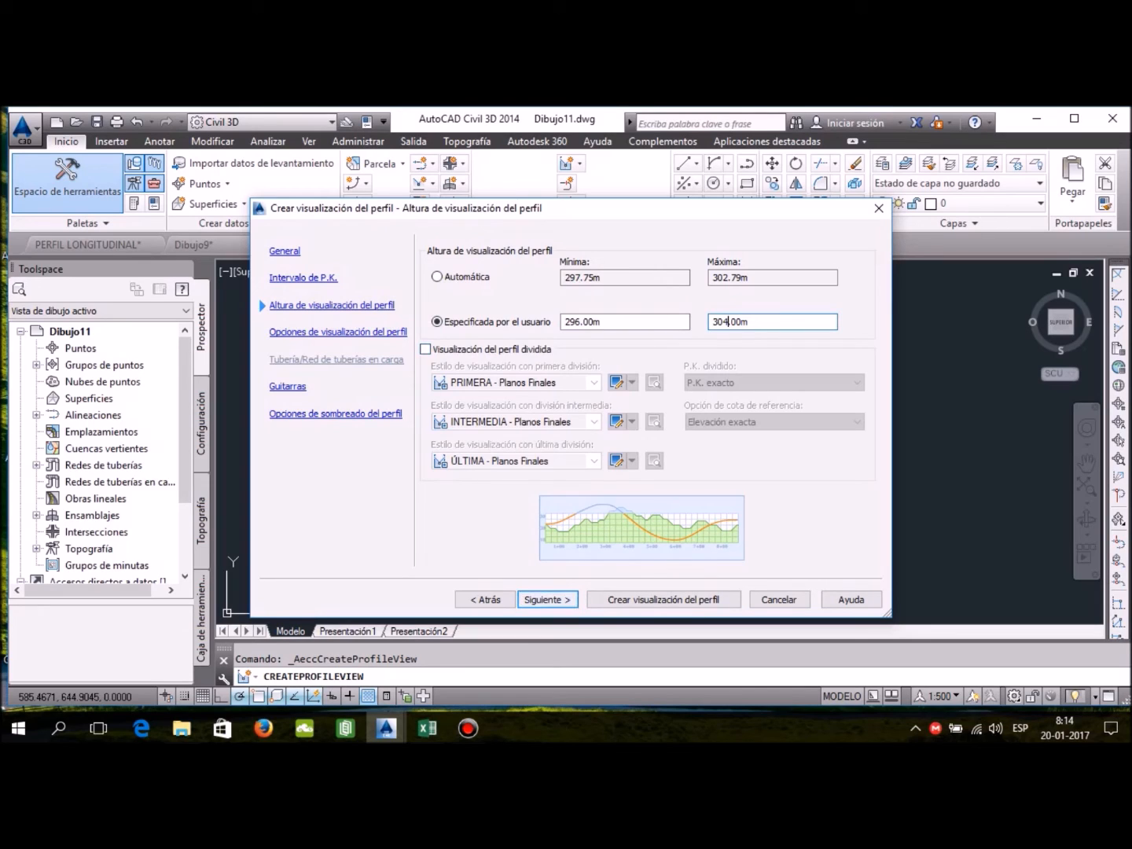
key(Return)
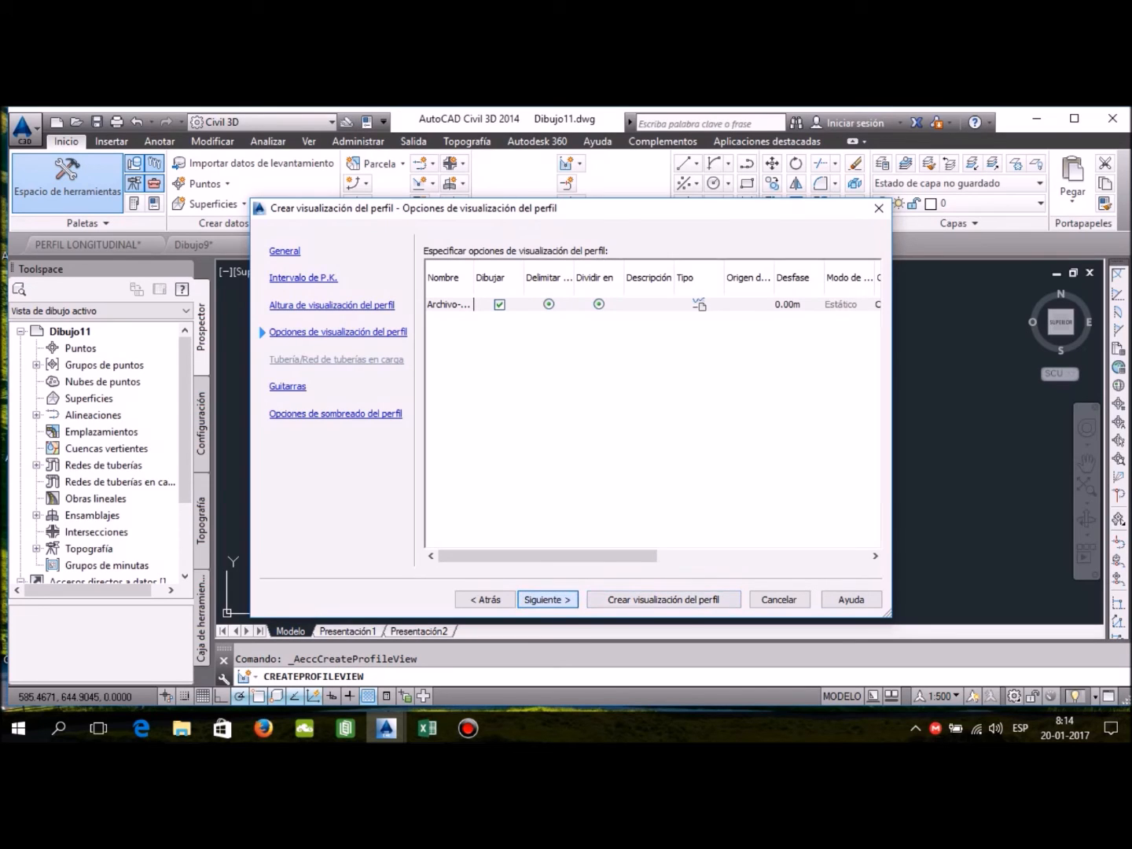
Step: Create the profile view with the _Sin Guitarra band set and place its origin at the alignment line's left end
key(Return)
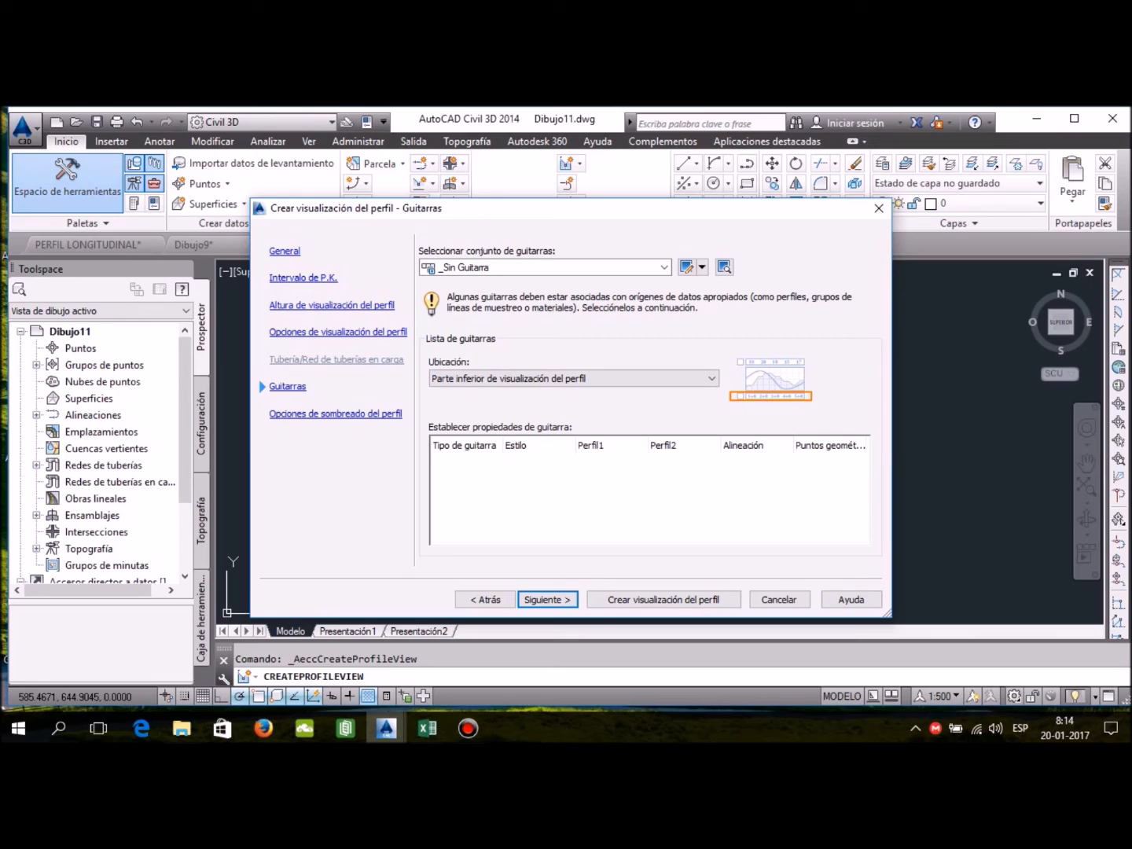
click(549, 600)
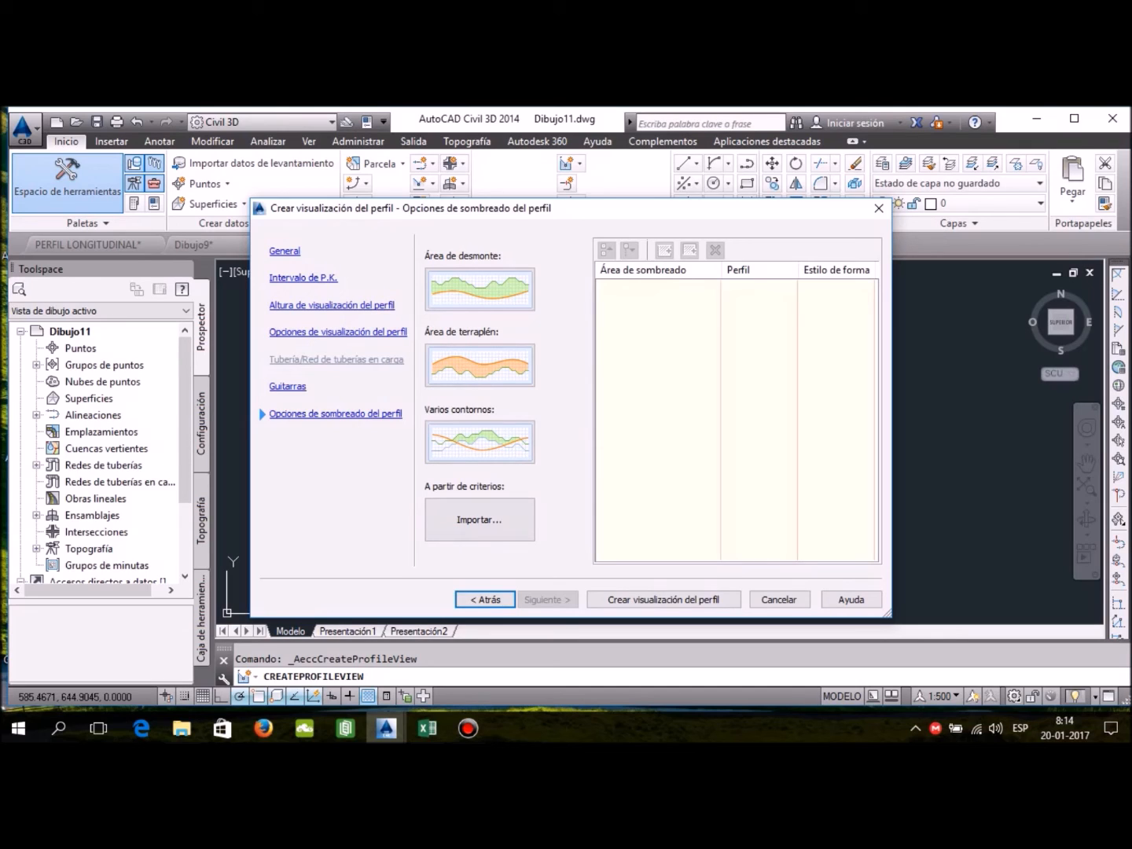
click(675, 599)
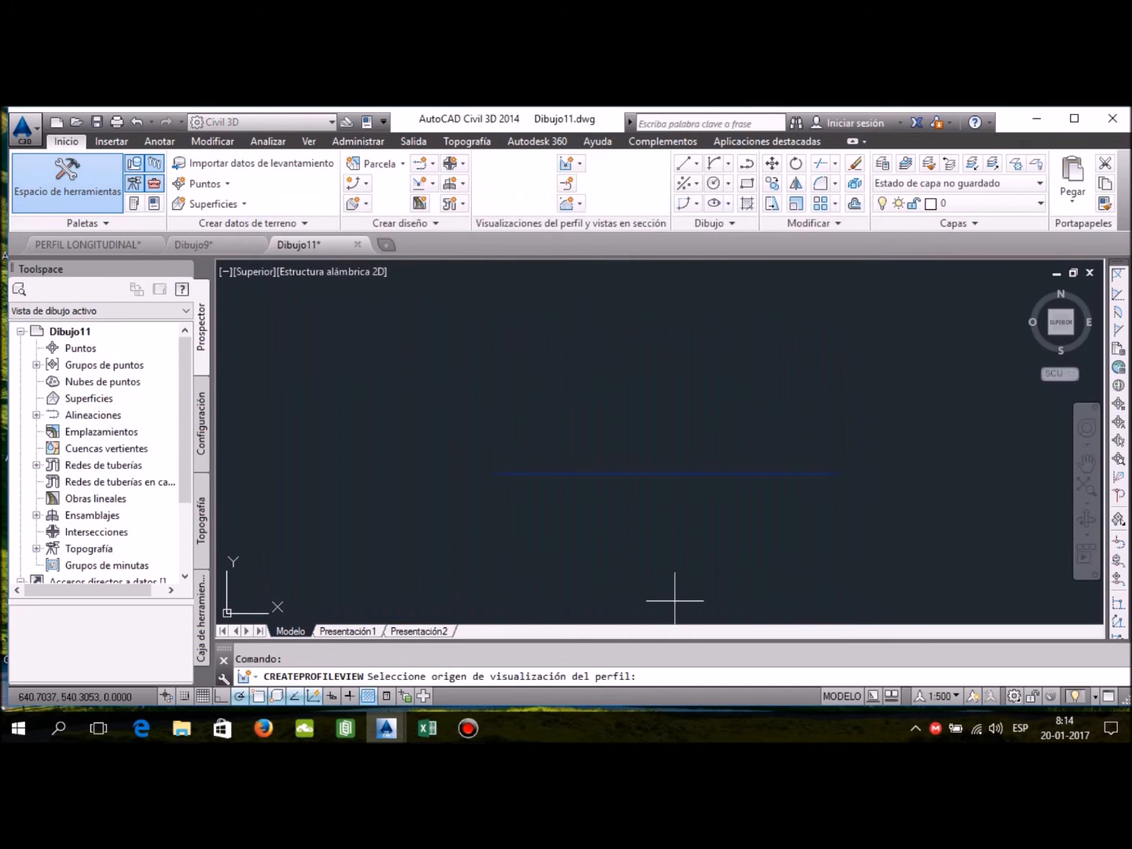
click(494, 473)
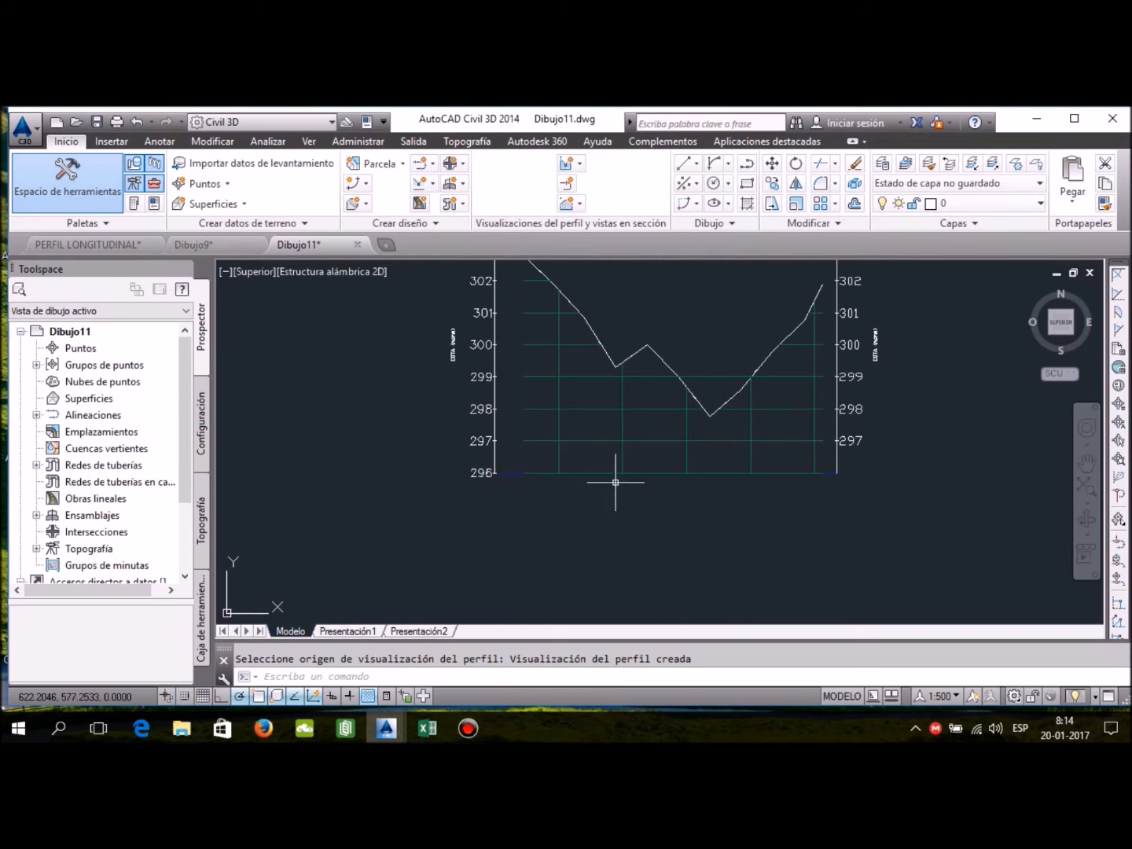
Step: Centre the whole profile in view and set the C-ALIN_Trazado layer's colour to white (blanco)
click(1086, 463)
mouse_move(652, 378)
mouse_down()
mouse_move(657, 476)
mouse_move(641, 511)
mouse_move(623, 517)
mouse_move(614, 466)
mouse_move(620, 481)
mouse_up()
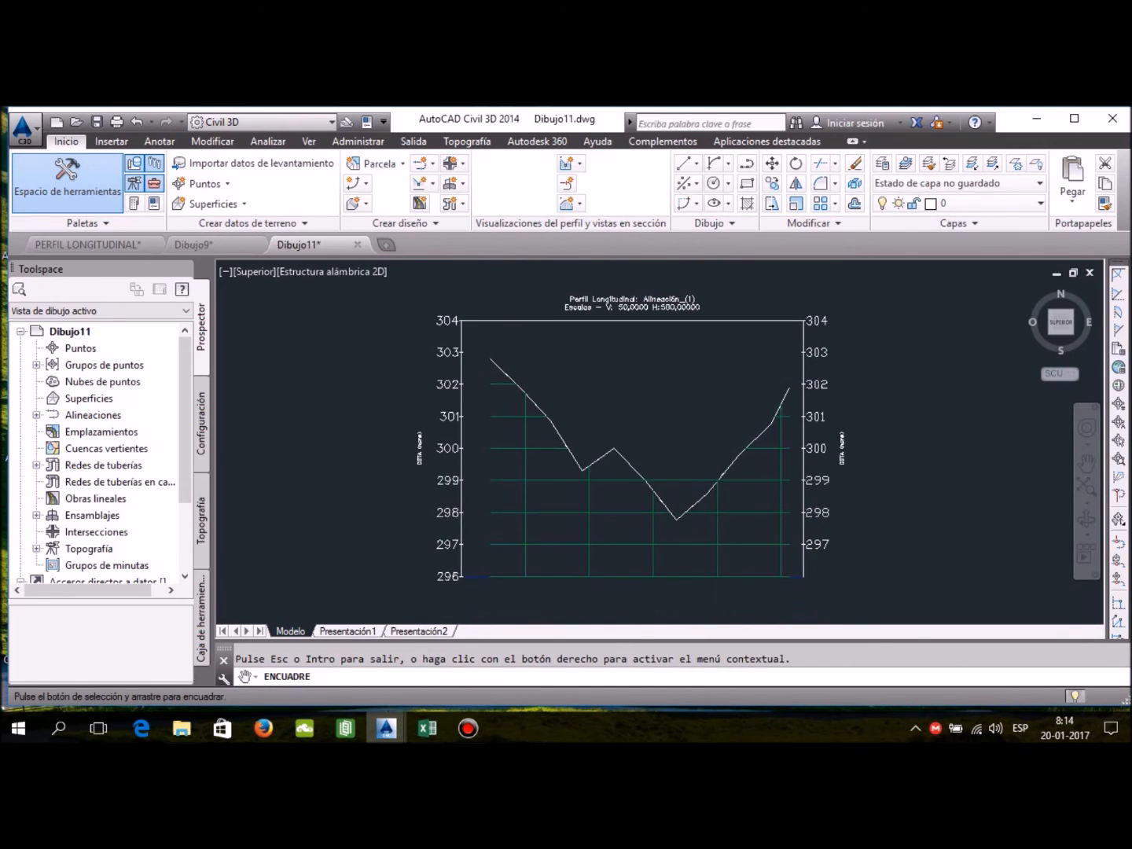
key(Escape)
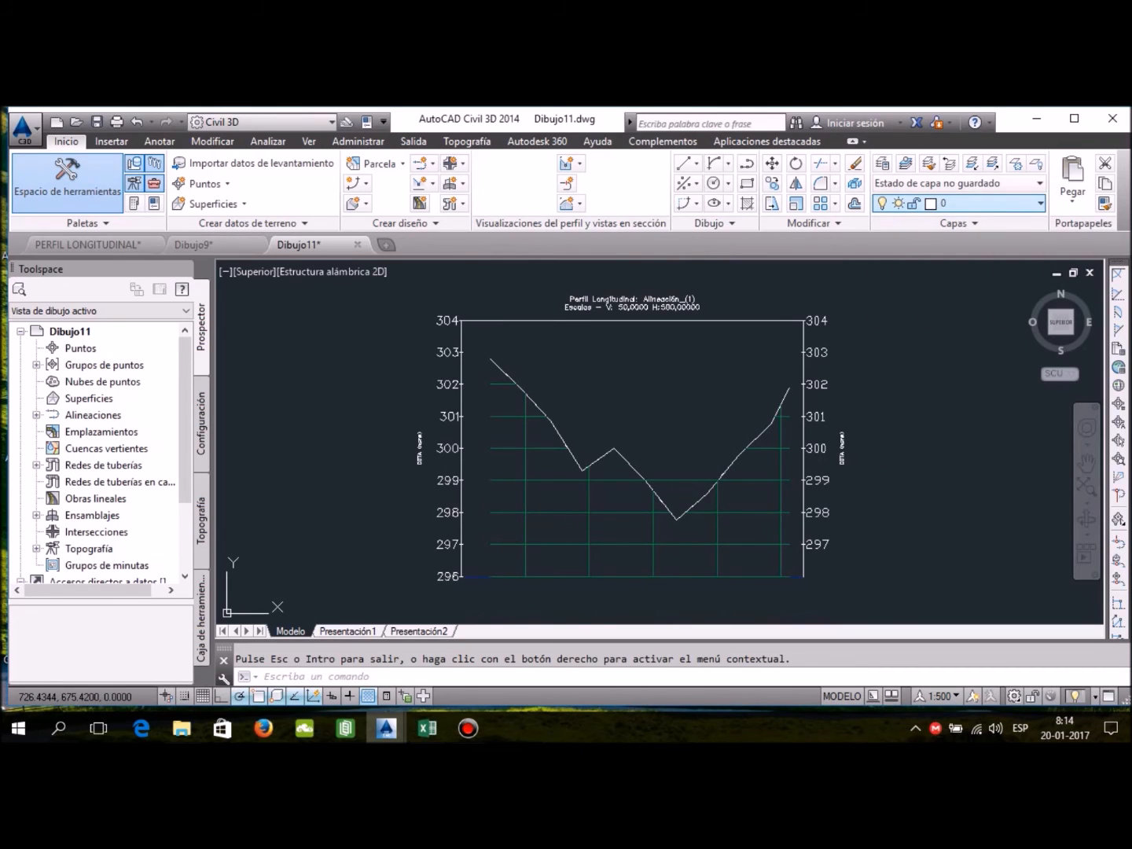
click(1010, 203)
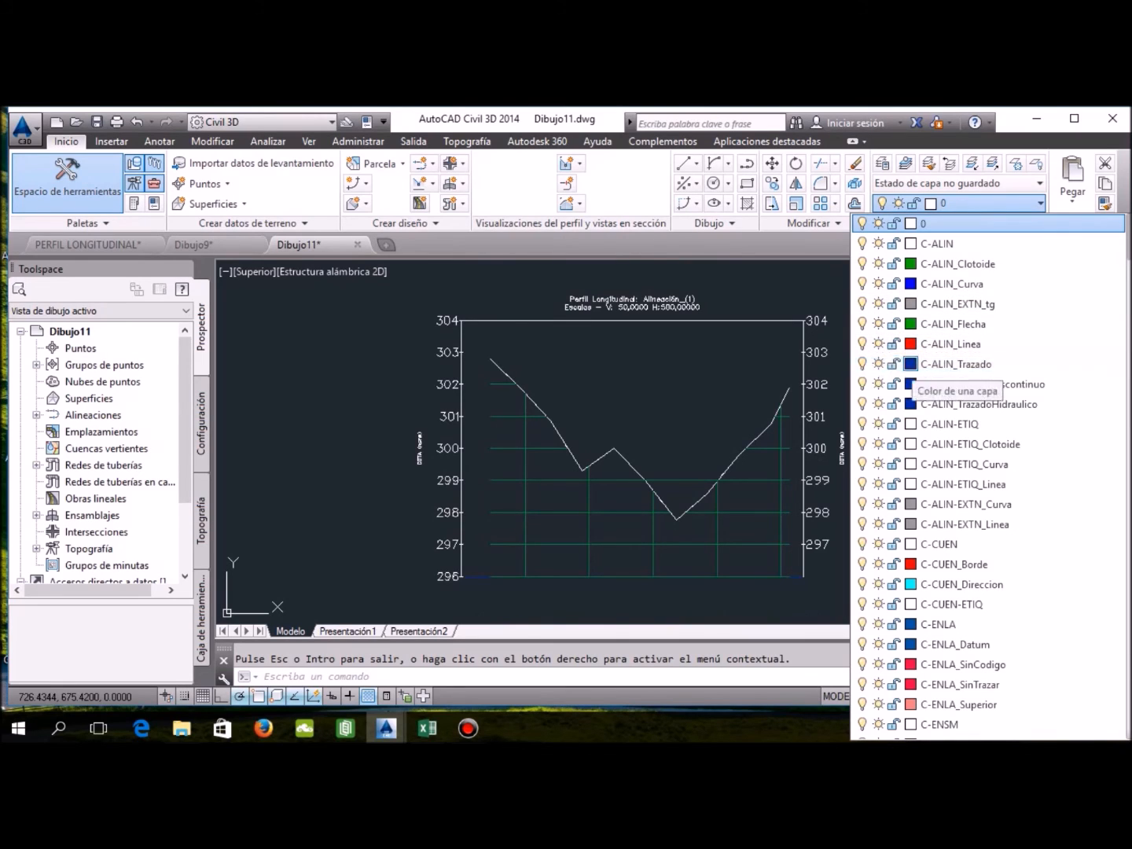
click(910, 365)
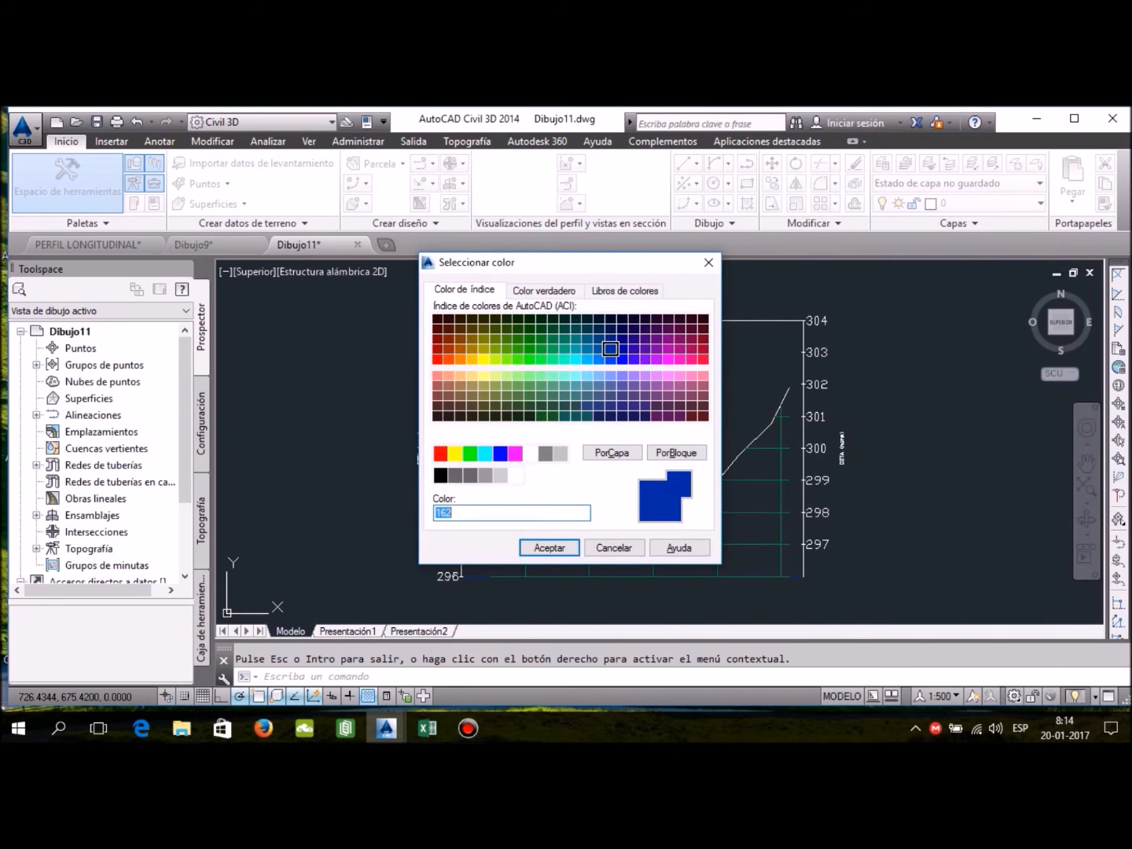
click(531, 455)
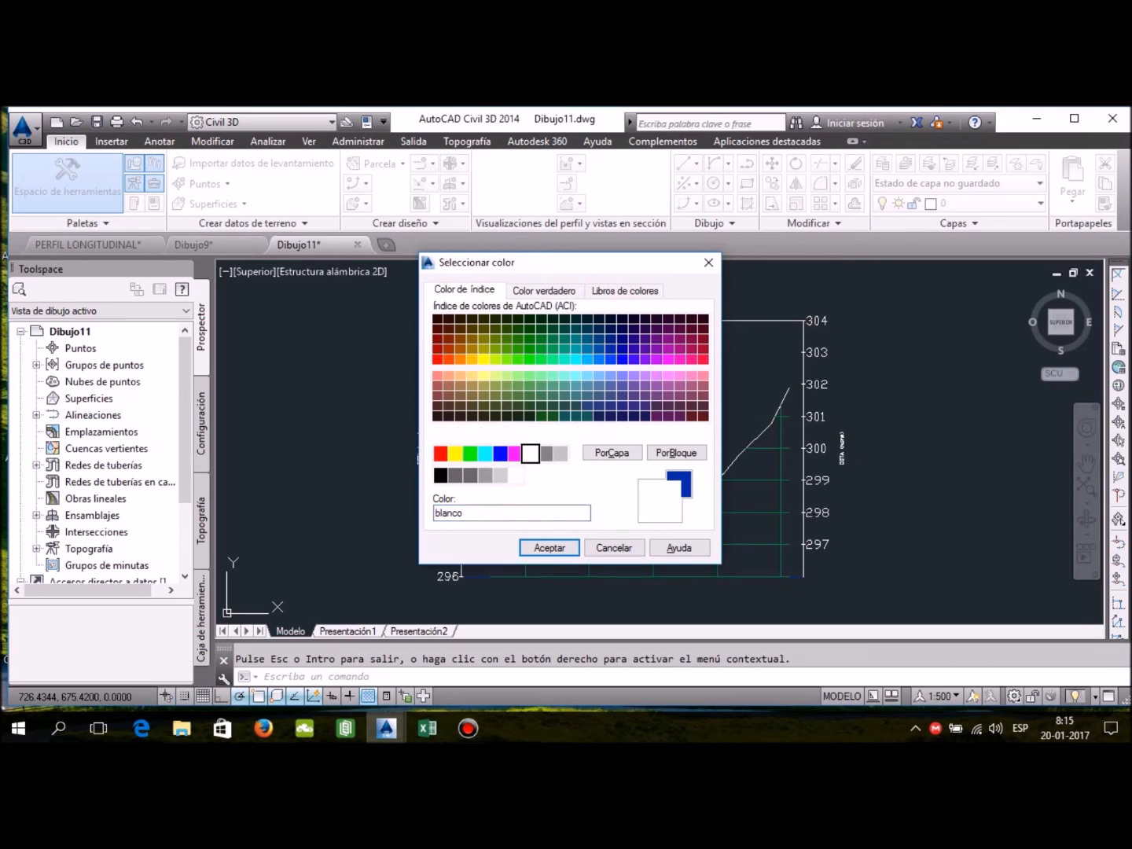
click(549, 548)
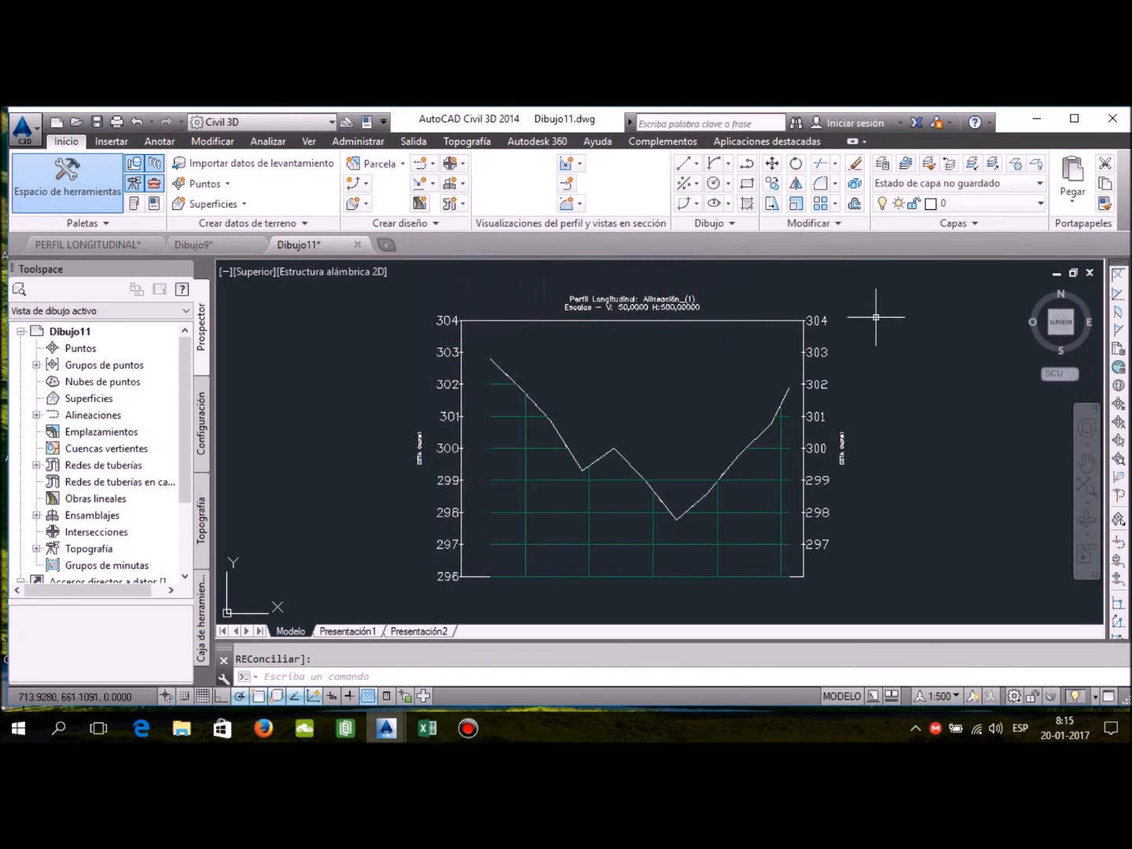
Step: Turn off the grid layers C-VISP_RejillaPrincipal and C-VISP_RejillaSecundaria
click(958, 203)
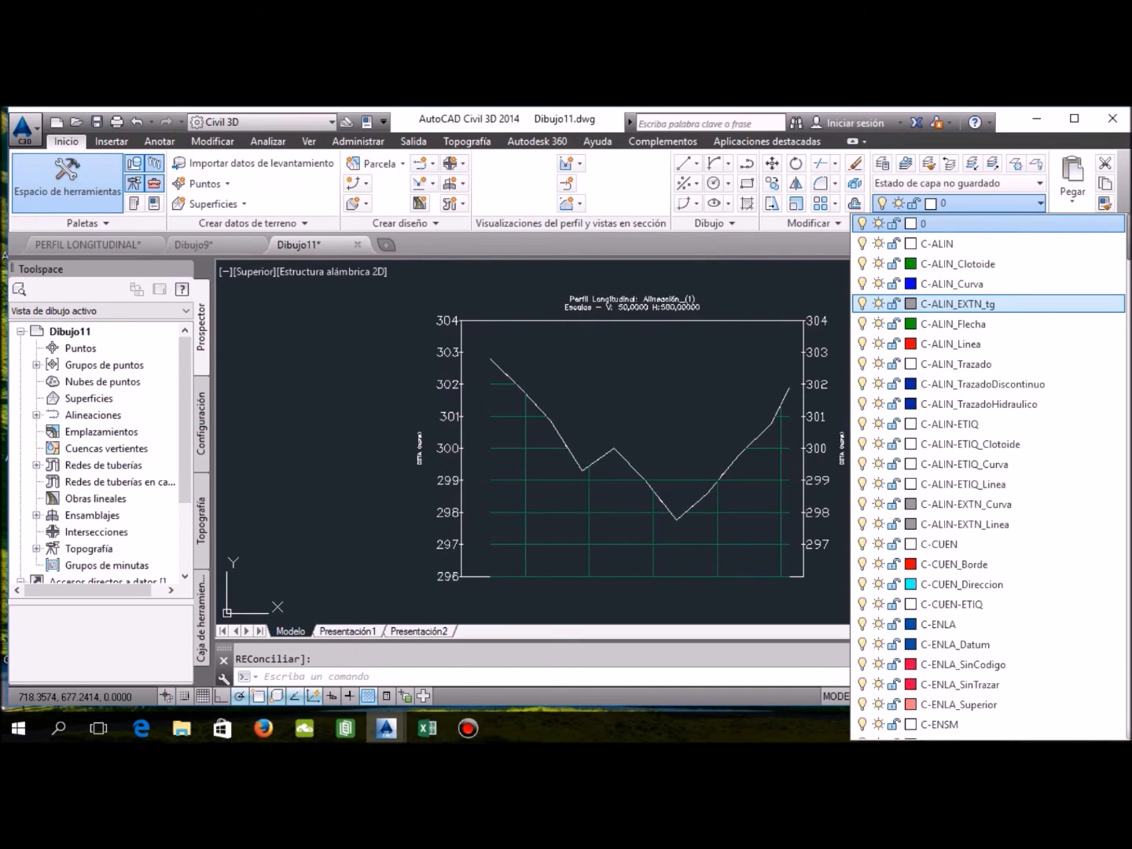
scroll(982, 303, down, 7)
scroll(991, 480, down, 15)
scroll(983, 393, down, 5)
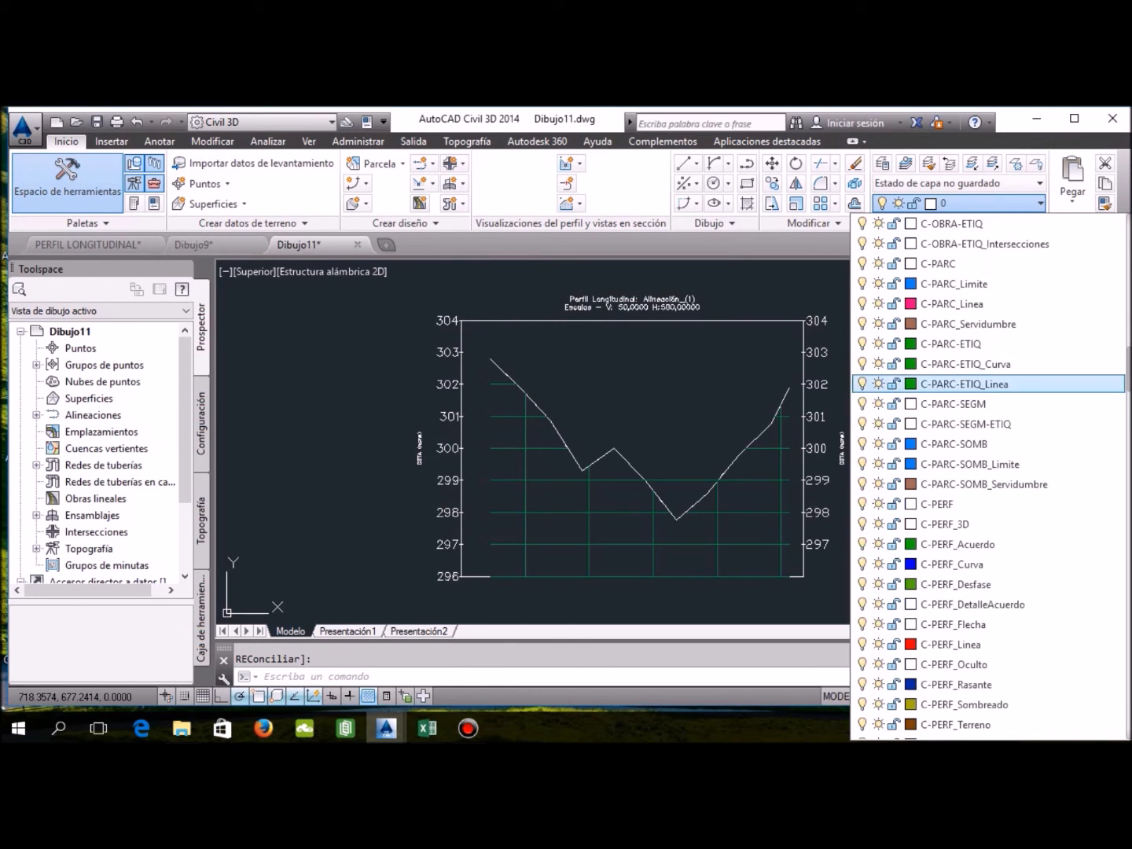
scroll(983, 304, down, 1)
scroll(983, 303, down, 10)
scroll(982, 303, down, 13)
scroll(983, 304, down, 20)
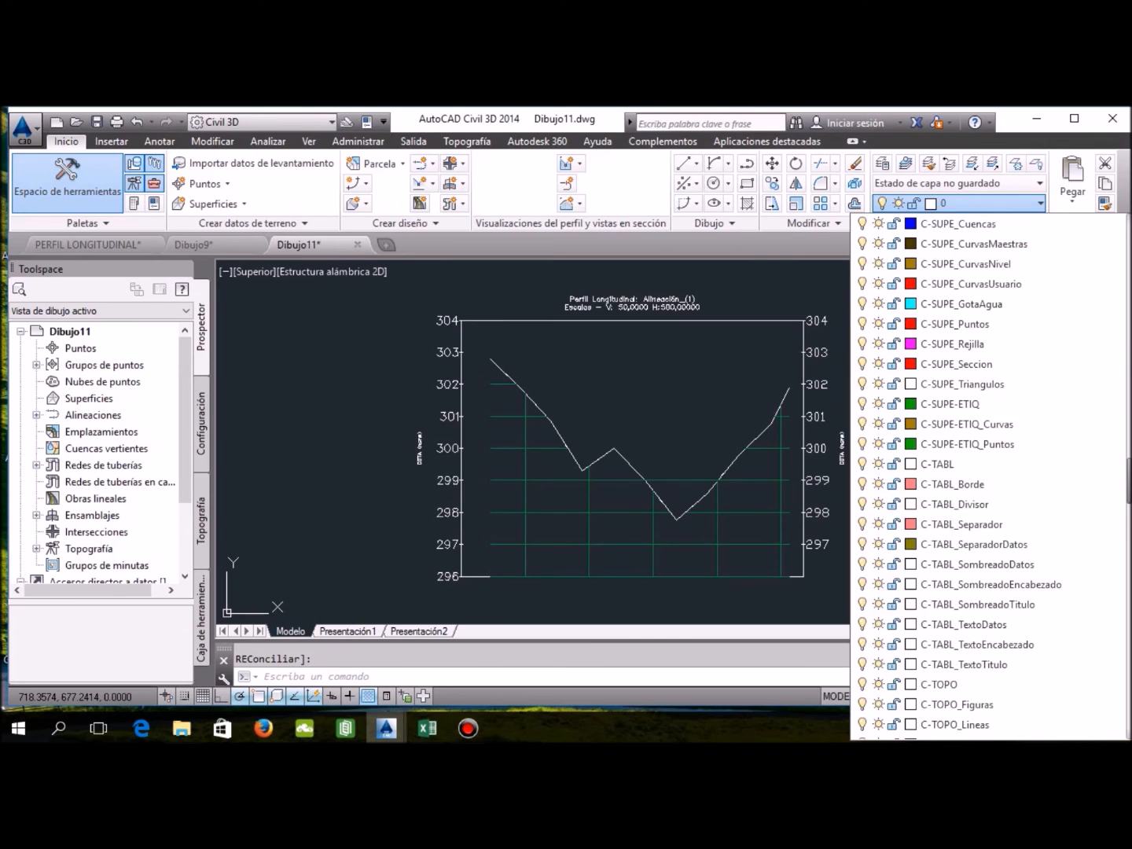
scroll(983, 304, down, 11)
scroll(991, 477, down, 3)
scroll(990, 512, down, 9)
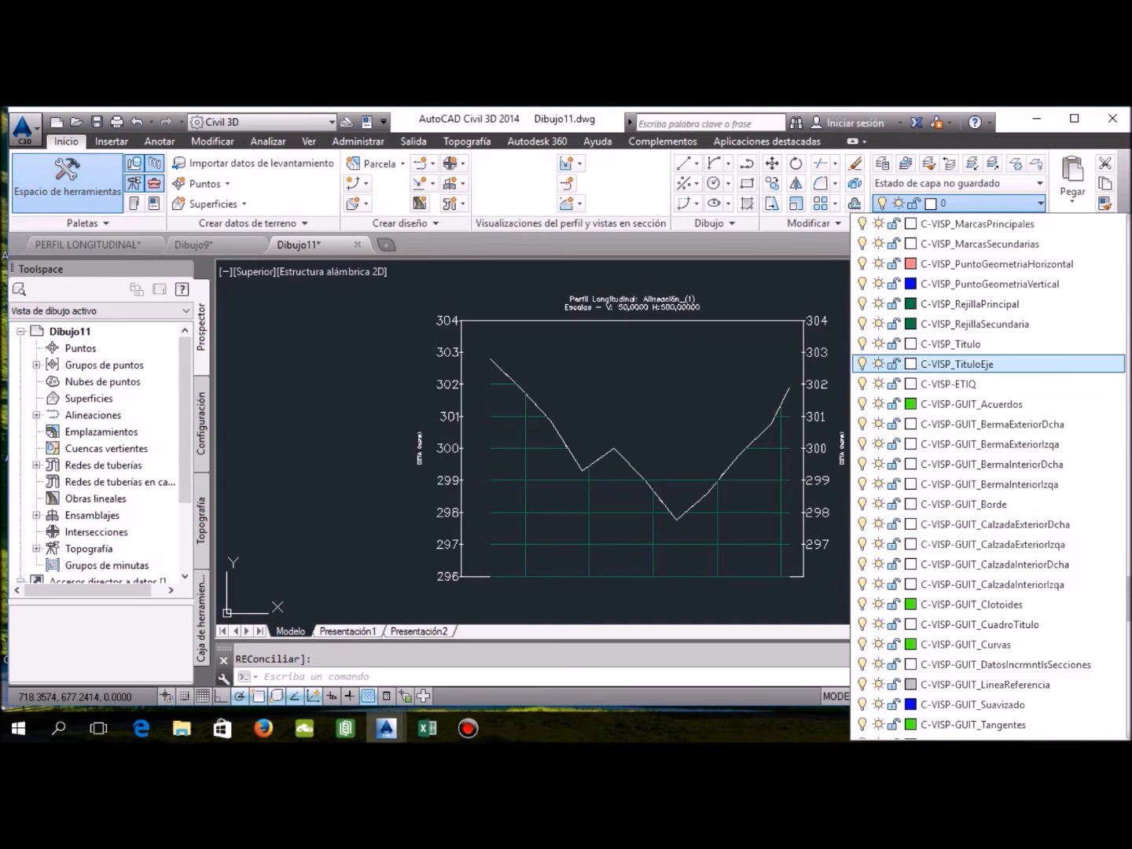
click(863, 303)
click(863, 323)
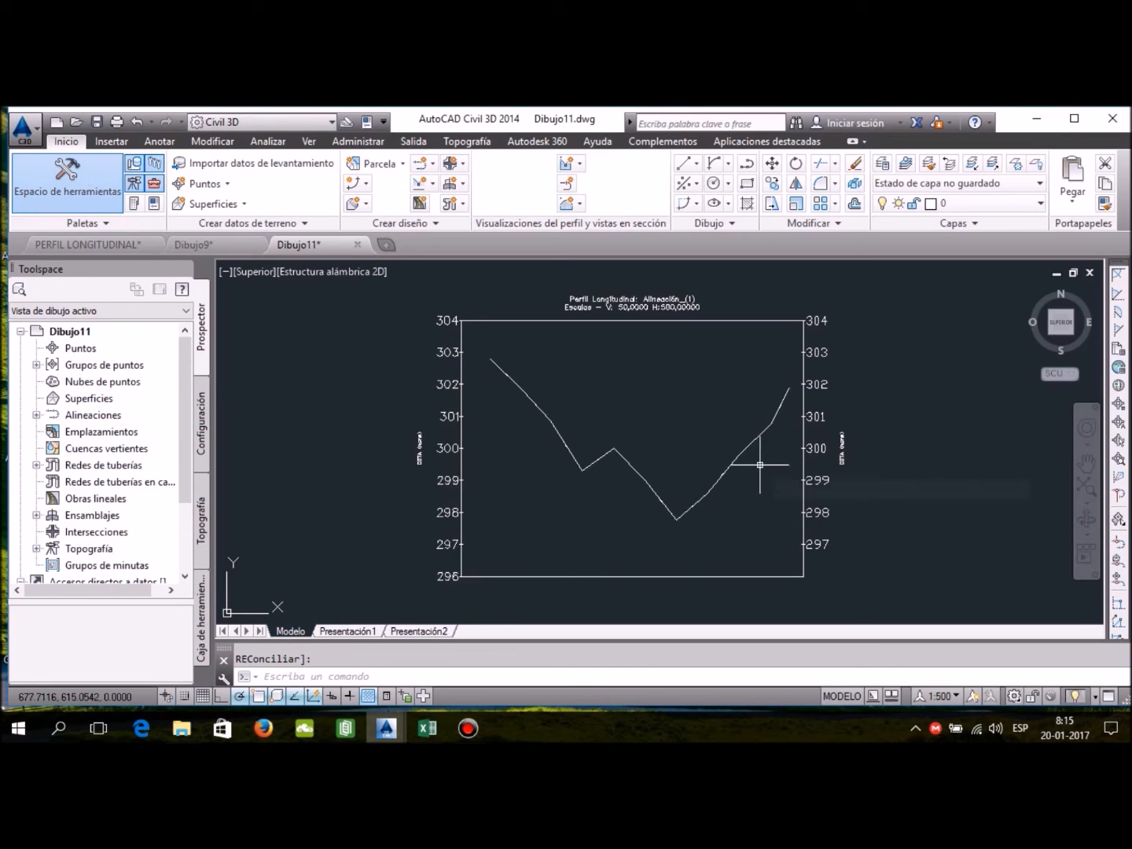
mouse_move(760, 464)
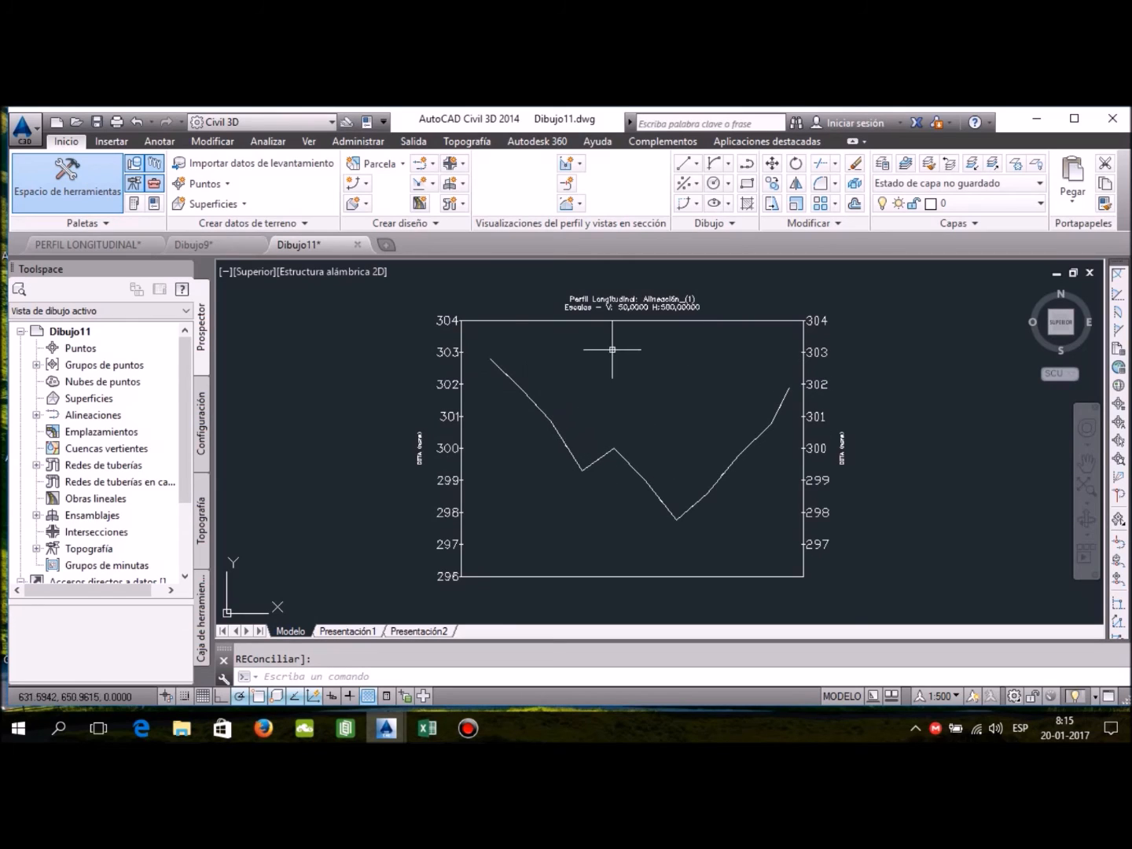
Step: Draw vertical lines from the profile's first and last points down to the 296 m base line
click(696, 183)
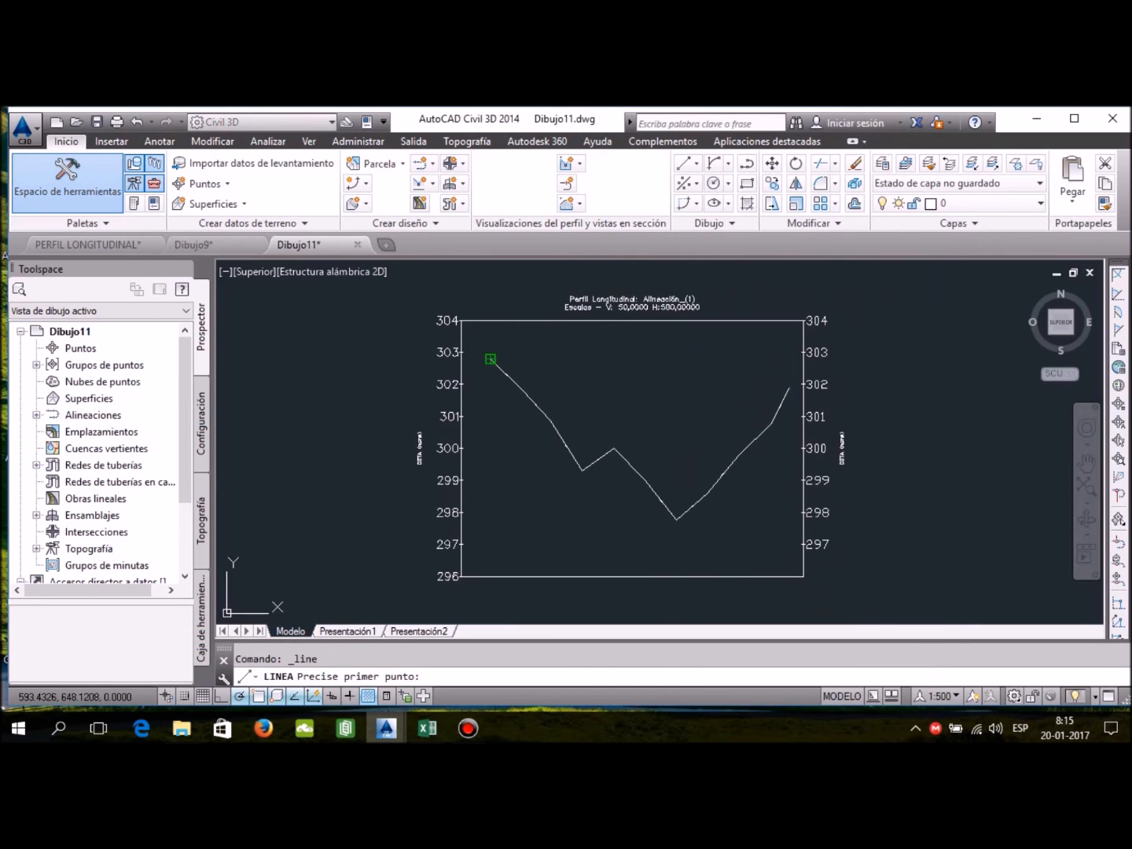
click(491, 360)
click(490, 577)
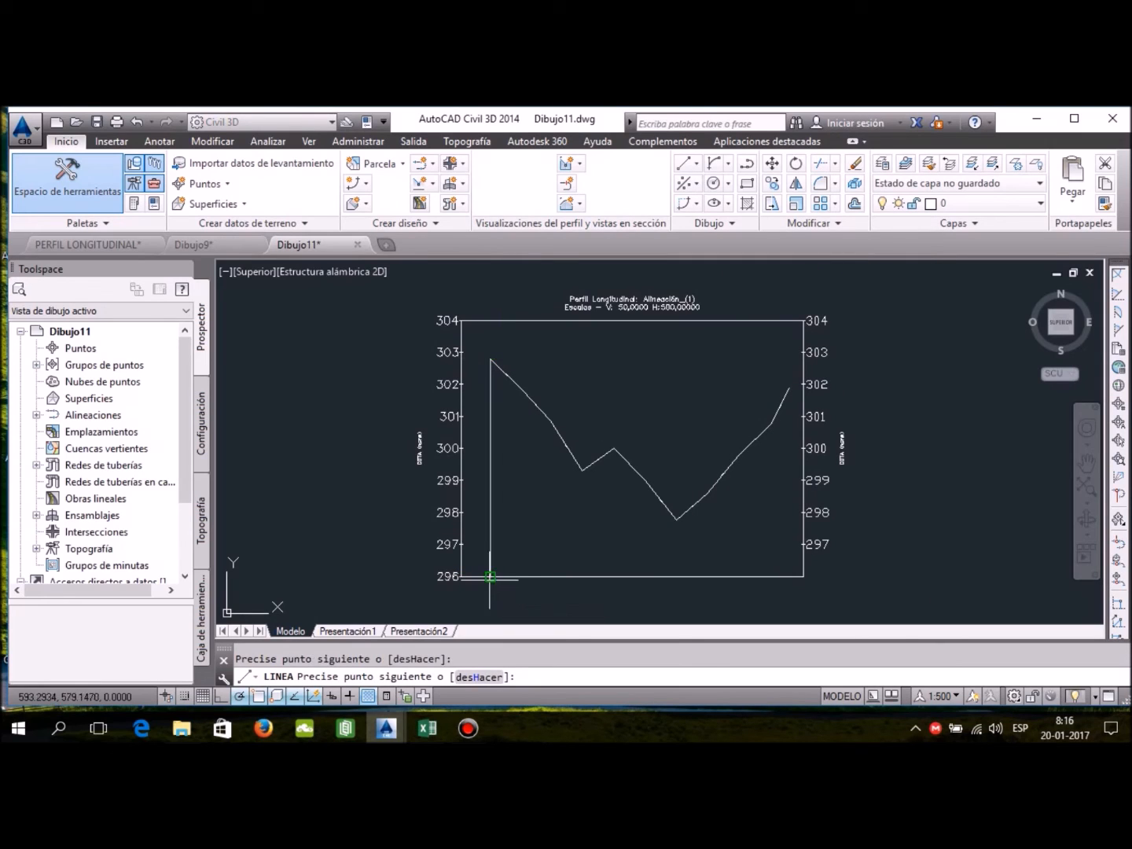
key(Escape)
click(695, 163)
click(723, 190)
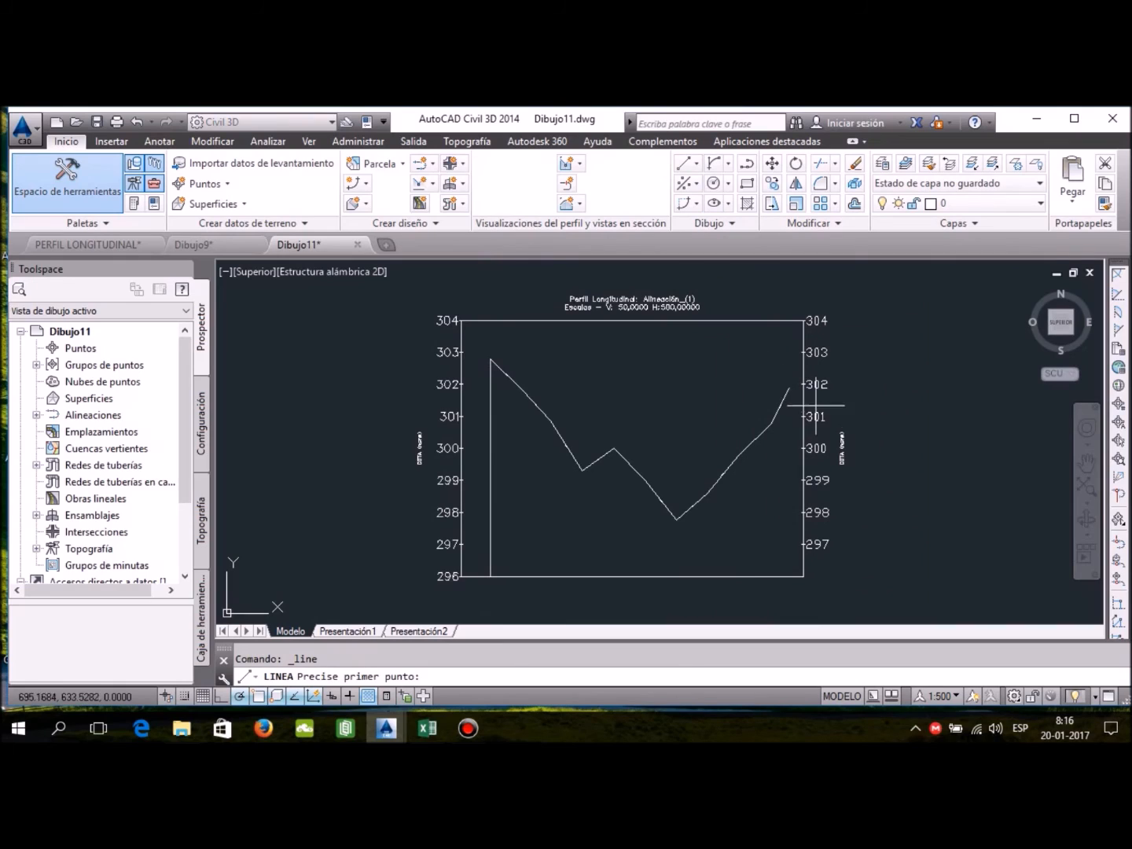
click(790, 388)
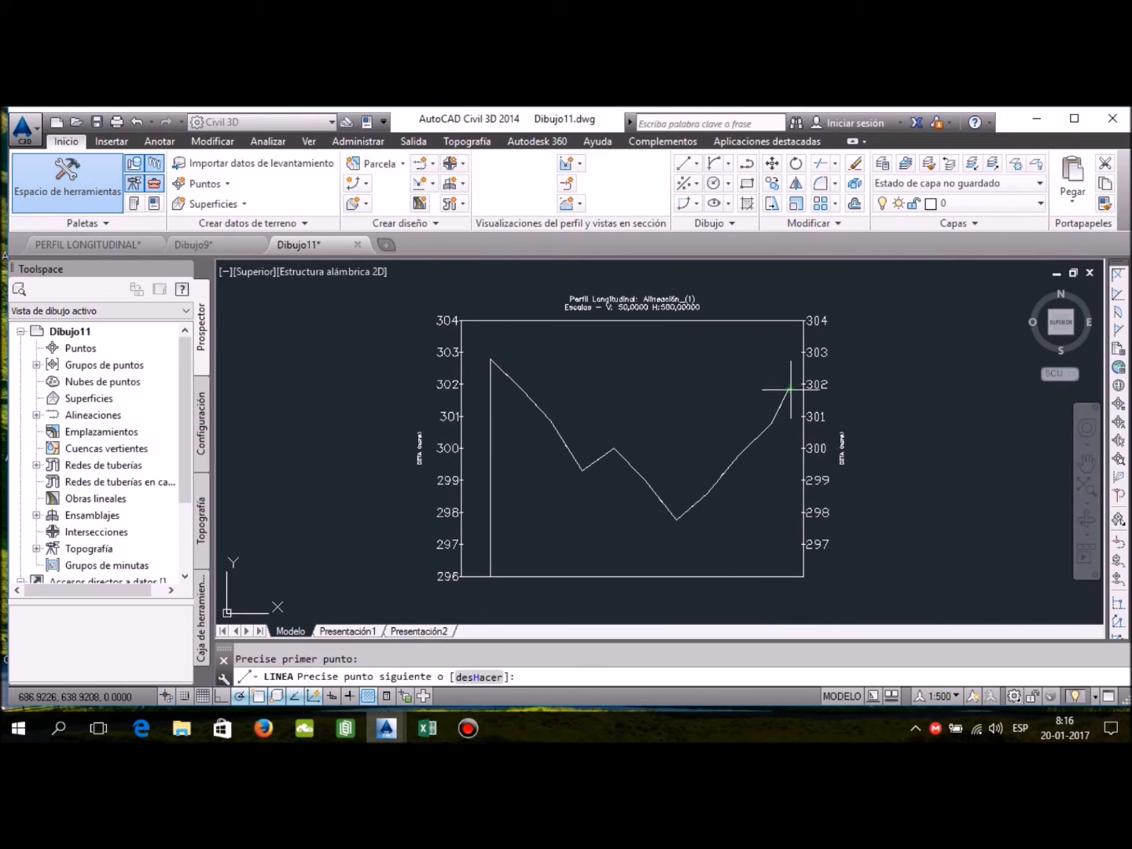
click(788, 576)
key(Escape)
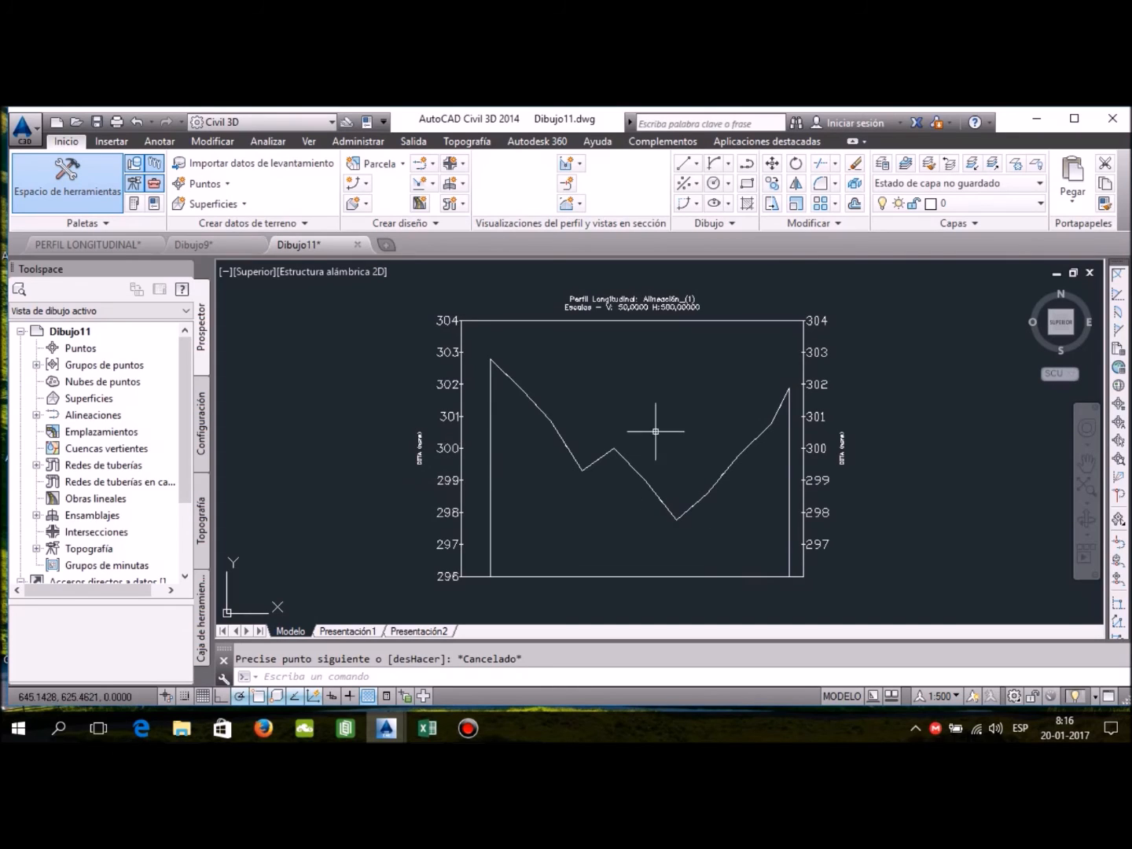
Step: Draw a vertical line from the profile's middle peak at 300 m down to the base line
click(686, 164)
click(730, 189)
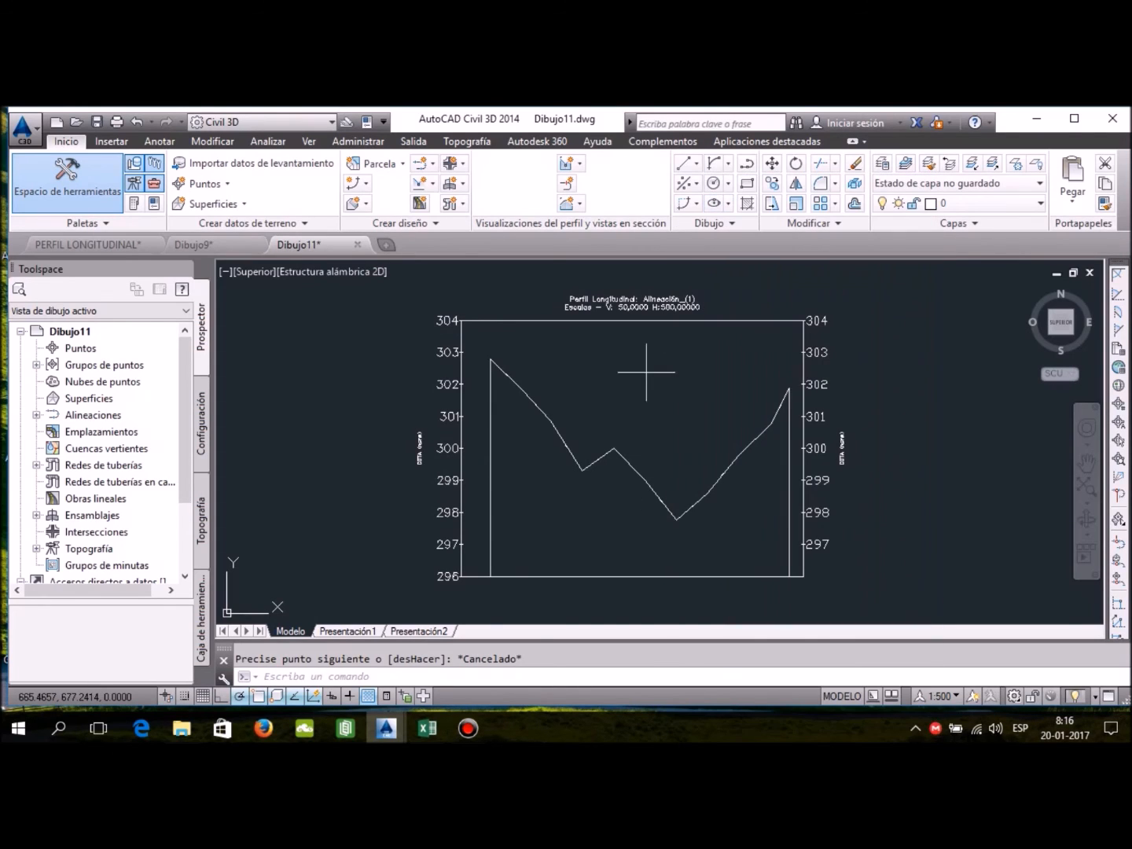
click(614, 449)
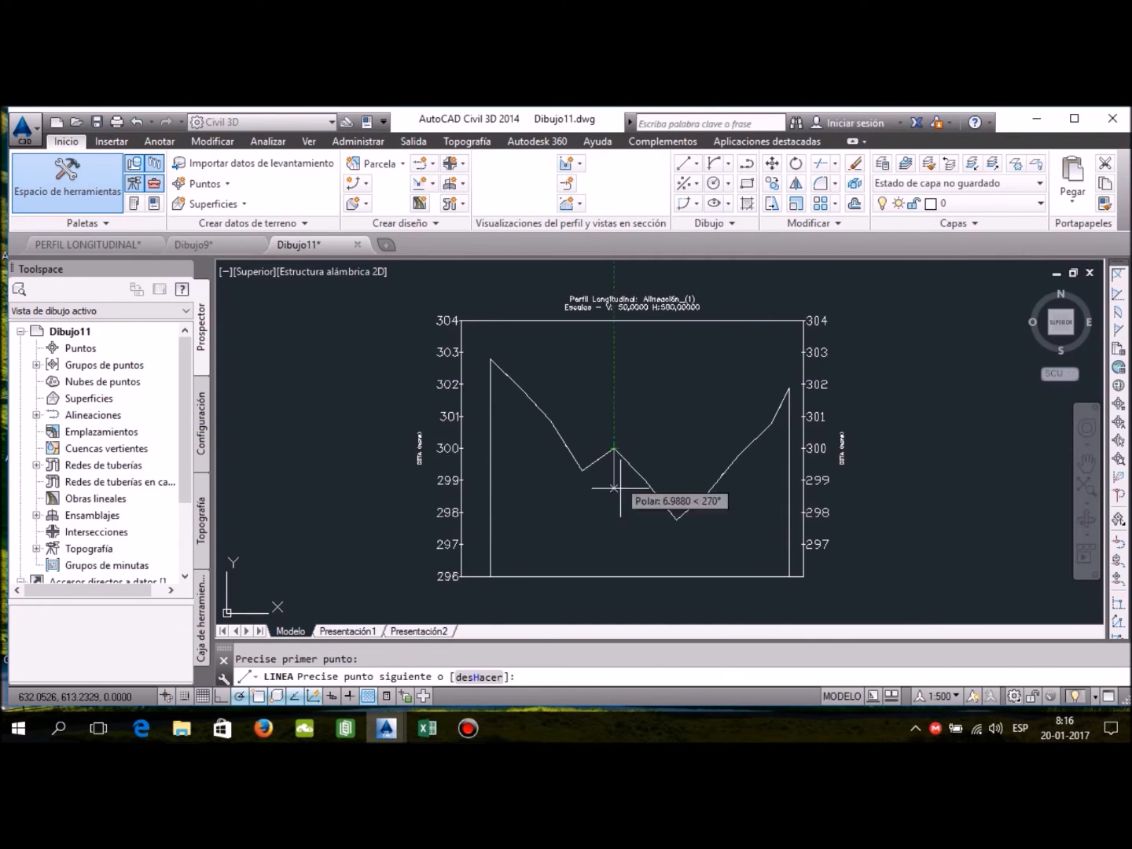
click(614, 576)
key(Escape)
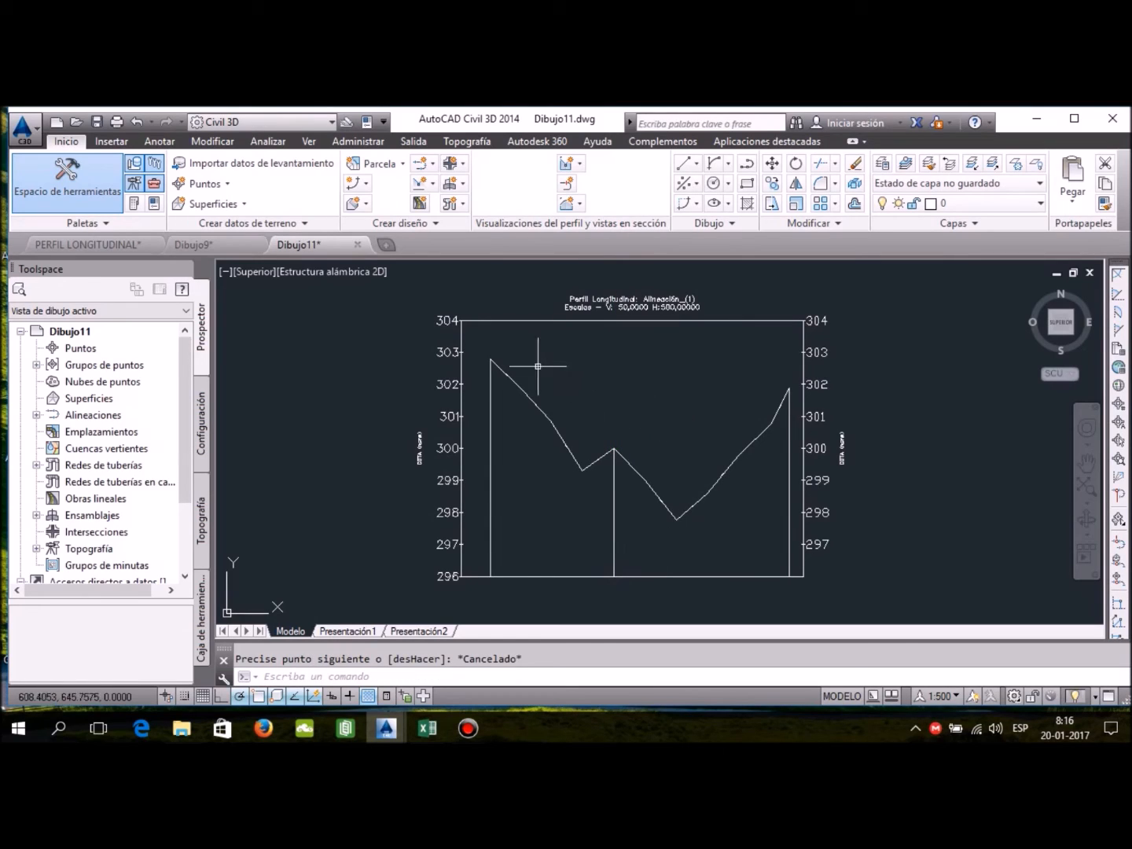
Step: In the Dibujo9 drawing, draw a line from the middle peak's foot 30 units right along the base, then 31 units up
click(193, 244)
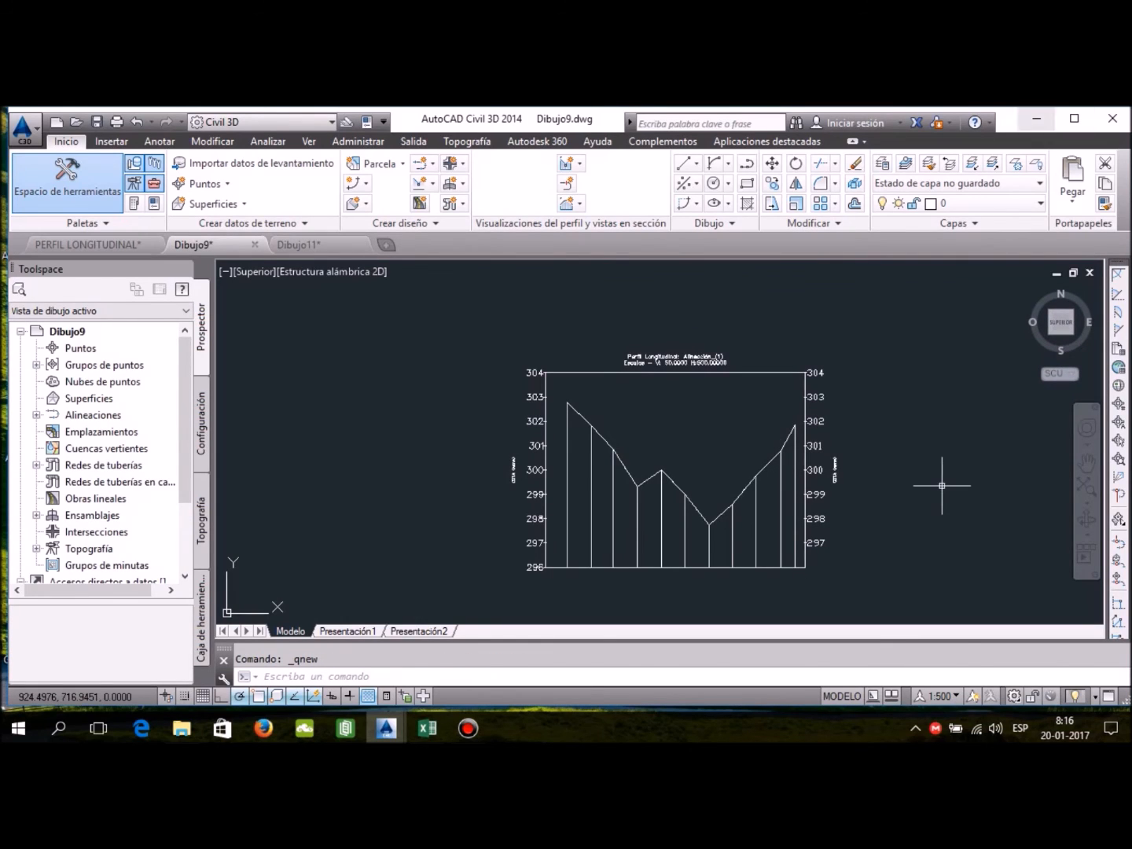
scroll(943, 480, up, 2)
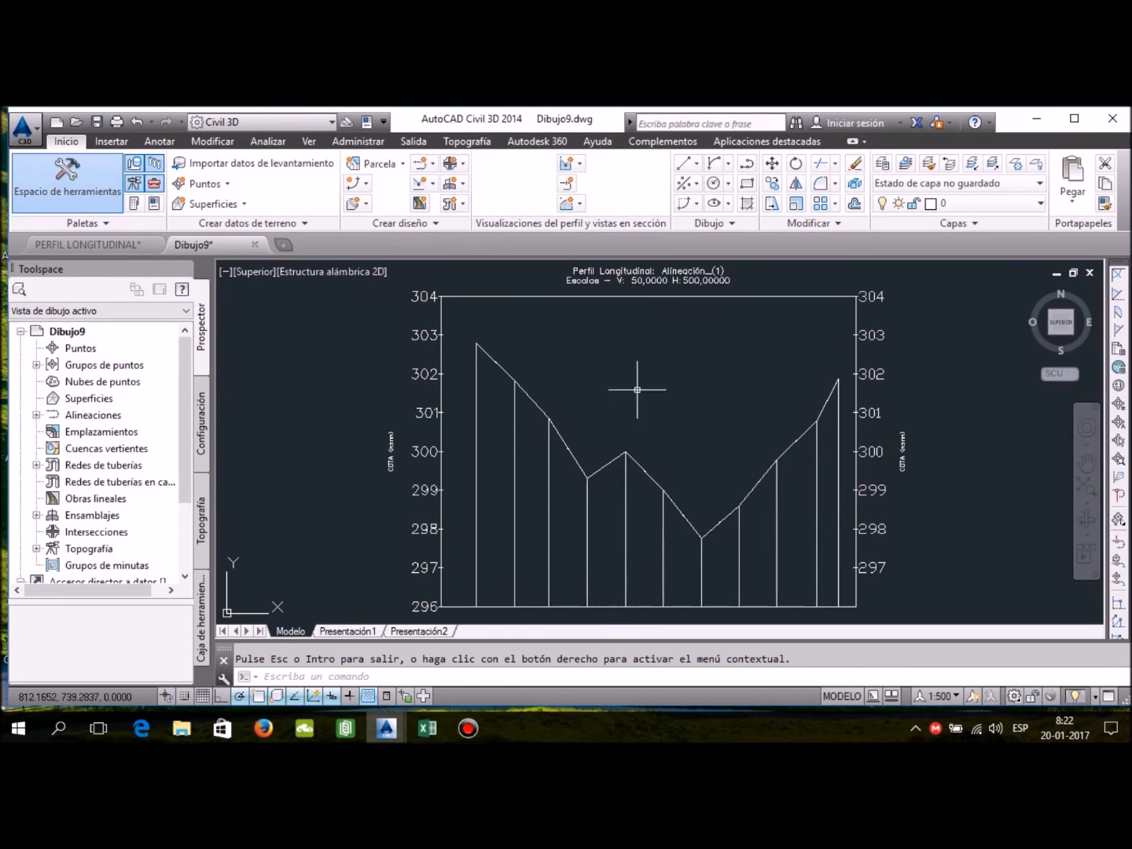
click(697, 162)
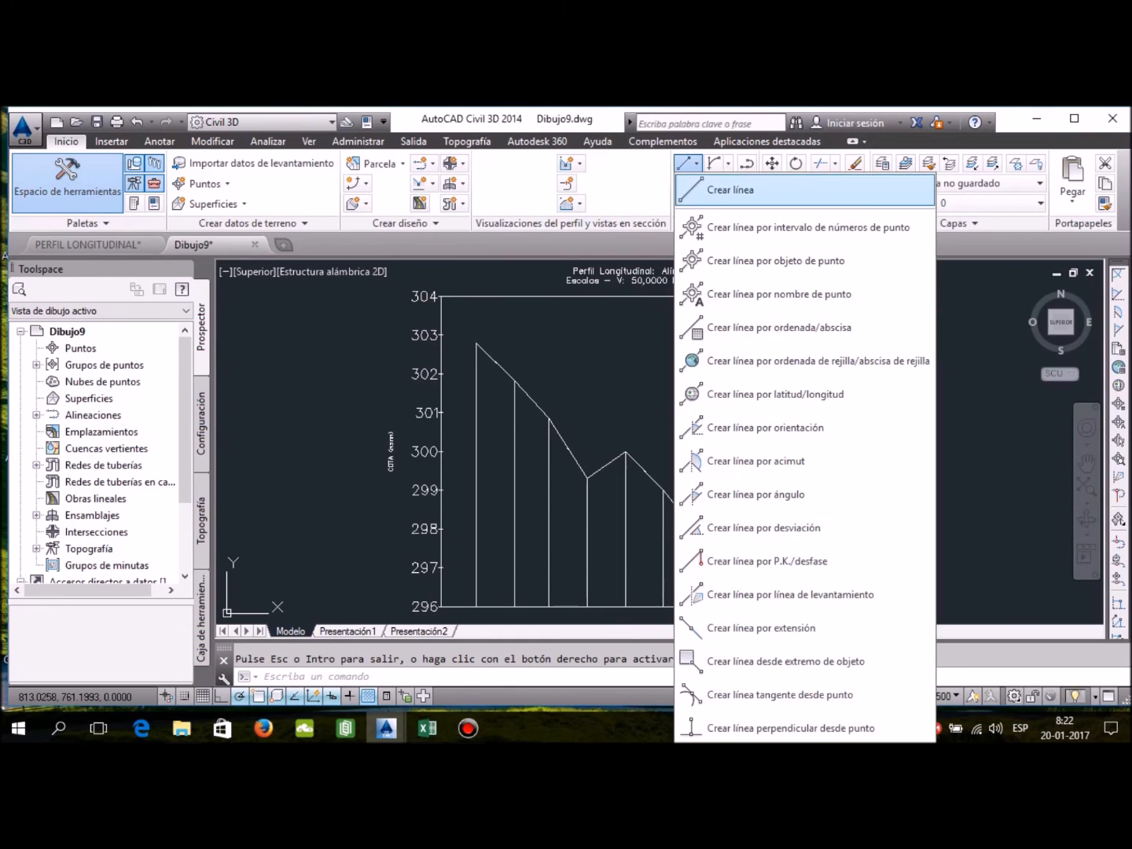
click(730, 189)
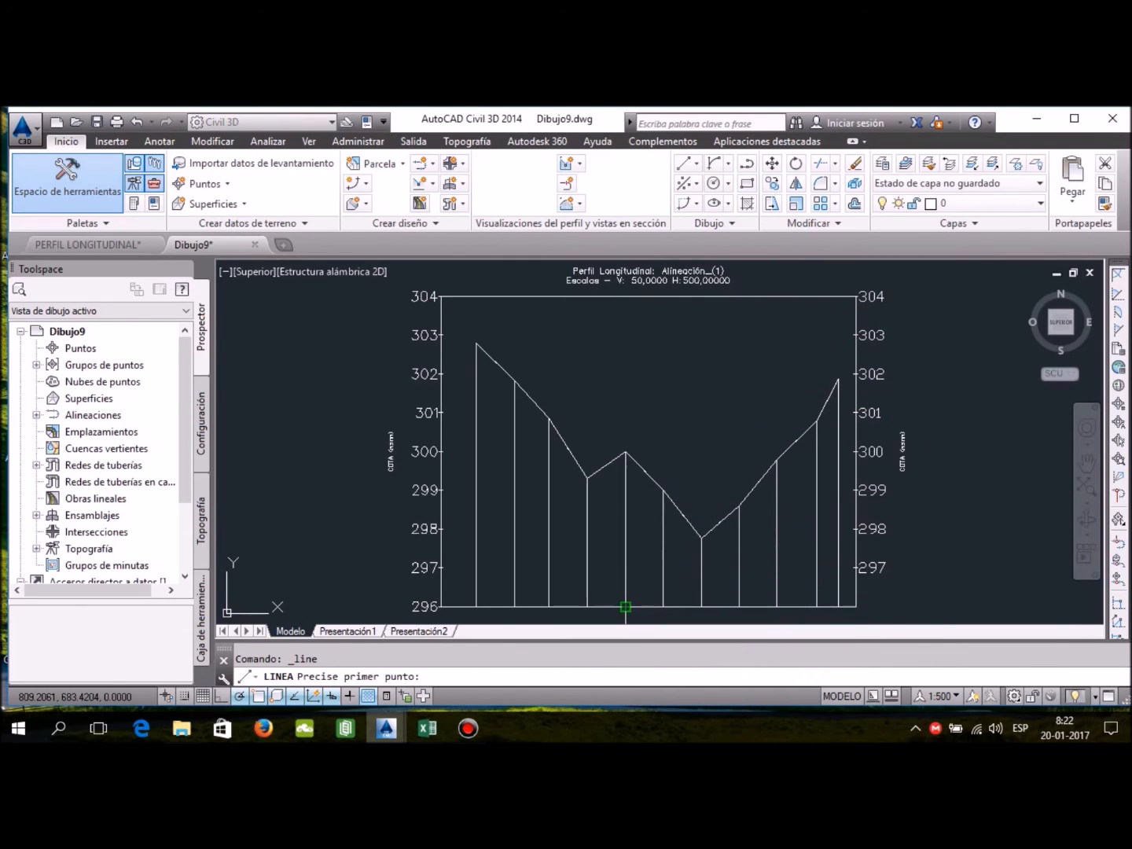
click(626, 607)
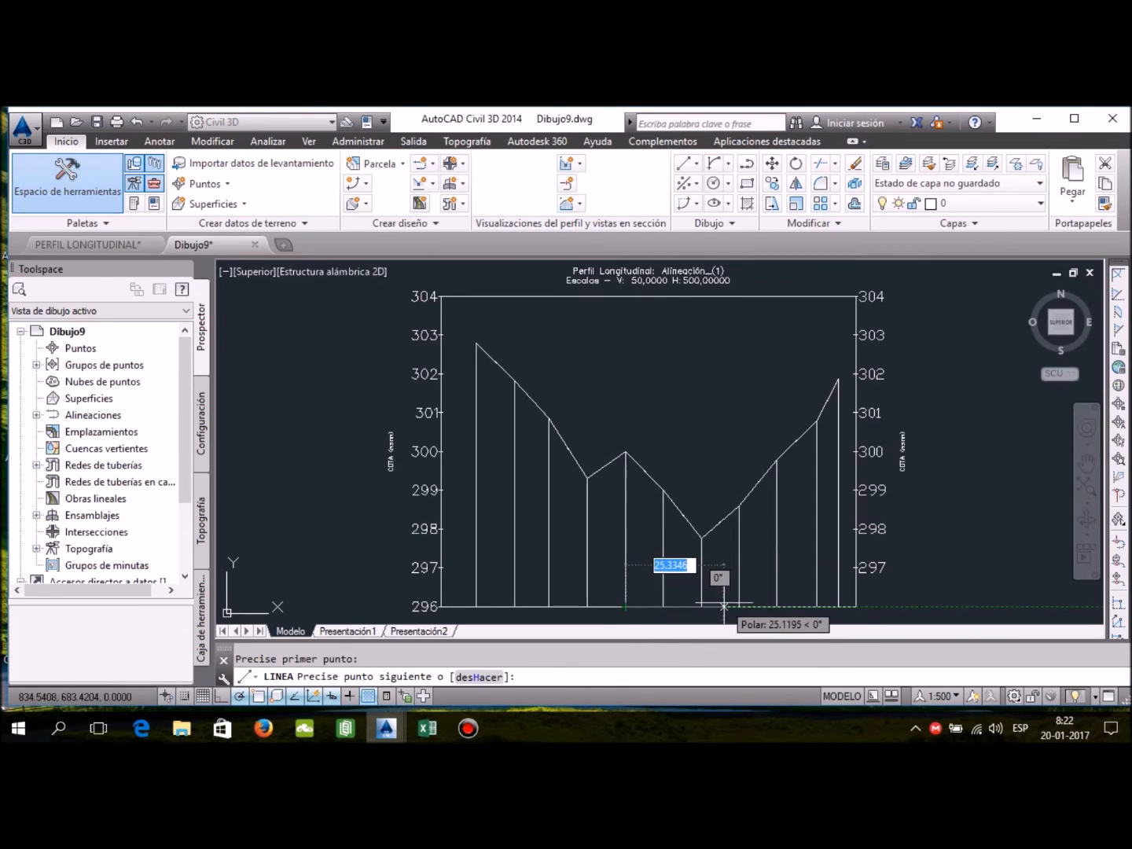
text(30)
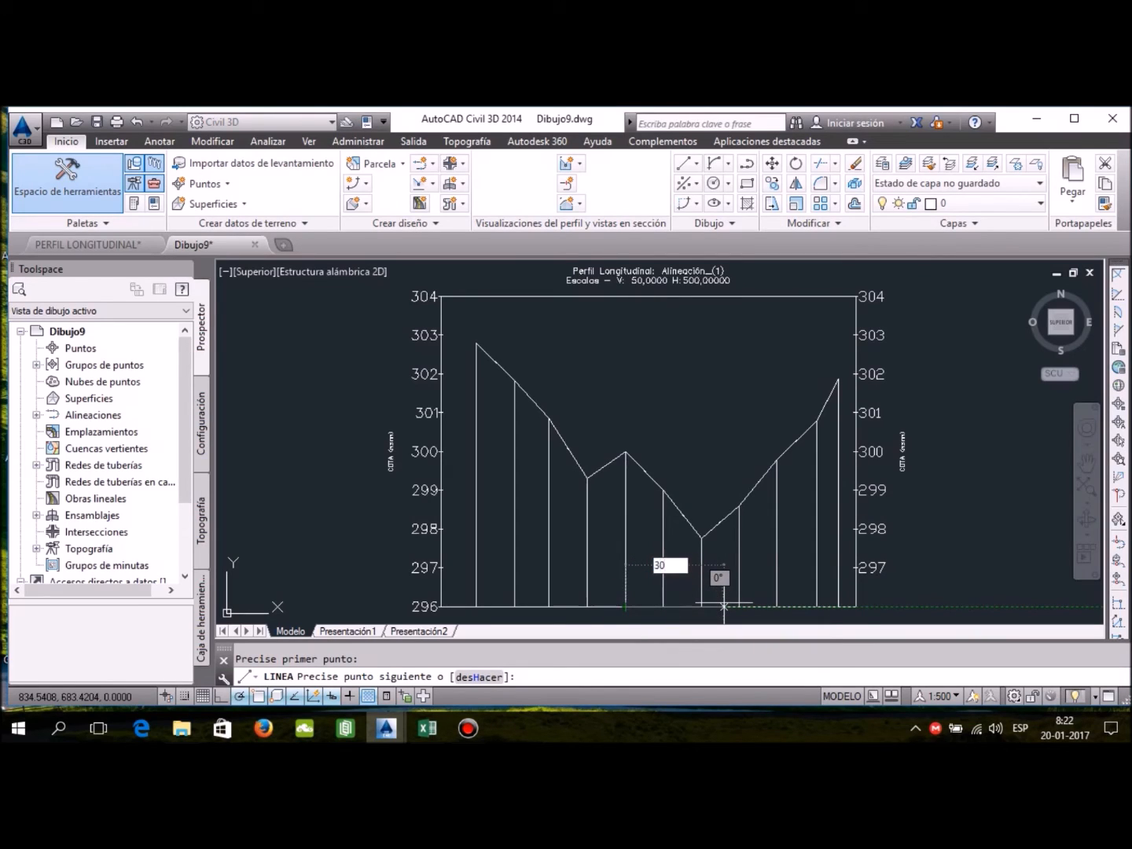
key(Return)
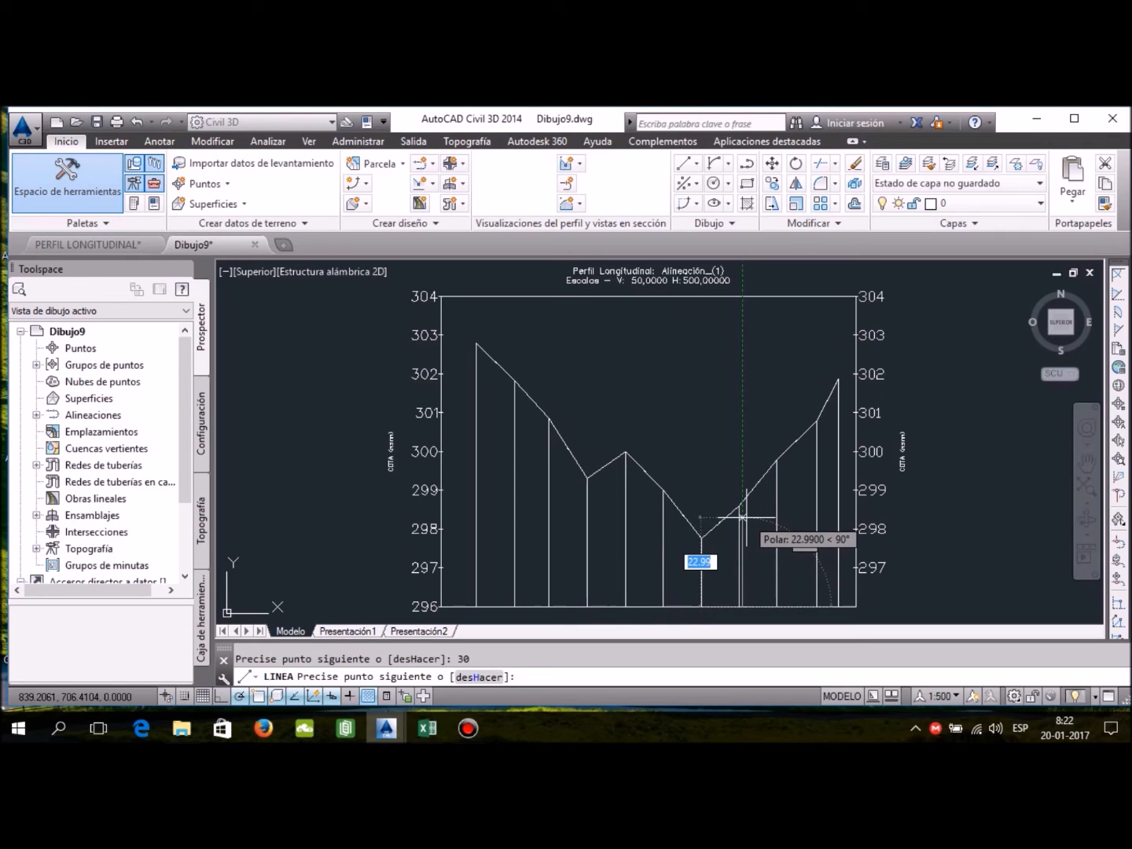
text(31)
key(Return)
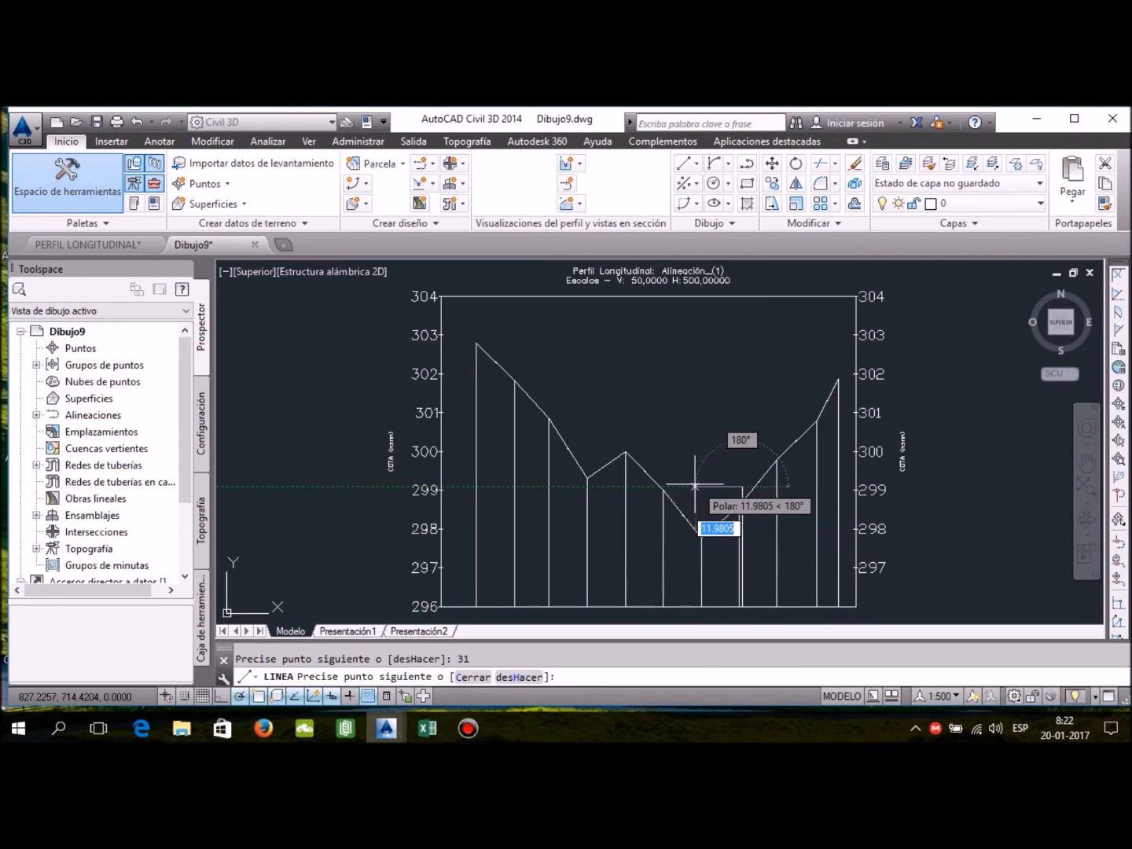
key(Escape)
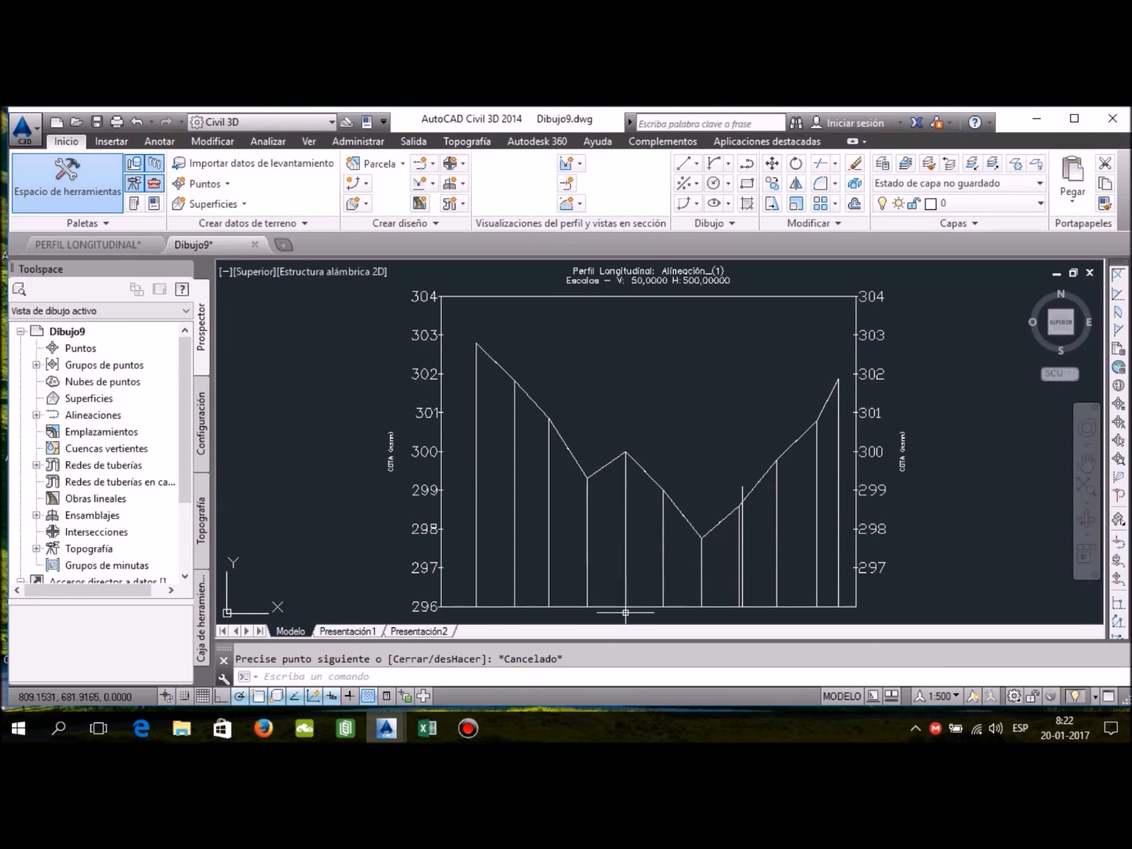
Step: Draw a line from the middle peak's foot 30 units left along the base, then 25 units straight up
click(697, 163)
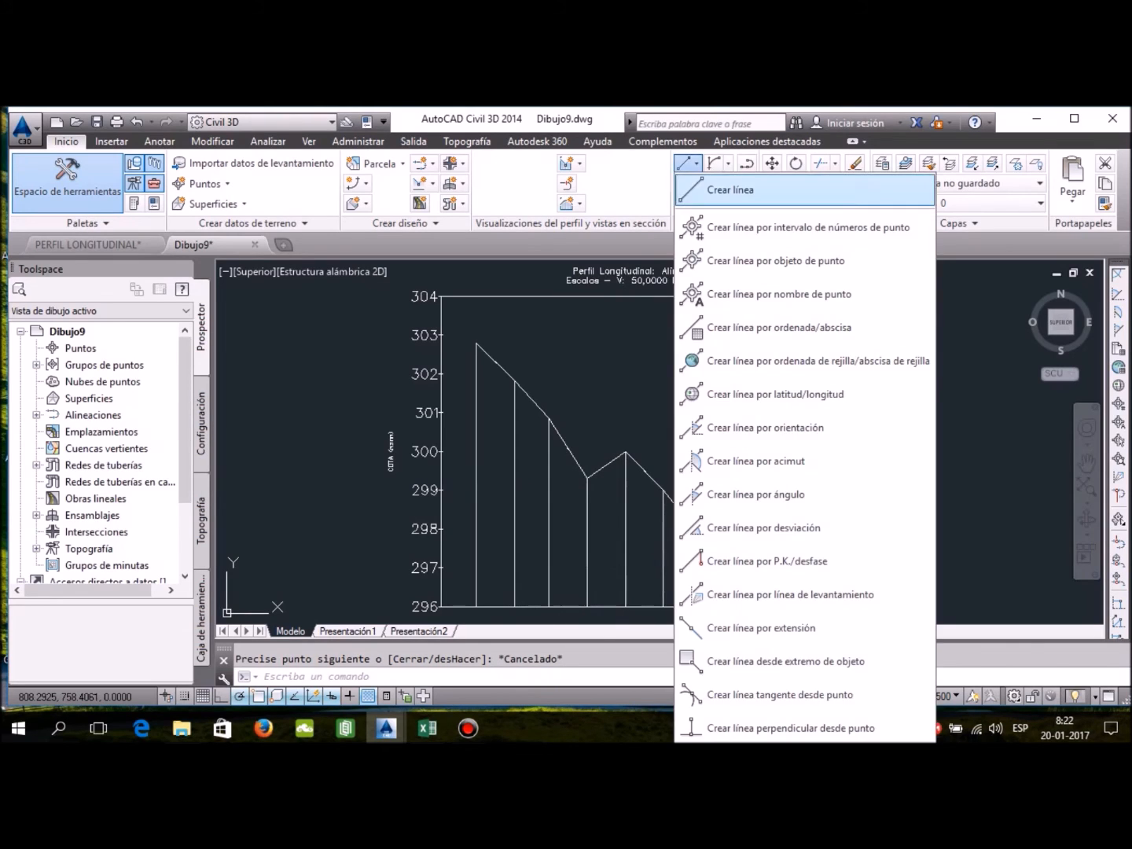
click(731, 189)
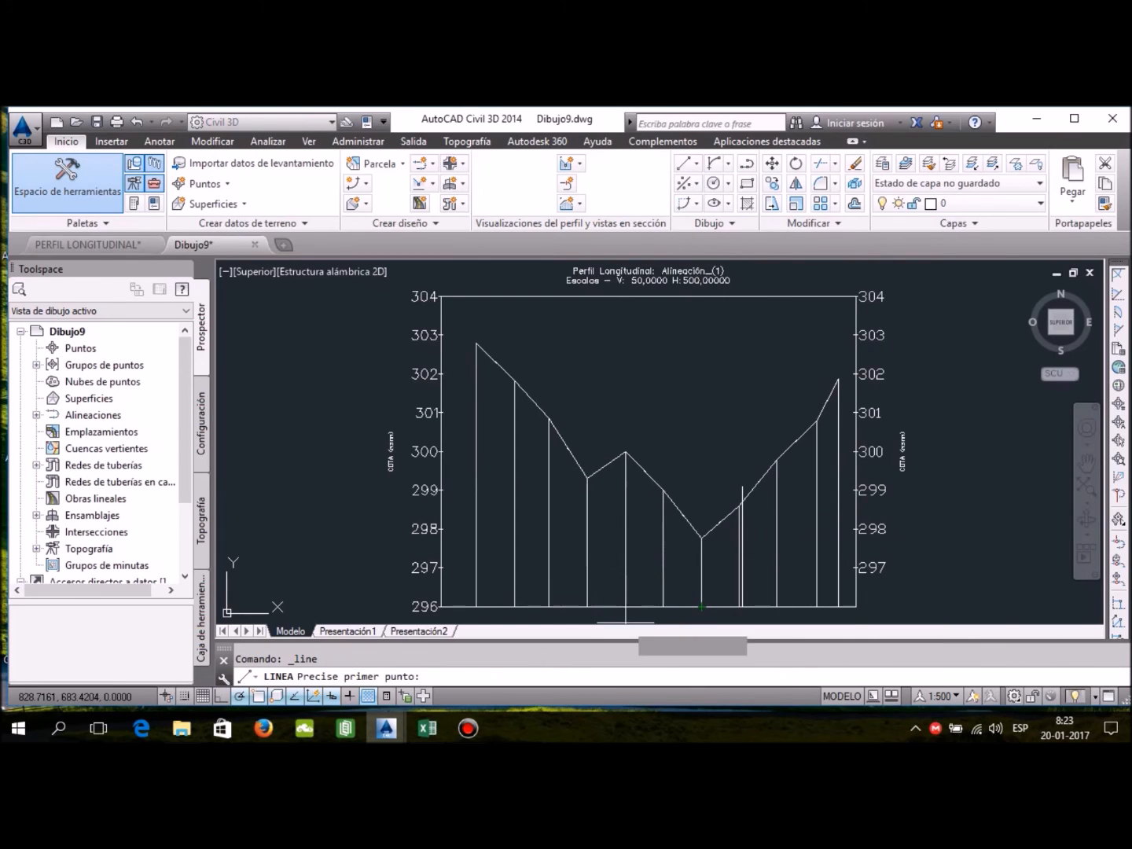
click(625, 606)
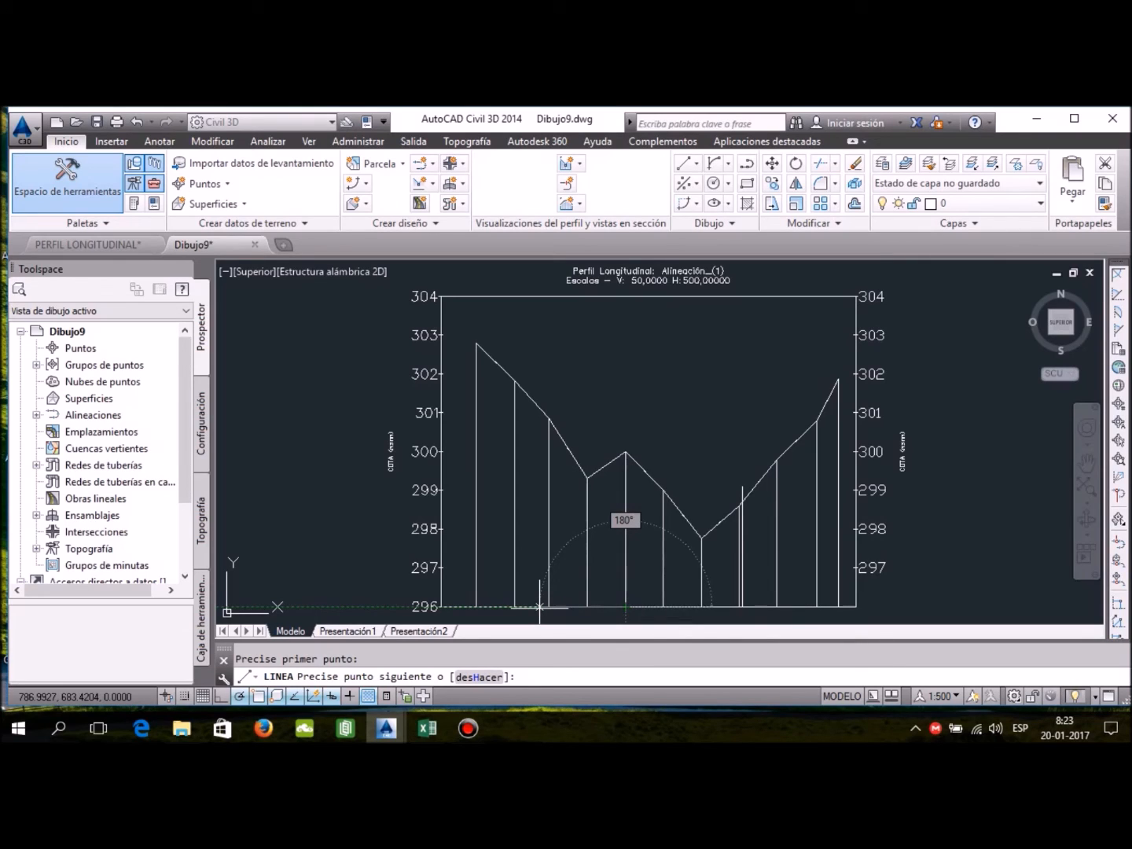
text(30)
key(Return)
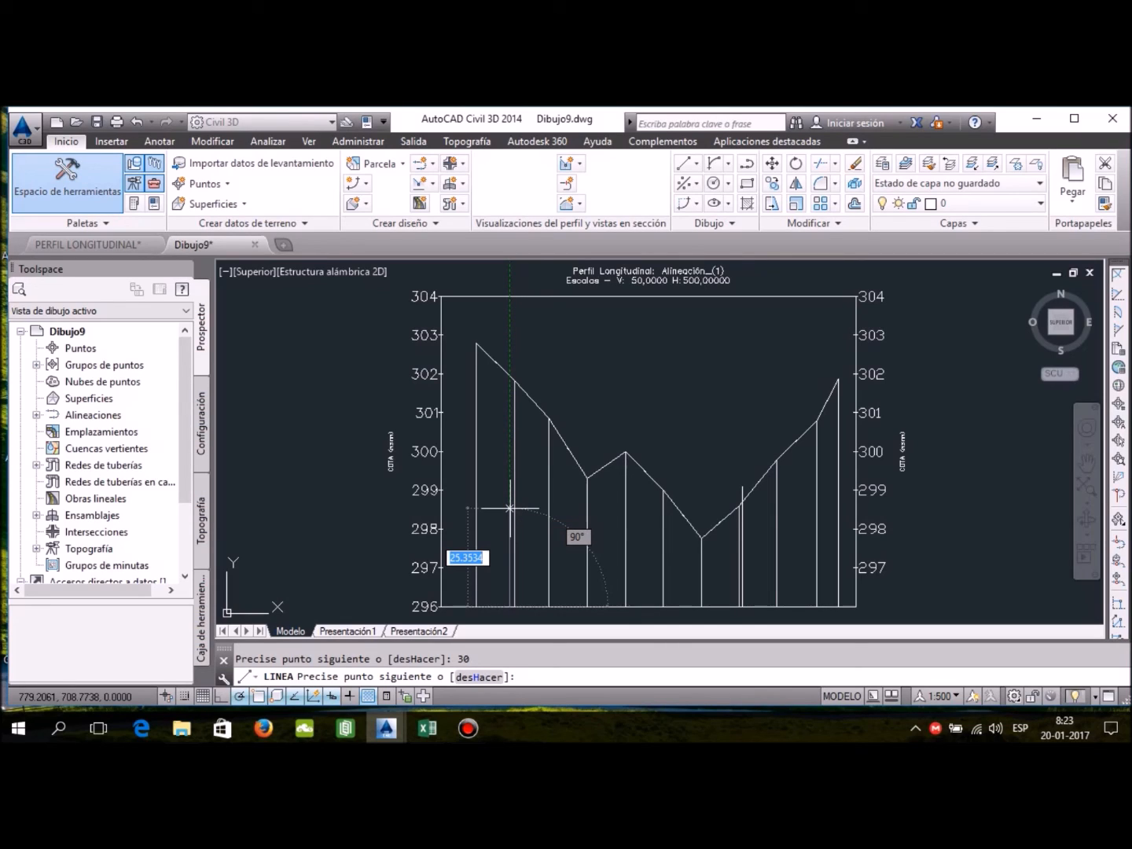
text(2)
key(Return)
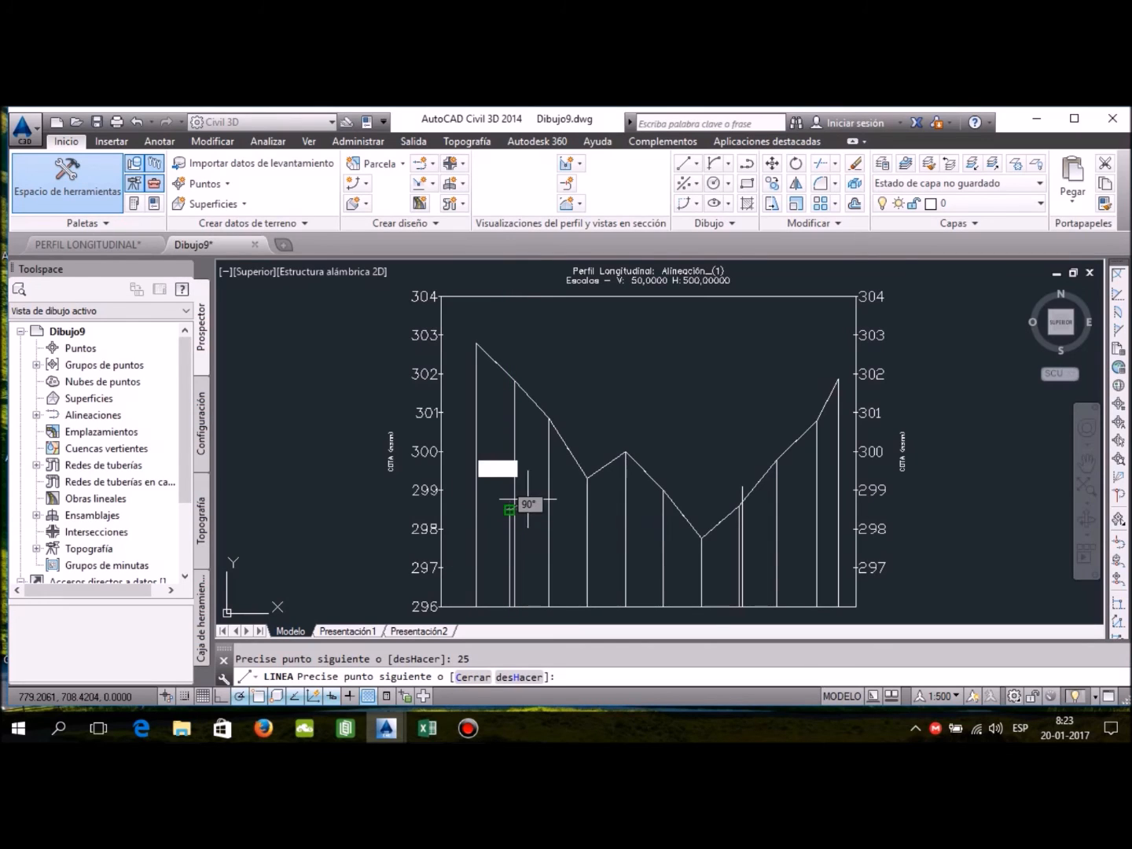
key(Escape)
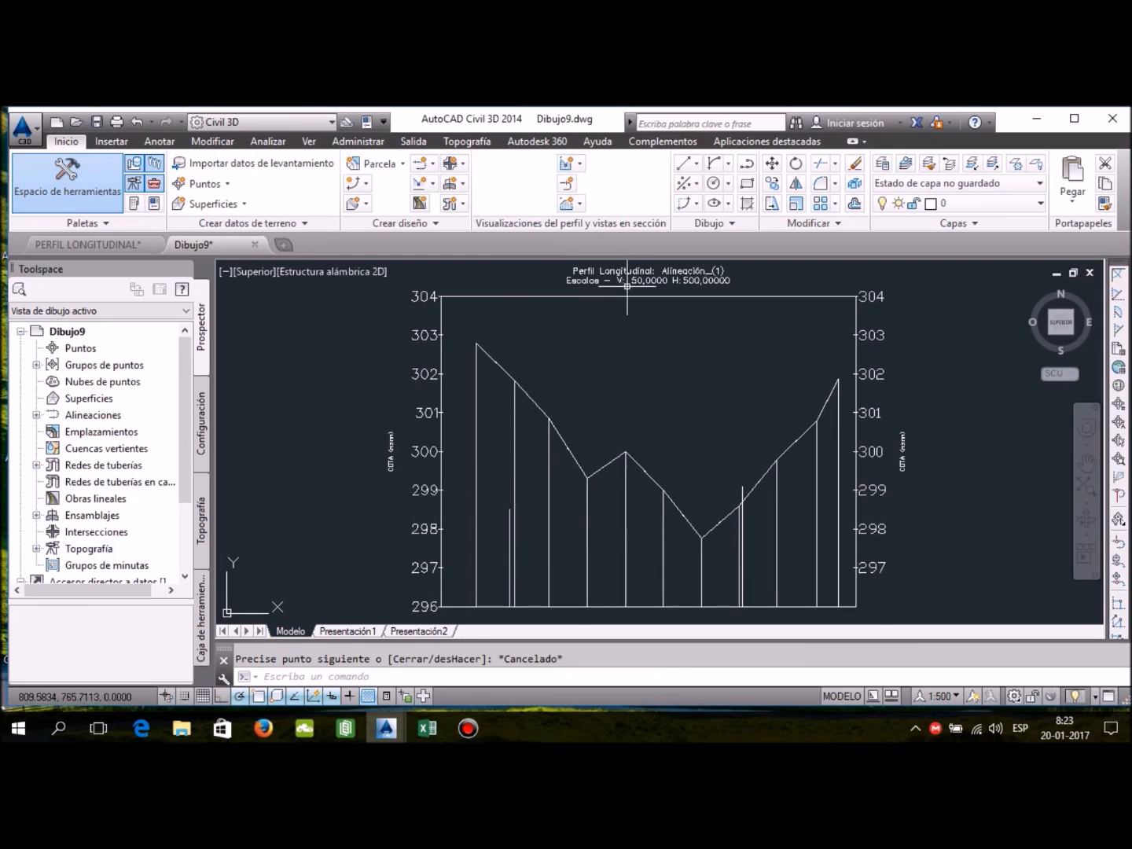
Step: Draw a line from the left auxiliary vertical's top to the 300 m middle peak, continuing to the right auxiliary vertical's top
click(696, 164)
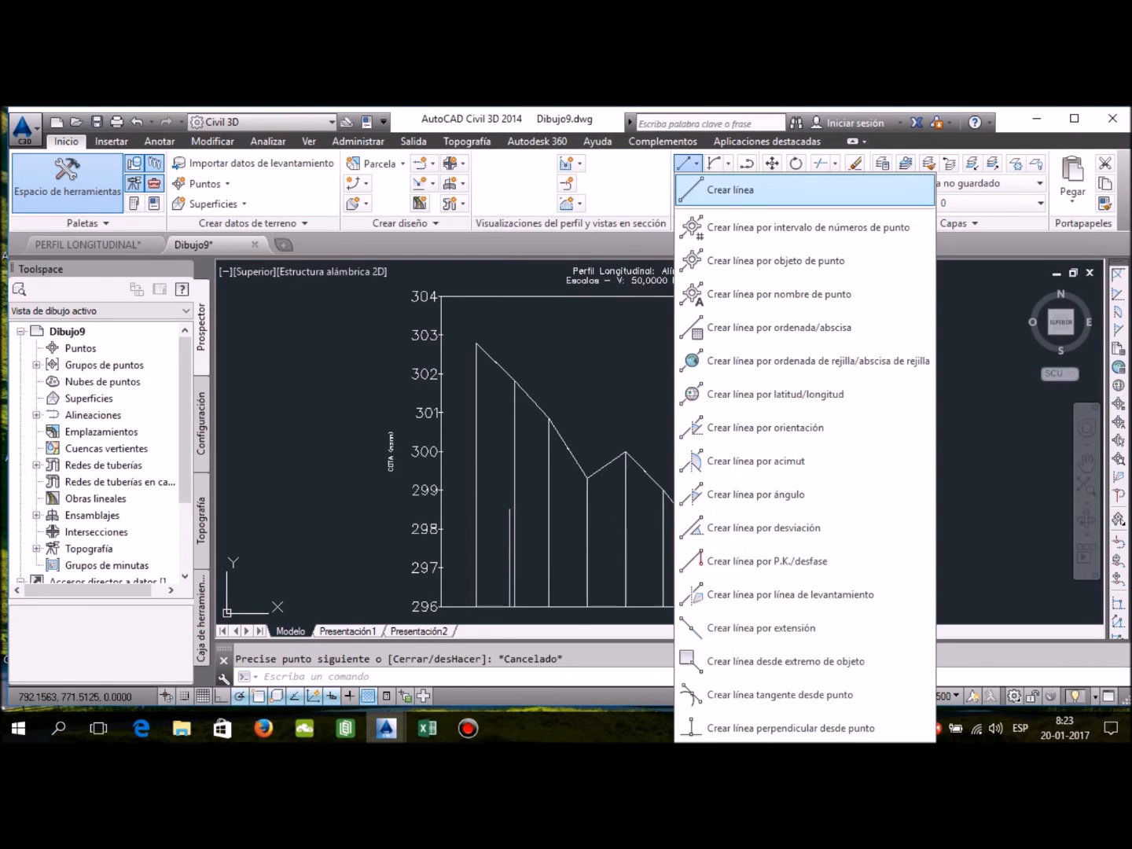
click(726, 189)
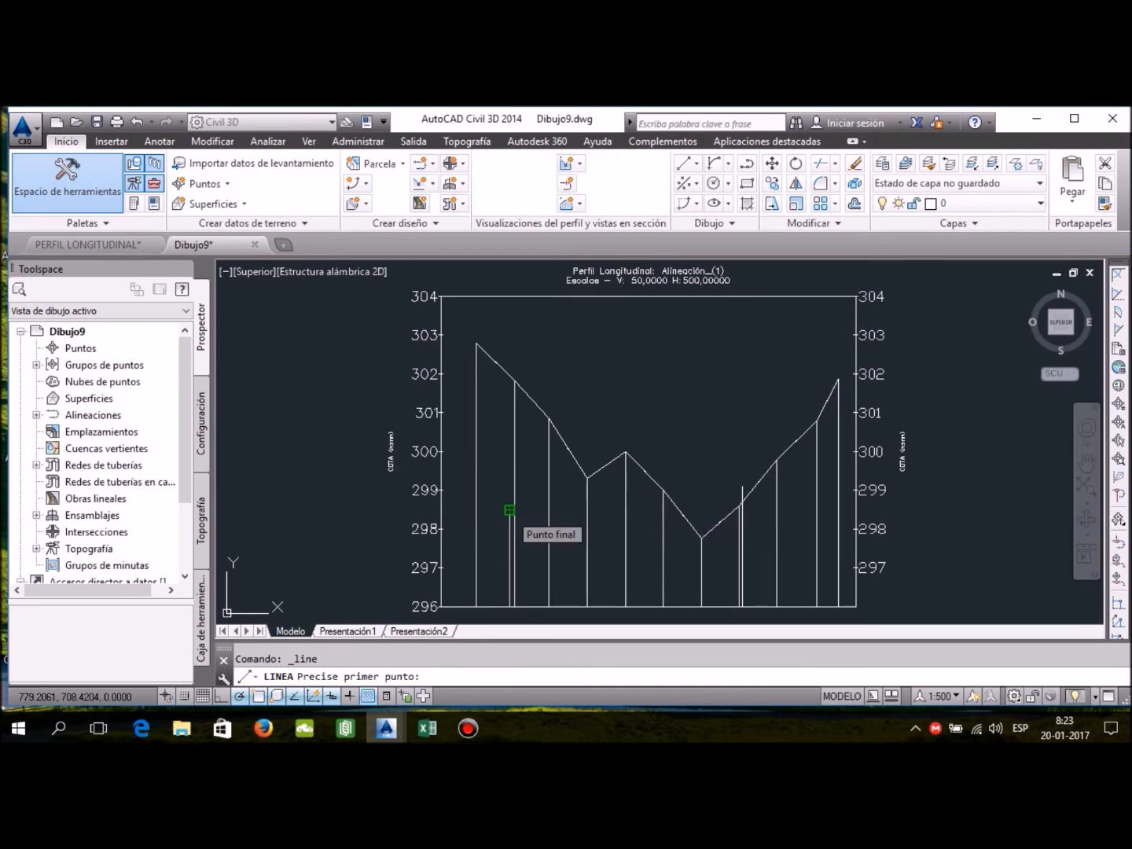
click(510, 510)
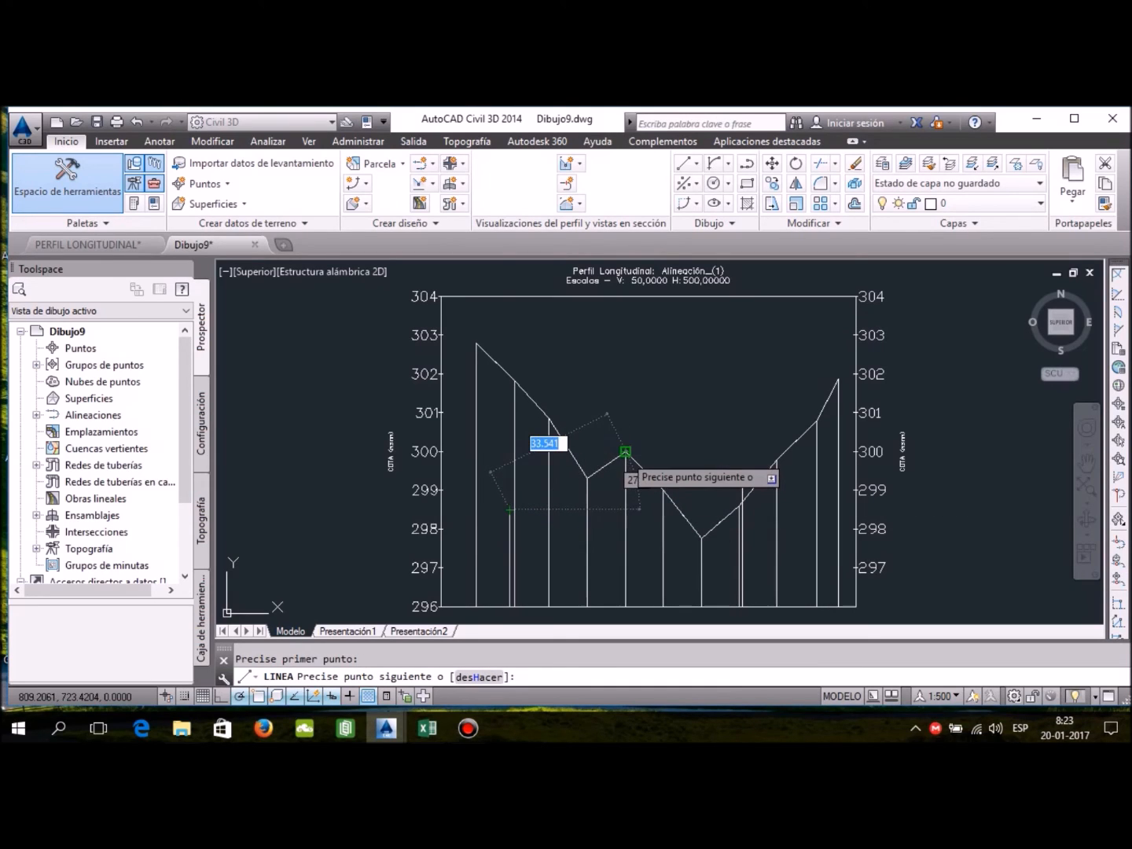
click(626, 452)
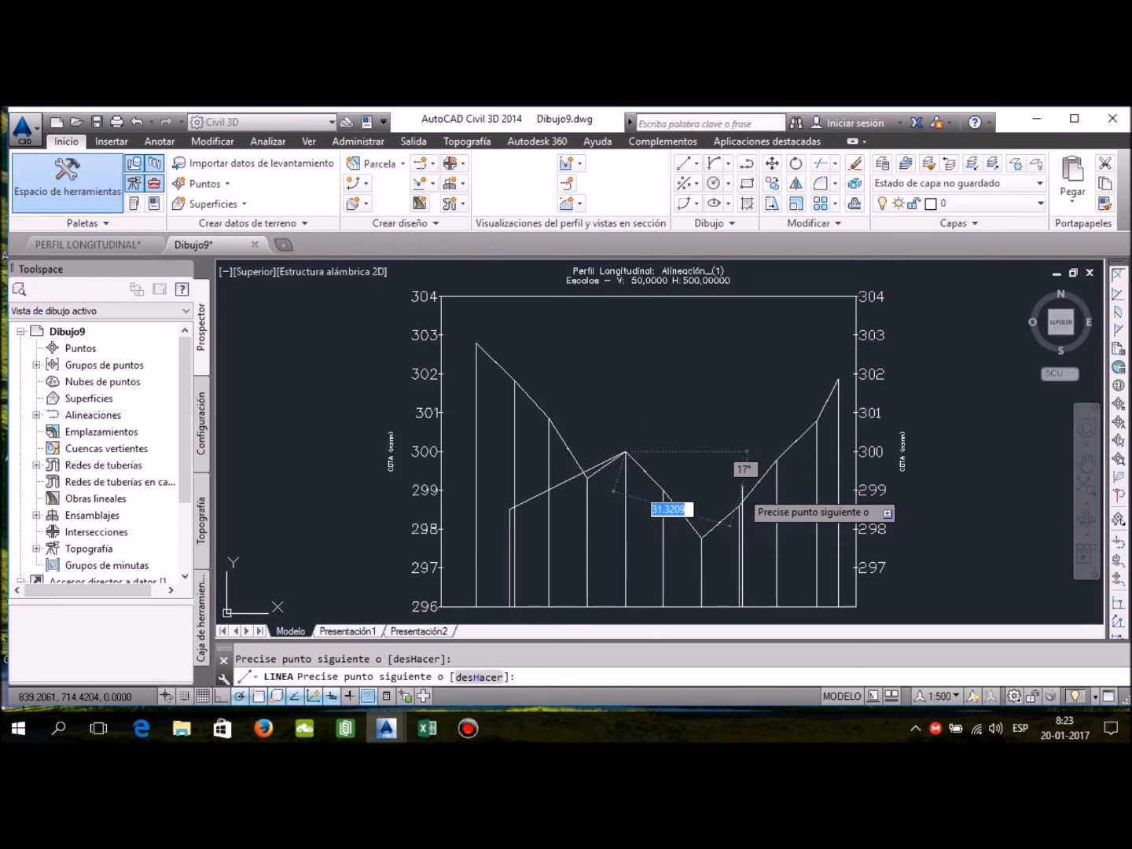
click(741, 488)
key(Escape)
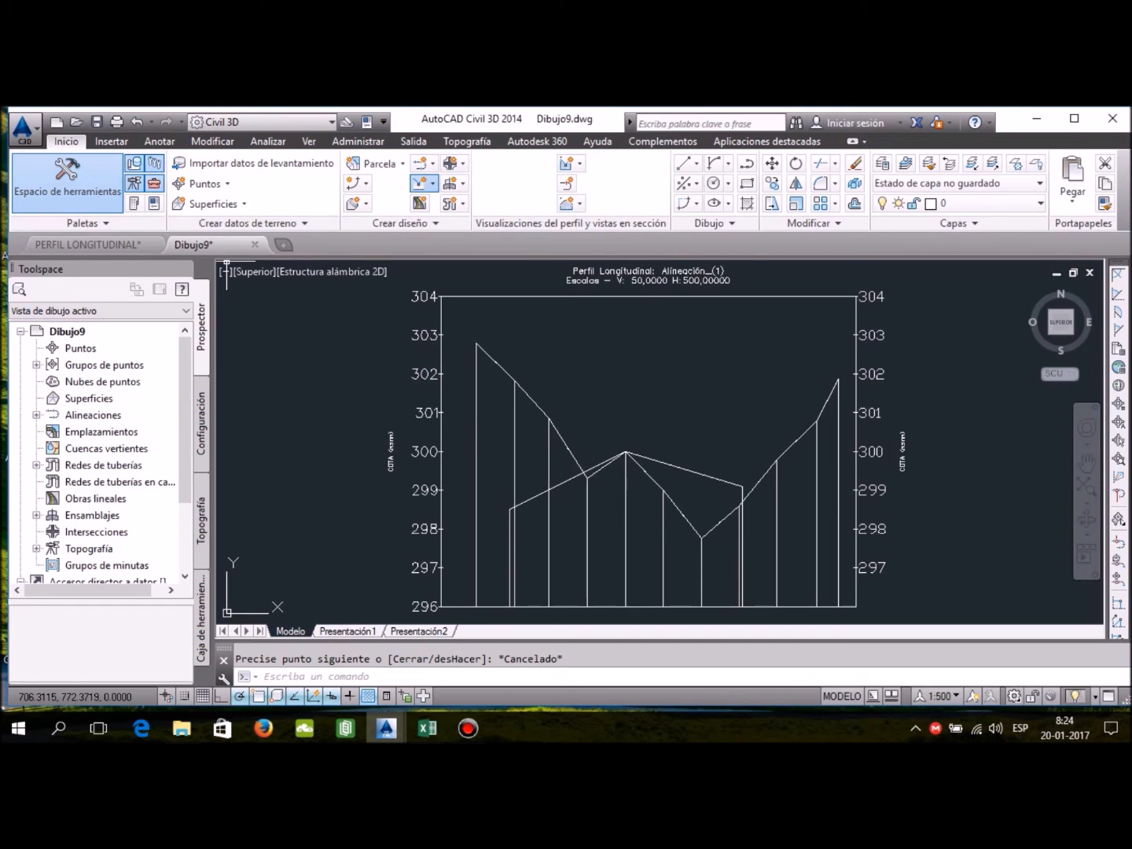
Step: Start a new layout profile on the Alineación_(1) profile view, with profile style Estándar and label set _Ninguna
click(424, 183)
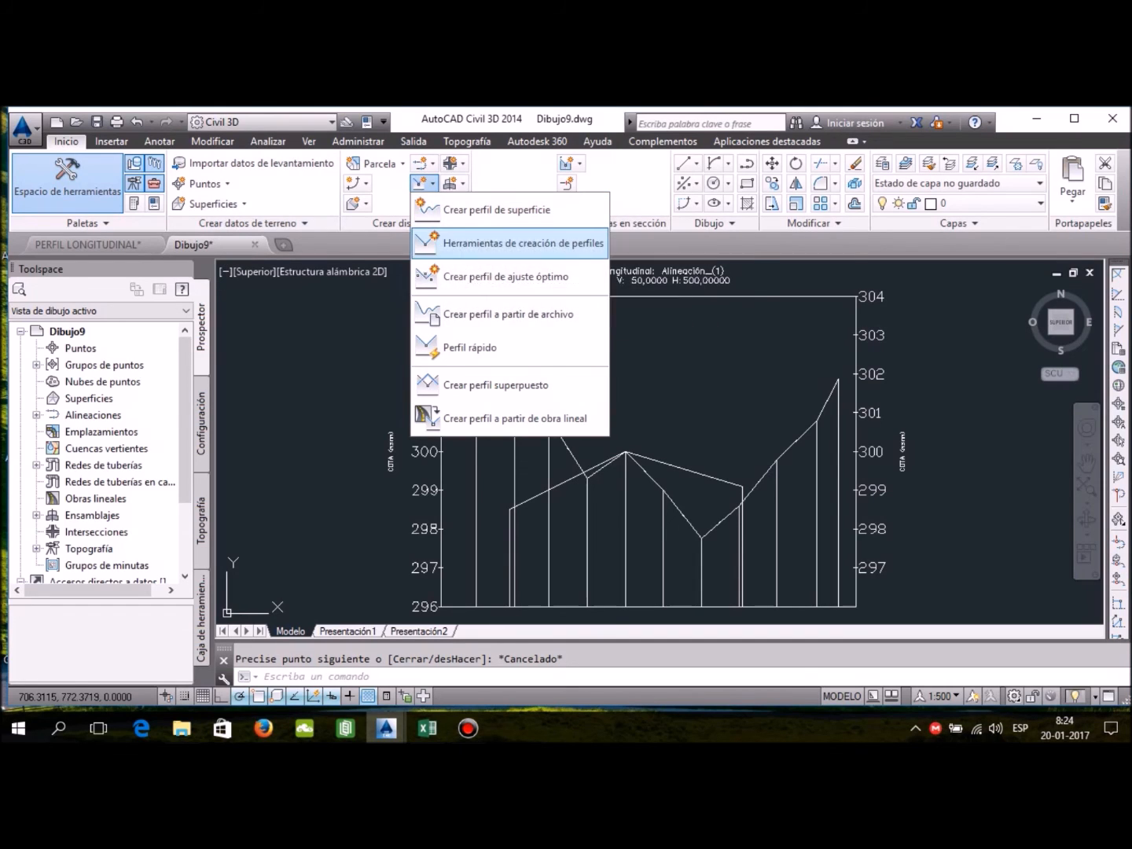
click(511, 243)
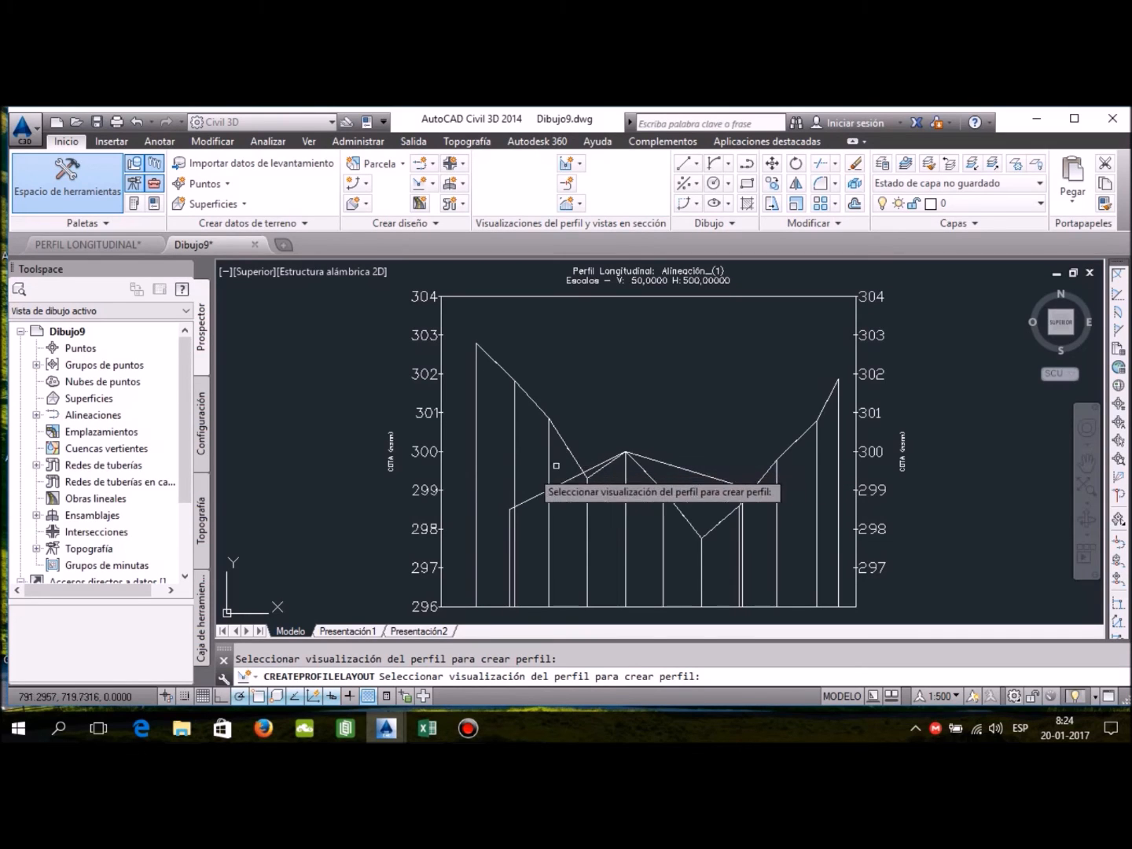
click(442, 474)
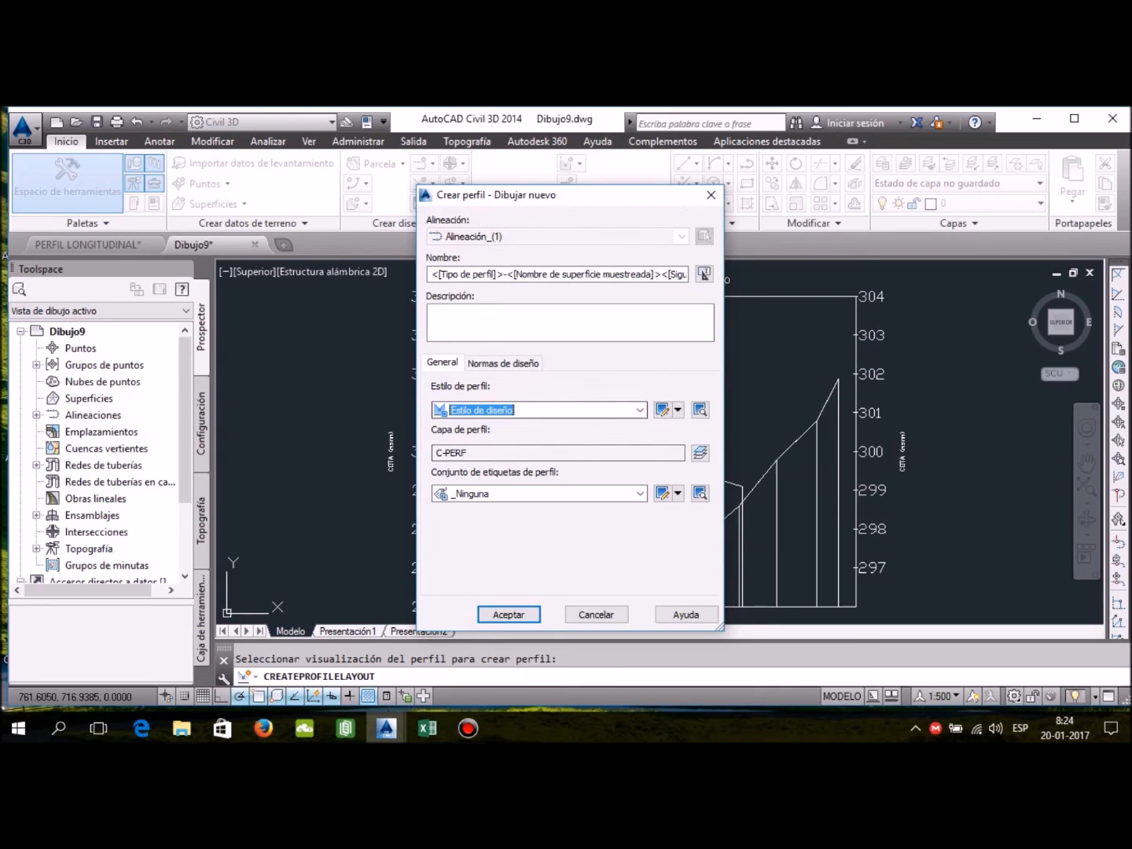
click(640, 411)
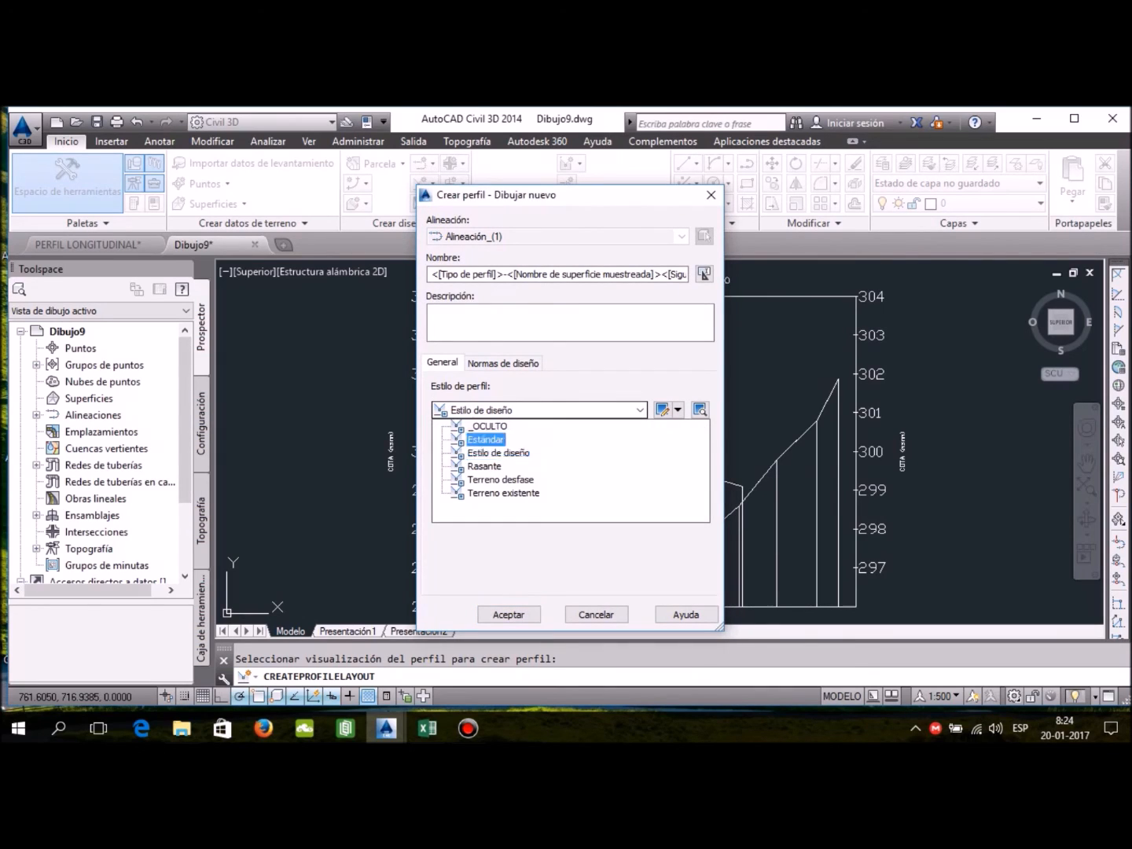
click(485, 440)
click(640, 493)
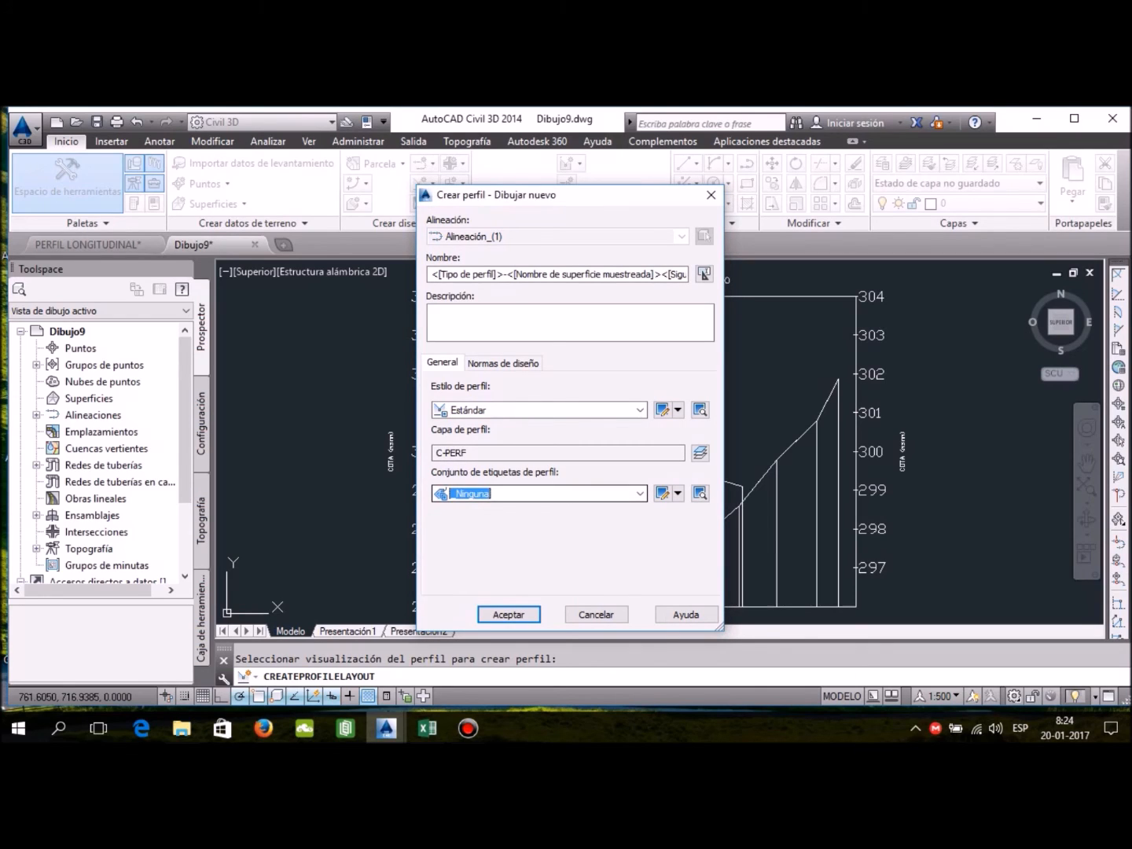
Step: Review the Estándar profile style's markers, display, summary, design and information settings
click(678, 412)
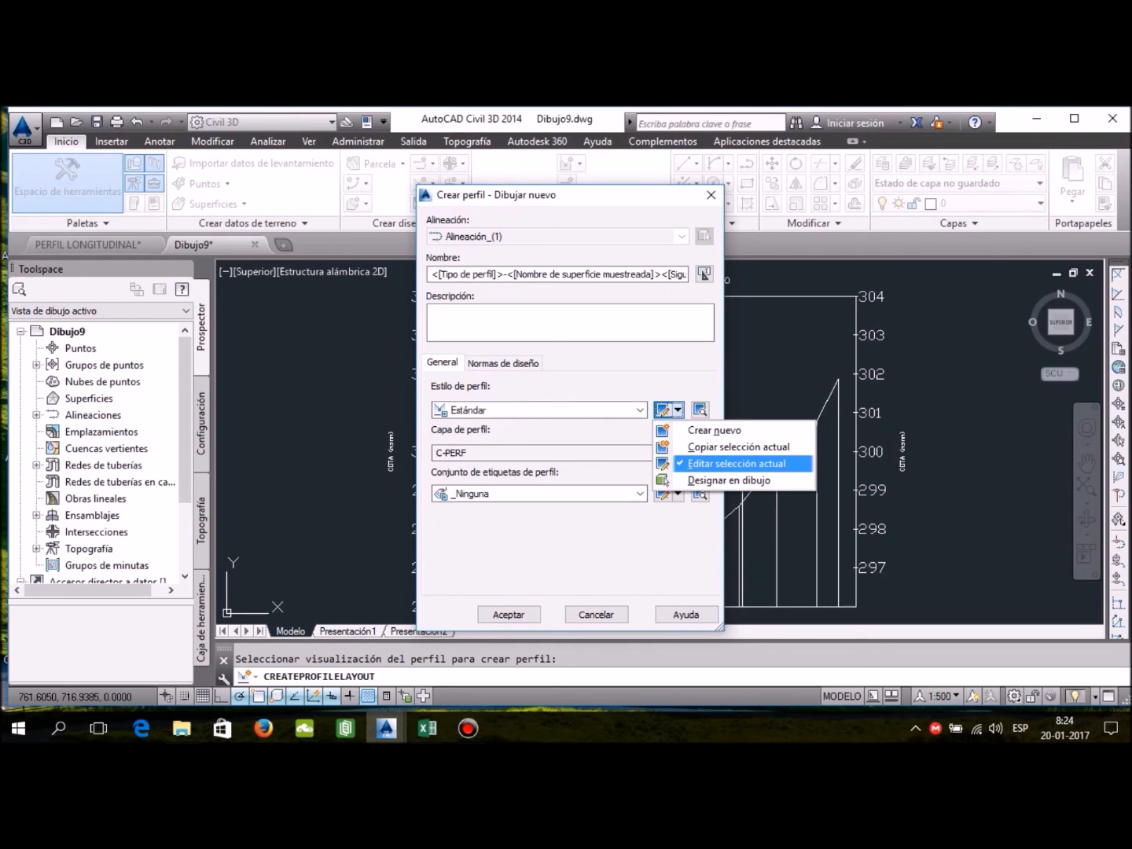
click(708, 464)
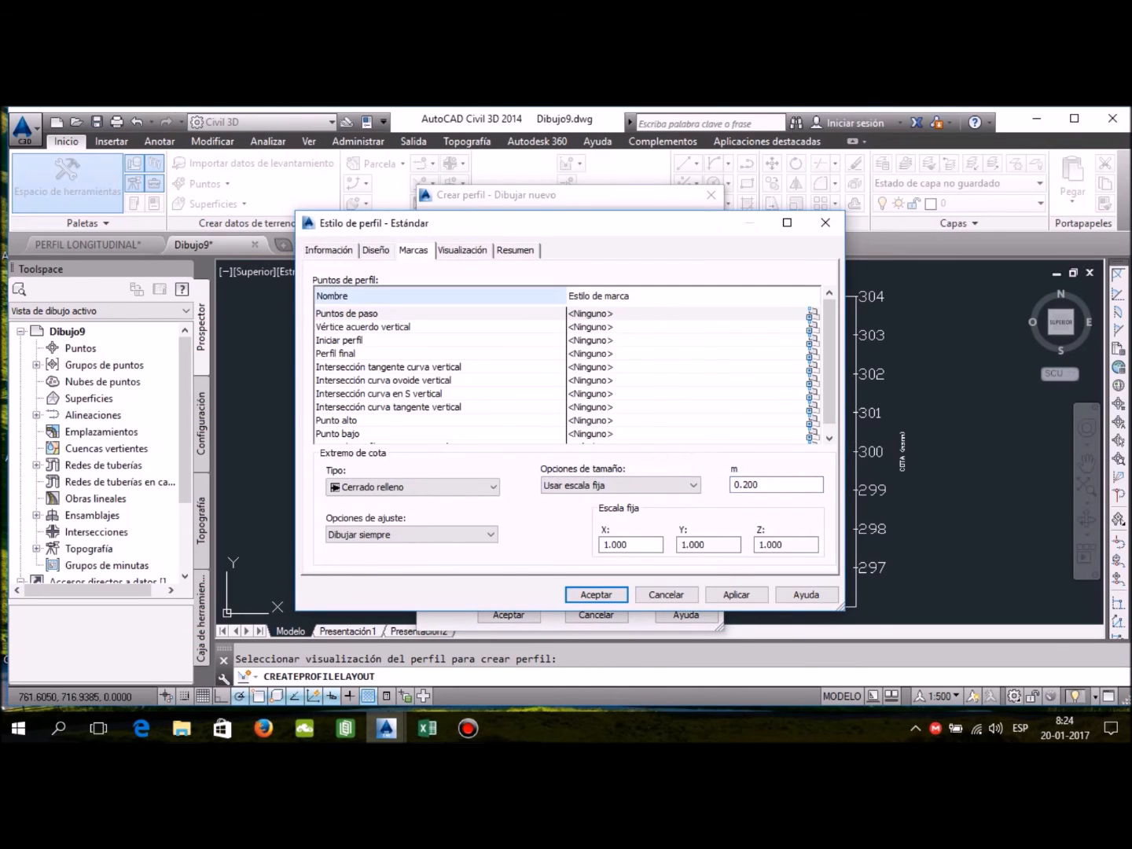
click(463, 251)
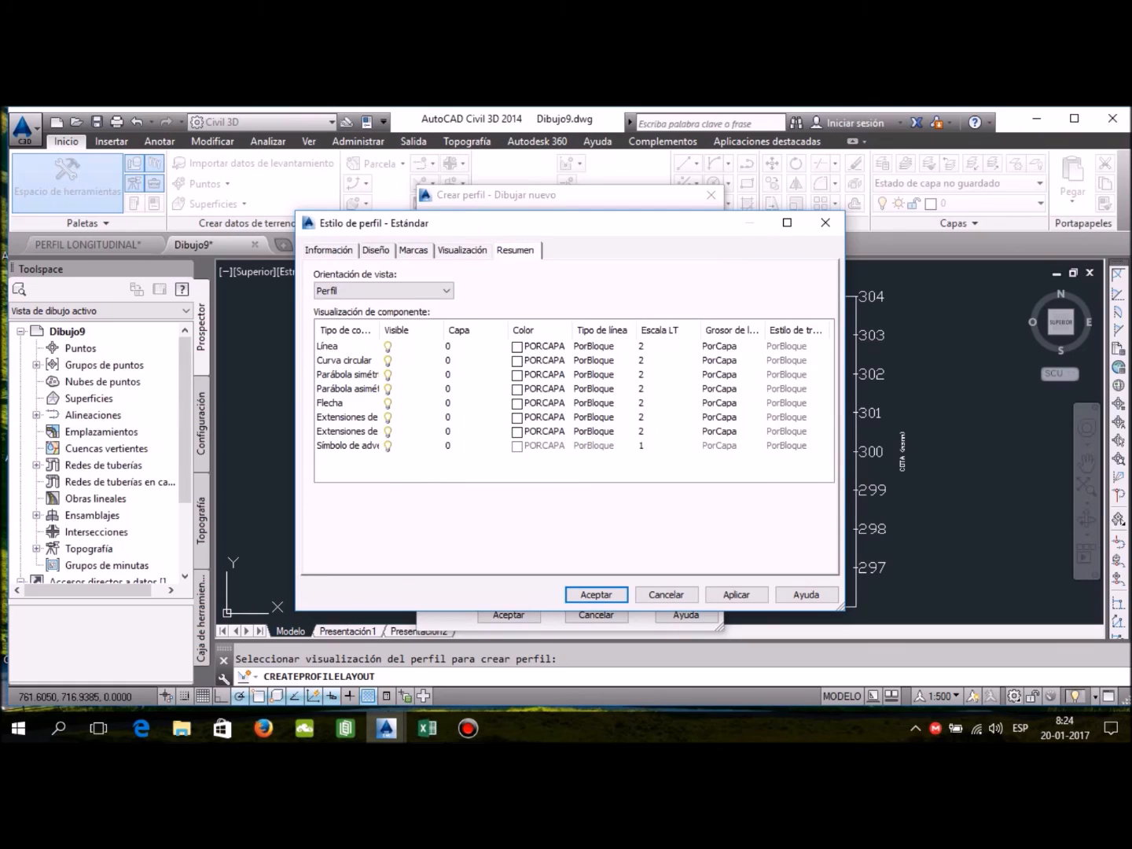
click(515, 250)
click(414, 250)
click(375, 251)
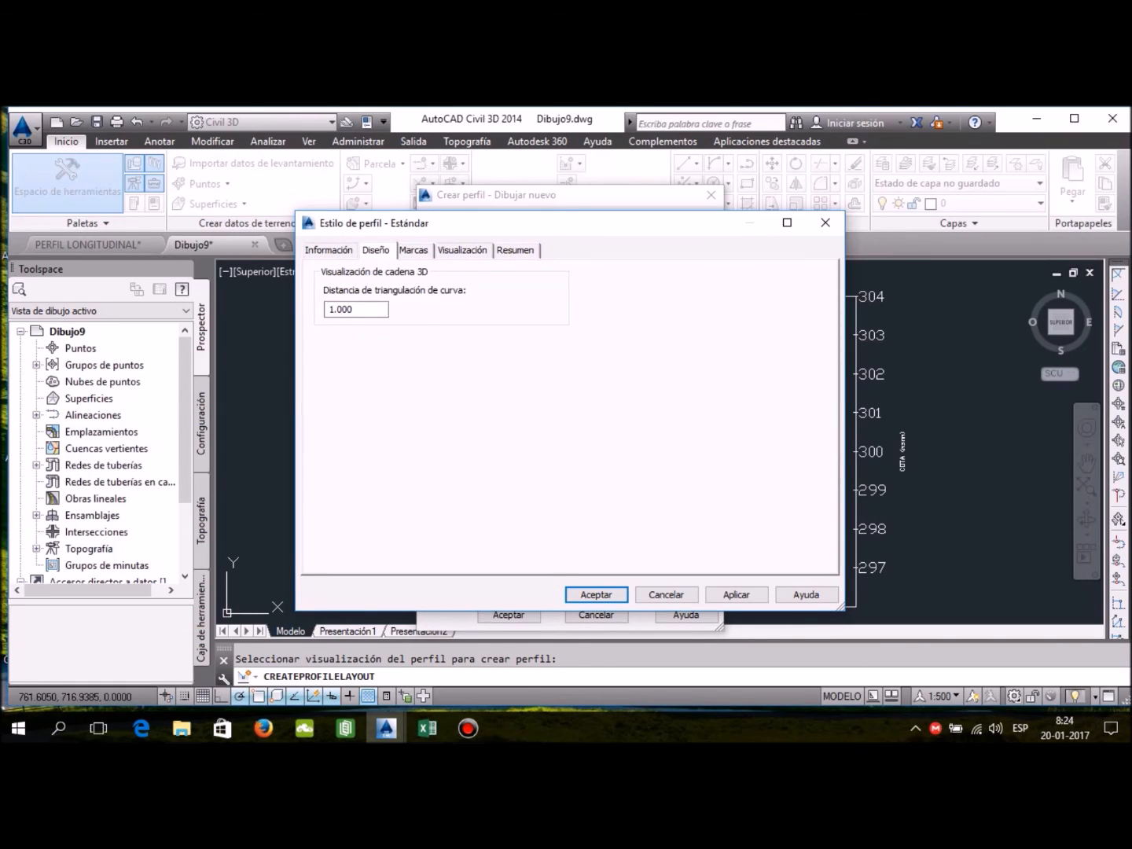
click(329, 250)
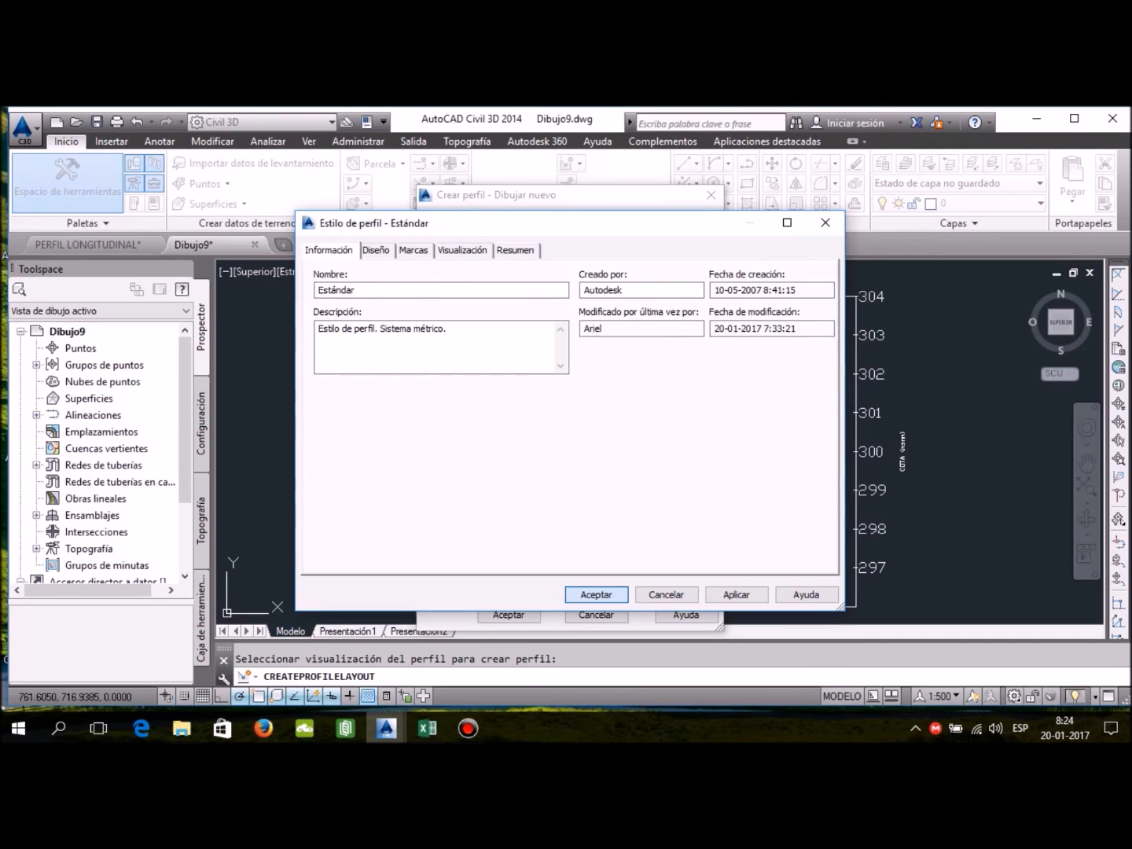
key(Return)
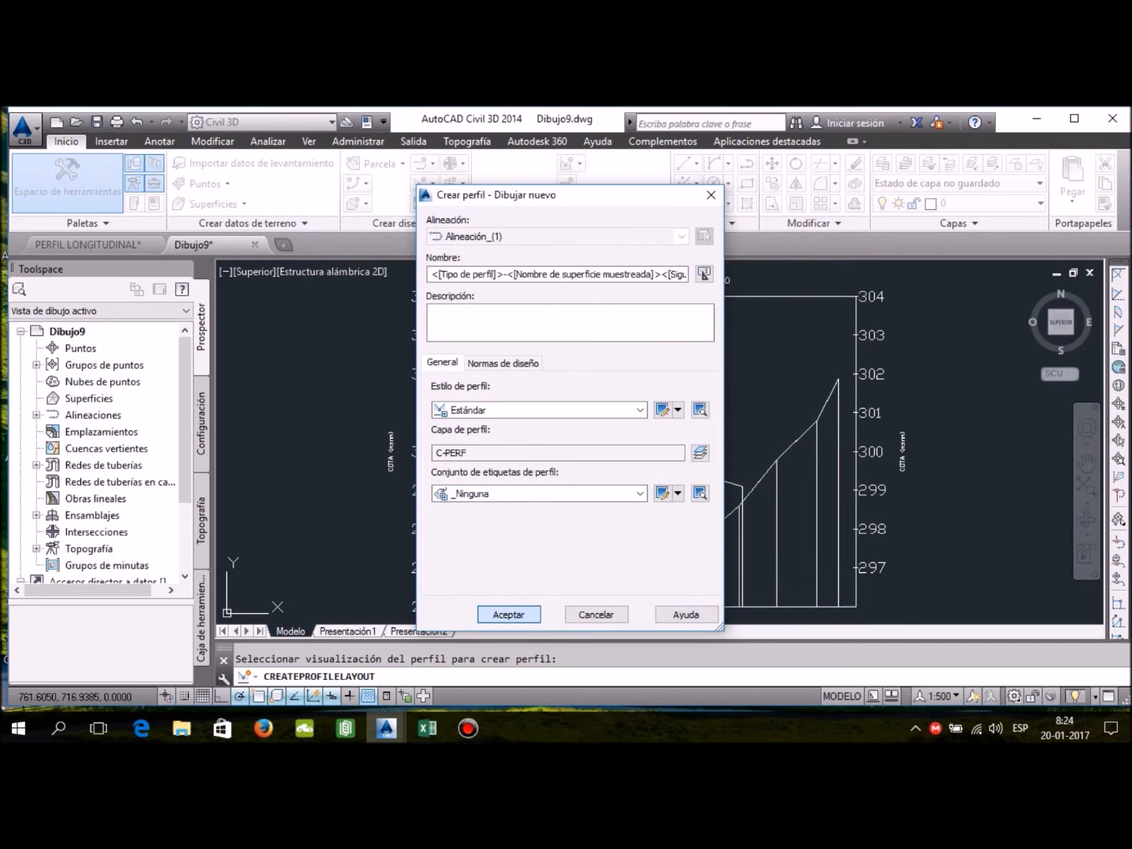
Step: Create the profile and draw tangents with curves from the left auxiliary vertical's top through the middle peak to the right one's top
key(Return)
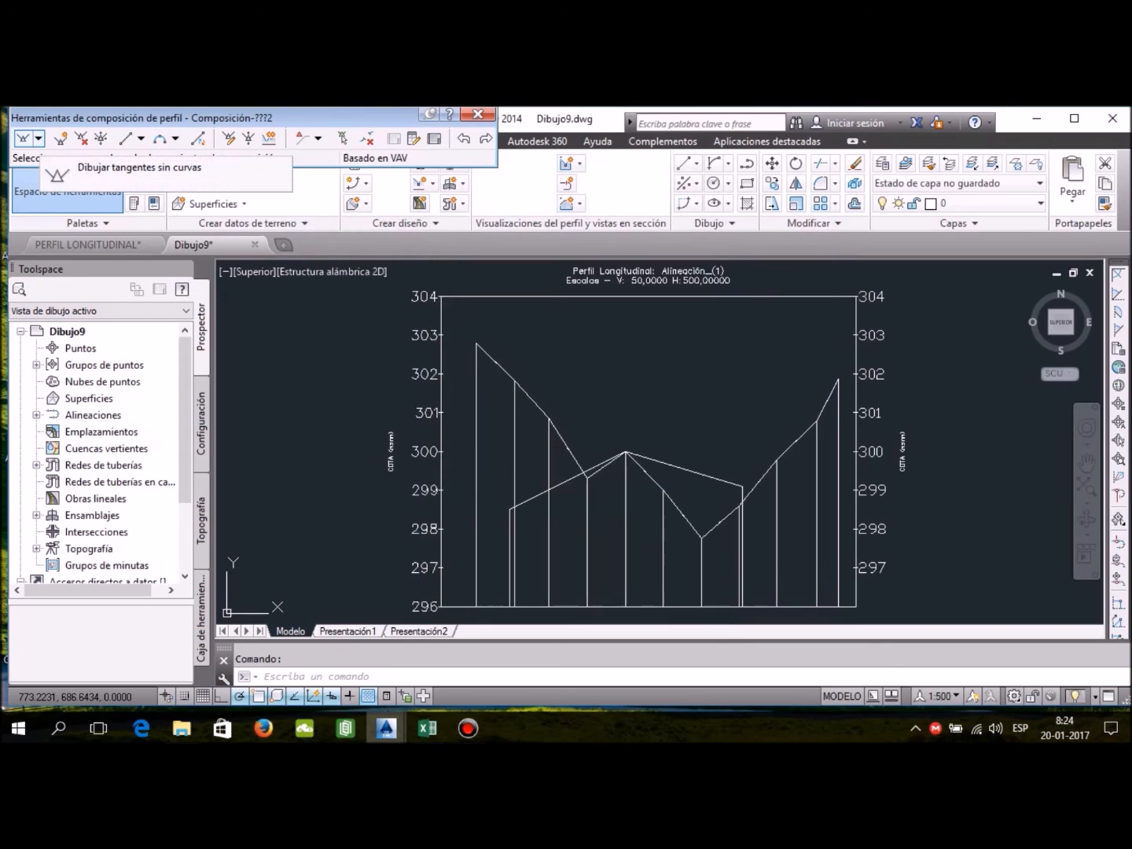
click(38, 138)
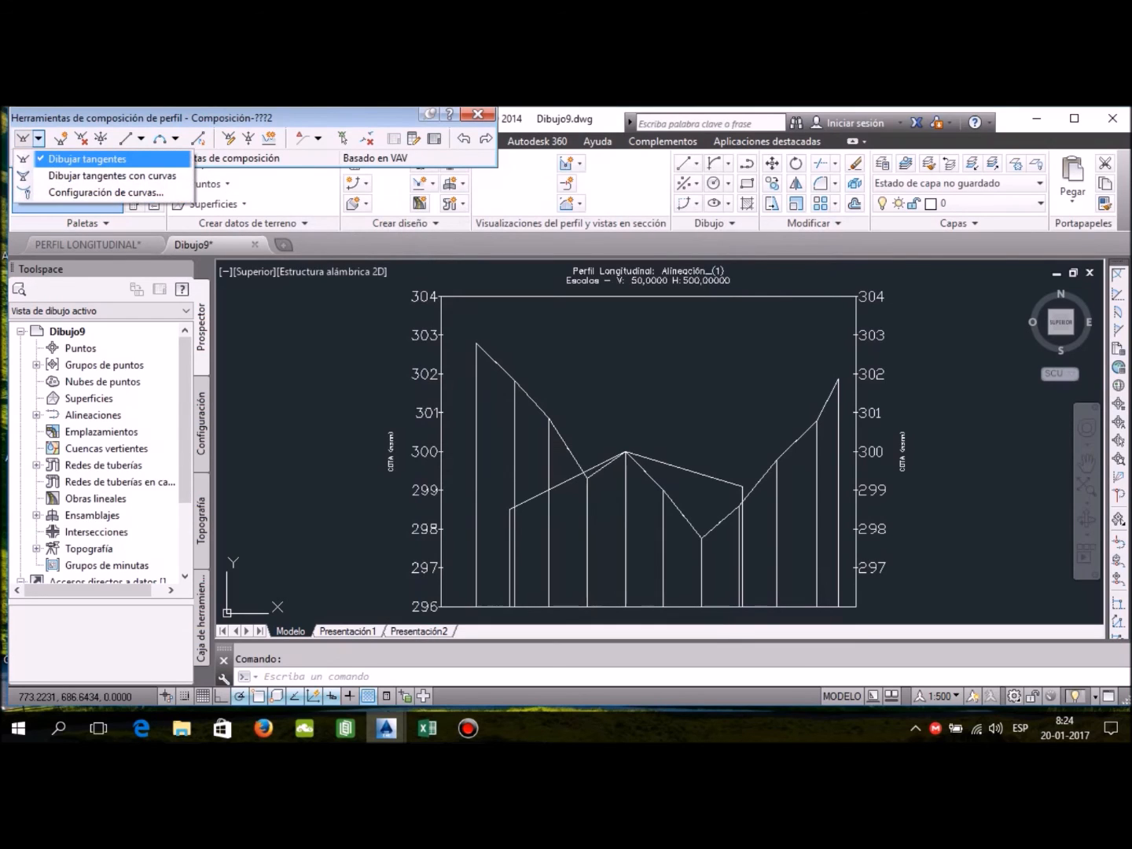
click(110, 175)
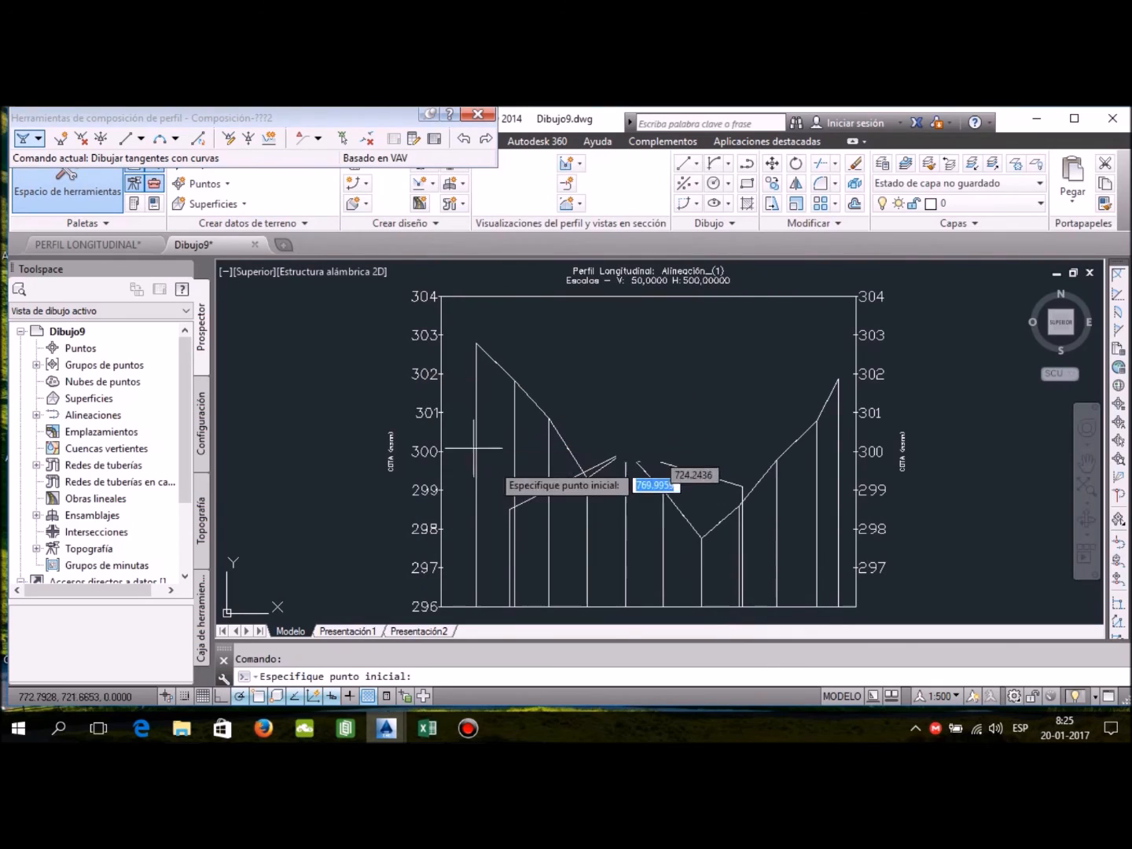
click(510, 510)
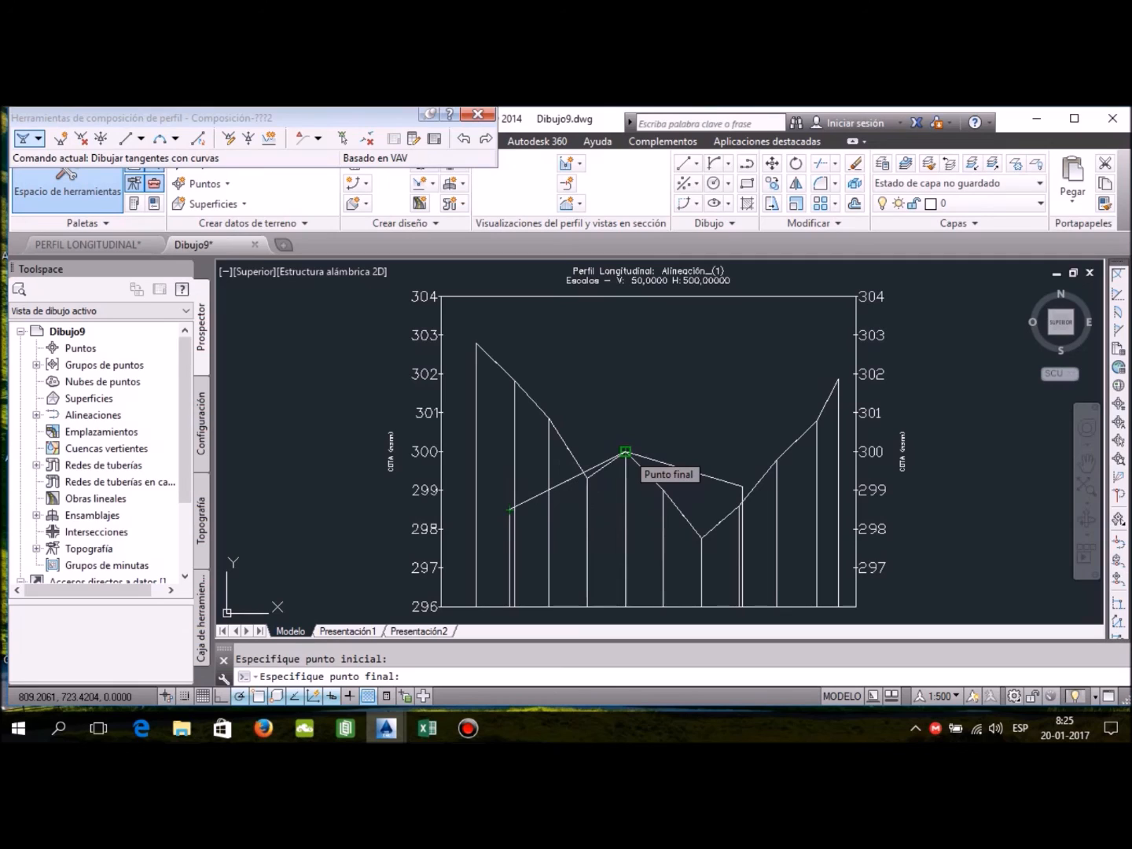
click(627, 452)
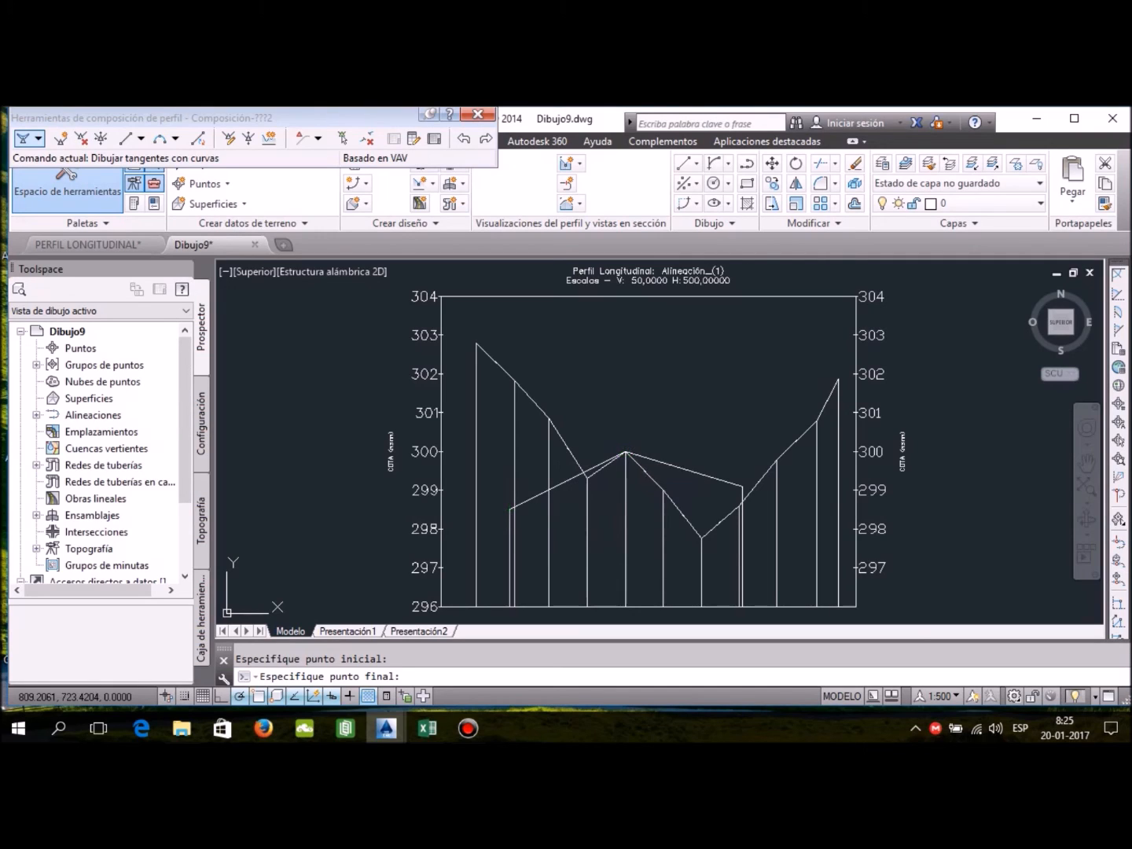
click(742, 487)
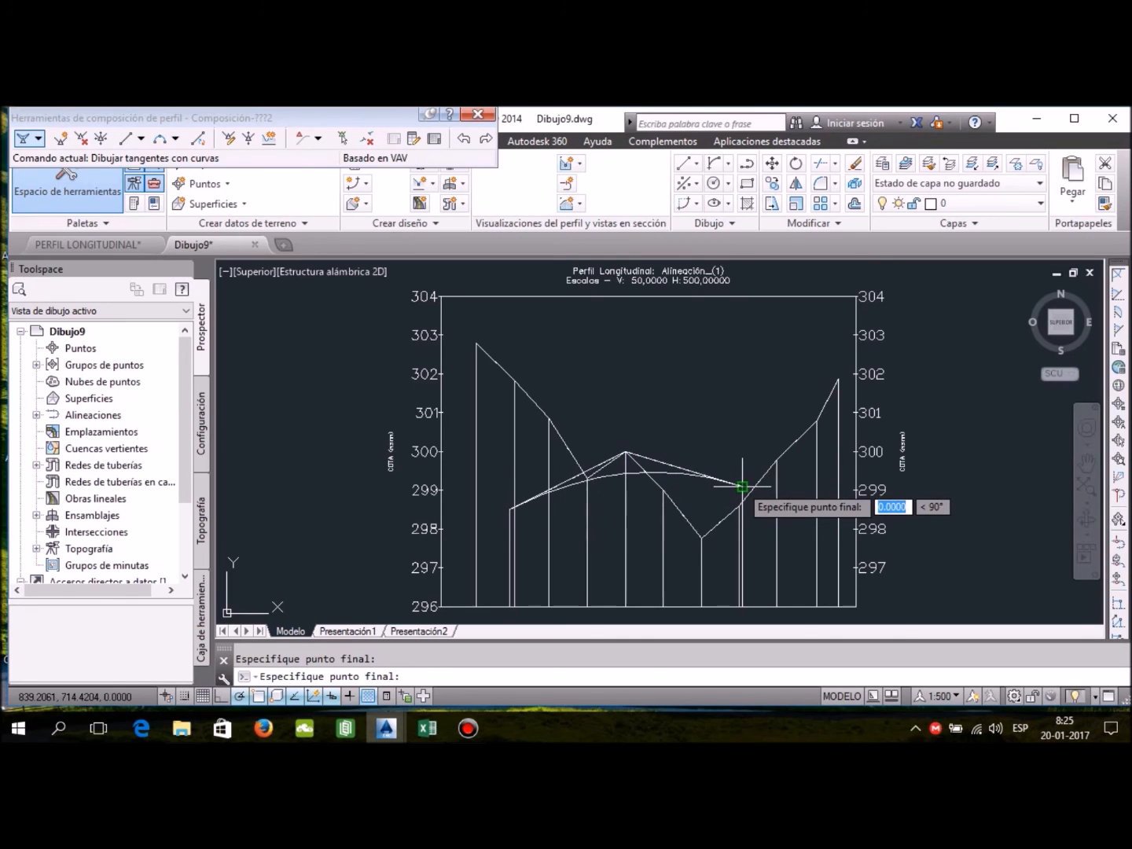
key(Return)
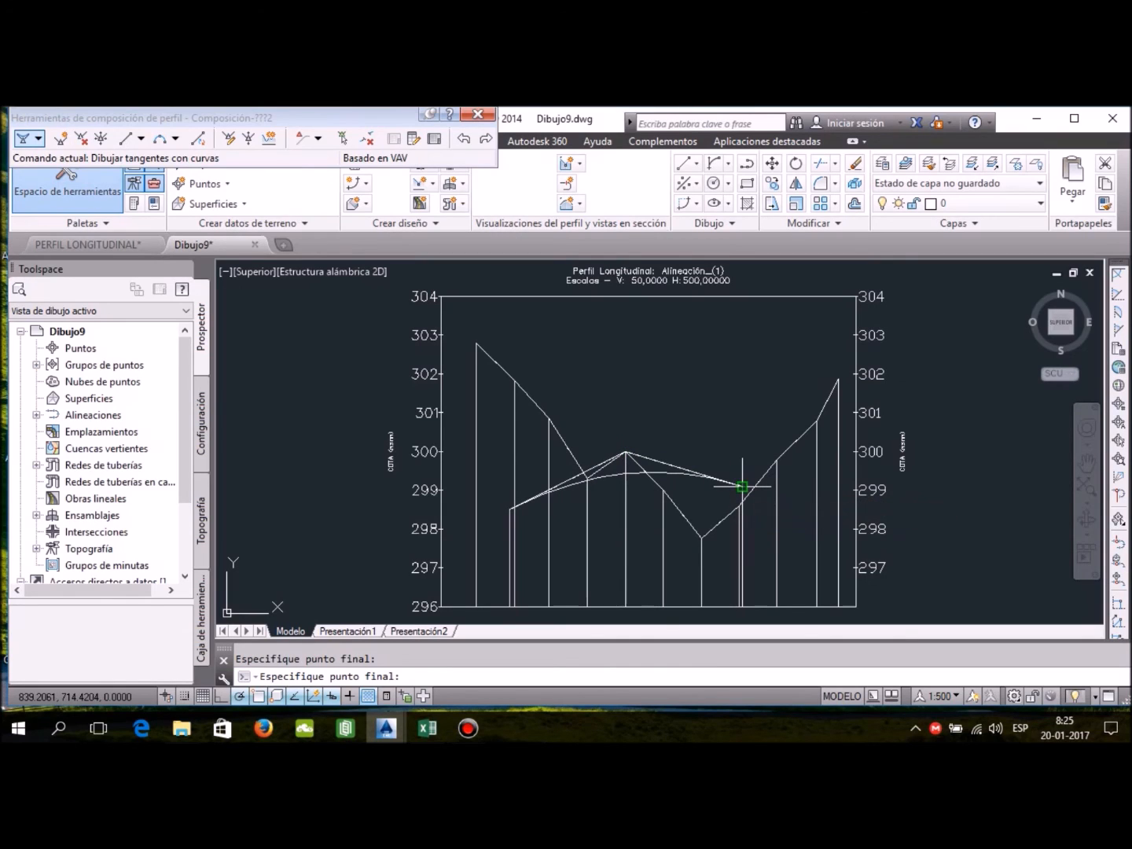
key(Escape)
scroll(624, 522, down, 3)
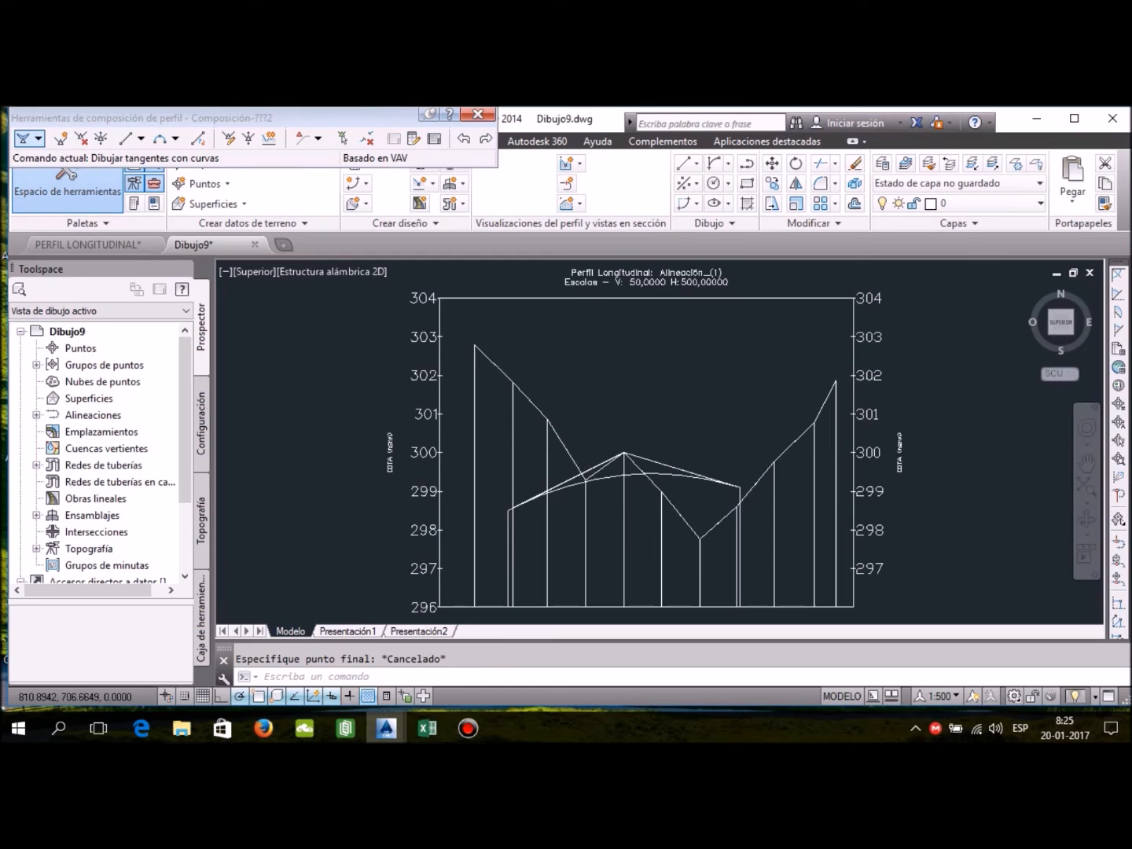
scroll(630, 518, down, 2)
scroll(634, 515, up, 4)
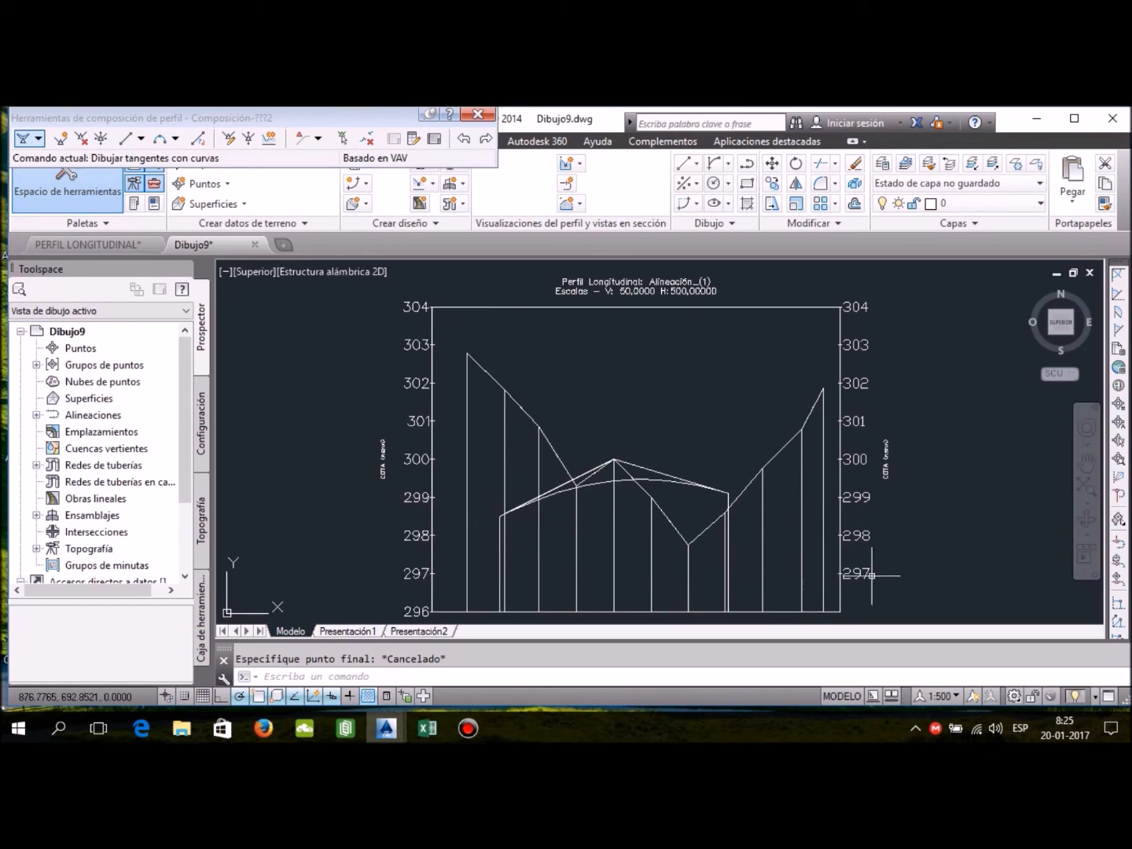
click(1087, 464)
mouse_move(966, 504)
mouse_down()
mouse_move(940, 441)
mouse_move(958, 436)
mouse_up()
key(Escape)
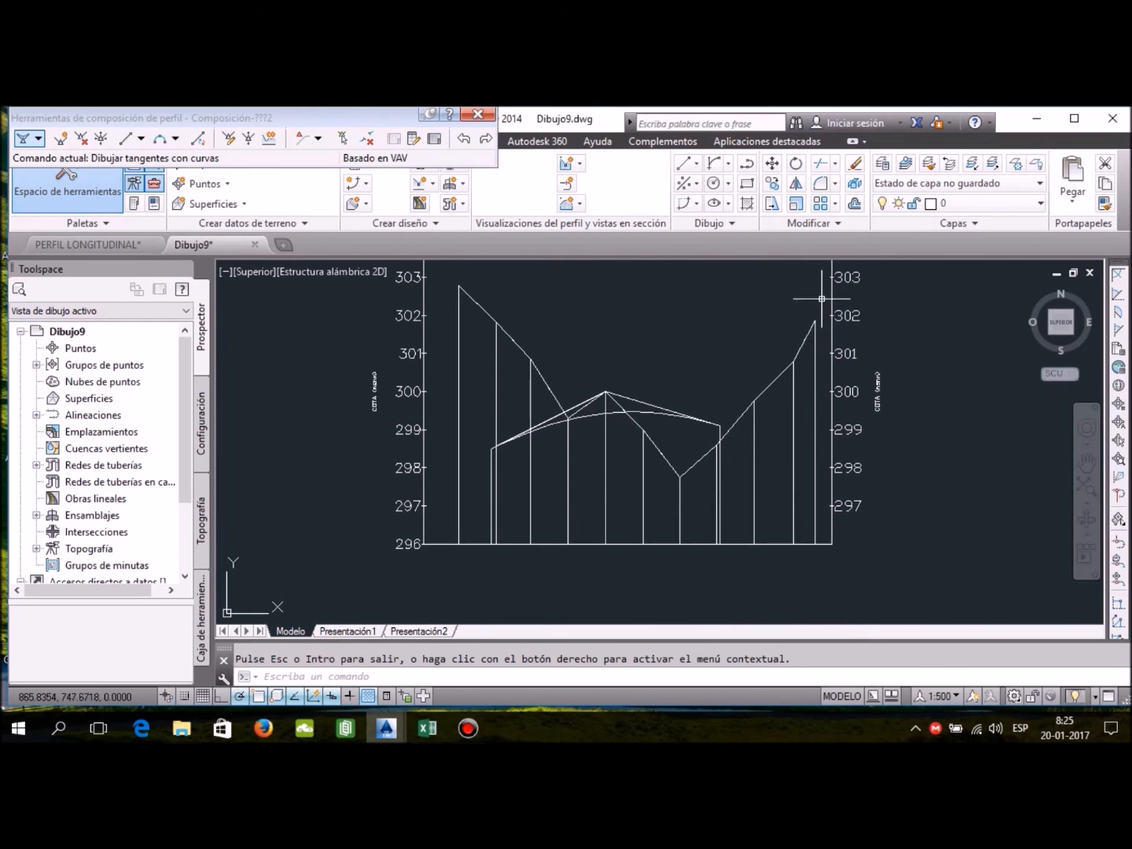
click(696, 163)
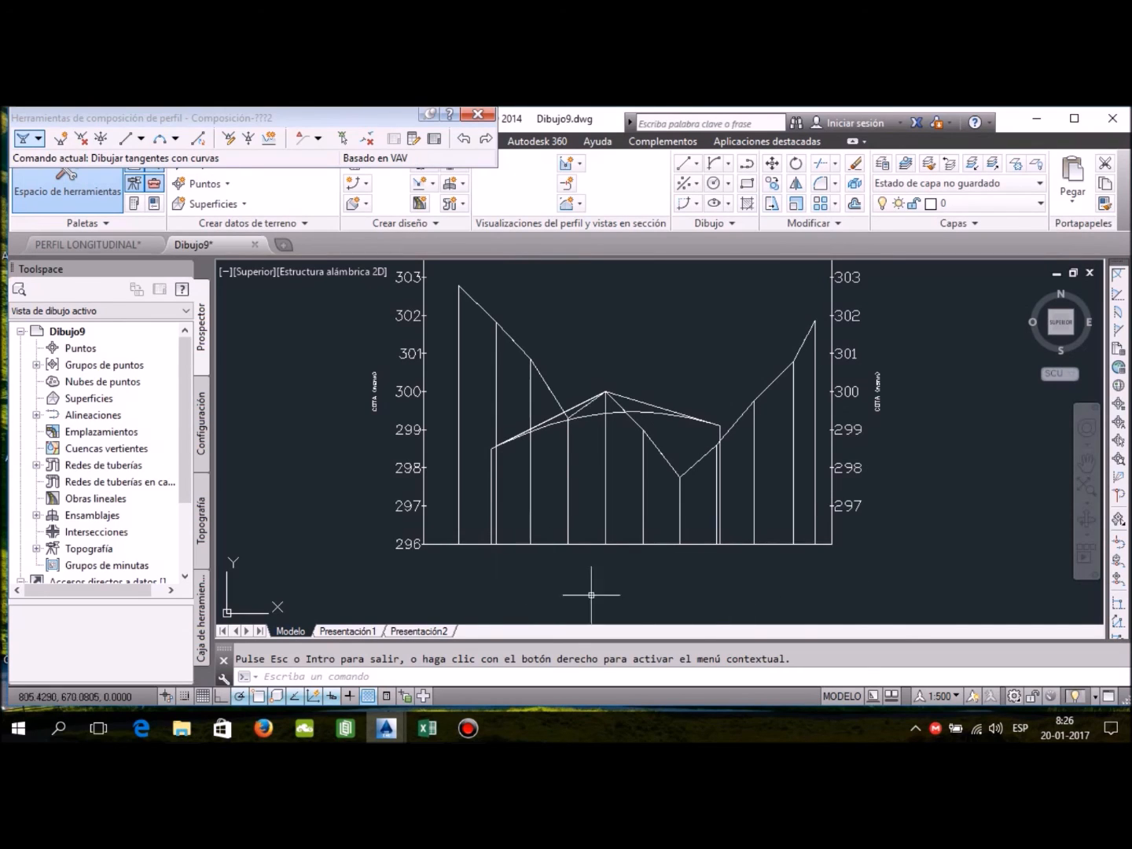
click(1088, 464)
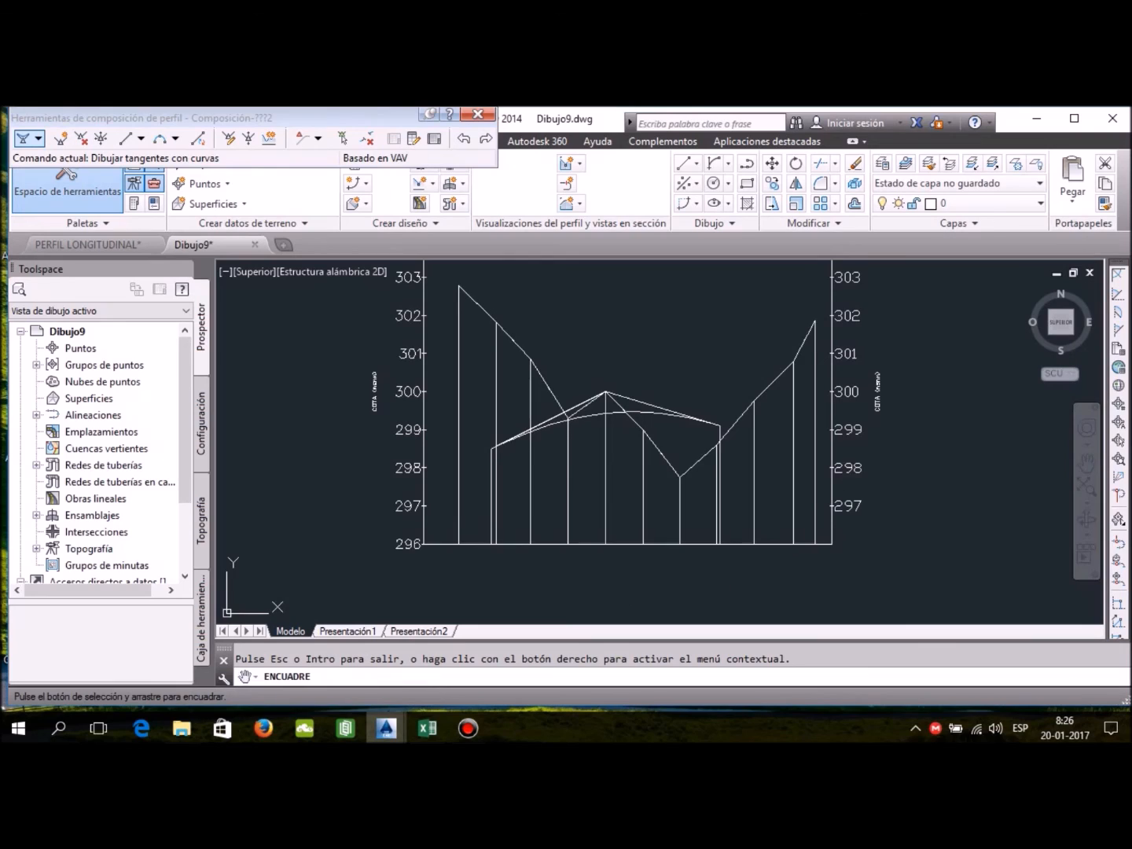
middle_drag(629, 440, 633, 468)
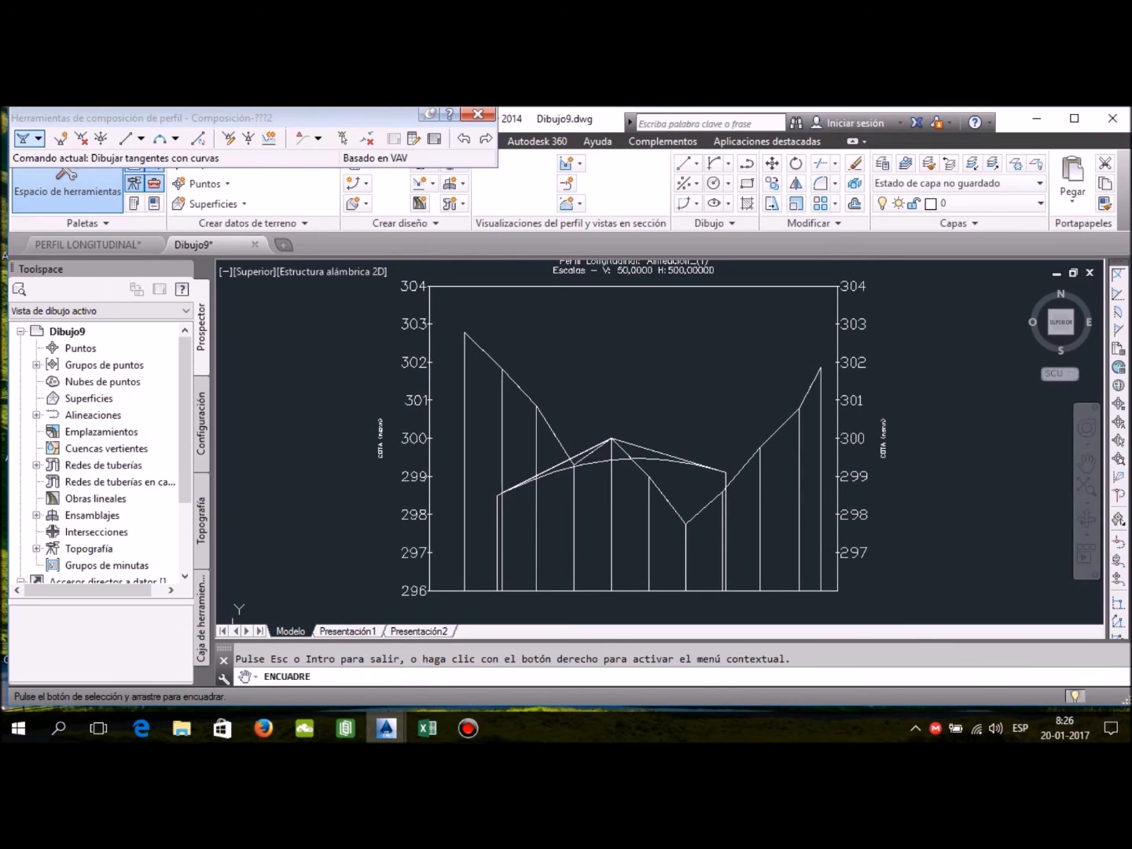
key(Escape)
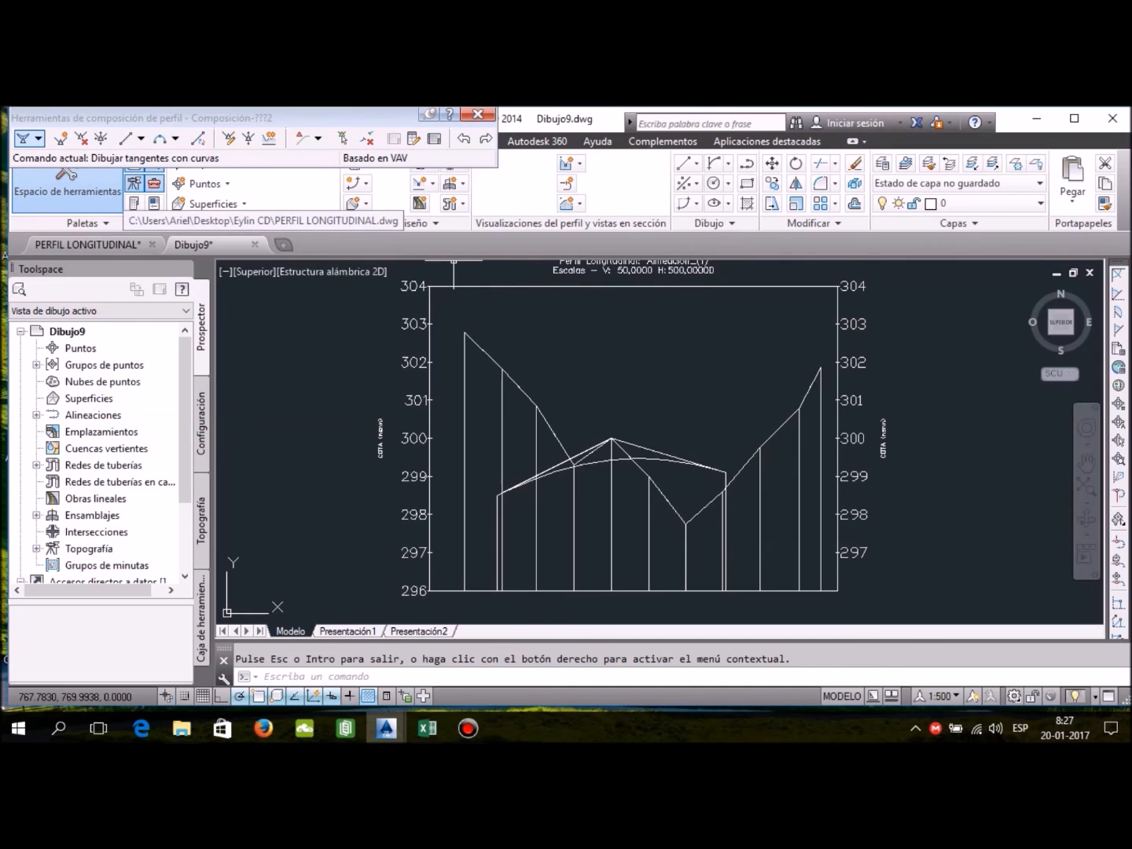
Step: Switch to the PERFIL LONGITUDINAL drawing and examine the distance and elevation rows of the stake table below the profile
click(88, 245)
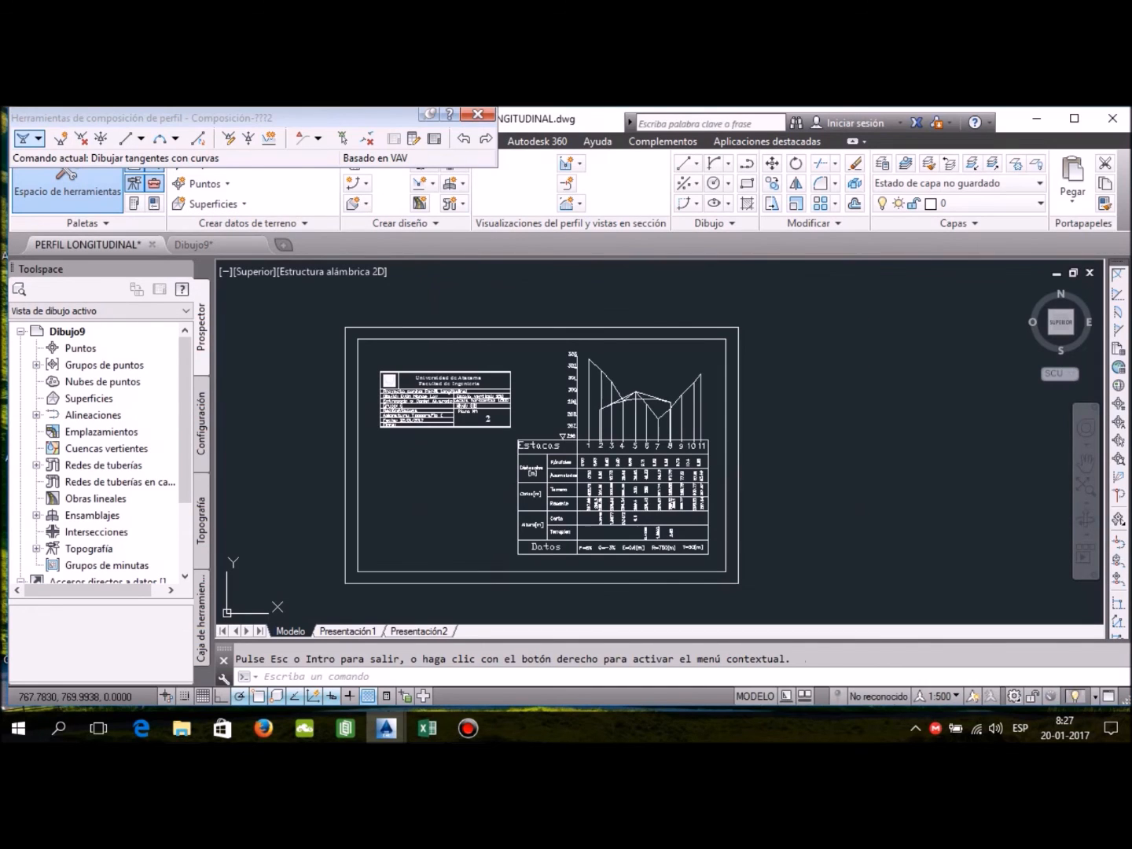
scroll(674, 488, up, 5)
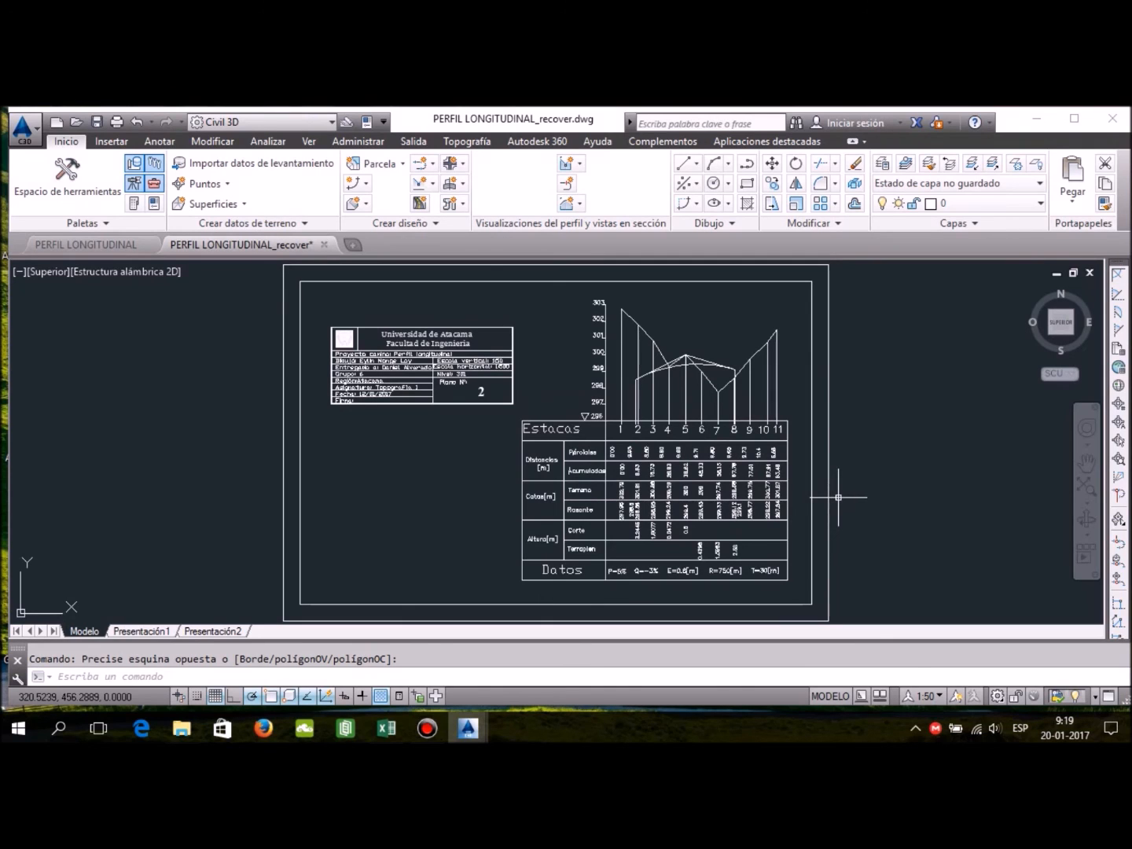
scroll(978, 478, up, 2)
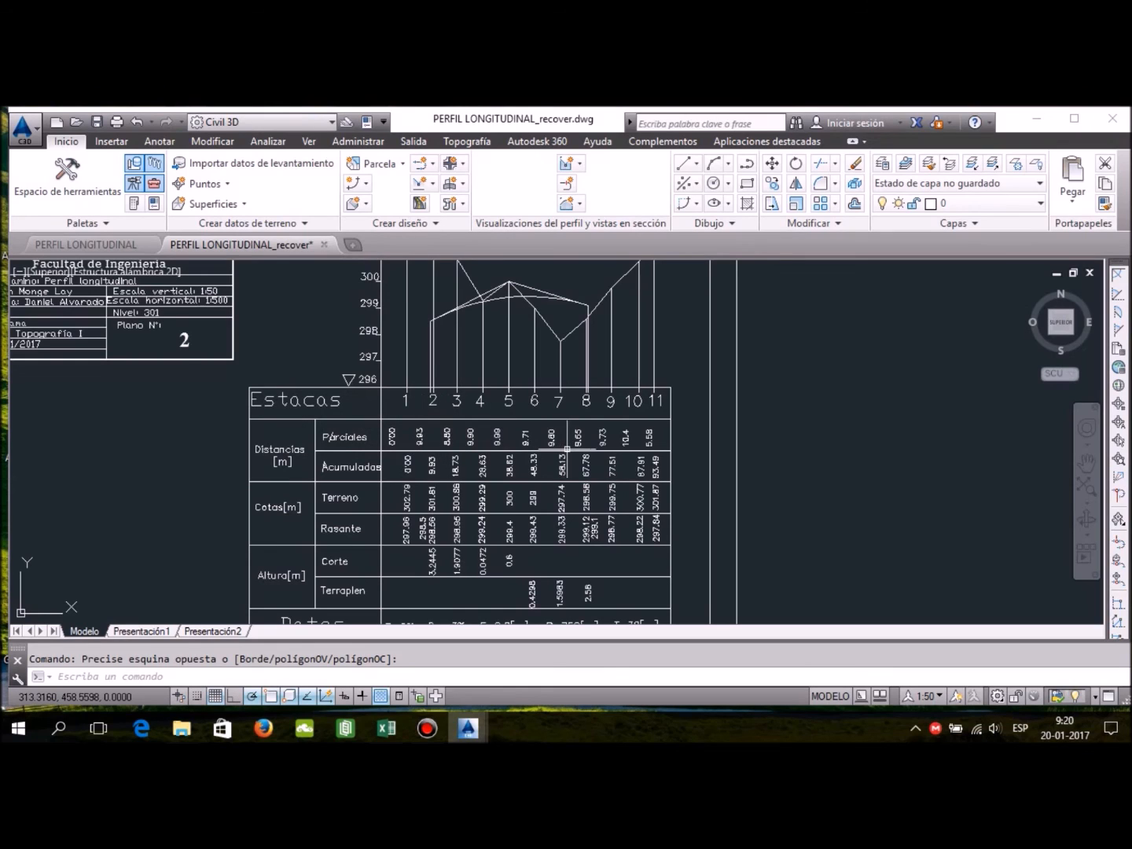
scroll(642, 450, up, 3)
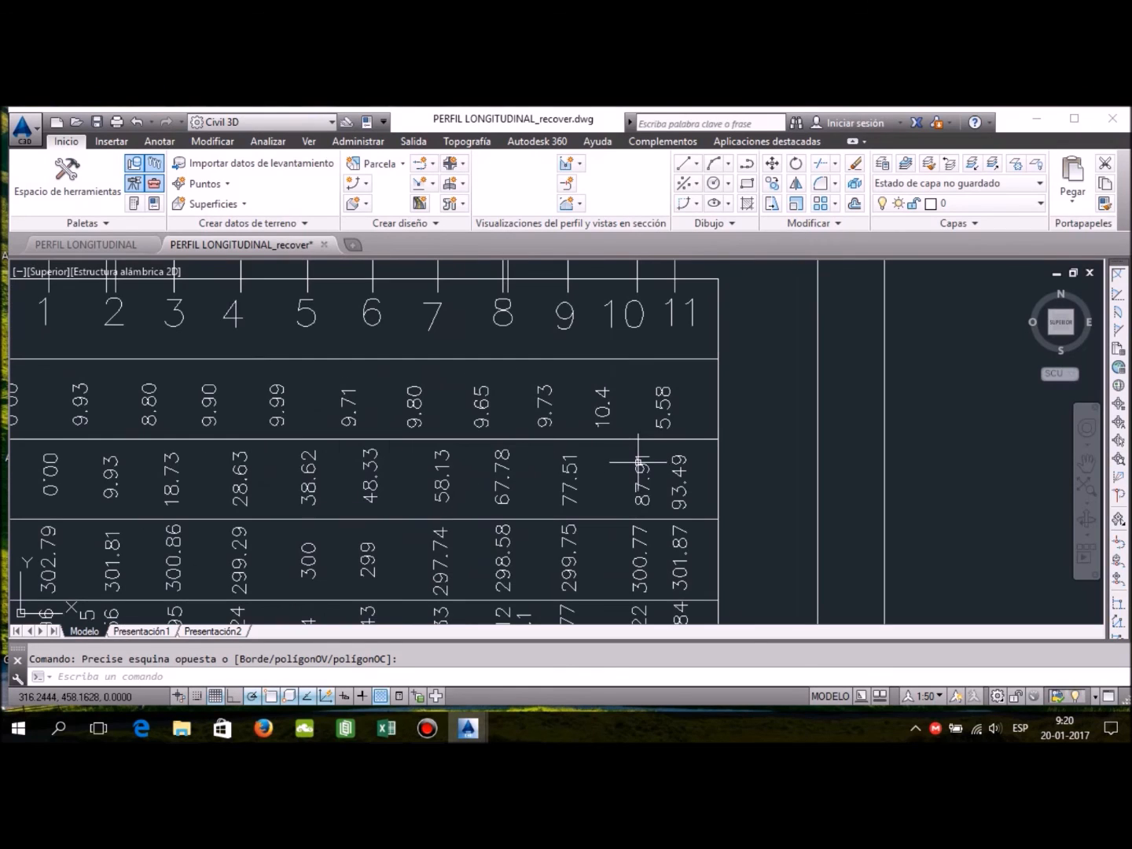
click(1086, 464)
mouse_move(669, 464)
mouse_down()
mouse_move(886, 463)
mouse_move(1071, 423)
mouse_move(971, 425)
mouse_up()
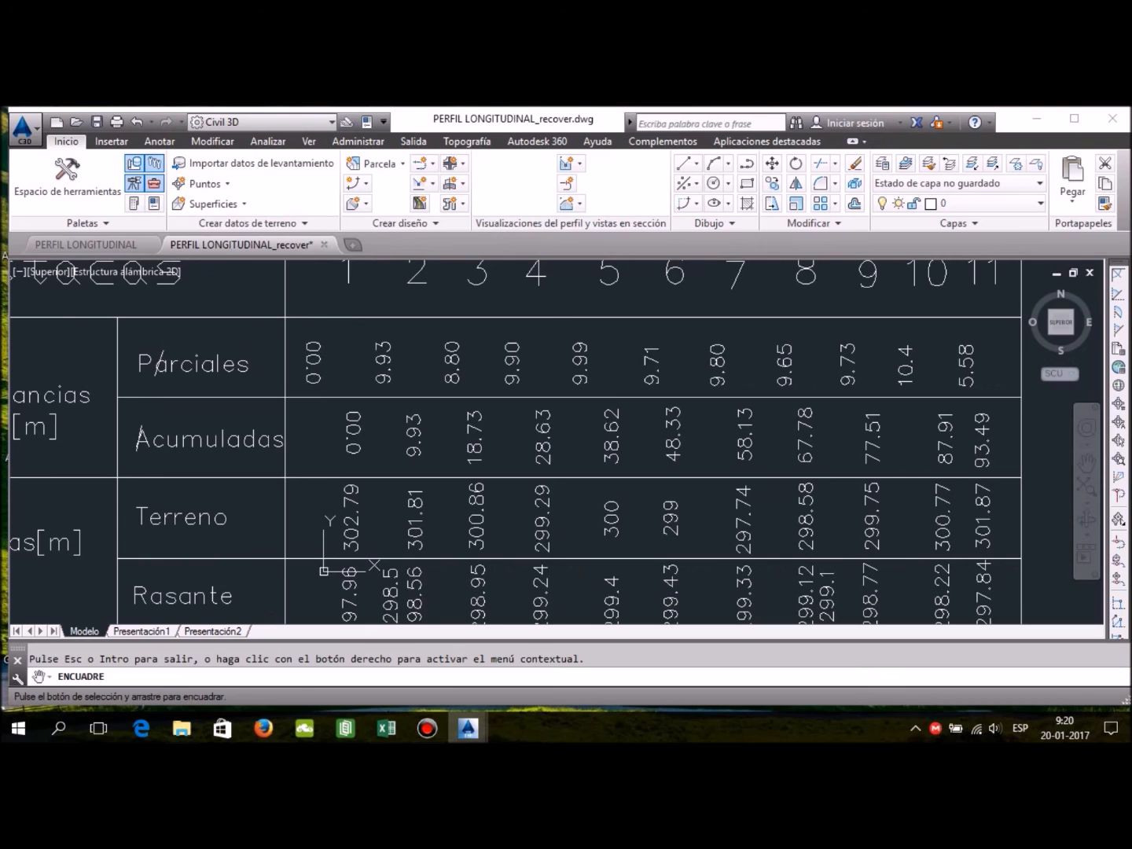
Step: Examine the partial and accumulated distances and the Terreno and Rasante elevations across all stakes in the table
middle_drag(550, 445, 556, 440)
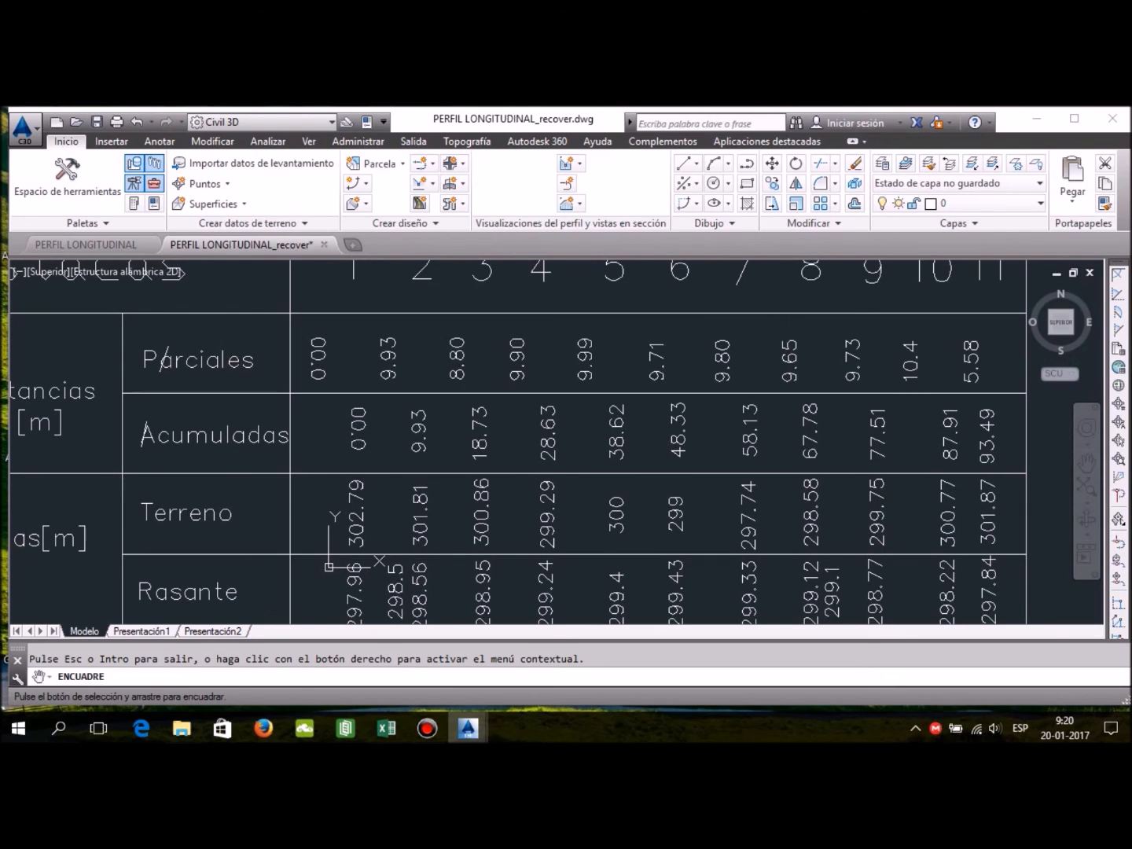
middle_drag(556, 441, 745, 418)
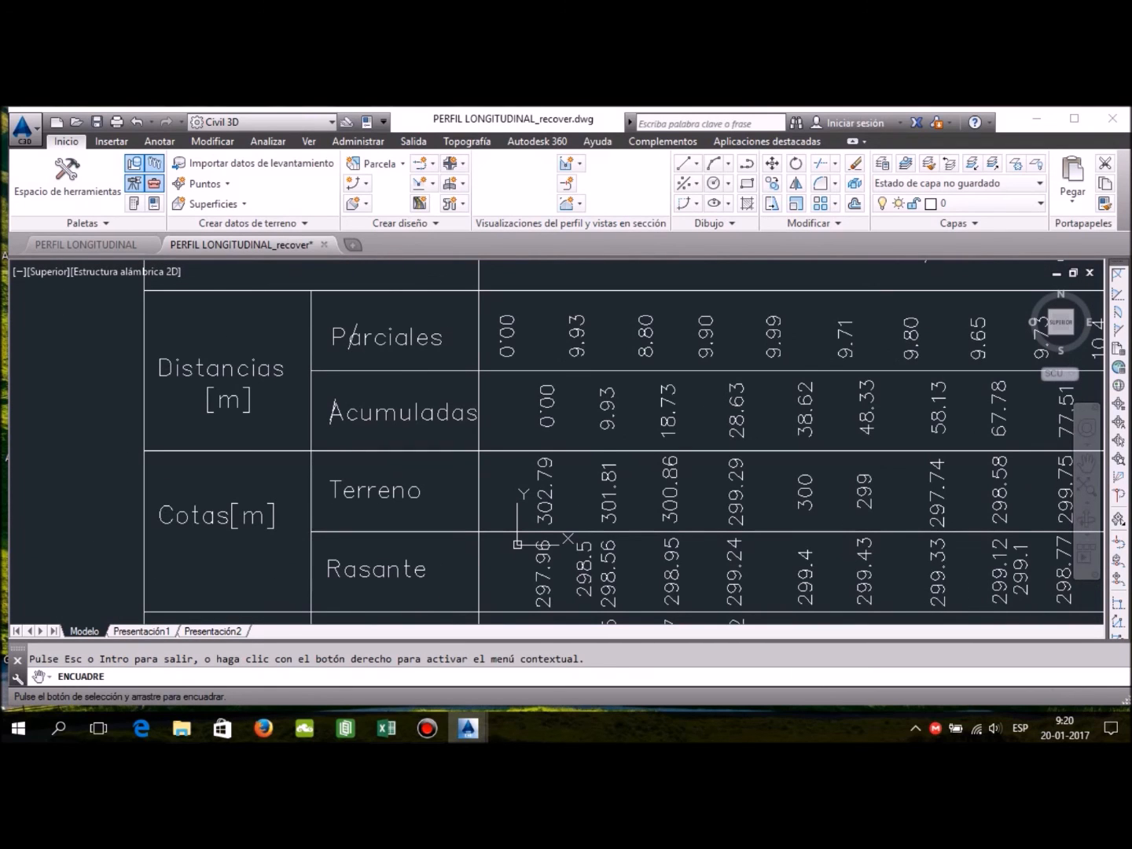
mouse_move(745, 418)
middle_down()
mouse_move(768, 398)
mouse_move(383, 431)
middle_up()
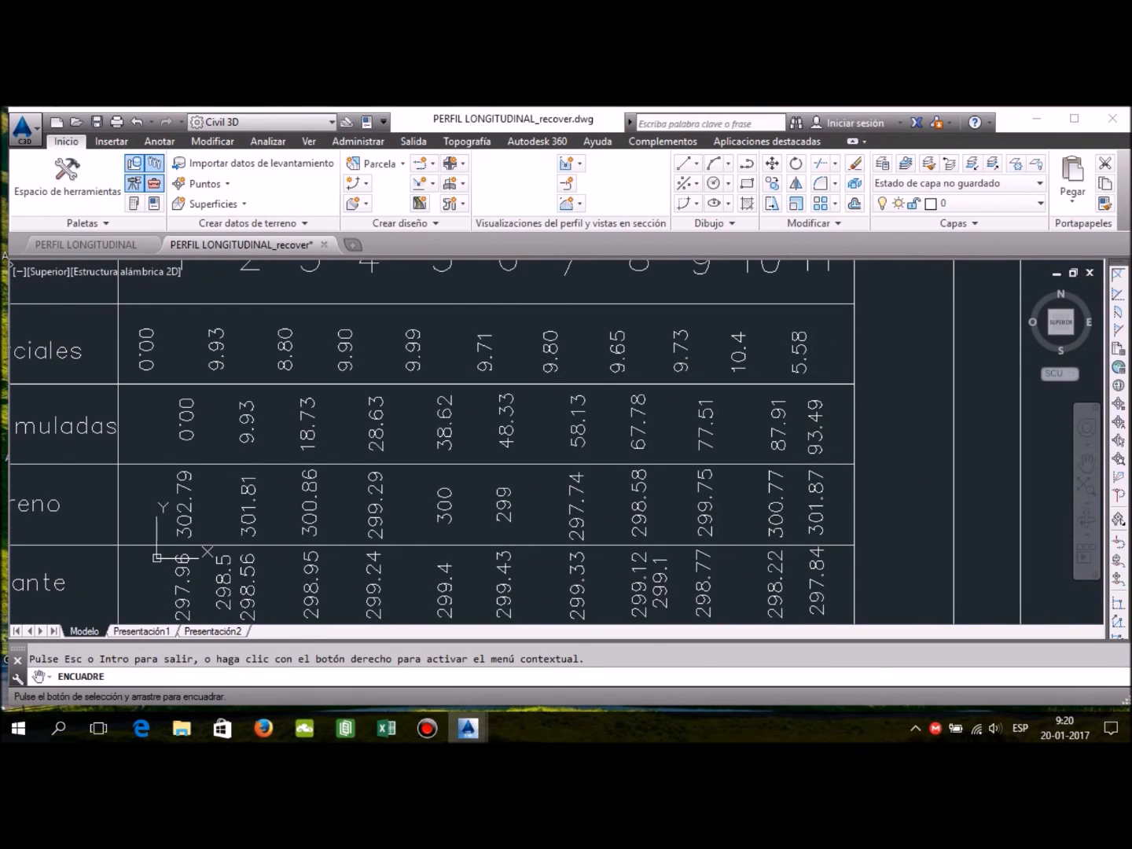
middle_drag(385, 431, 391, 429)
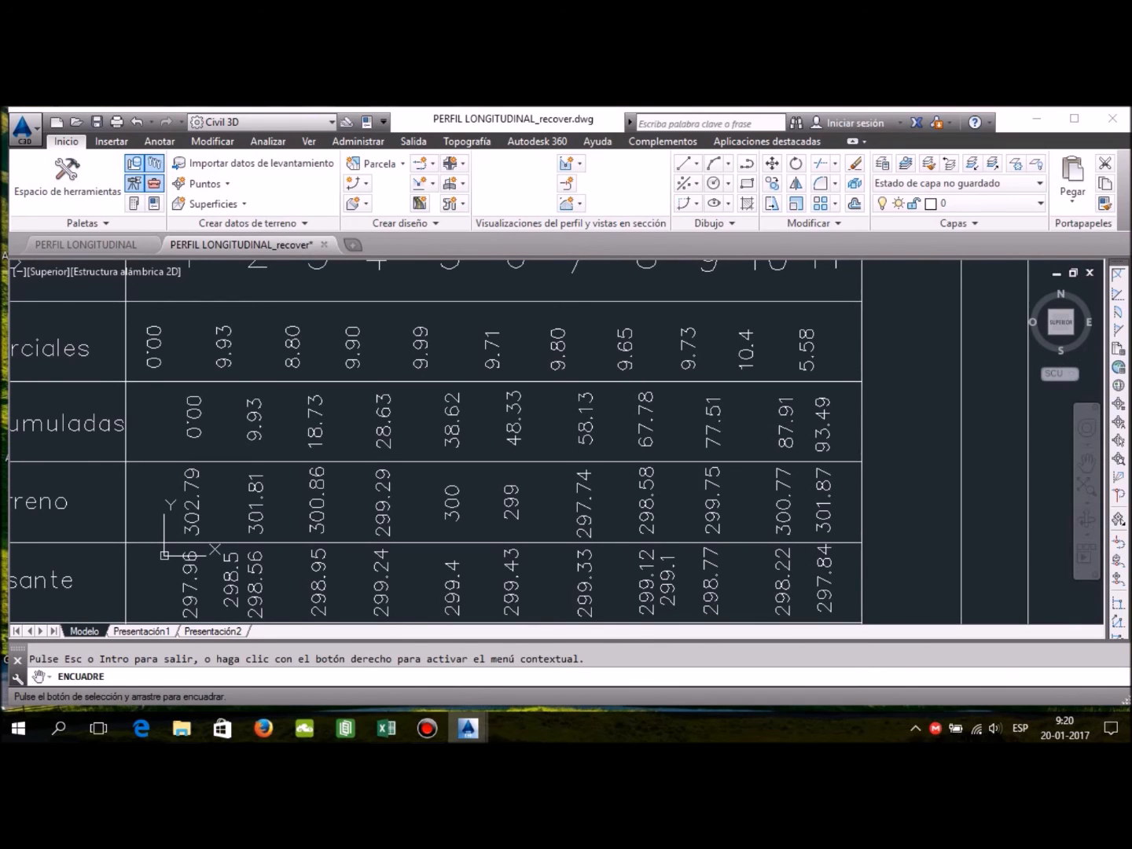
mouse_move(440, 449)
middle_down()
mouse_move(568, 435)
mouse_move(749, 385)
middle_up()
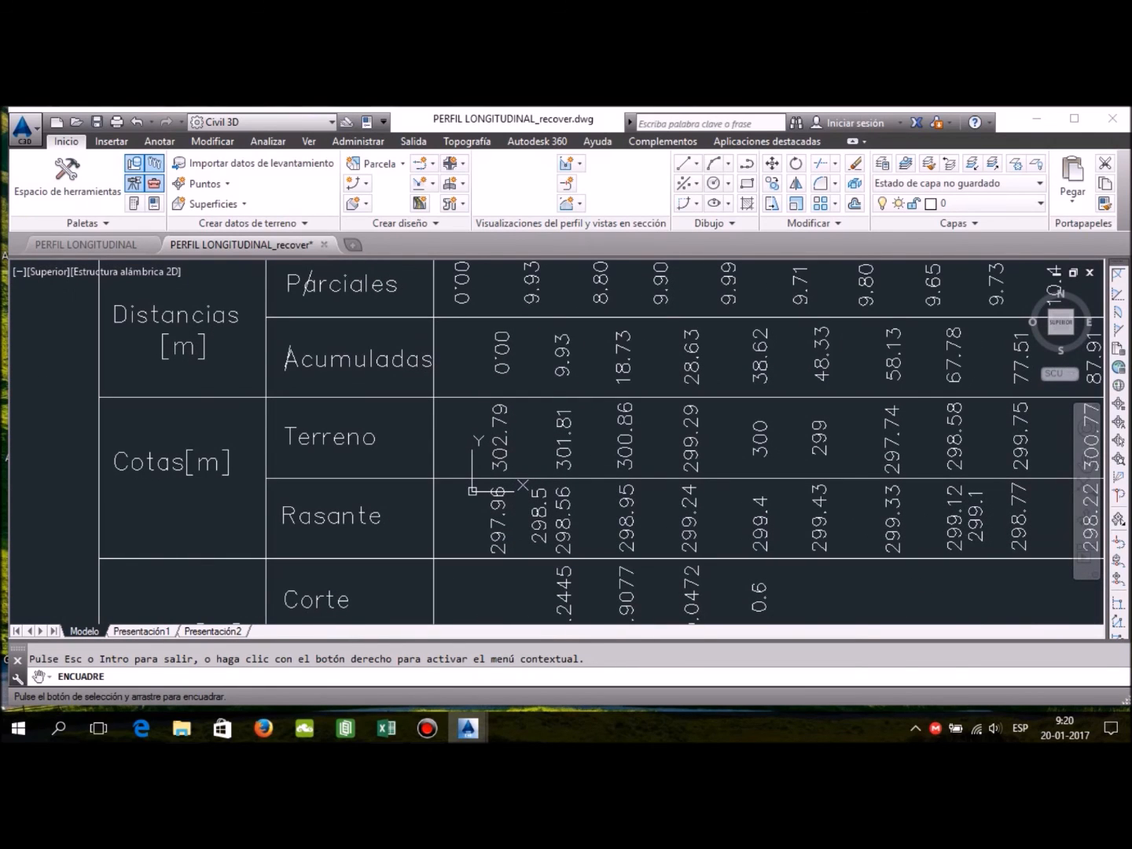
middle_drag(749, 386, 577, 405)
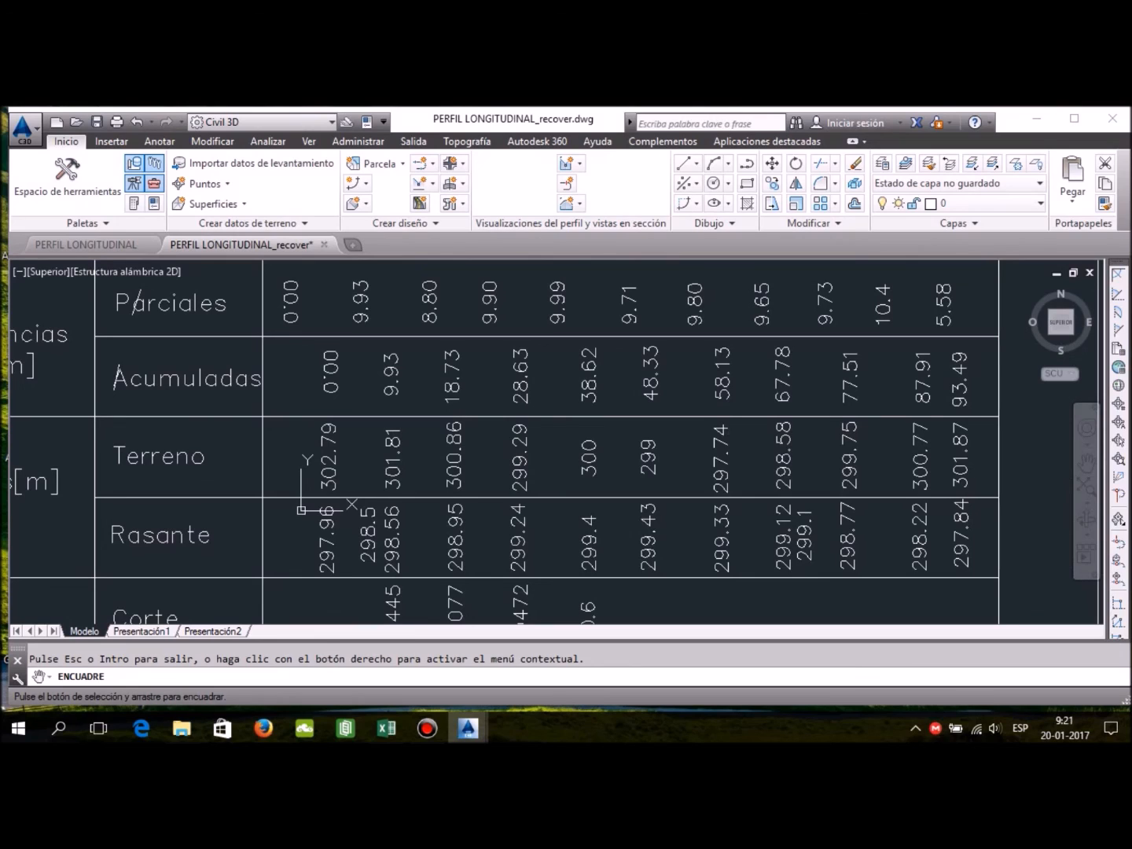
middle_drag(577, 404, 584, 401)
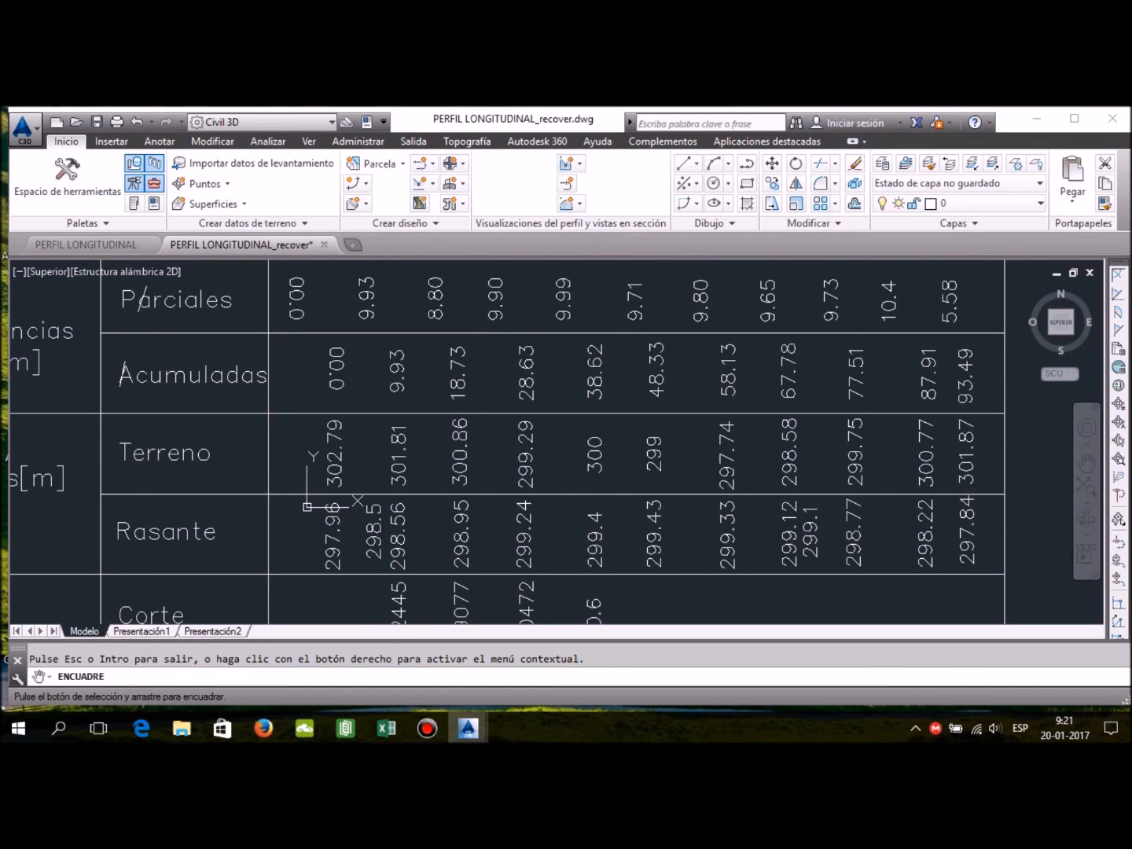
Step: Compare the vertical curve and its tangents in the profile with the Rasante elevations listed in the stake table
mouse_move(584, 401)
mouse_down()
mouse_move(630, 381)
mouse_move(685, 324)
mouse_up()
mouse_move(585, 401)
middle_down()
mouse_move(638, 328)
mouse_move(567, 309)
mouse_move(572, 387)
mouse_move(555, 613)
middle_up()
mouse_move(582, 315)
middle_down()
mouse_move(463, 500)
mouse_move(488, 603)
middle_up()
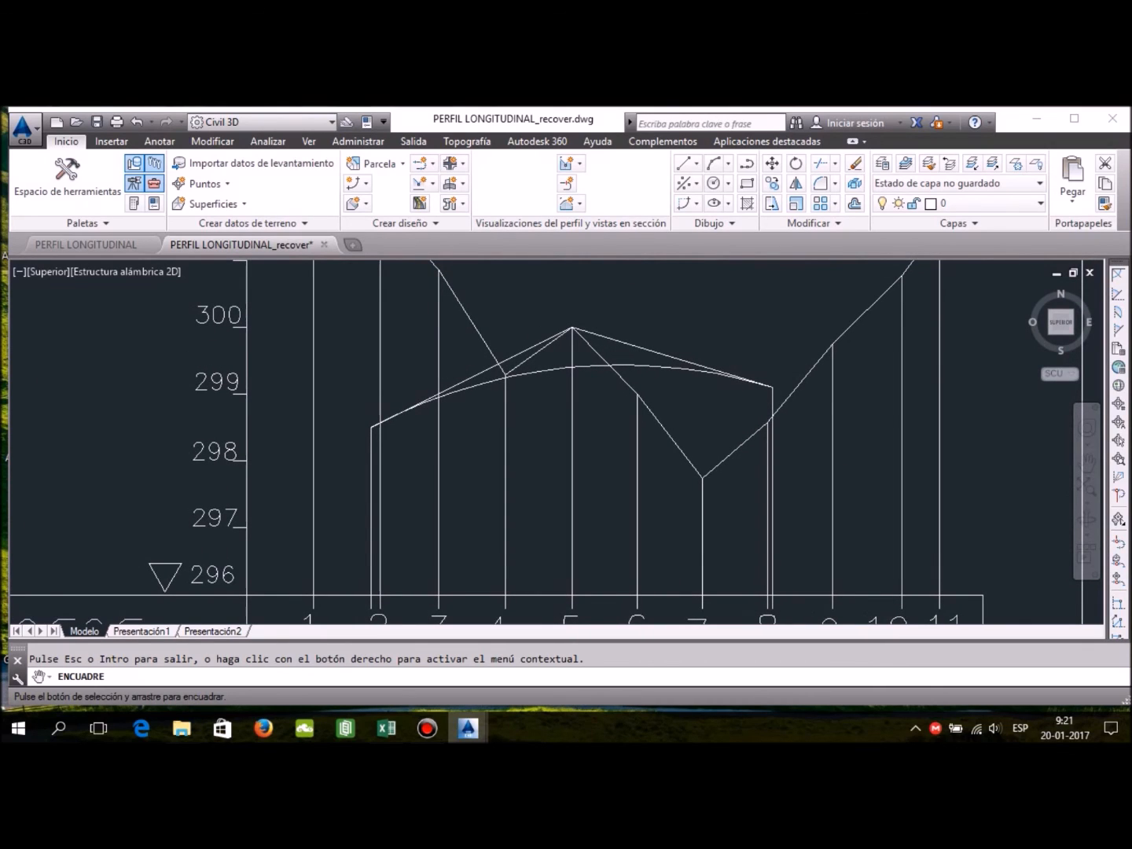
middle_drag(542, 440, 593, 505)
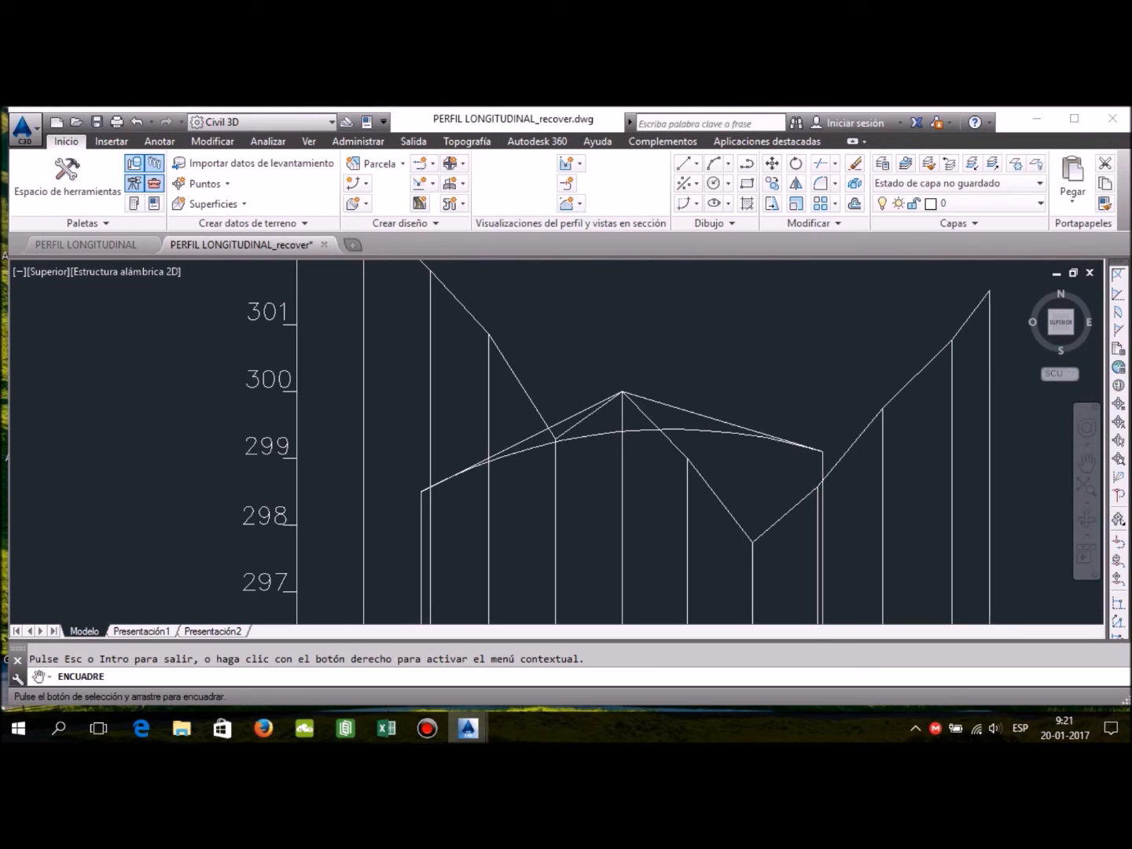
middle_drag(621, 471, 621, 441)
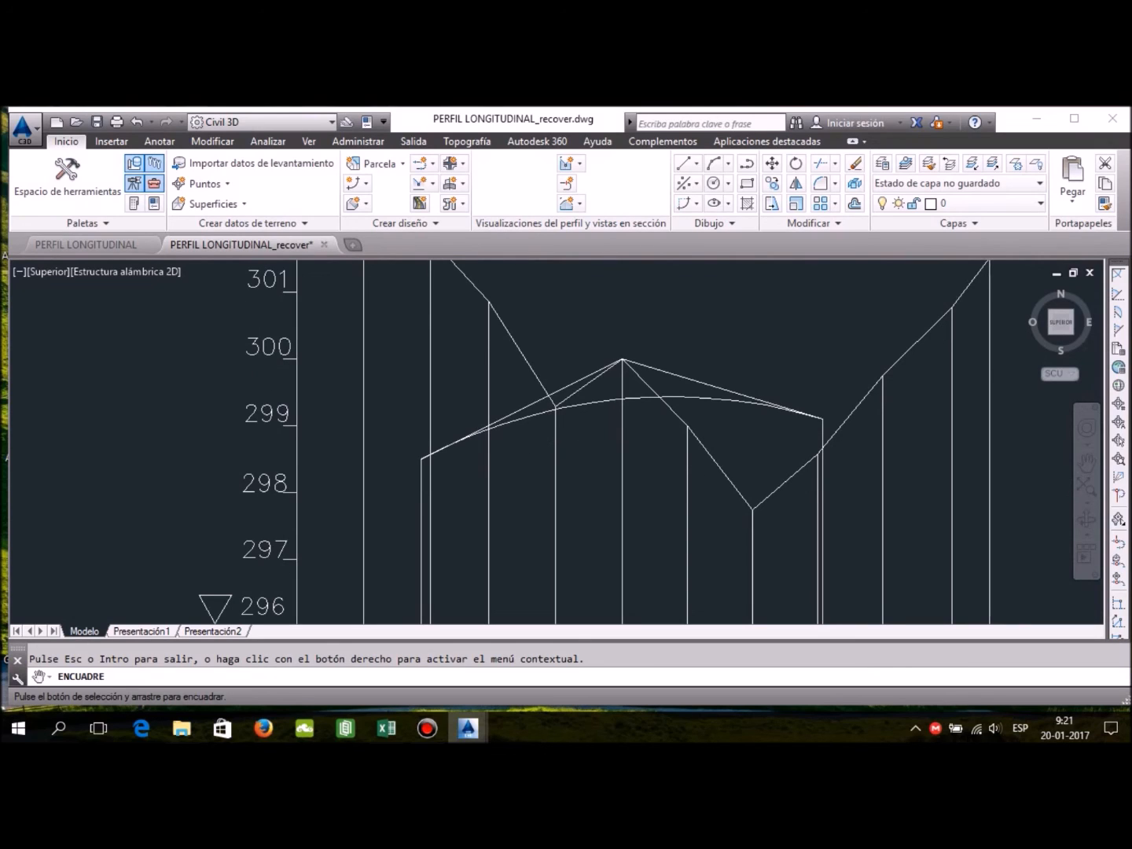
mouse_move(621, 471)
mouse_down()
mouse_move(627, 367)
mouse_move(627, 427)
mouse_move(626, 417)
mouse_up()
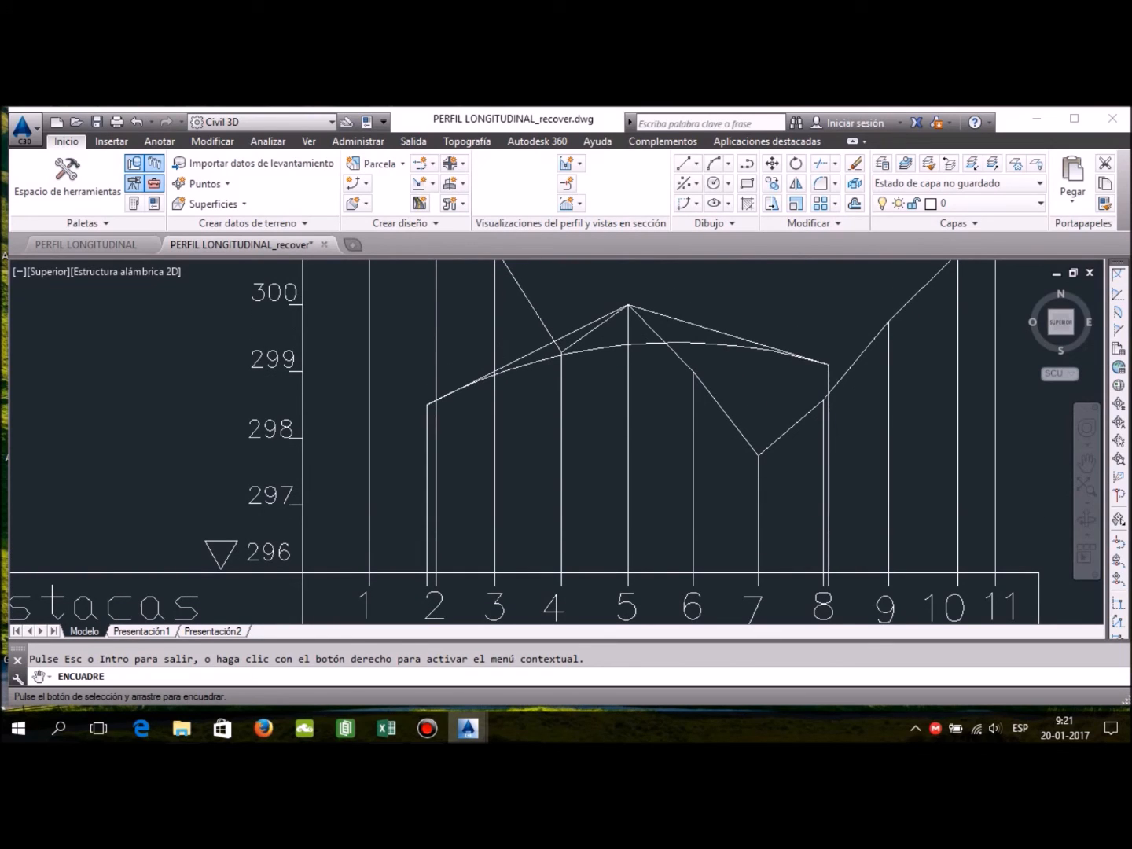
middle_drag(621, 609, 621, 263)
middle_drag(622, 425, 612, 340)
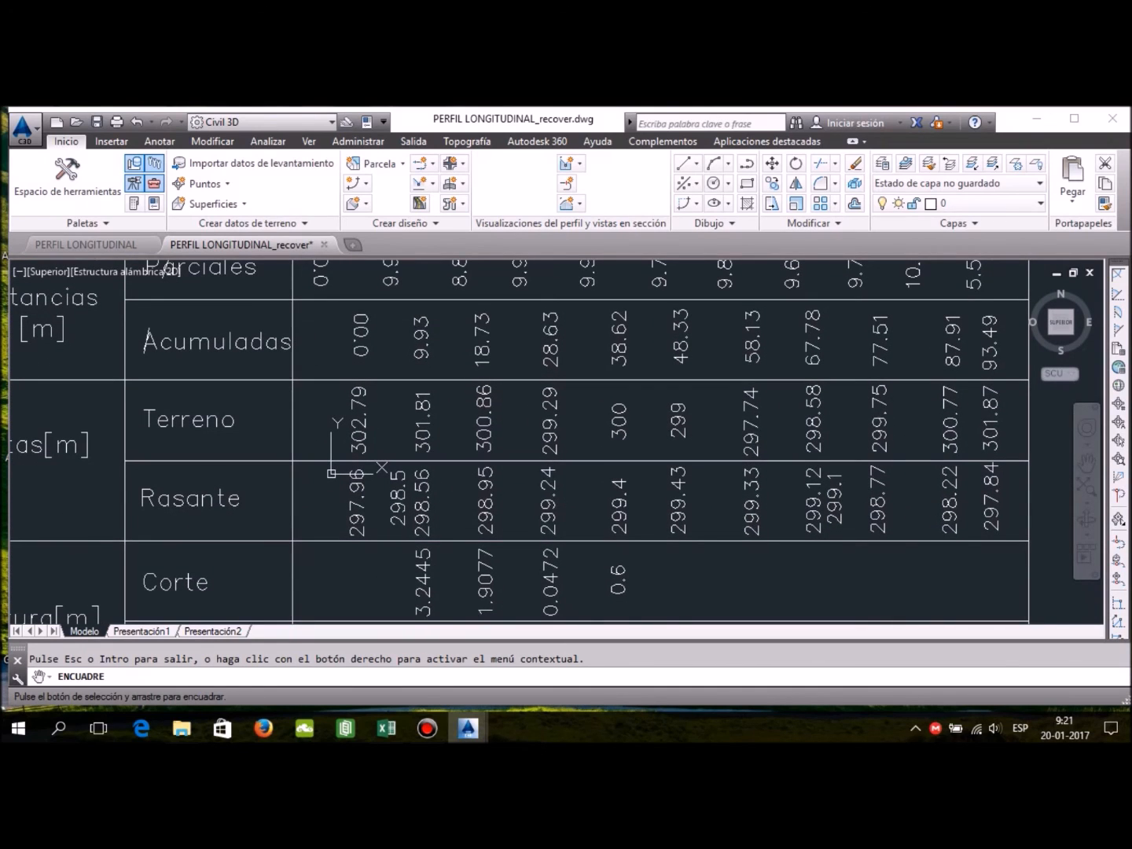
middle_drag(611, 339, 620, 577)
mouse_move(668, 345)
middle_down()
mouse_move(479, 523)
mouse_move(471, 563)
mouse_move(497, 537)
middle_up()
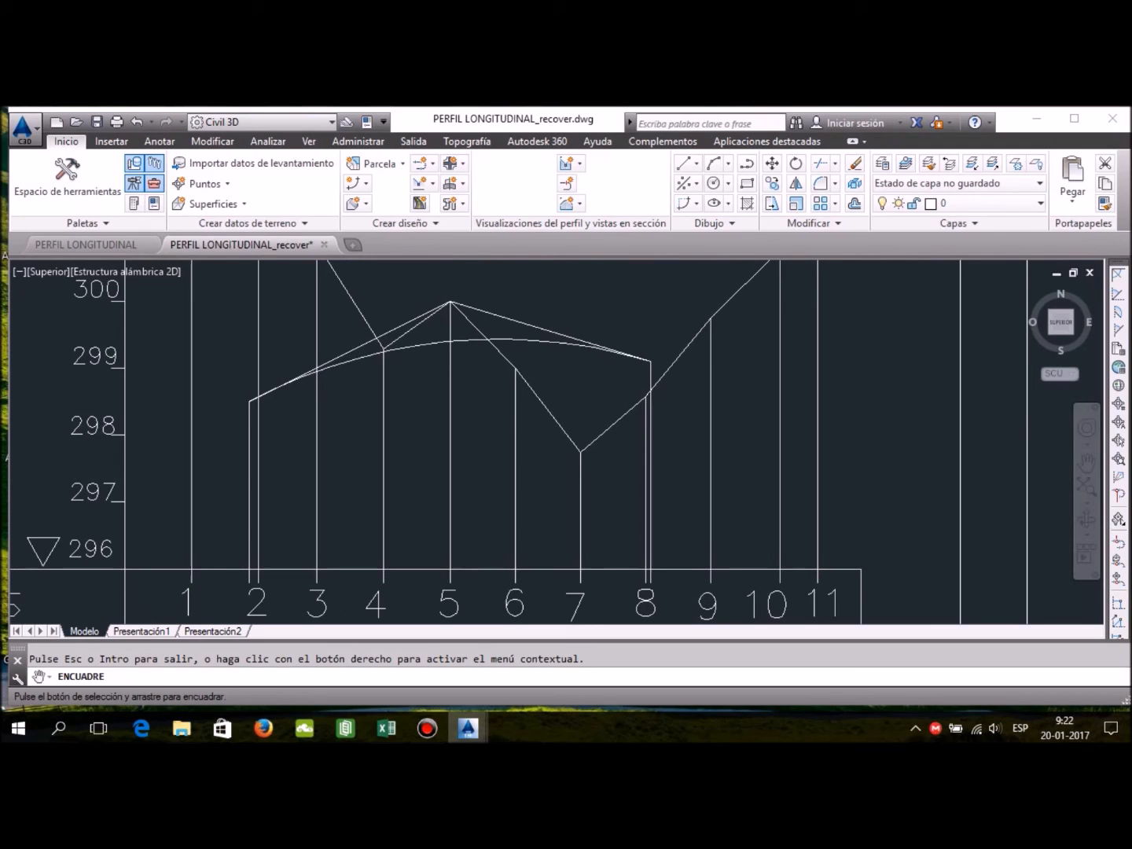
middle_drag(498, 536, 498, 519)
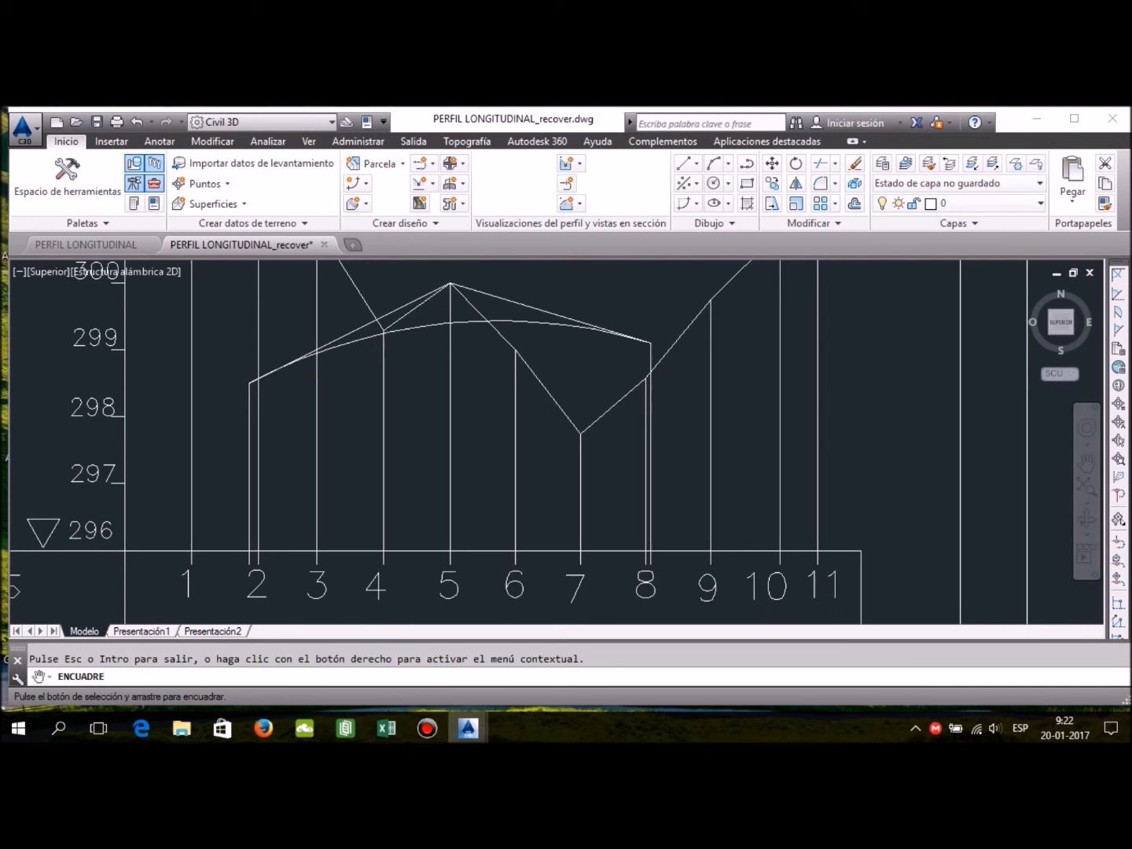
Step: Compare the Corte and Terraplen heights in the table with the gaps between terrain line and grade curve at each stake
mouse_move(498, 613)
middle_down()
mouse_move(493, 435)
mouse_move(515, 257)
mouse_move(512, 124)
middle_up()
drag(511, 441, 511, 401)
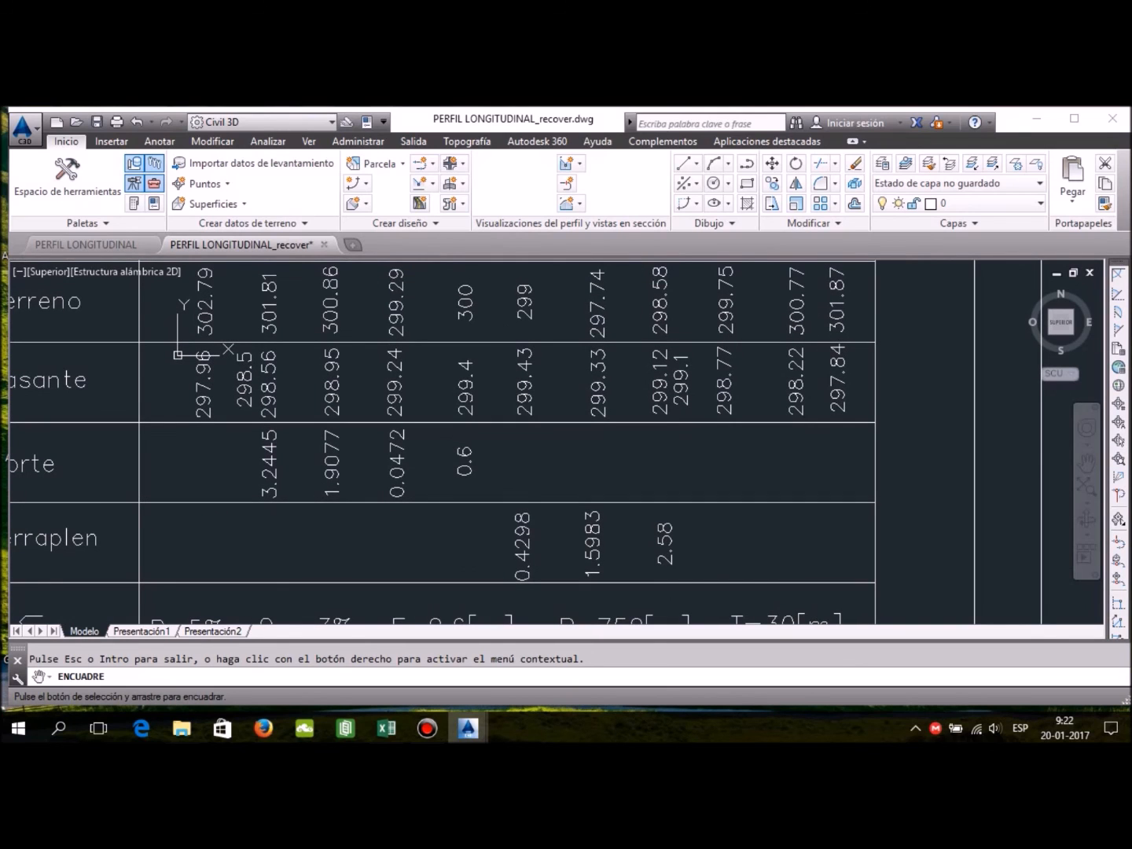
mouse_move(472, 283)
middle_down()
mouse_move(580, 465)
mouse_move(641, 608)
middle_up()
middle_drag(503, 272, 649, 616)
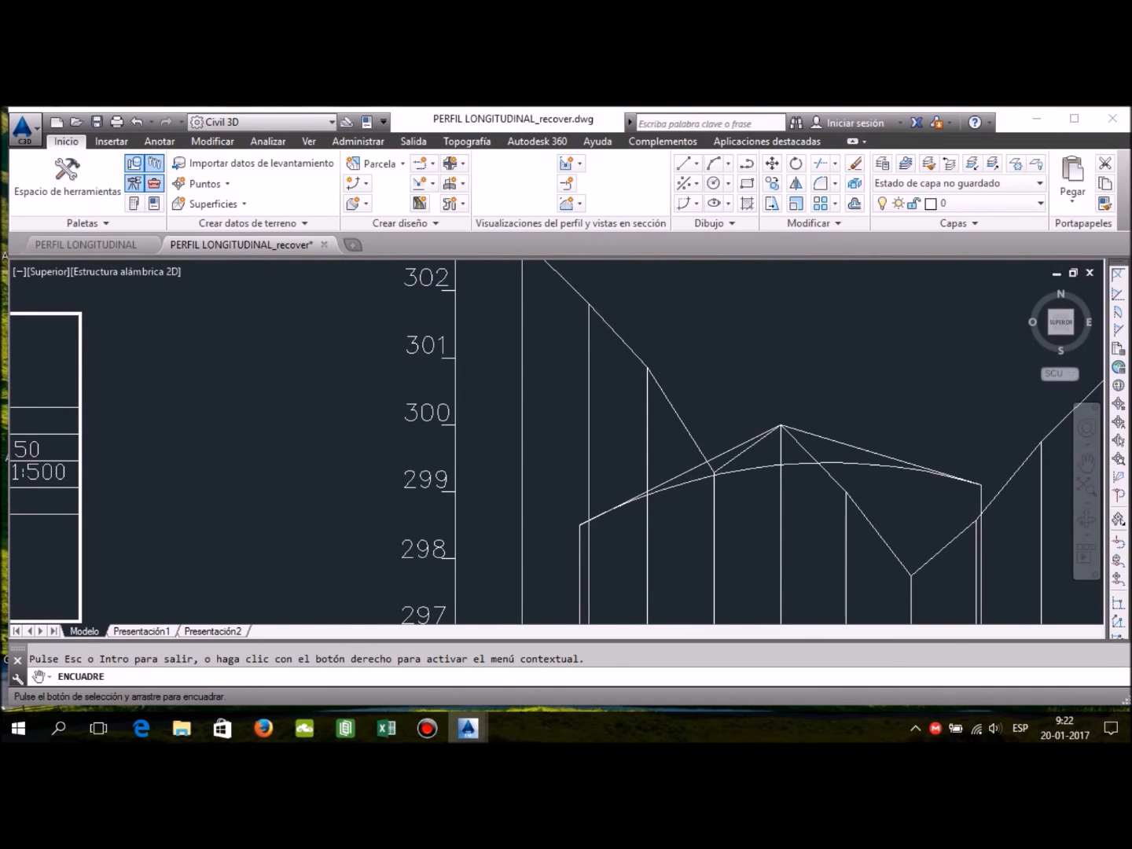
middle_drag(557, 457, 555, 442)
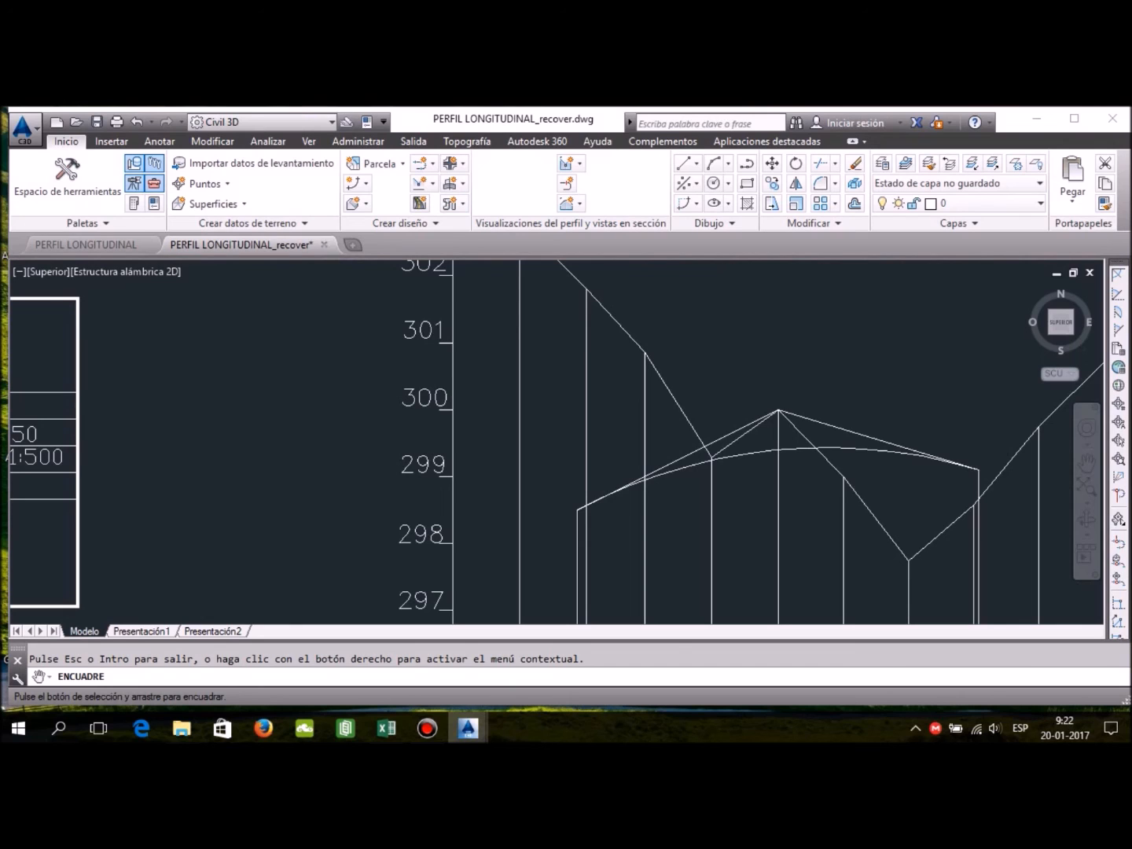
middle_drag(556, 504, 524, 379)
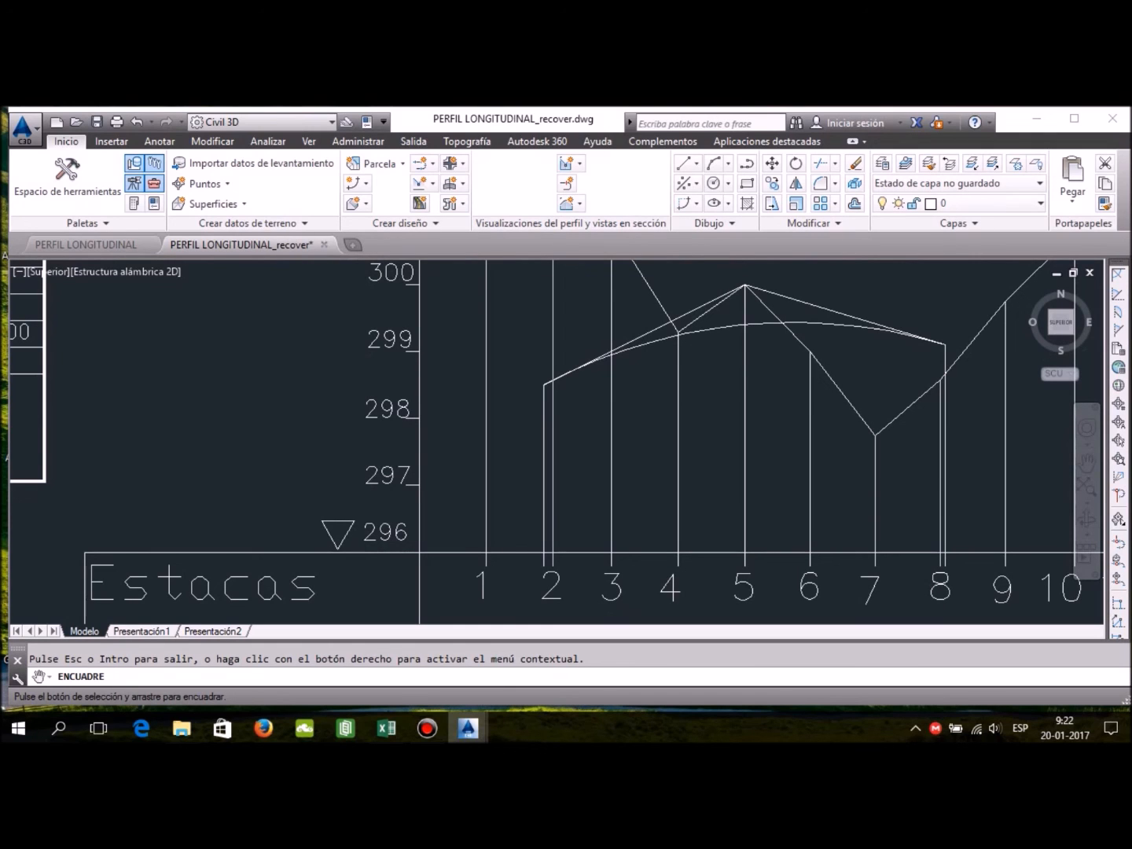
mouse_move(550, 504)
middle_down()
mouse_move(499, 338)
mouse_move(525, 352)
mouse_move(517, 297)
middle_up()
mouse_move(512, 566)
middle_down()
mouse_move(522, 267)
mouse_move(534, 350)
middle_up()
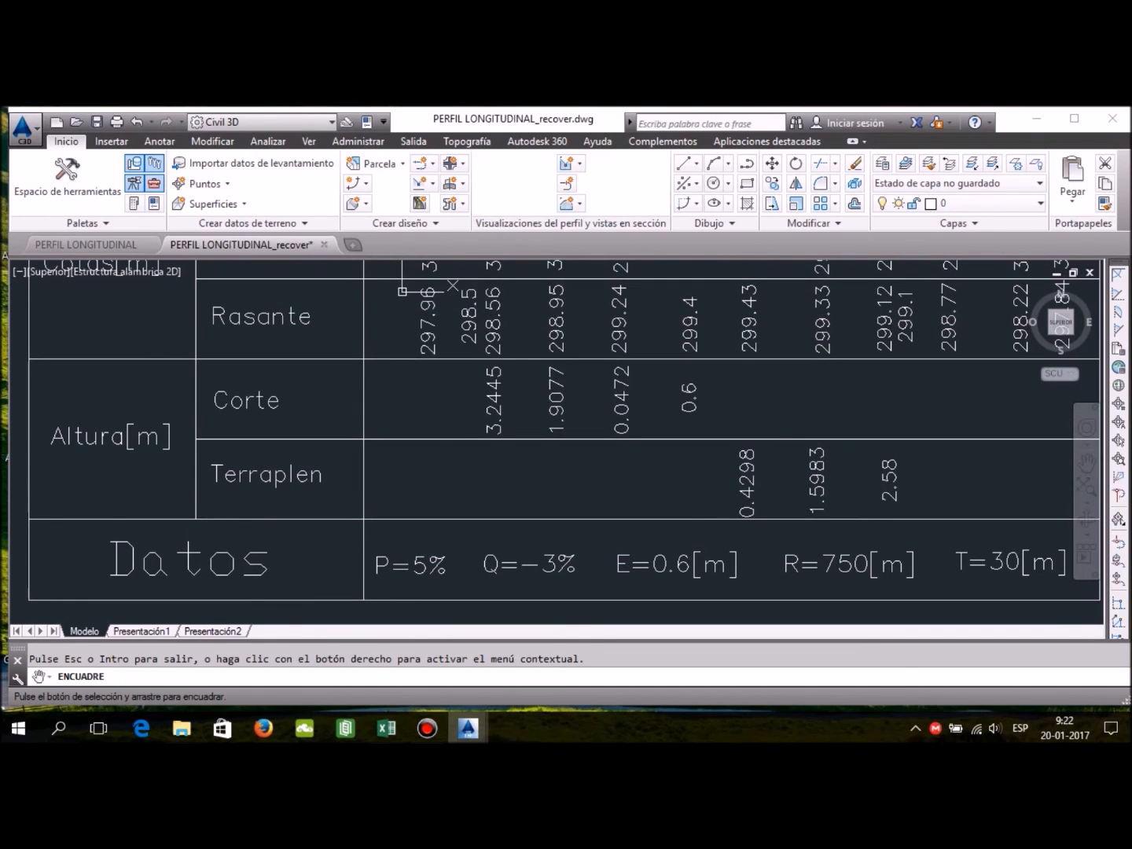
mouse_move(532, 350)
middle_down()
mouse_move(530, 393)
mouse_move(423, 562)
mouse_move(414, 605)
middle_up()
middle_drag(414, 316, 430, 471)
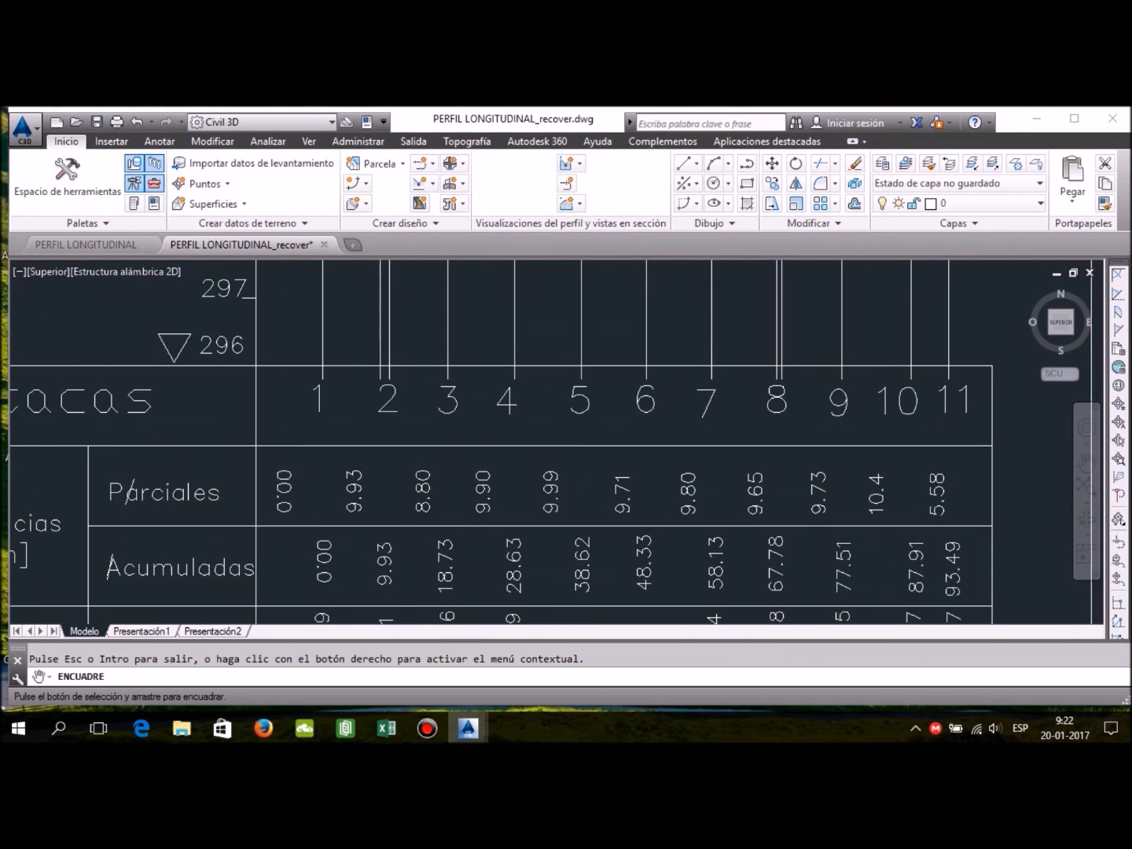
middle_drag(472, 331, 428, 541)
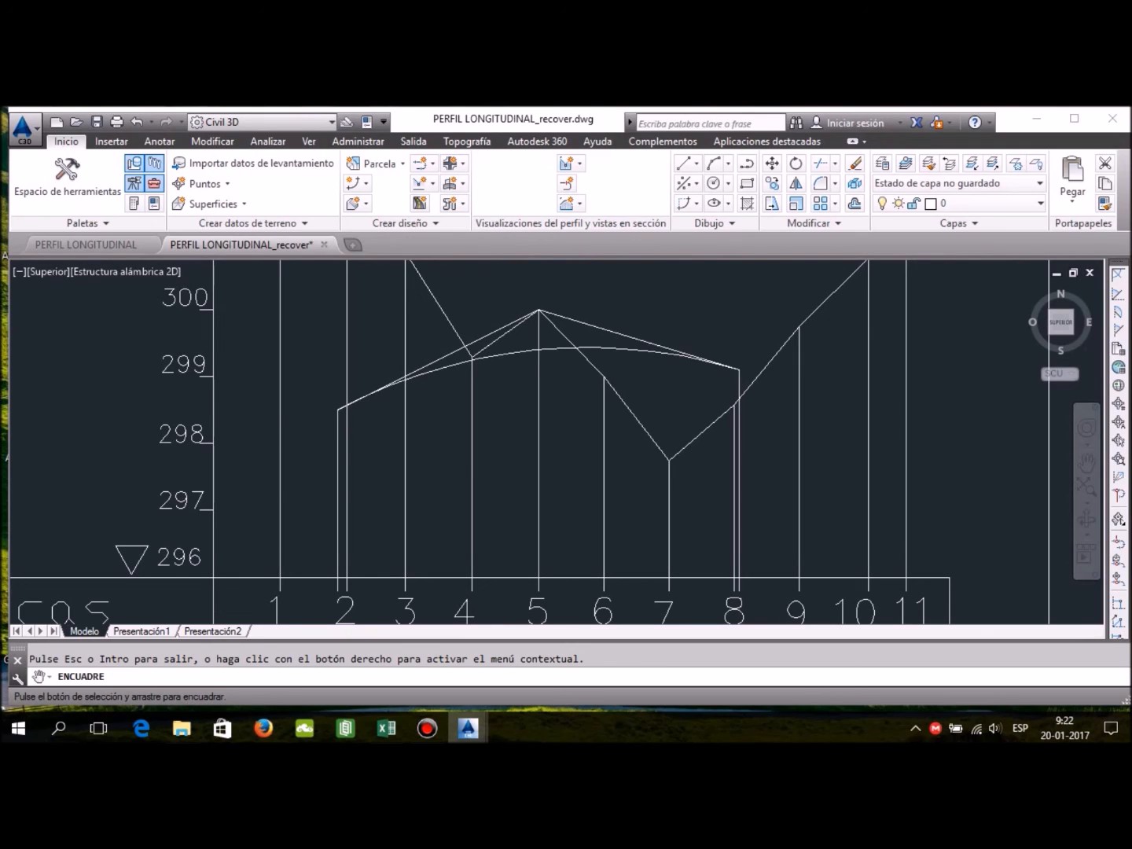
middle_drag(427, 542, 428, 533)
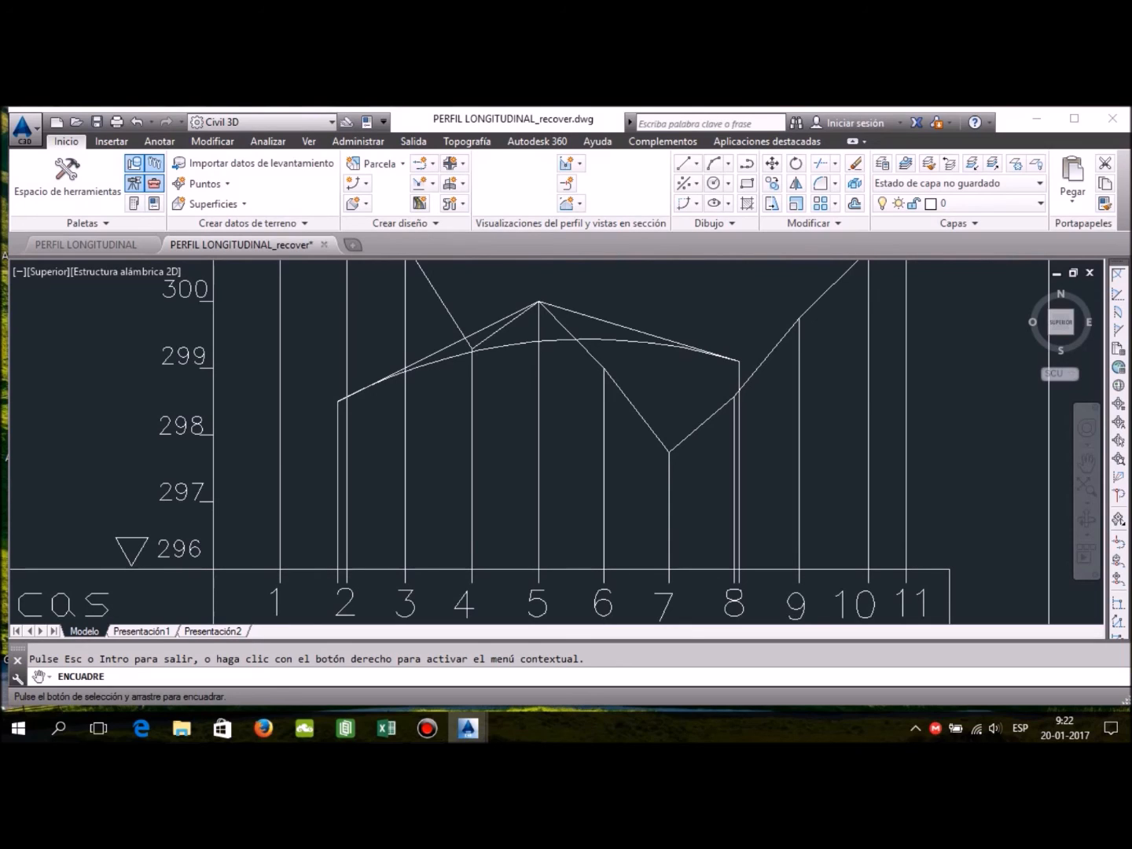
middle_drag(503, 617, 521, 265)
middle_drag(512, 542, 513, 352)
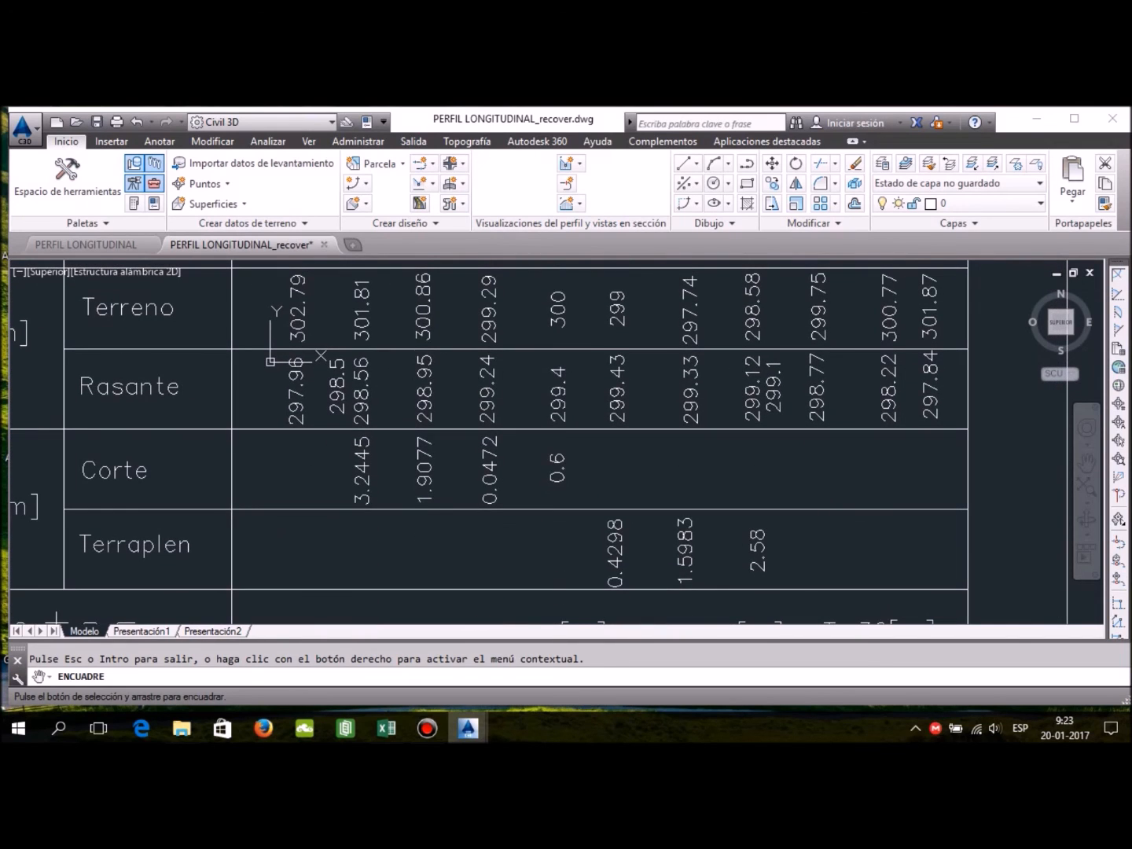
mouse_move(512, 353)
middle_down()
mouse_move(513, 612)
mouse_move(512, 407)
mouse_move(514, 584)
middle_up()
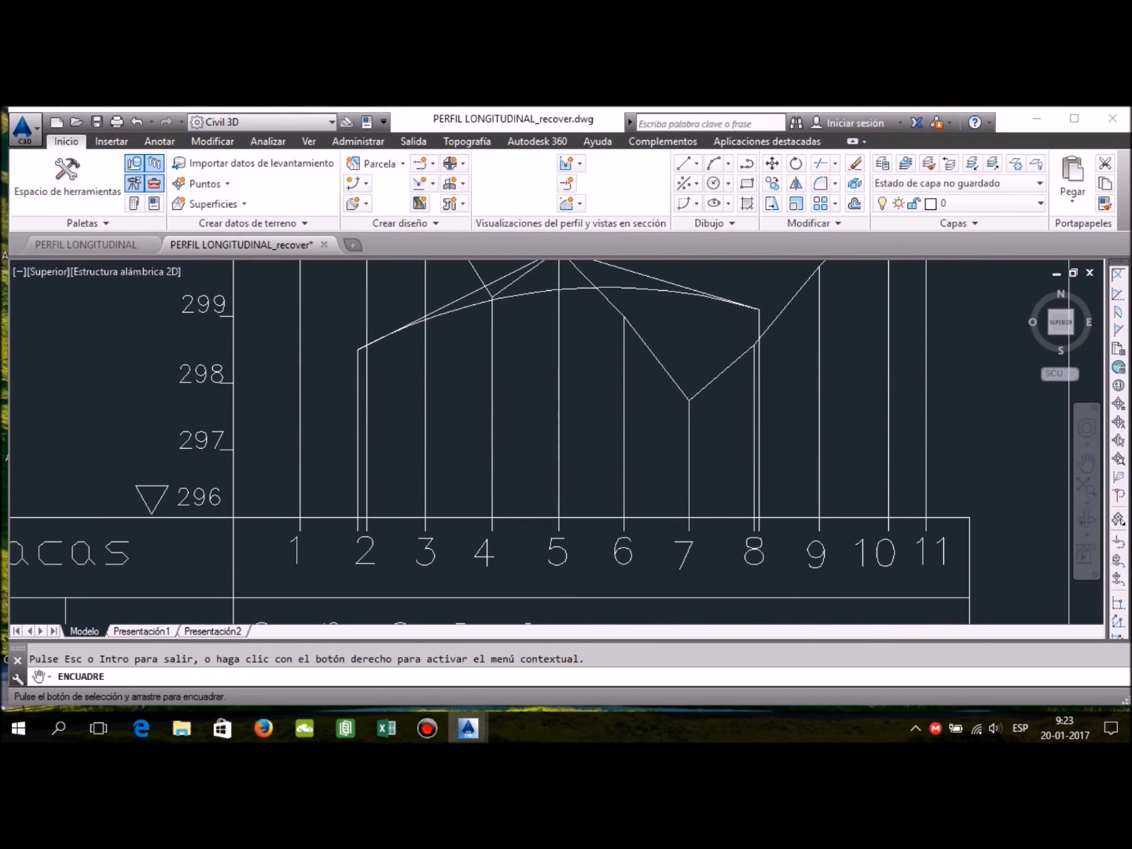
middle_drag(514, 542, 517, 585)
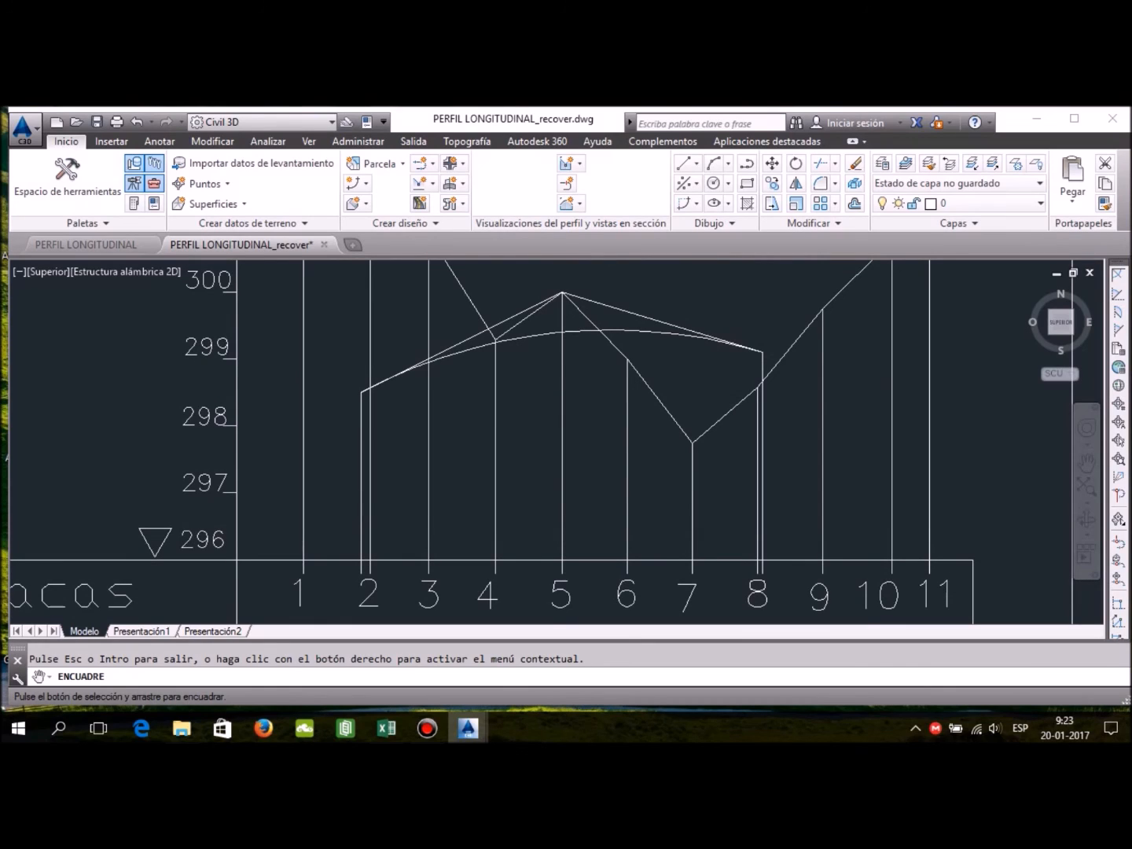
middle_drag(516, 584, 516, 572)
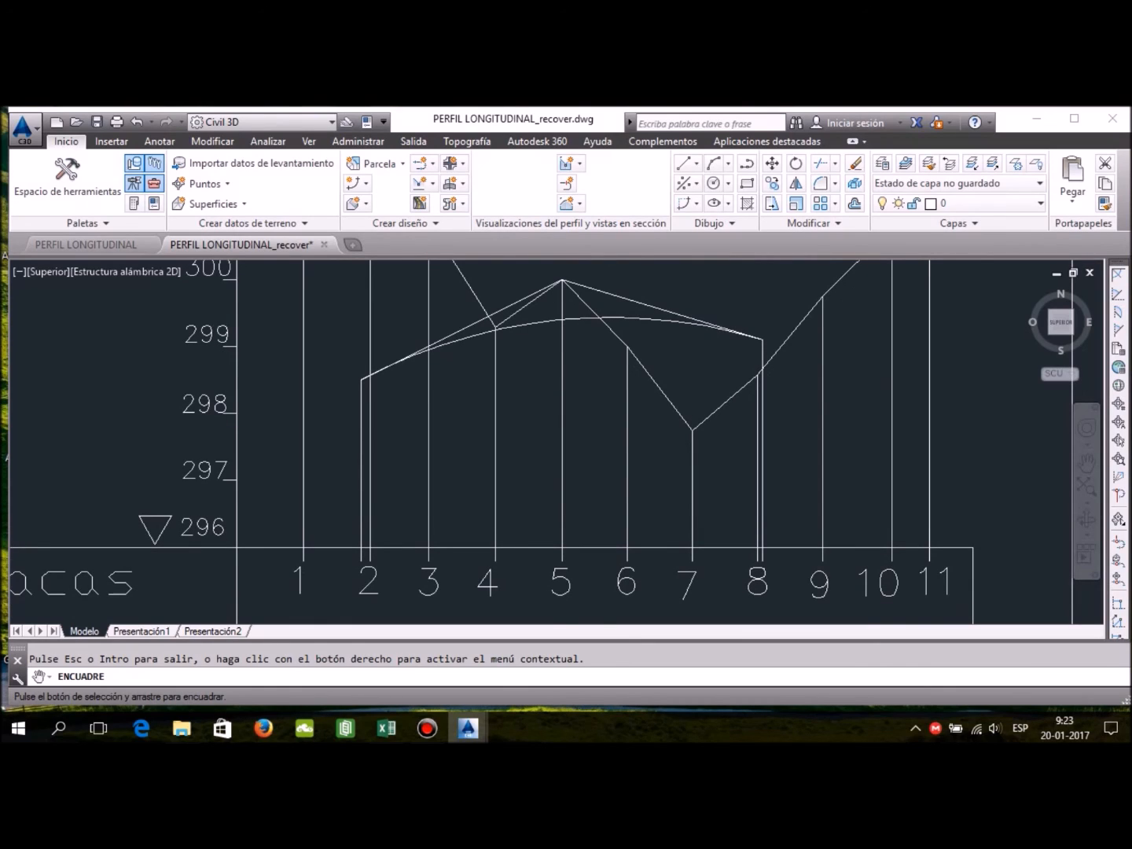
Step: Examine the Datos row at the end of the table, covering the curve parameters P, Q, E, R and T
mouse_move(517, 572)
middle_down()
mouse_move(521, 364)
mouse_move(574, 153)
middle_up()
mouse_move(522, 533)
middle_down()
mouse_move(584, 383)
mouse_move(575, 301)
mouse_move(510, 304)
middle_up()
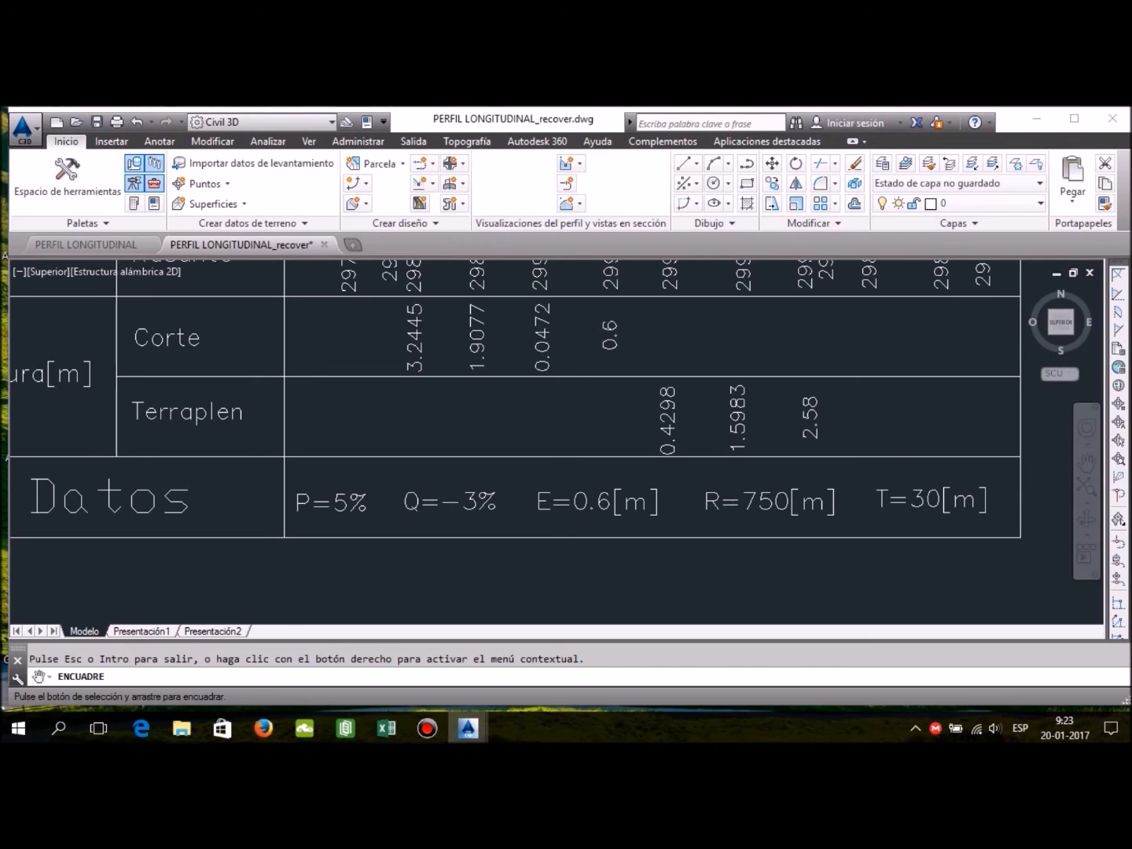
mouse_move(597, 440)
middle_down()
mouse_move(481, 454)
mouse_move(443, 474)
middle_up()
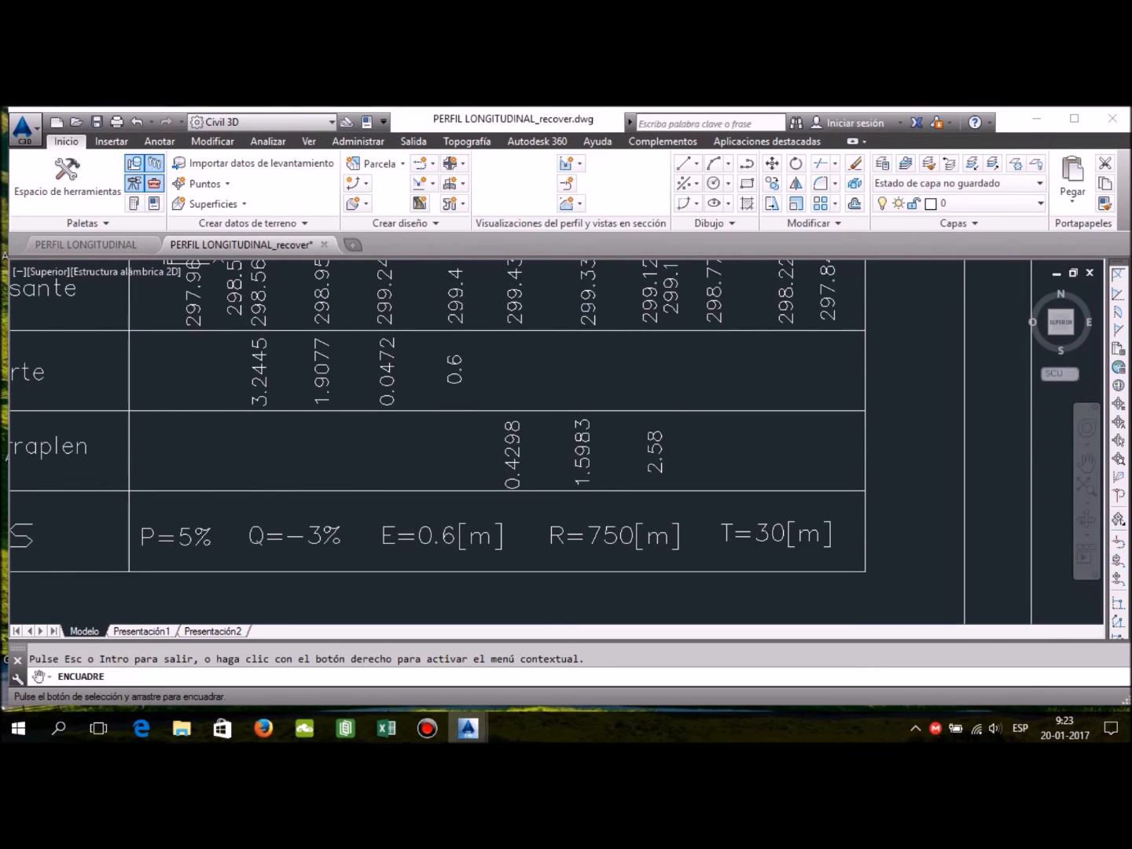
middle_drag(472, 440, 634, 450)
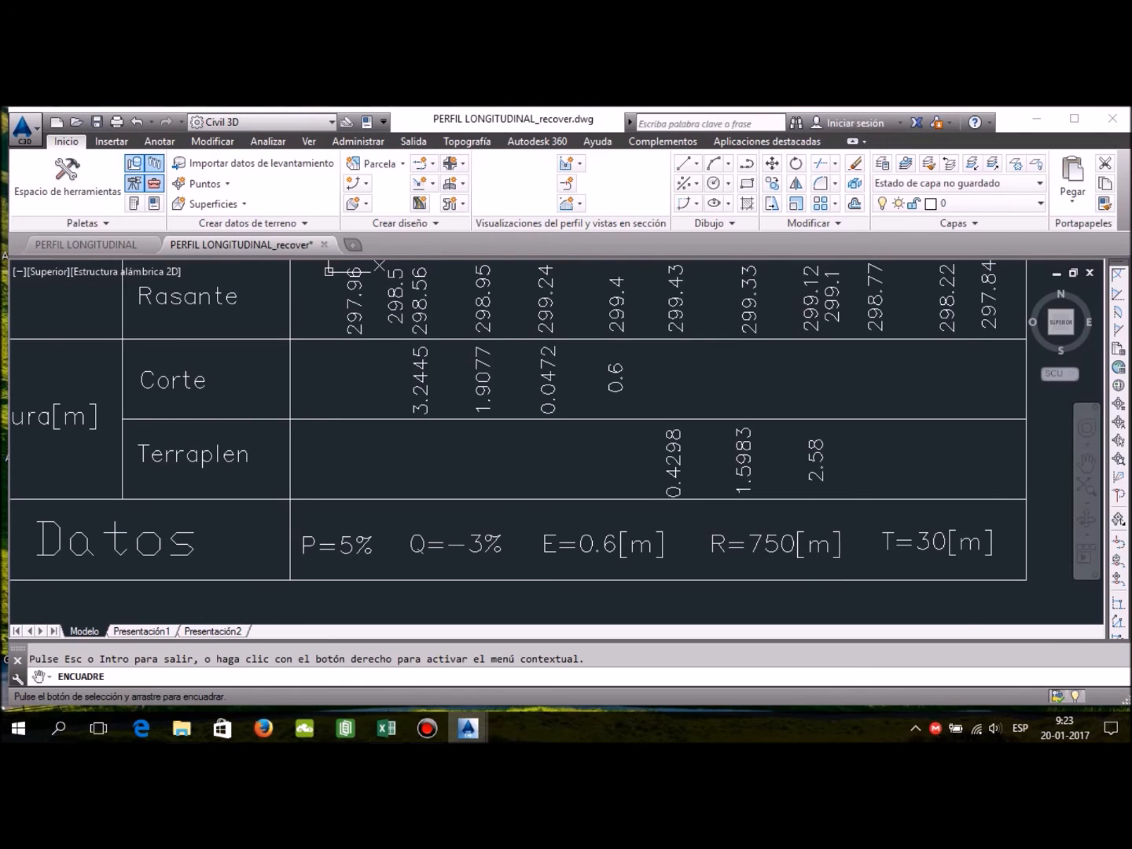
scroll(602, 504, down, 4)
scroll(550, 488, up, 8)
scroll(605, 498, down, 6)
scroll(605, 352, up, 2)
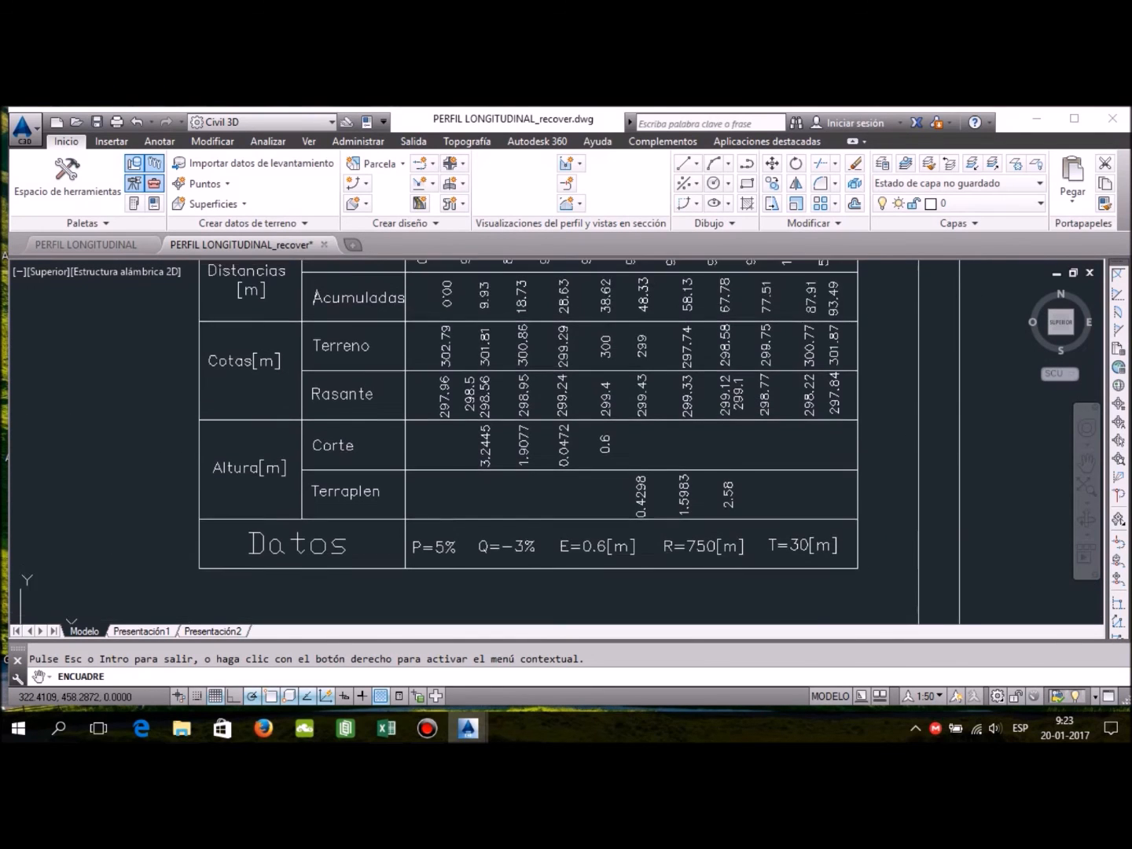
scroll(610, 440, down, 2)
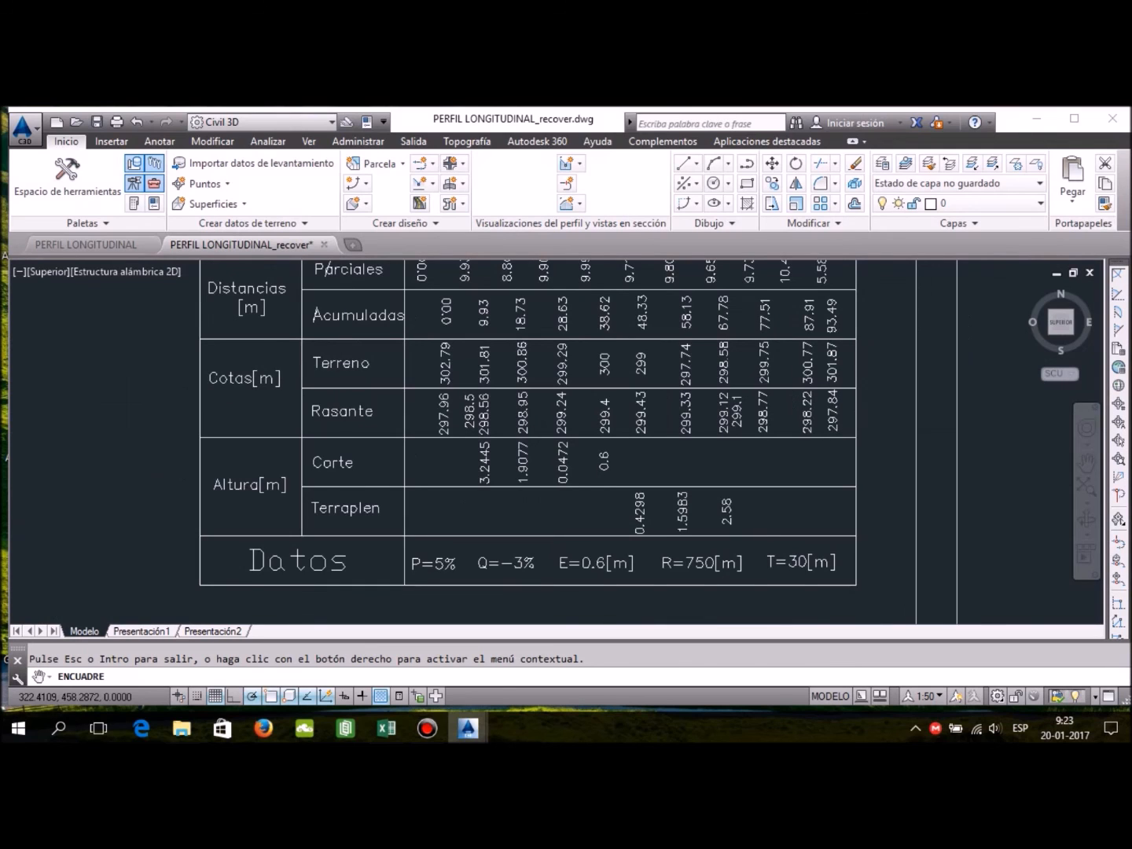
scroll(606, 444, down, 2)
Step: Review the whole sheet, including the title block, the longitudinal profile and the complete stake table beneath it
mouse_move(575, 315)
middle_down()
mouse_move(821, 623)
mouse_move(592, 532)
mouse_move(634, 595)
mouse_move(583, 478)
mouse_move(610, 279)
mouse_move(696, 521)
mouse_move(676, 495)
middle_up()
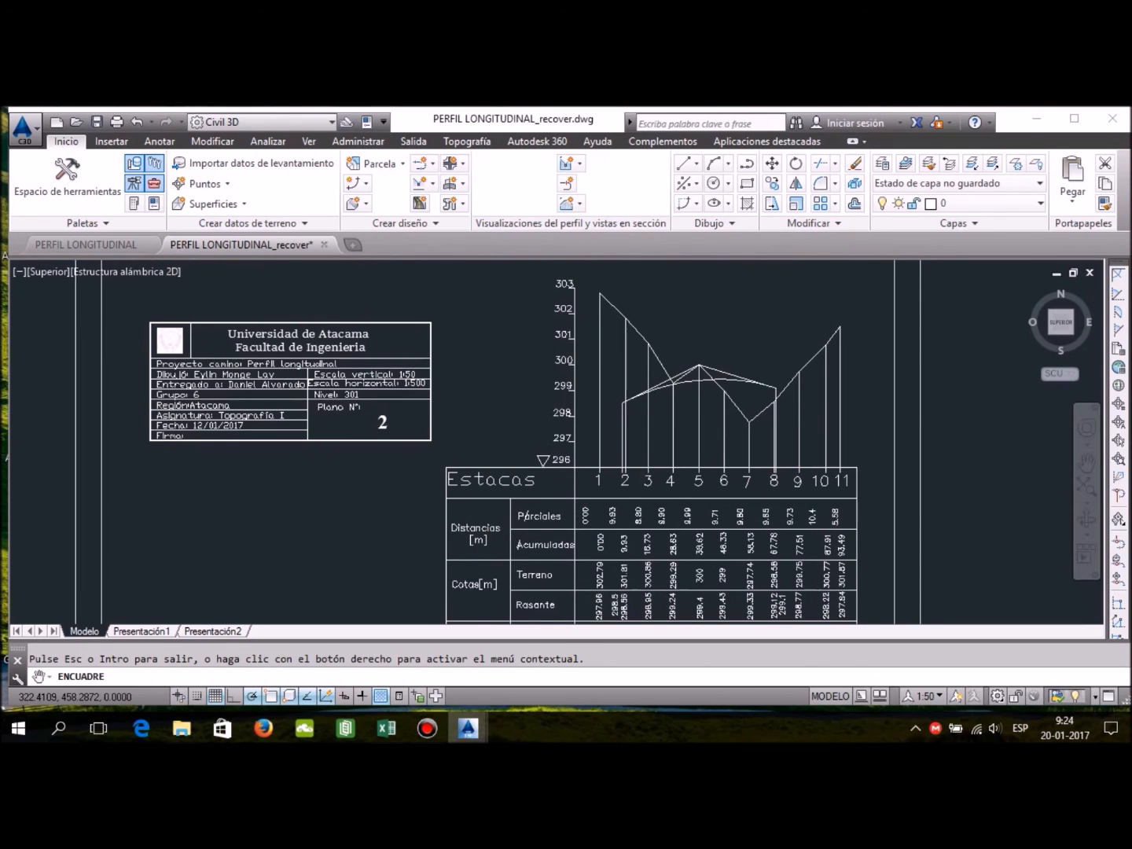
mouse_move(676, 496)
middle_down()
mouse_move(694, 493)
mouse_move(675, 367)
middle_up()
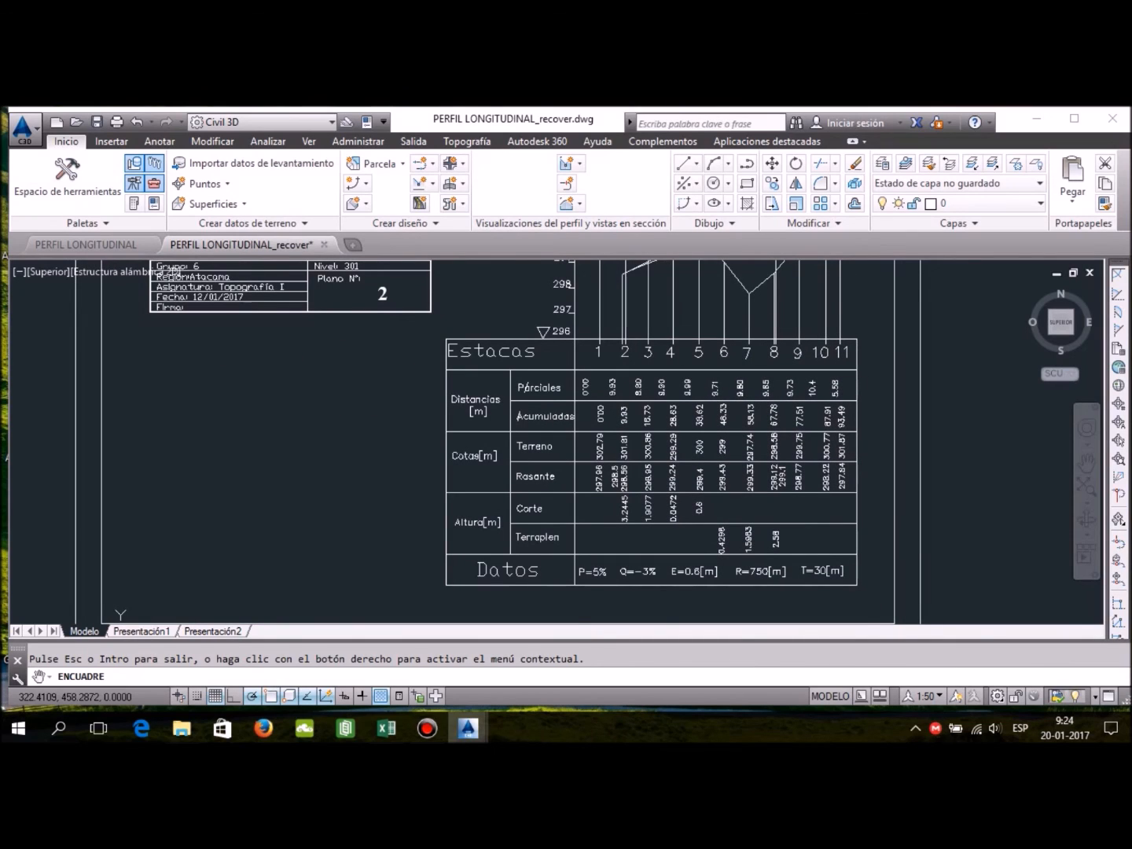
scroll(622, 456, up, 2)
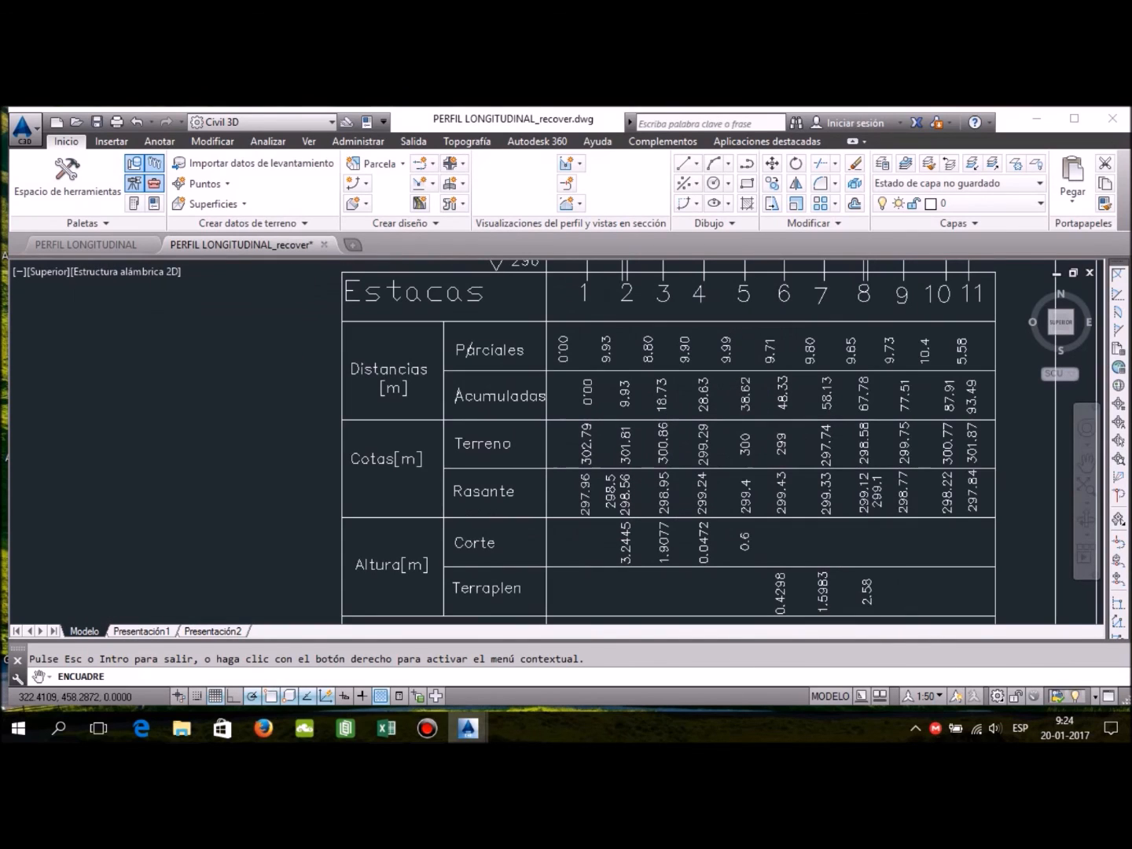
scroll(655, 440, up, 3)
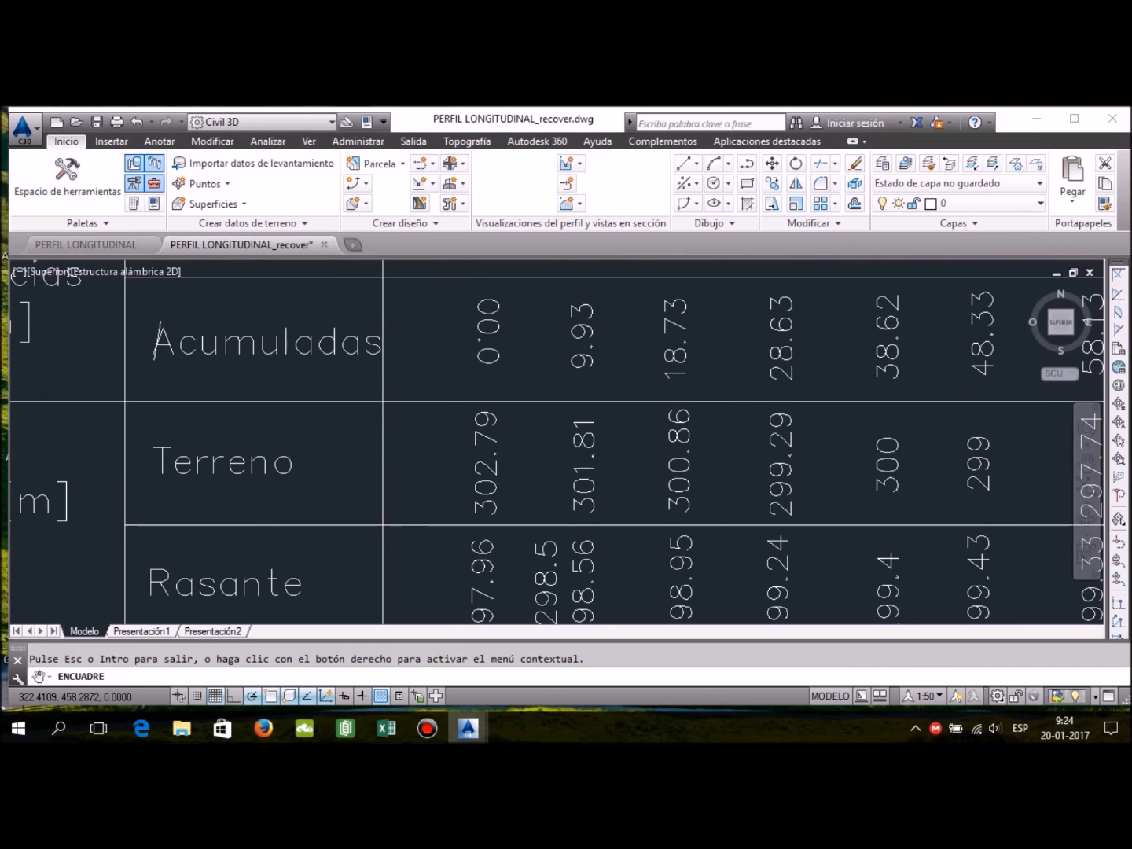
scroll(646, 440, down, 2)
mouse_move(725, 596)
middle_down()
mouse_move(673, 551)
mouse_move(612, 527)
middle_up()
scroll(611, 528, down, 2)
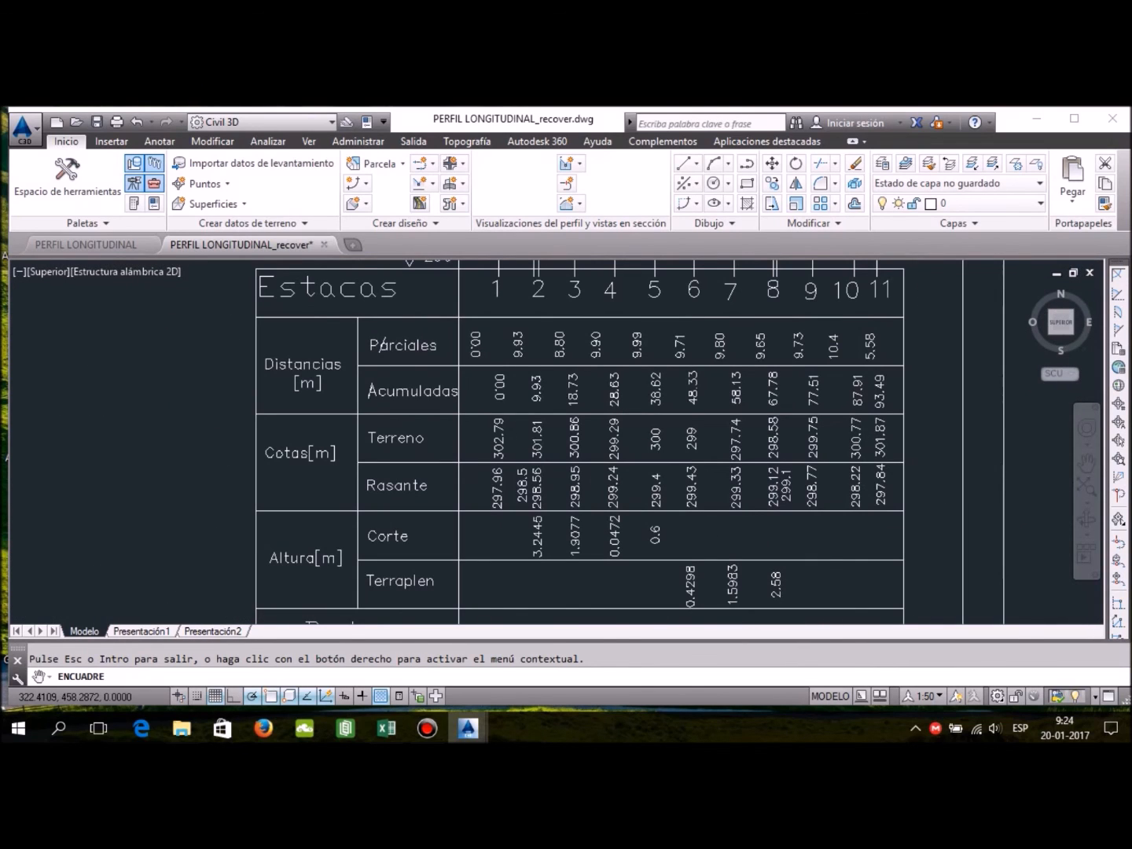
scroll(623, 533, down, 1)
scroll(836, 539, up, 1)
scroll(835, 539, down, 1)
scroll(849, 539, up, 1)
scroll(850, 540, down, 1)
scroll(865, 541, up, 1)
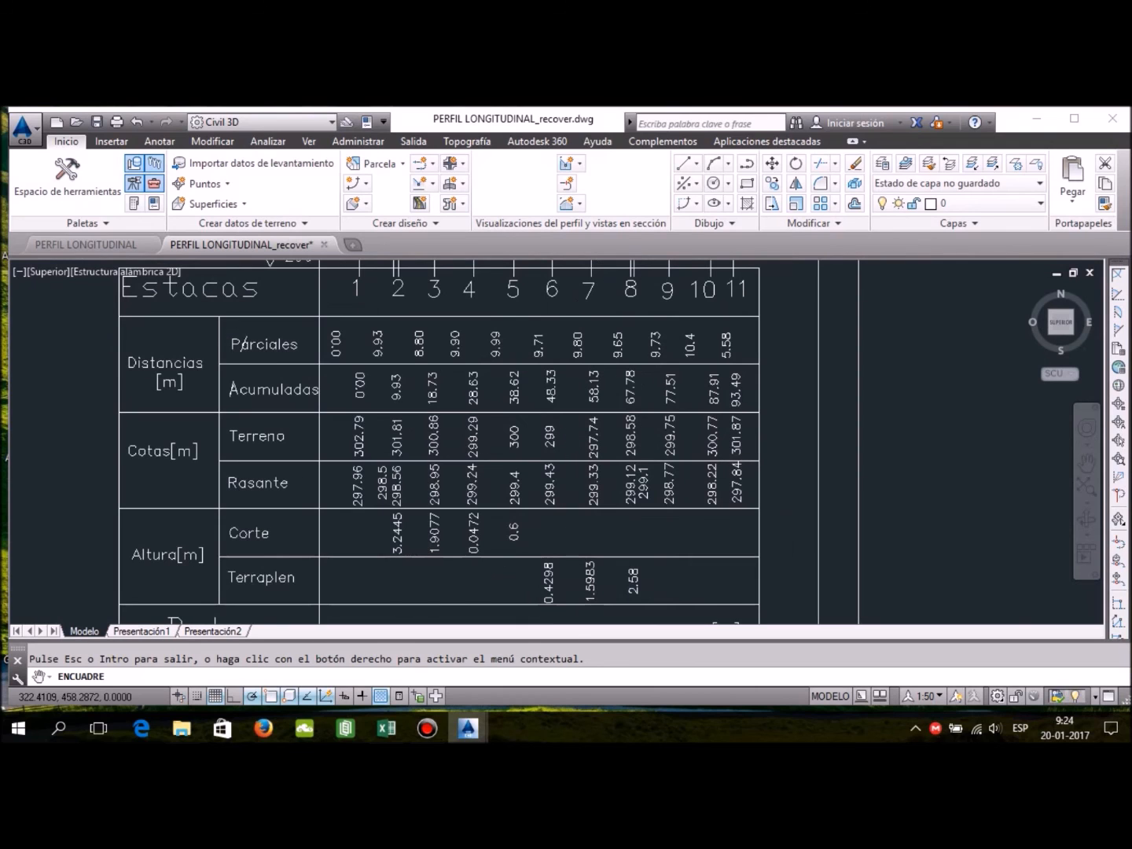
scroll(756, 520, down, 2)
scroll(759, 526, up, 2)
scroll(758, 526, down, 2)
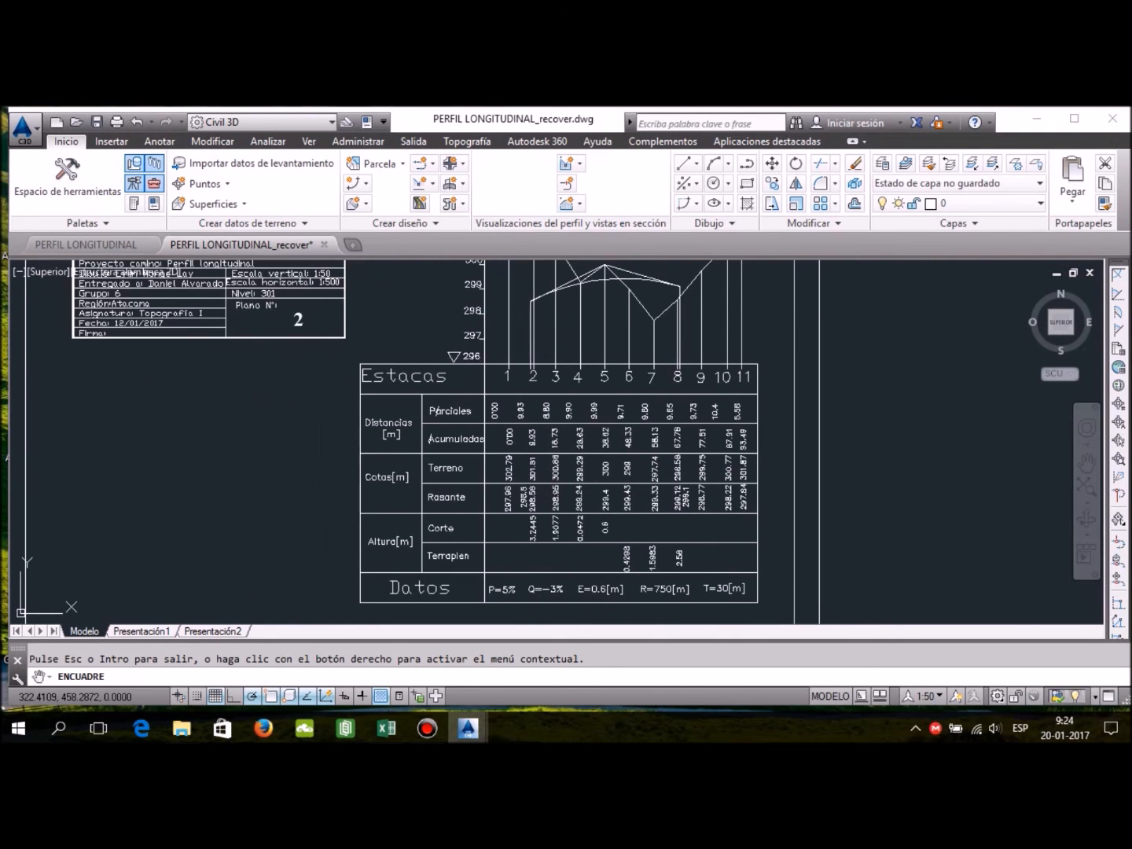